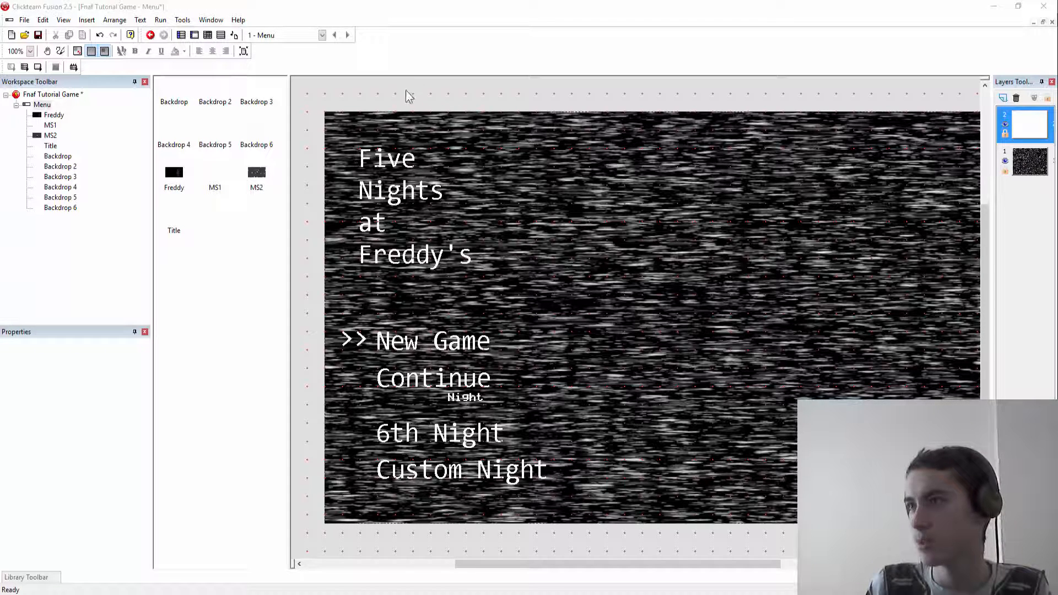
Step: Insert a Counter object just above the top edge of the Menu frame, near the Five Nights at Freddy's title
right_click(400, 92)
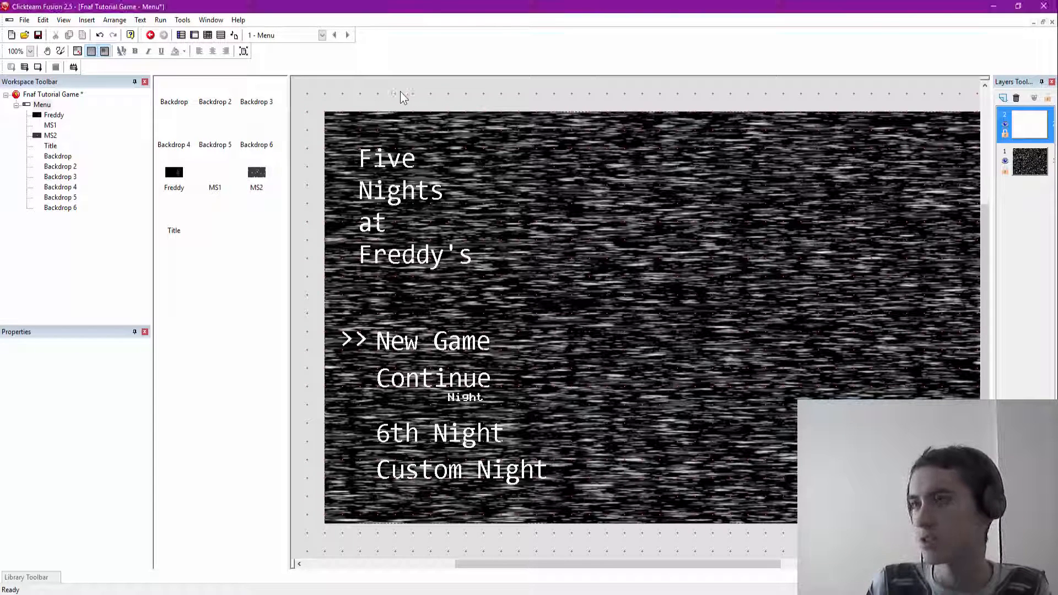
click(464, 111)
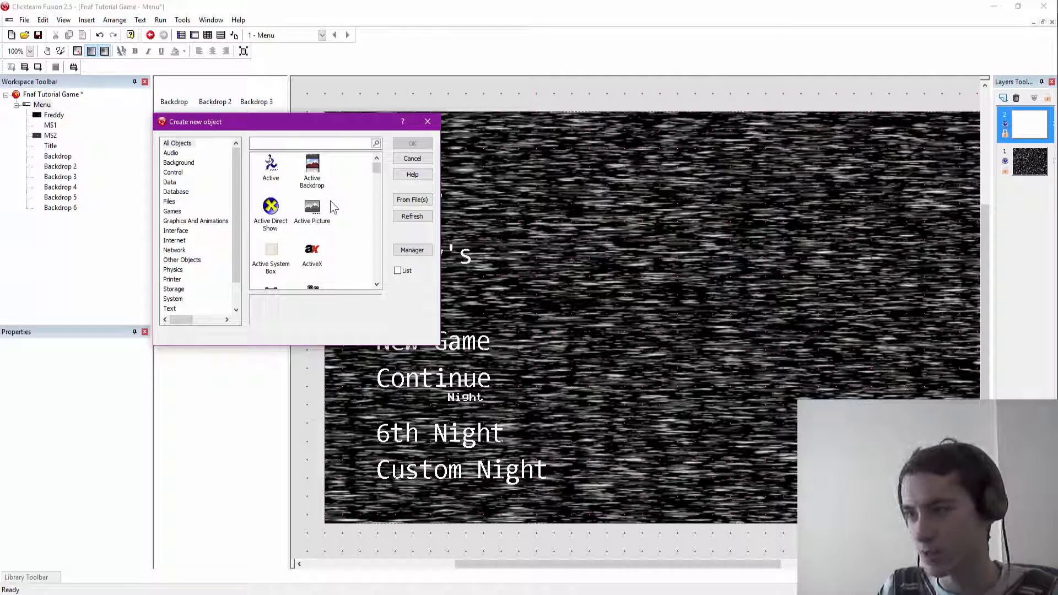
scroll(331, 203, down, 3)
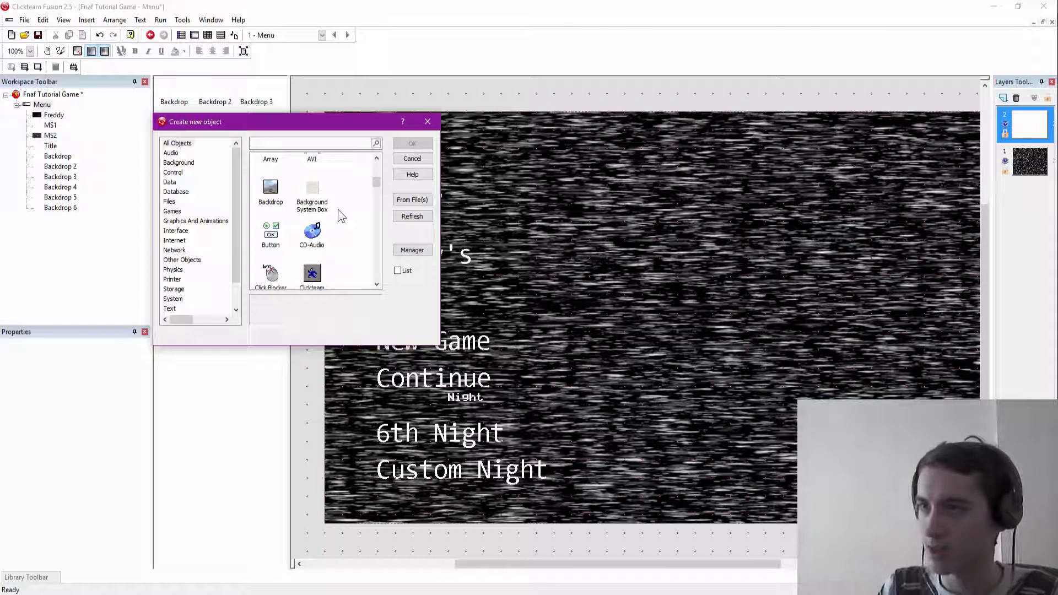
scroll(337, 212, down, 3)
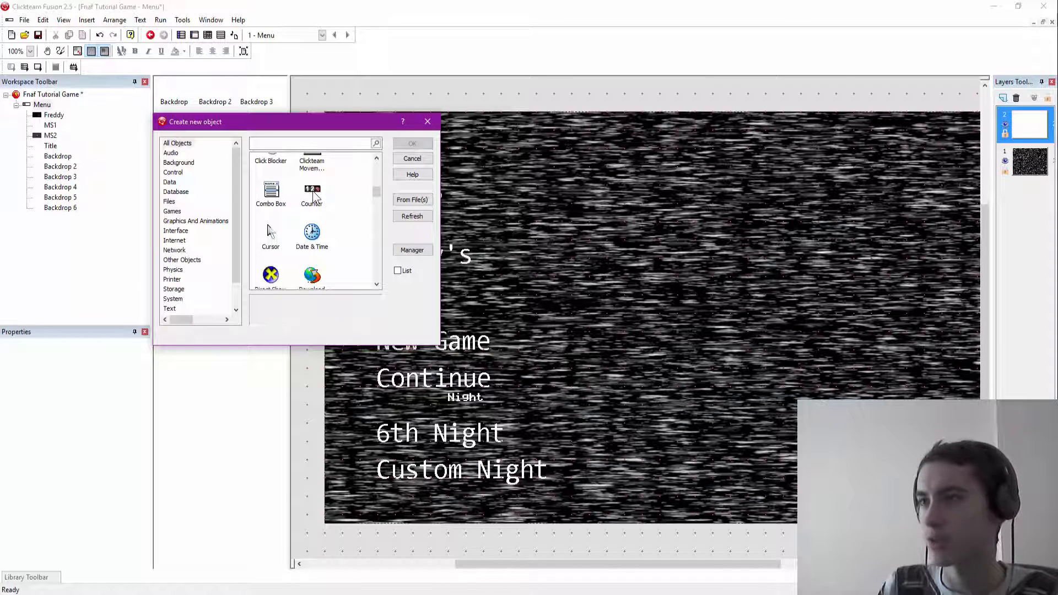
double_click(313, 193)
click(449, 102)
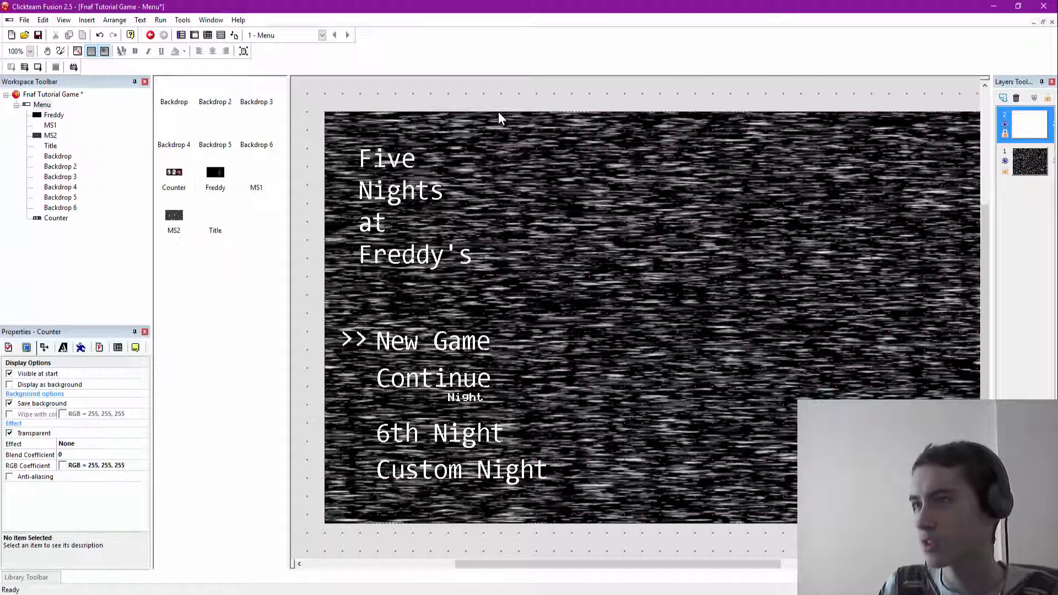
Step: Open the counter's images and fill the digits 0 to 3 with off-white FFFBF0
double_click(444, 92)
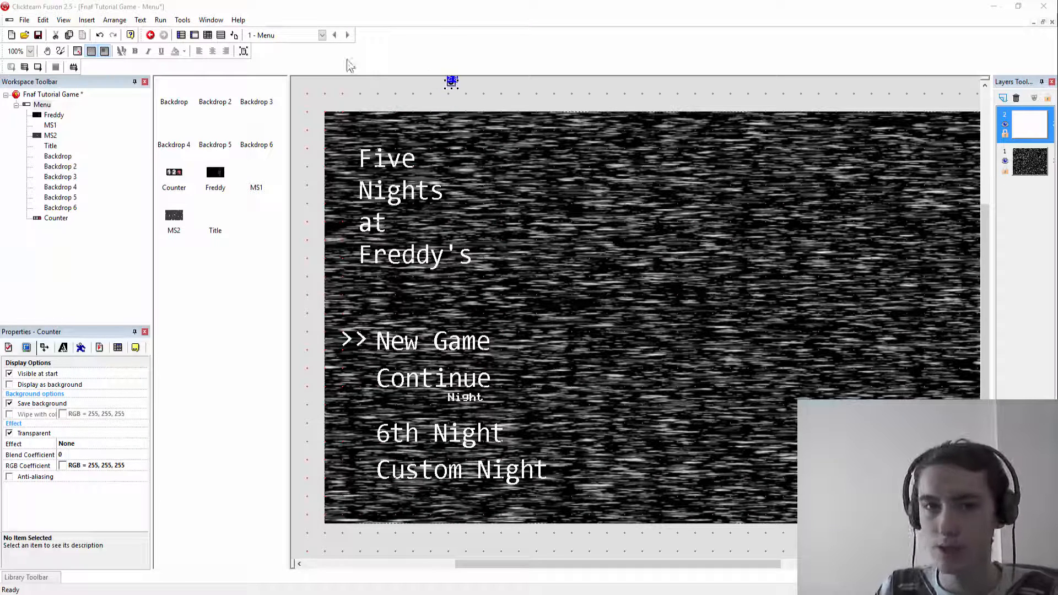
click(751, 106)
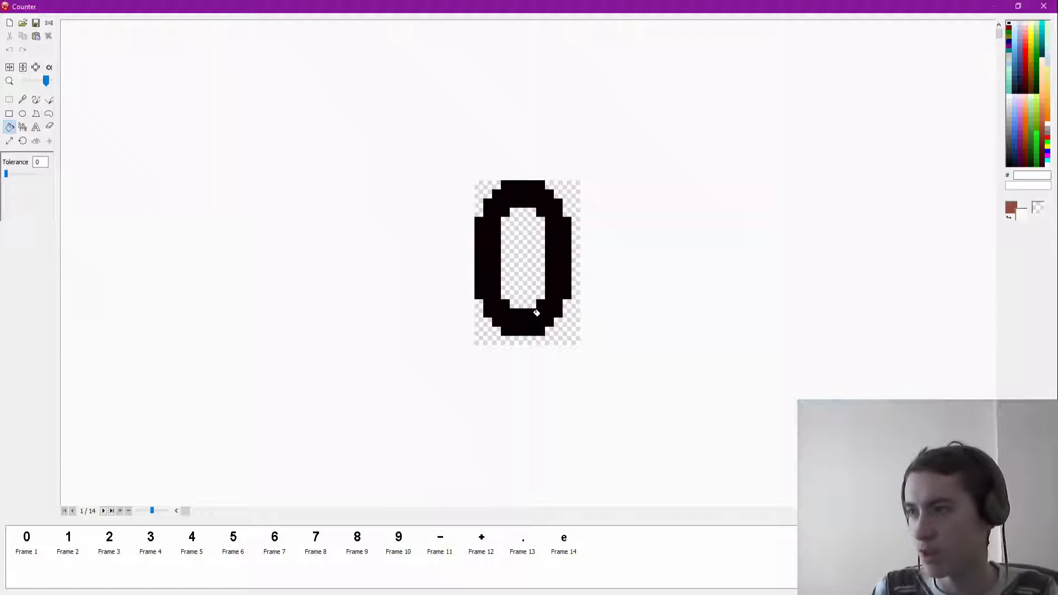
click(537, 313)
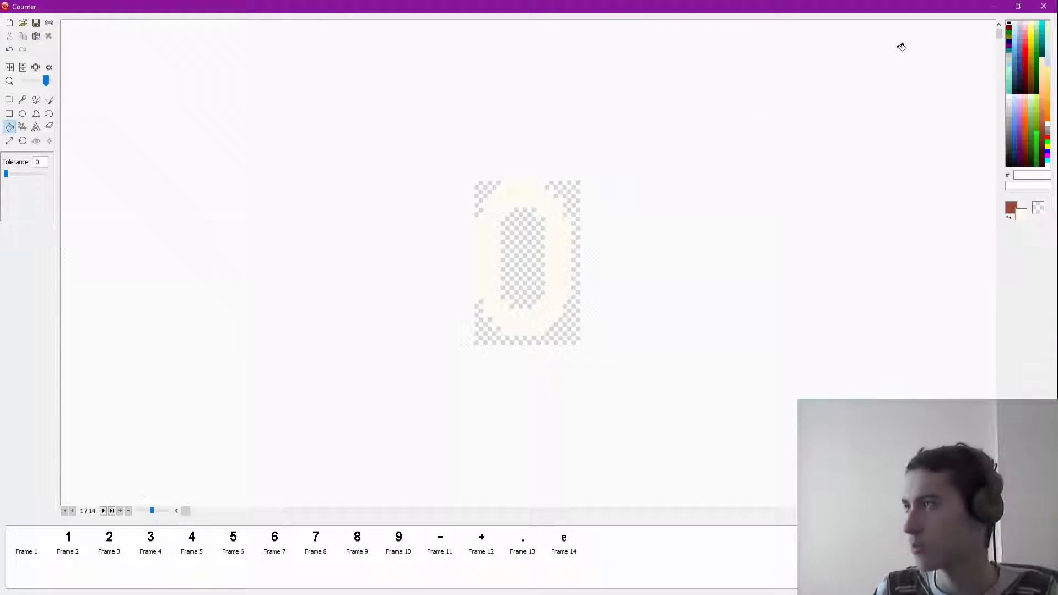
click(1047, 125)
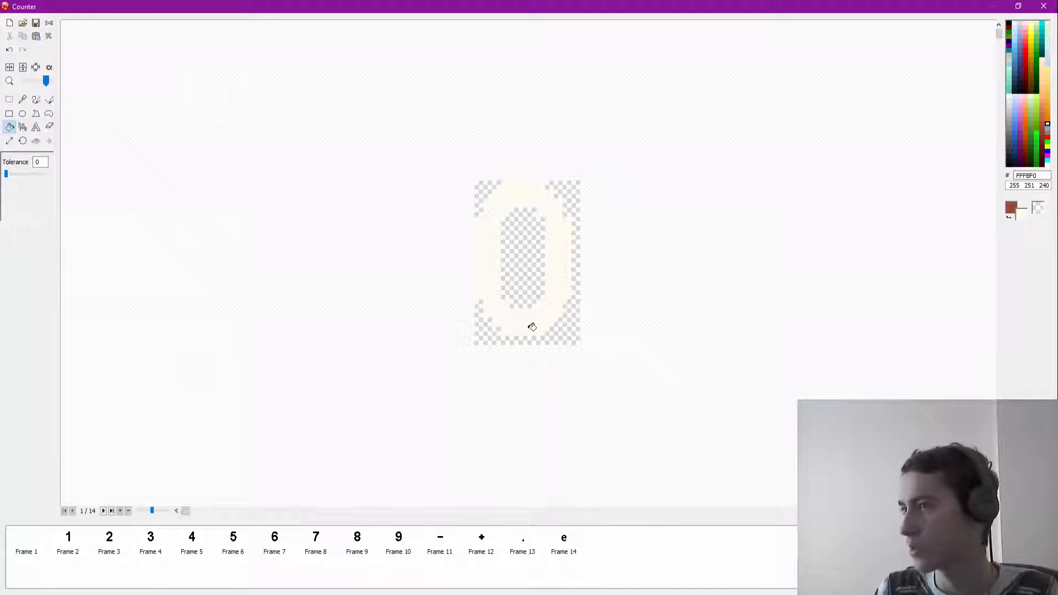
click(72, 540)
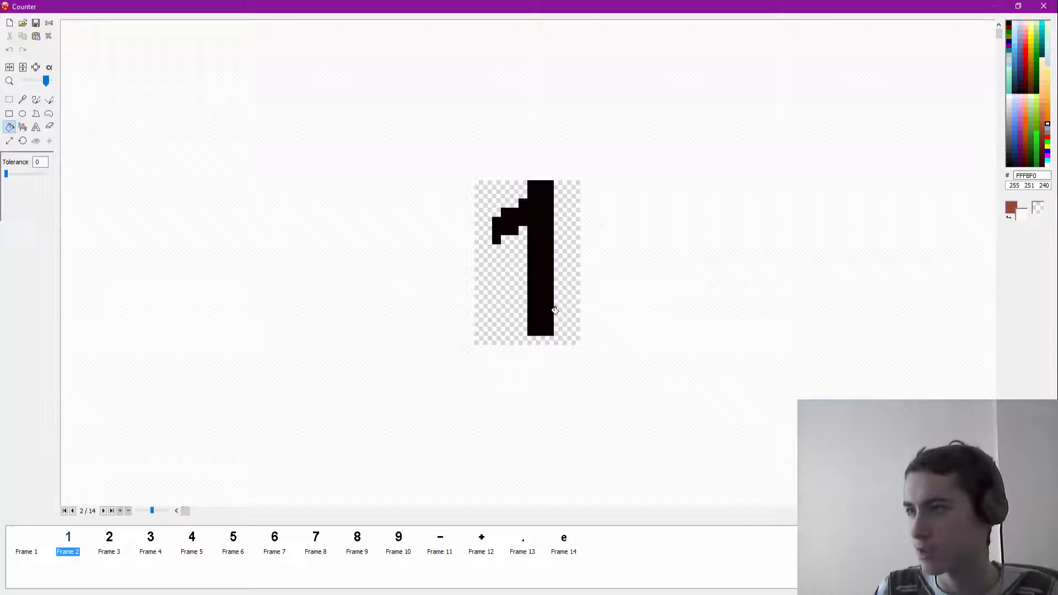
right_click(540, 297)
click(108, 543)
right_click(515, 325)
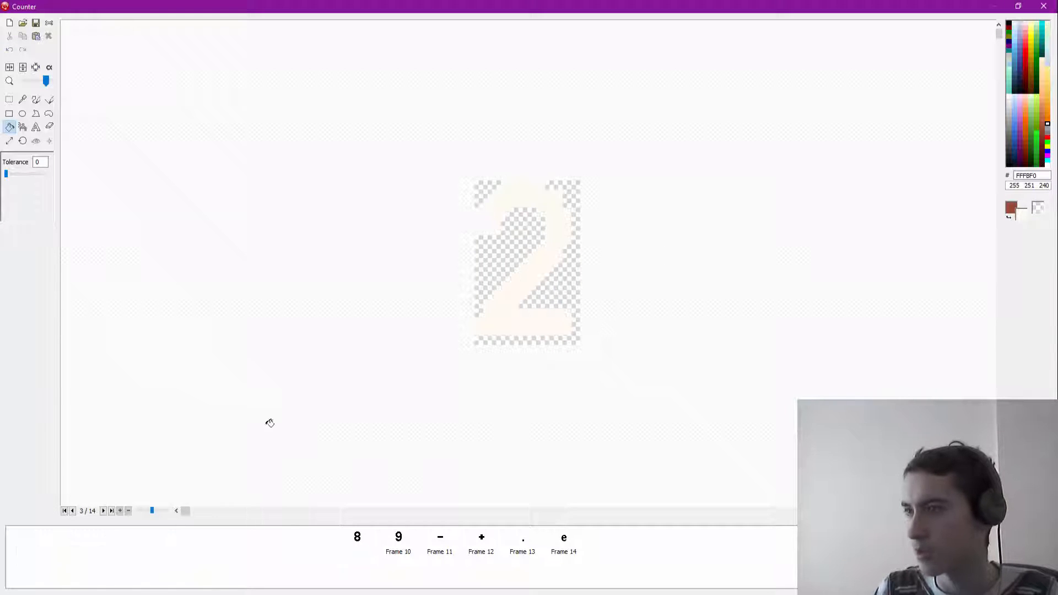
click(147, 543)
right_click(489, 337)
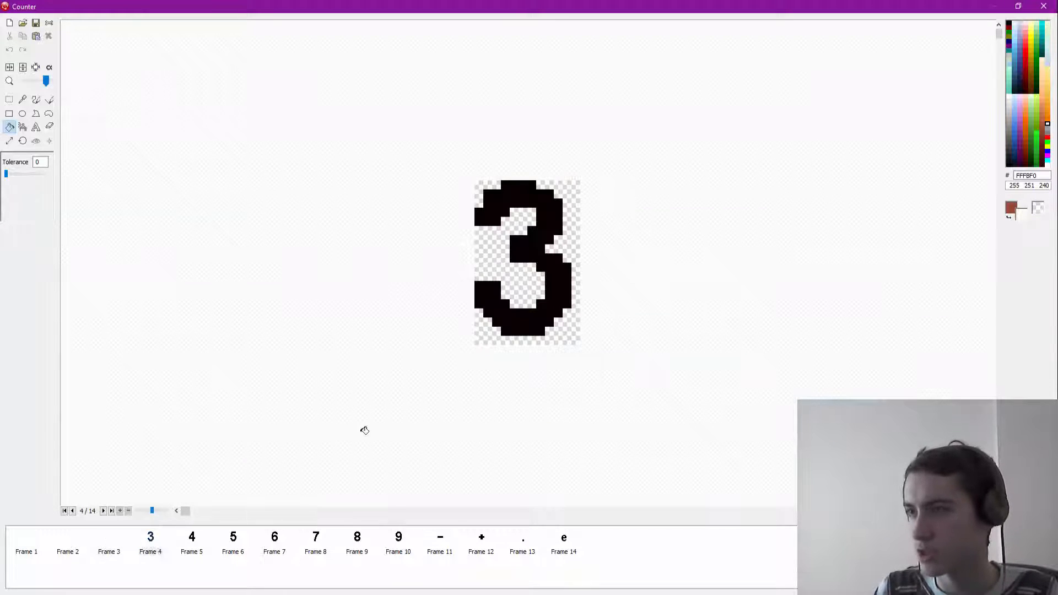
Step: Fill the digits 4 to 8 of the counter images with the same off-white FFFBF0
click(195, 550)
right_click(534, 320)
click(235, 543)
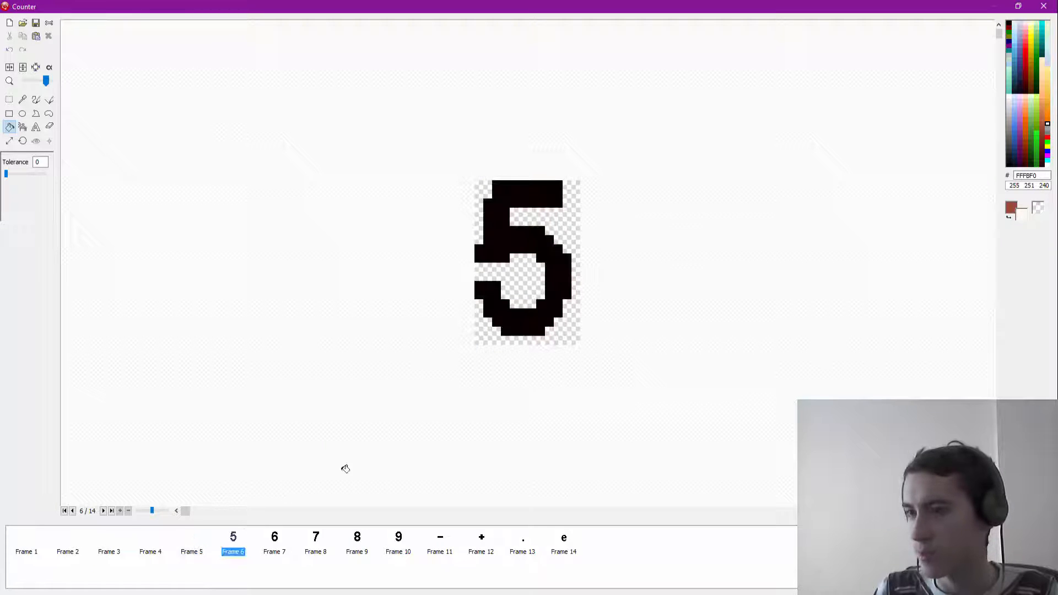
right_click(531, 324)
click(275, 545)
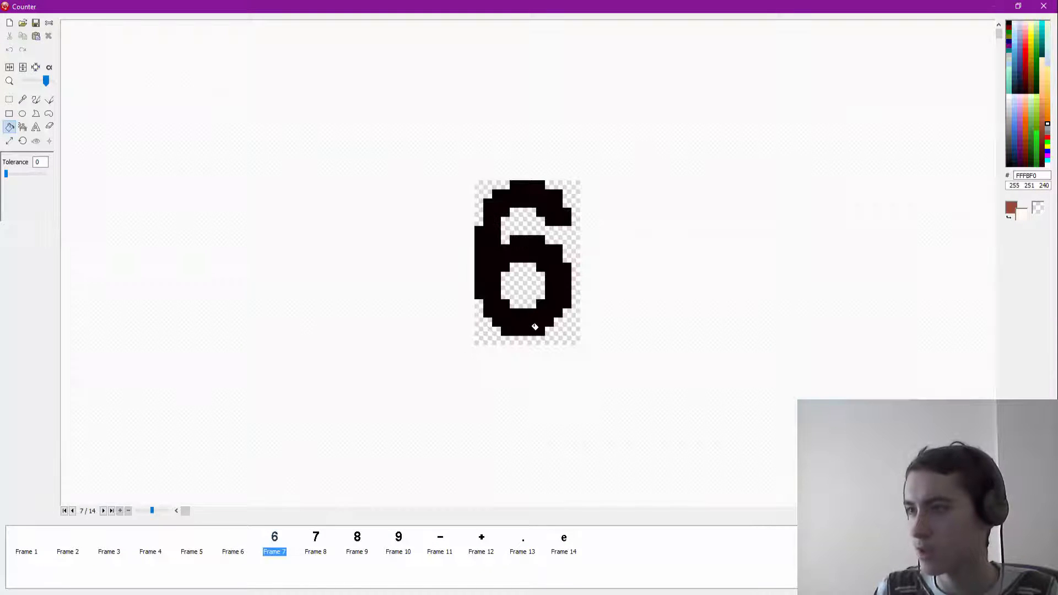
right_click(534, 327)
click(307, 543)
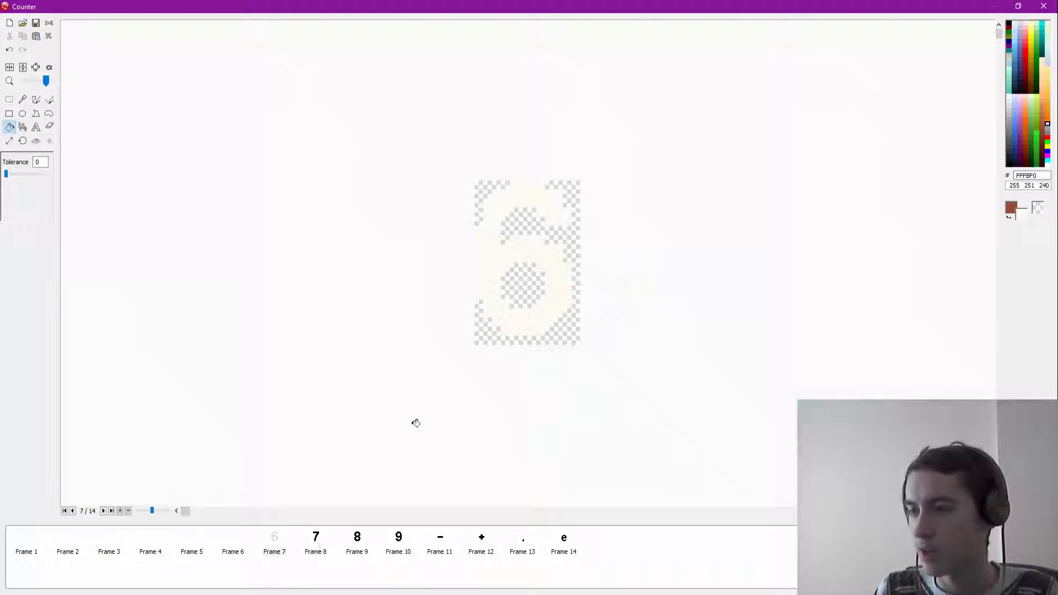
right_click(507, 324)
click(357, 545)
right_click(496, 326)
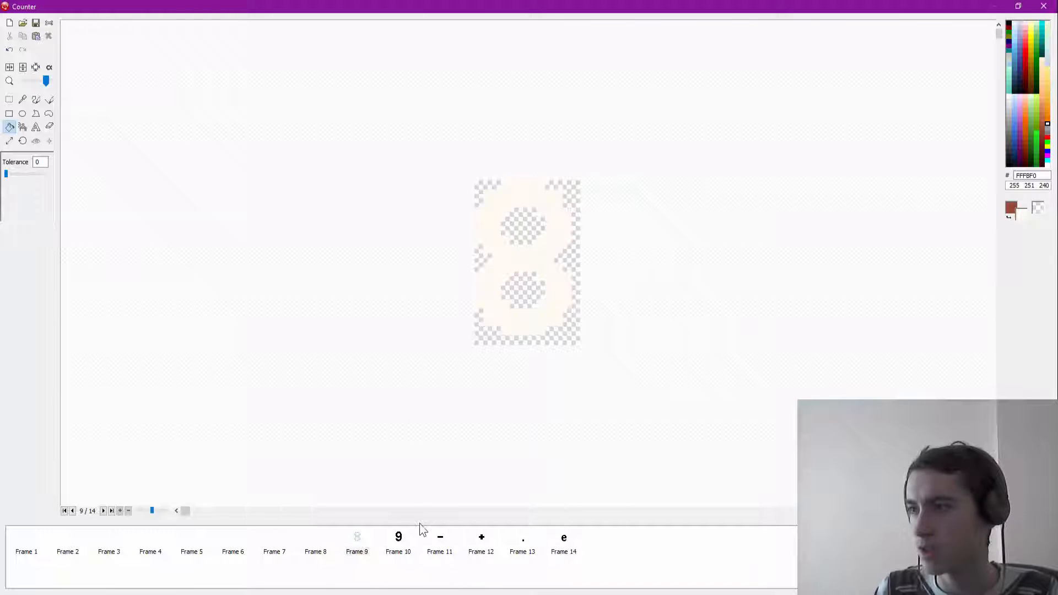
Step: Fill the digit 9 and the bar of the minus sign with off-white FFFBF0, keeping the minus sign's background transparent
click(399, 543)
right_click(515, 329)
click(440, 546)
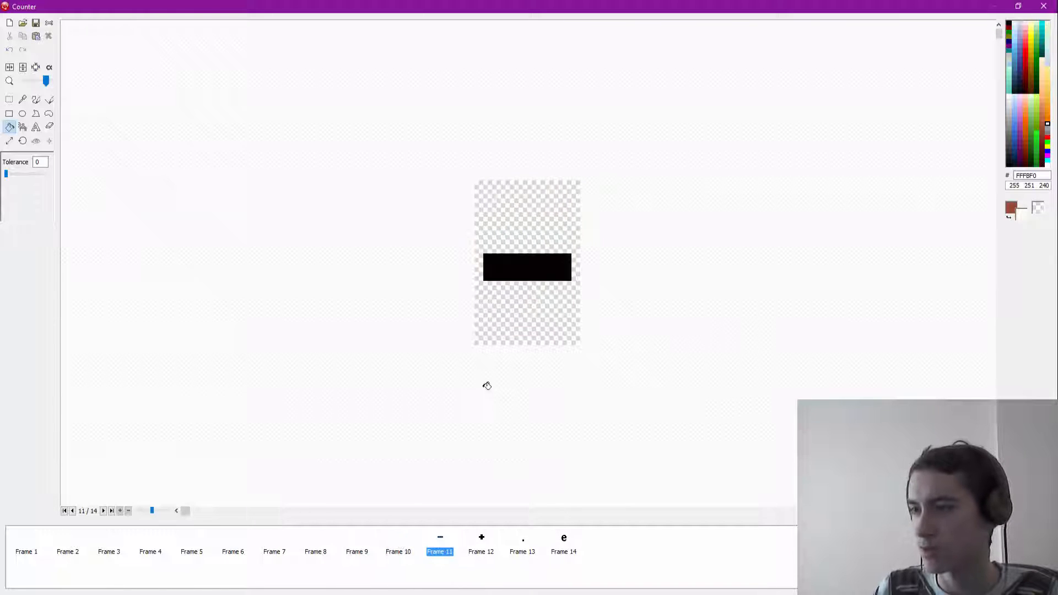
right_click(521, 298)
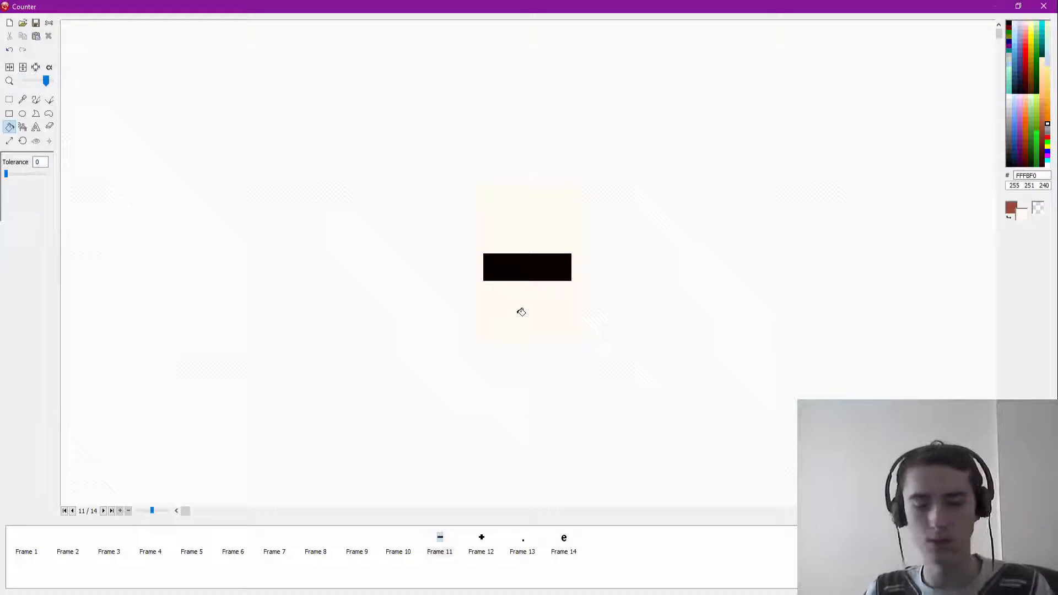
key(ctrl+z)
right_click(537, 269)
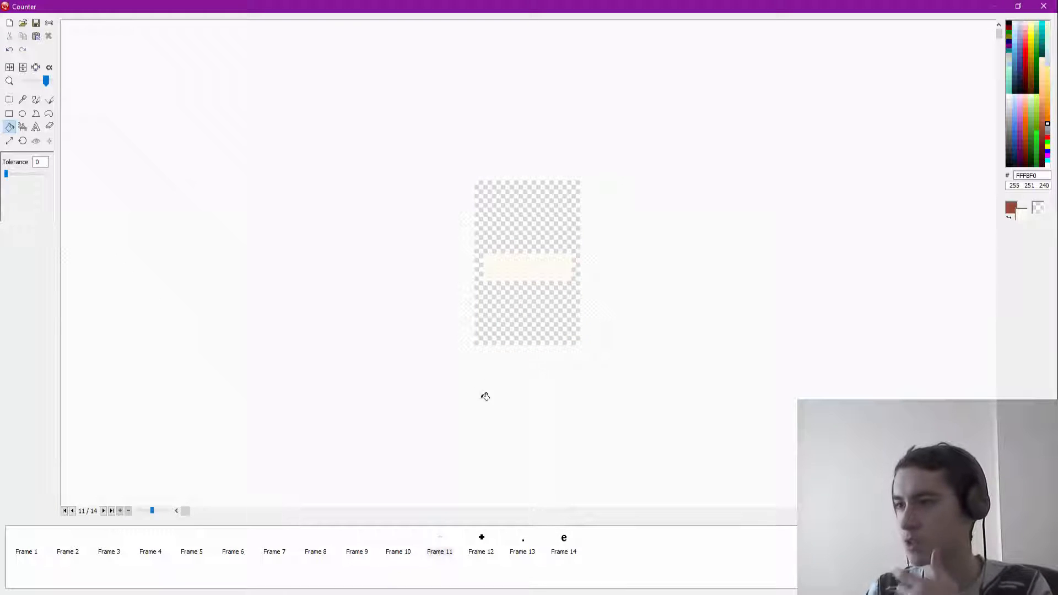
Step: Fill the plus sign, the decimal point and the letter e with off-white FFFBF0
click(475, 543)
right_click(524, 265)
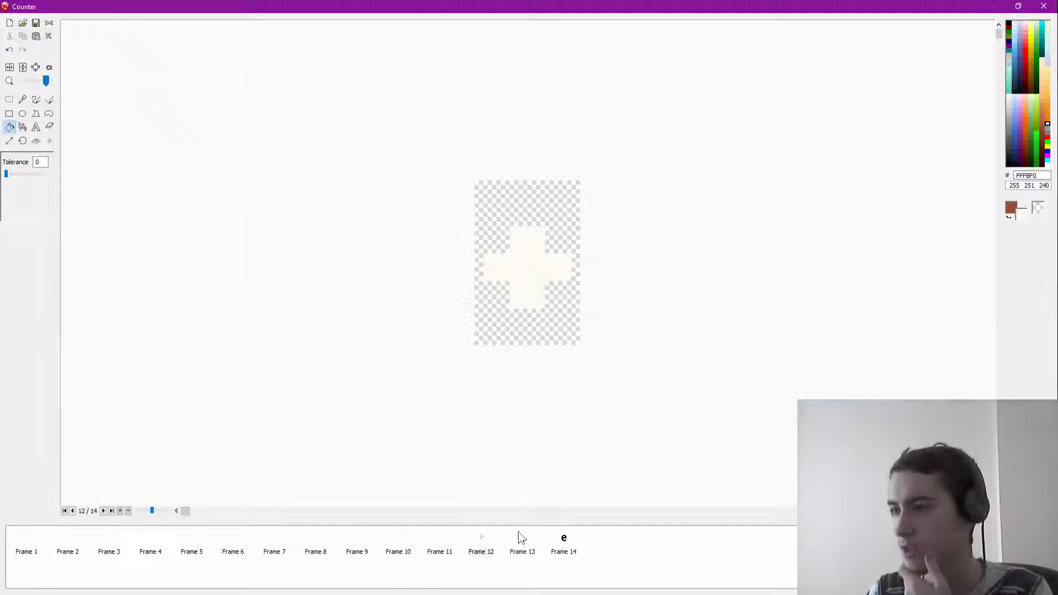
click(521, 540)
right_click(535, 324)
click(563, 539)
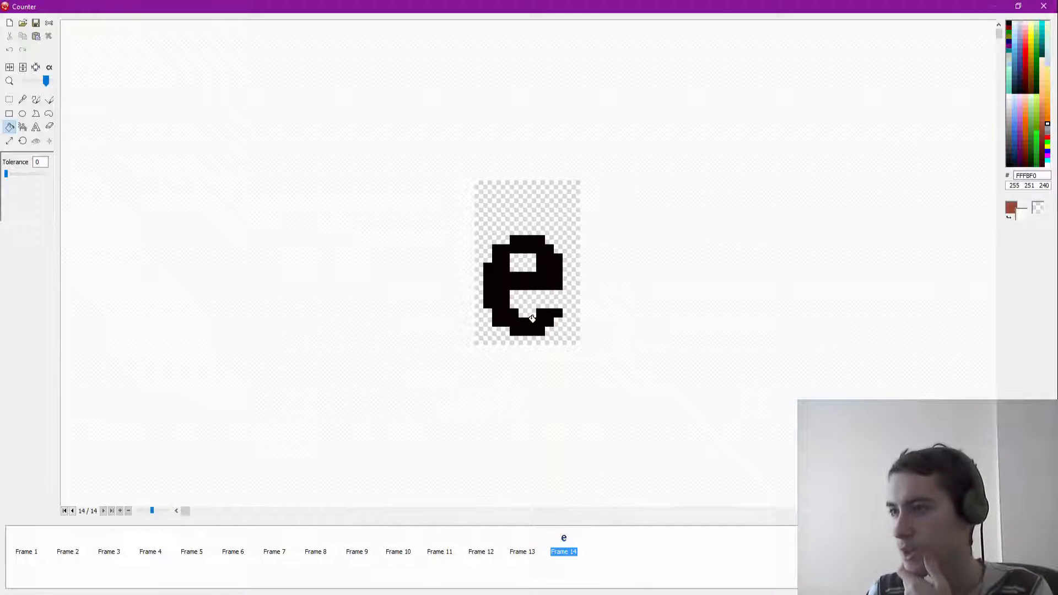
right_click(498, 290)
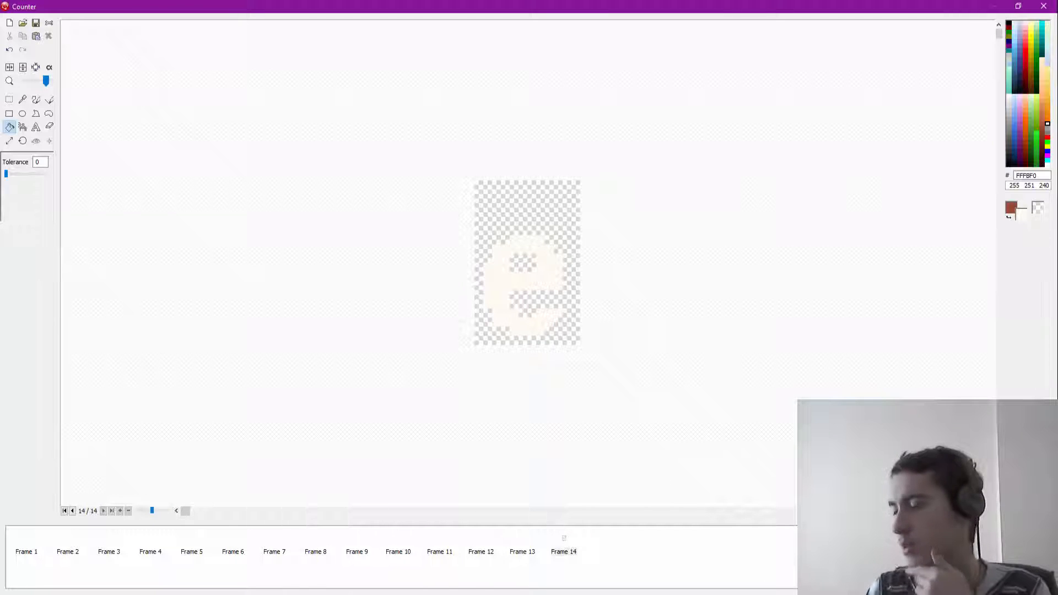
Step: Check the recoloured symbol frames, accept the image edits and place the counter directly after the Night text under Continue
click(532, 547)
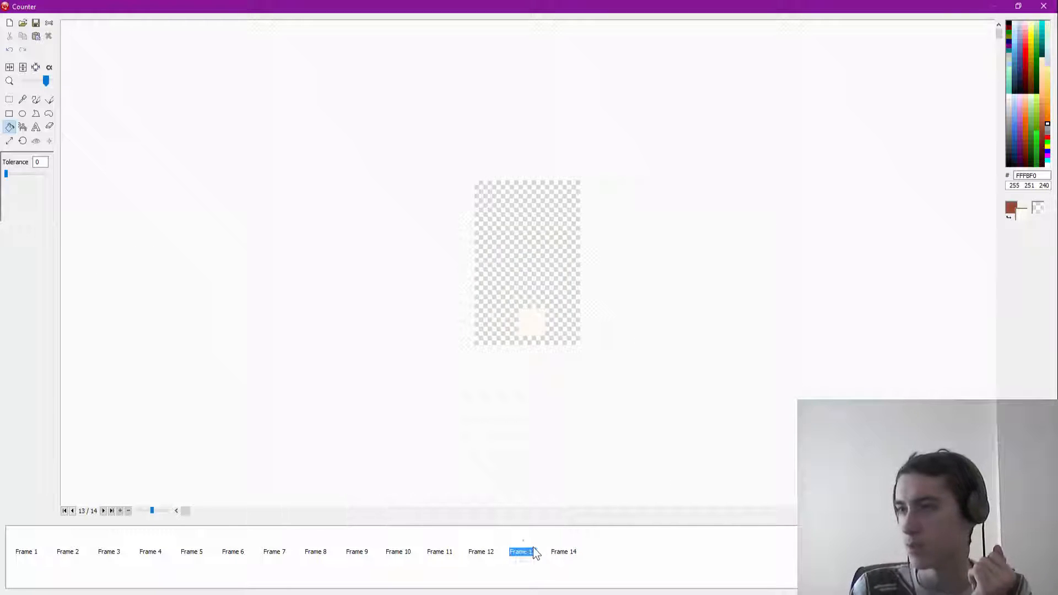
click(494, 547)
click(440, 542)
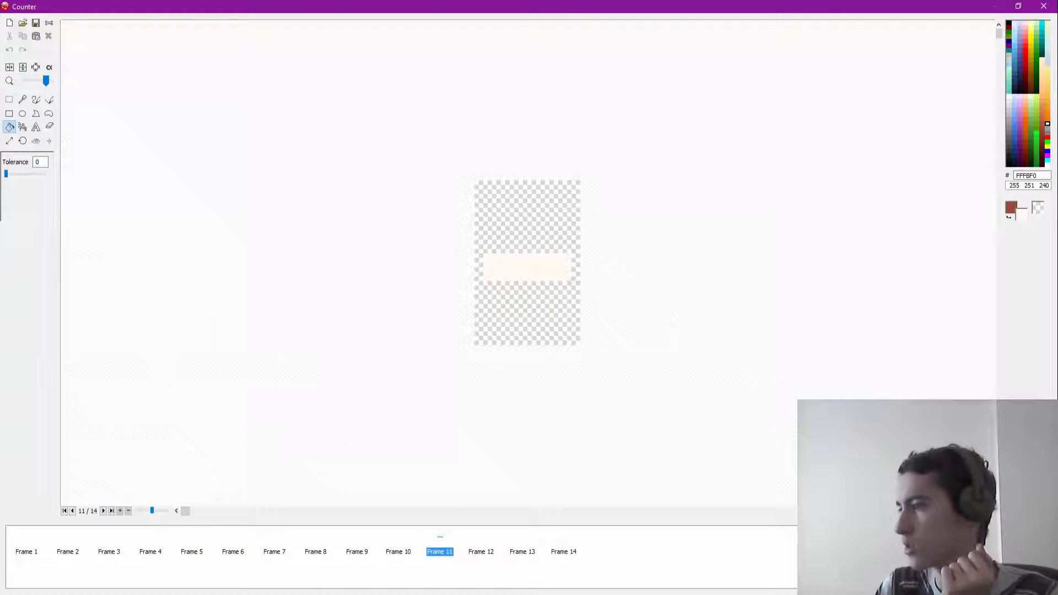
click(1029, 551)
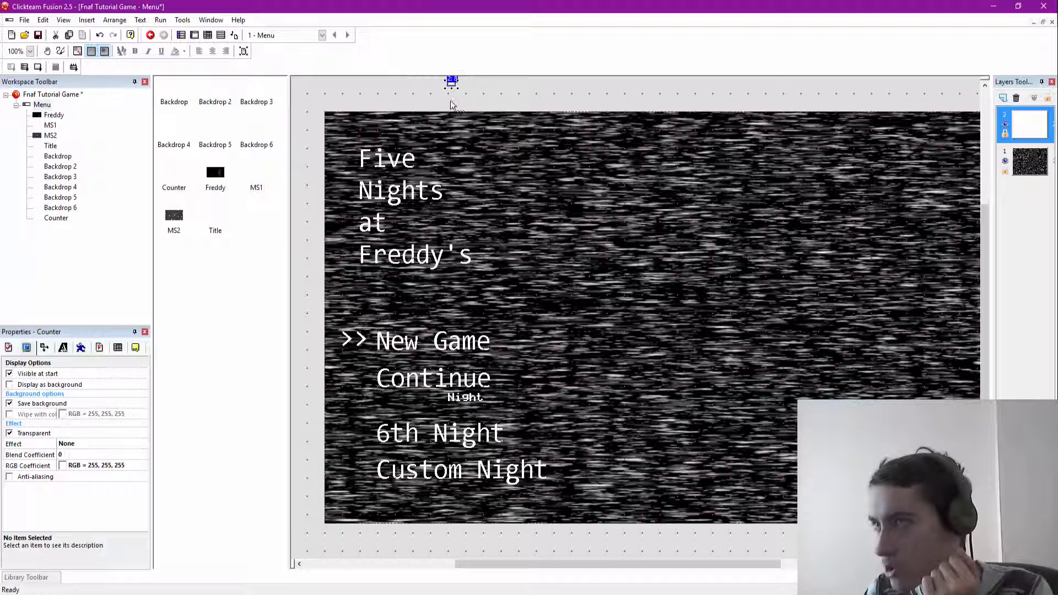
drag(487, 399, 488, 399)
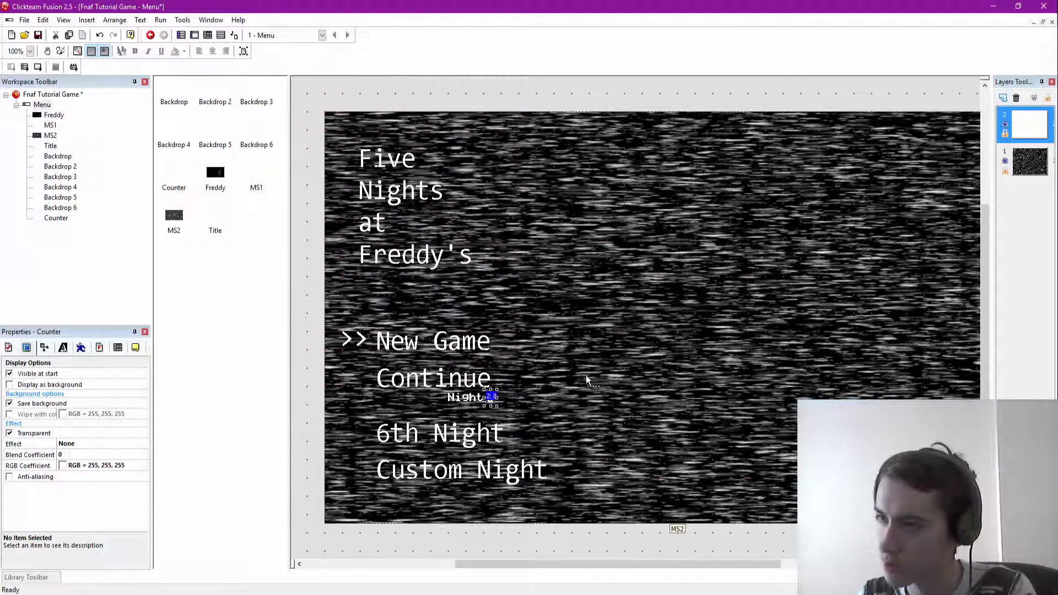
Step: Reopen the counter's images and refill the digits 0 to 3 with pure white FFFFFF
double_click(493, 405)
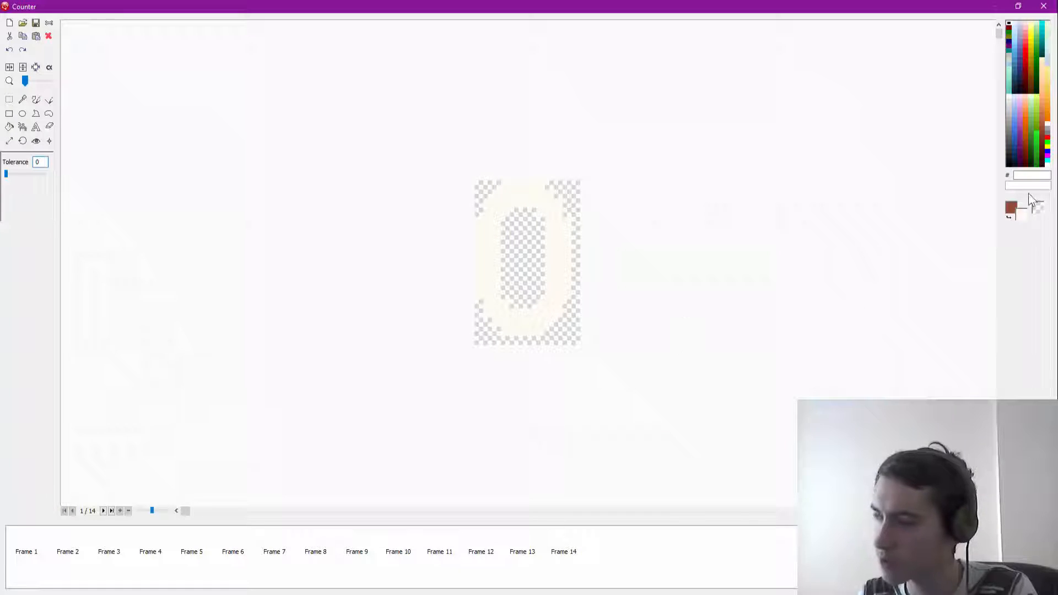
click(1049, 165)
click(557, 284)
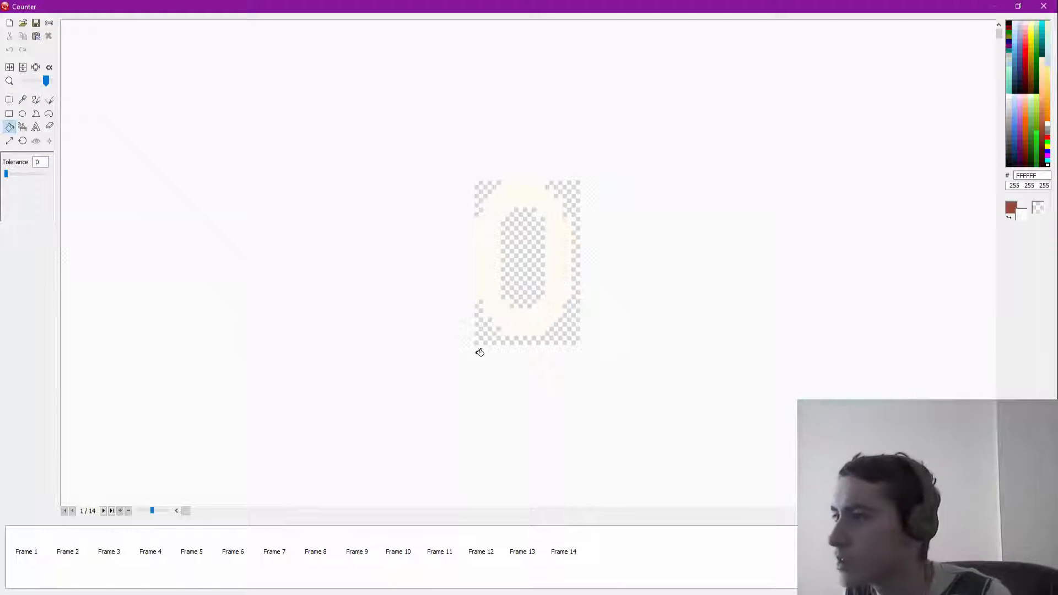
click(70, 543)
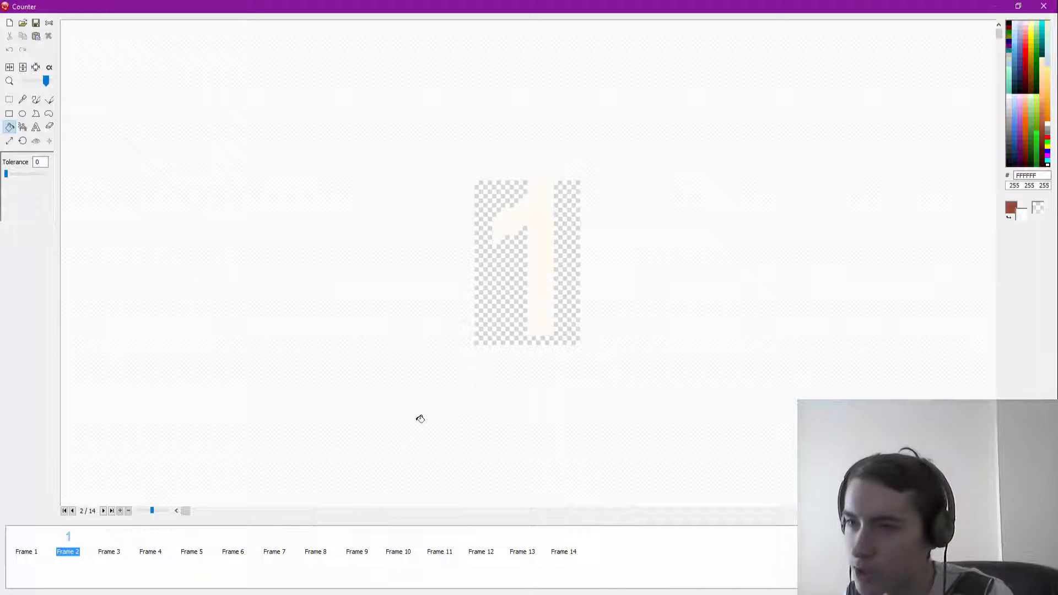
click(553, 306)
click(111, 544)
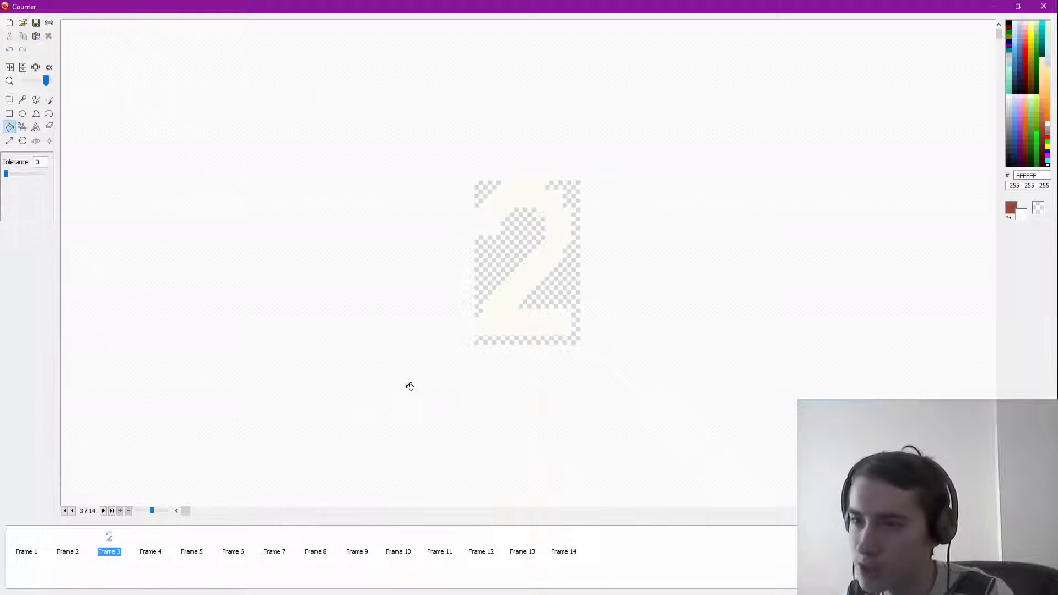
click(516, 309)
click(150, 549)
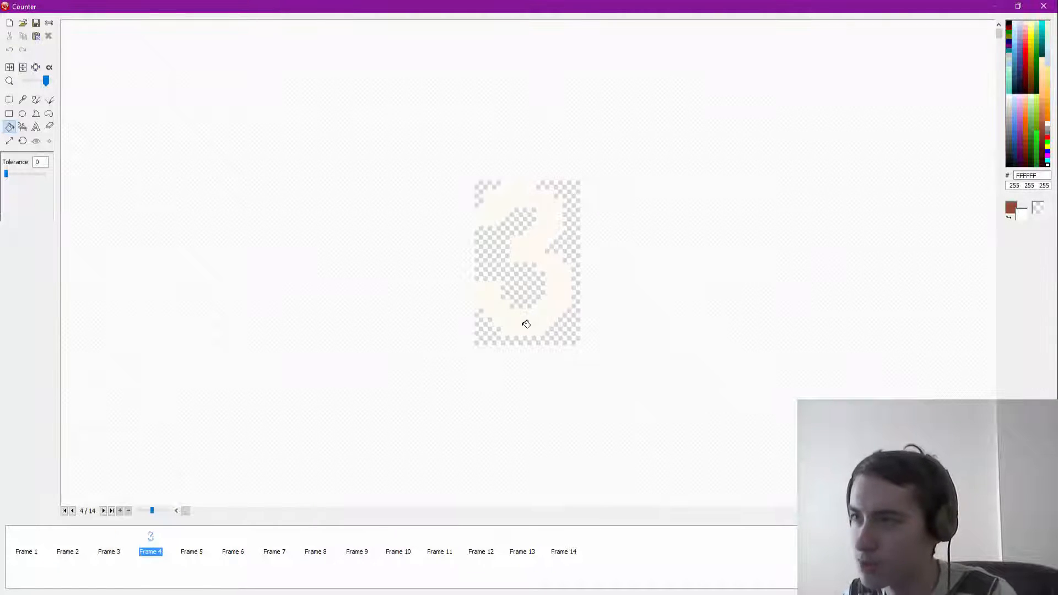
click(526, 324)
Step: Refill the digits 4 to 8 of the counter images with pure white FFFFFF
click(200, 548)
click(547, 297)
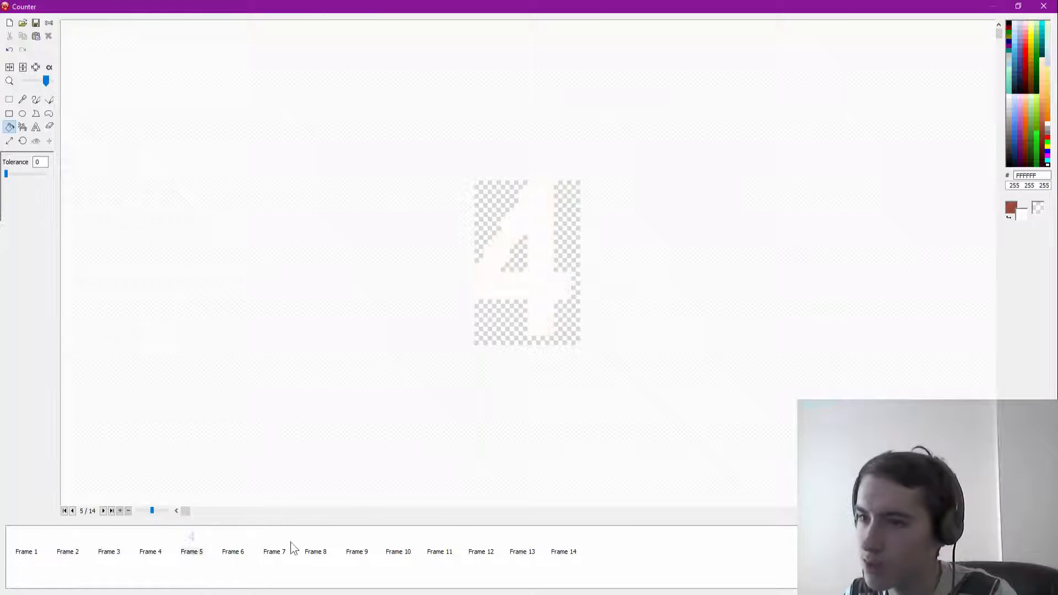
click(231, 548)
click(524, 298)
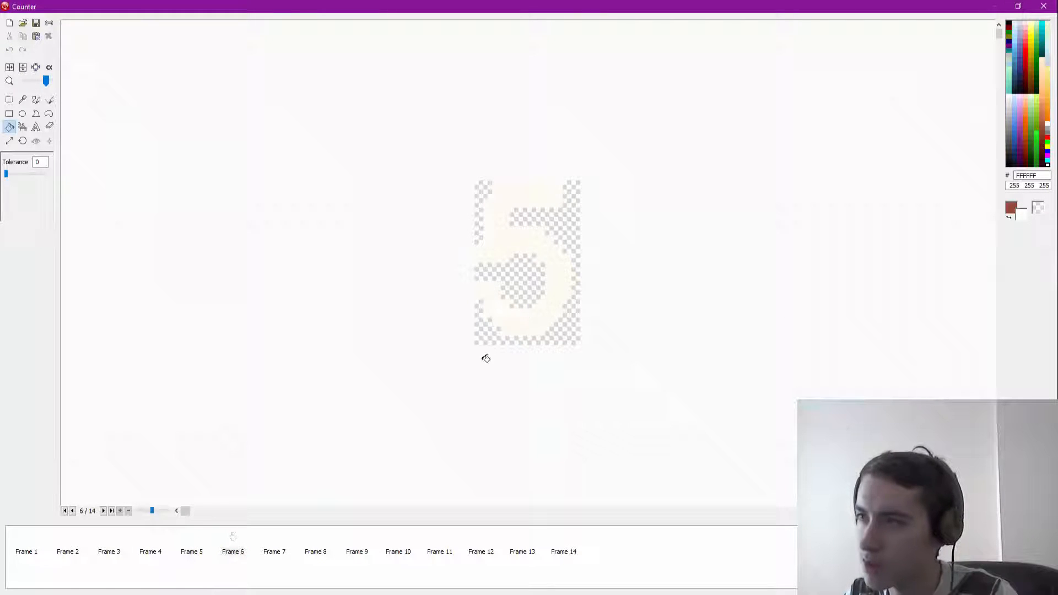
click(271, 555)
click(532, 312)
click(322, 526)
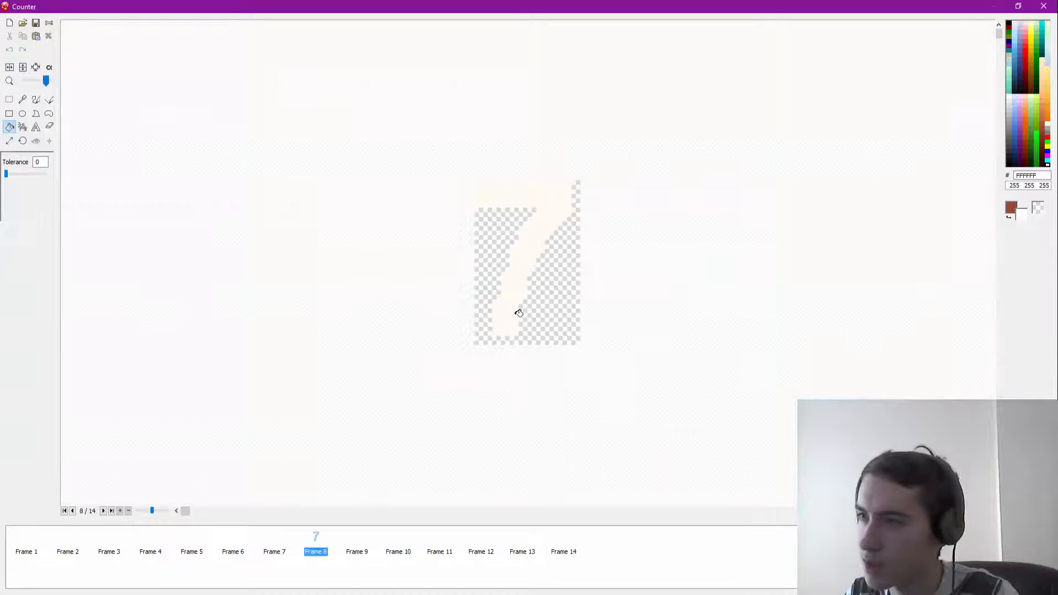
click(519, 313)
click(357, 551)
click(515, 314)
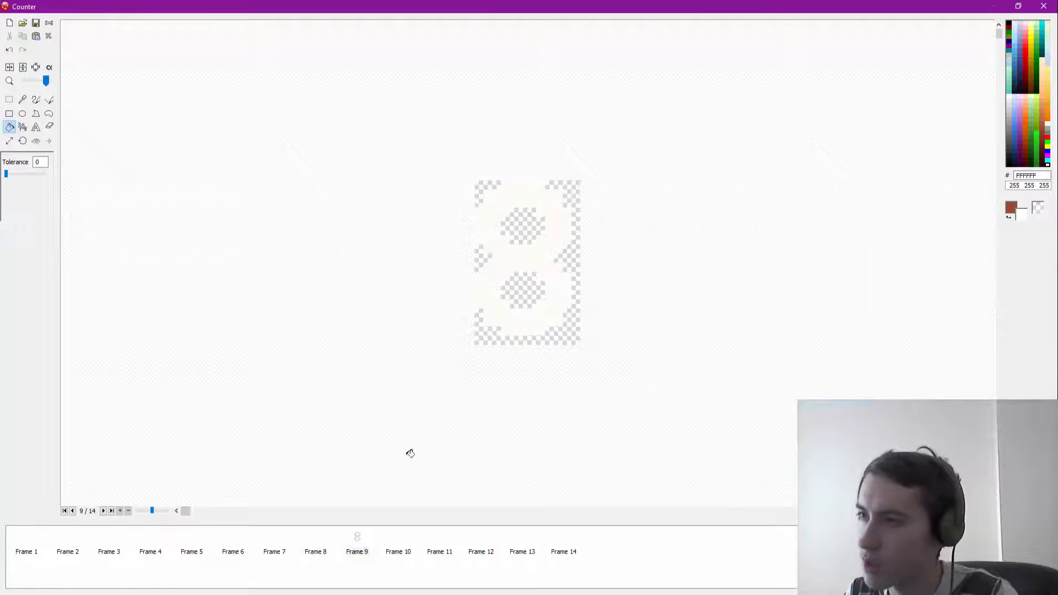
Step: Refill the digit 9 and the remaining symbol images through the letter e with pure white FFFFFF and accept the counter's image edits
click(398, 551)
click(522, 321)
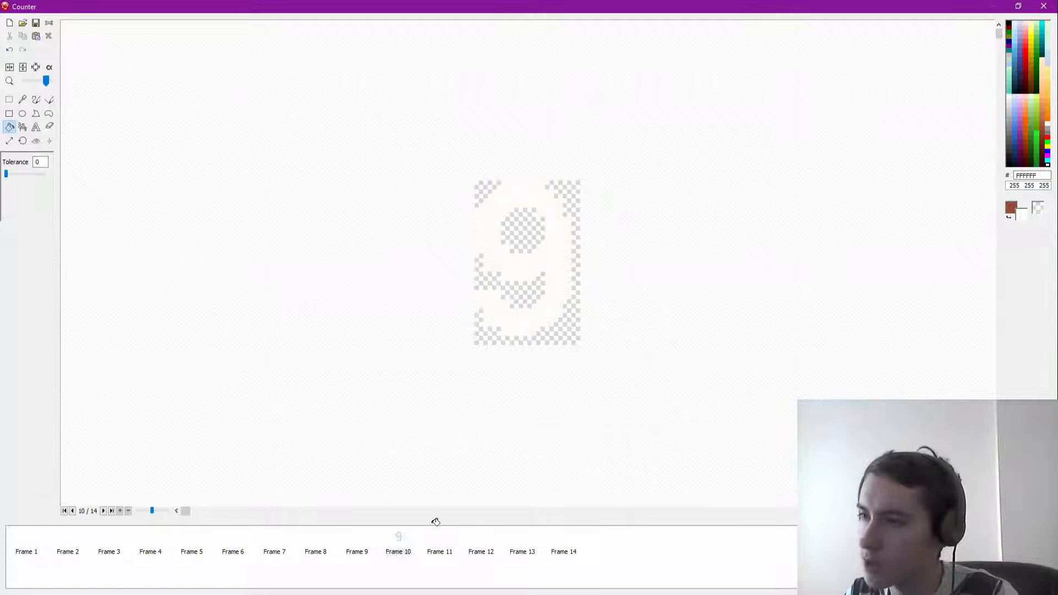
click(440, 552)
click(534, 263)
click(481, 551)
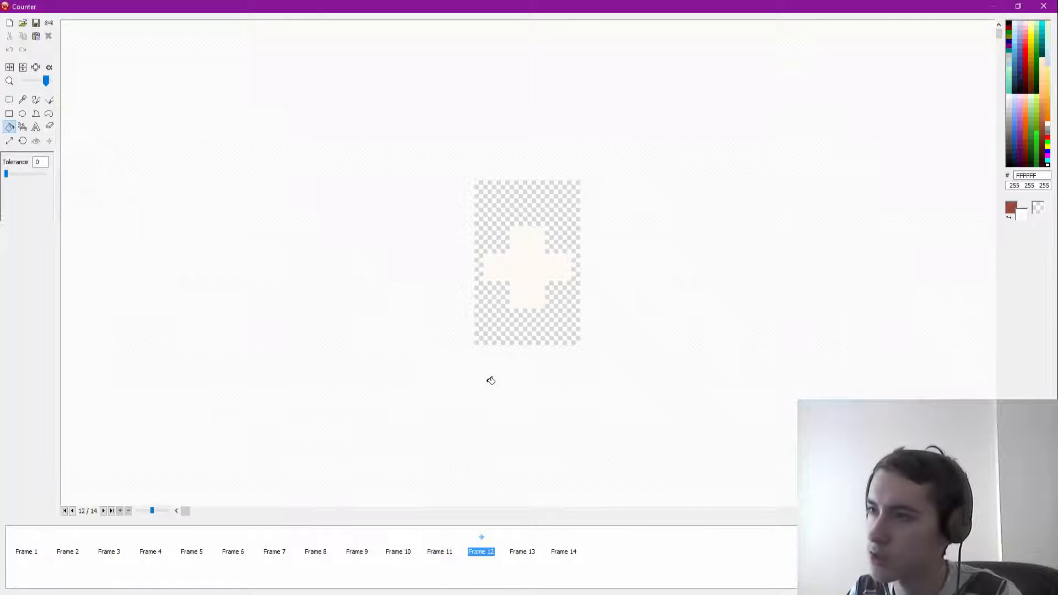
click(523, 551)
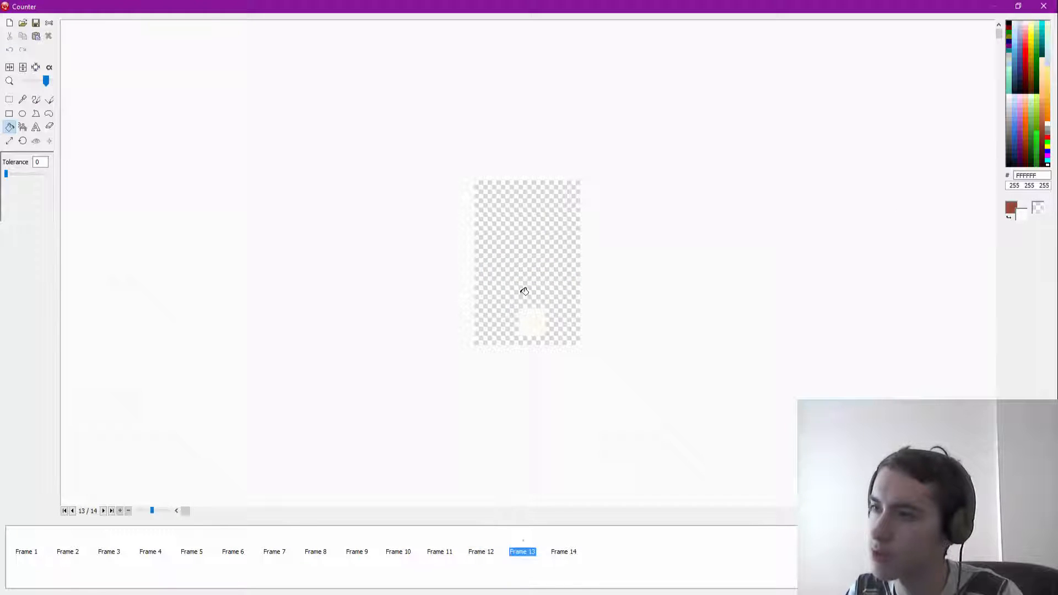
click(532, 324)
click(564, 551)
click(511, 321)
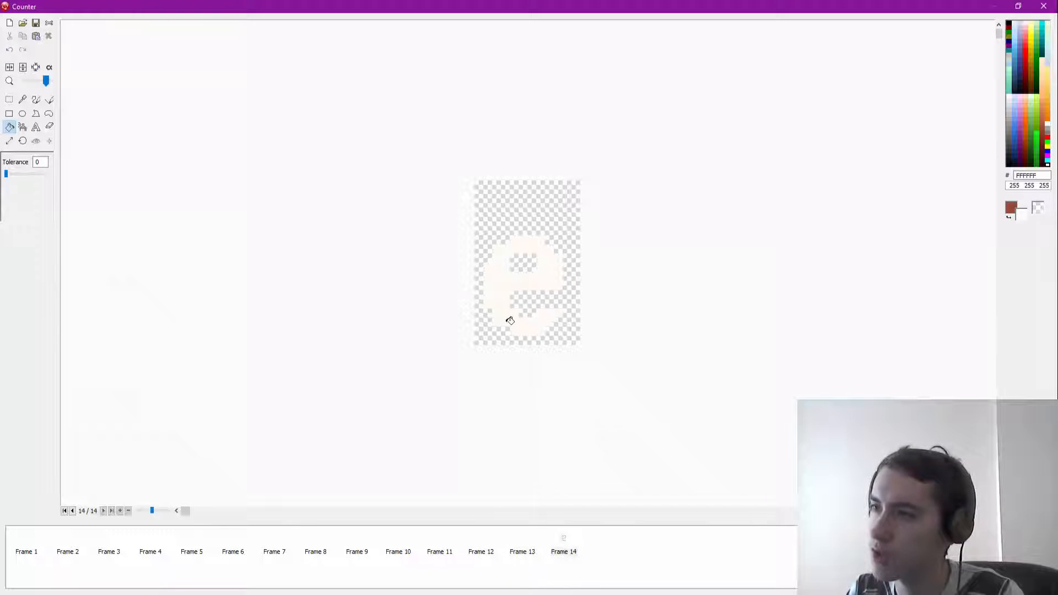
click(1029, 547)
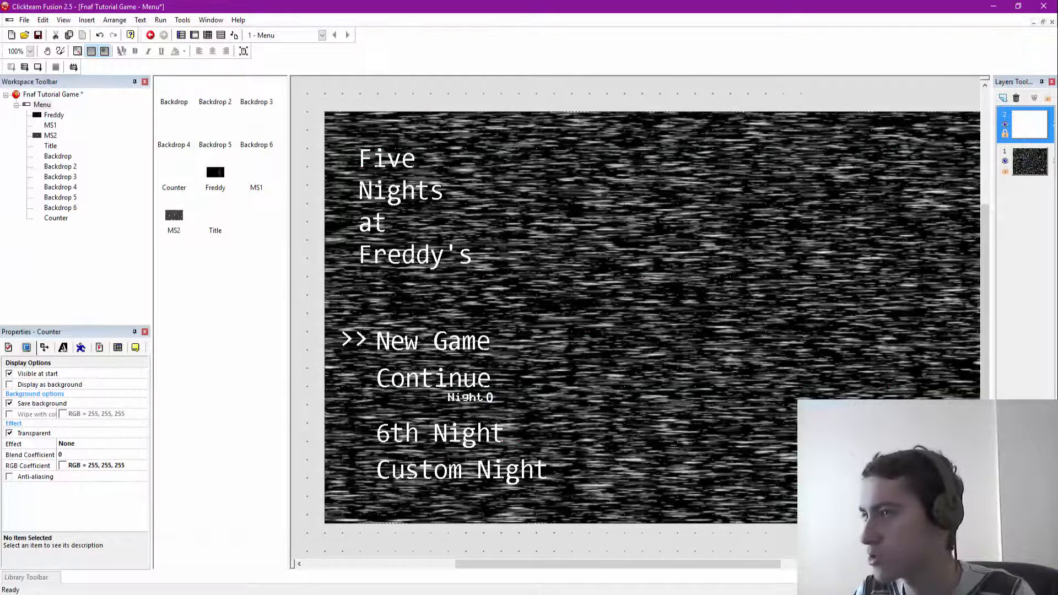
Step: Insert a new Active object in the empty area just above the menu frame
click(551, 108)
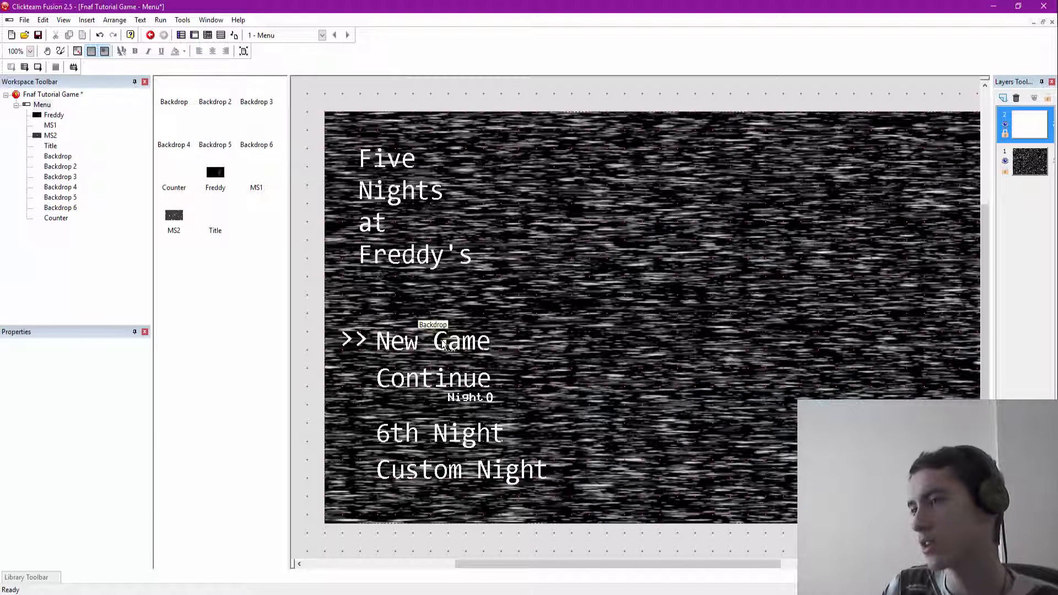
right_click(431, 92)
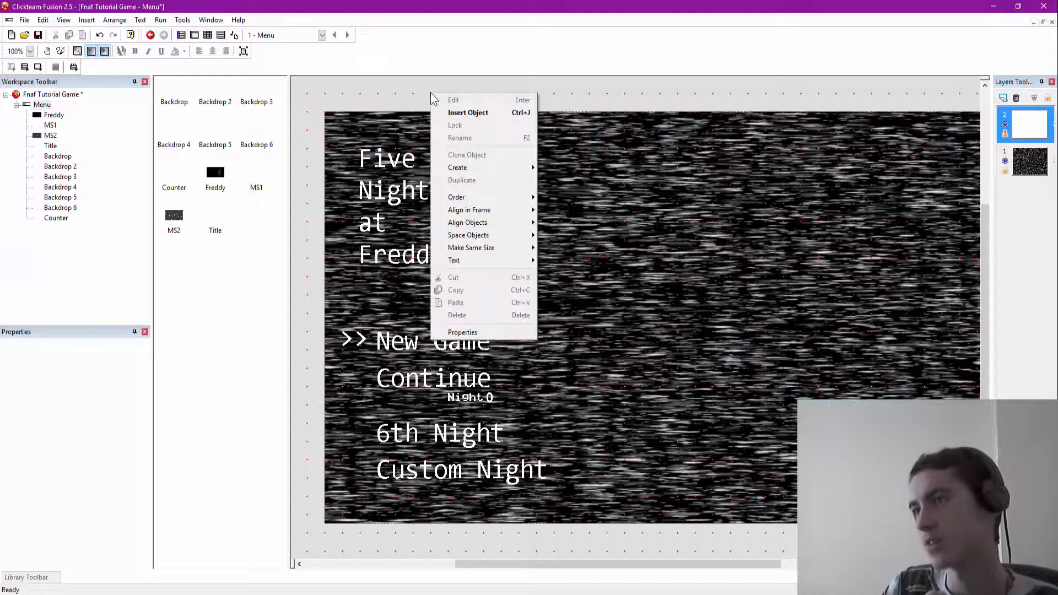
click(458, 116)
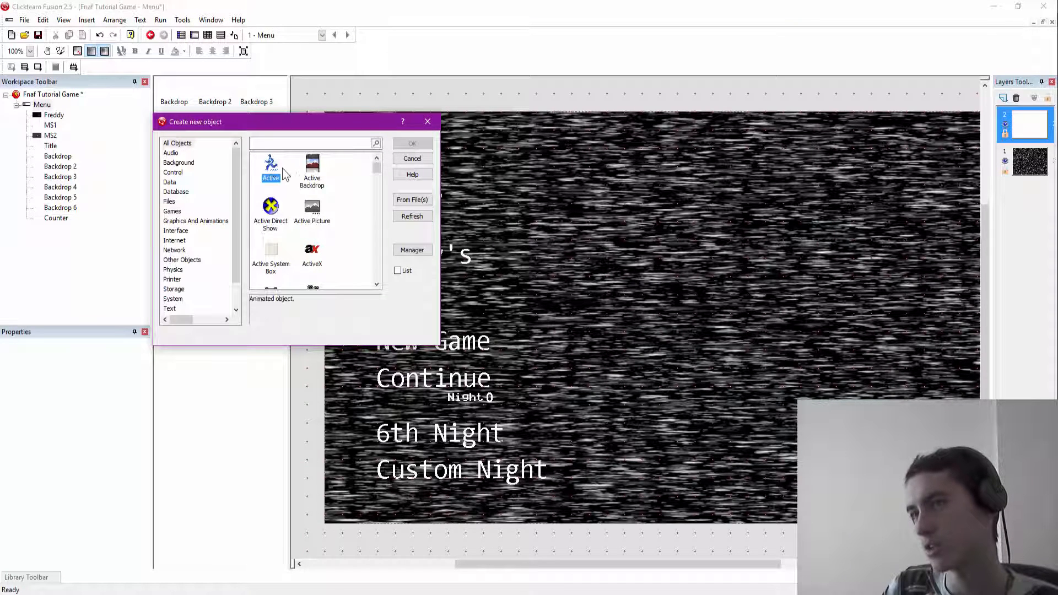
click(276, 168)
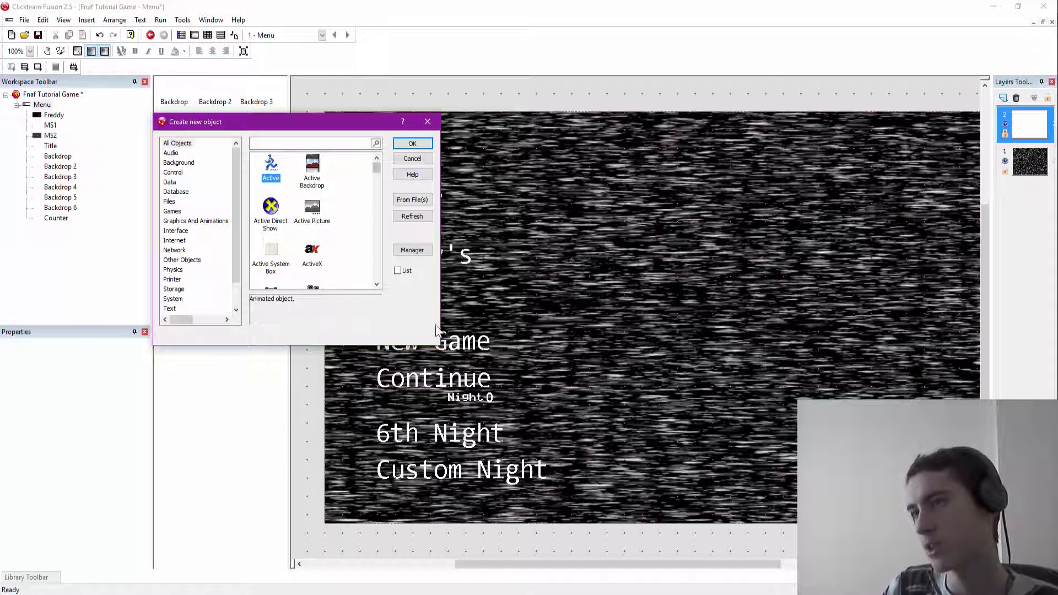
click(413, 144)
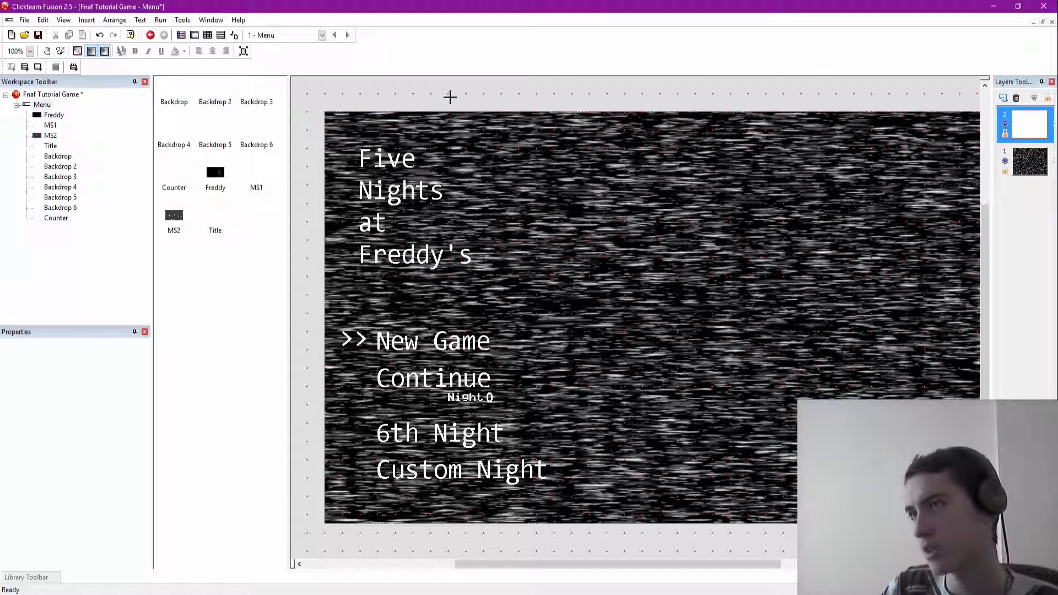
click(449, 97)
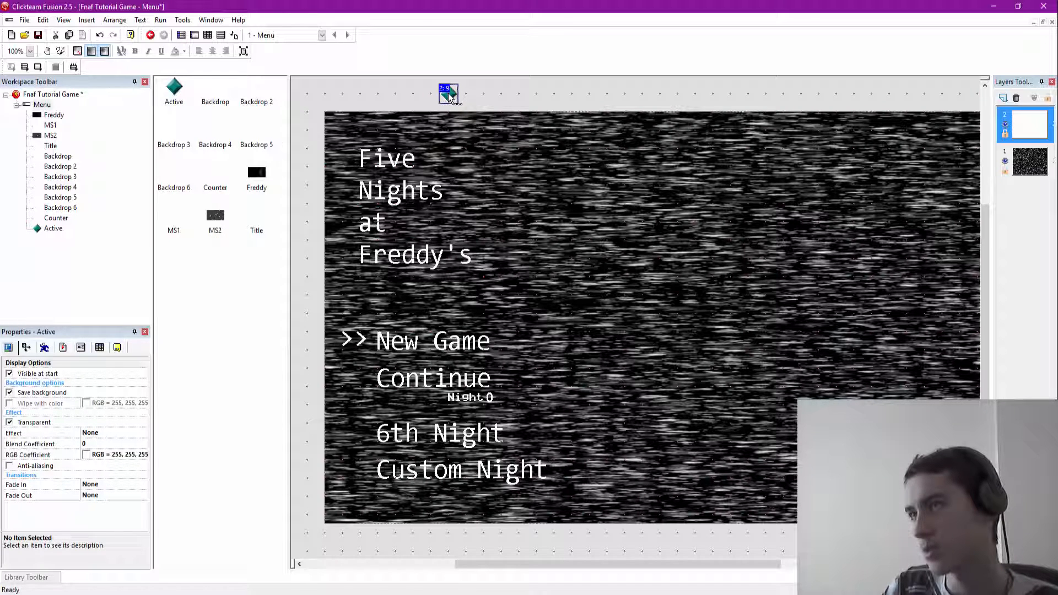
Step: Cover the Active object's whole image with a filled green 00FF00 rectangle, accept it and shift the object slightly left above the frame
double_click(449, 93)
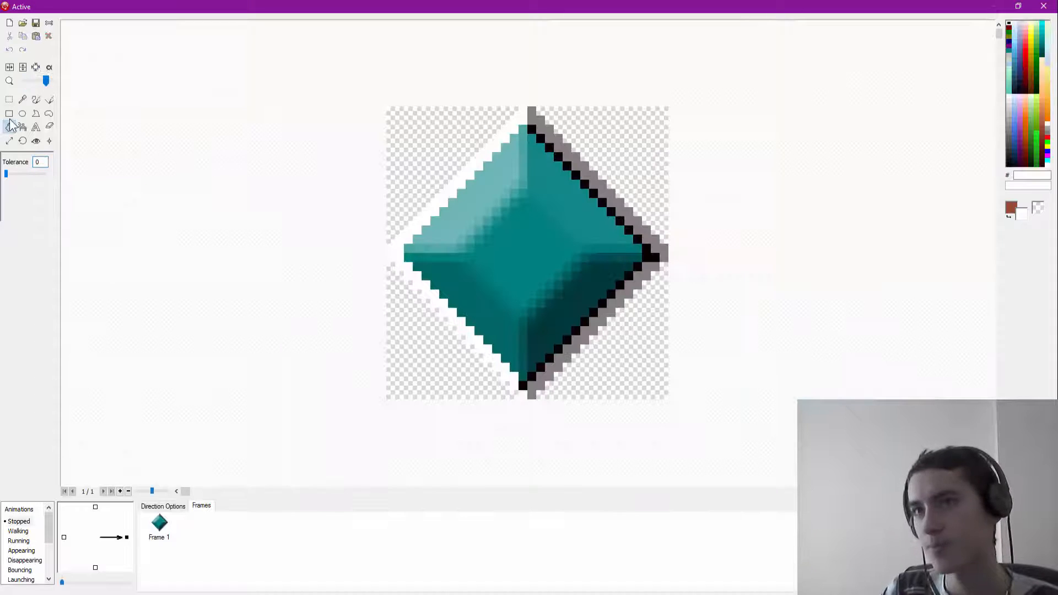
click(1046, 144)
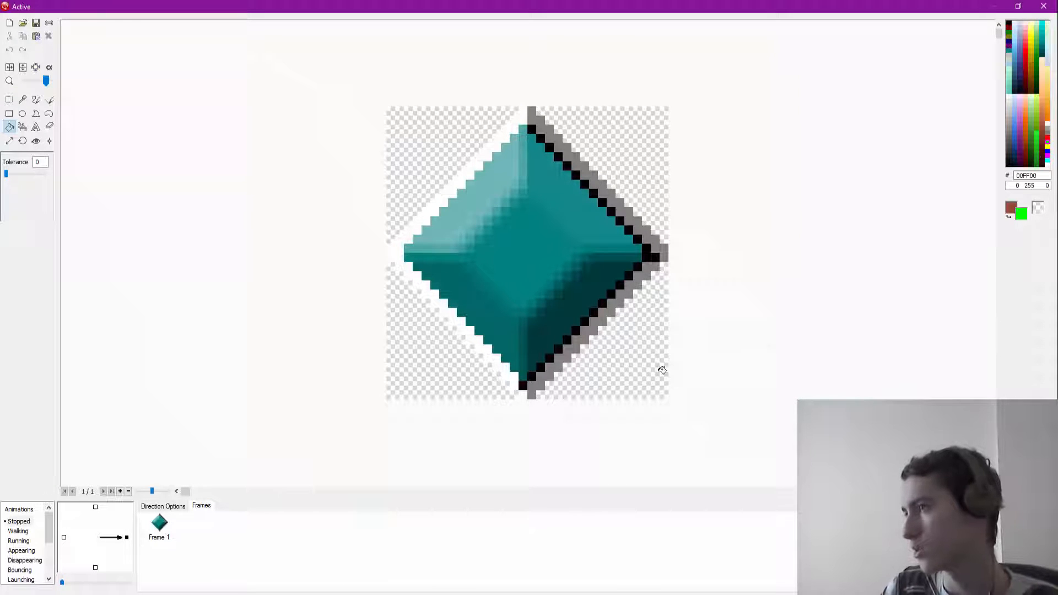
click(642, 366)
click(584, 276)
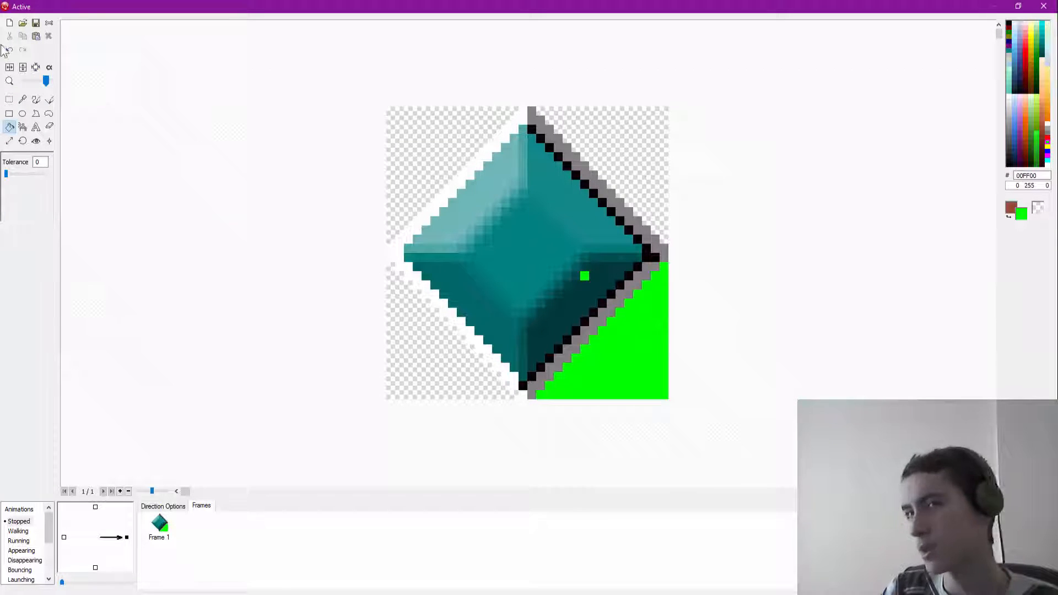
click(10, 114)
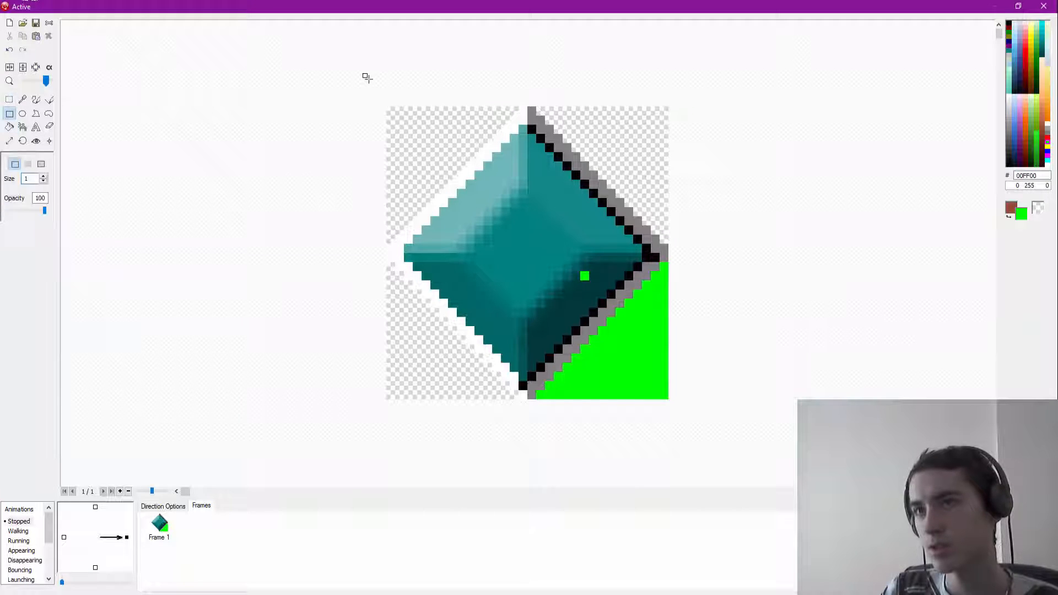
drag(367, 77, 785, 457)
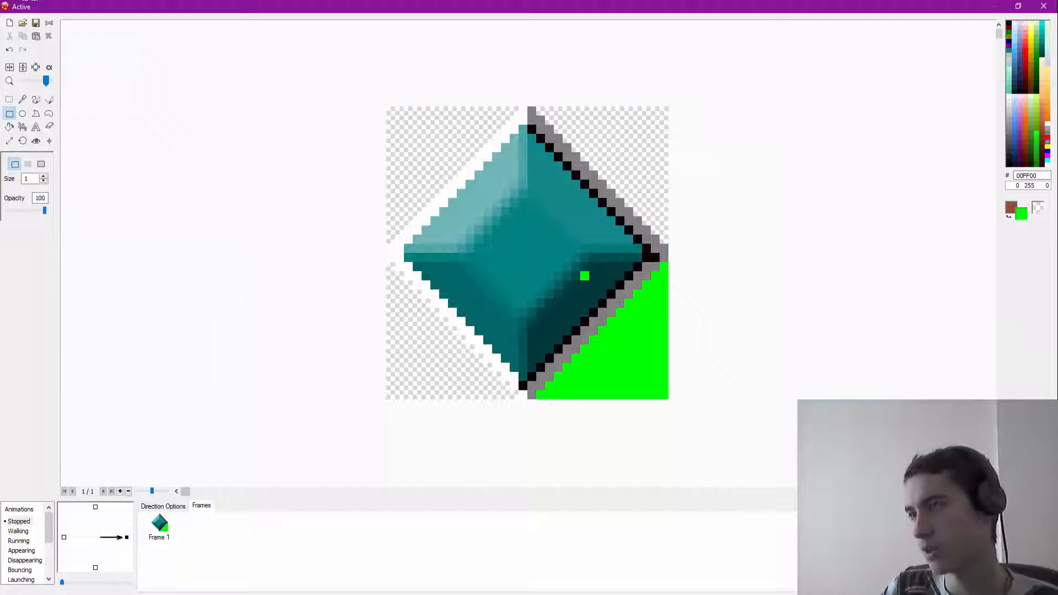
click(28, 164)
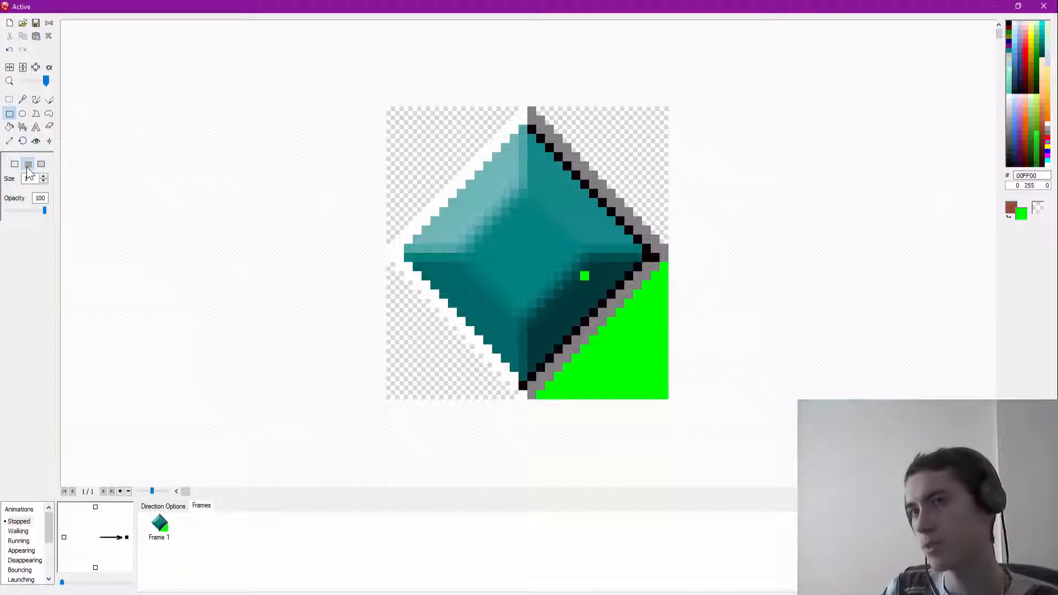
drag(386, 107, 733, 477)
click(1028, 547)
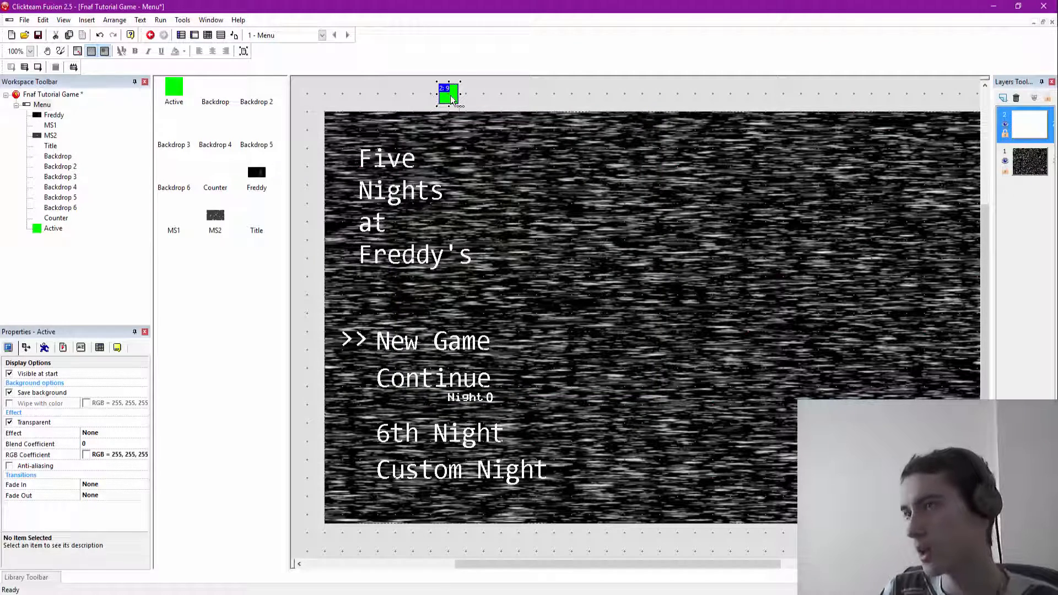
drag(451, 100, 416, 98)
Step: Rename the backdrop object showing the New Game text as New Game
click(215, 102)
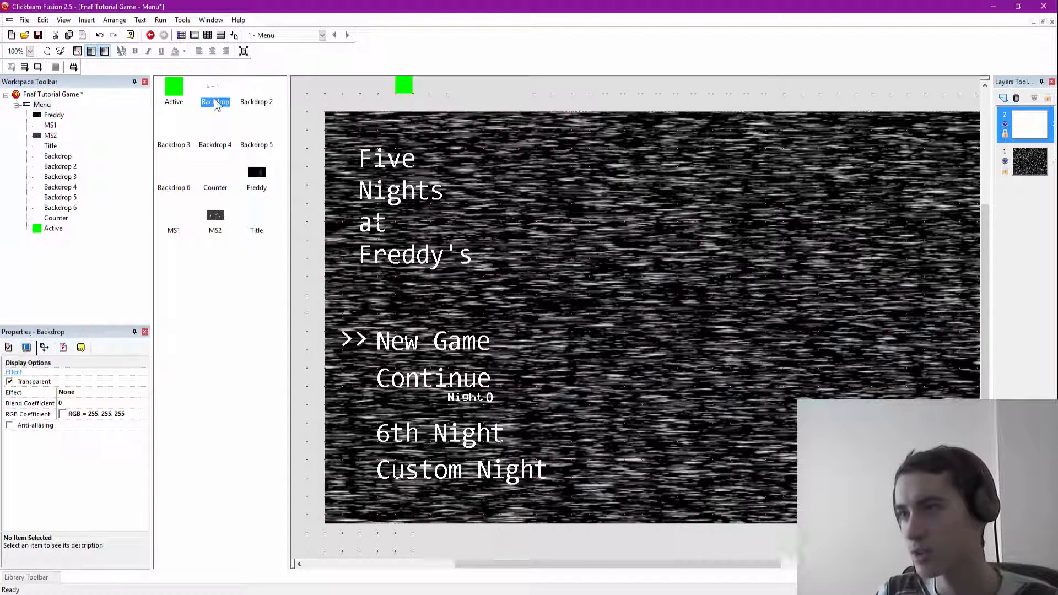
click(218, 104)
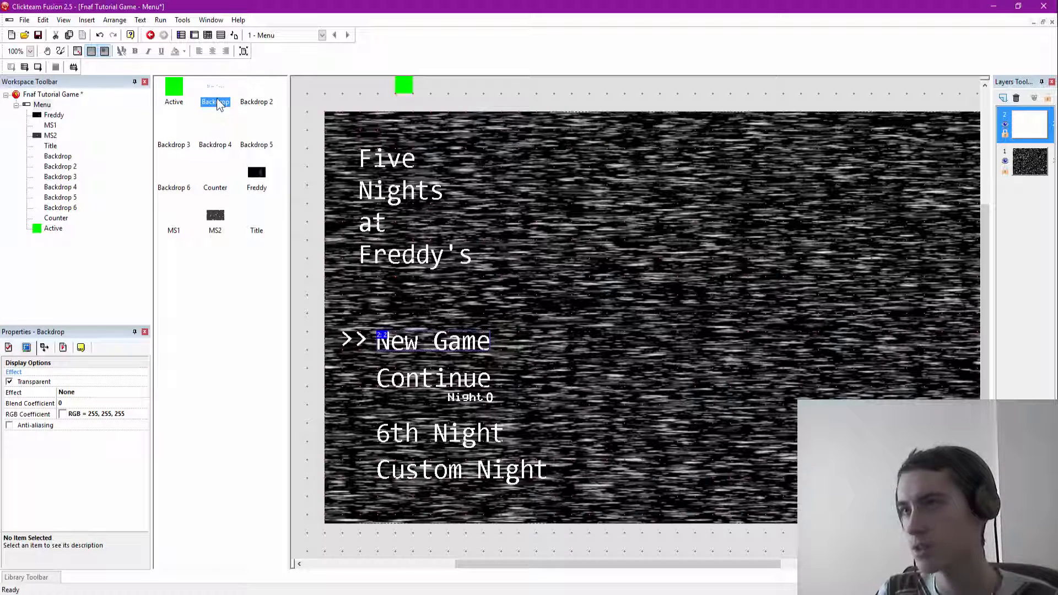
right_click(219, 103)
click(241, 121)
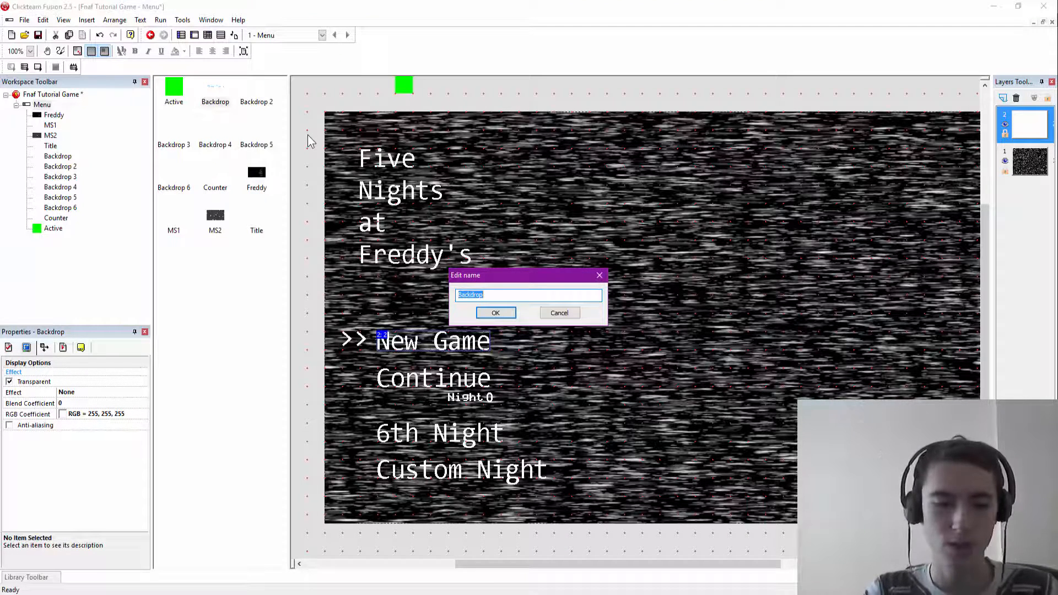
text(New Game)
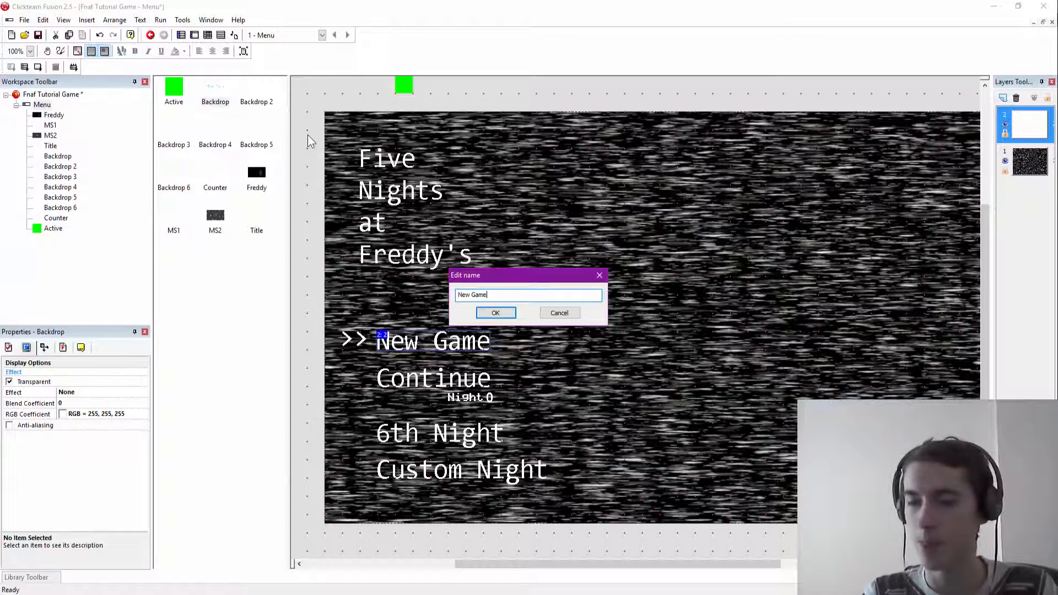
key(Return)
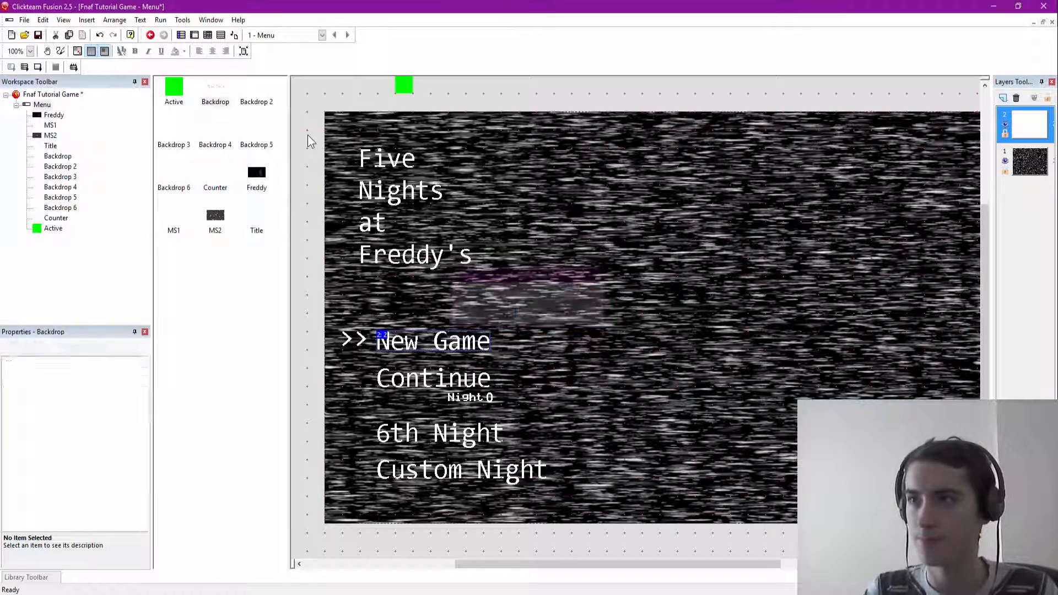
Step: Rename Backdrop 2, which holds the Continue text, as Continue
click(217, 94)
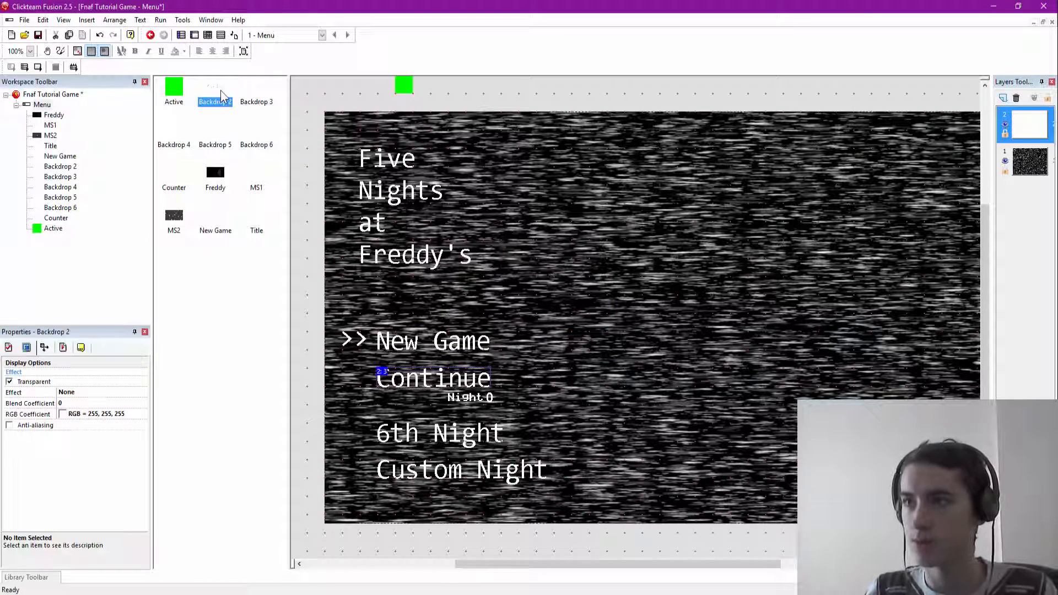
right_click(218, 94)
click(254, 115)
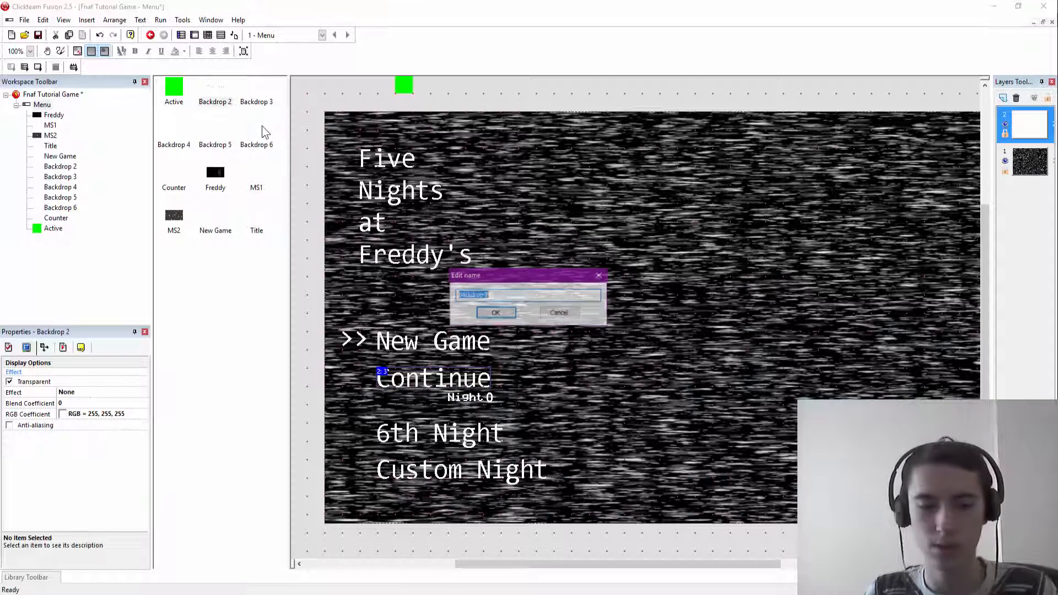
text(Co)
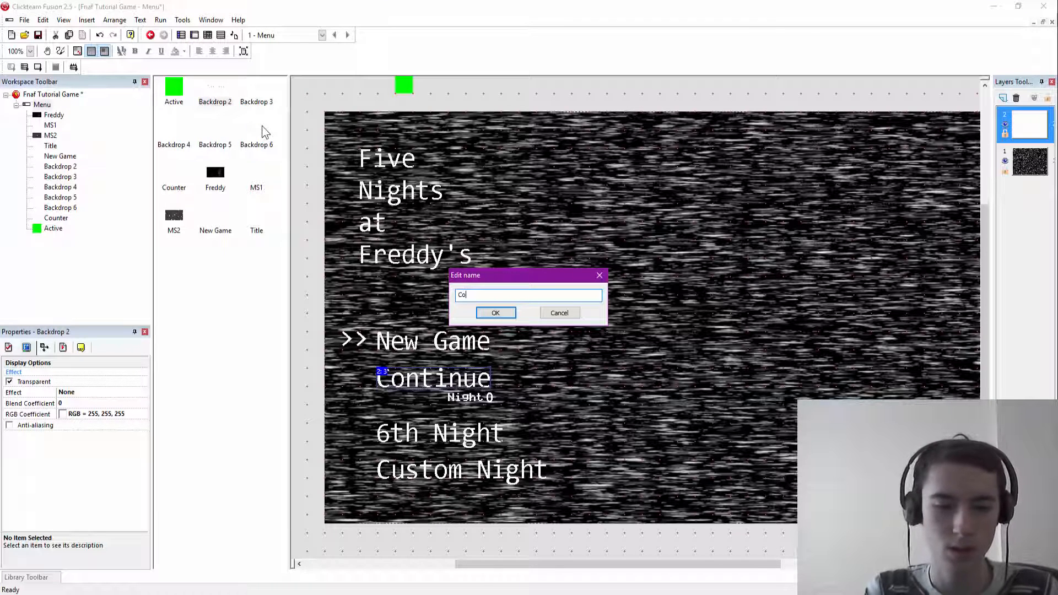
text(ntiue)
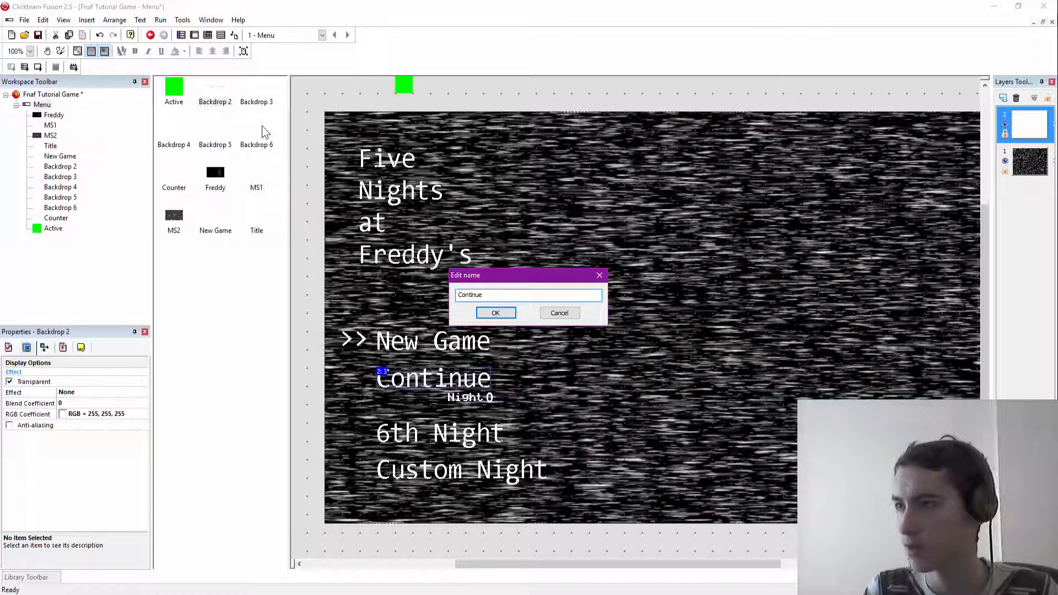
key(Return)
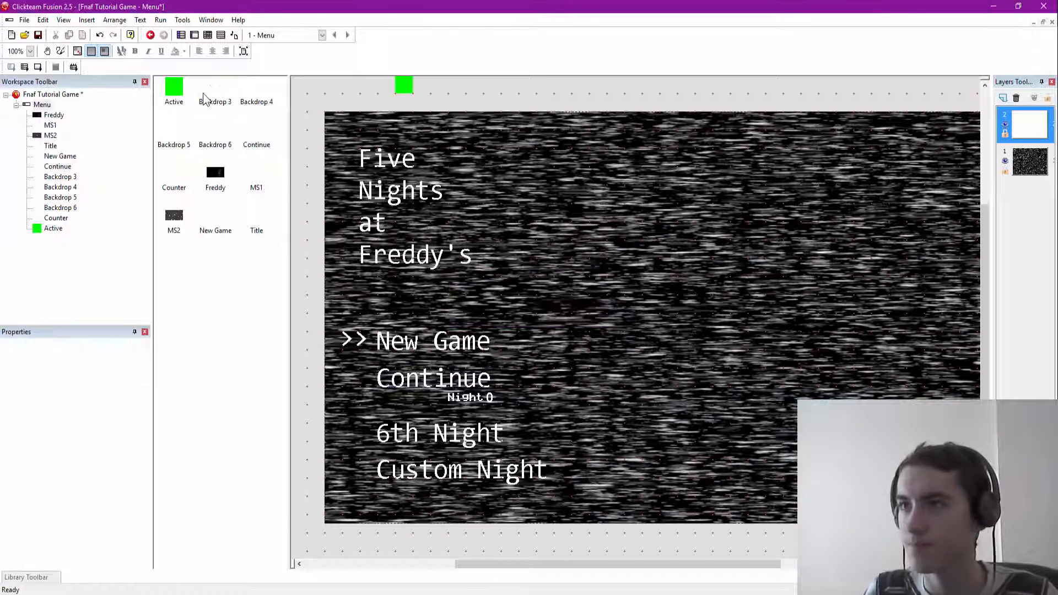
Step: Rename Backdrop 3, which holds the 6th Night text, as Night 6
click(205, 95)
right_click(211, 89)
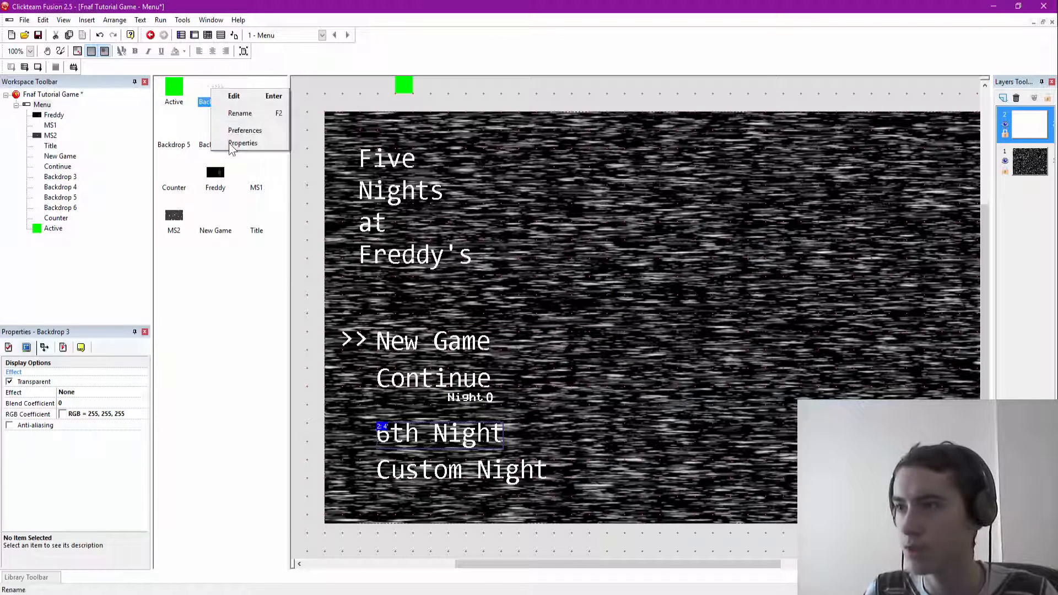
click(245, 117)
text(Night)
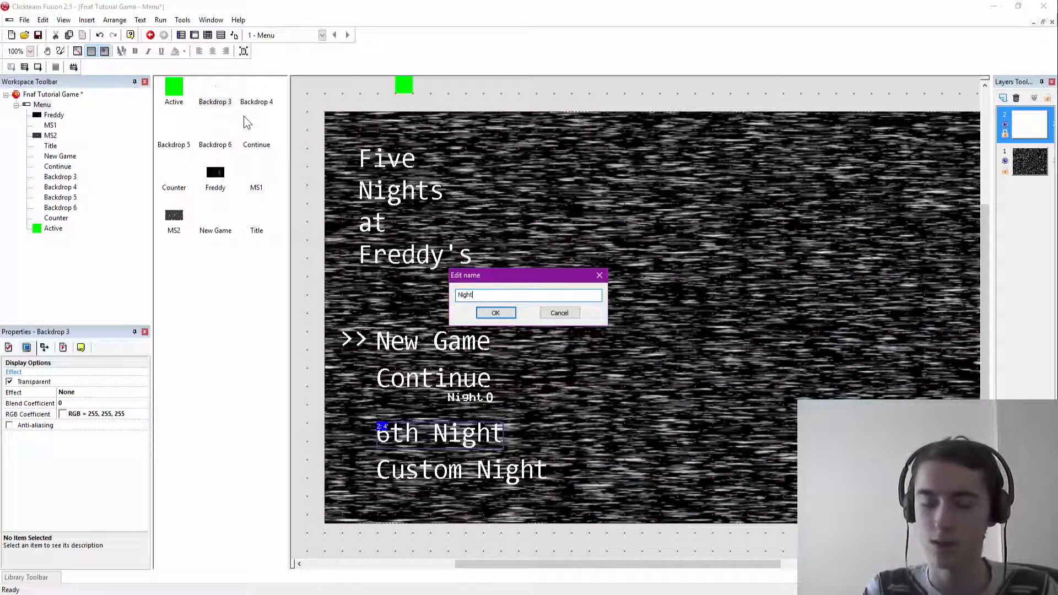
text( 6)
key(Return)
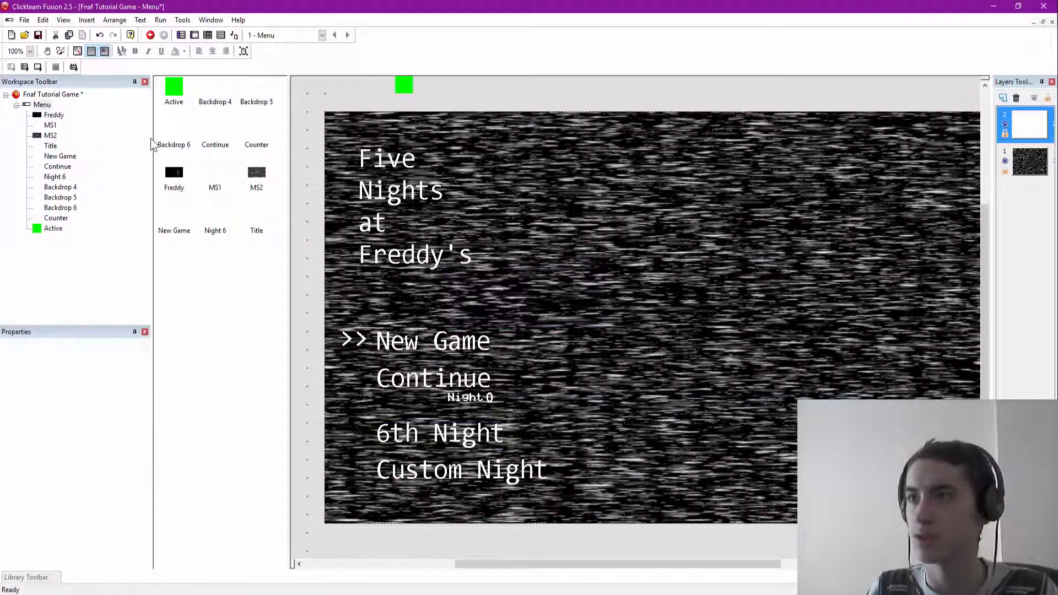
Step: Rename Backdrop 4, which holds the Custom Night text, as Custom Night
click(221, 96)
right_click(221, 93)
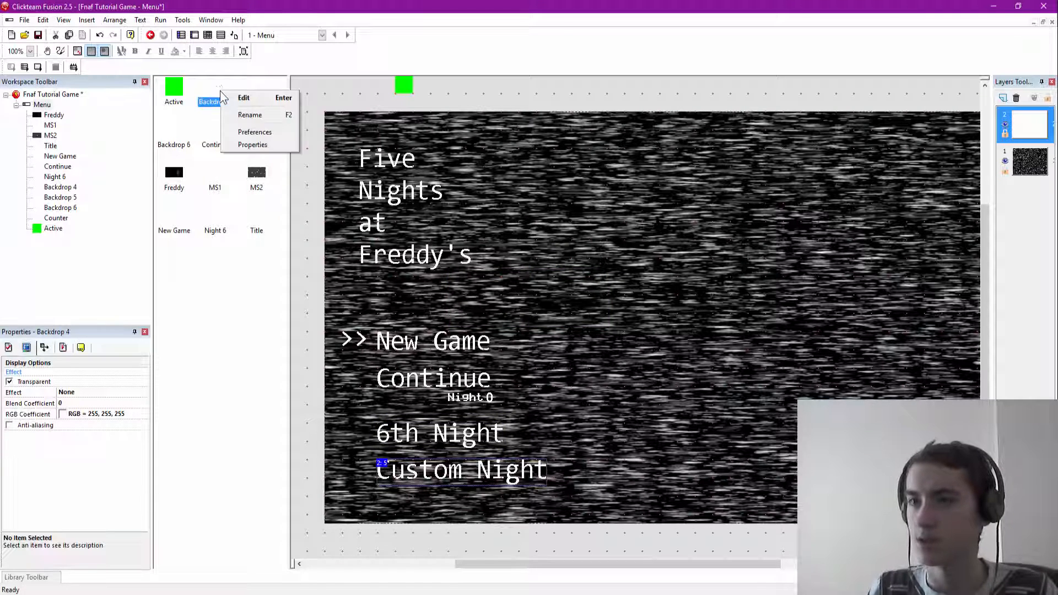
click(274, 116)
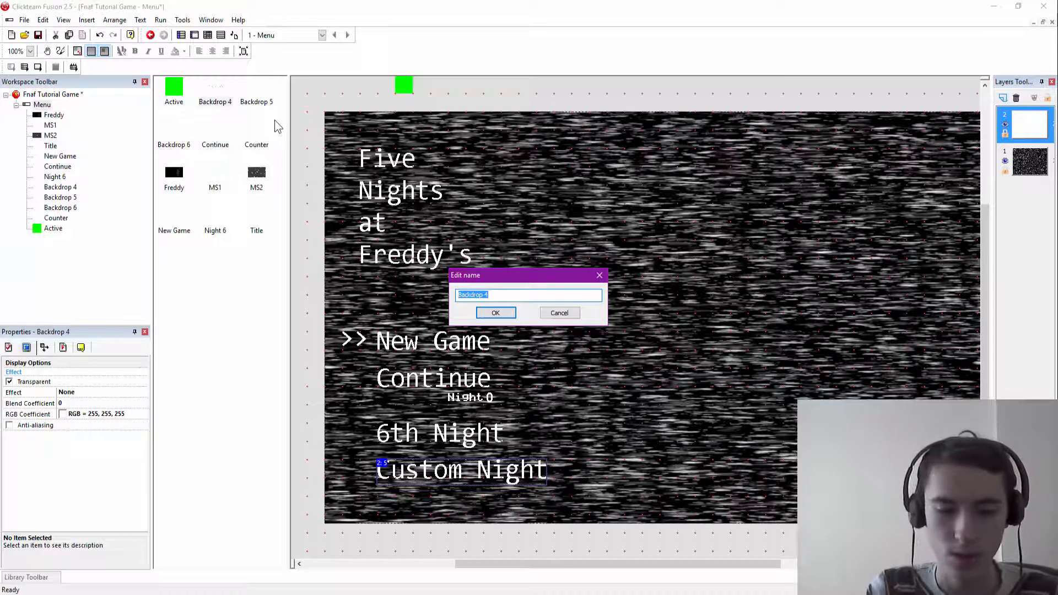
text(Custom Night)
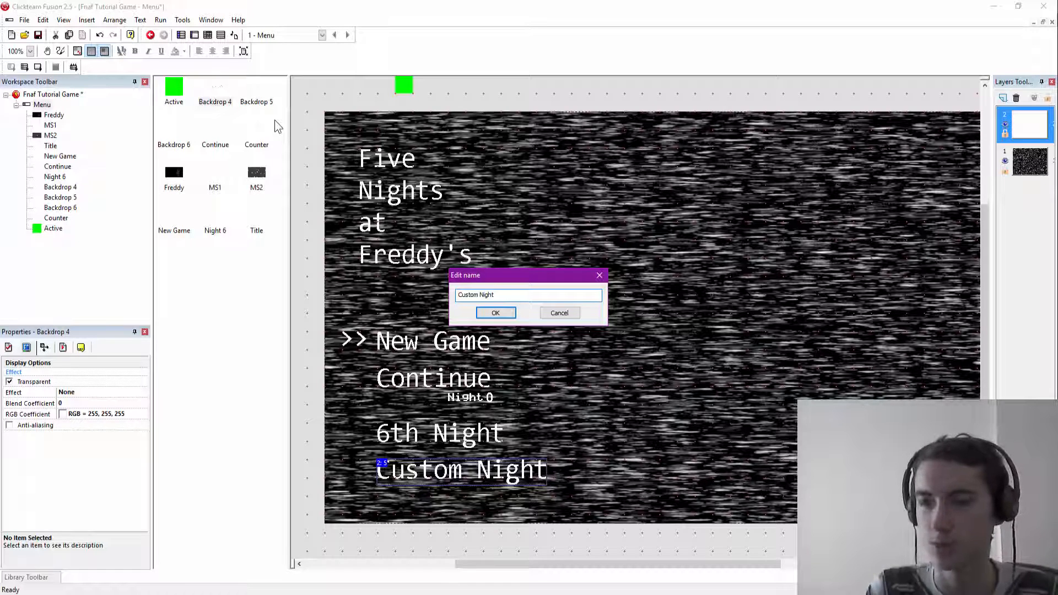
key(Return)
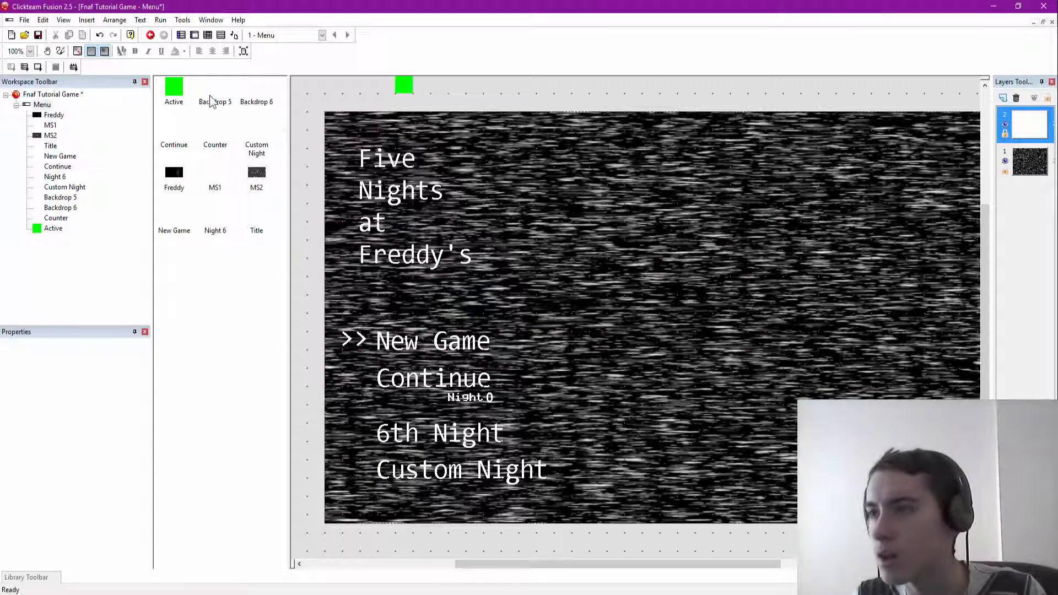
Step: Rename Backdrop 5, which holds the small Night text, as Night
click(211, 103)
right_click(210, 95)
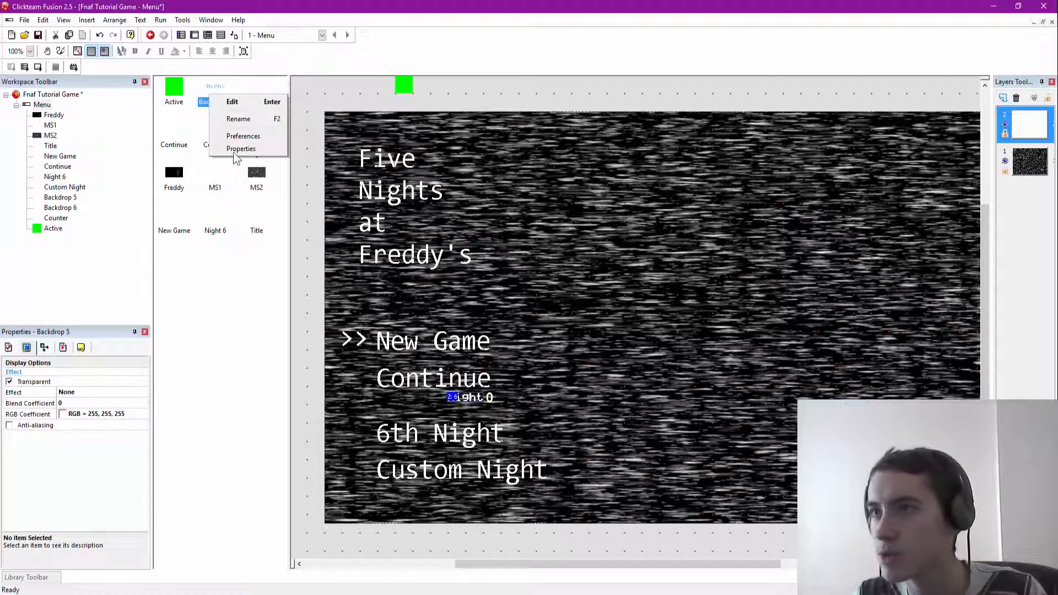
click(242, 119)
text(Nig)
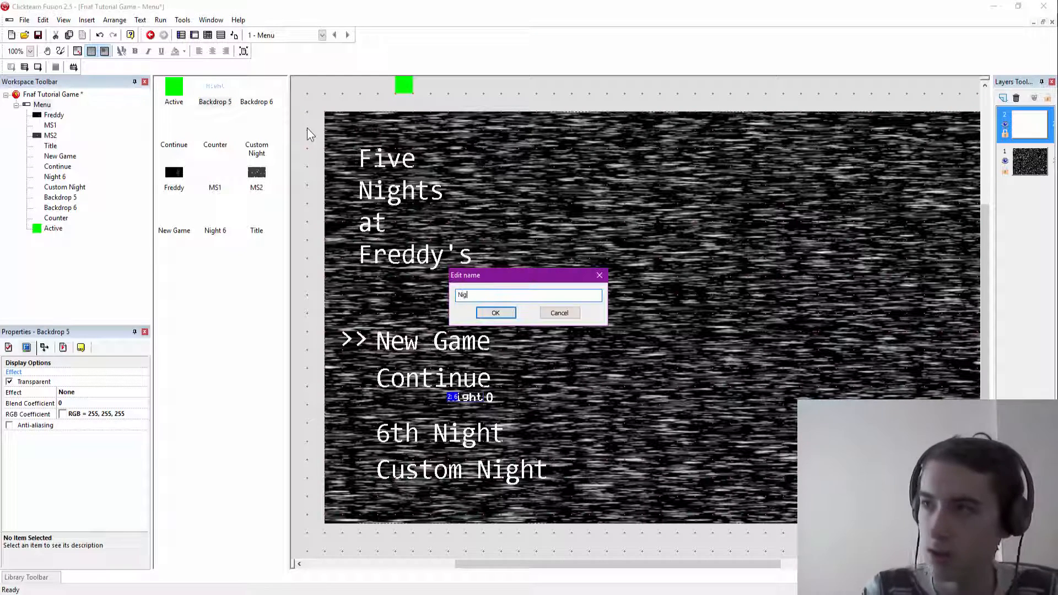
text(ht)
key(Return)
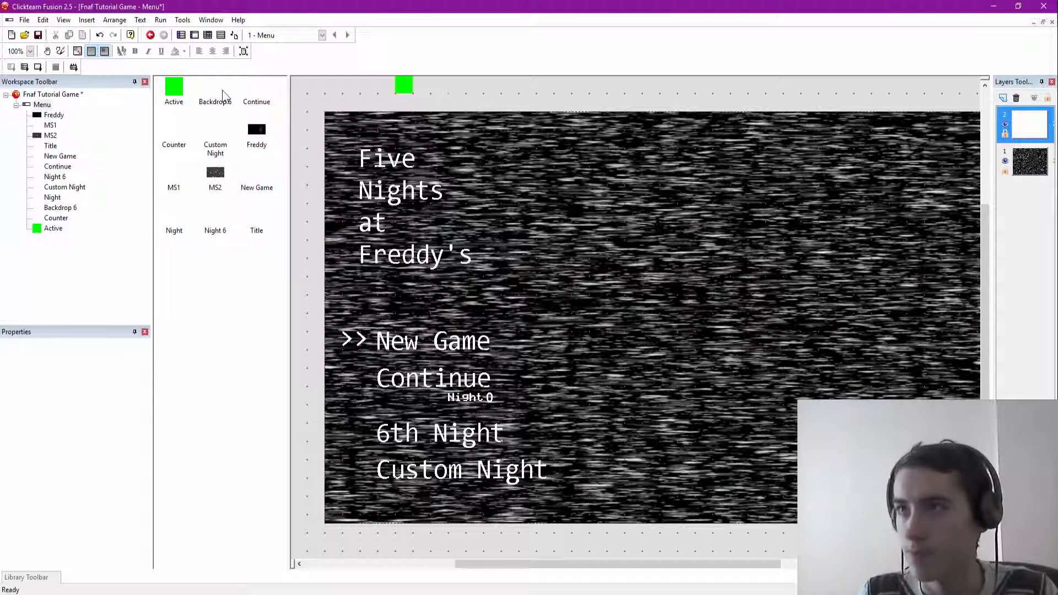
Step: Rename Backdrop 6, which holds the >> selection marker, as Arrow
right_click(223, 90)
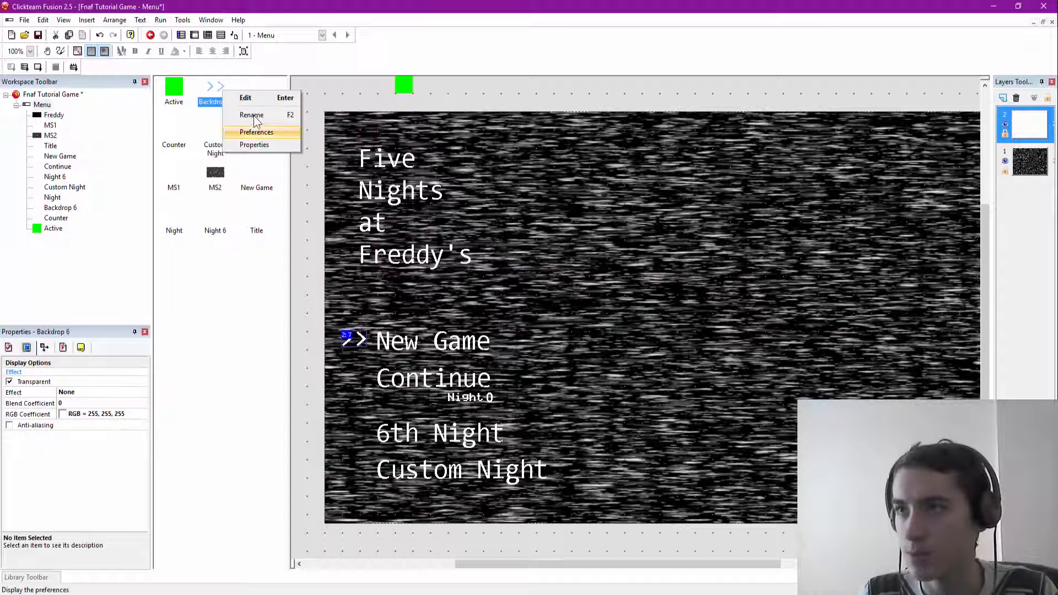
click(282, 114)
text(A)
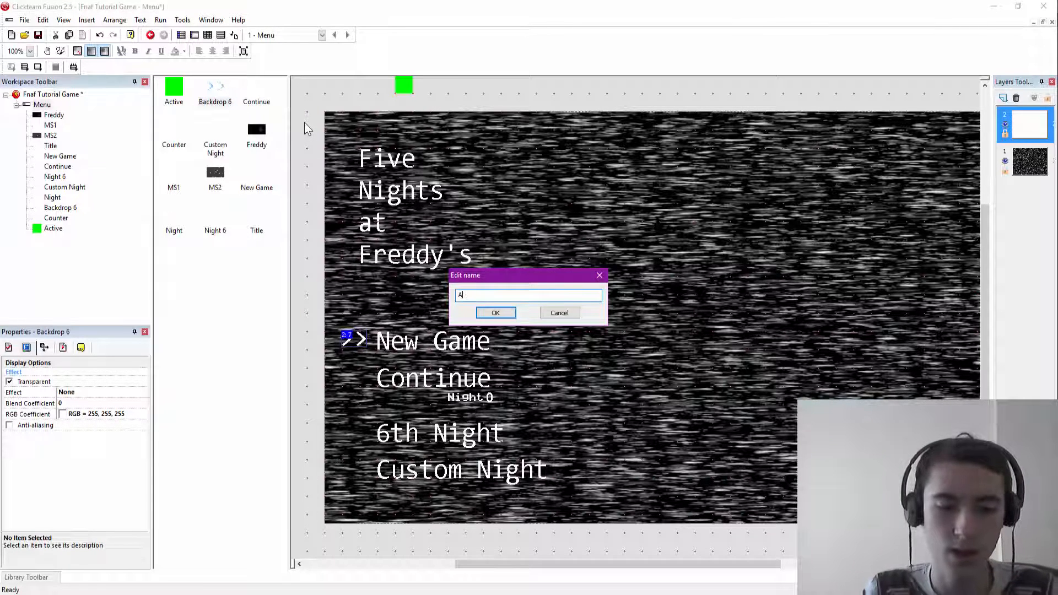
text(rrow)
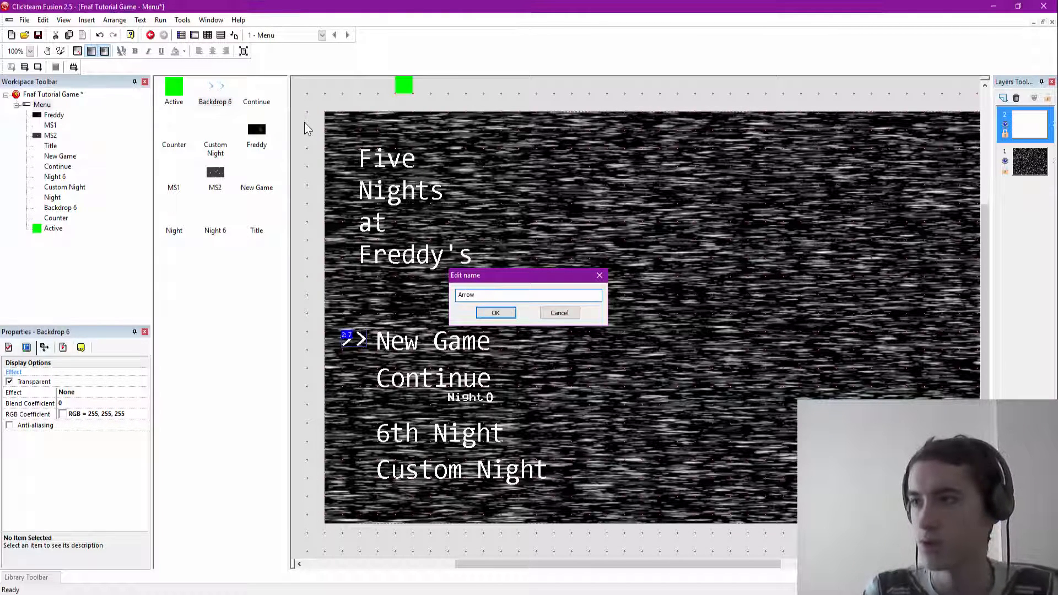
key(Return)
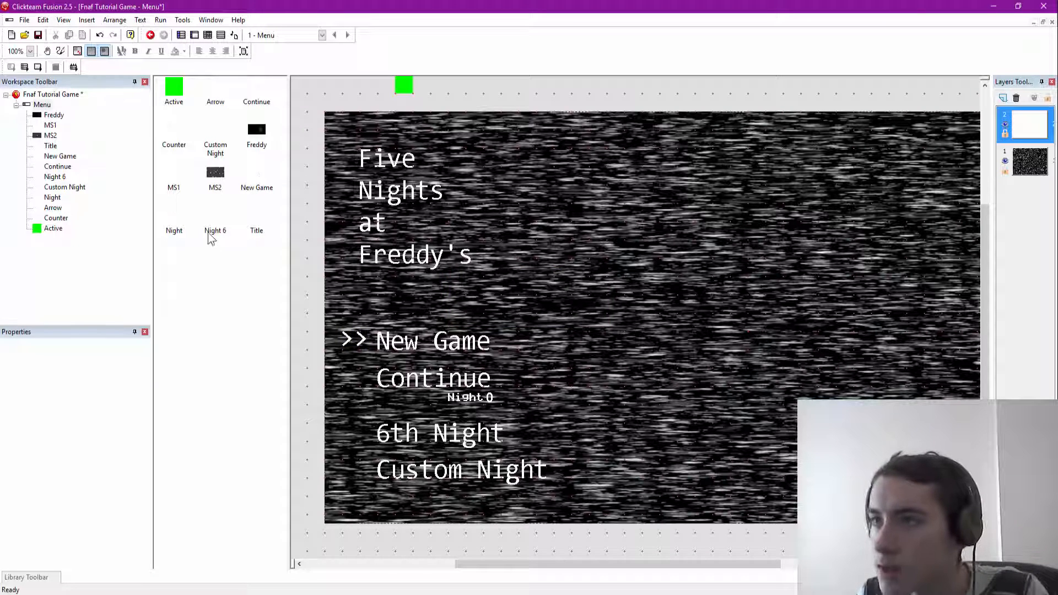
Step: Rename the Counter object beside the small Night text as Night Counter
click(174, 135)
right_click(178, 133)
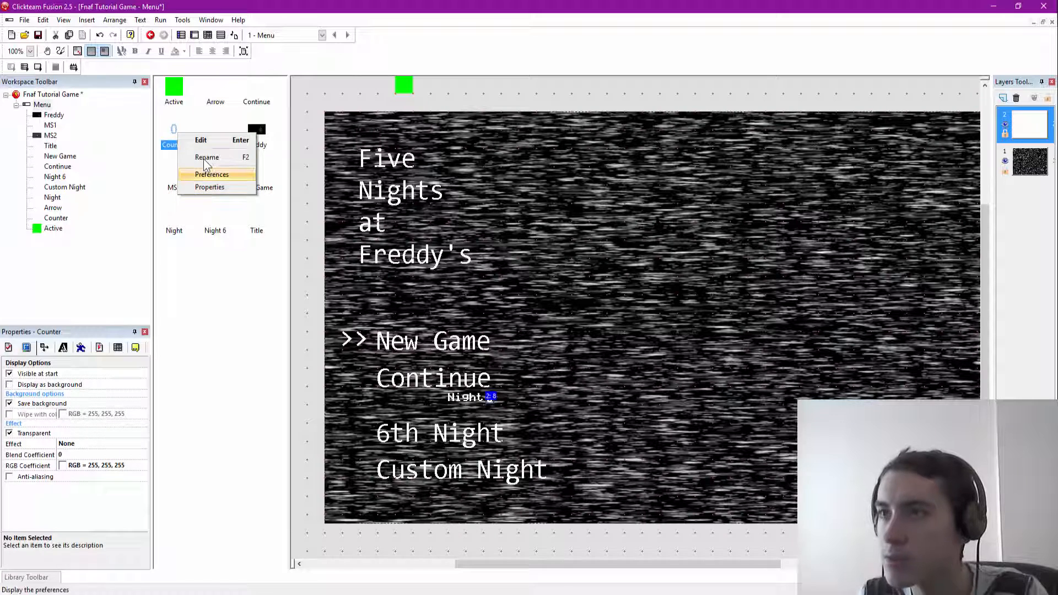
click(217, 158)
text(Night)
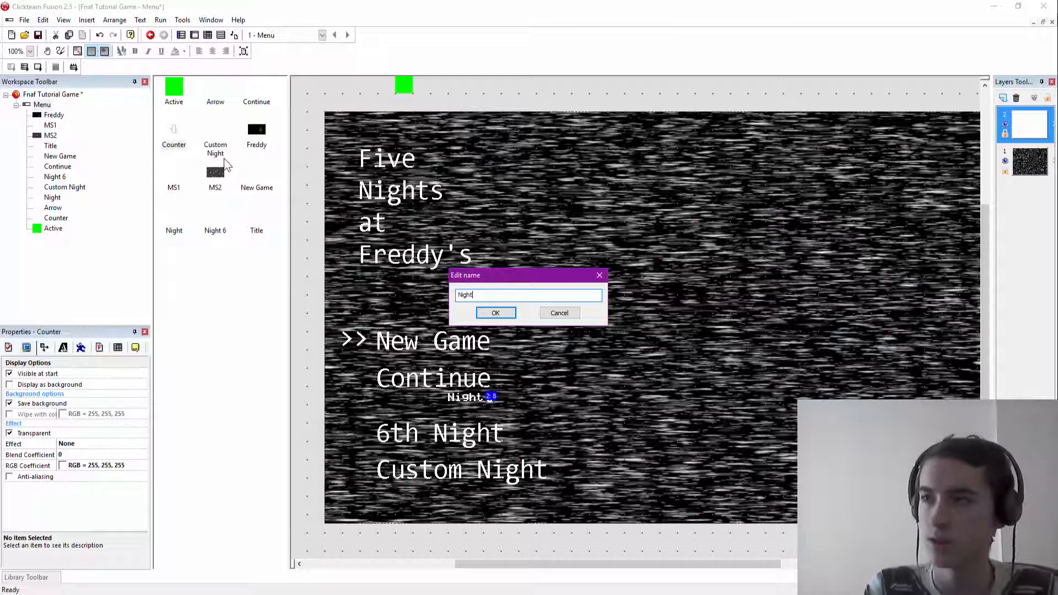
text( Counter)
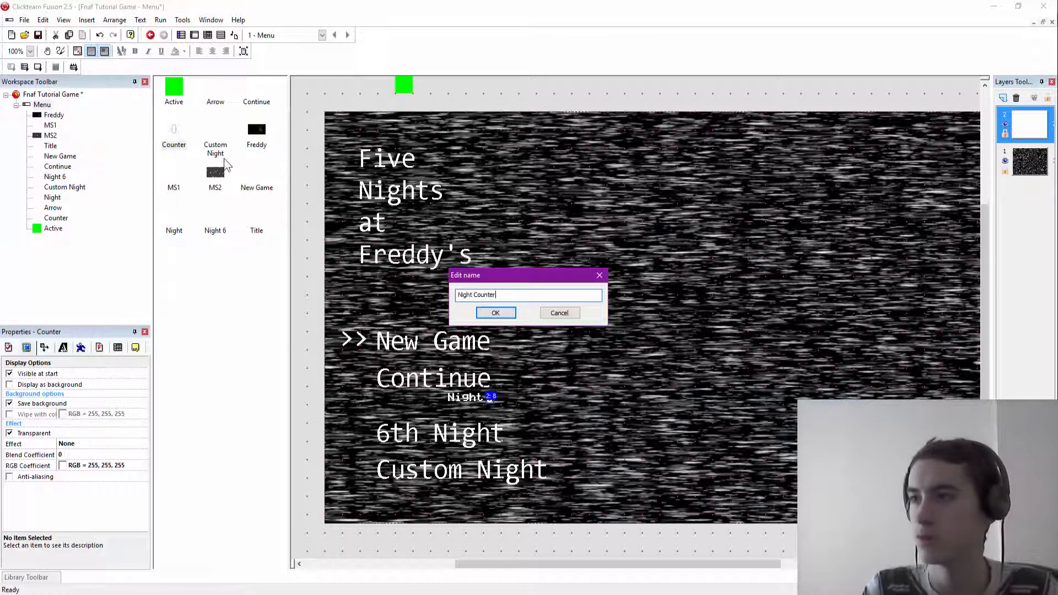
key(Return)
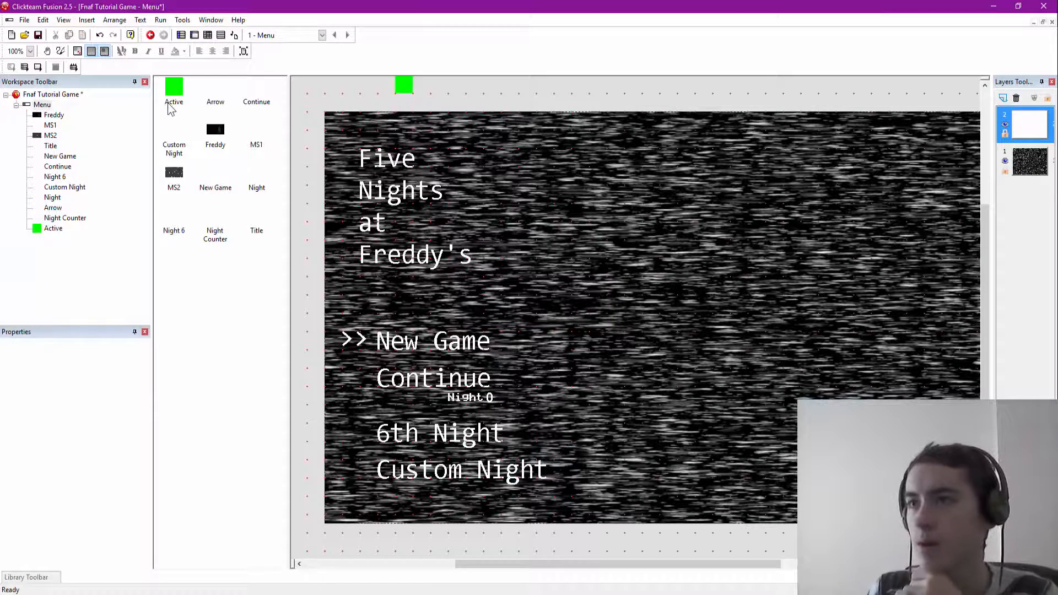
Step: Rename the green Active object as Button NG
click(180, 90)
right_click(179, 90)
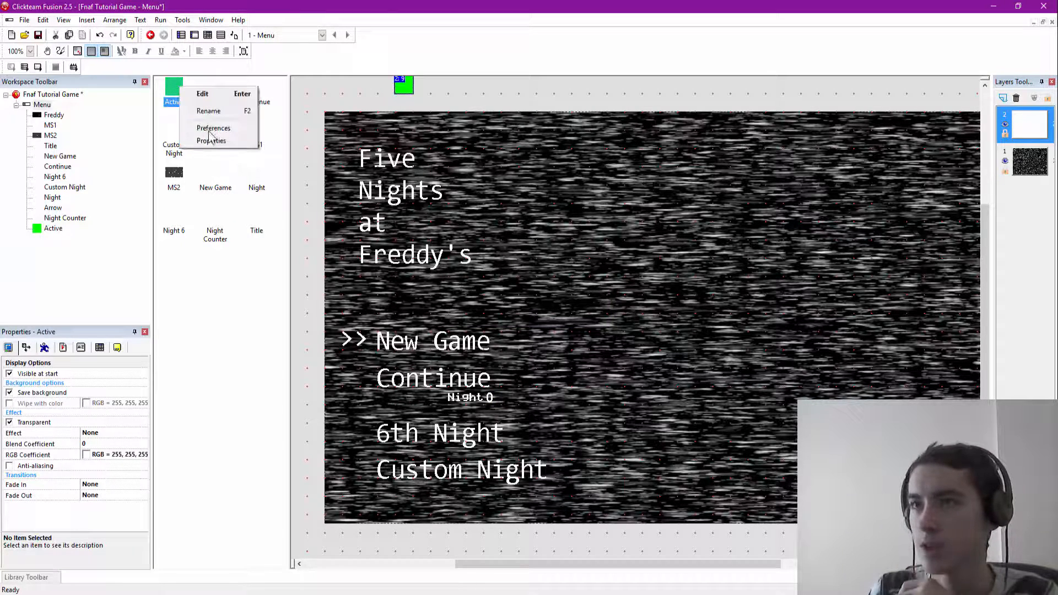
click(207, 108)
text(B)
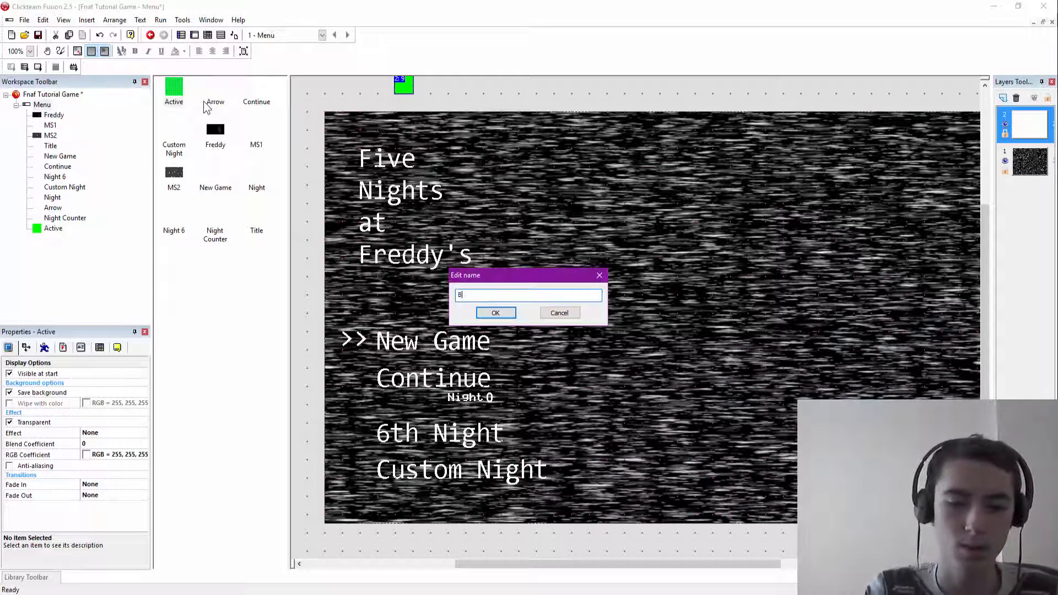
text(utton 1)
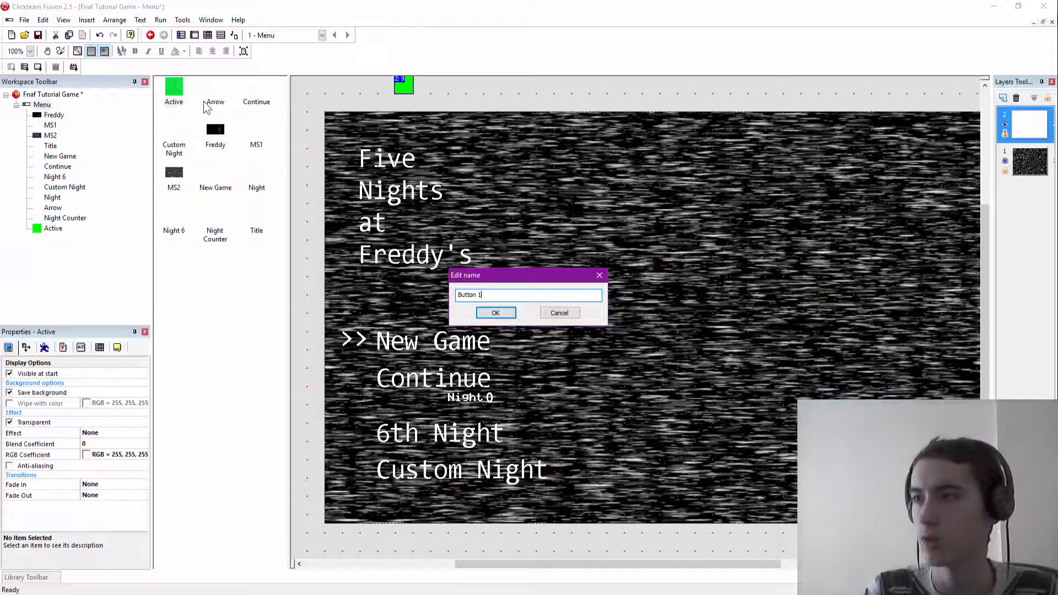
key(BackSpace)
text(NG)
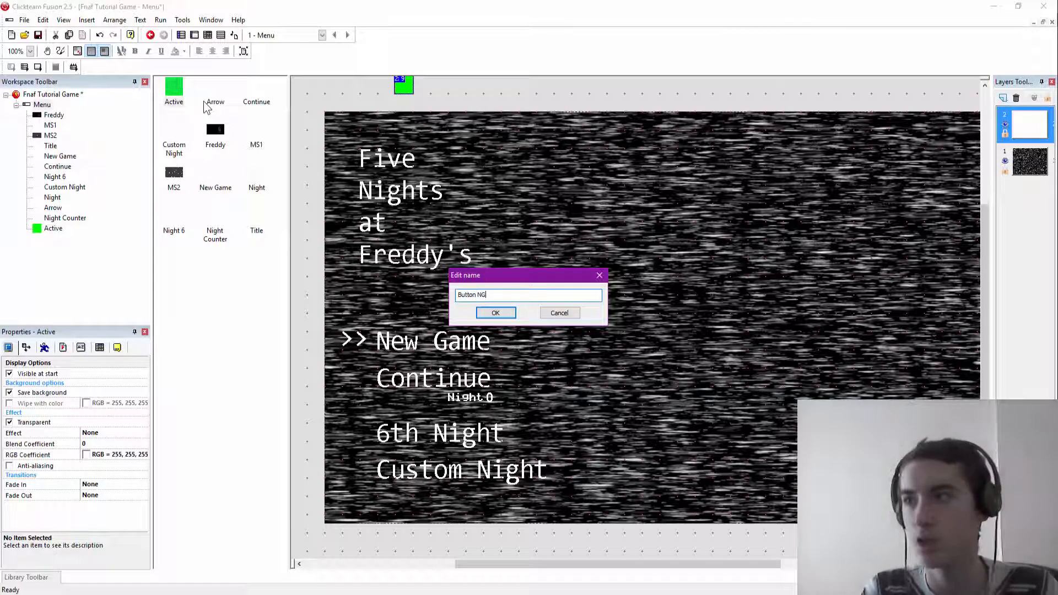
key(Return)
Step: Move the green Button NG object onto the New Game text and stretch it to cover the whole text
click(410, 87)
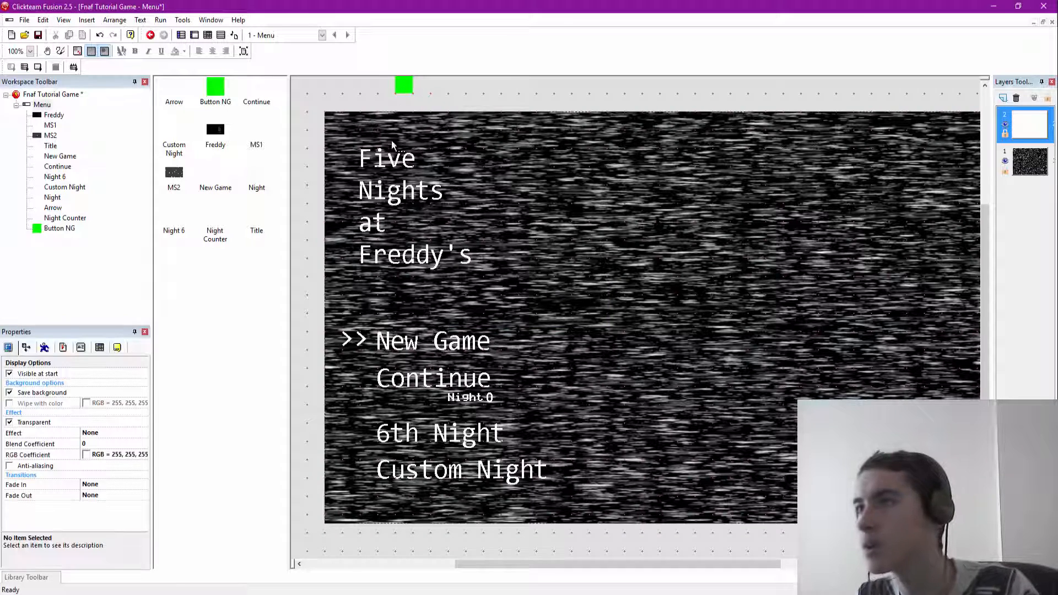
drag(411, 87, 395, 344)
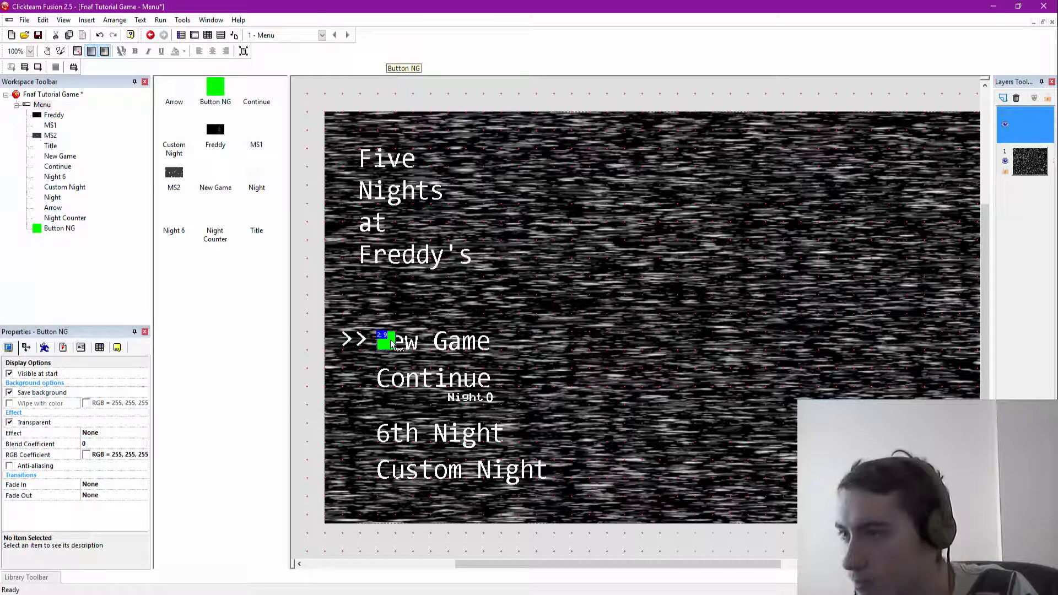
click(394, 344)
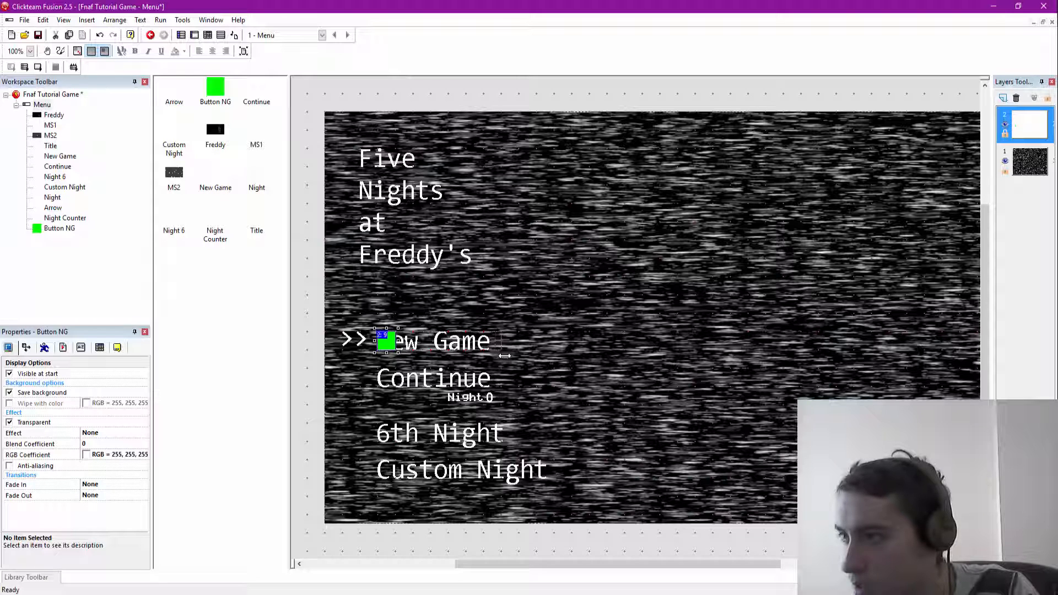
drag(505, 356, 503, 348)
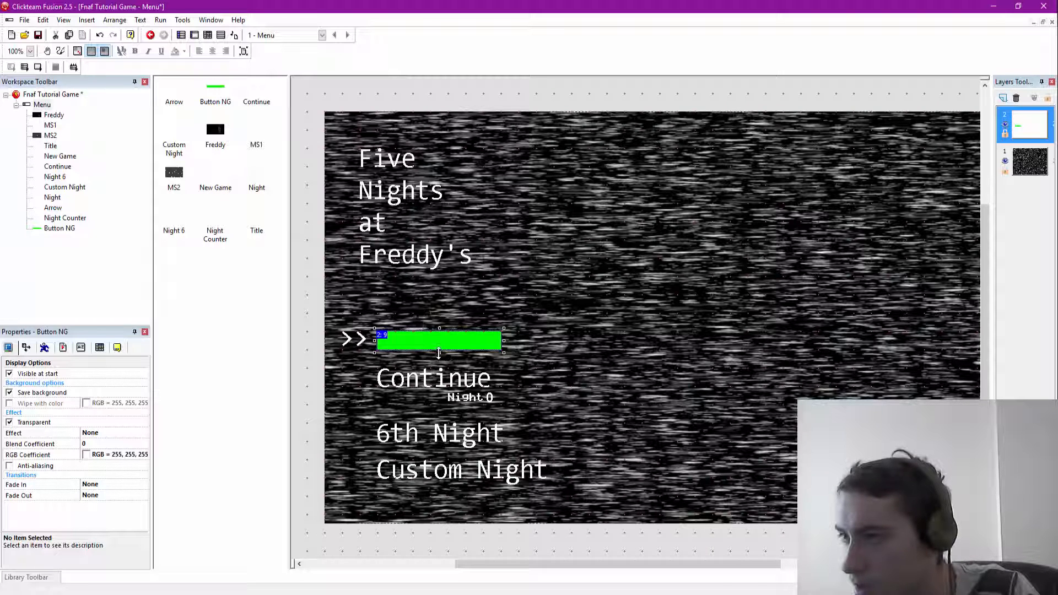
drag(438, 353, 439, 357)
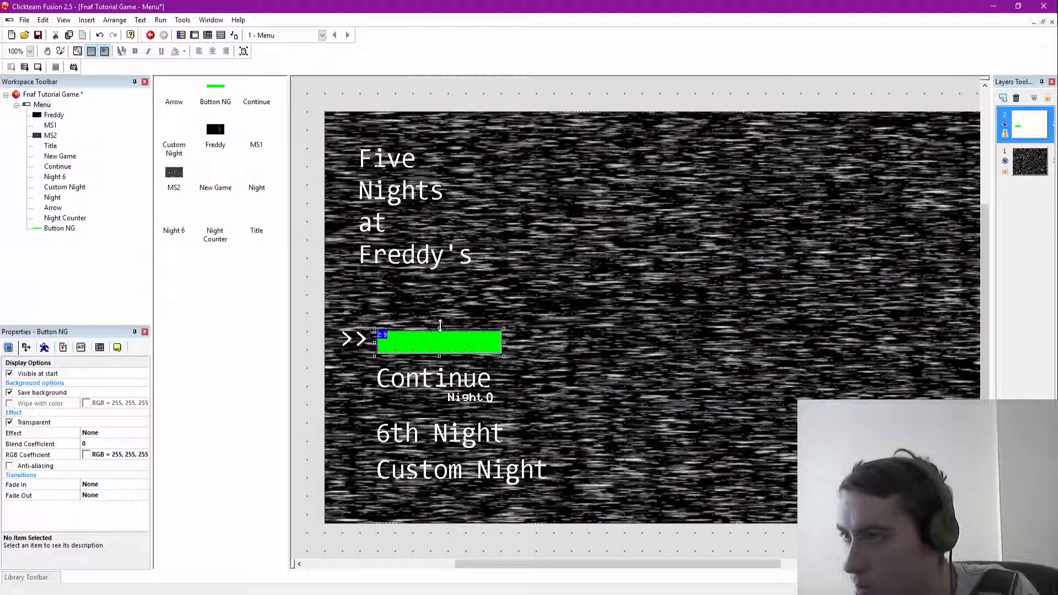
click(305, 259)
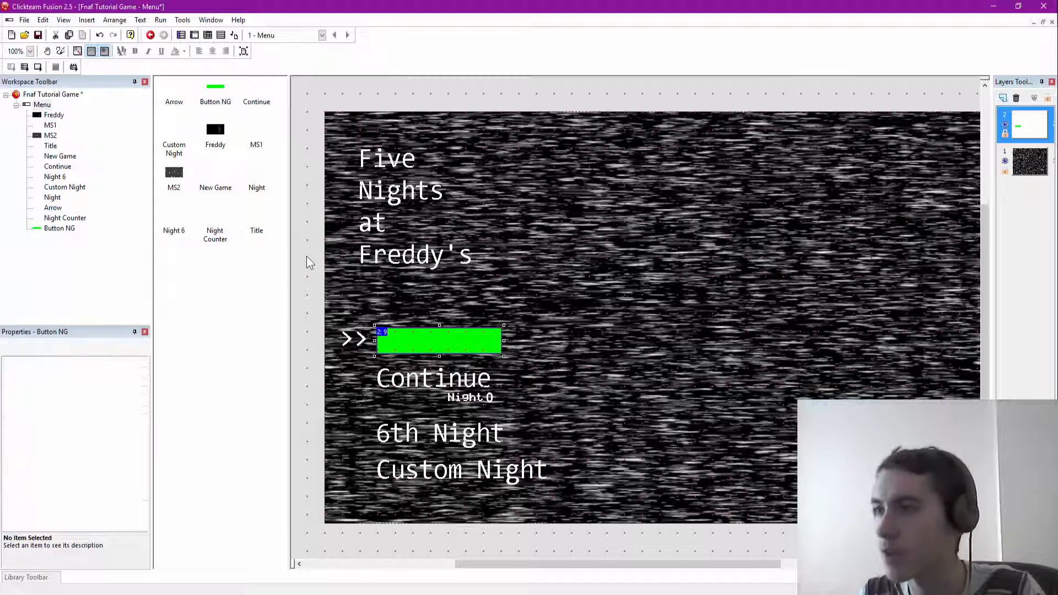
Step: Clone Button NG once directly below the original, using one column and zero row and column spacing
click(454, 340)
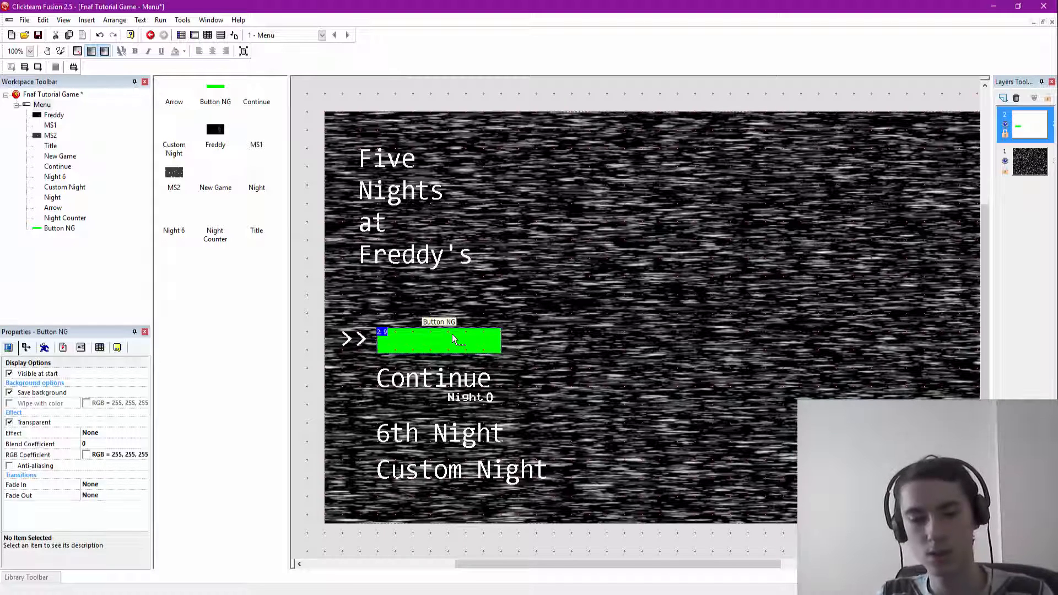
right_click(453, 338)
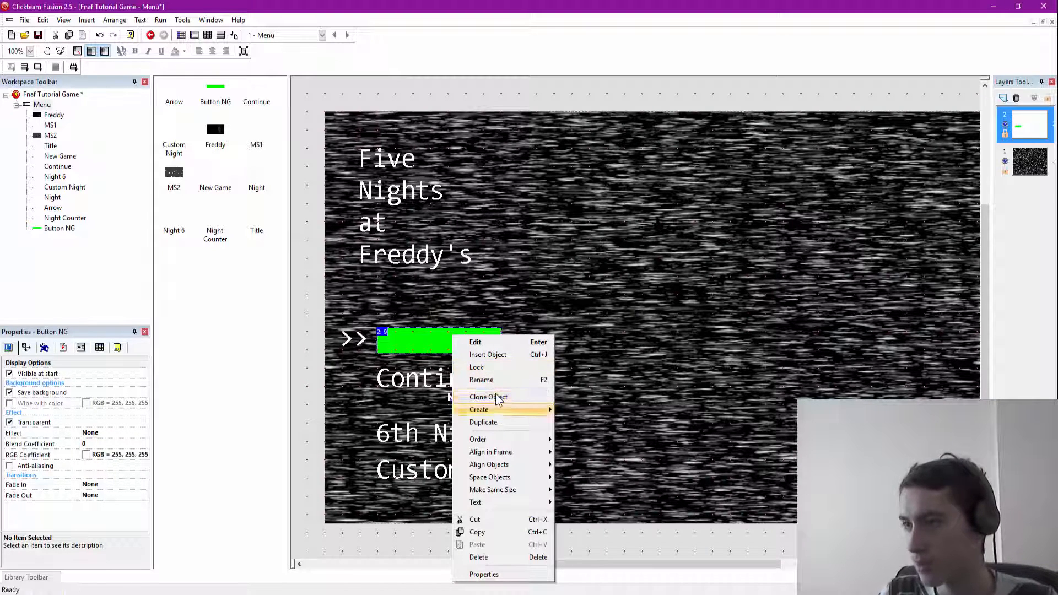
click(493, 397)
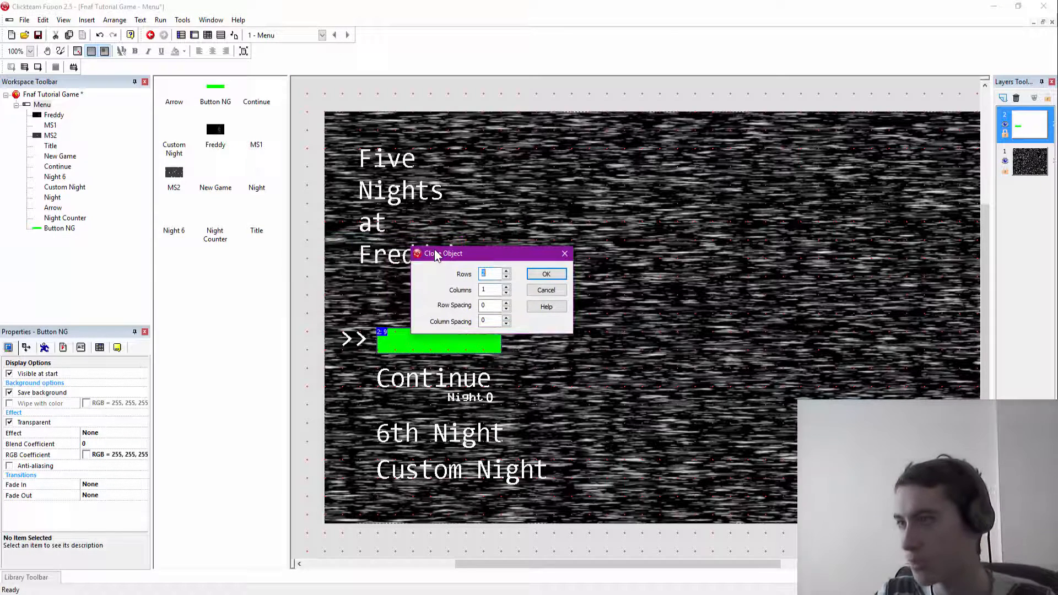
click(546, 274)
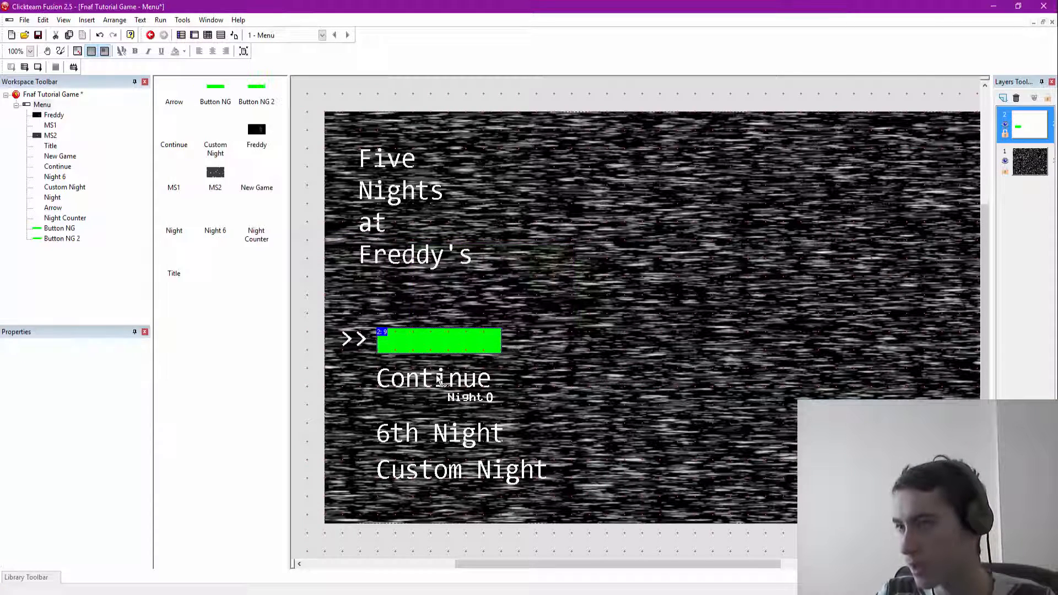
Step: Fill the cloned button's image with red (FF0000) and save the image change
click(437, 373)
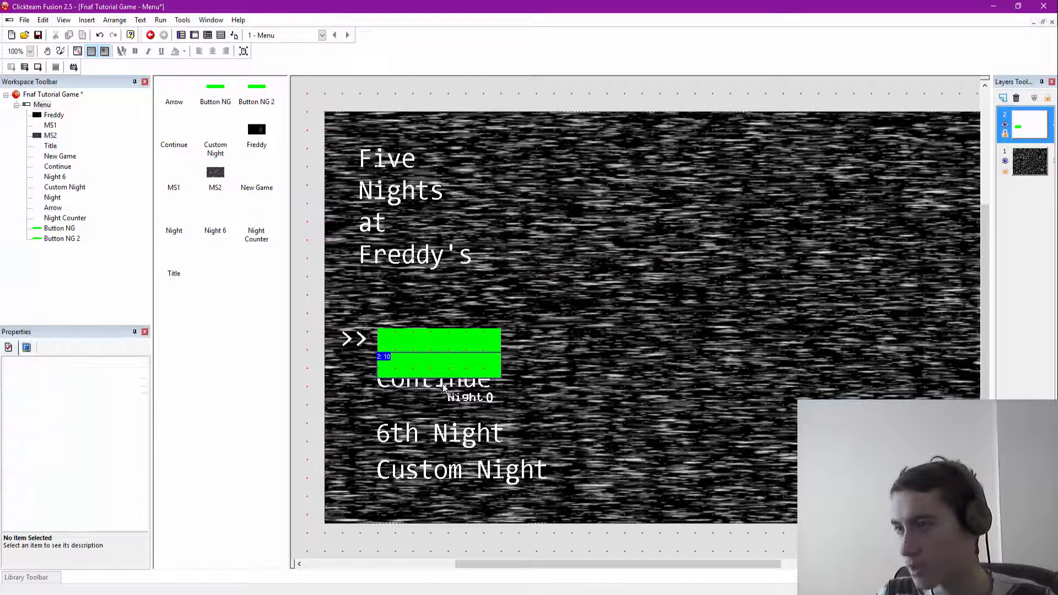
click(454, 363)
click(455, 363)
double_click(455, 362)
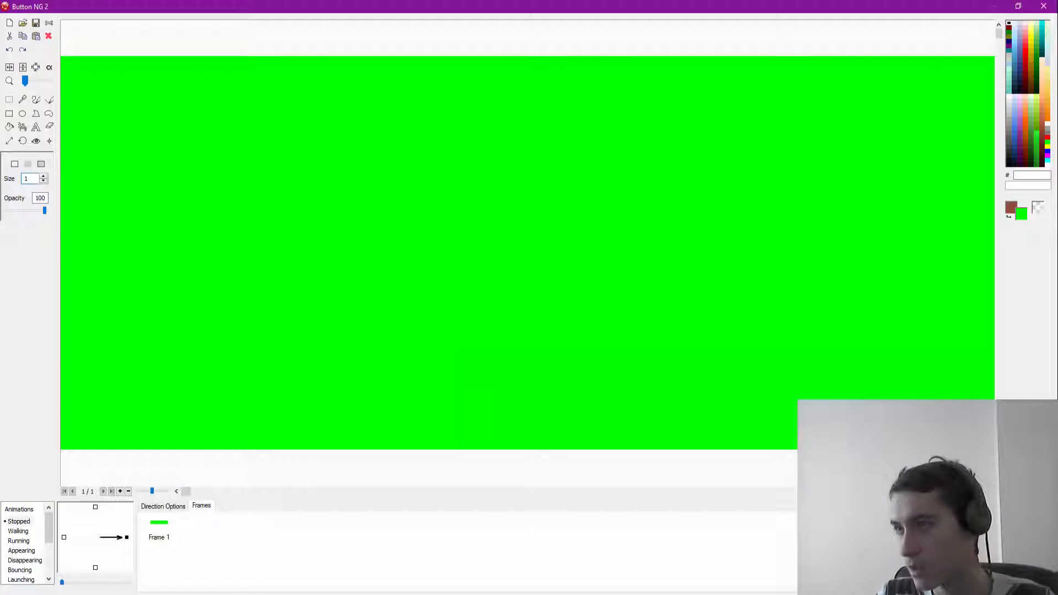
click(9, 127)
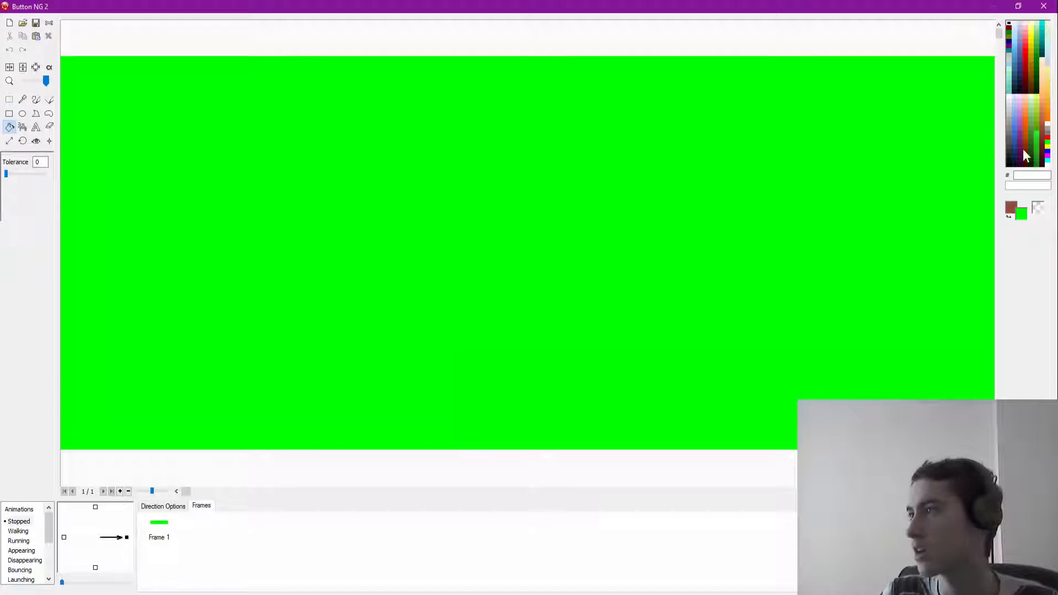
click(1026, 156)
click(1048, 138)
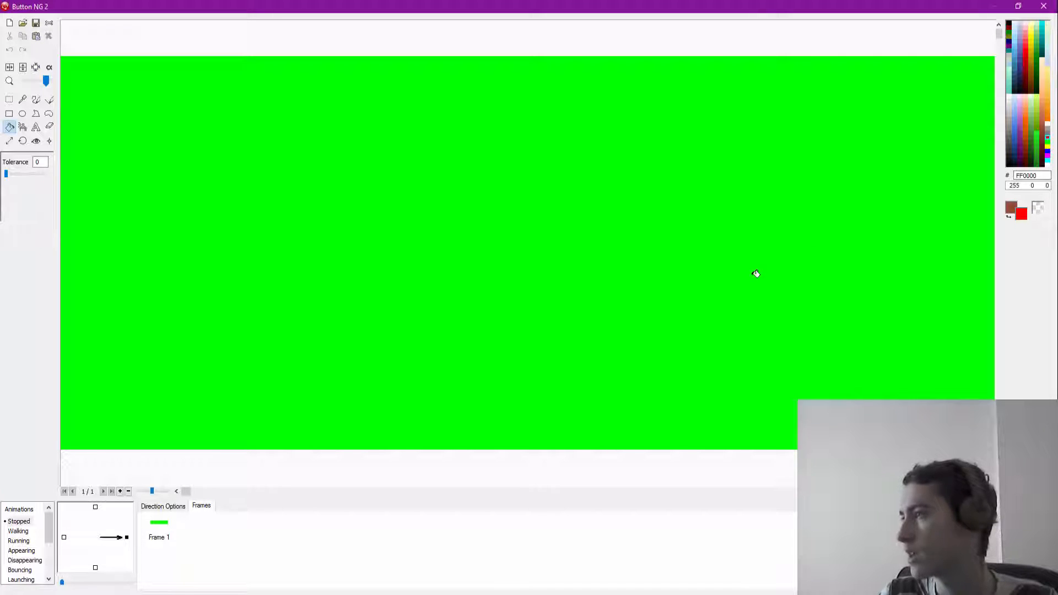
click(783, 329)
key(Return)
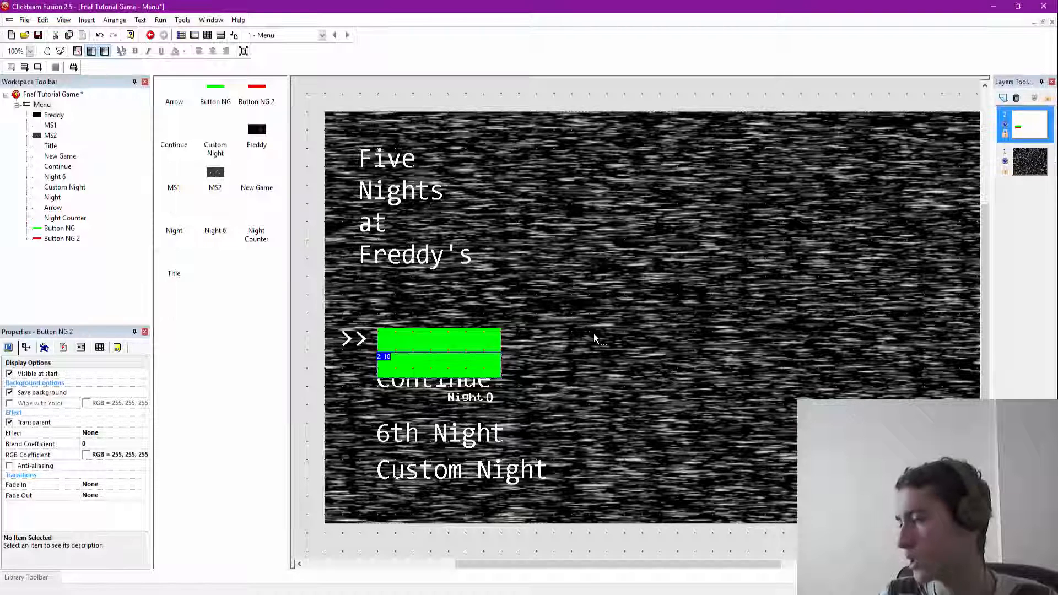
Step: Rename the red cloned button as Button C and move it down over the Continue text
click(258, 95)
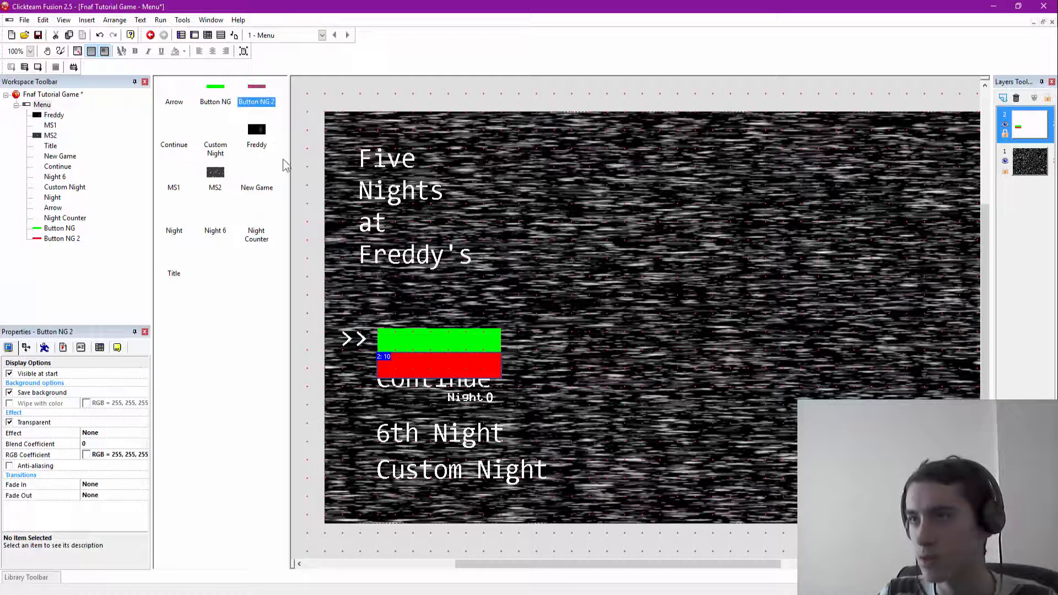
right_click(264, 93)
click(277, 109)
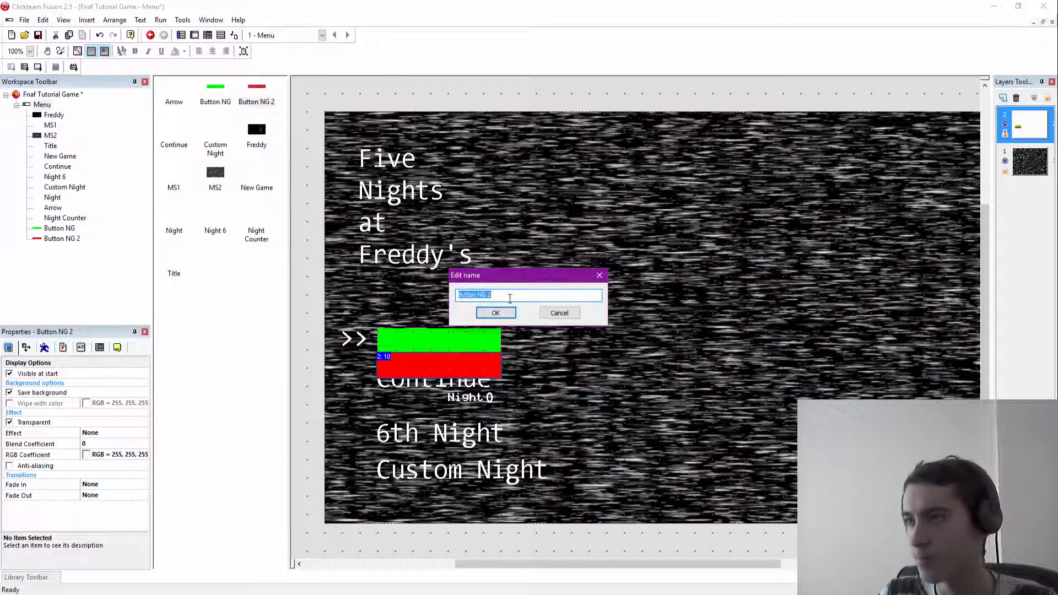
click(495, 295)
key(BackSpace)
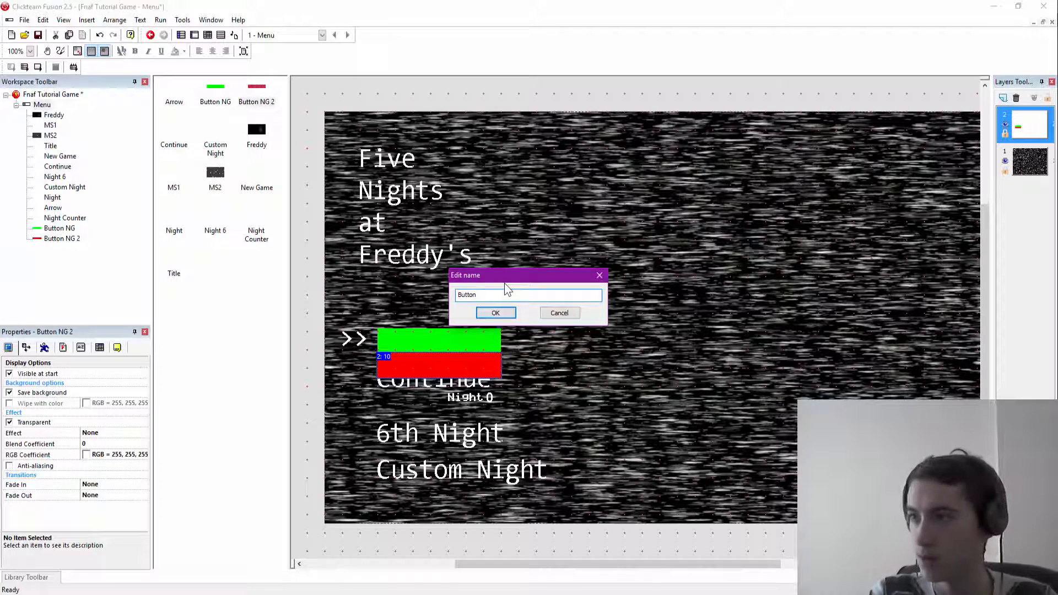
text(C)
key(Return)
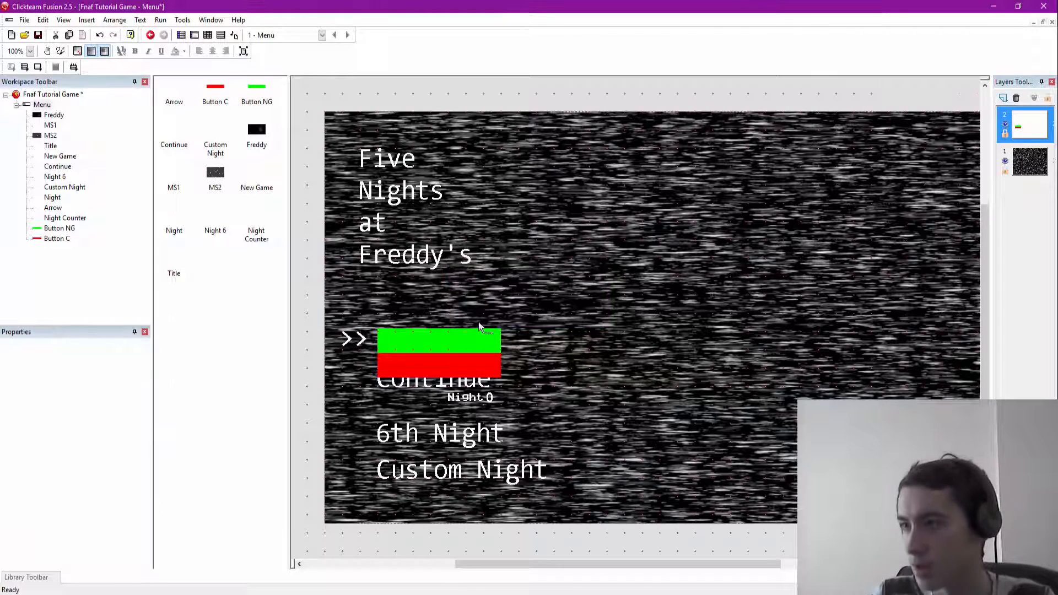
drag(454, 374, 455, 382)
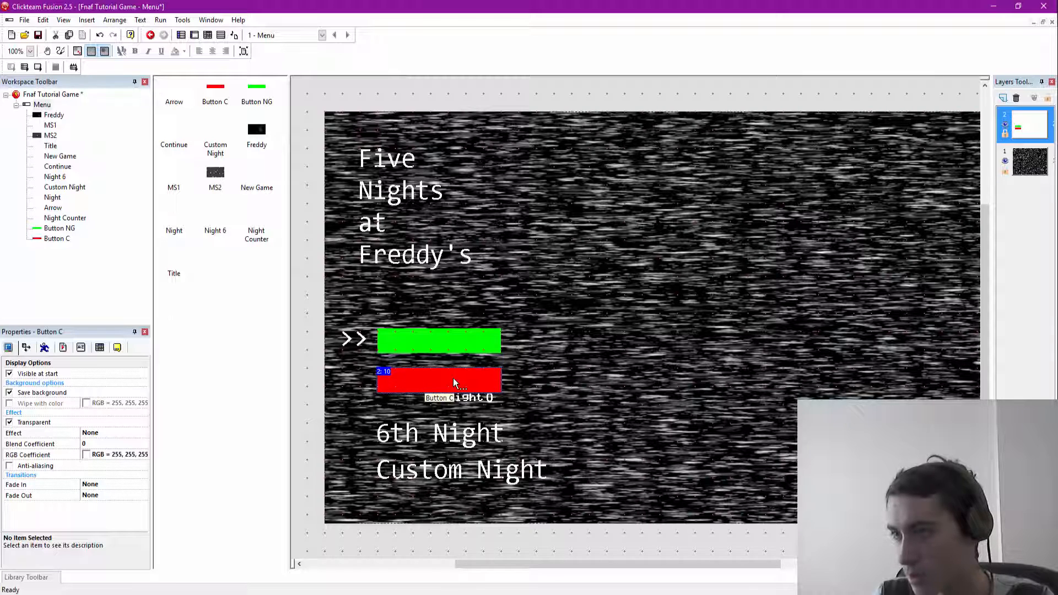
Step: Nudge the red Button C up a few pixels so it sits closer beneath the green button
click(308, 334)
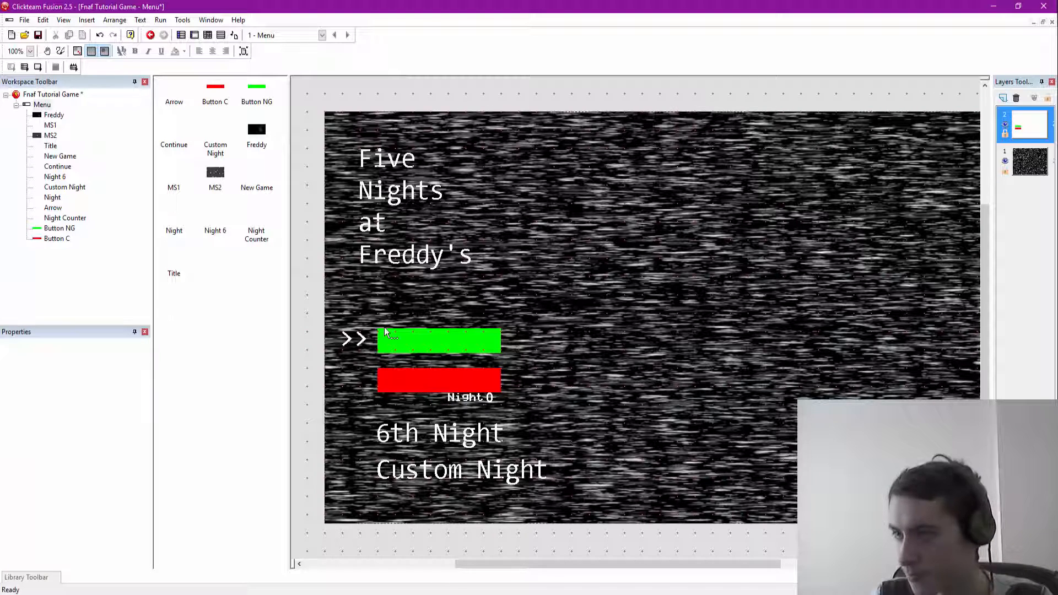
click(450, 387)
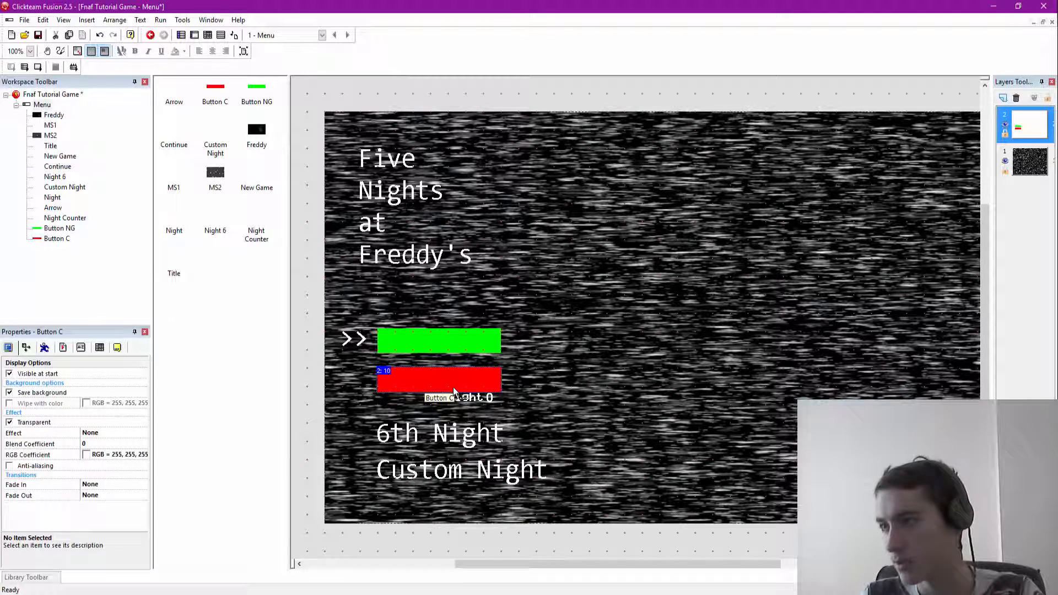
key(Up)
key(Up)
key(Up)
key(Up)
key(Up)
key(Up)
key(Up)
key(Up)
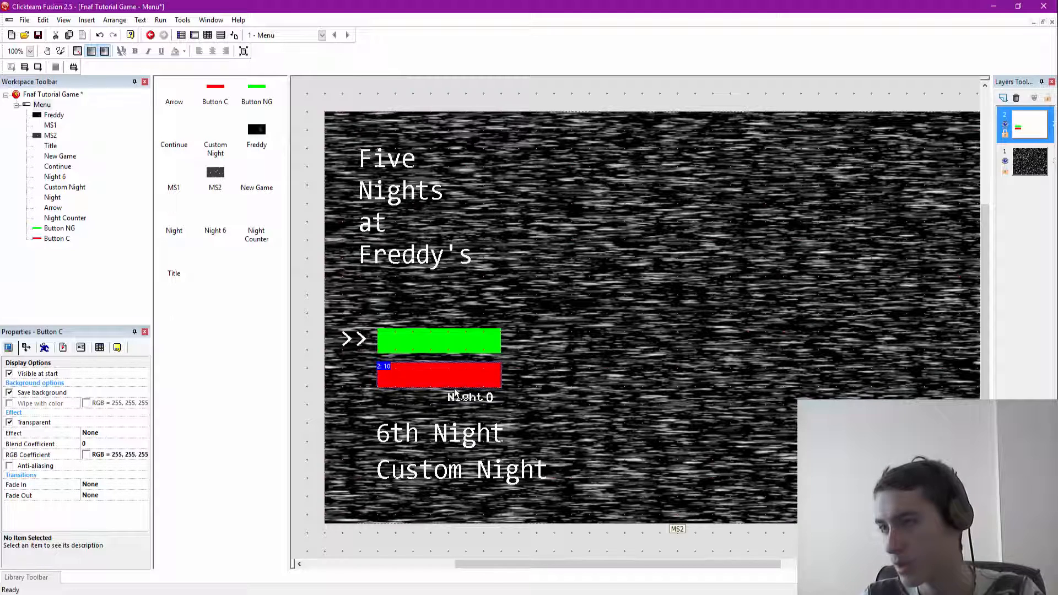
key(Down)
key(Down)
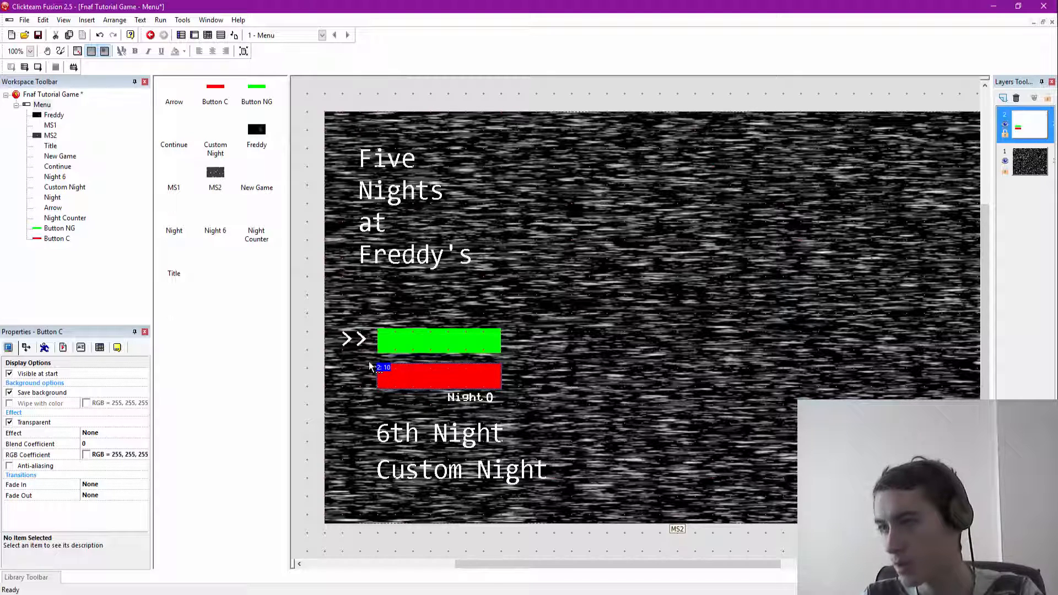
double_click(318, 360)
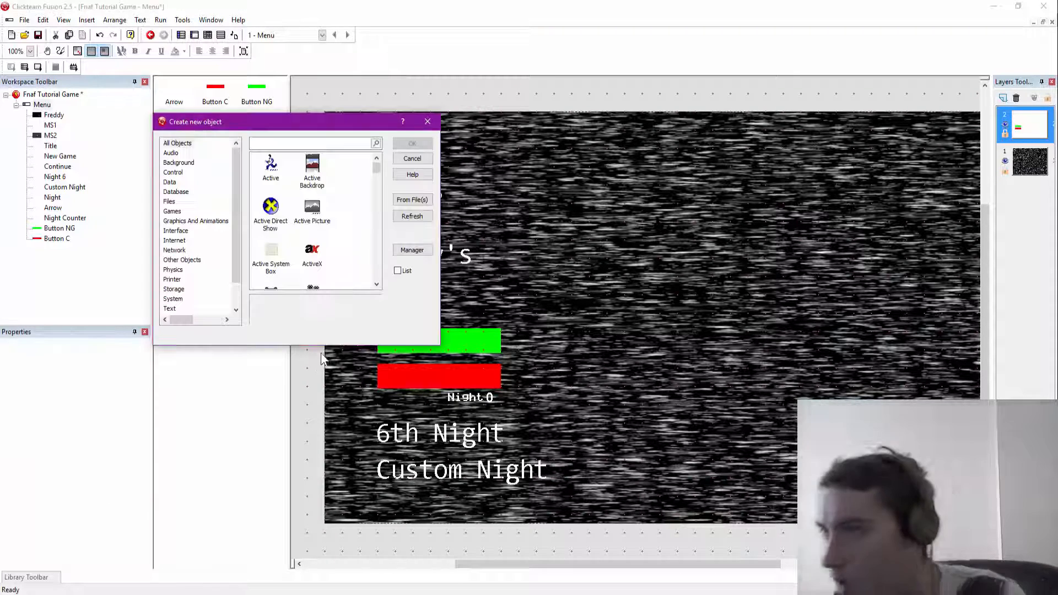
click(413, 158)
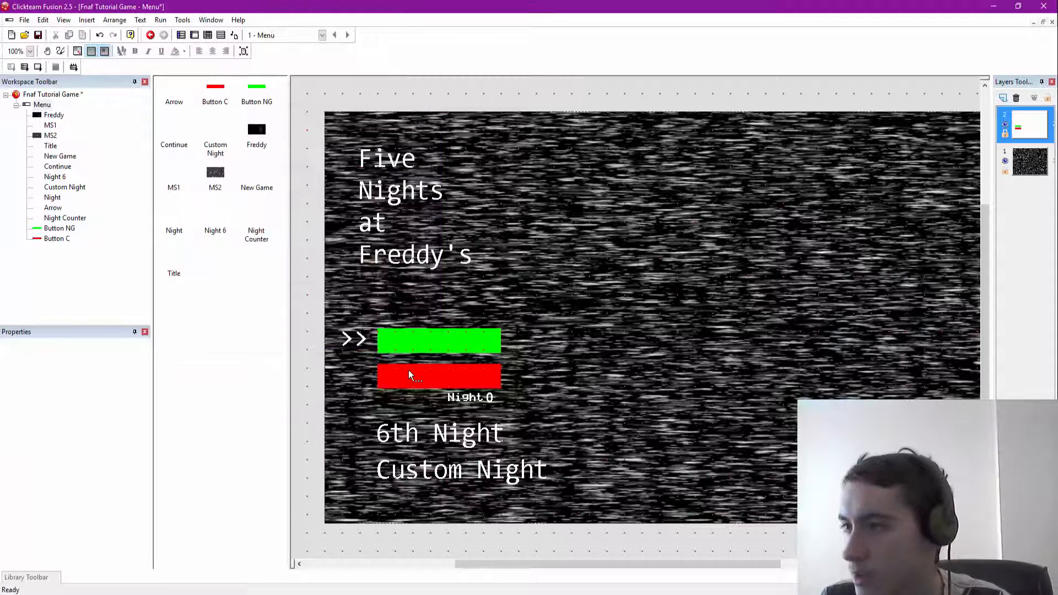
Step: Clone Button C with 2 rows, 1 column and zero spacing, and move the clone over the 6th Night text
click(409, 374)
right_click(409, 376)
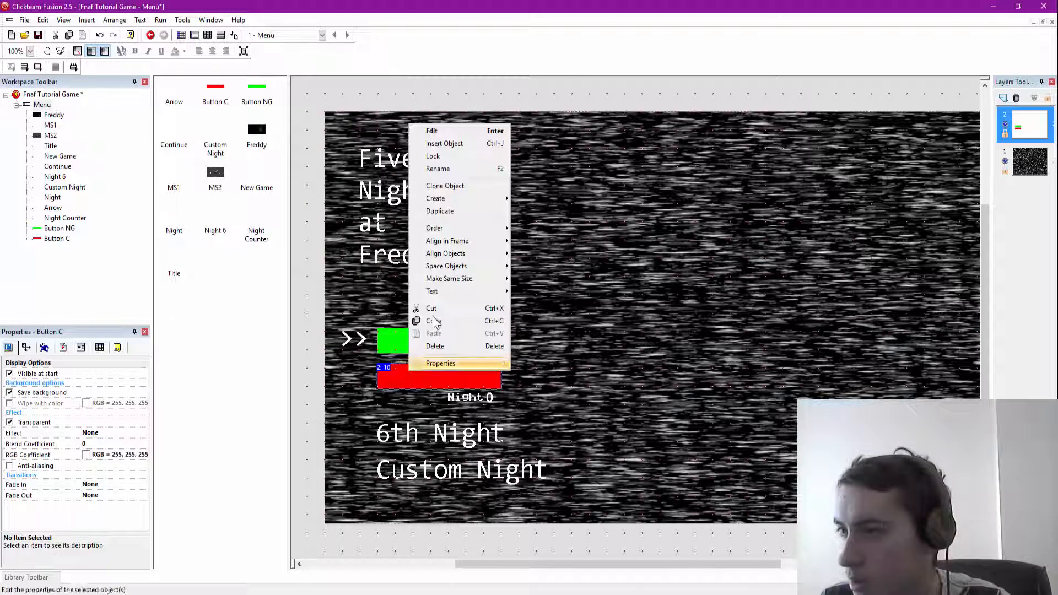
click(447, 187)
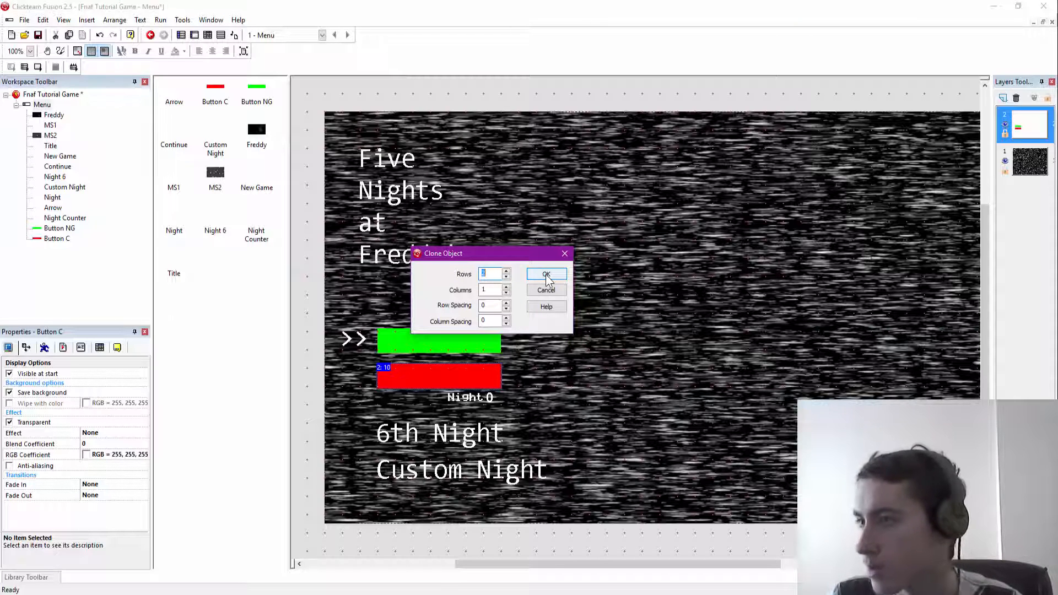
click(546, 275)
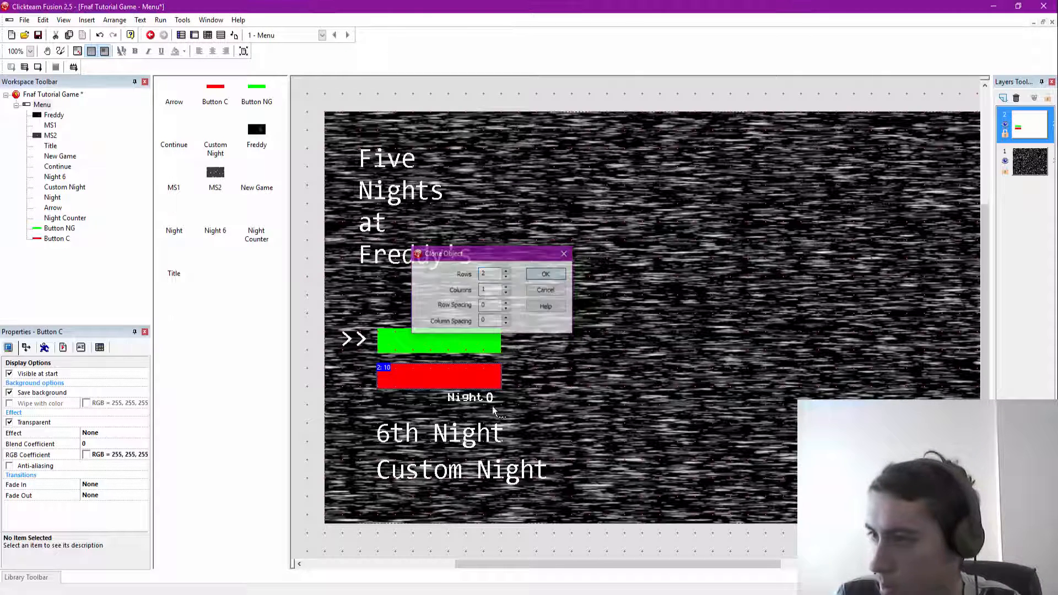
click(462, 401)
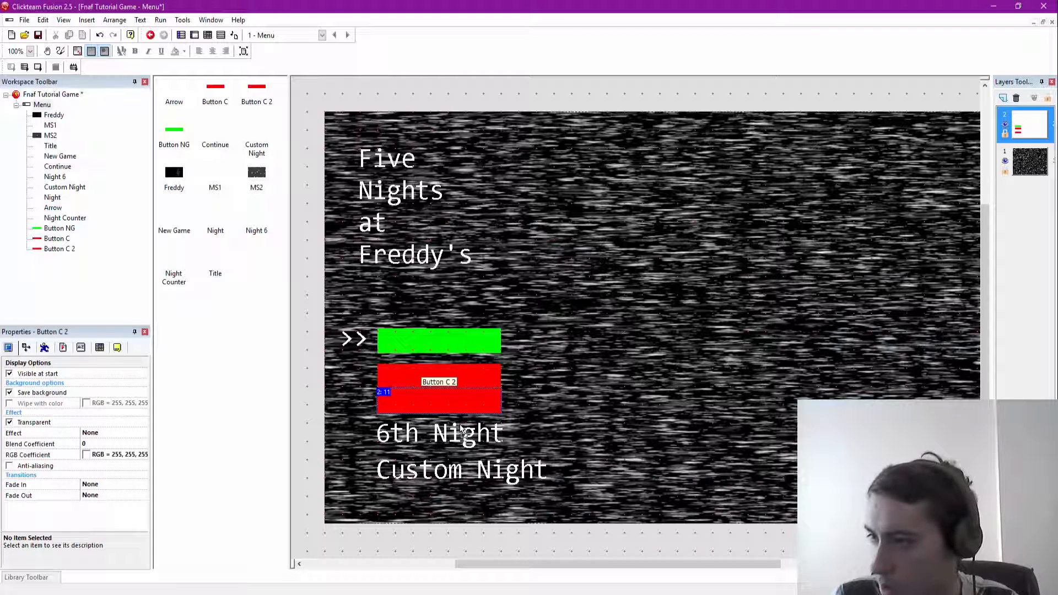
drag(462, 430, 459, 438)
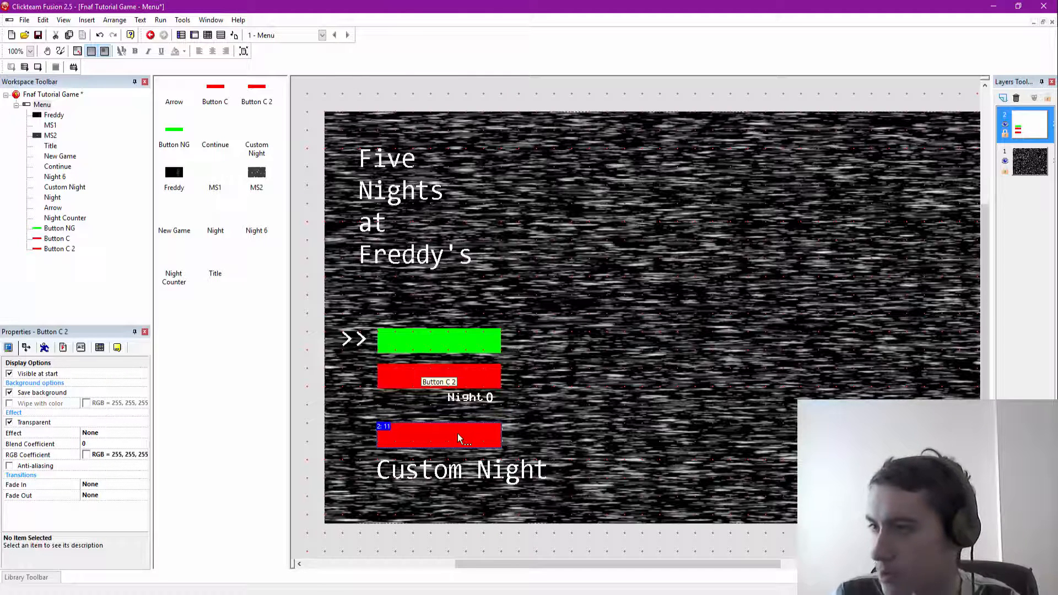
Step: Fill the image of the clone over 6th Night with yellow (FFFF00) and save the image change
double_click(468, 435)
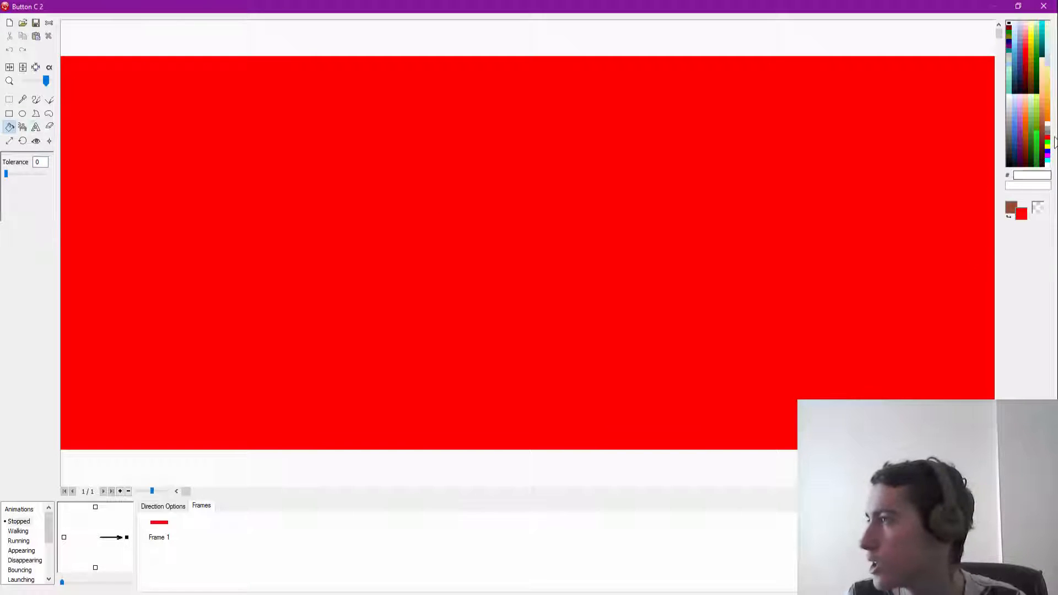
click(1029, 152)
click(697, 231)
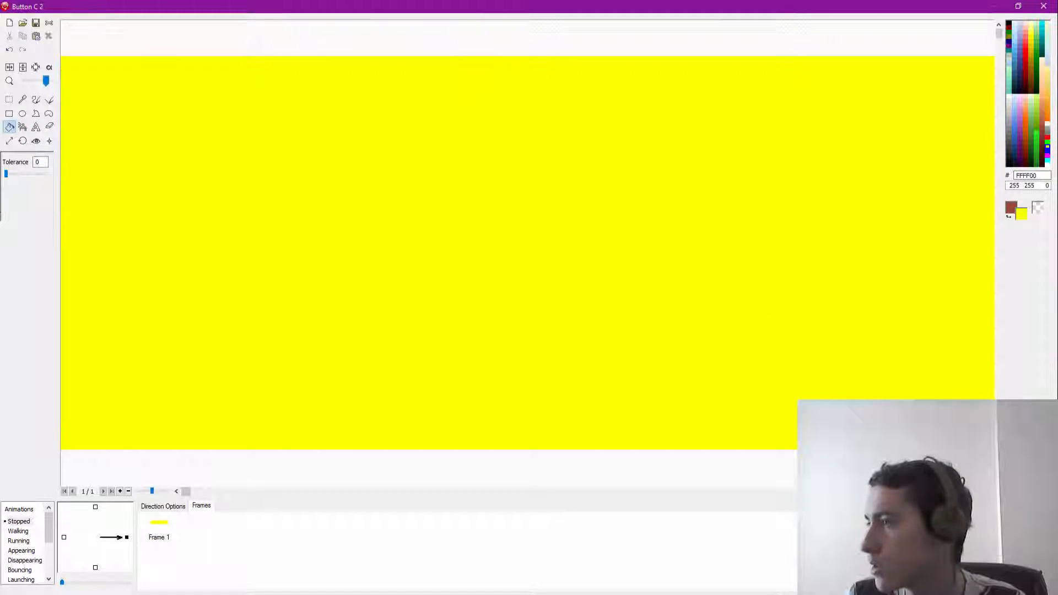
click(1027, 556)
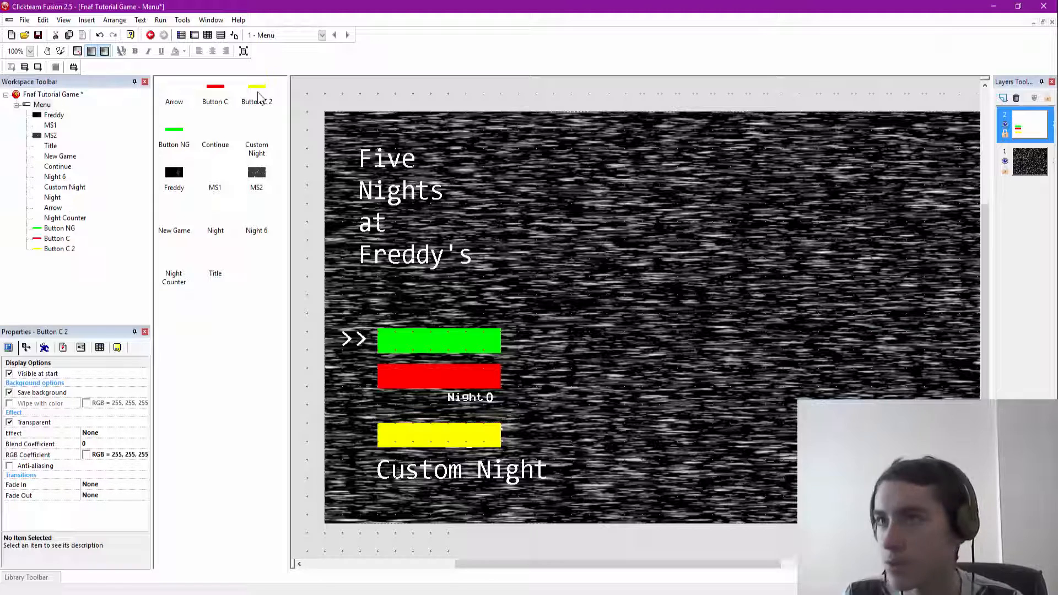
Step: Rename the yellow cloned button as Button 6N
click(258, 97)
right_click(257, 95)
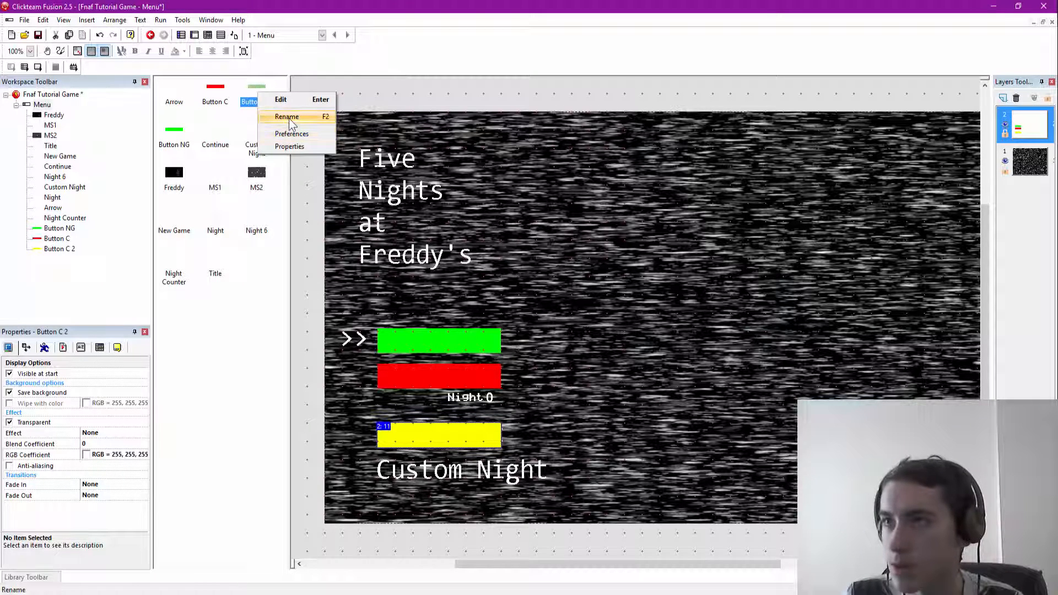
click(284, 114)
click(487, 294)
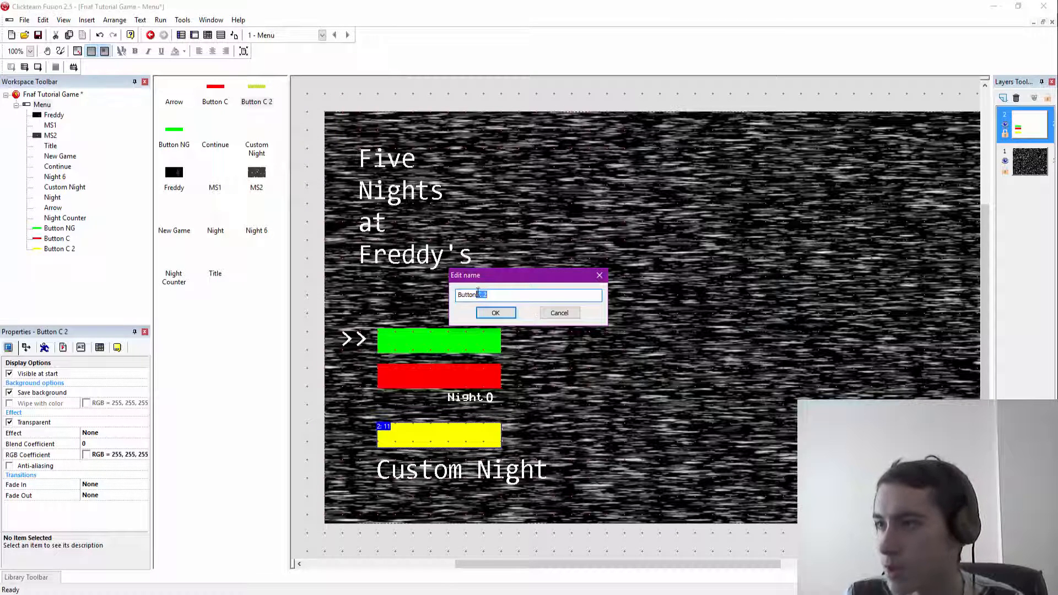
click(477, 293)
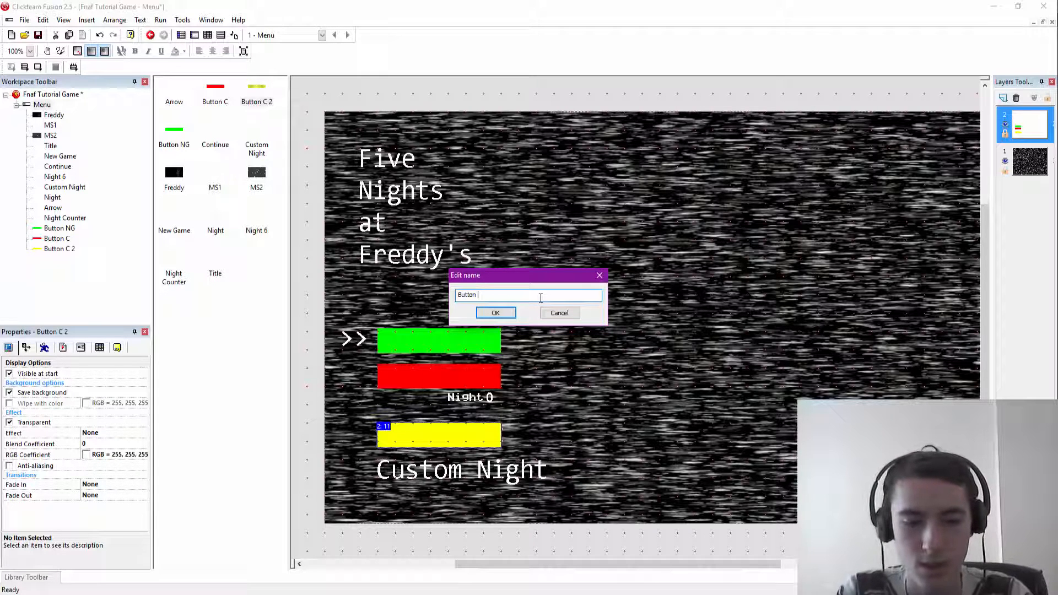
text(6N)
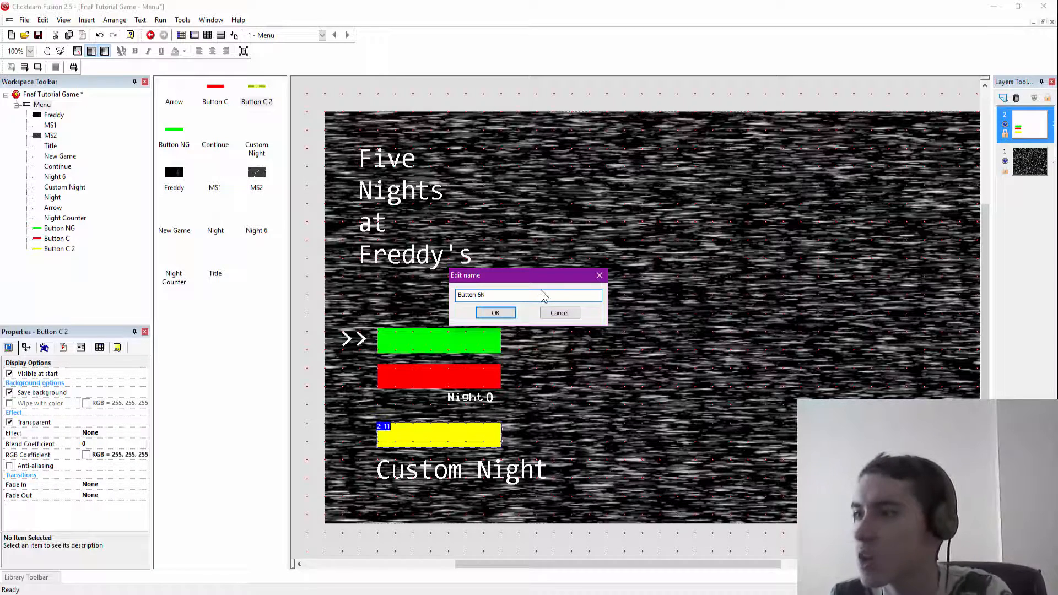
key(Return)
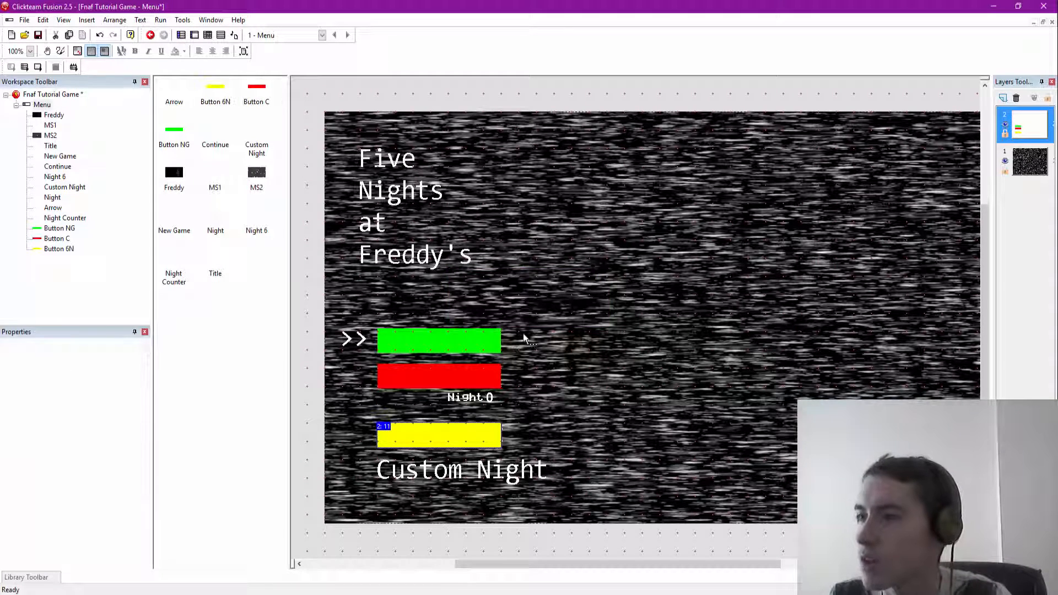
right_click(318, 253)
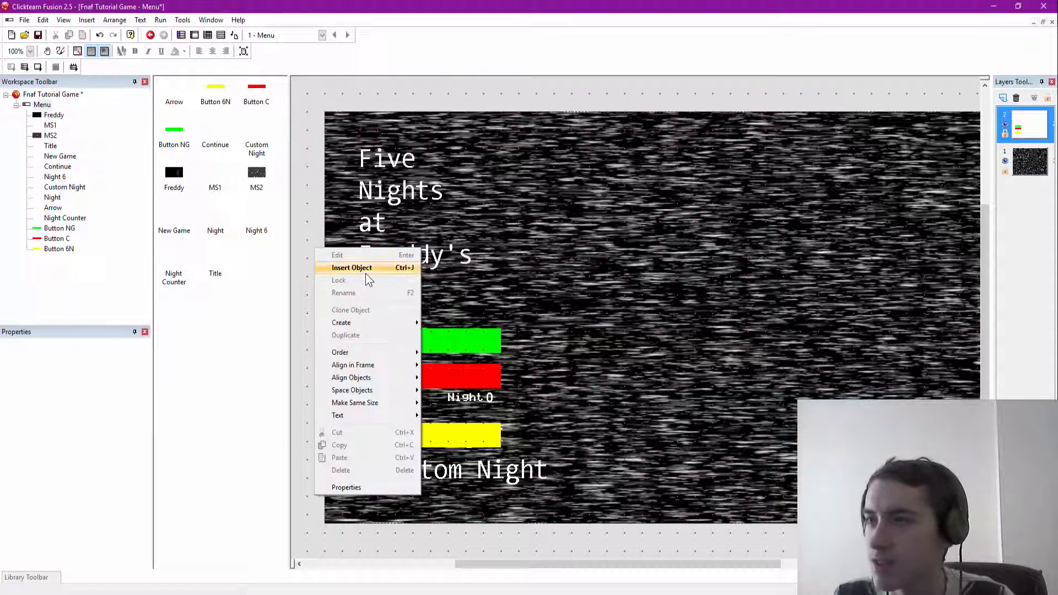
click(368, 280)
click(421, 158)
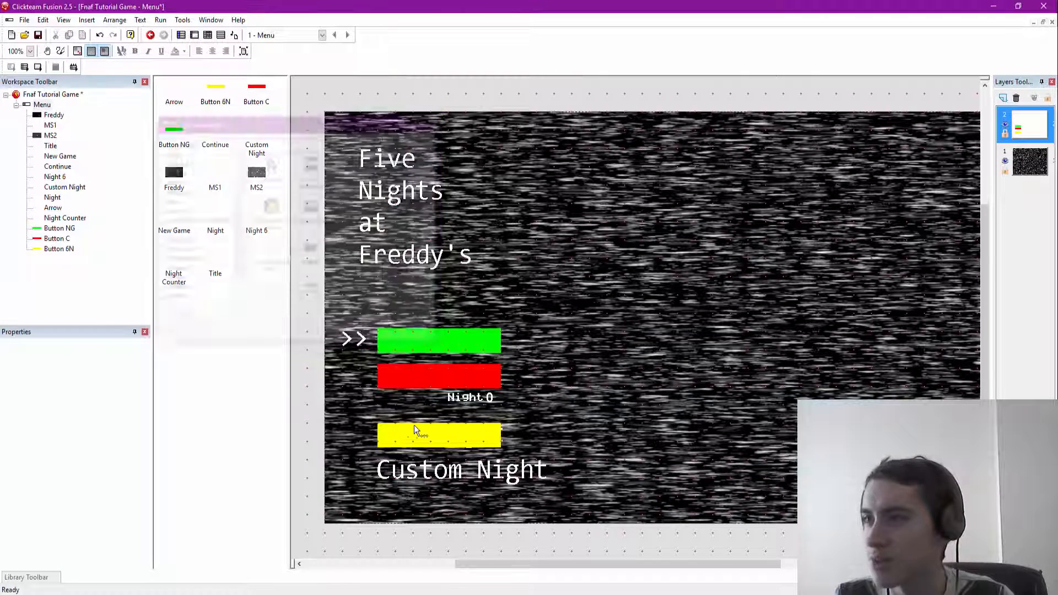
Step: Clone the yellow Button 6N with 2 rows, 1 column and zero row and column spacing
click(420, 430)
right_click(420, 435)
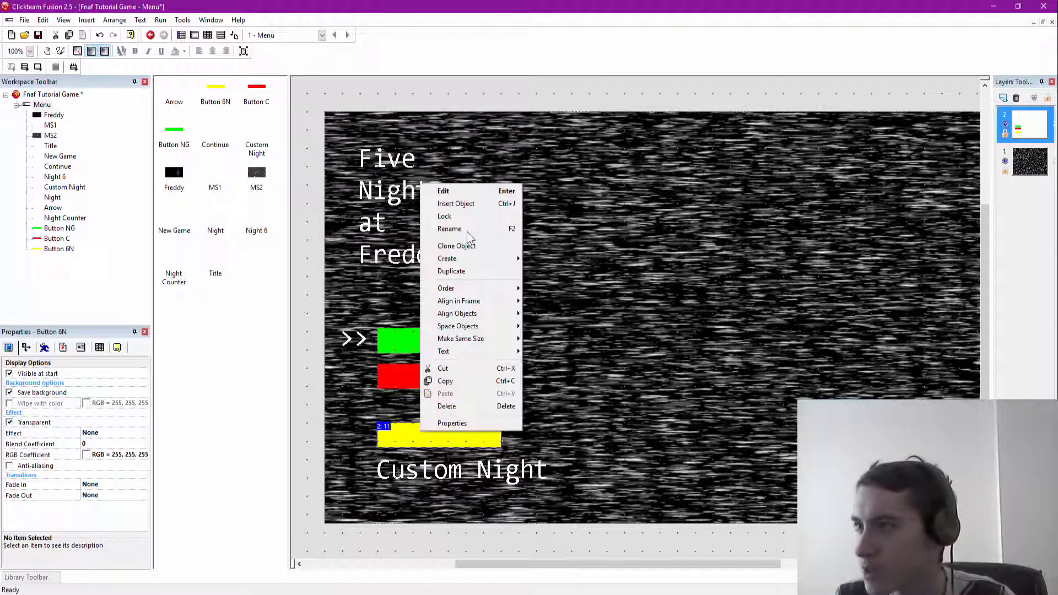
click(520, 254)
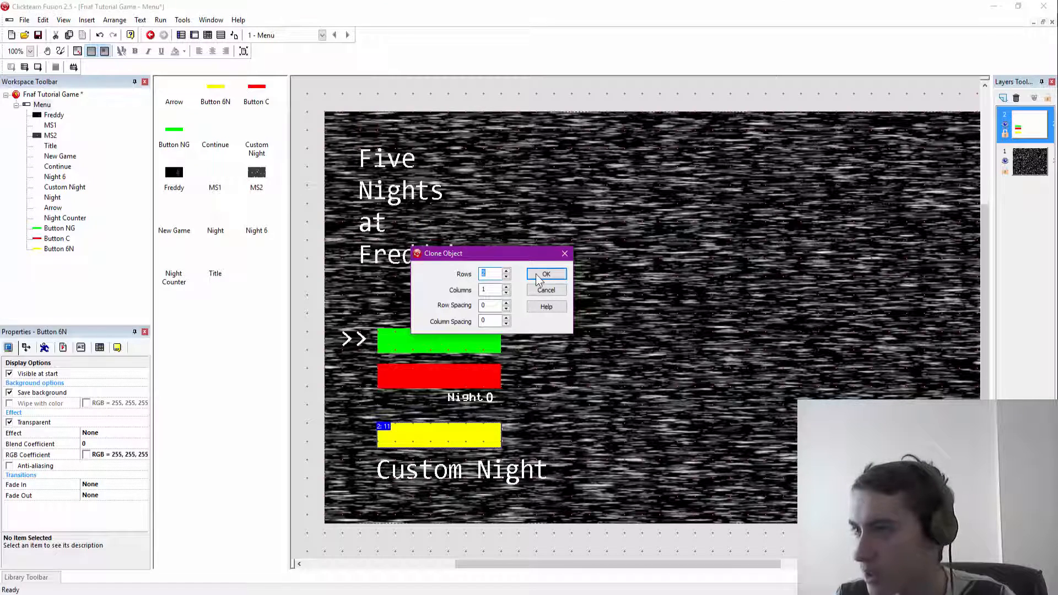
click(546, 274)
Step: Move the new yellow clone onto the Custom Night text and widen it to cover the whole text
click(436, 459)
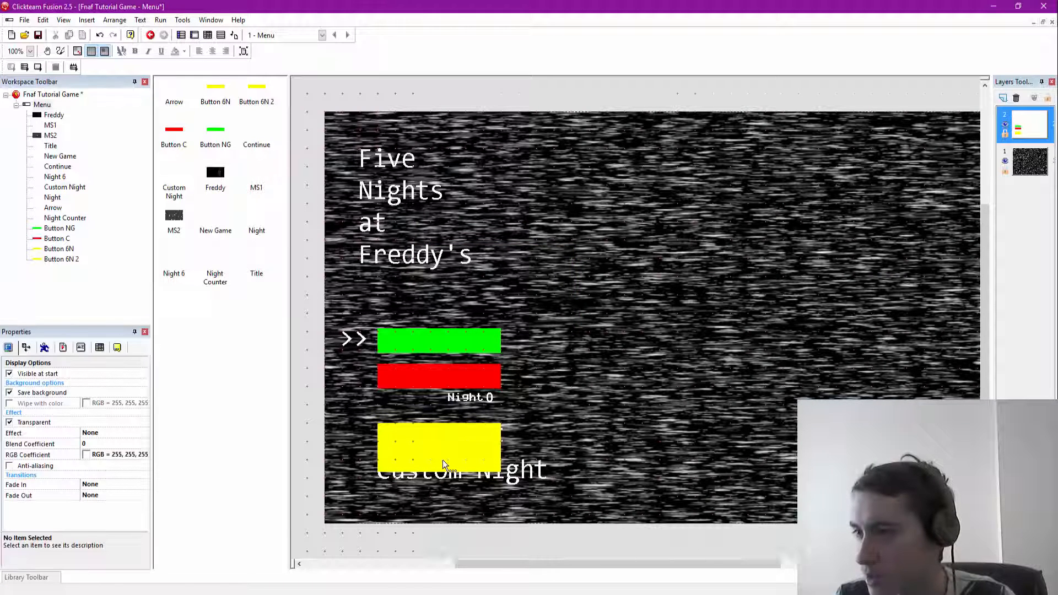
drag(465, 469, 466, 479)
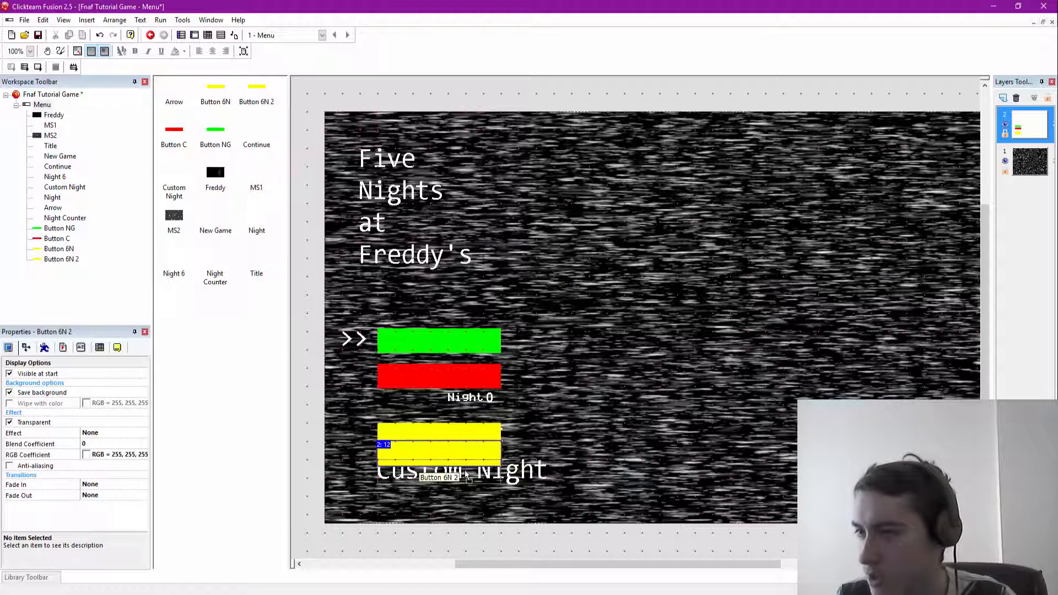
click(499, 472)
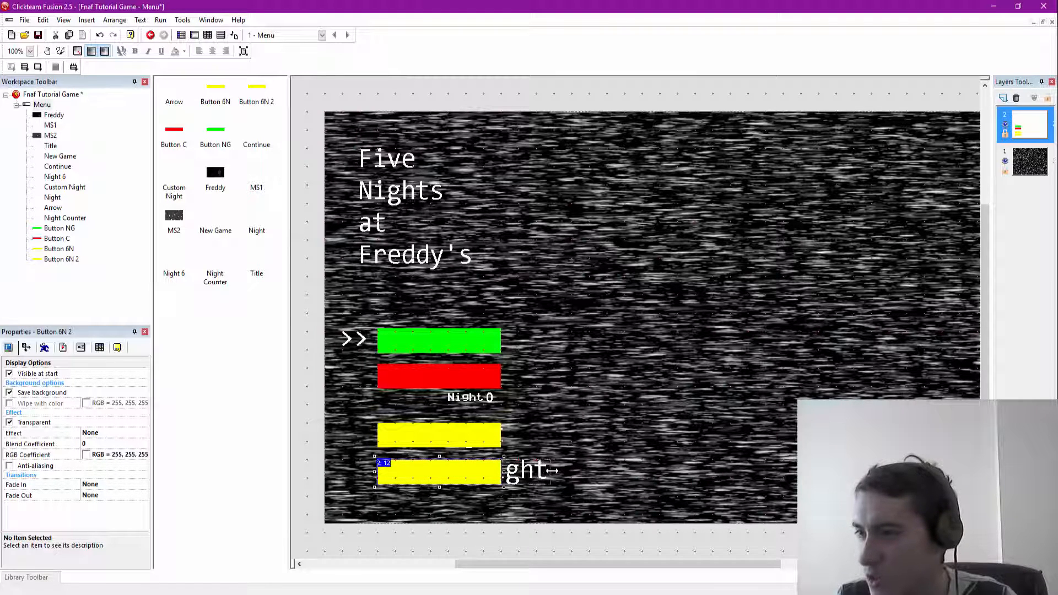
Step: Fill the image of the button over Custom Night with blue (0000FF) and save the image change
double_click(485, 472)
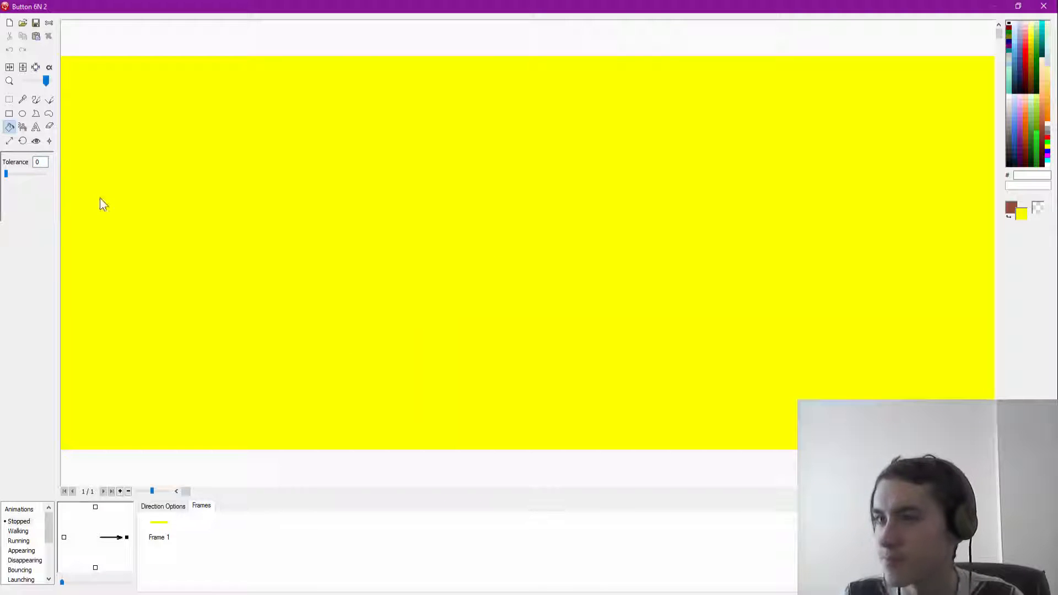
click(1047, 154)
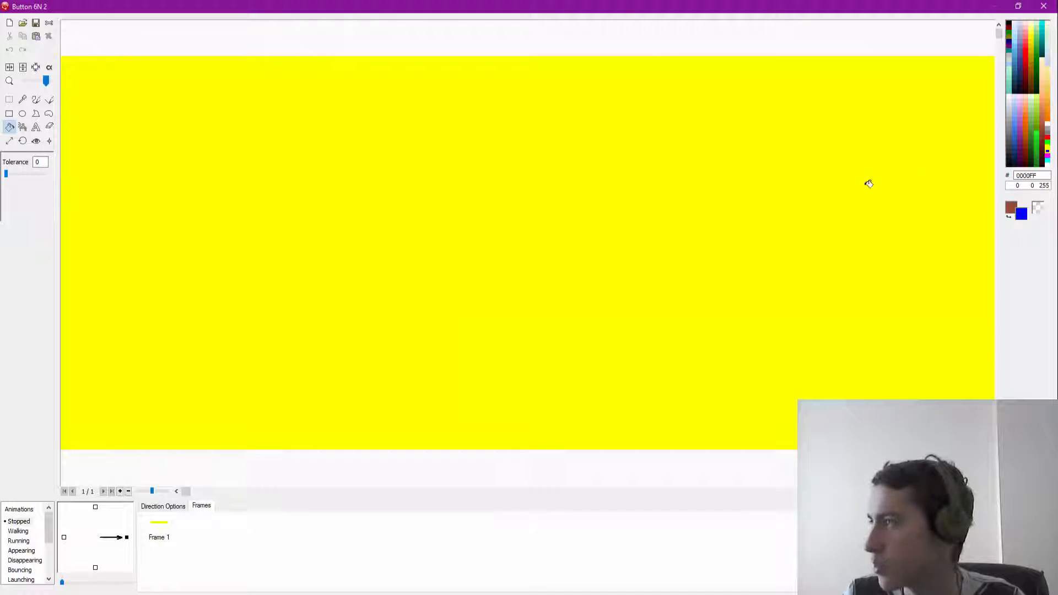
click(513, 172)
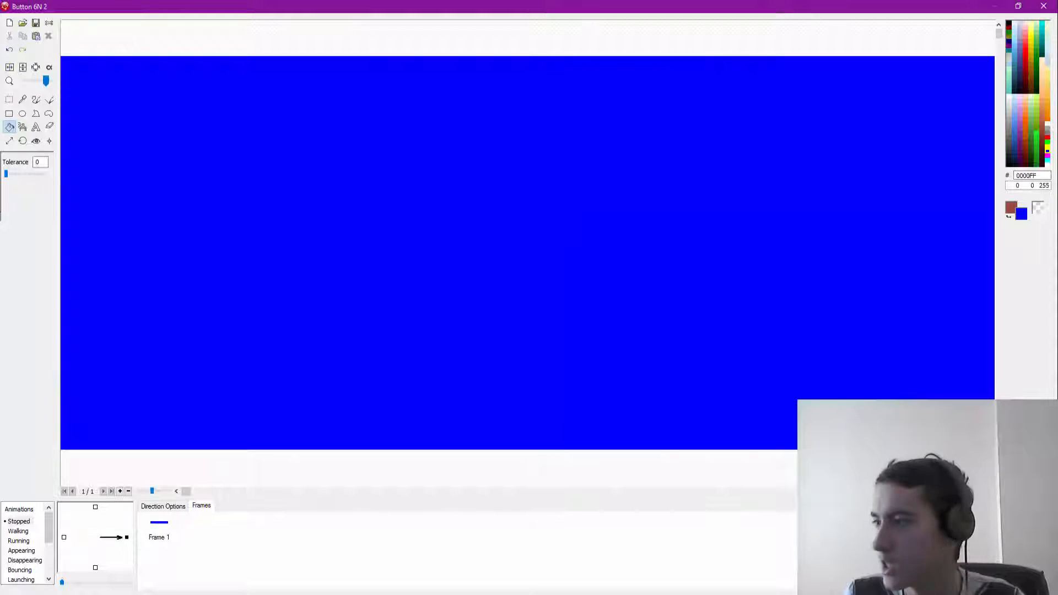
click(1029, 560)
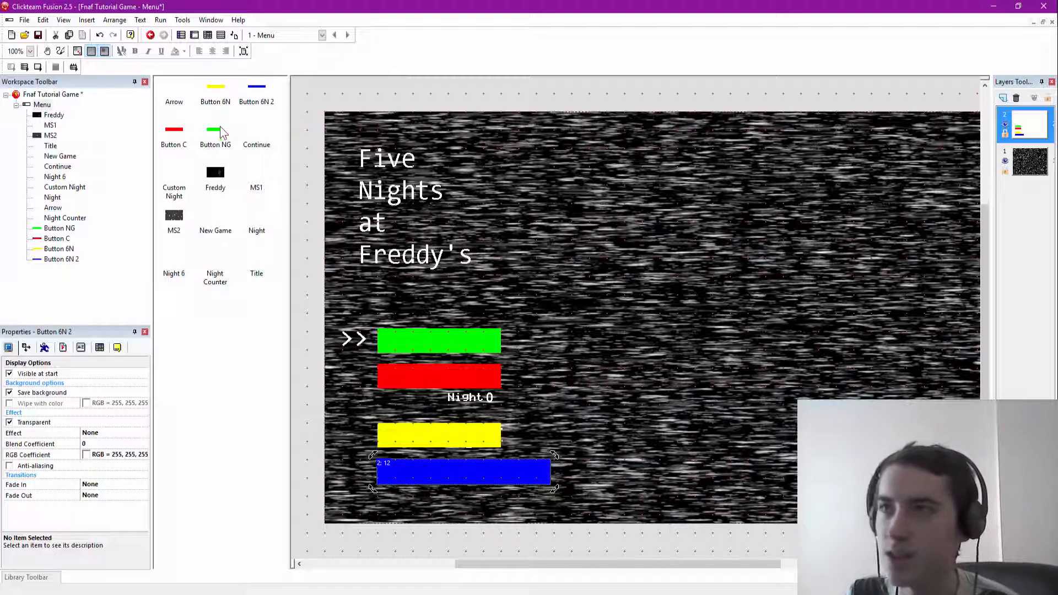
Step: Rename the blue cloned button as Button CN
right_click(259, 93)
click(285, 114)
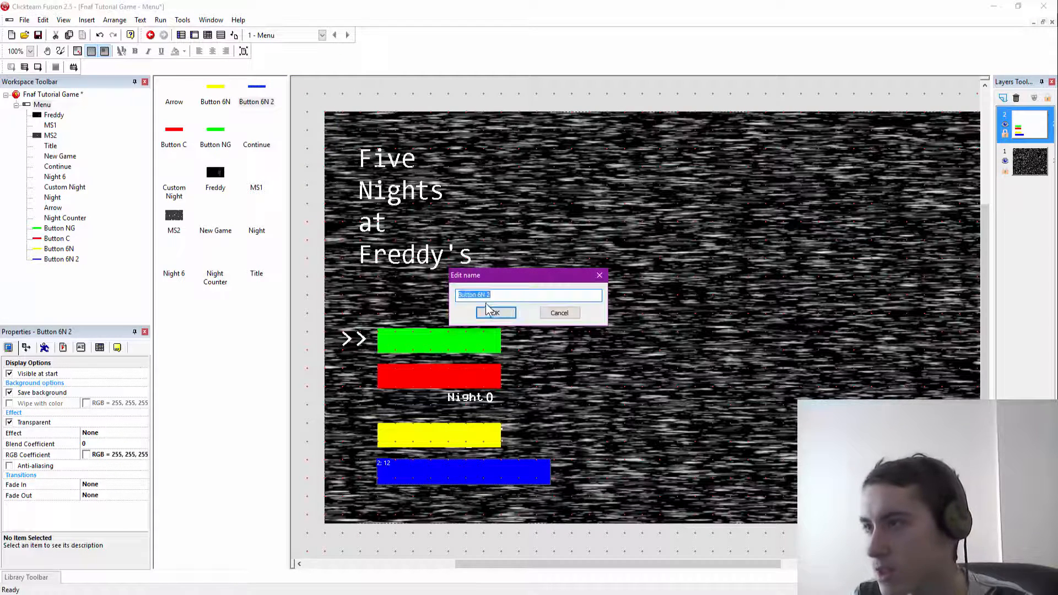
drag(490, 295, 476, 294)
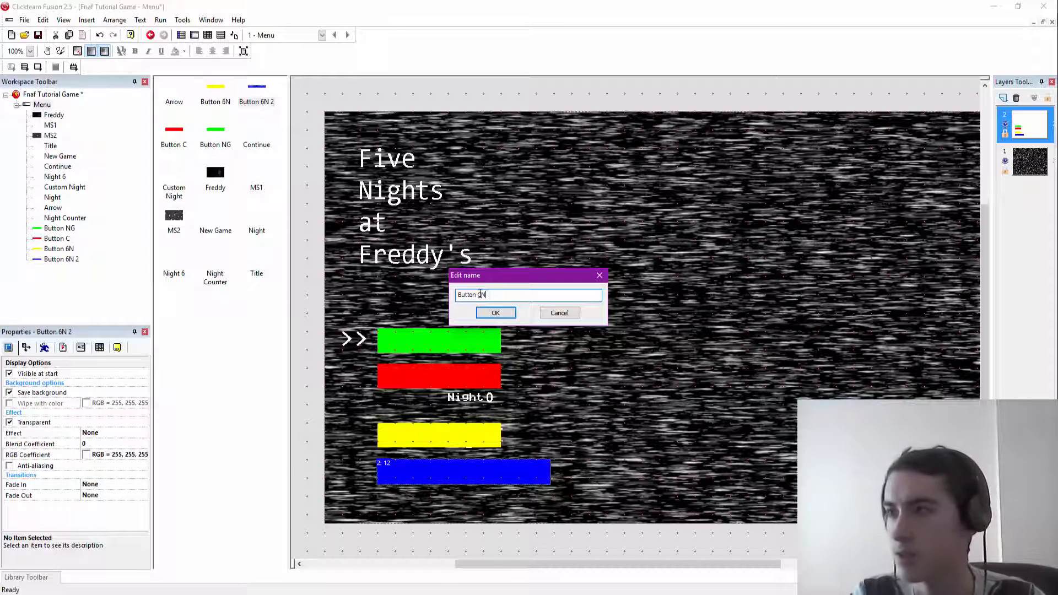
key(Return)
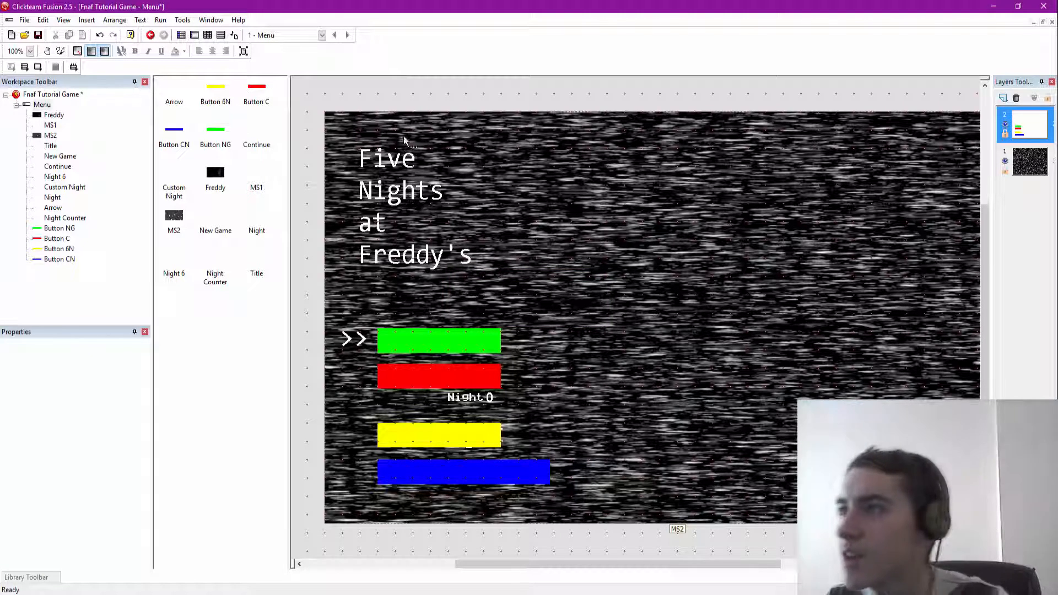
Step: Insert a group of events titled Buttons at line 9 of the Menu frame's event editor
click(209, 36)
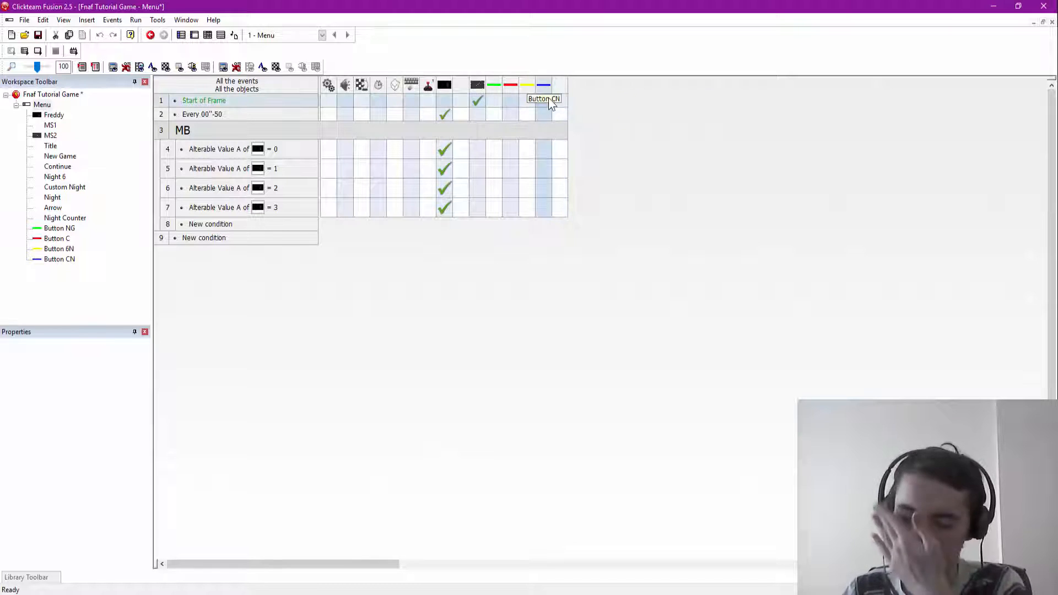
right_click(161, 238)
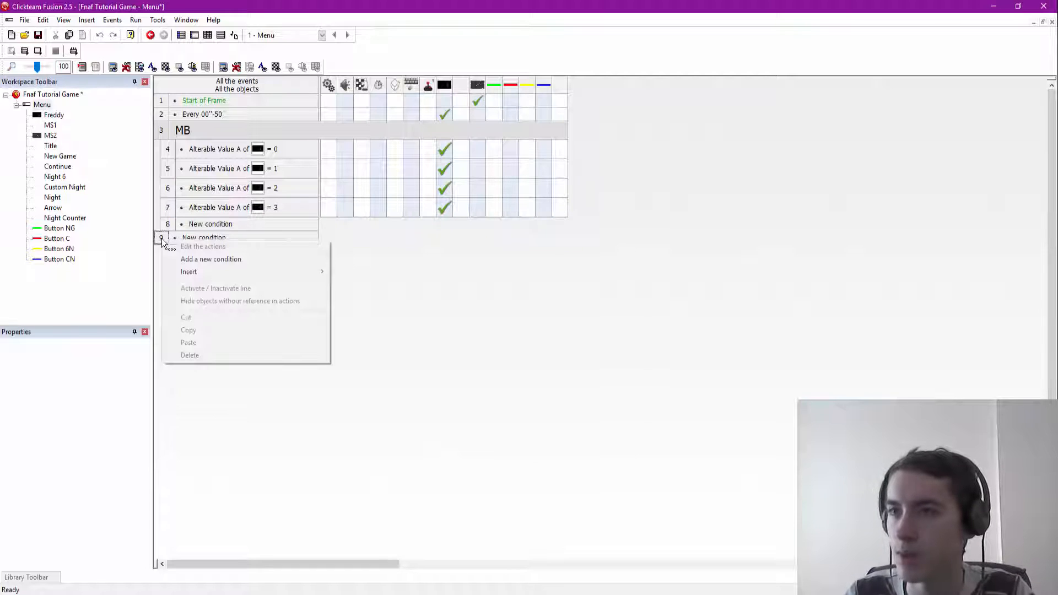
mouse_move(188, 272)
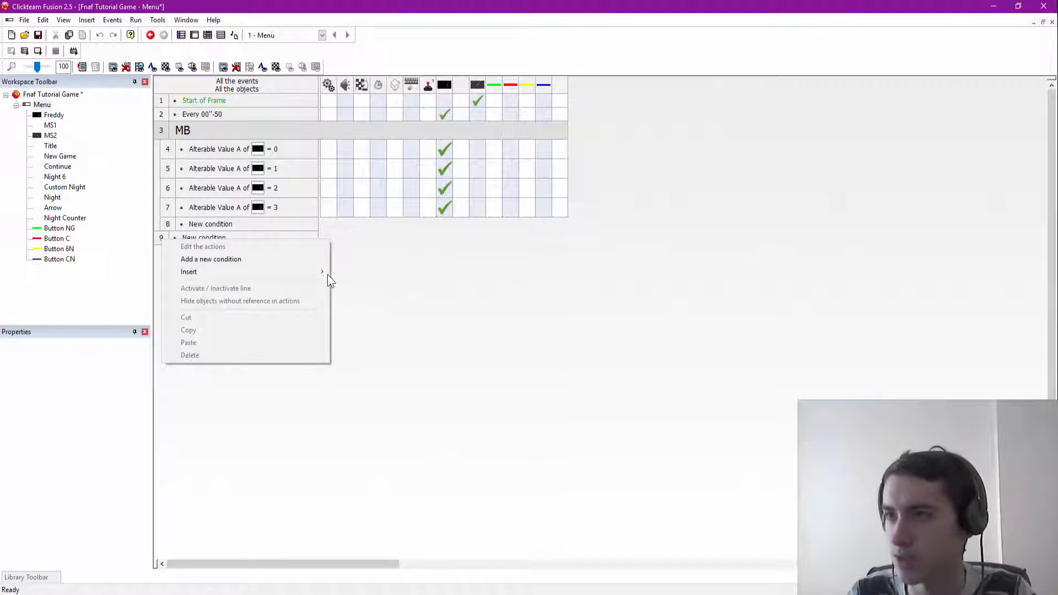
mouse_move(320, 274)
click(378, 296)
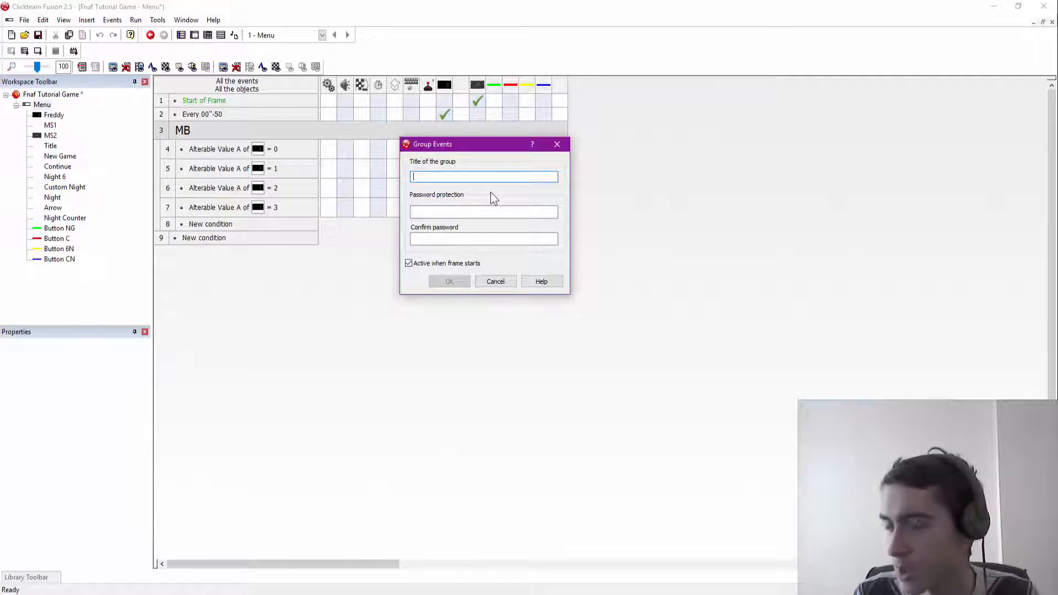
text(Buttons)
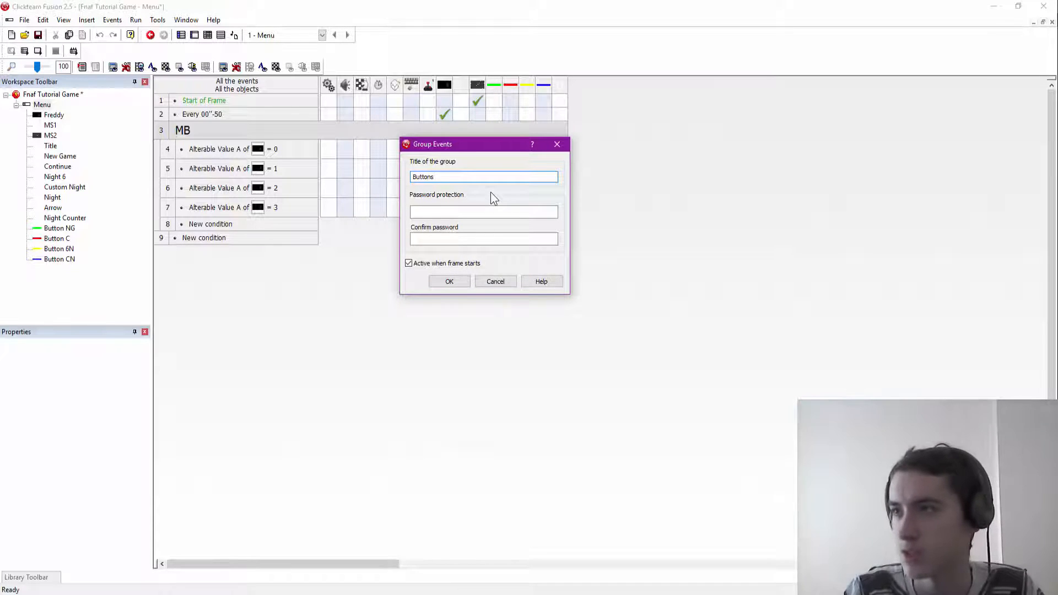
key(Return)
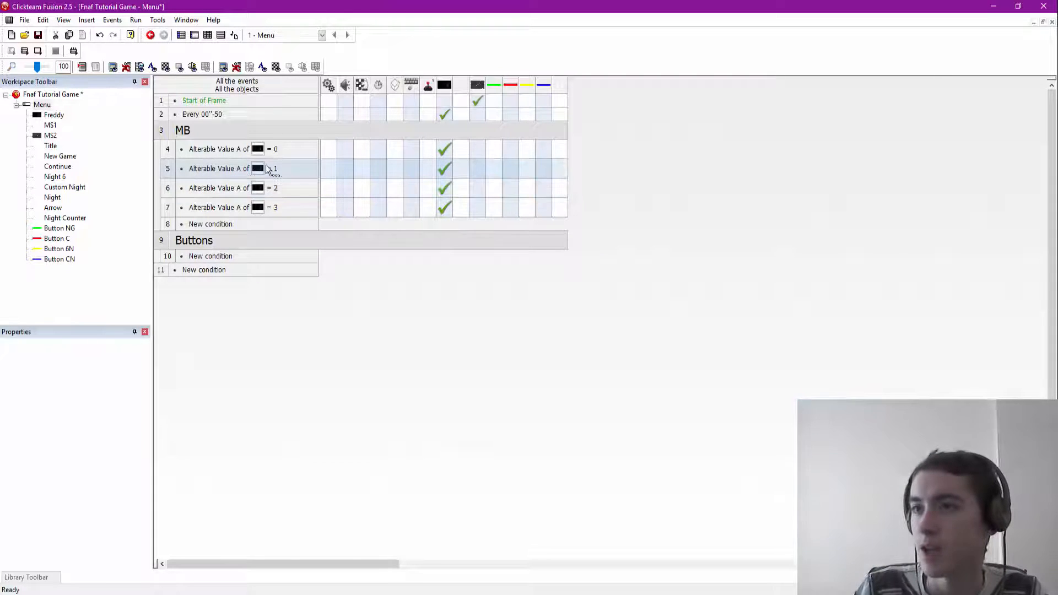
Step: Add a condition to the Buttons group that checks for the mouse pointer over the green Button NG
double_click(200, 257)
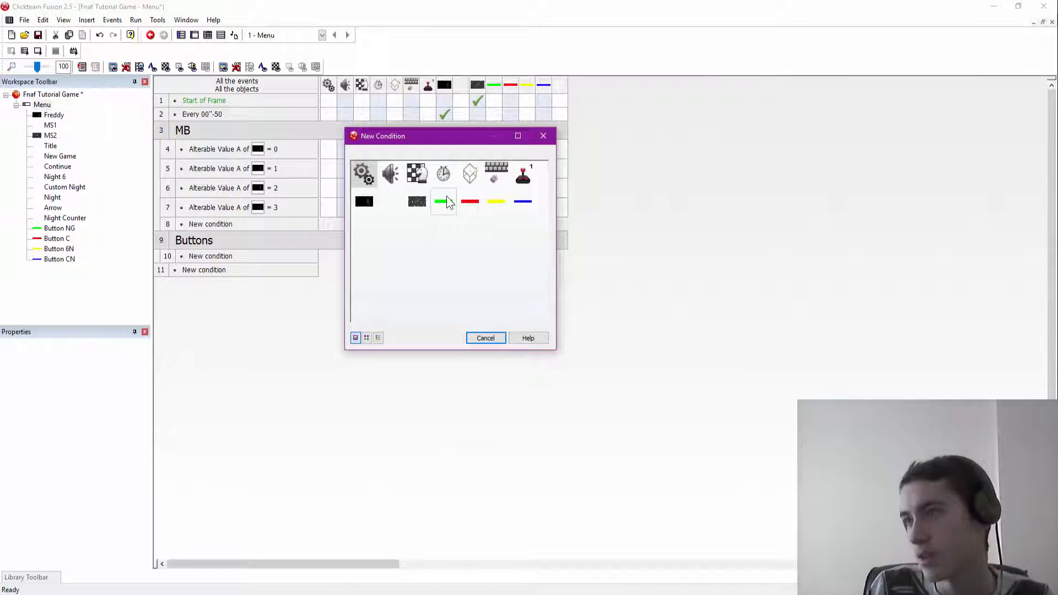
click(502, 173)
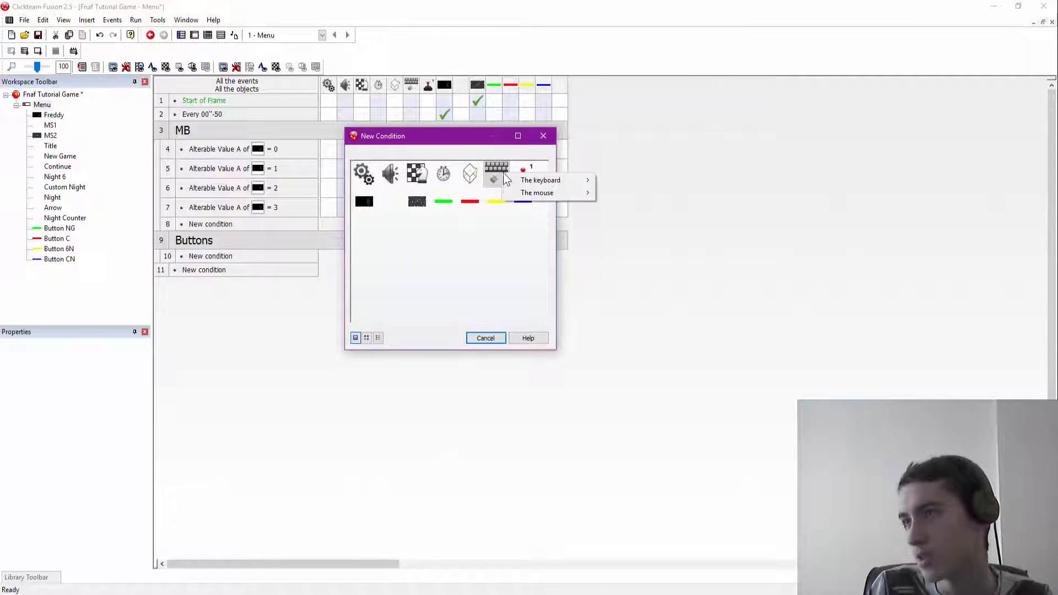
mouse_move(530, 193)
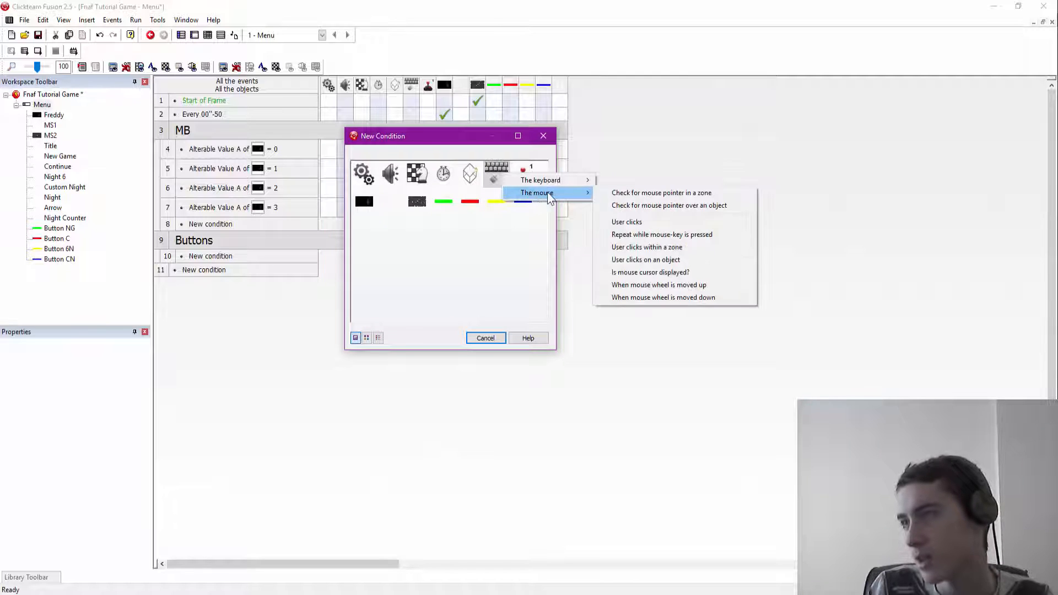
click(651, 209)
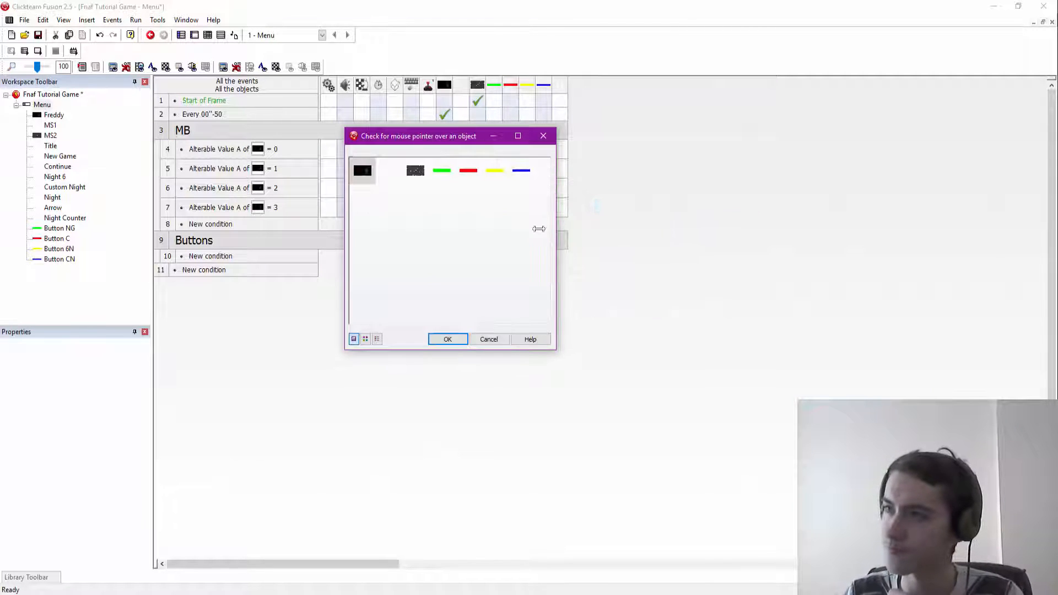
double_click(441, 167)
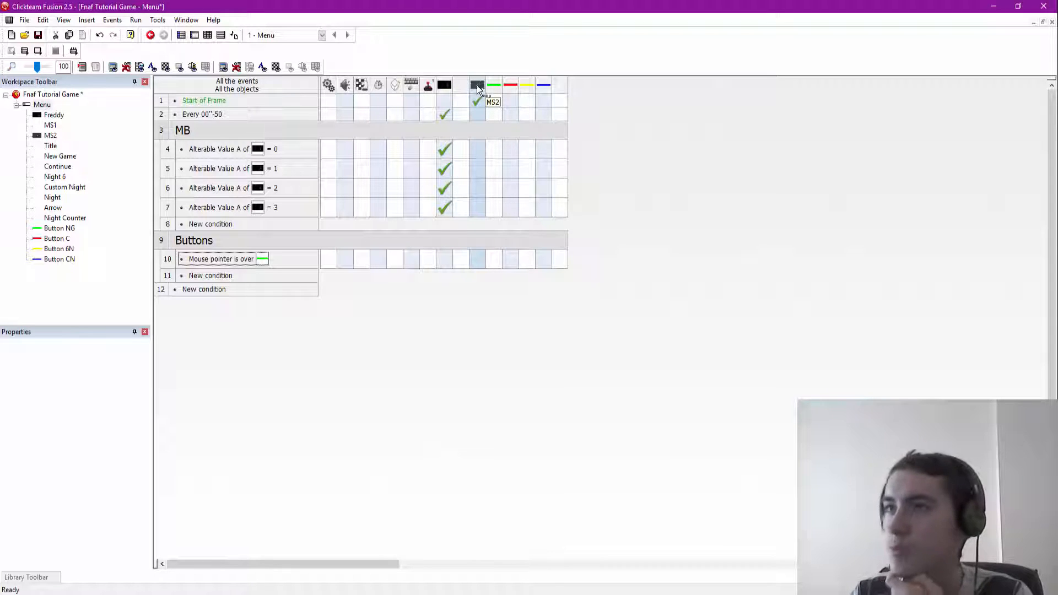
Step: Create an Active object from the Arrow text object in the frame and place it just below the original
click(193, 35)
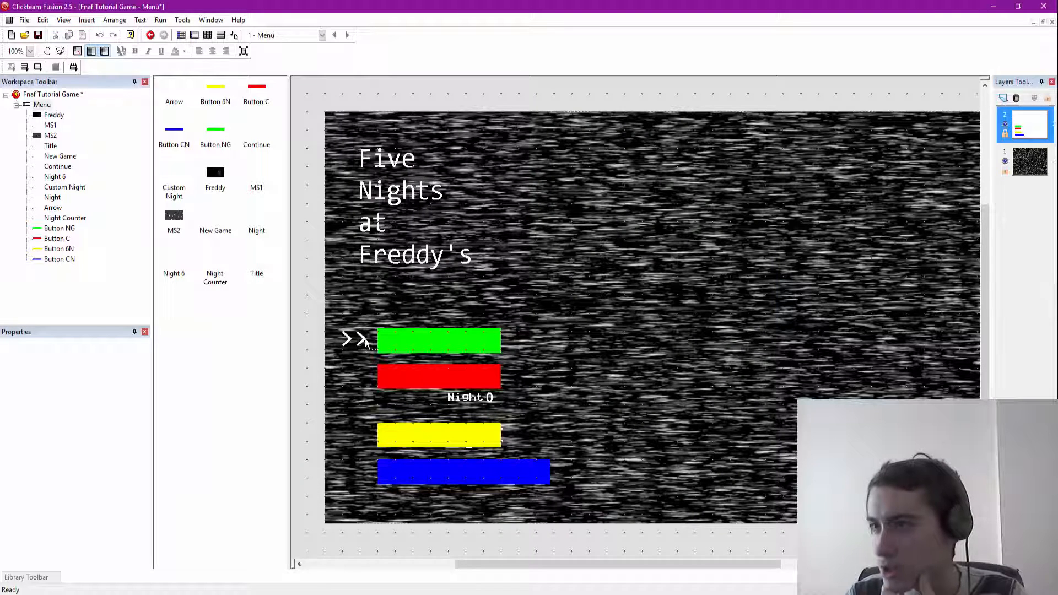
click(360, 342)
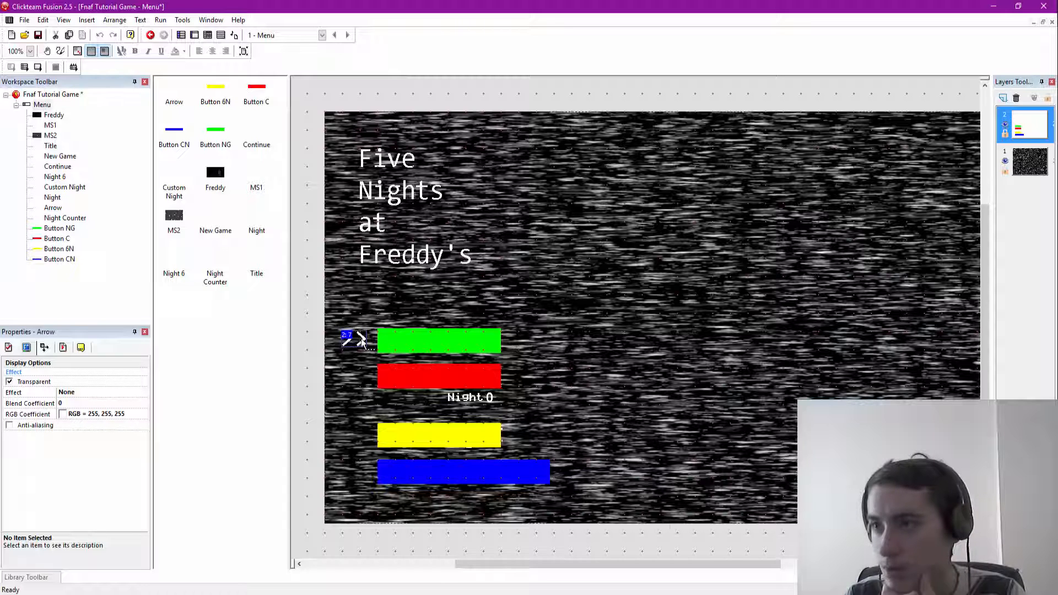
right_click(361, 339)
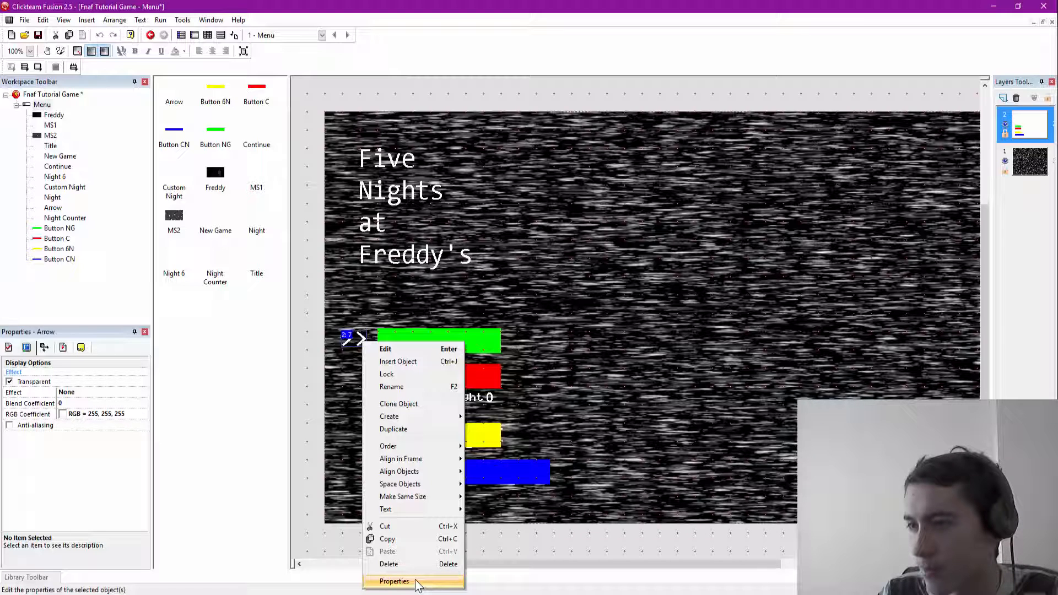
mouse_move(409, 414)
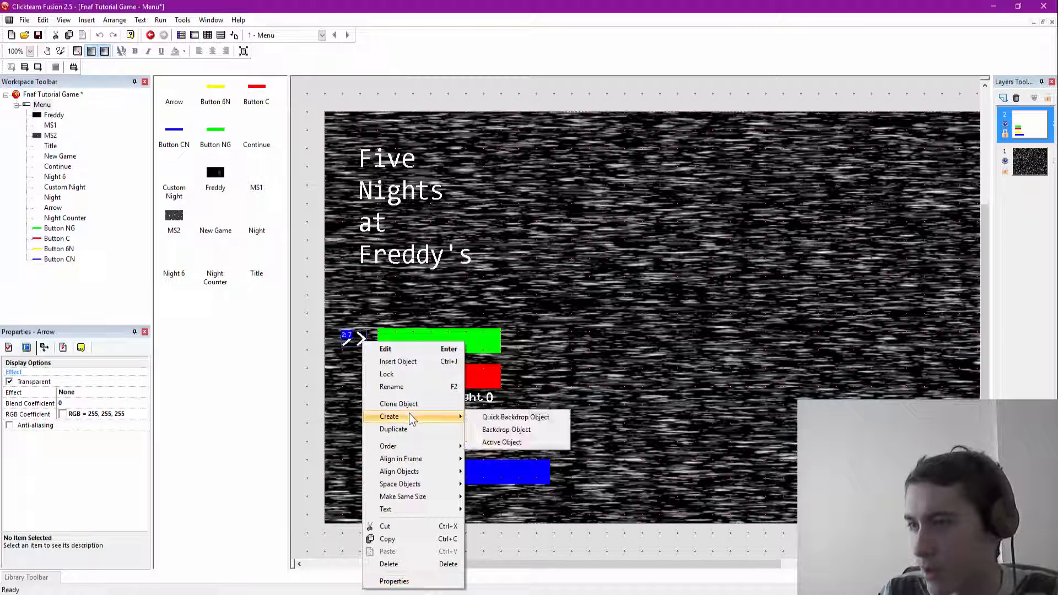
click(511, 442)
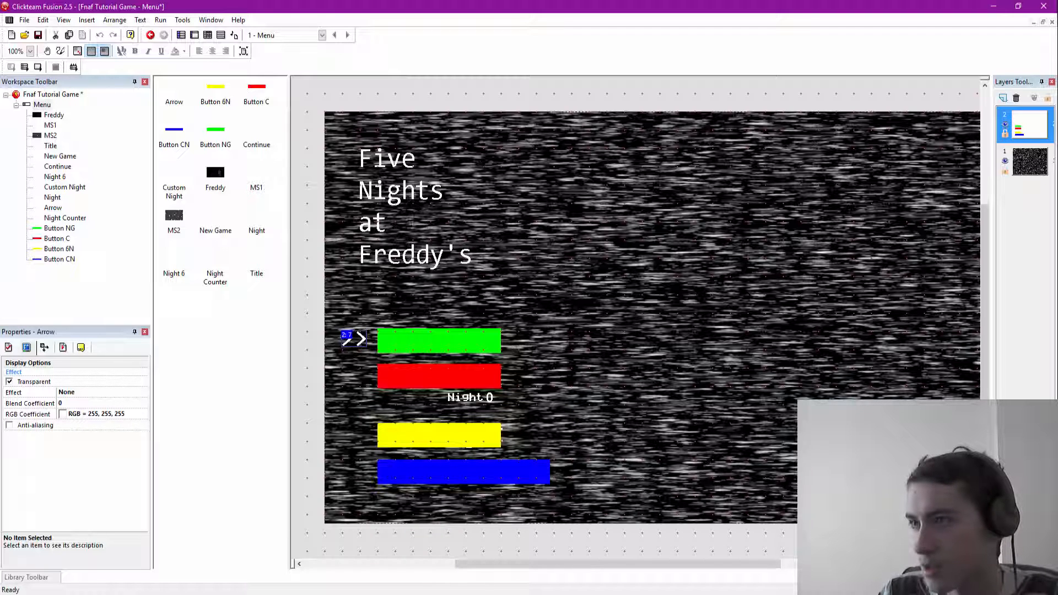
click(359, 366)
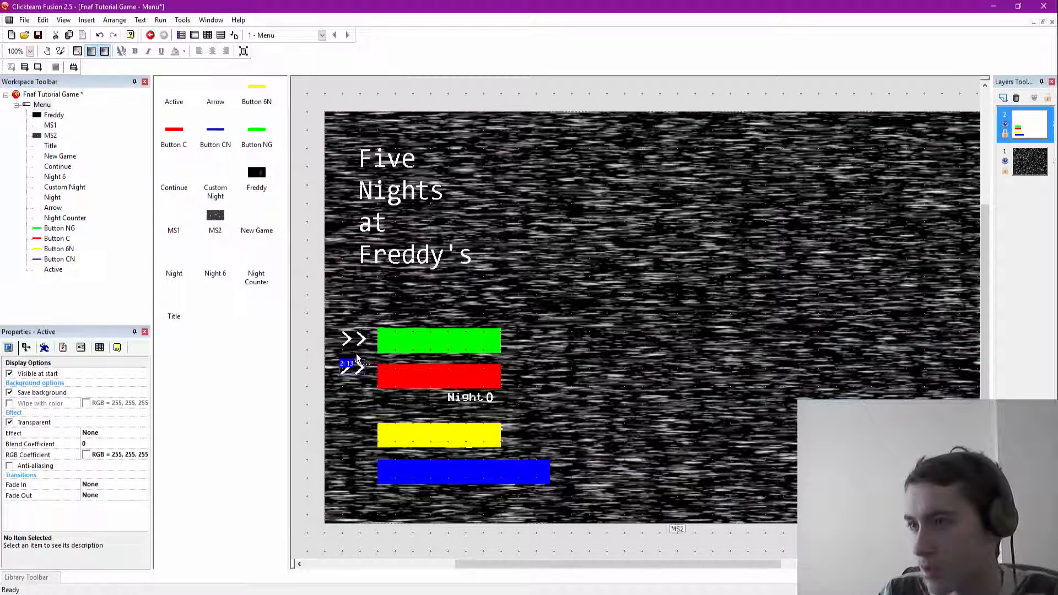
Step: Delete the original Arrow text object and move the new active arrow into its place beside the green button
click(362, 340)
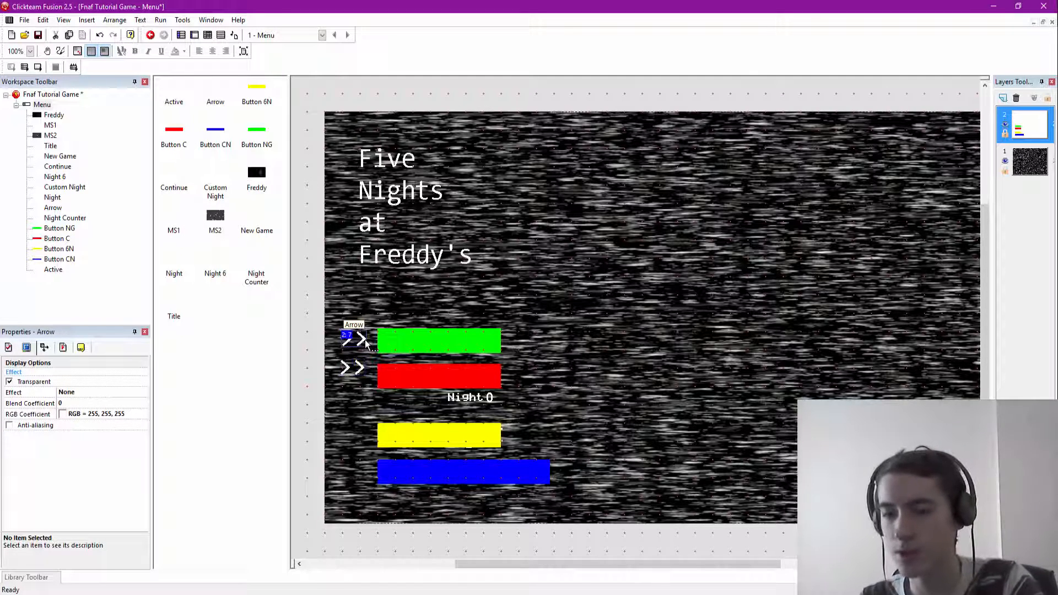
key(Delete)
click(362, 368)
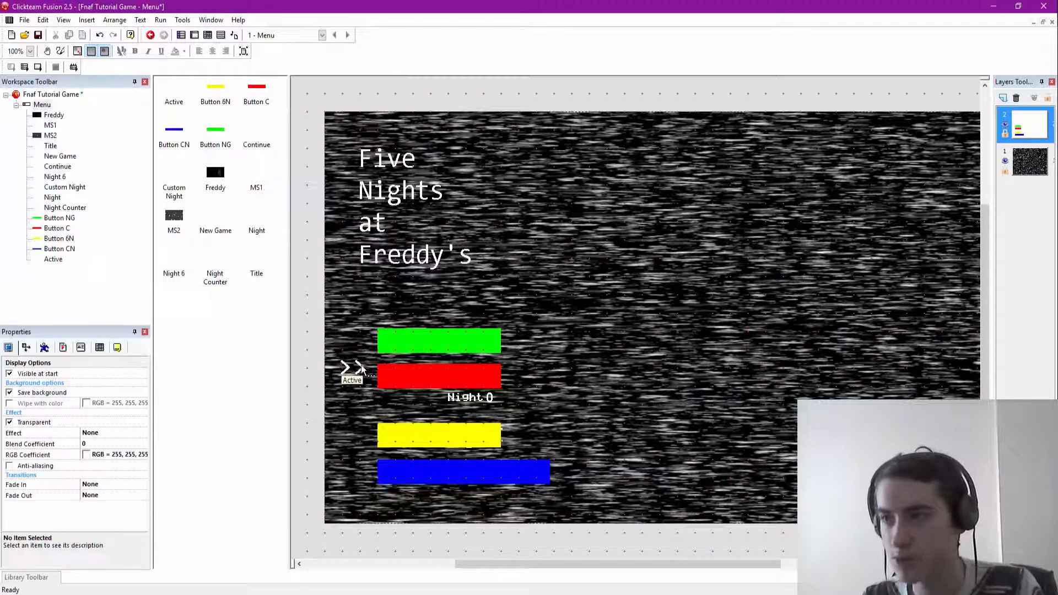
drag(362, 369, 363, 339)
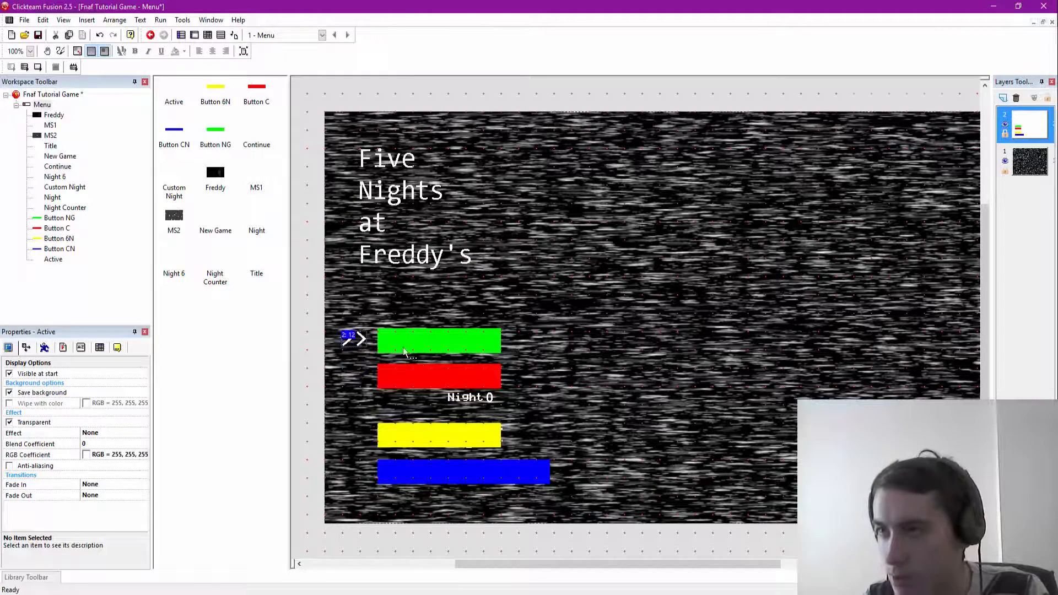
Step: Rename the new active object as Arrow
click(173, 93)
right_click(173, 96)
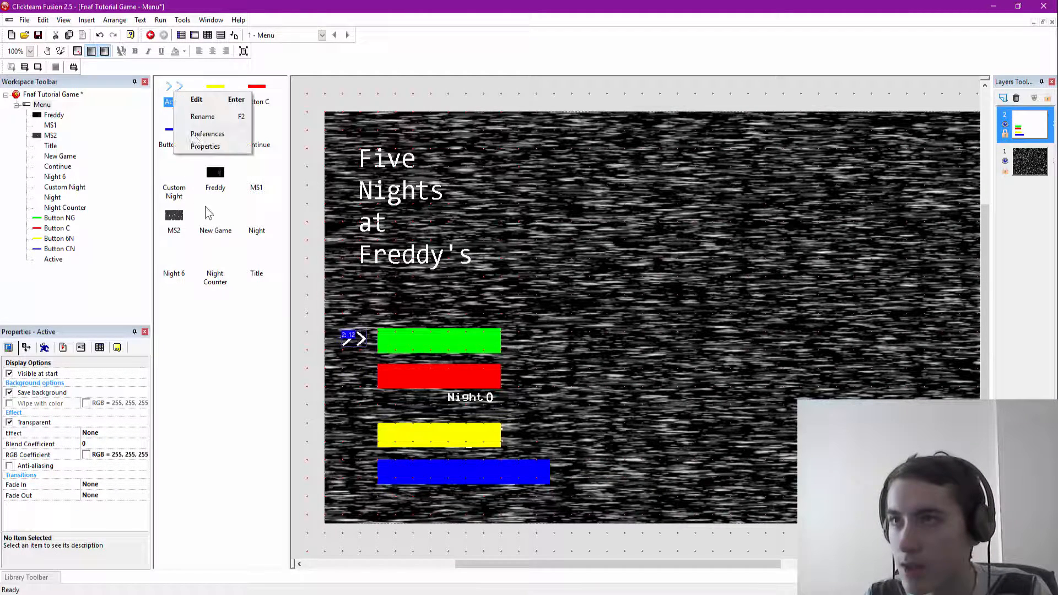
click(201, 116)
text(A)
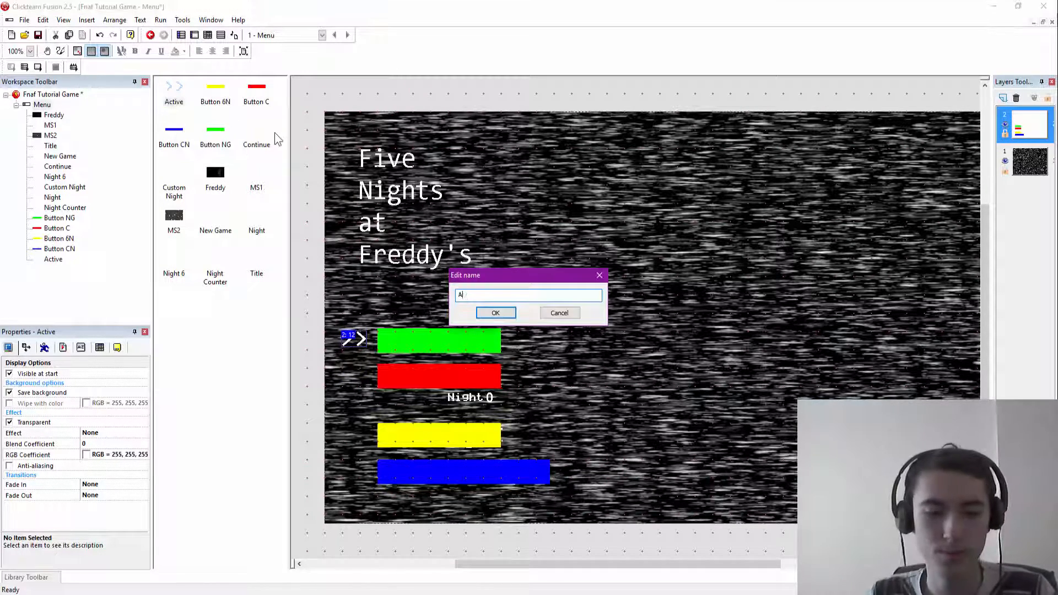
text(rrow)
key(Return)
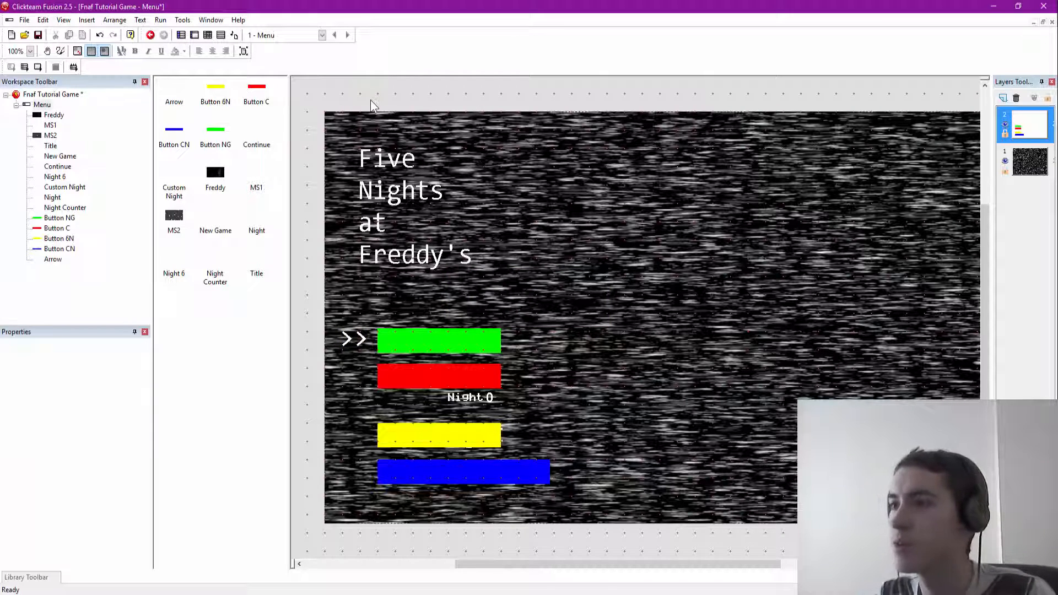
Step: For the Button NG hover event, add an action setting Arrow's position to actual coordinates X 33, Y 384
click(207, 35)
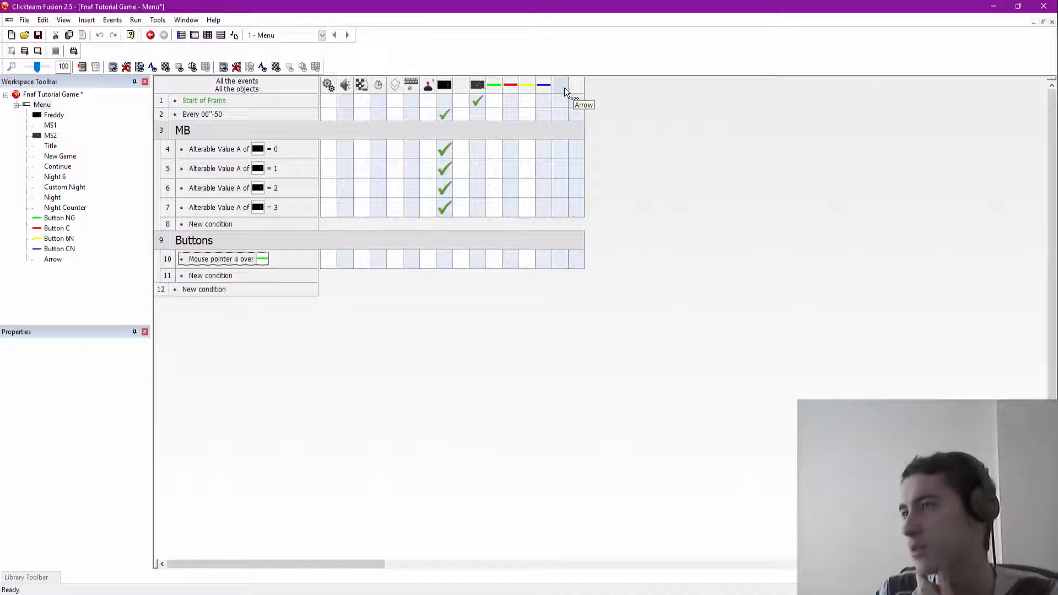
right_click(557, 257)
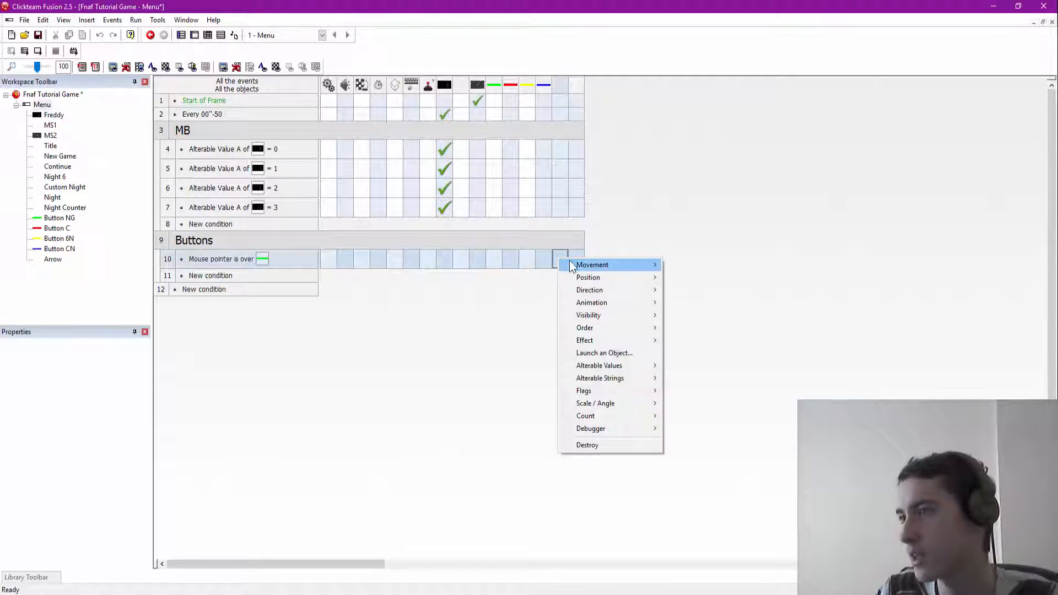
mouse_move(591, 279)
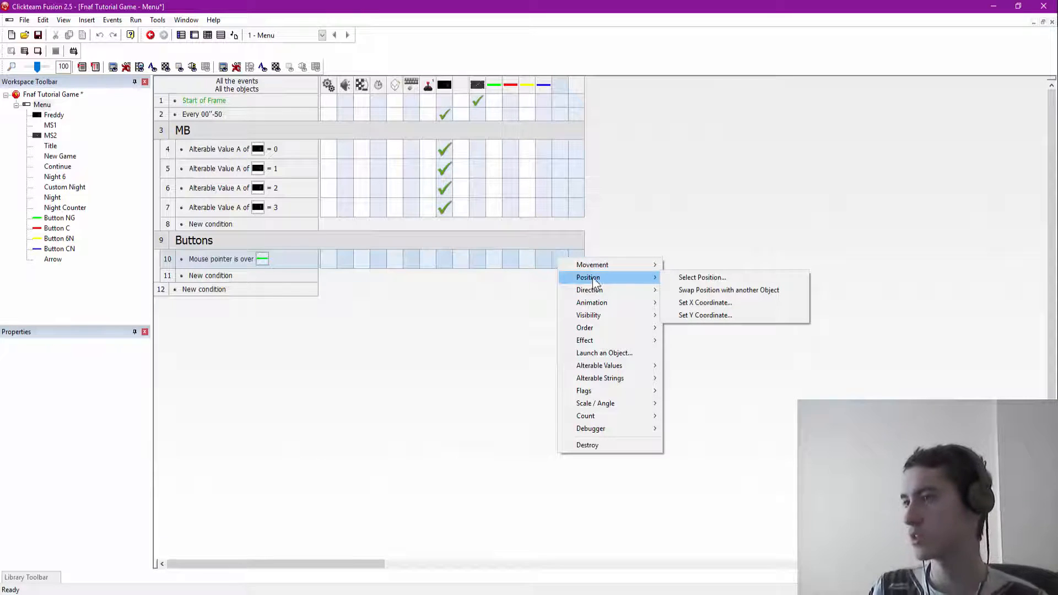
click(688, 277)
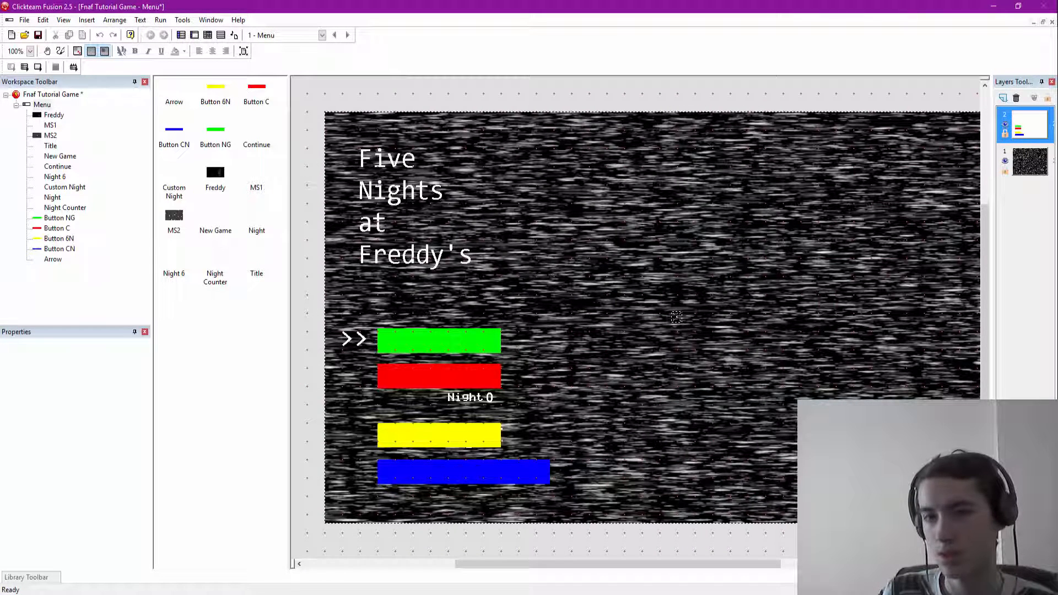
drag(0, 200, 570, 179)
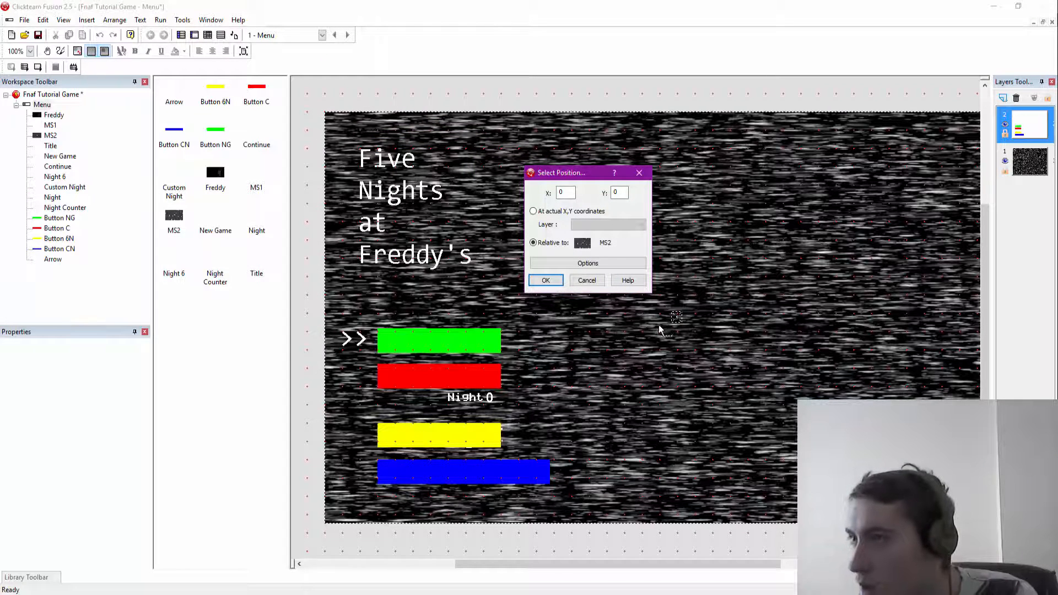
click(534, 212)
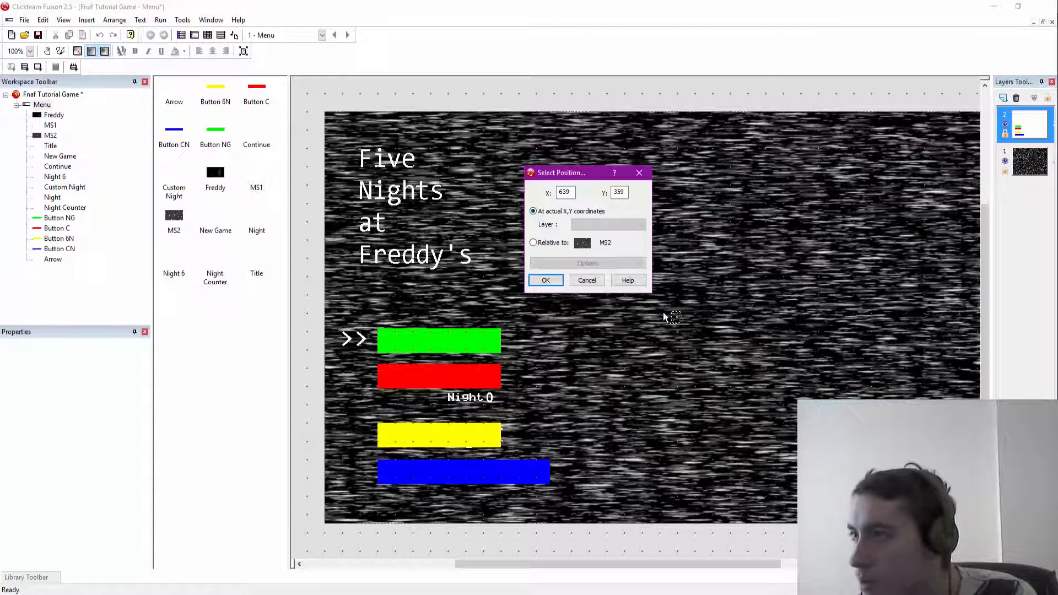
click(675, 316)
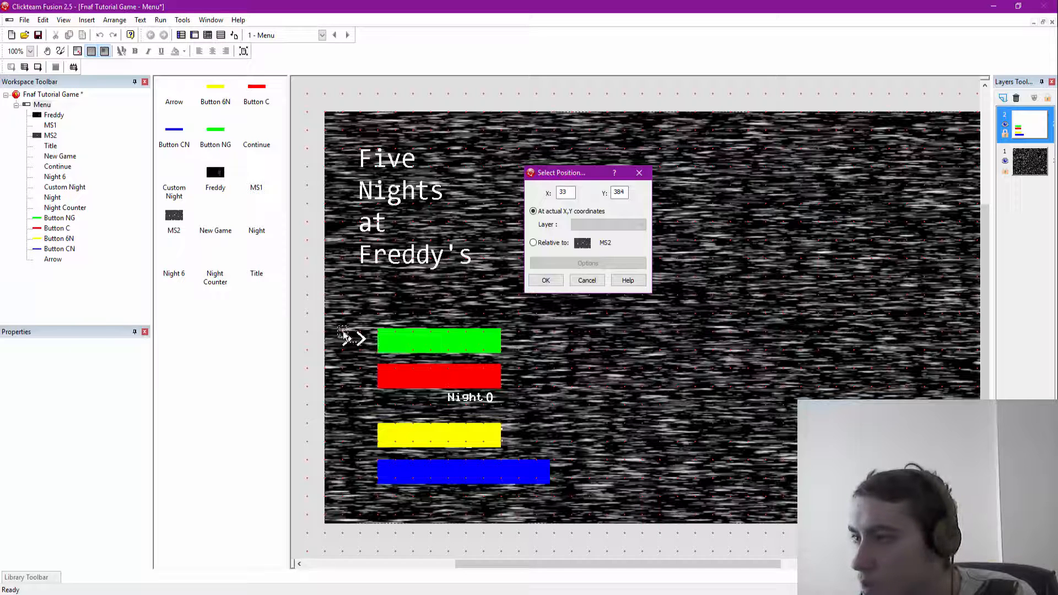
click(546, 281)
key(ctrl+e)
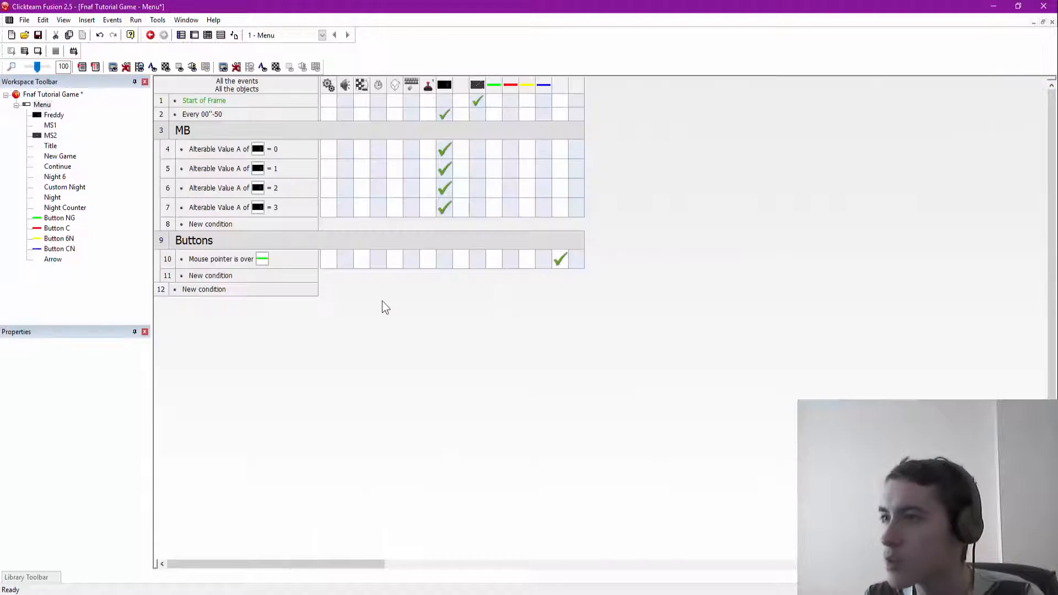
Step: Copy the mouse-over condition into three new events in the Buttons group and copy the Arrow position action to each
click(223, 256)
drag(222, 256, 217, 317)
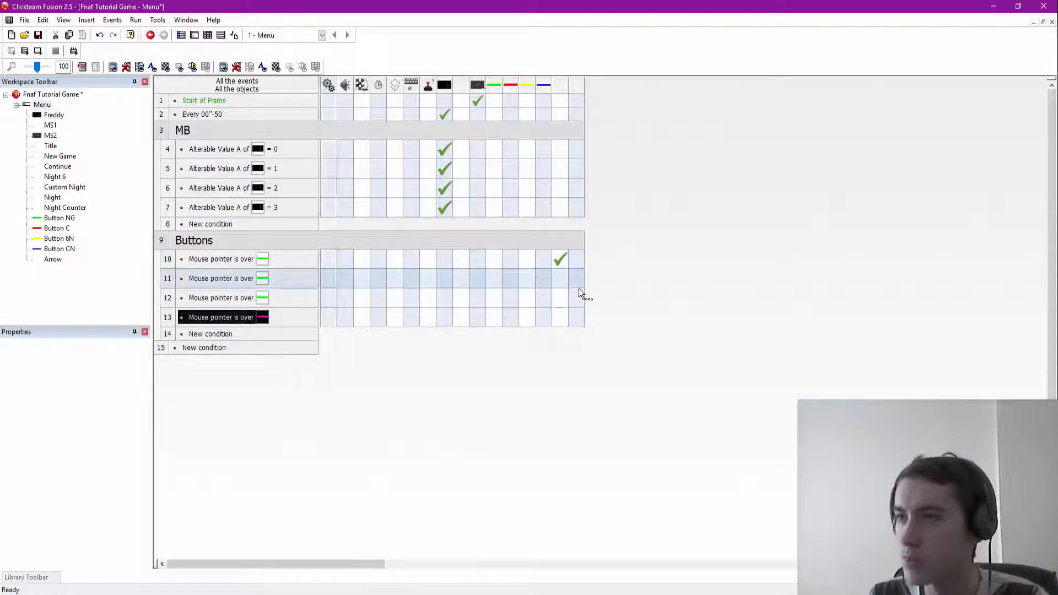
drag(560, 259, 561, 299)
mouse_move(561, 297)
mouse_down()
mouse_move(580, 319)
mouse_move(560, 317)
mouse_up()
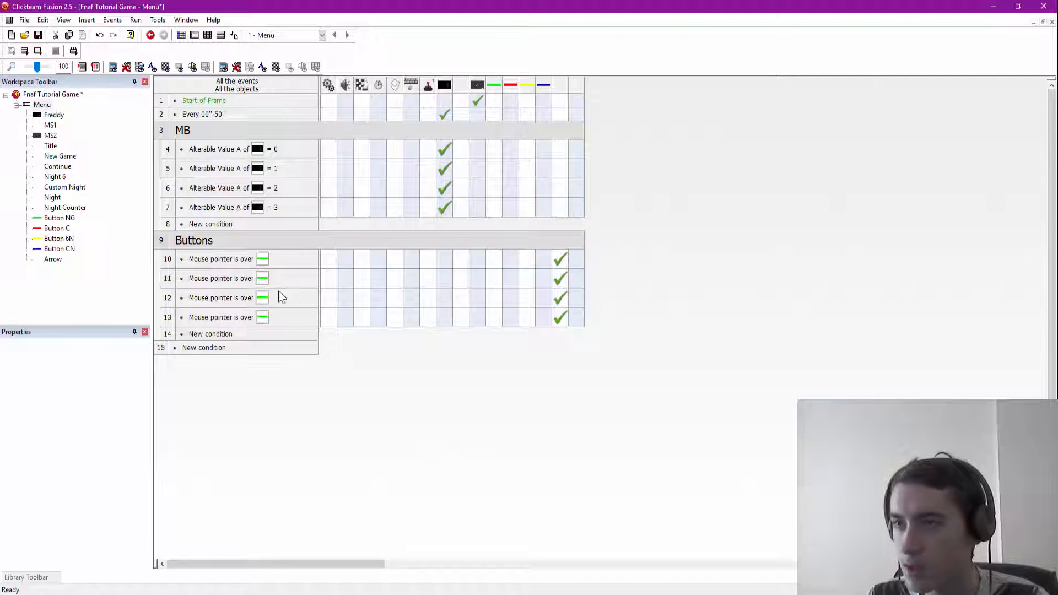
Step: Change the second mouse-over condition in the Buttons group to check the red Button C
right_click(229, 280)
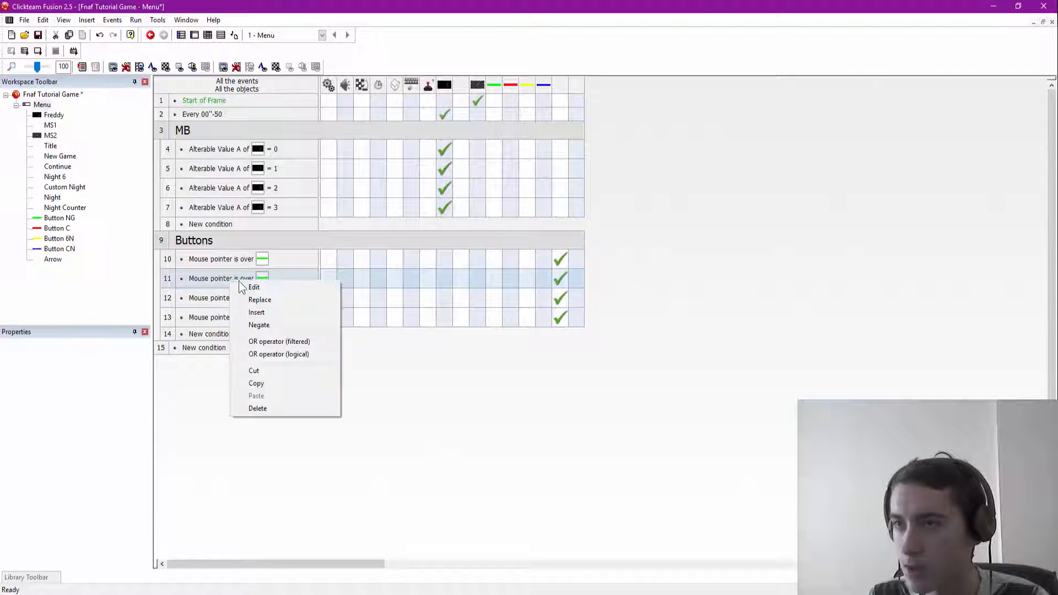
click(263, 288)
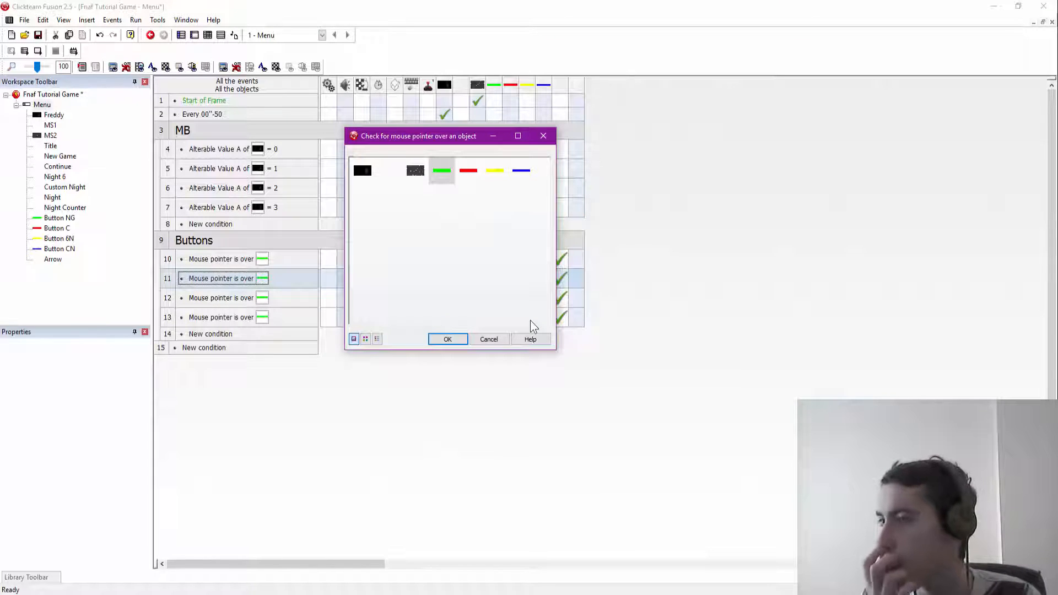
click(468, 172)
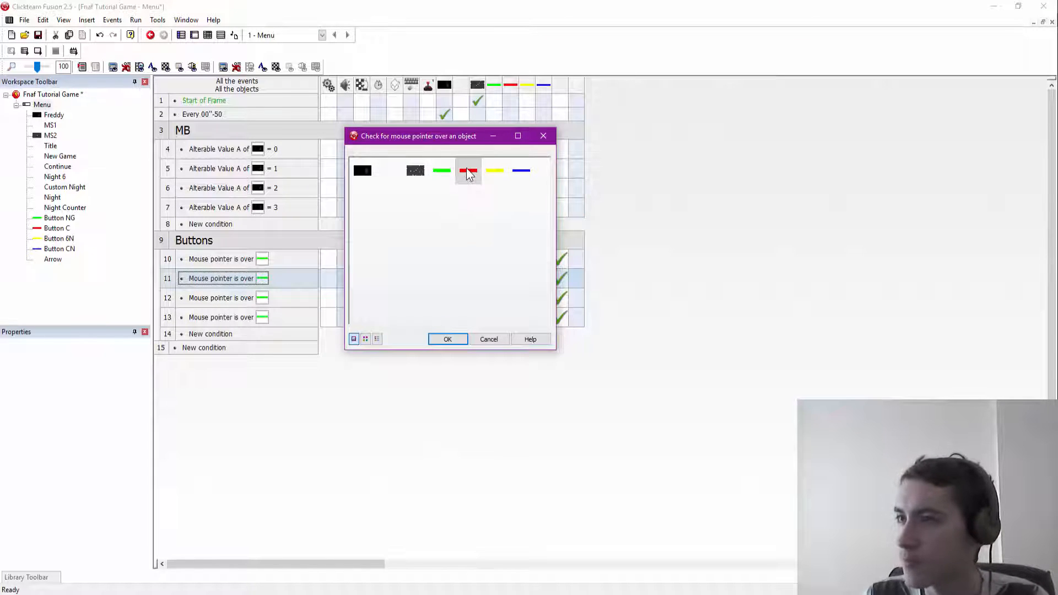
double_click(467, 172)
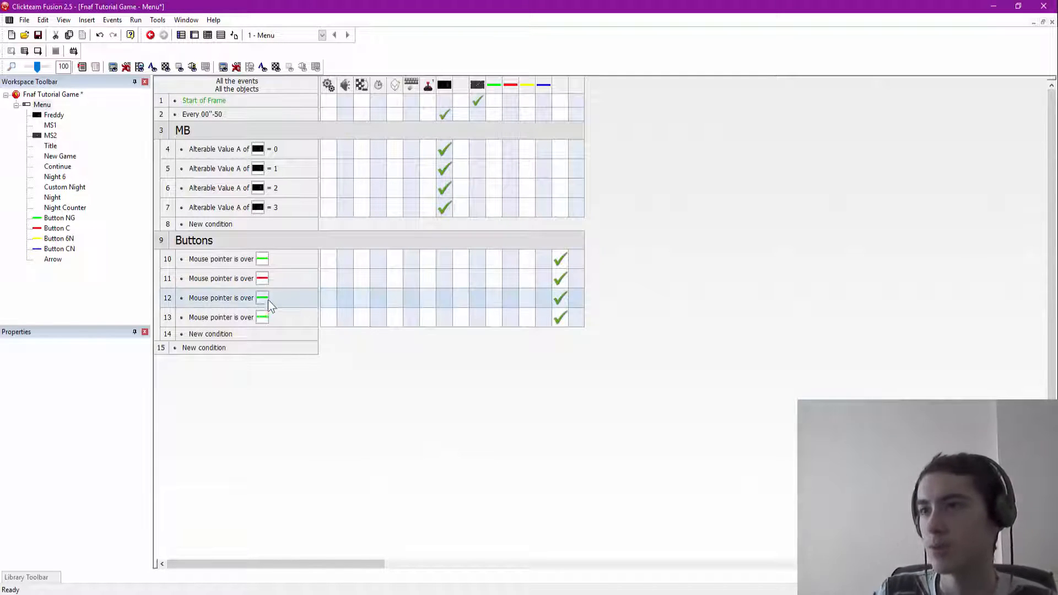
Step: Change the third mouse-over condition in the Buttons group to check the yellow Button 6N
double_click(223, 300)
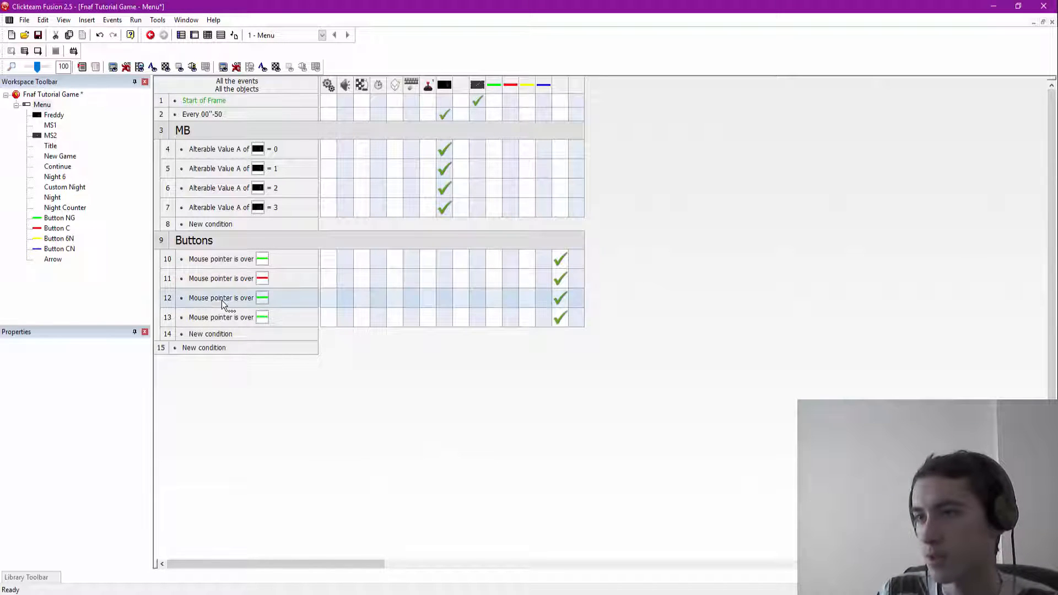
right_click(254, 298)
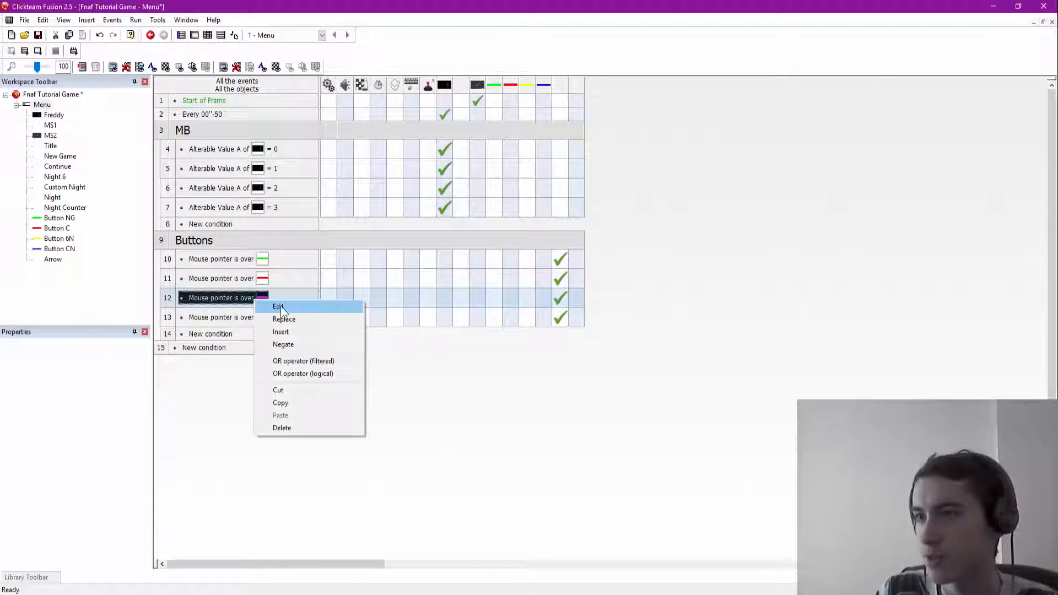
click(284, 307)
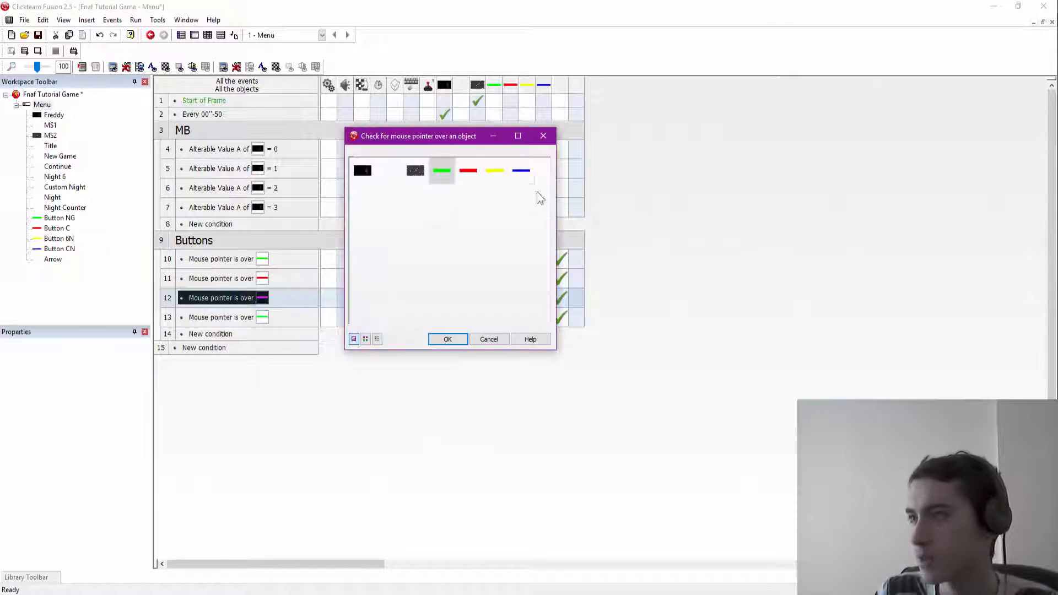
click(495, 170)
double_click(495, 171)
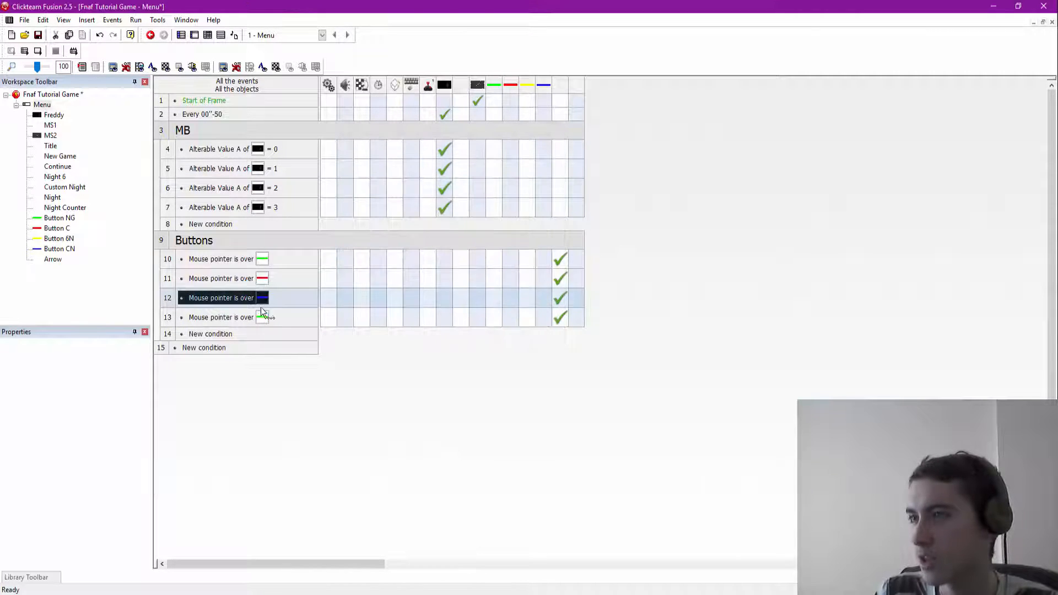
Step: Change the fourth mouse-over condition in the Buttons group to check the blue Button CN
right_click(238, 317)
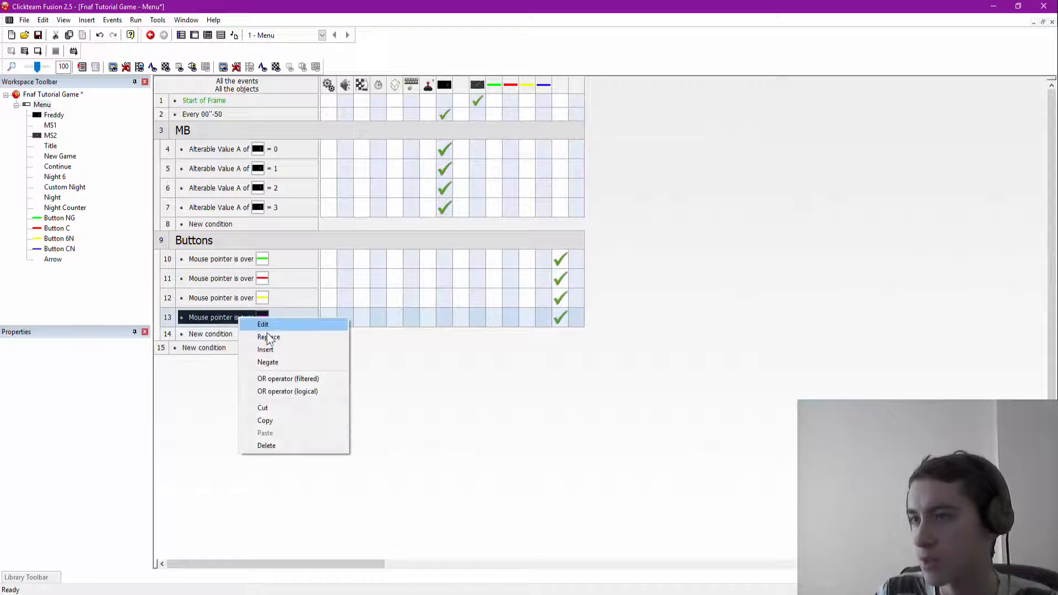
click(272, 324)
double_click(520, 172)
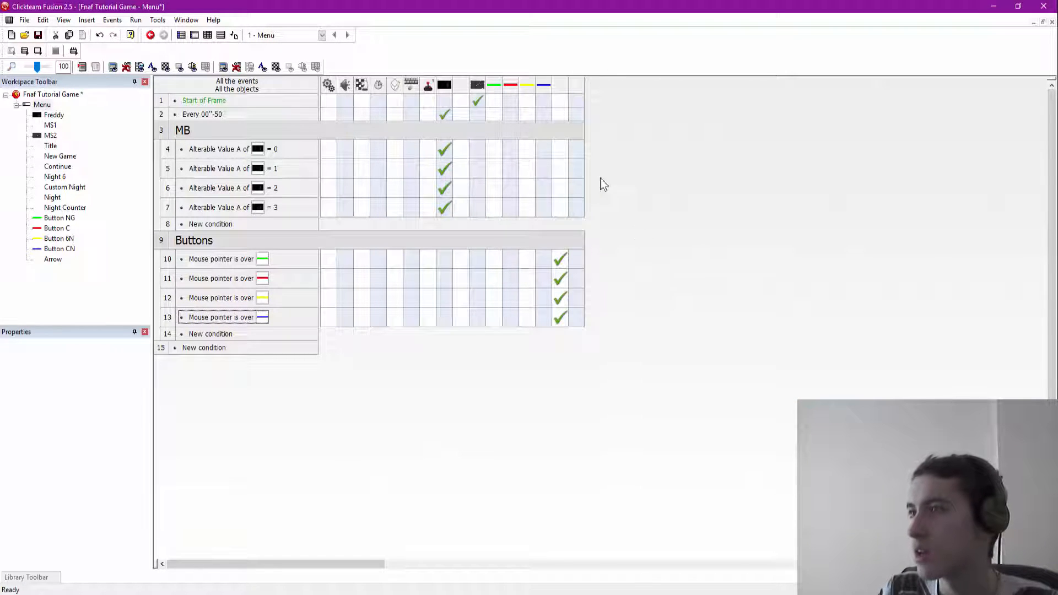
Step: Edit the Arrow position action of the Button C hover event to actual coordinates X 31, Y 448
right_click(563, 280)
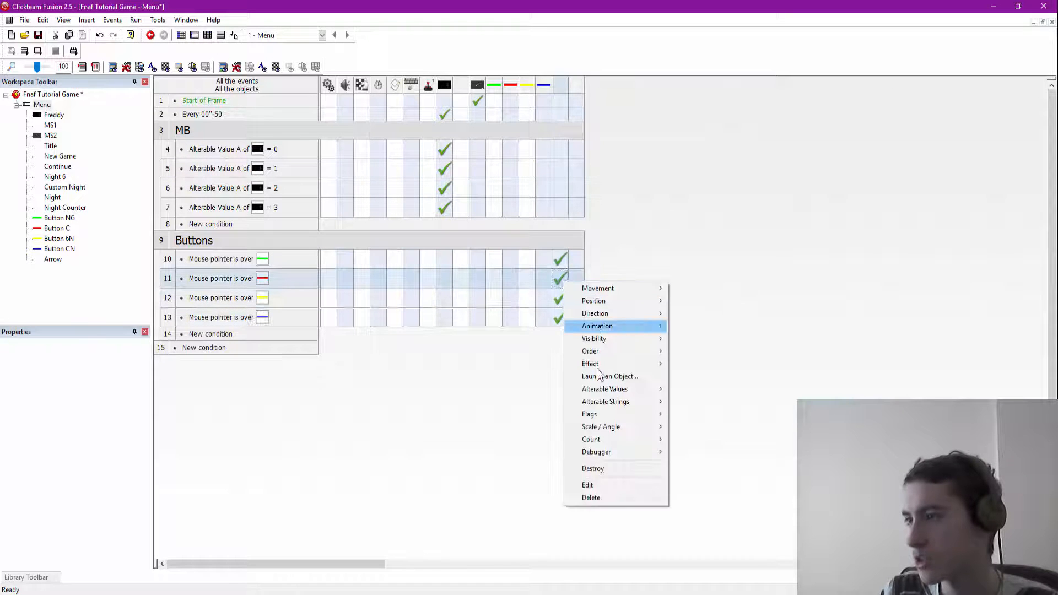
click(593, 484)
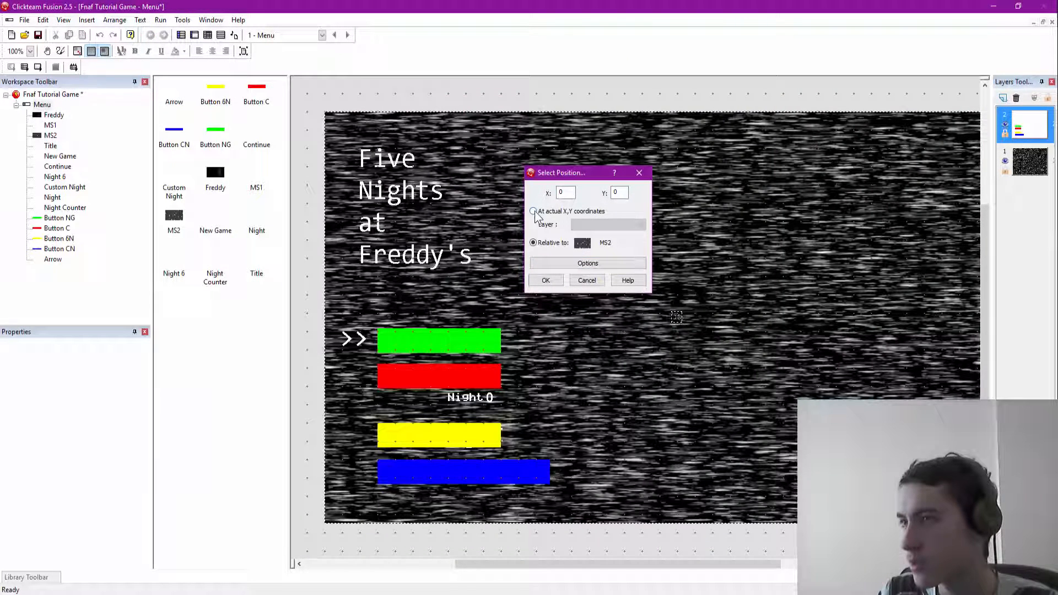
click(534, 212)
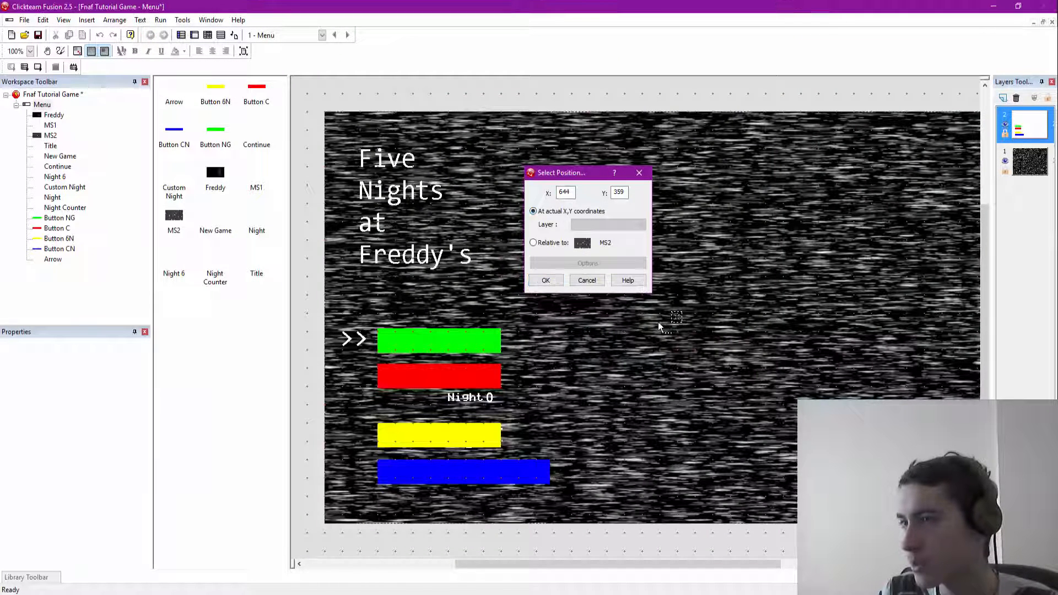
click(343, 371)
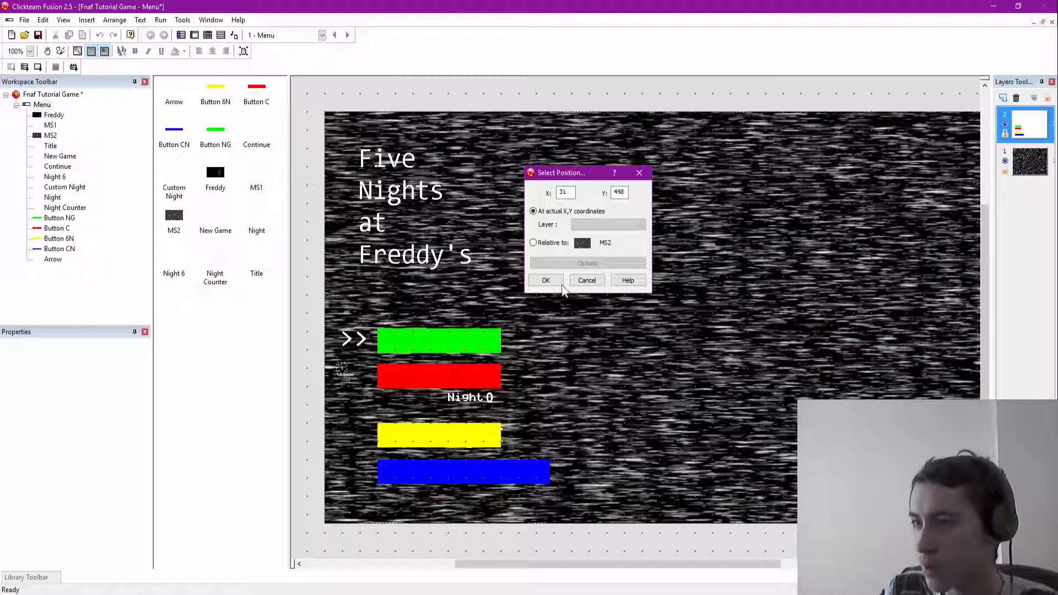
click(545, 280)
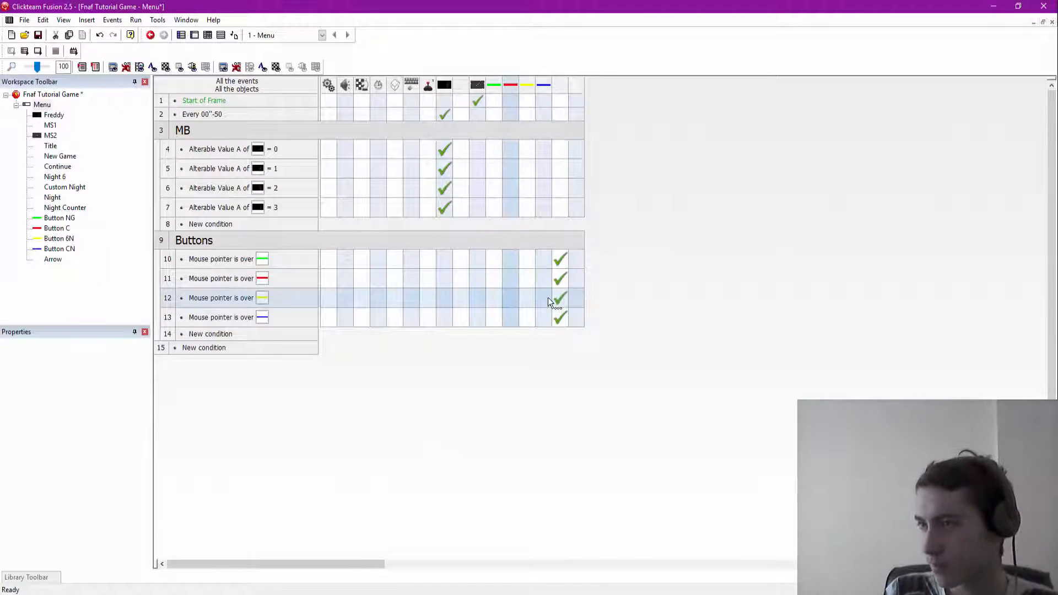
right_click(557, 299)
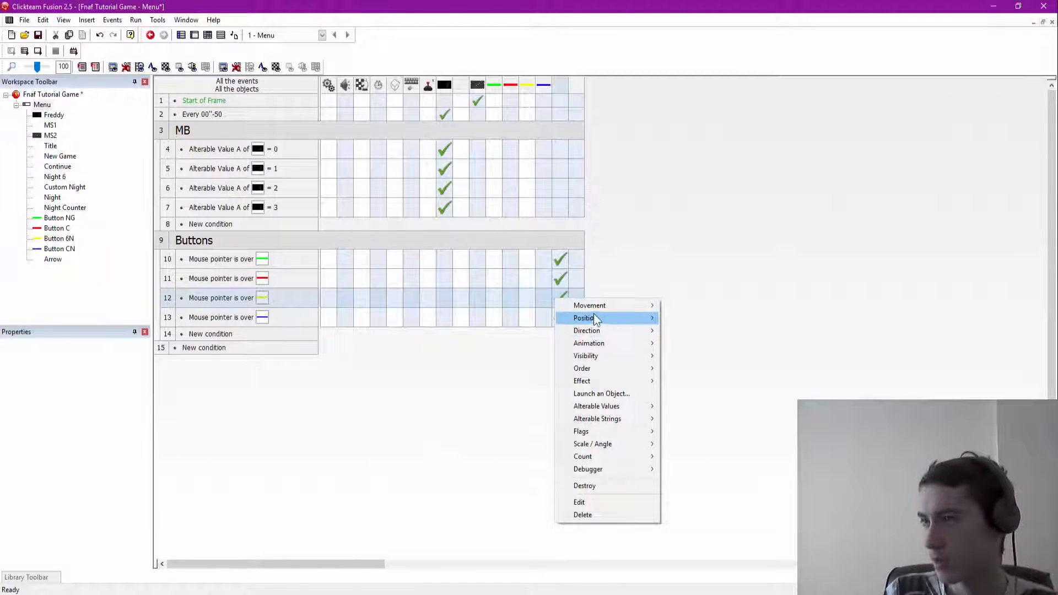
mouse_move(602, 320)
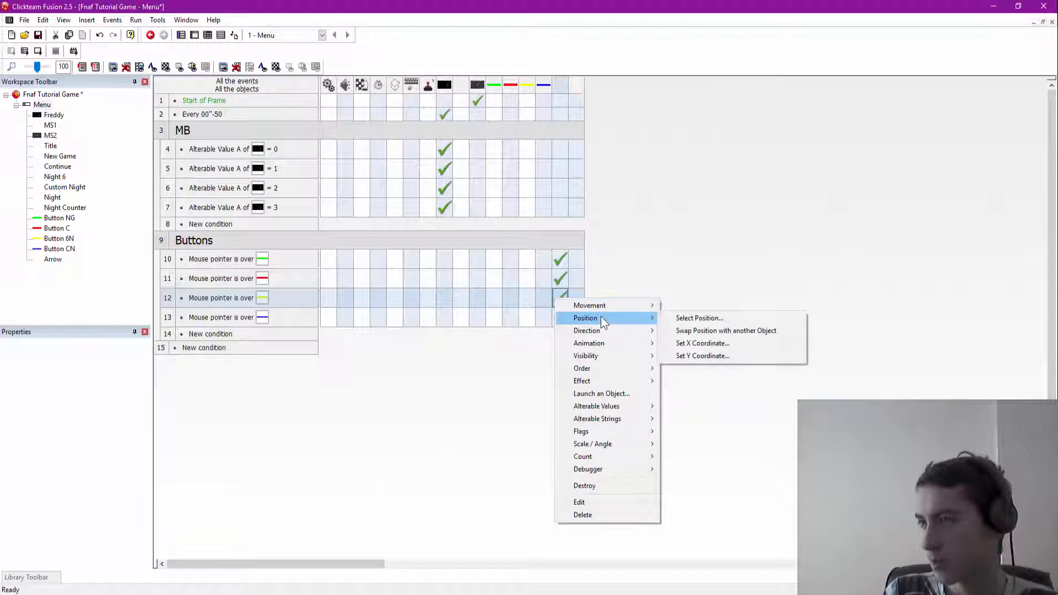
click(694, 323)
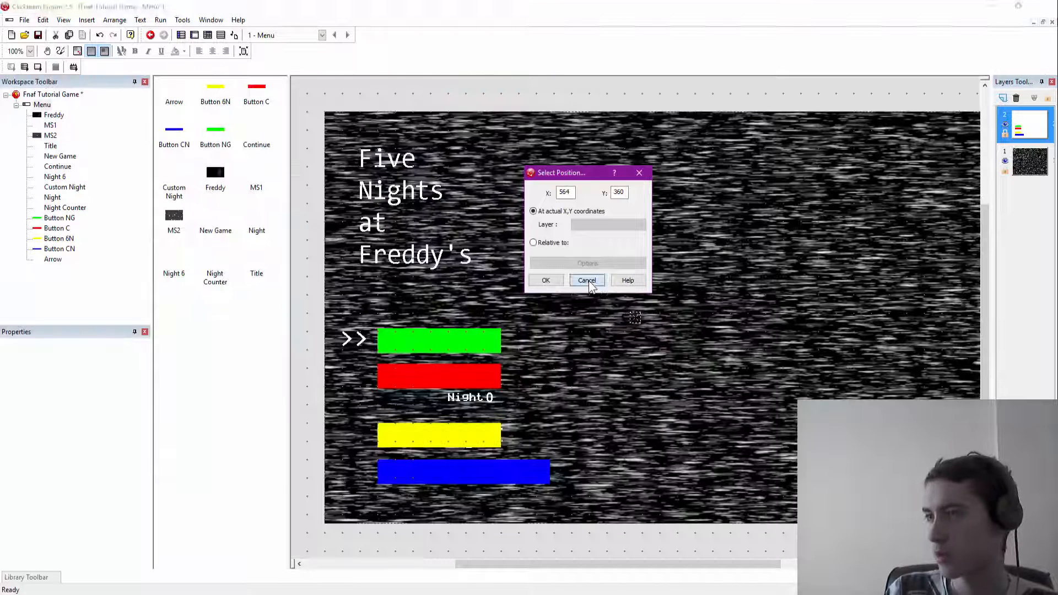
click(588, 280)
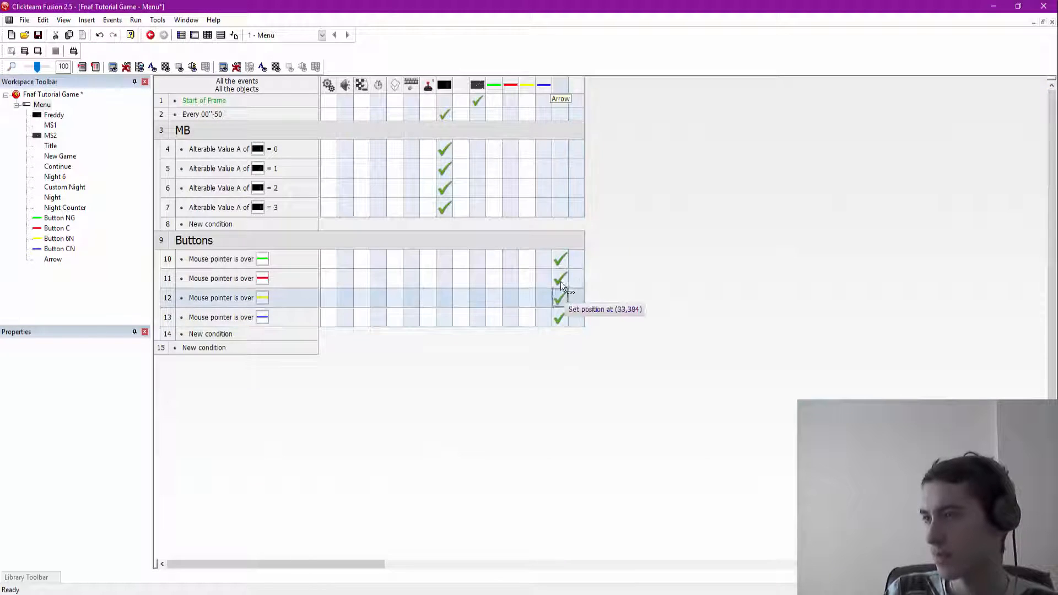
Step: Edit the Arrow position action of the Button 6N hover event to actual coordinates X 35, Y 543
click(561, 296)
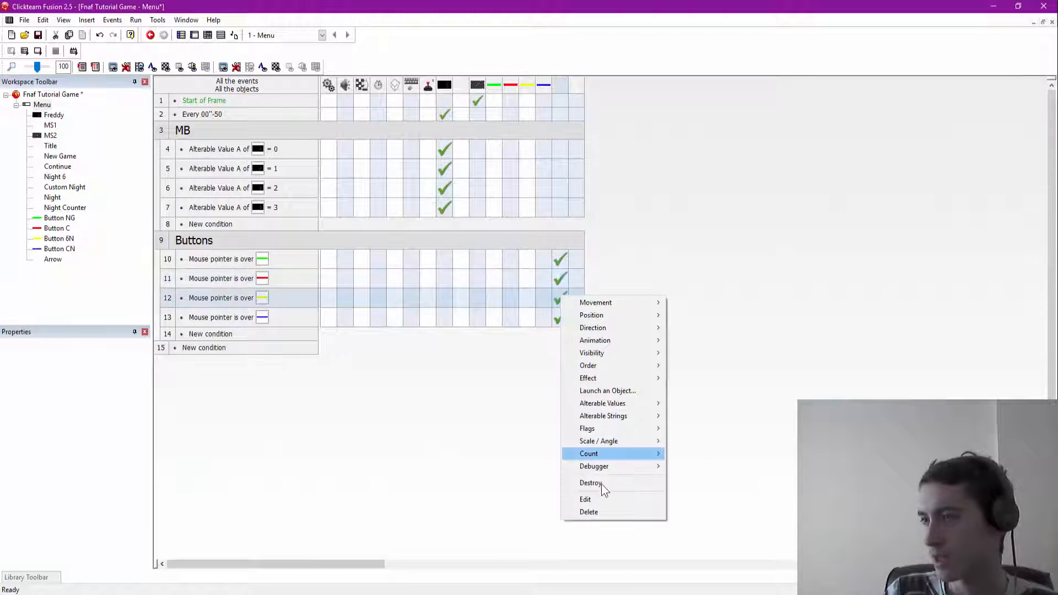
click(602, 499)
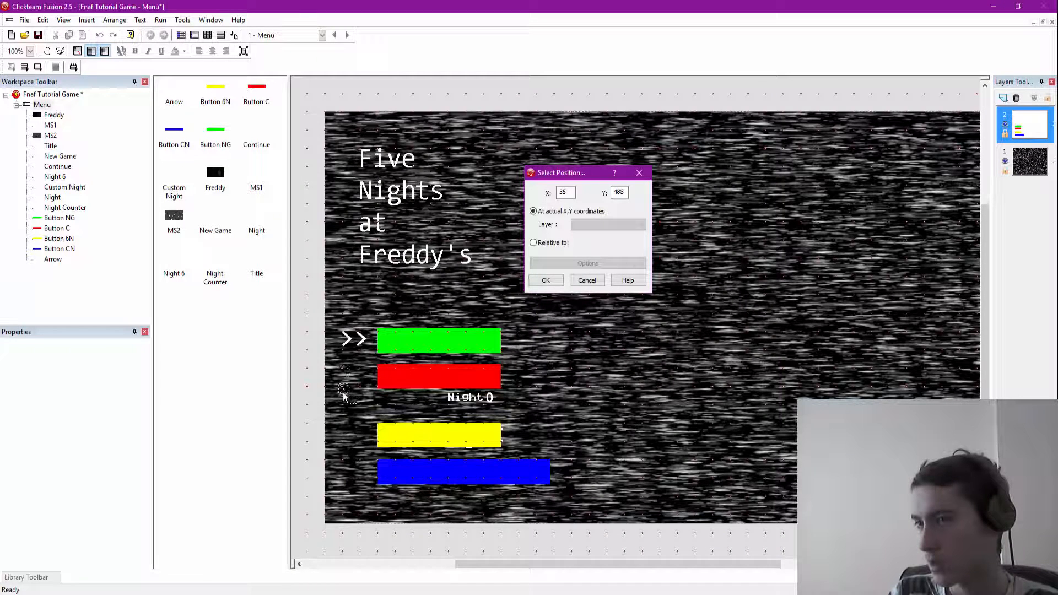
click(344, 422)
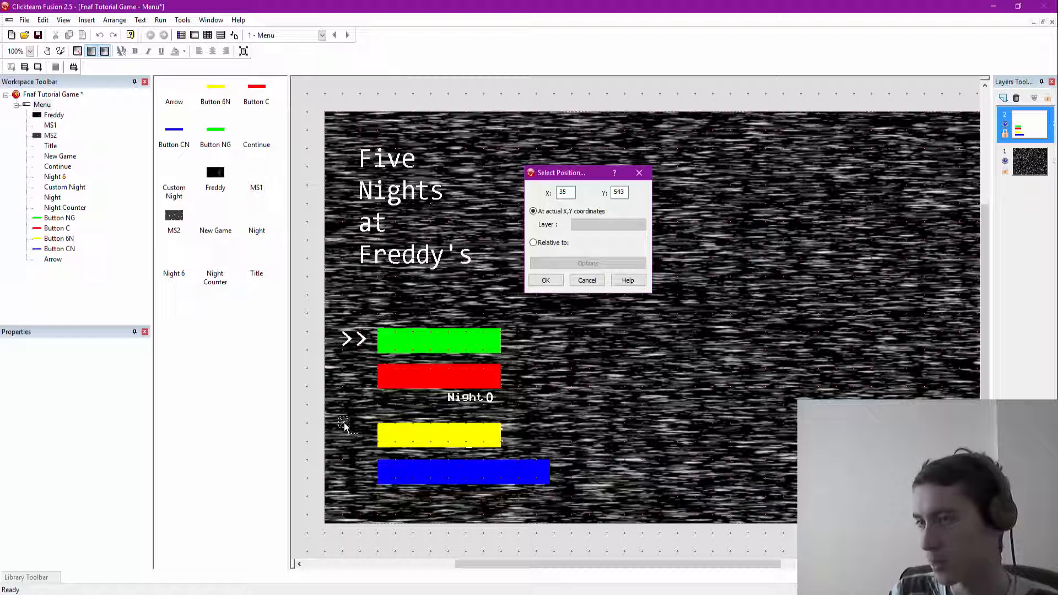
click(546, 280)
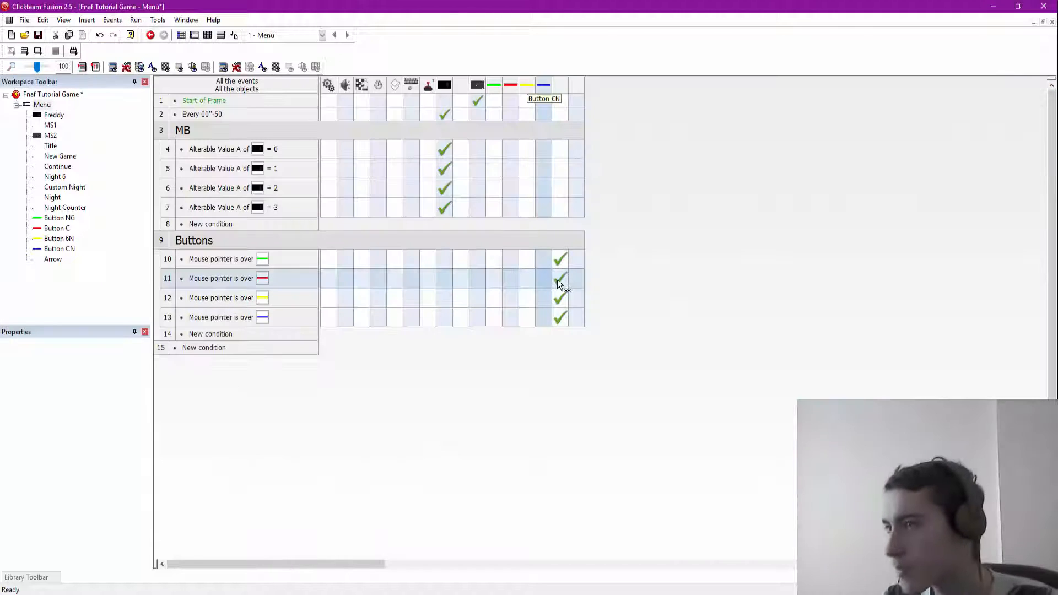
Step: Check the coordinates of the Arrow position action in the Button C hover event
right_click(560, 278)
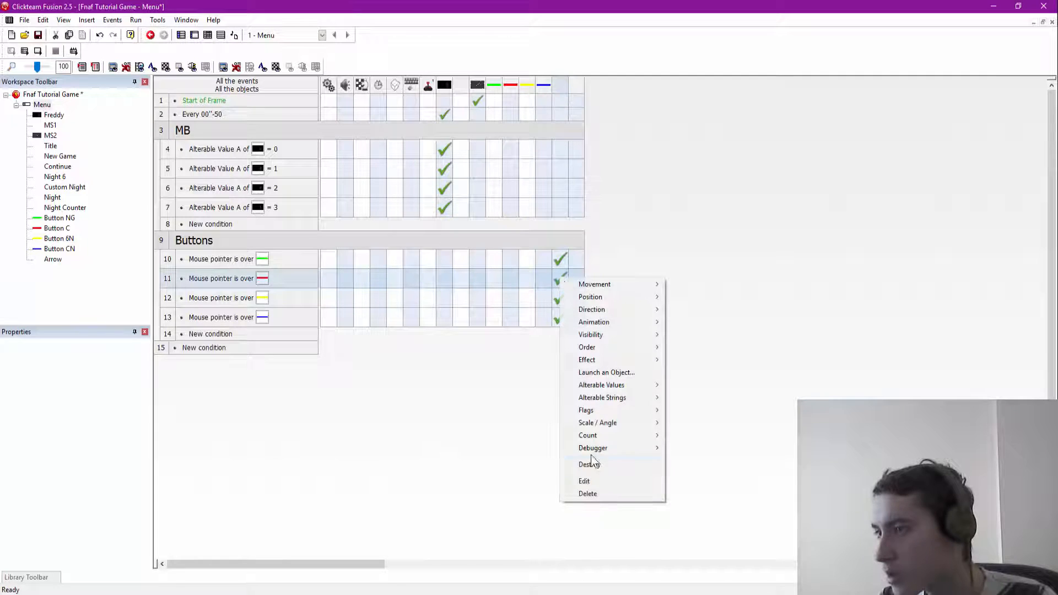
click(597, 481)
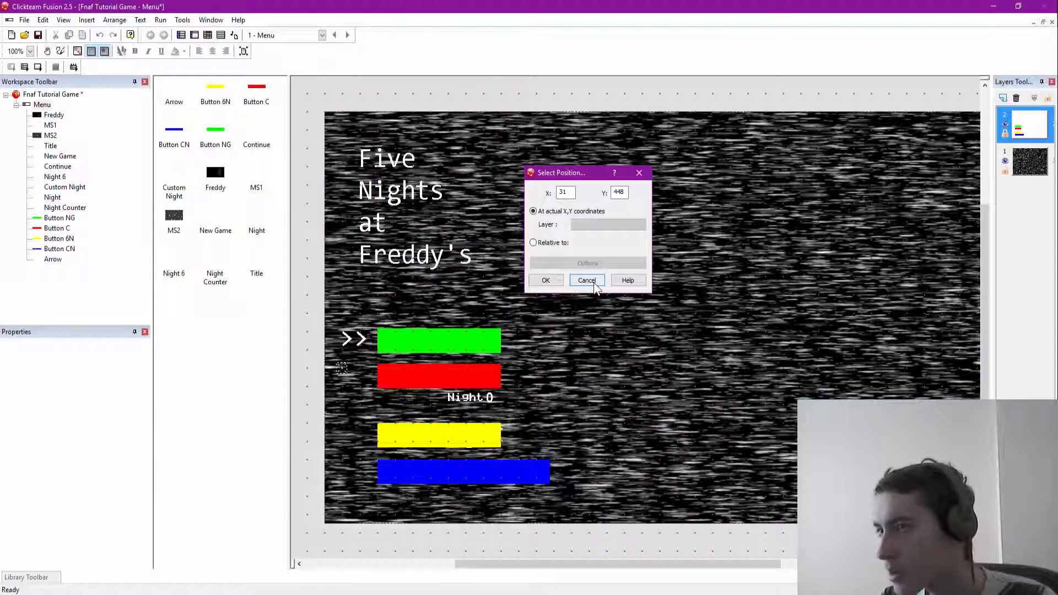
click(594, 282)
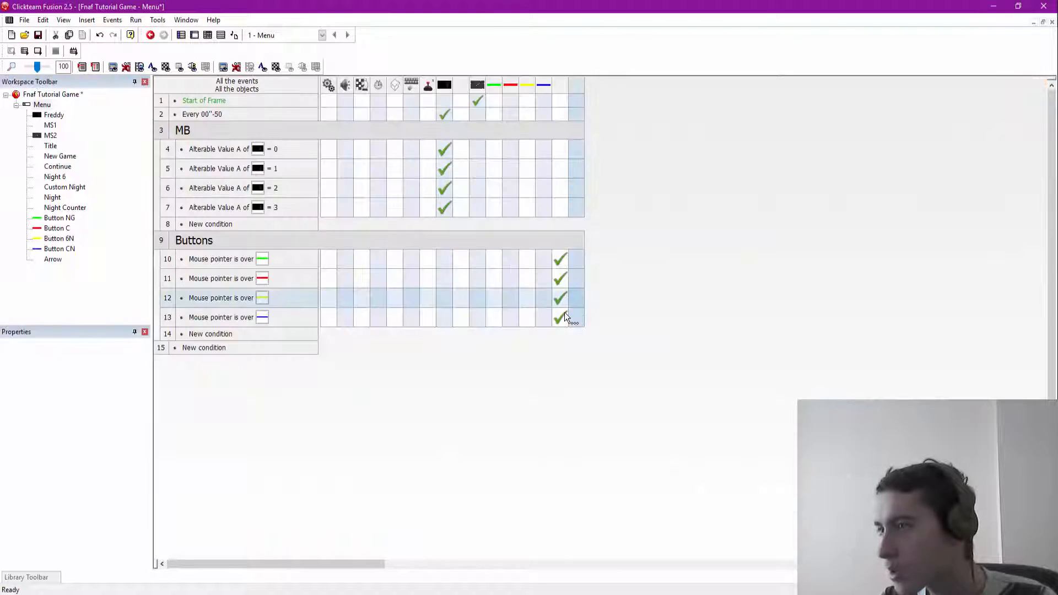
Step: Edit the Arrow position action of the Button CN hover event to actual coordinates X 35, Y 608
right_click(563, 319)
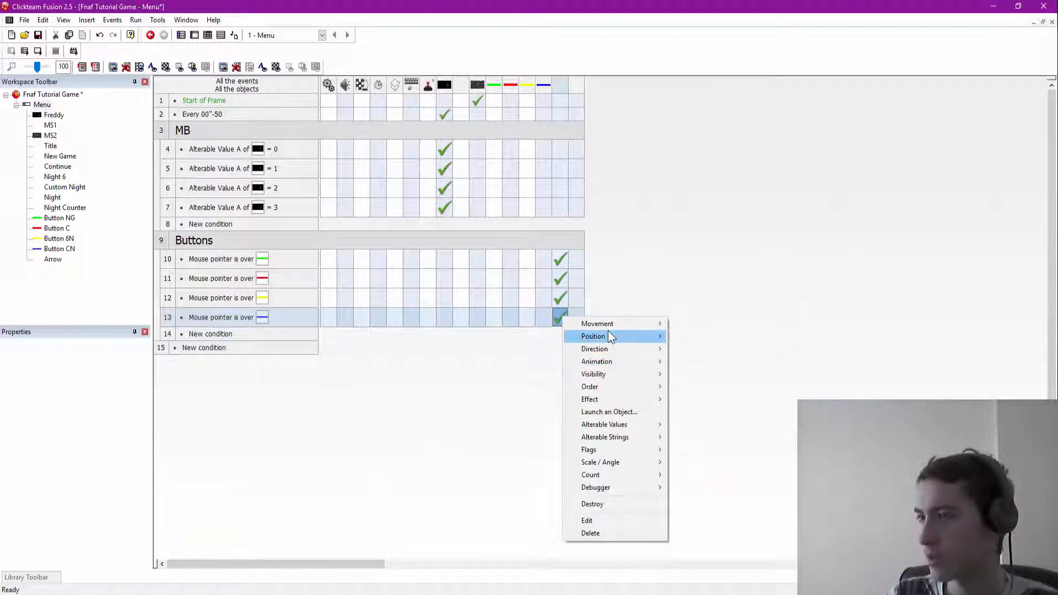
click(588, 520)
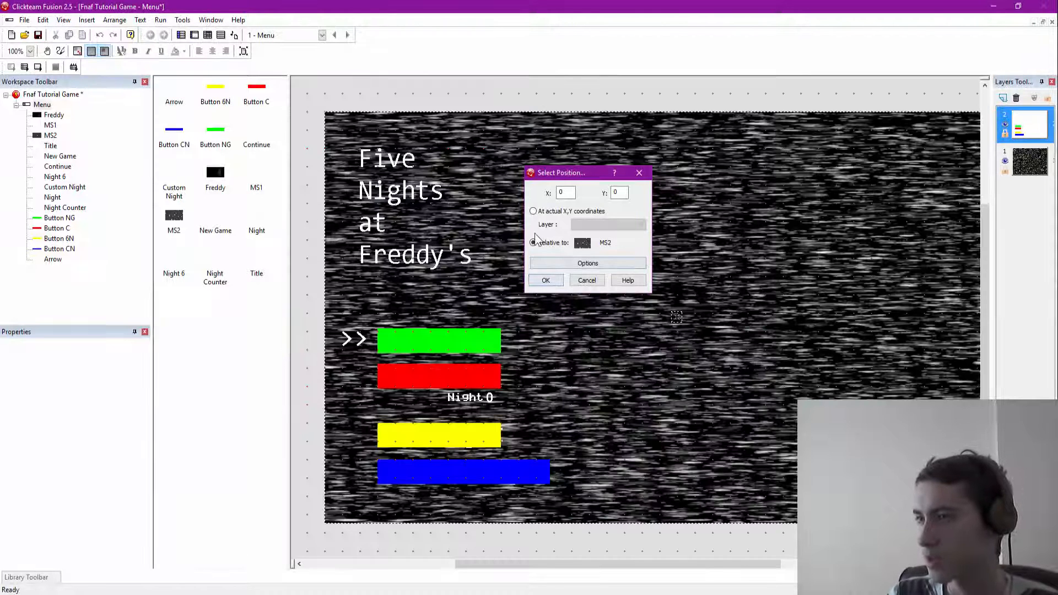
click(553, 212)
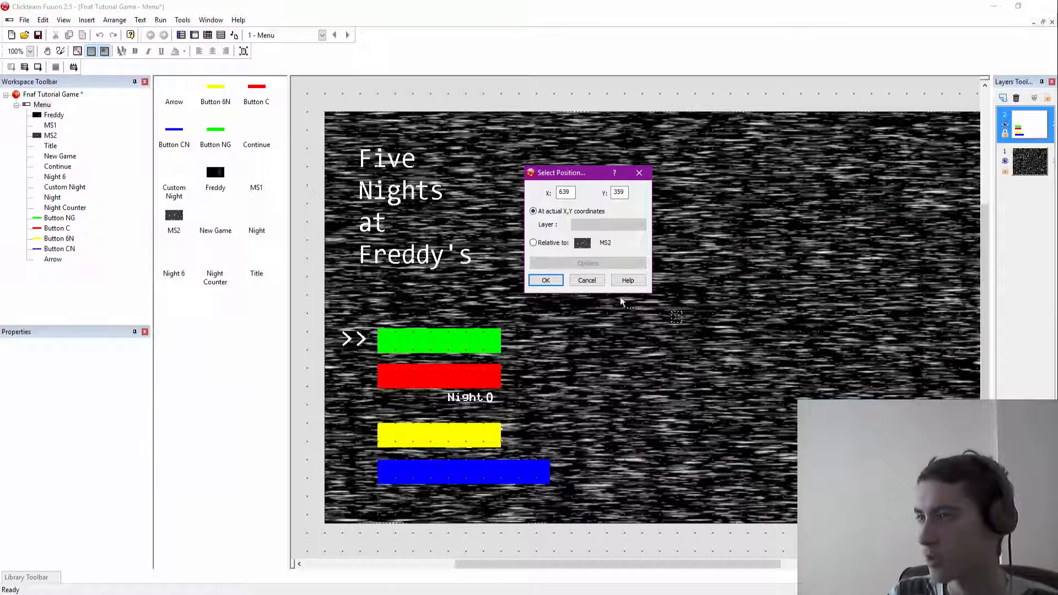
click(612, 342)
mouse_move(613, 341)
mouse_down()
mouse_move(494, 381)
mouse_move(361, 468)
mouse_move(344, 459)
mouse_up()
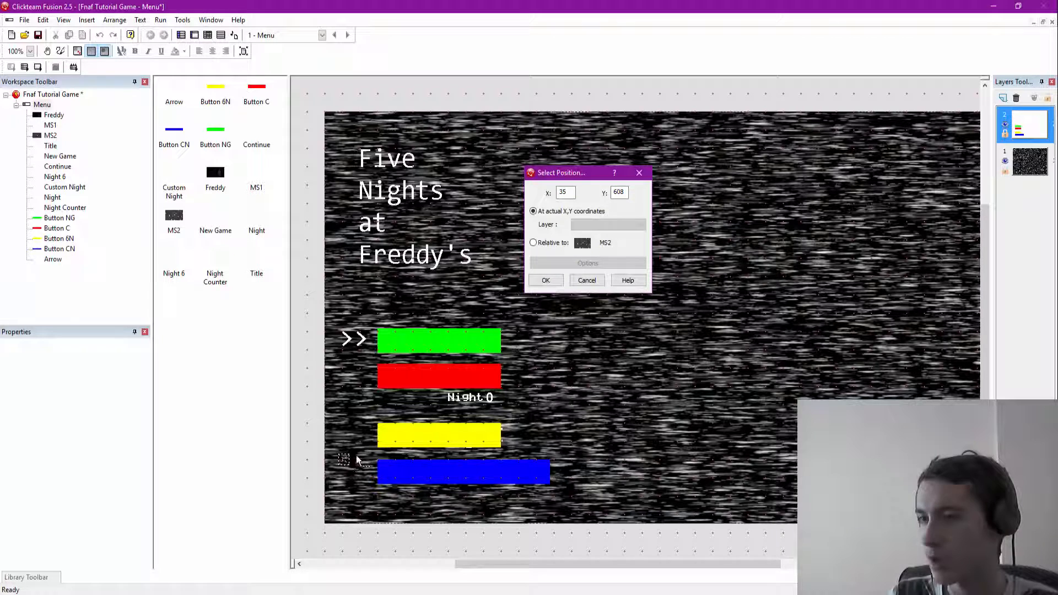
click(544, 282)
key(ctrl+e)
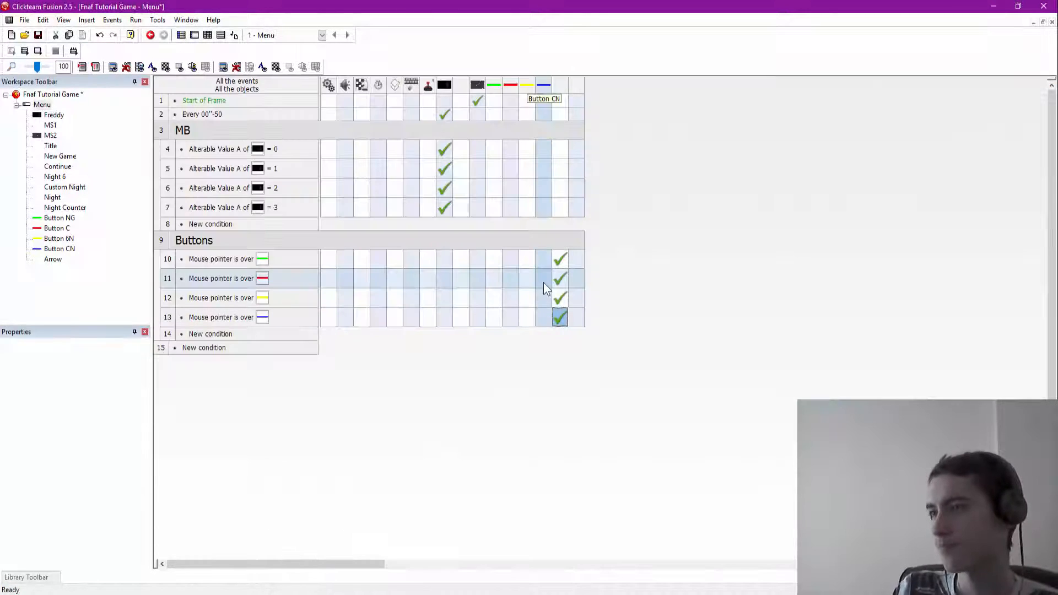
Step: Run the frame to test the arrow moving beside the hovered buttons, and close the test window
click(37, 52)
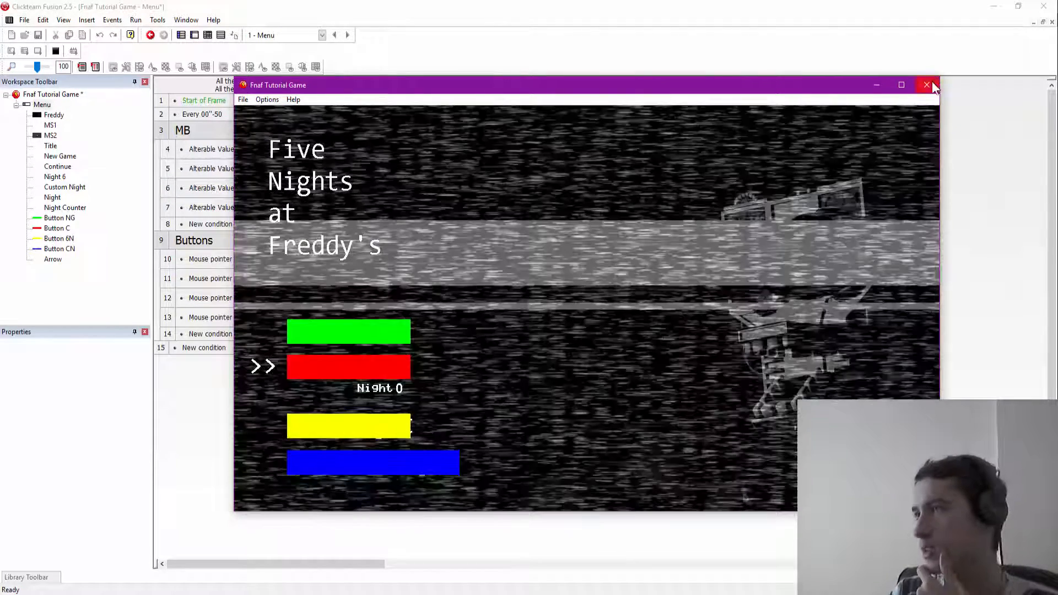
click(927, 85)
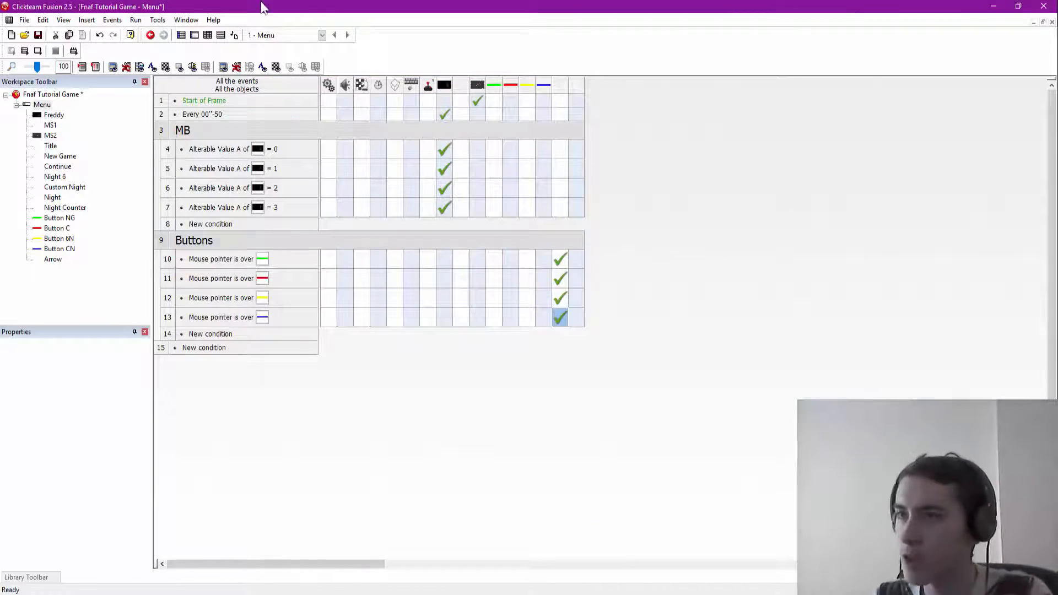
Step: In the frame editor, turn off Visible at start for Button NG and Button C, nudging Button C slightly down
click(194, 35)
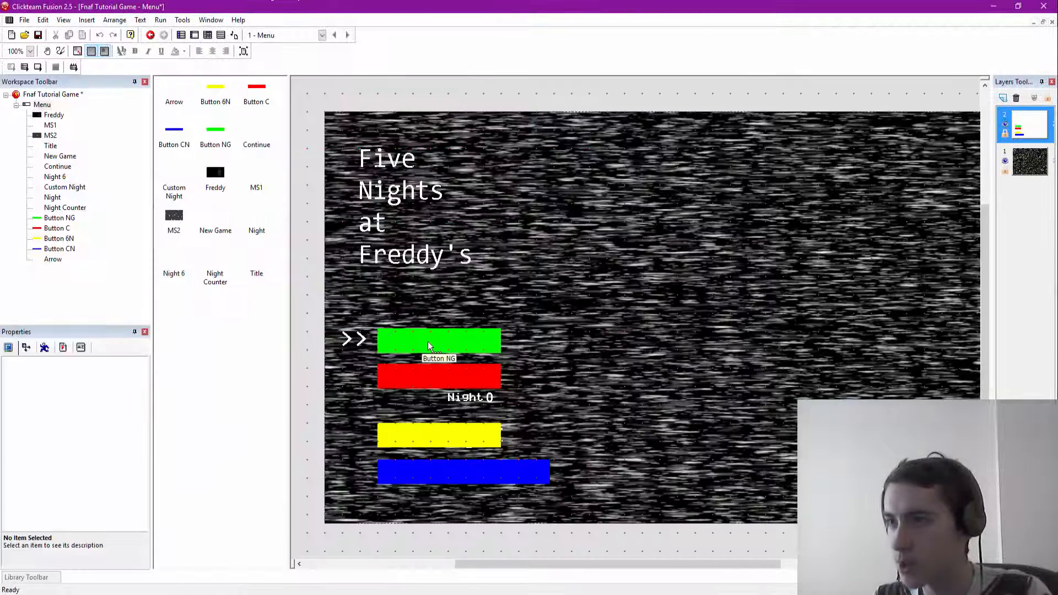
click(427, 341)
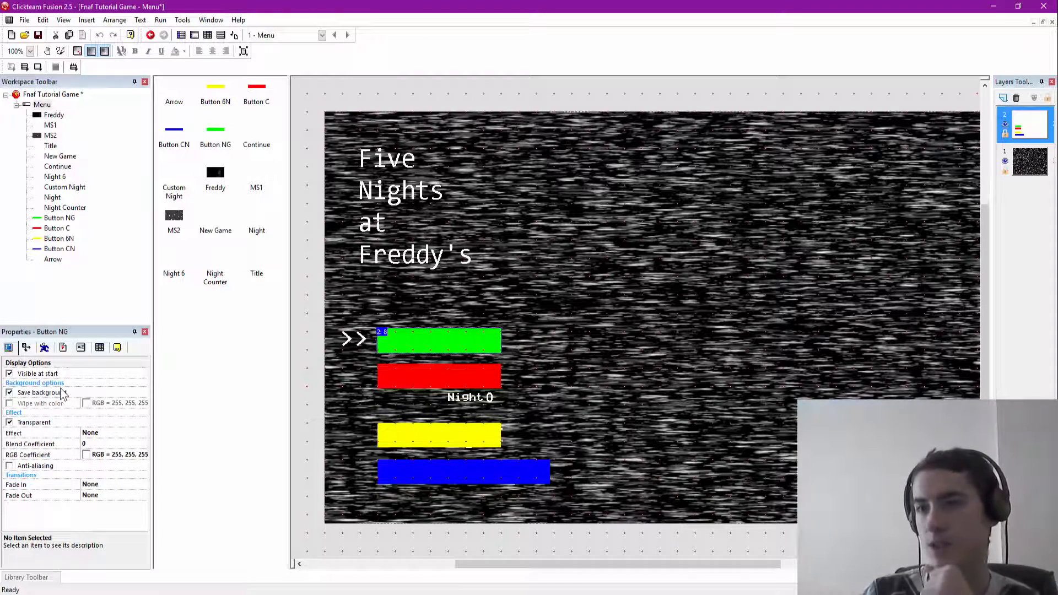
click(9, 375)
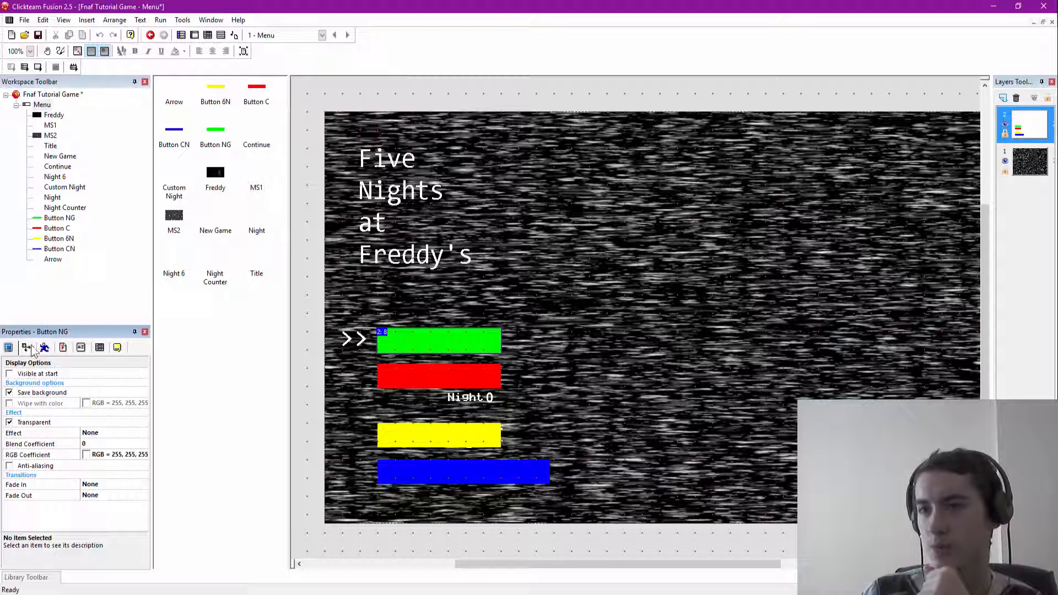
click(422, 372)
drag(418, 372, 418, 377)
click(9, 373)
click(9, 374)
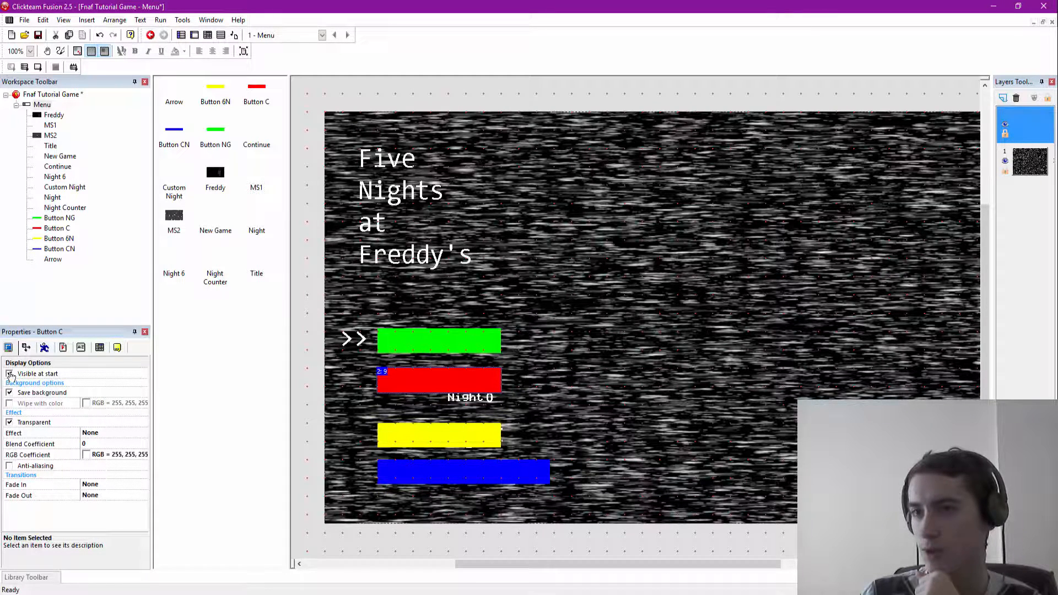
Step: Turn off Visible at start for Button 6N and Button CN, and test the frame with the coloured buttons hidden
click(417, 439)
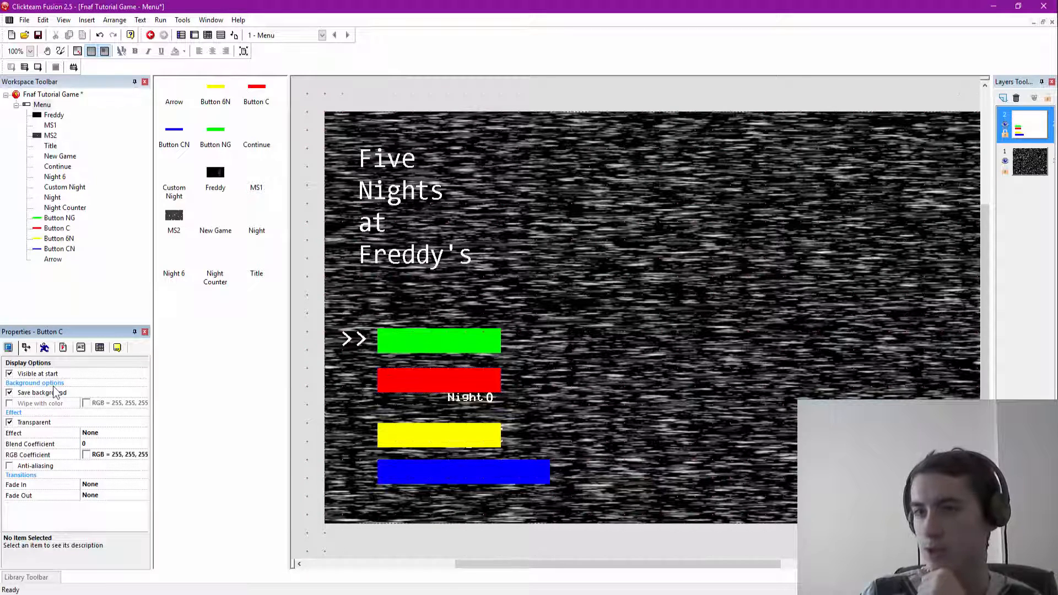
click(10, 376)
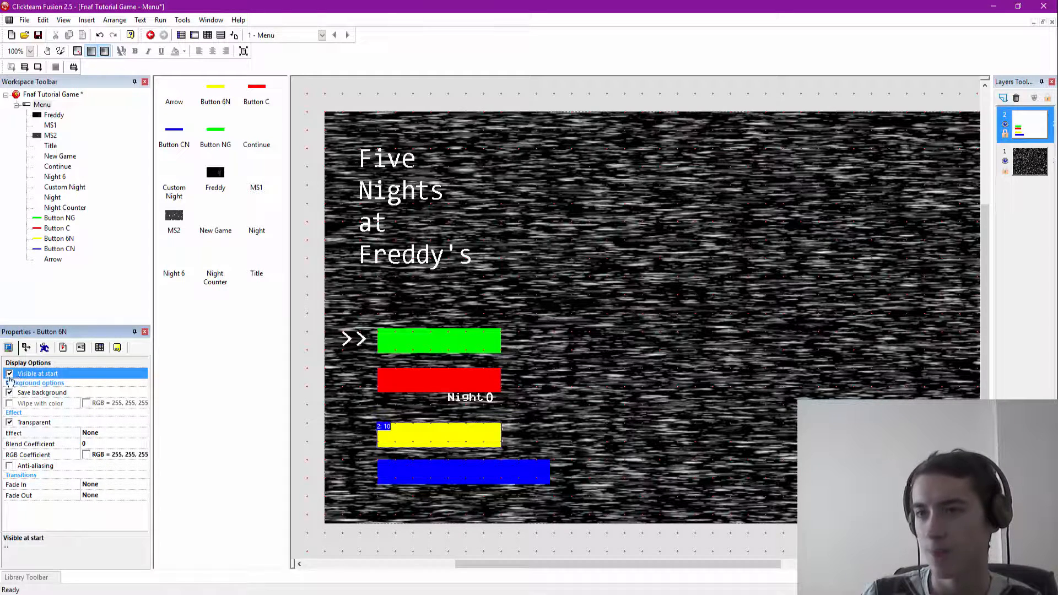
click(478, 476)
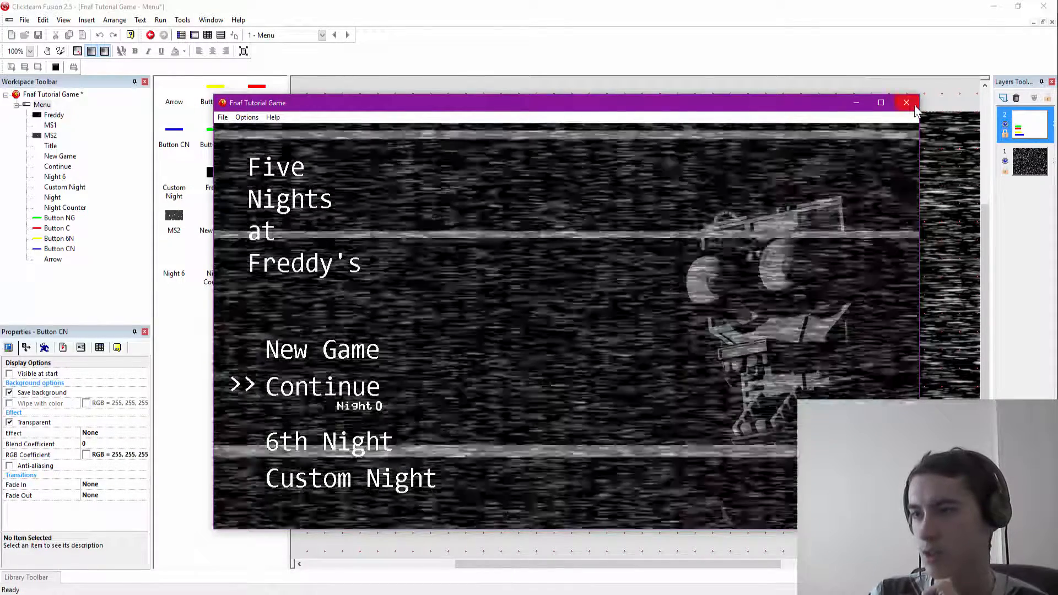
click(906, 103)
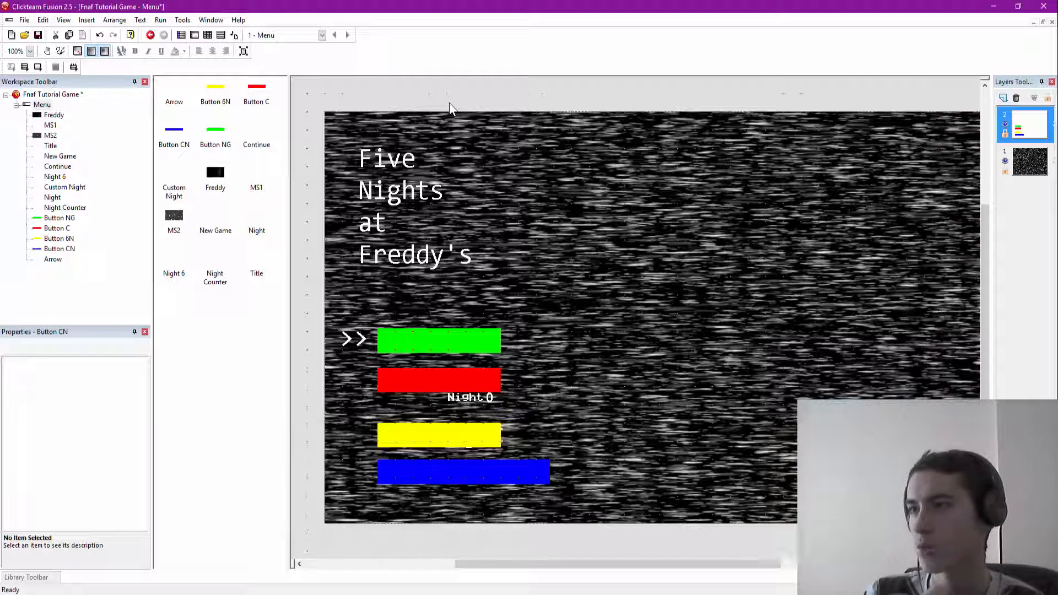
Step: Collapse the MB and Buttons event groups in the event editor
click(212, 37)
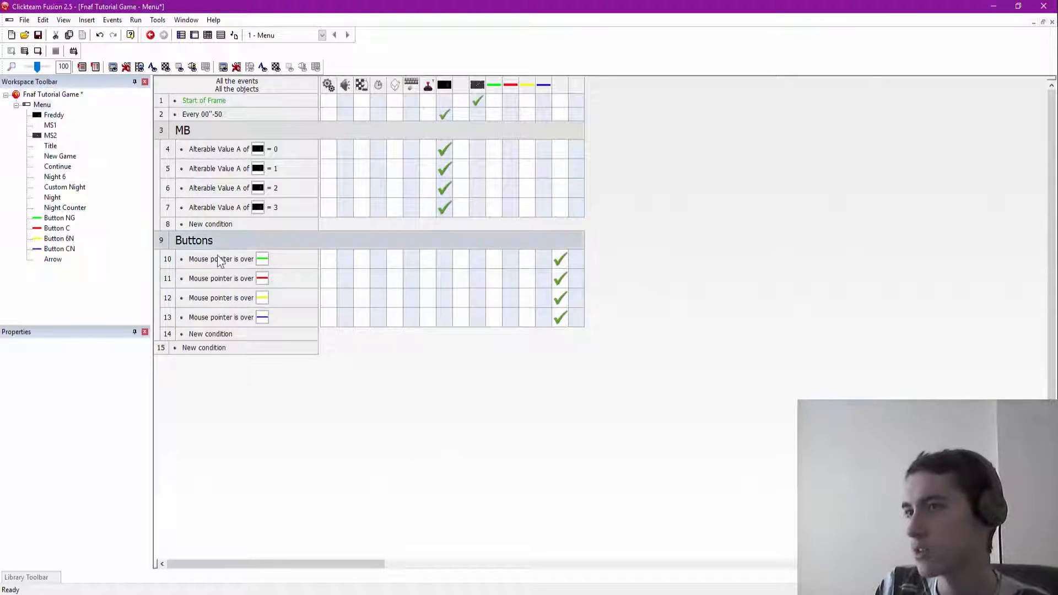
right_click(213, 130)
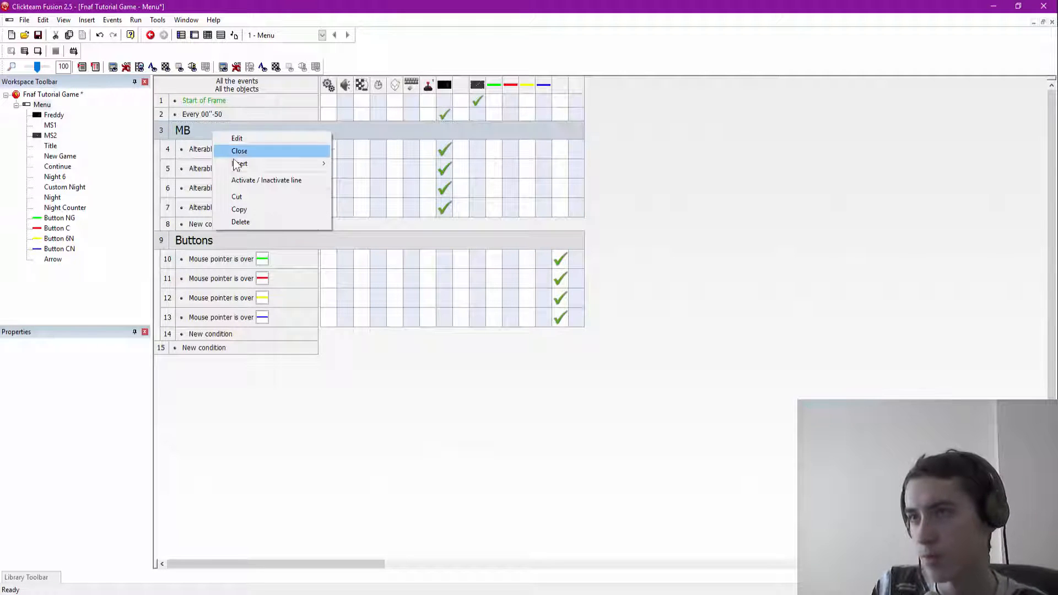
click(239, 152)
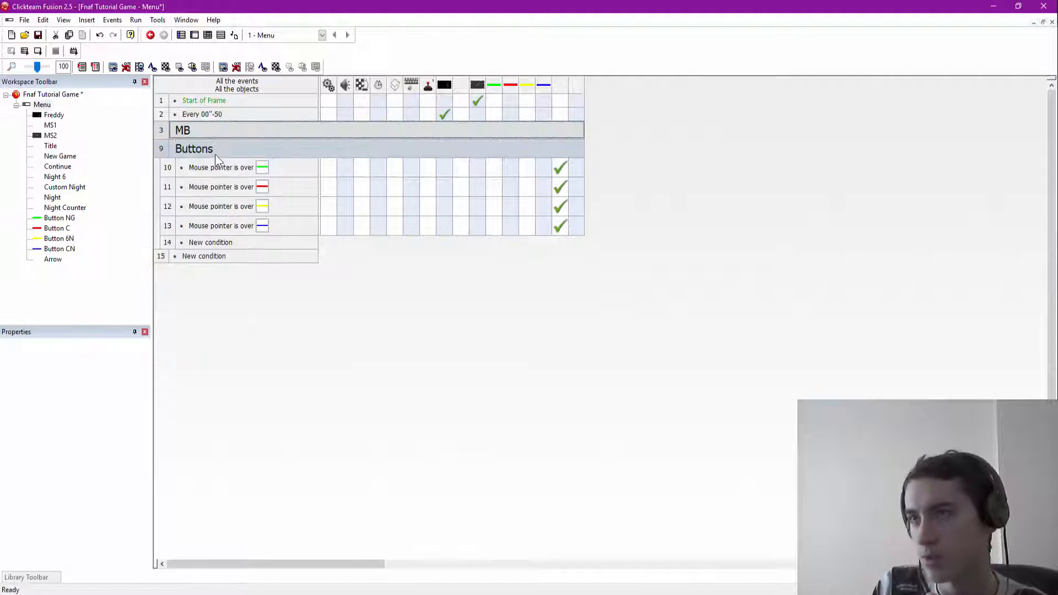
right_click(212, 150)
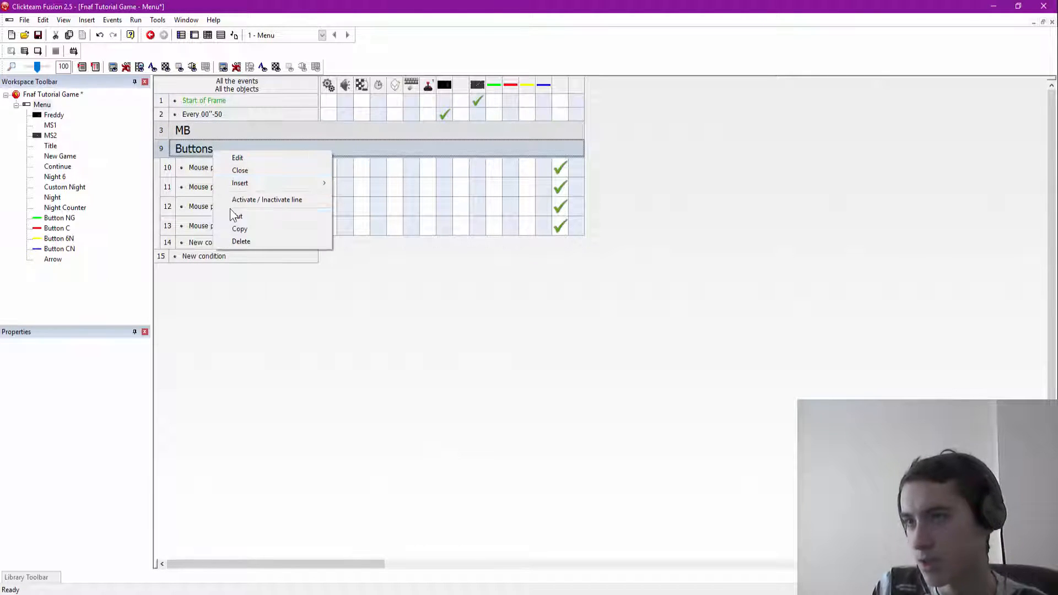
click(242, 172)
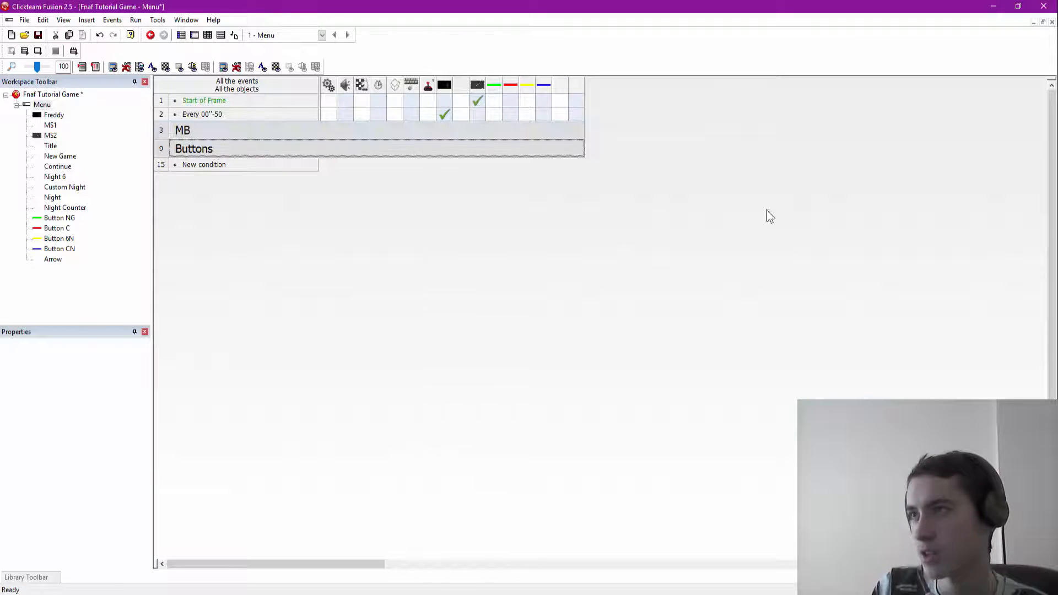
Step: Try a Start of Frame action that sets the Night Counter to 1, and delete that action
click(576, 100)
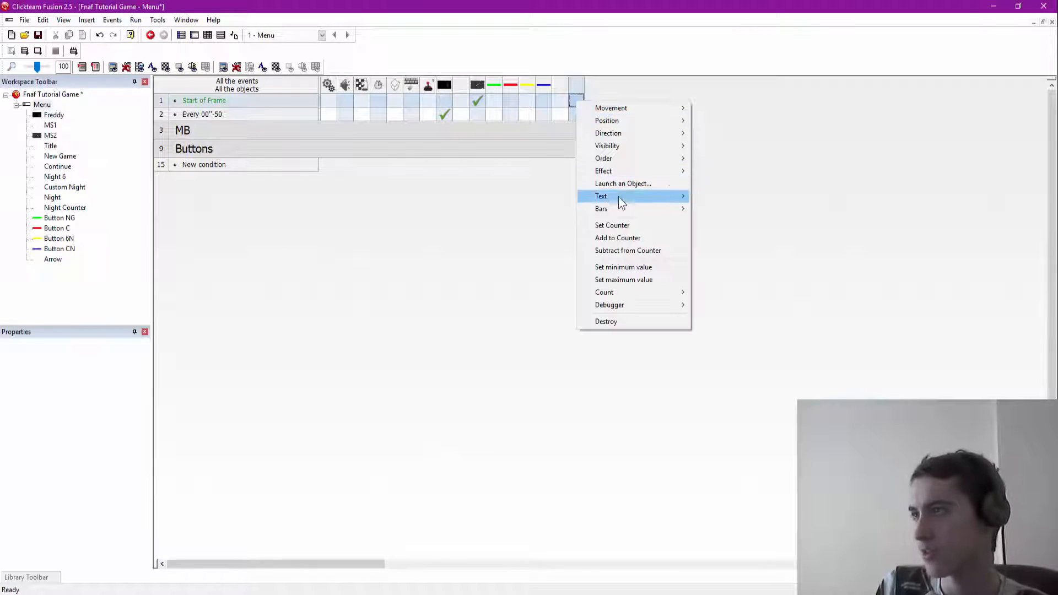
click(606, 223)
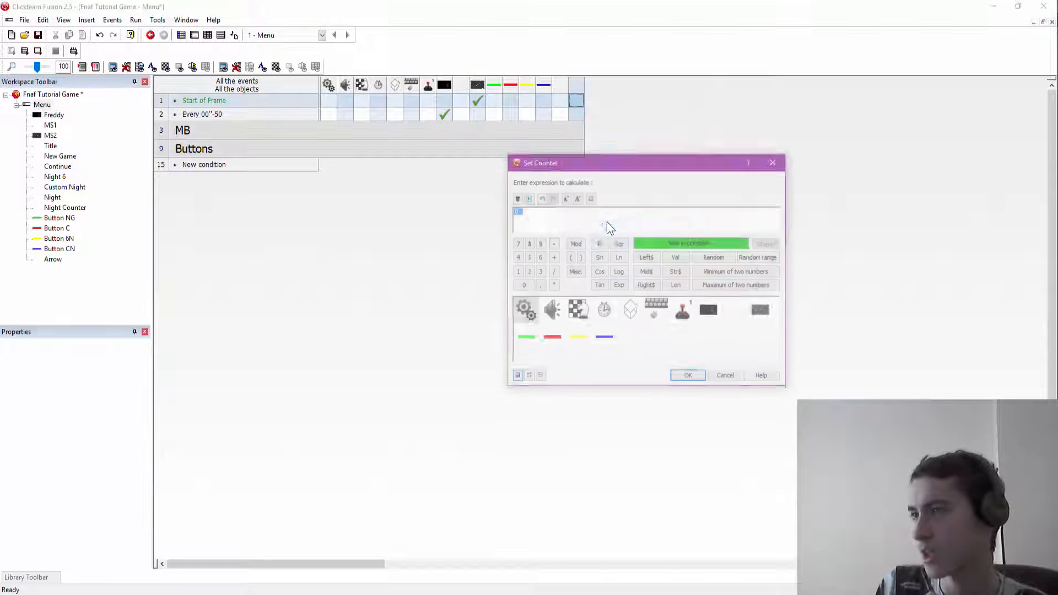
text(1)
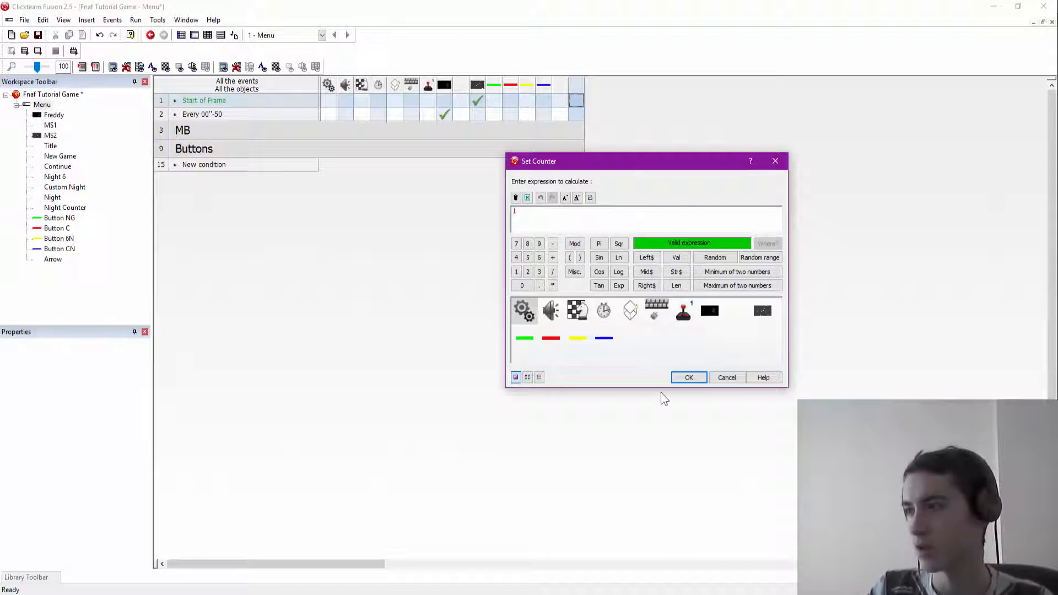
click(690, 378)
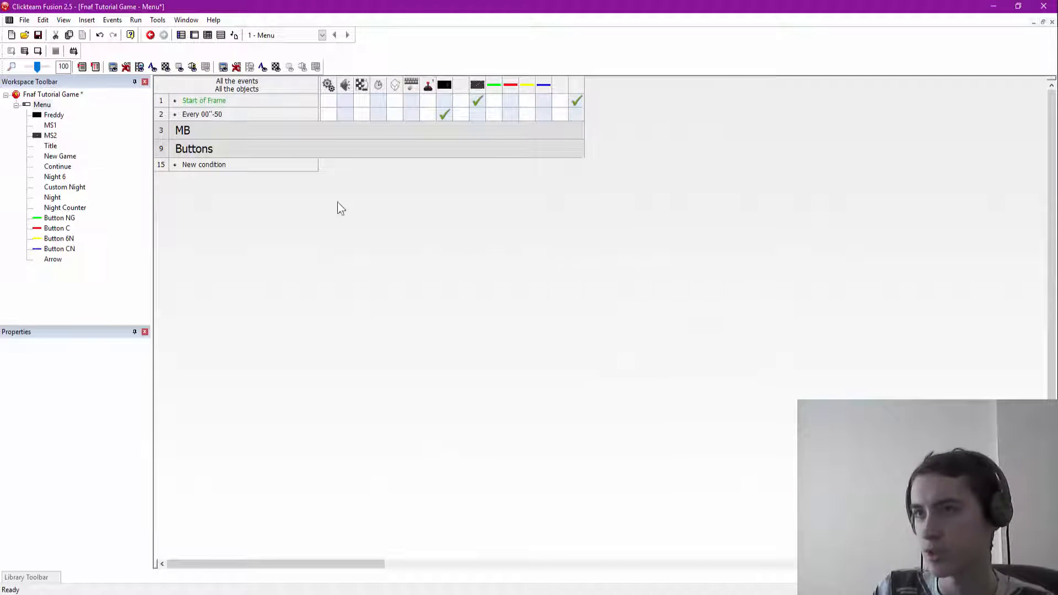
click(576, 102)
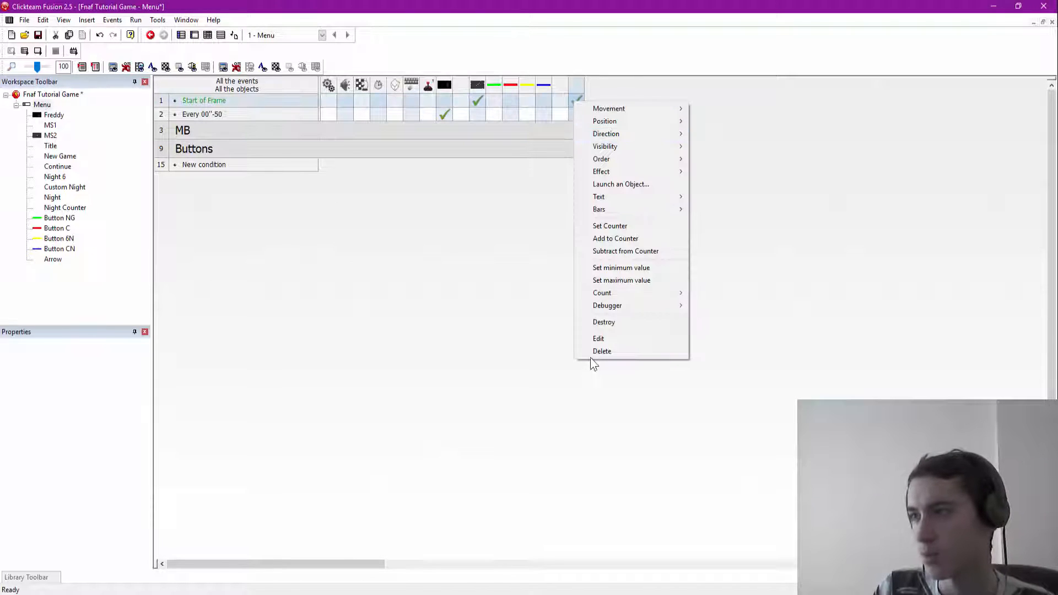
click(593, 354)
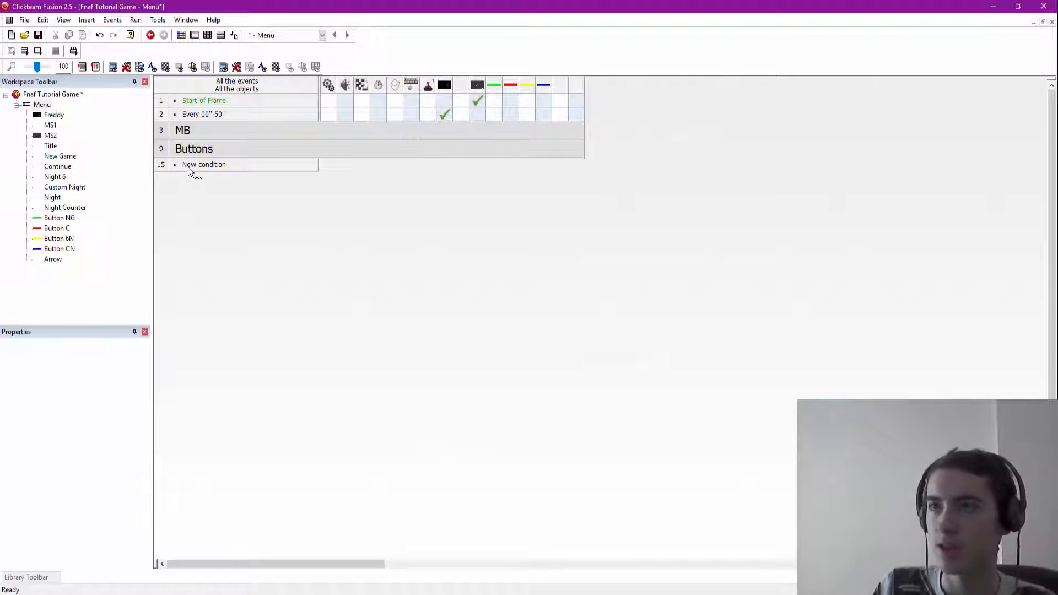
Step: Insert a group of events titled ButtonsVisible? below the Buttons group
right_click(159, 167)
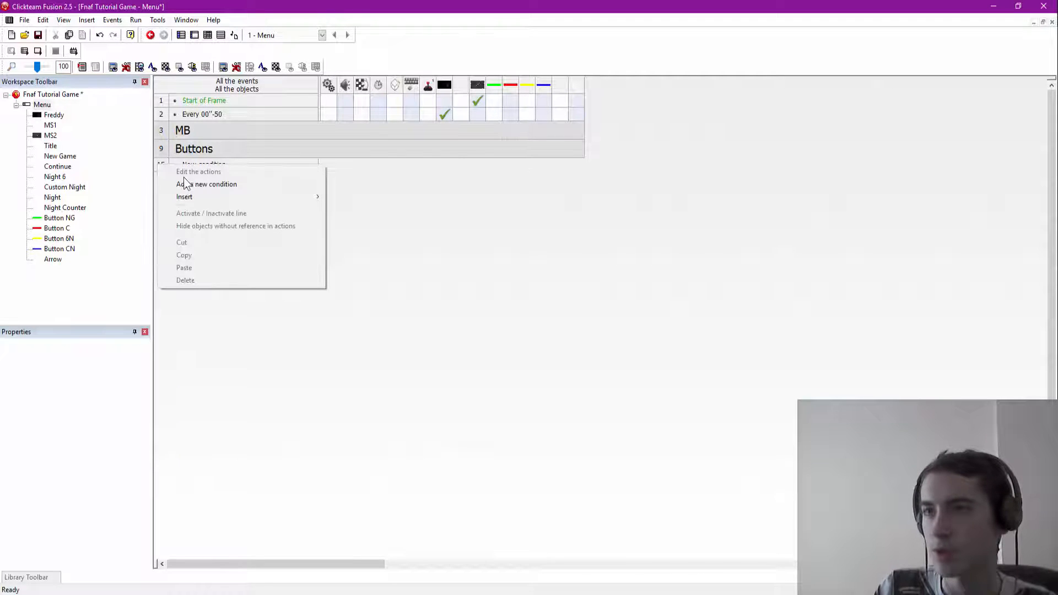
mouse_move(188, 195)
click(361, 223)
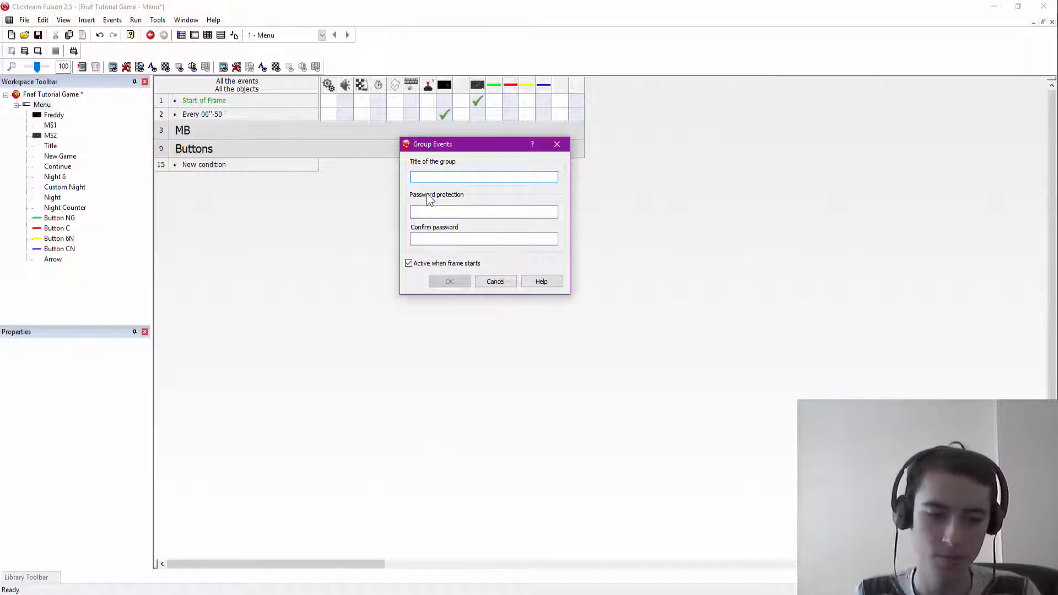
text(ButtonsVisible?)
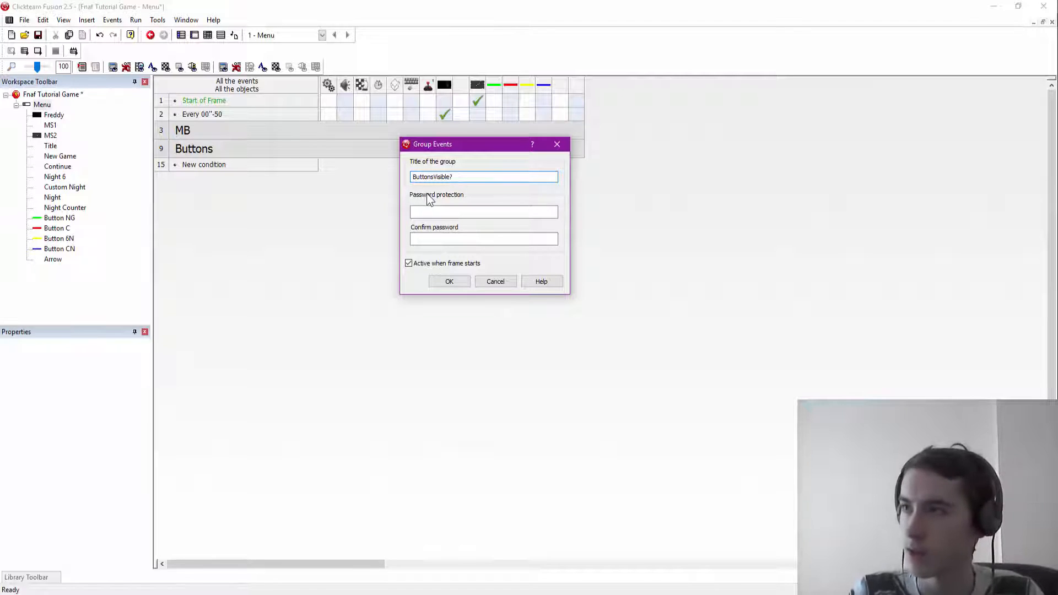
key(Return)
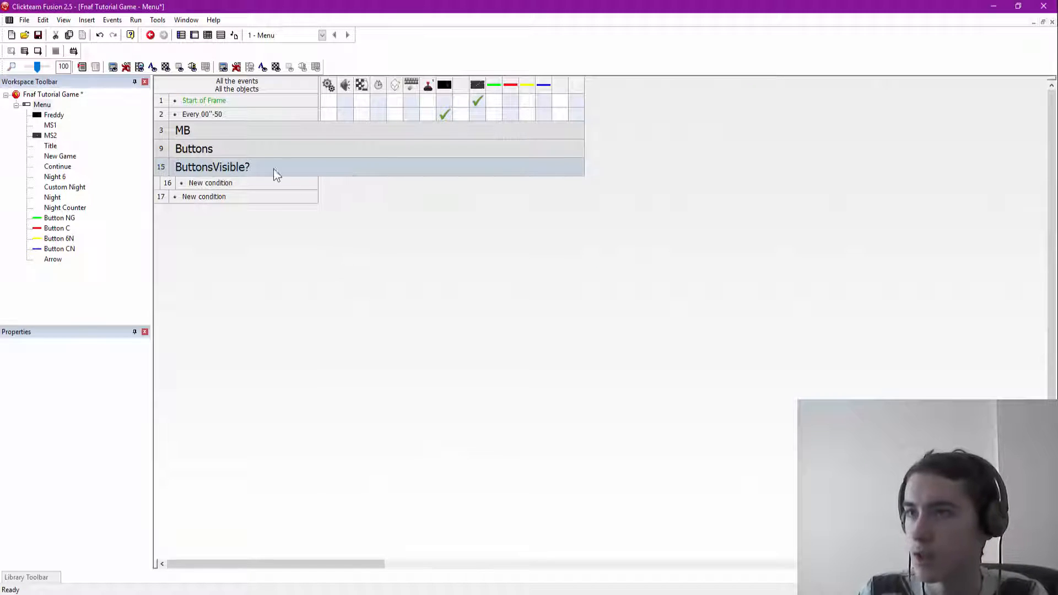
click(210, 183)
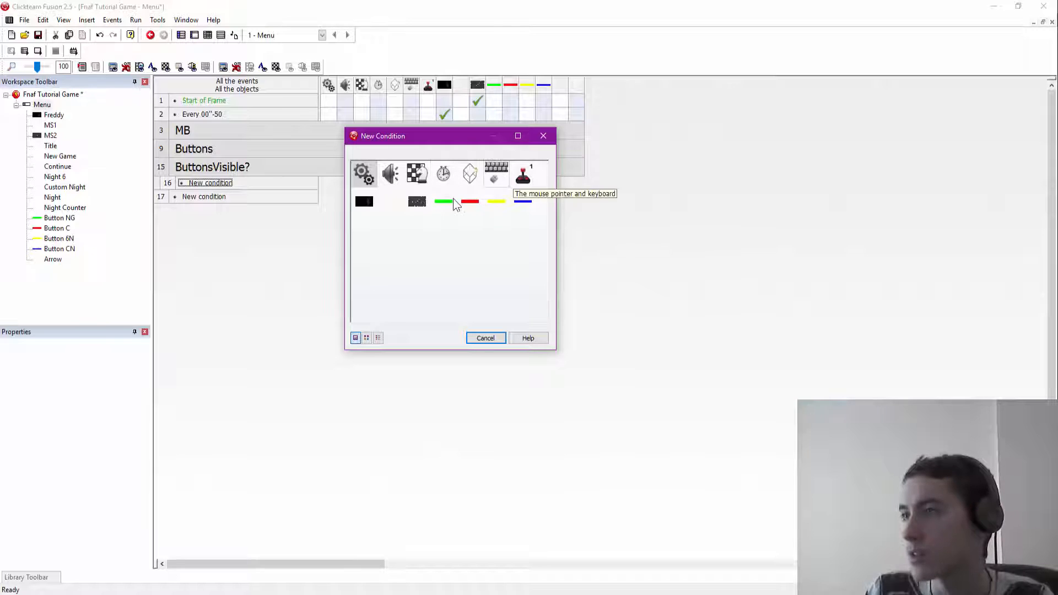
click(394, 230)
mouse_move(499, 314)
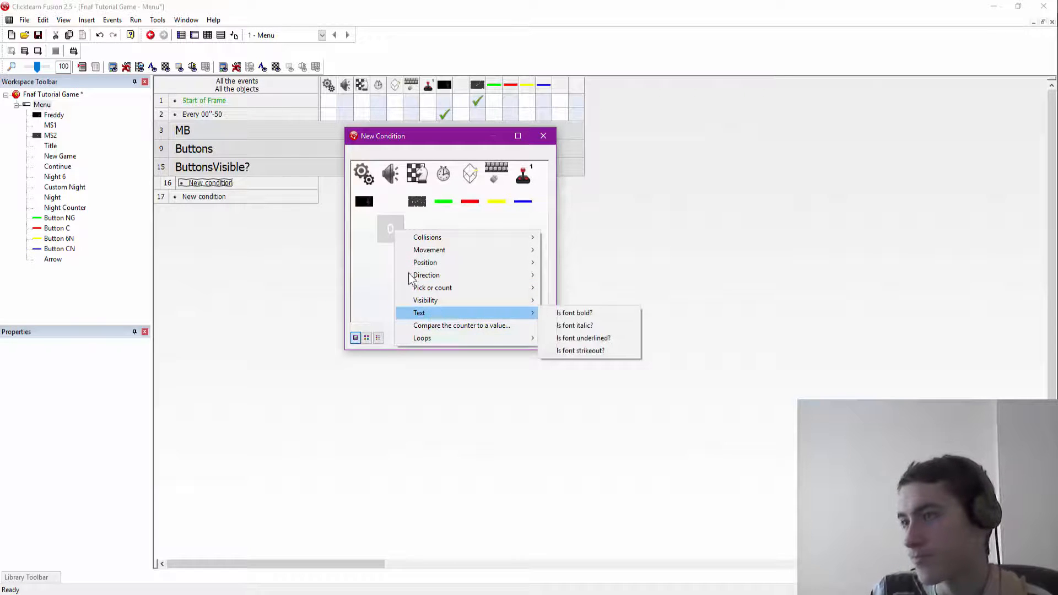
click(440, 325)
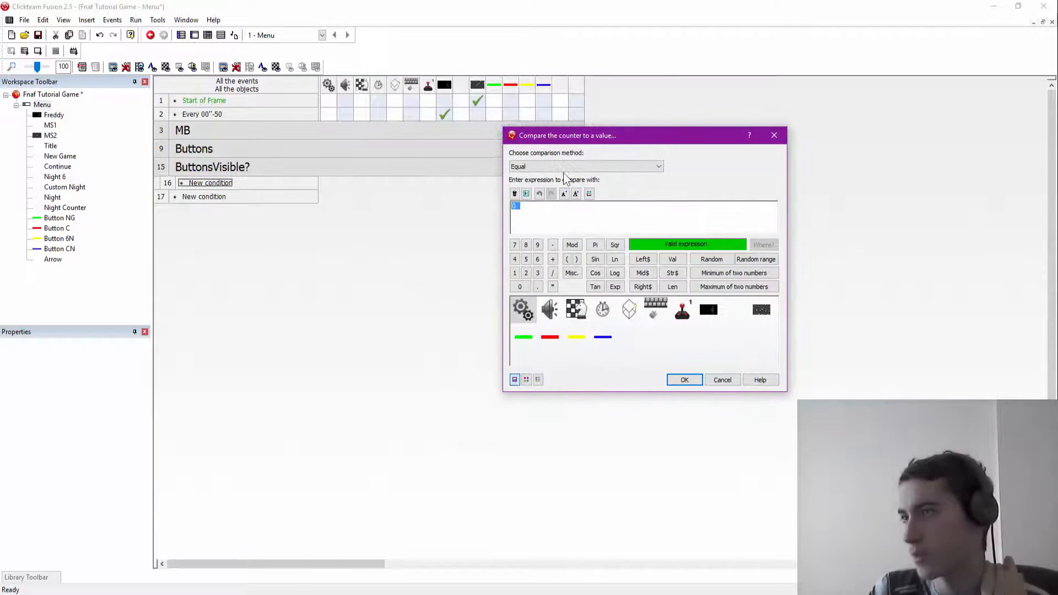
click(561, 167)
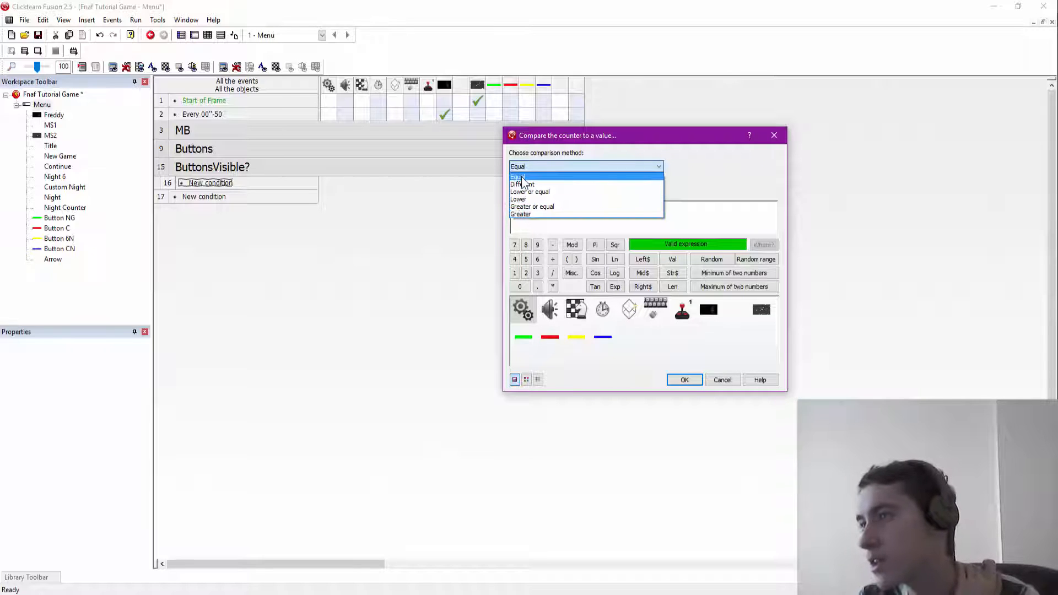
click(552, 207)
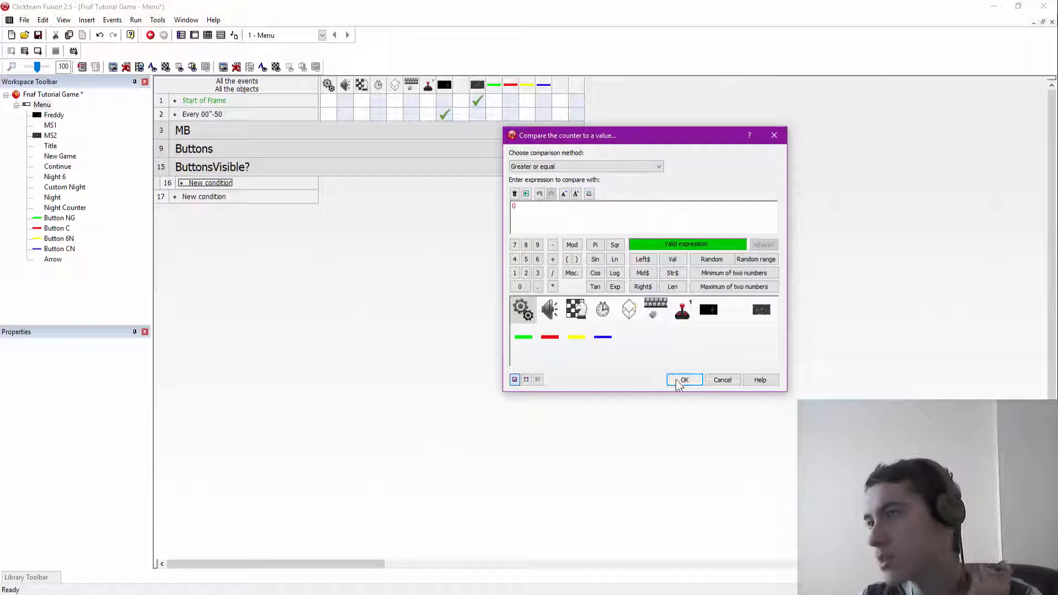
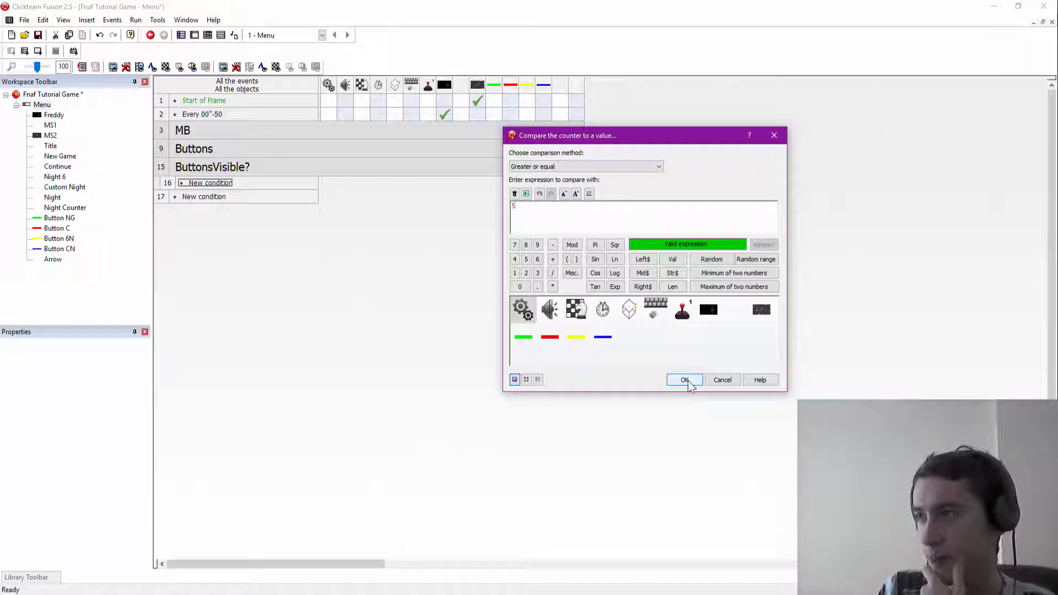
click(722, 381)
Step: Delete the ButtonsVisible? event group
right_click(211, 171)
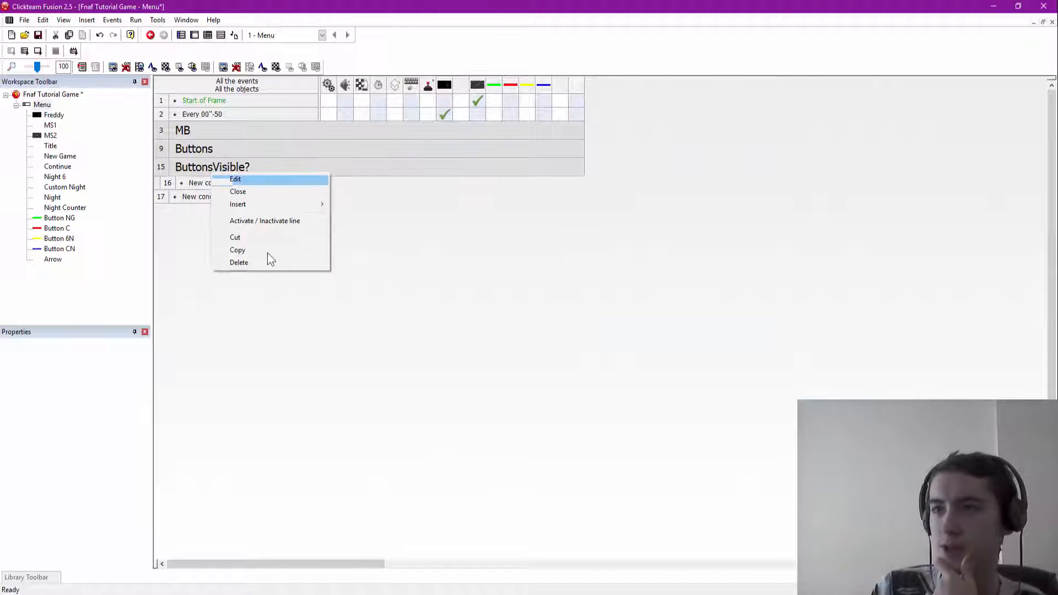
click(260, 262)
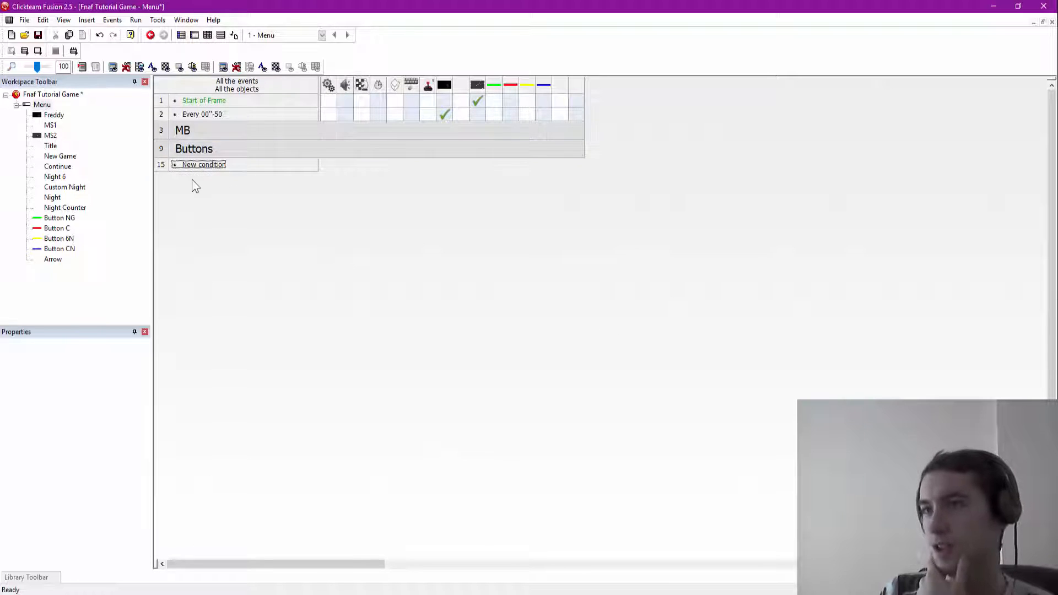
double_click(196, 163)
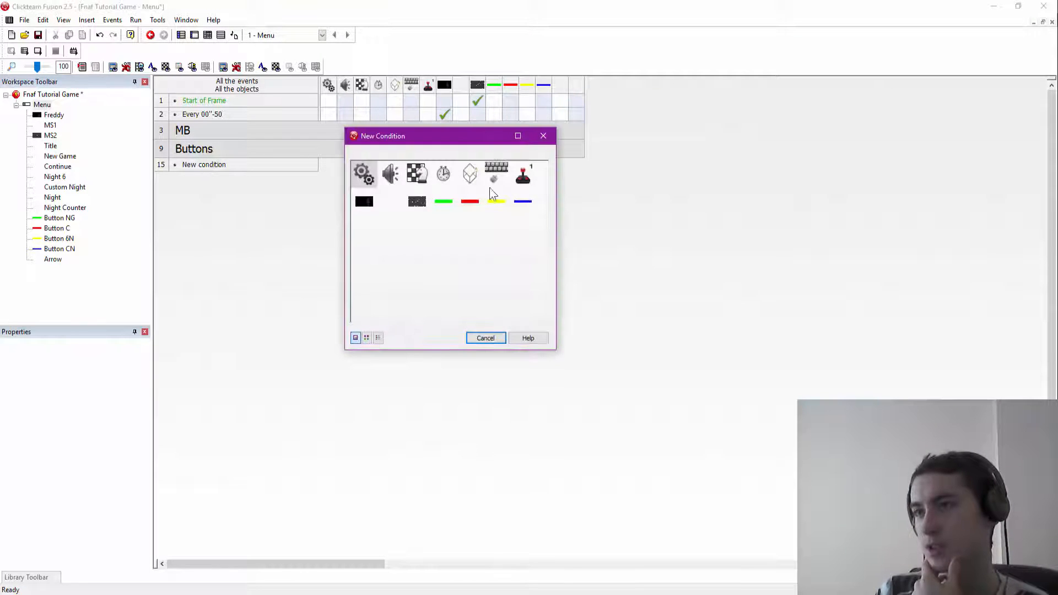
click(485, 338)
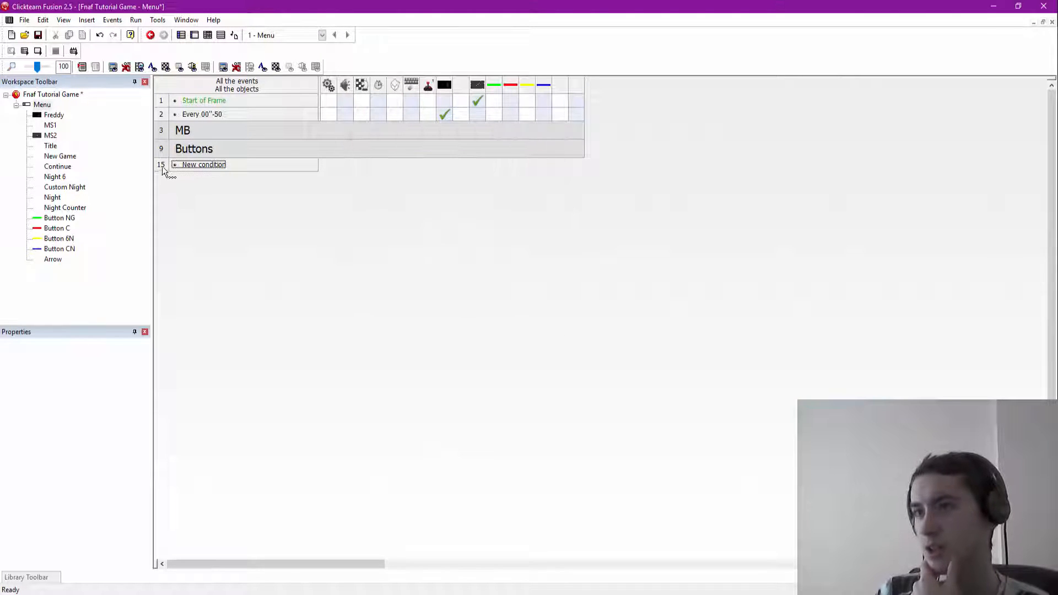
Step: Insert a group of events titled ButtonClicked? below the Buttons group
right_click(162, 167)
mouse_move(207, 202)
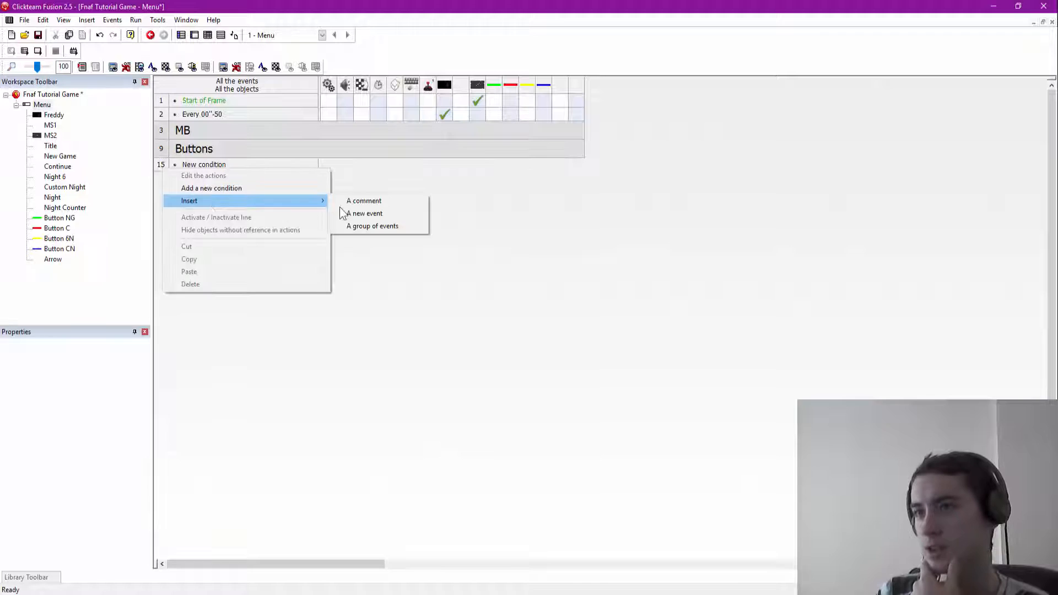
click(397, 228)
text(Bu)
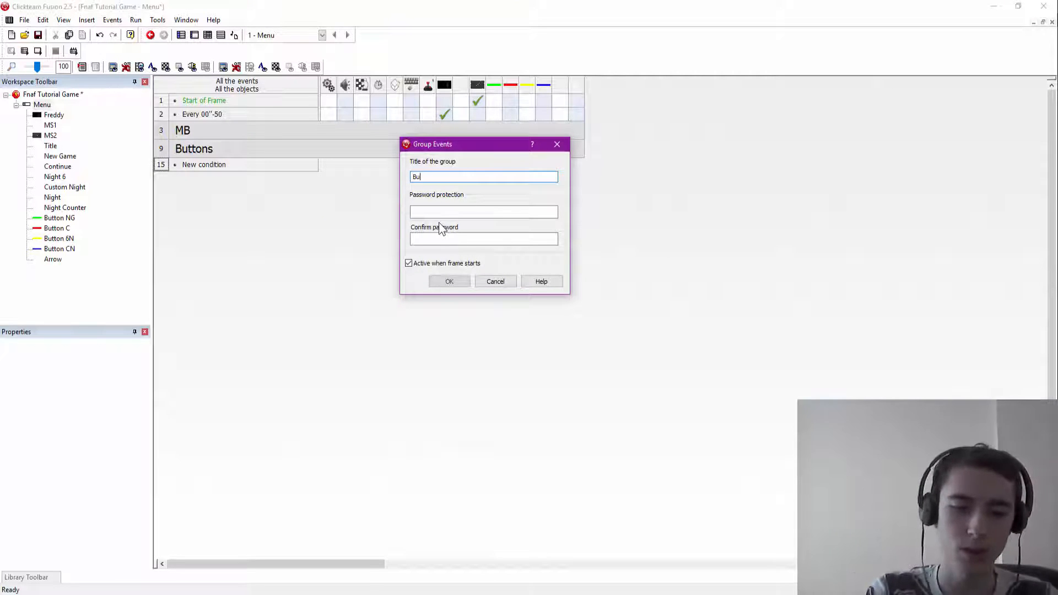
text(ttonClicked?)
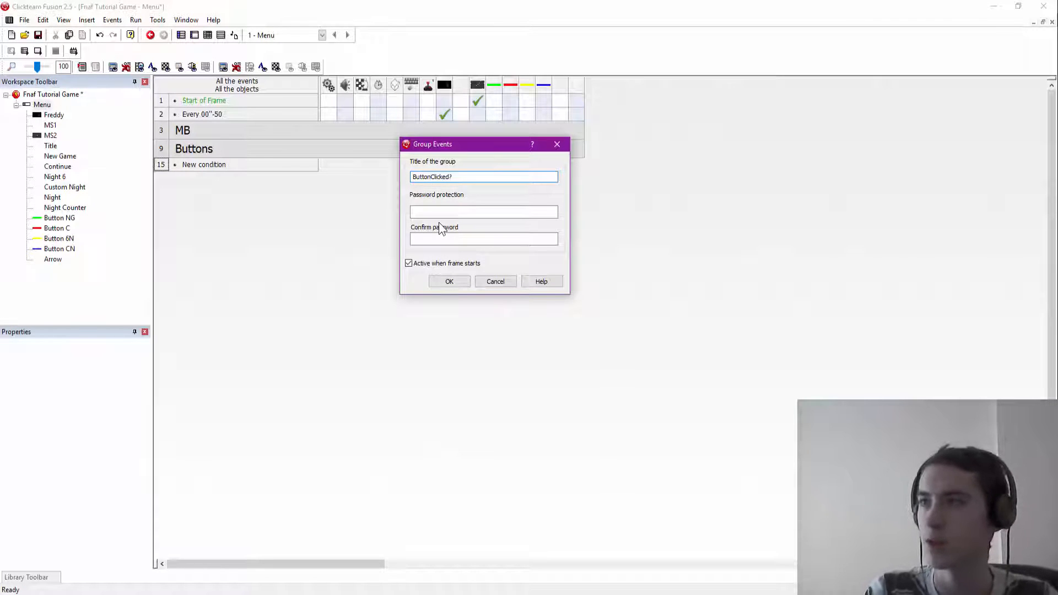
key(Return)
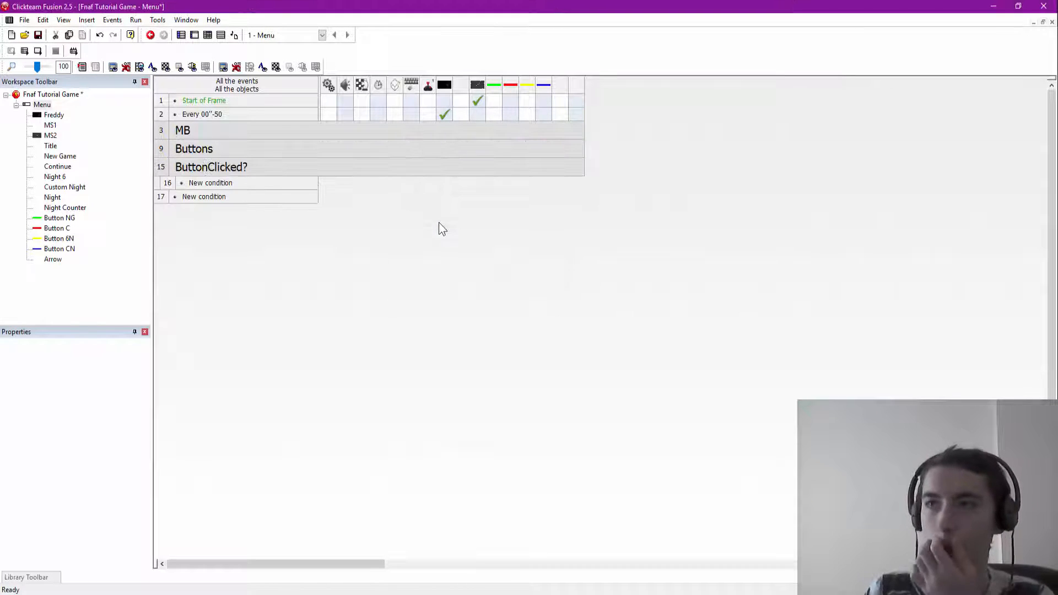
Step: Add a condition in the ButtonClicked? group for a single left click on the green Button NG object
double_click(207, 184)
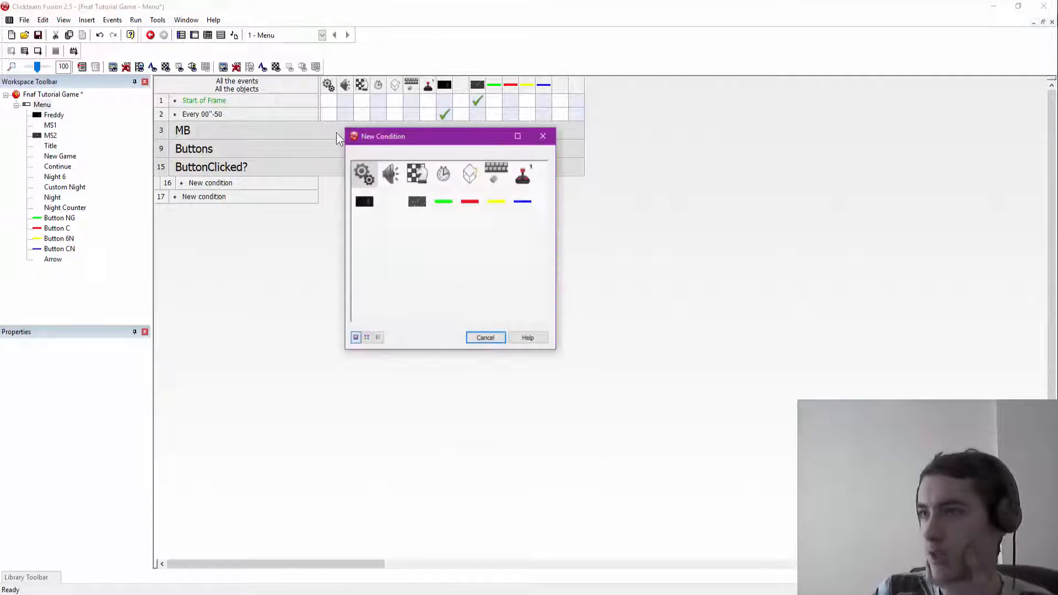
click(492, 174)
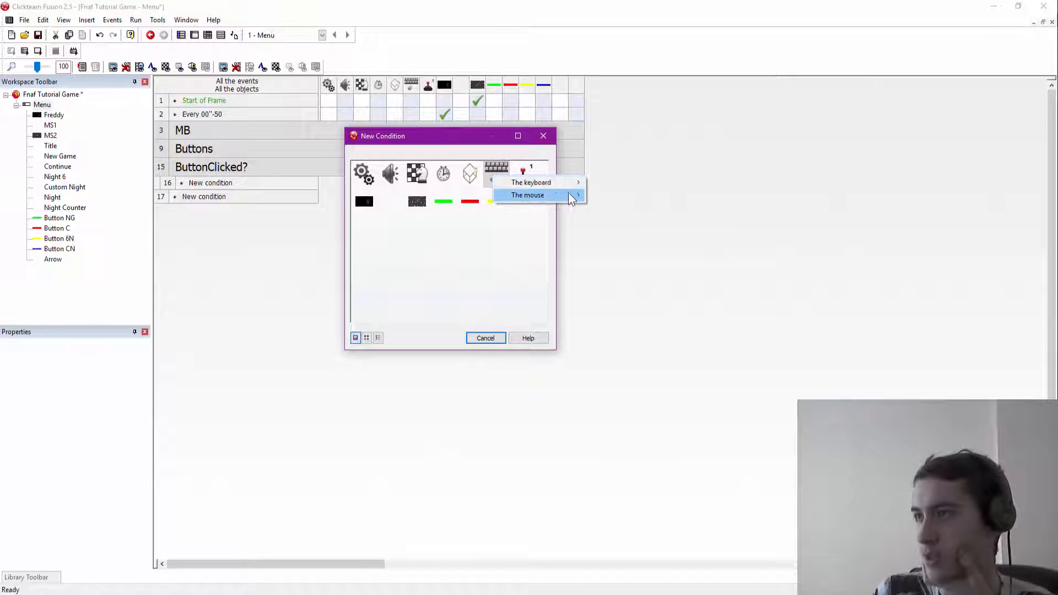
mouse_move(568, 194)
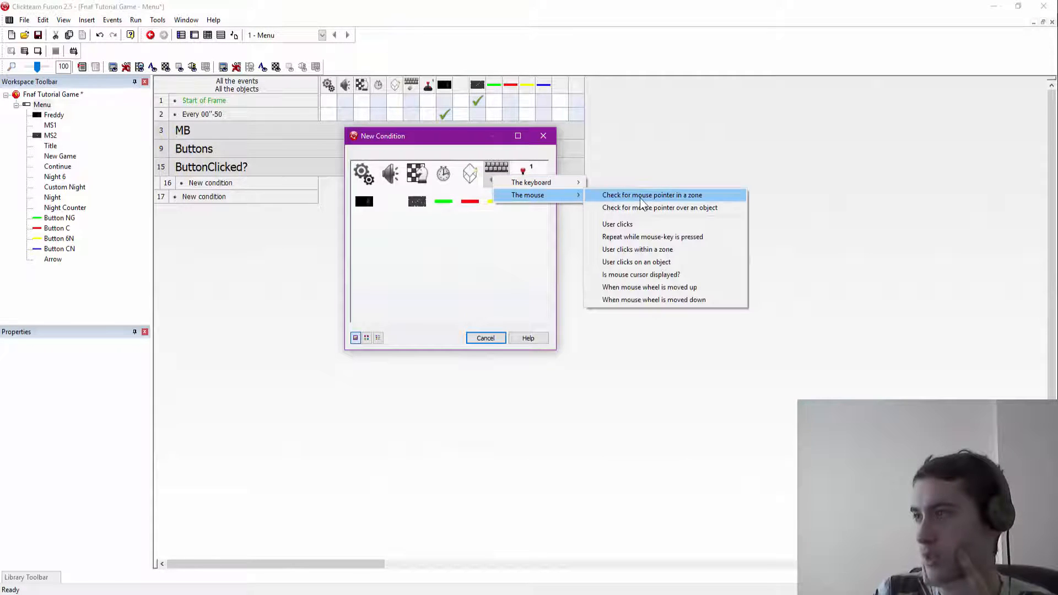
click(630, 263)
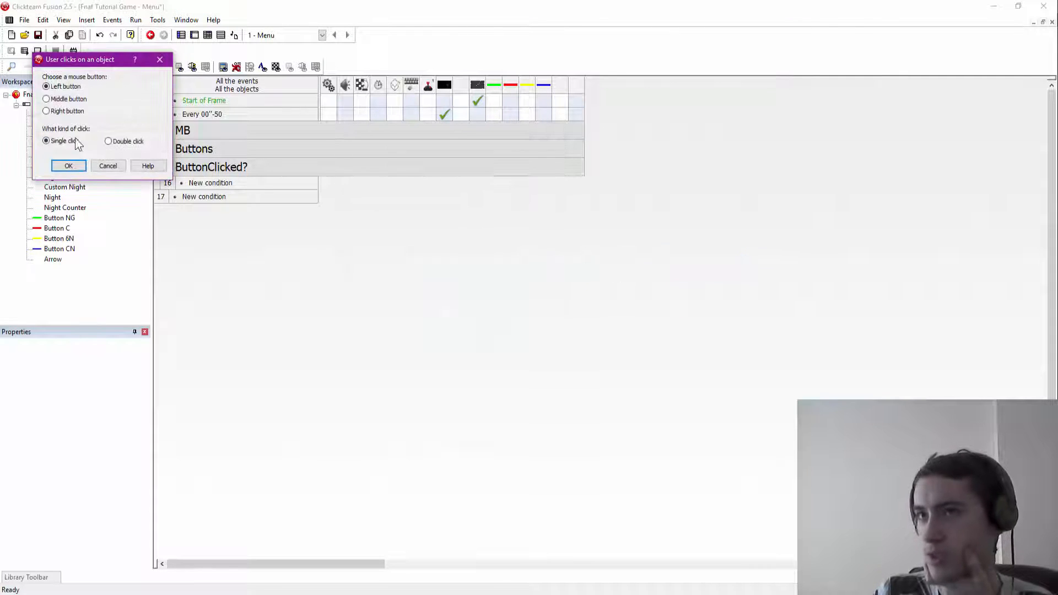
click(63, 168)
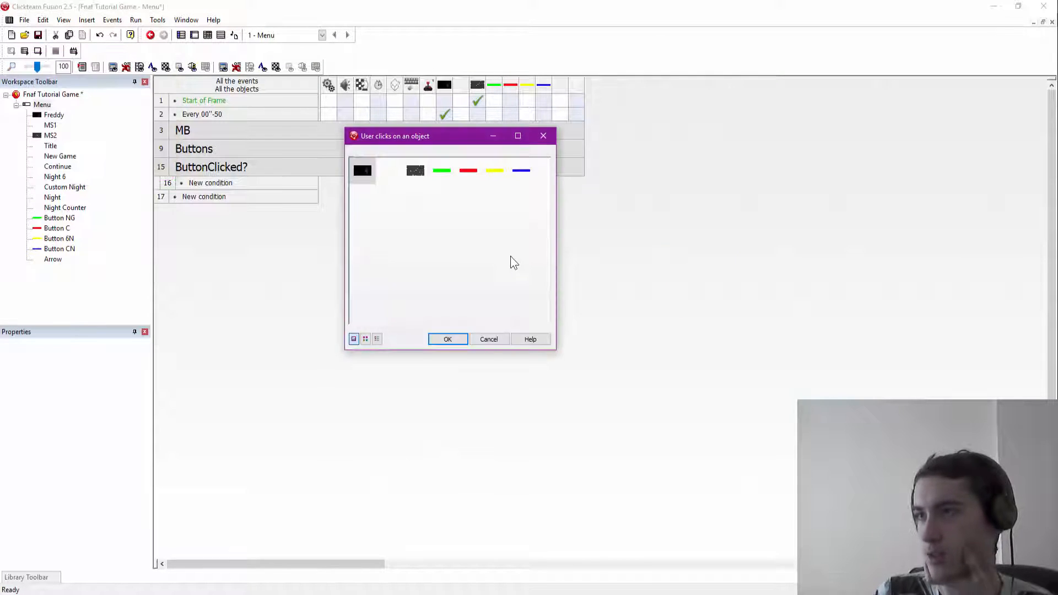
click(439, 173)
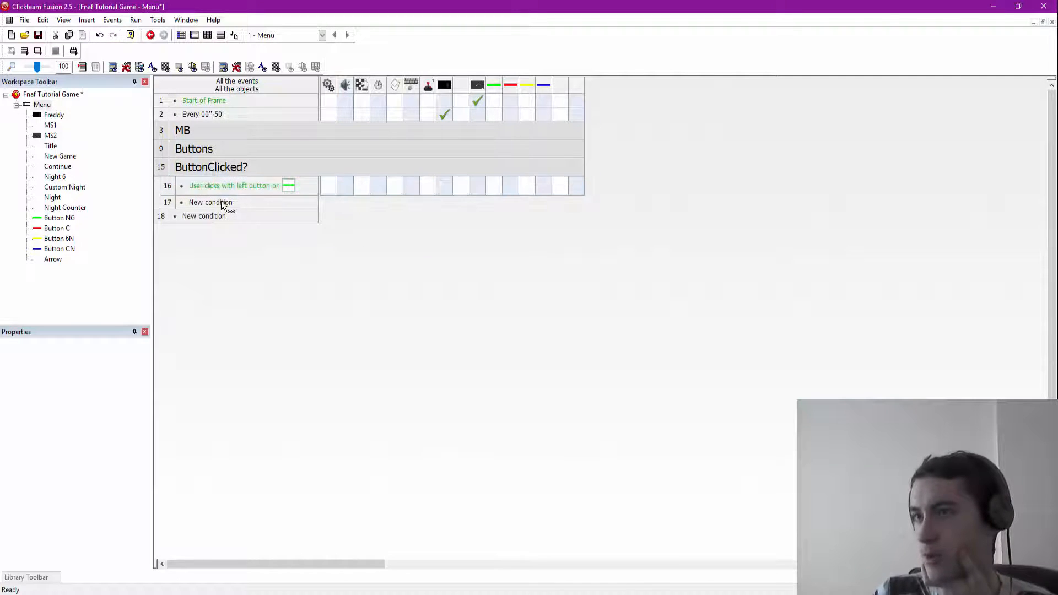
Step: Duplicate the Button NG click event three times within the ButtonClicked? group
click(207, 203)
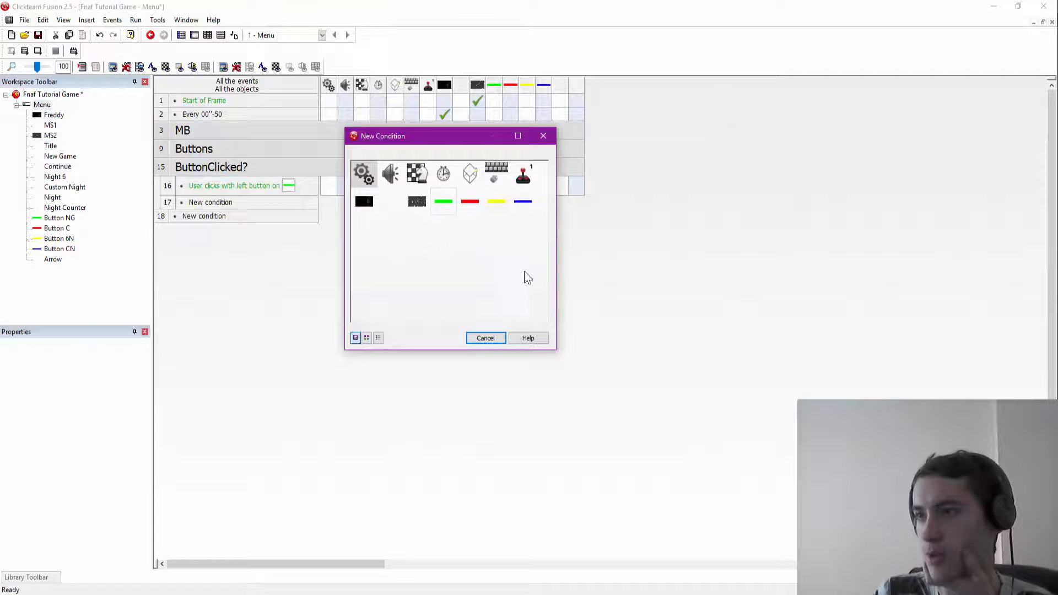
click(479, 336)
ctrl+drag(238, 184, 223, 240)
Step: Edit the second click event so its left single click targets the red Button C object
click(262, 204)
right_click(262, 204)
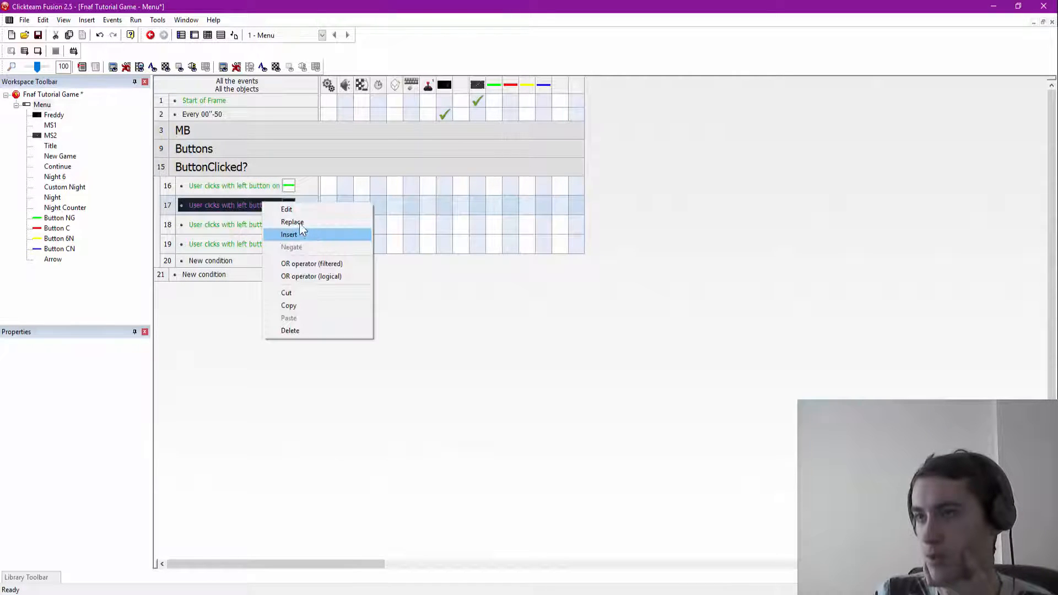
click(308, 209)
click(68, 166)
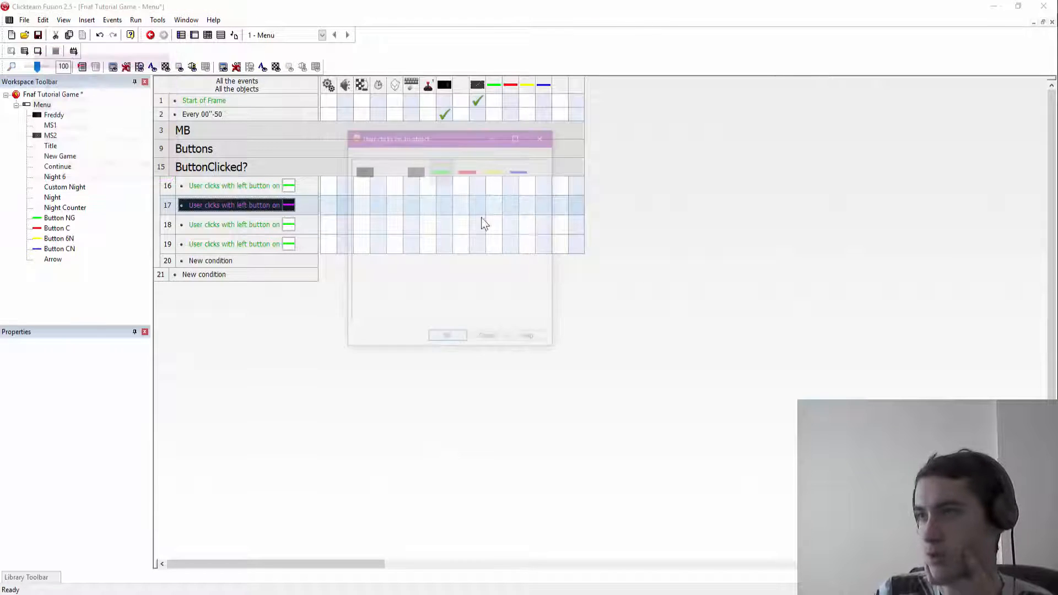
double_click(468, 172)
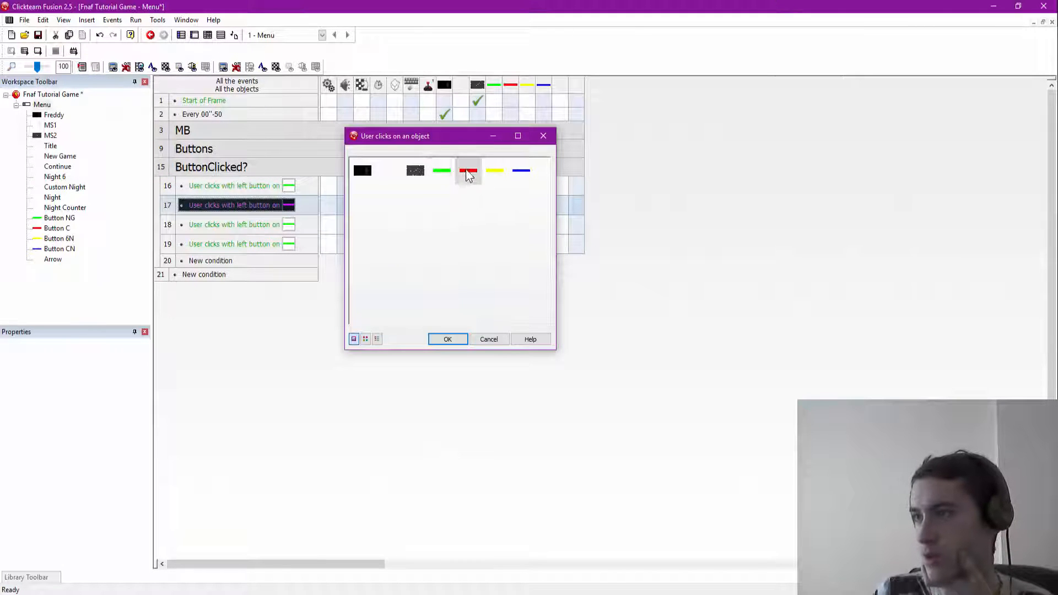
Step: Edit the third click event so its left single click targets the yellow Button 6N object
right_click(253, 221)
click(282, 228)
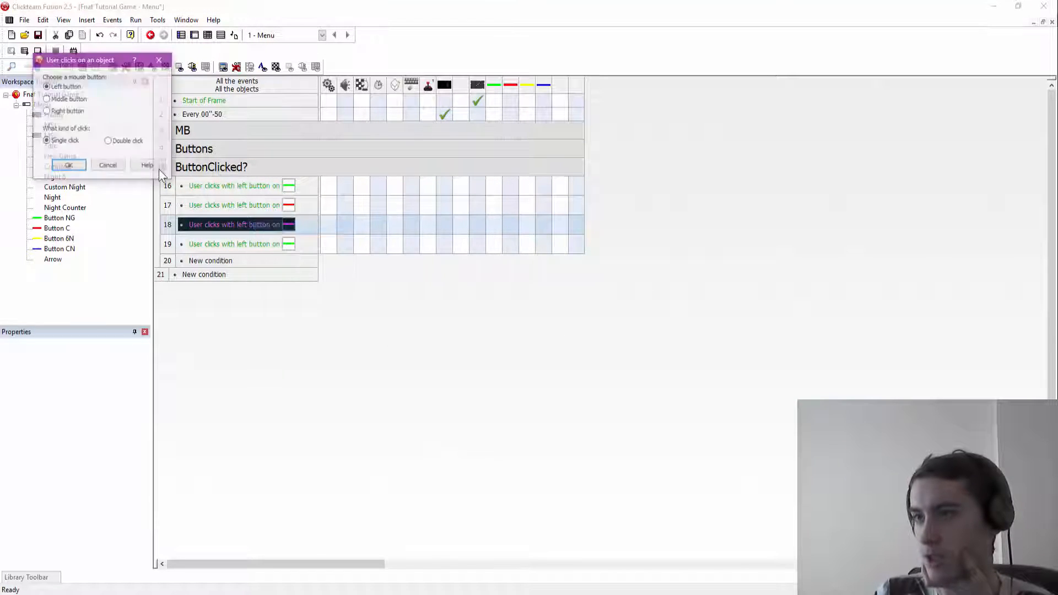
click(69, 164)
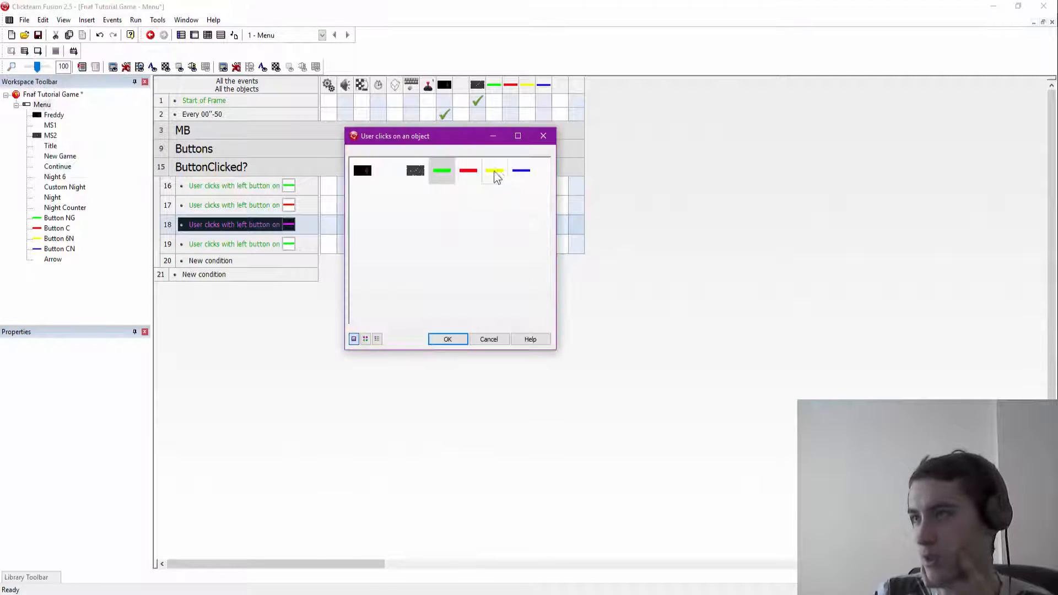
double_click(501, 172)
Step: Edit the fourth click event so its left single click targets the blue Button CN object
right_click(240, 244)
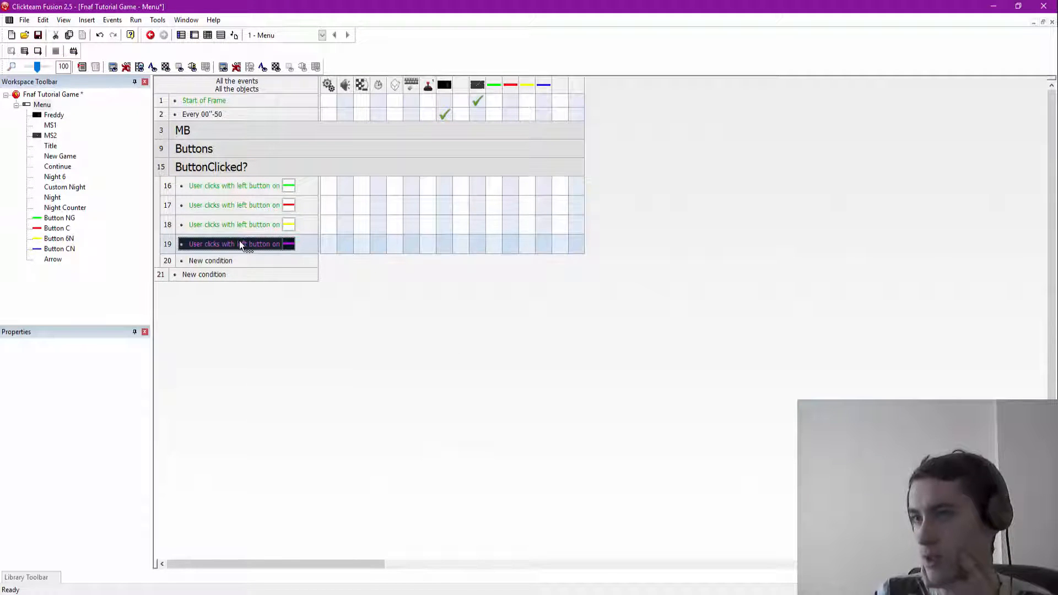
click(260, 249)
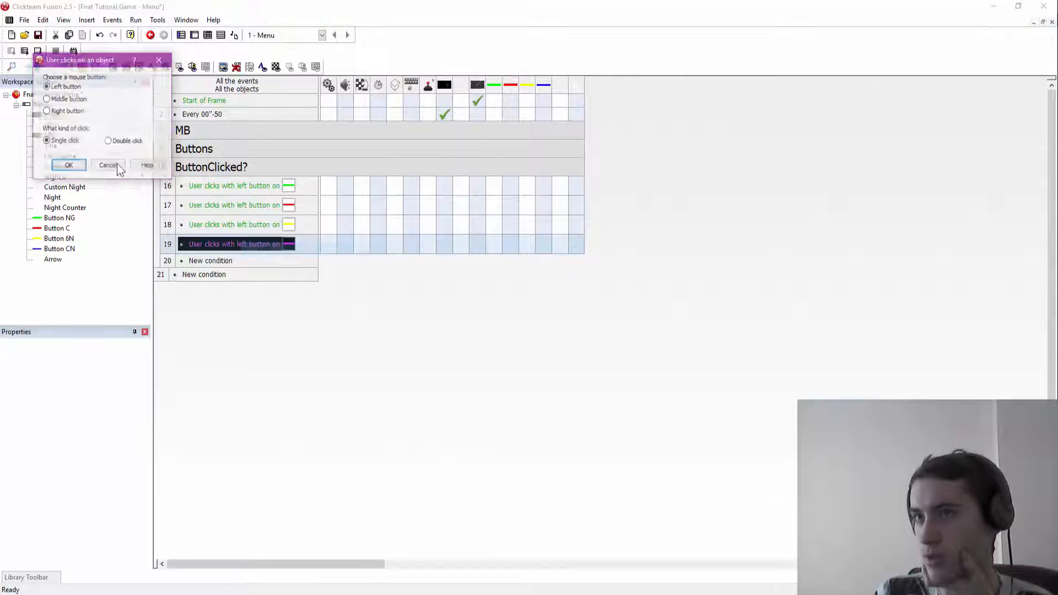
click(69, 164)
double_click(521, 169)
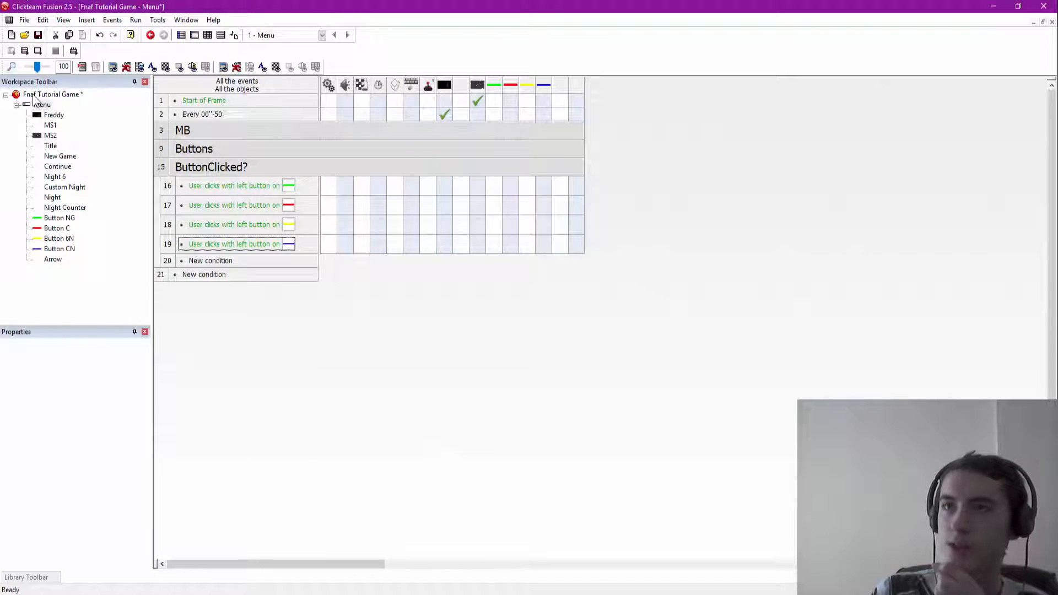
Step: Insert a new frame into the Fnaf Tutorial Game application, keeping its default name
click(51, 95)
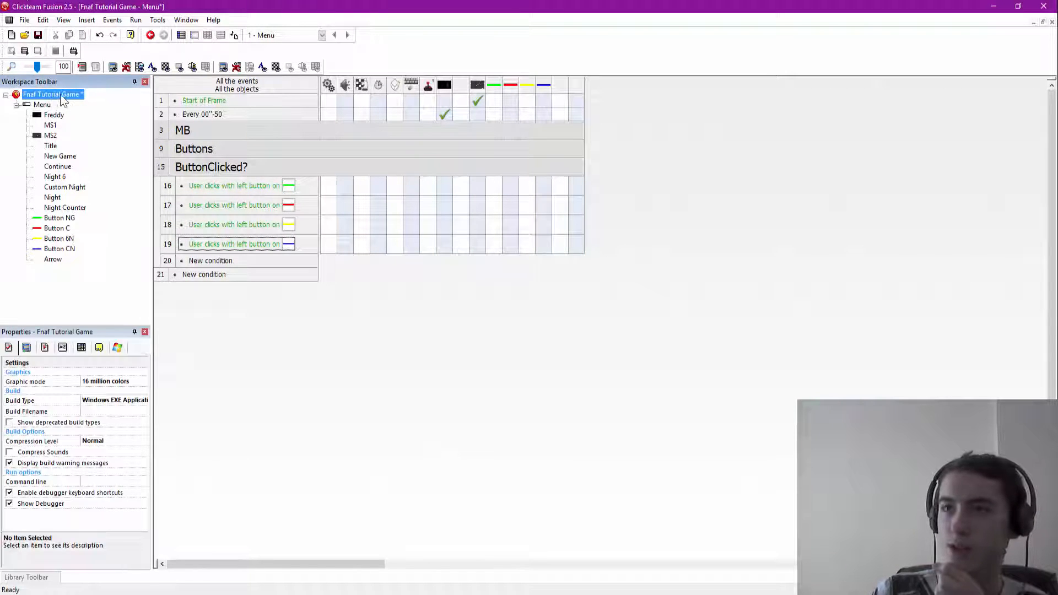
click(85, 20)
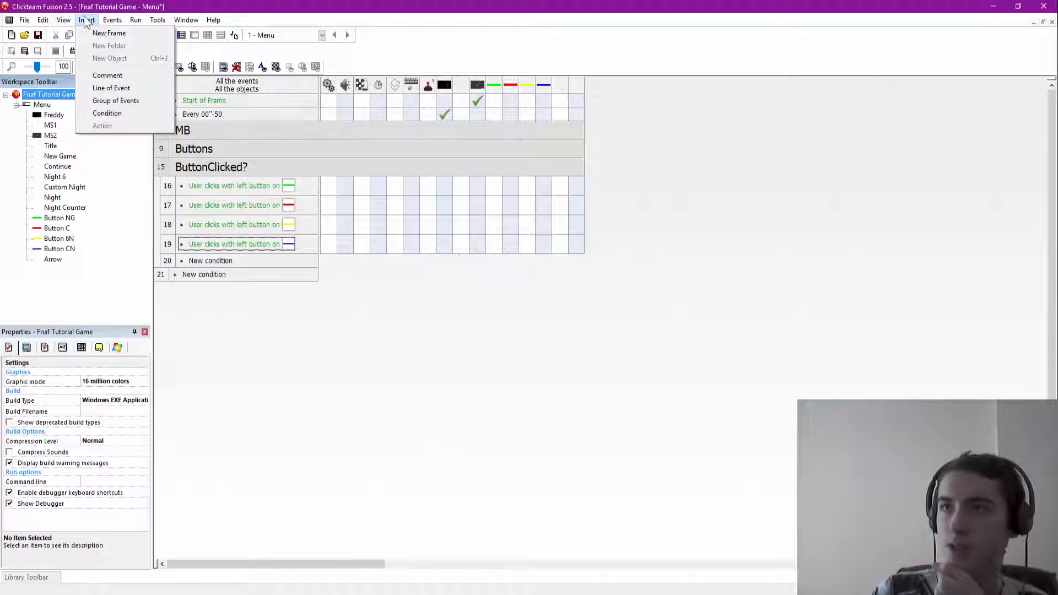
click(86, 20)
click(87, 22)
click(91, 31)
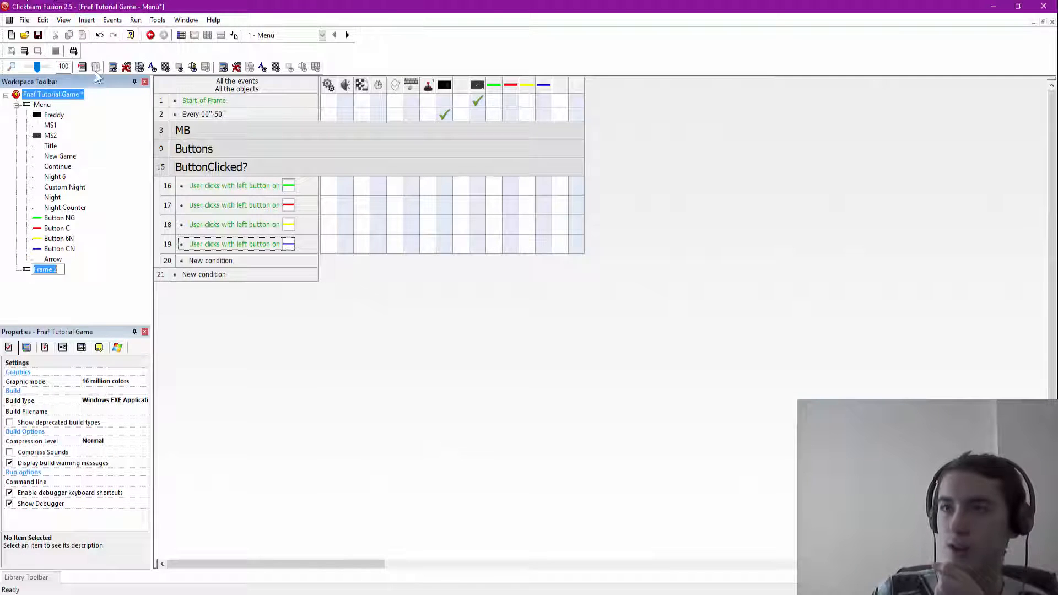
click(81, 280)
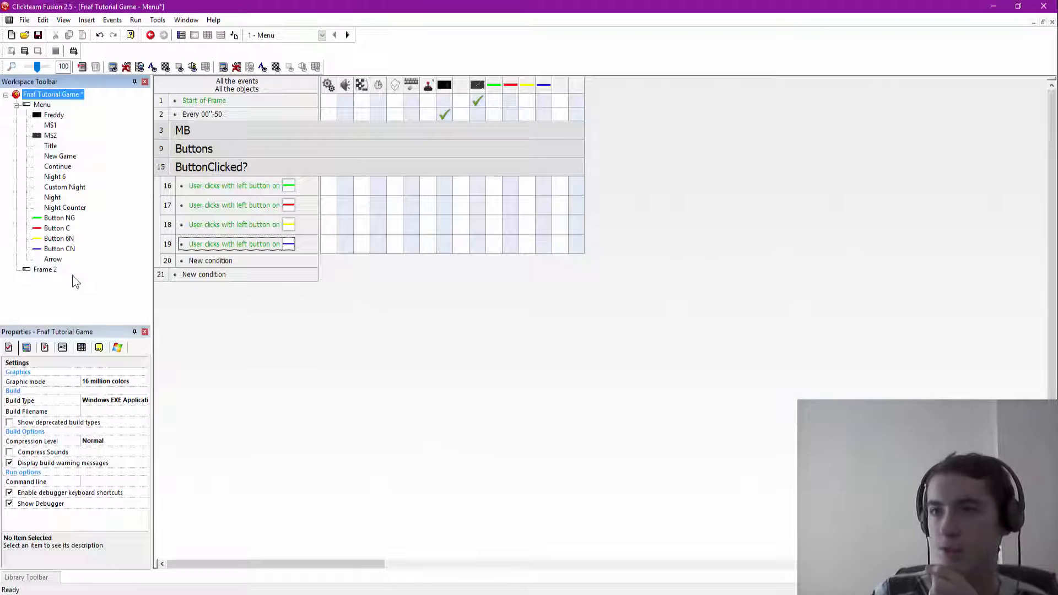
Step: Rename the new frame as Custom Night
click(45, 270)
right_click(46, 271)
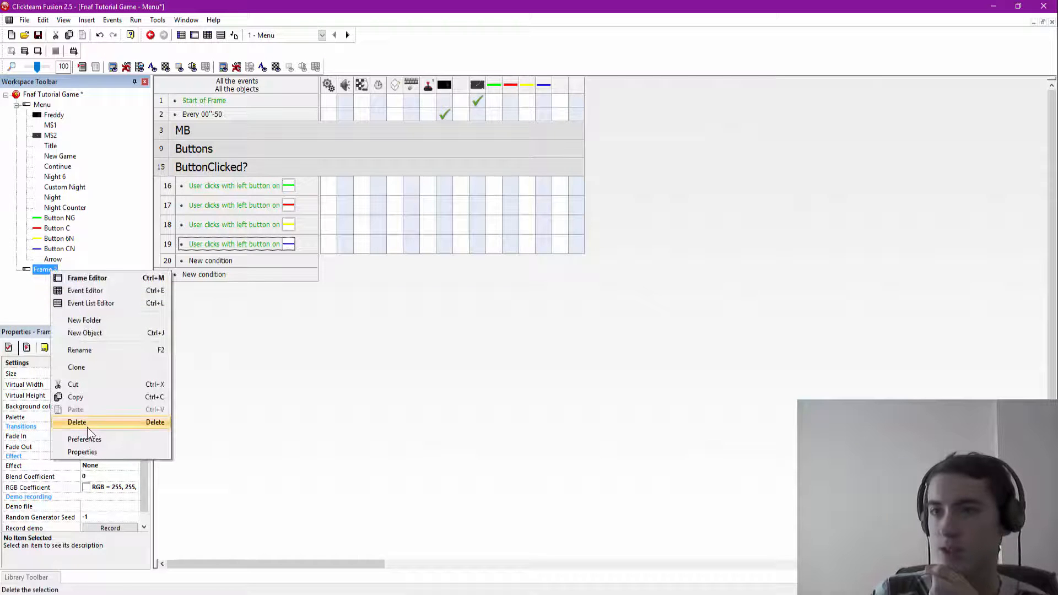
click(82, 351)
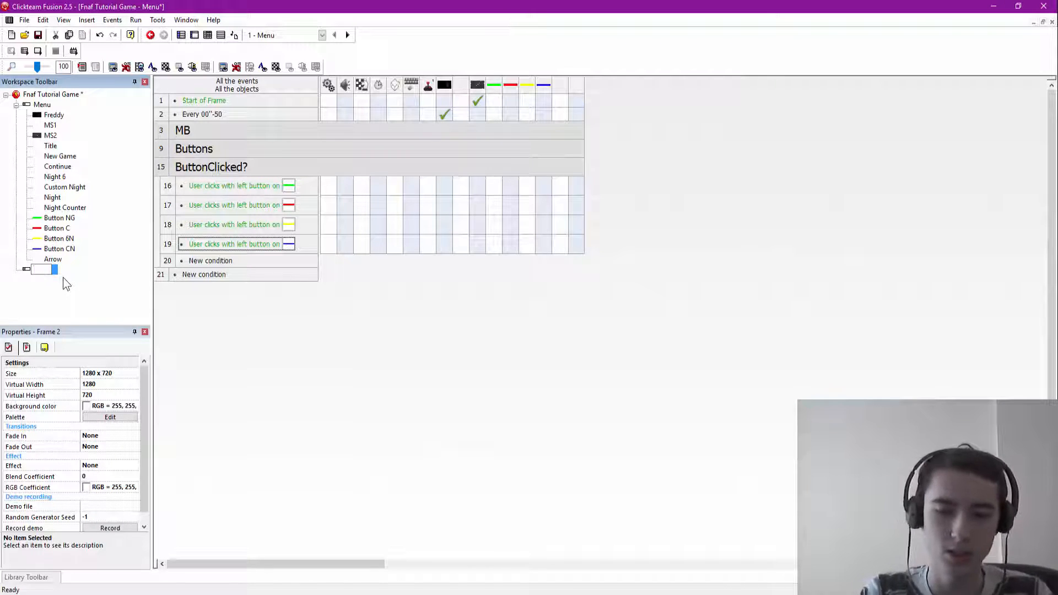
text(Custom)
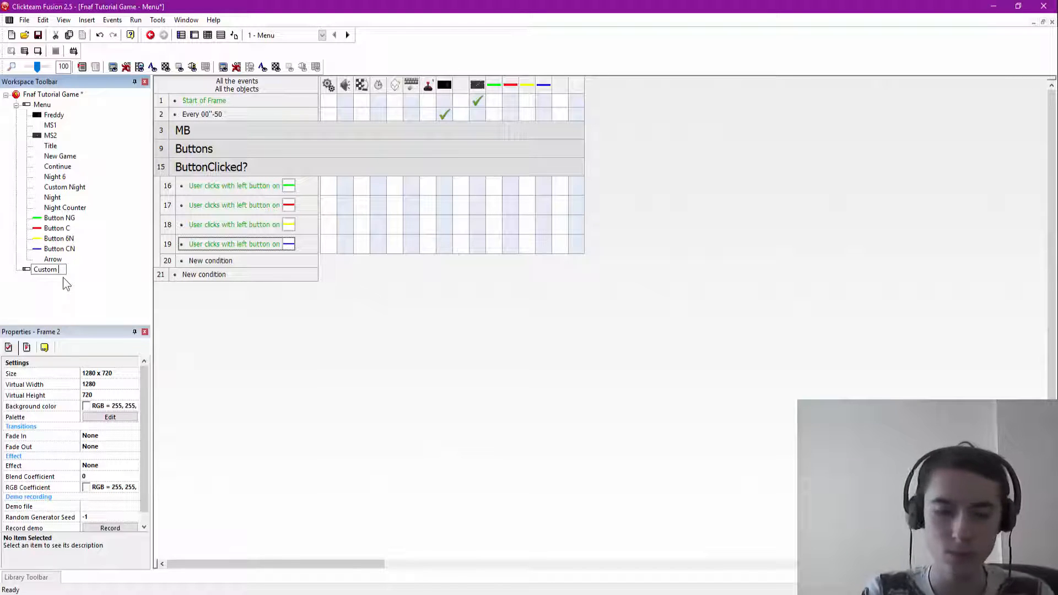
text( Night)
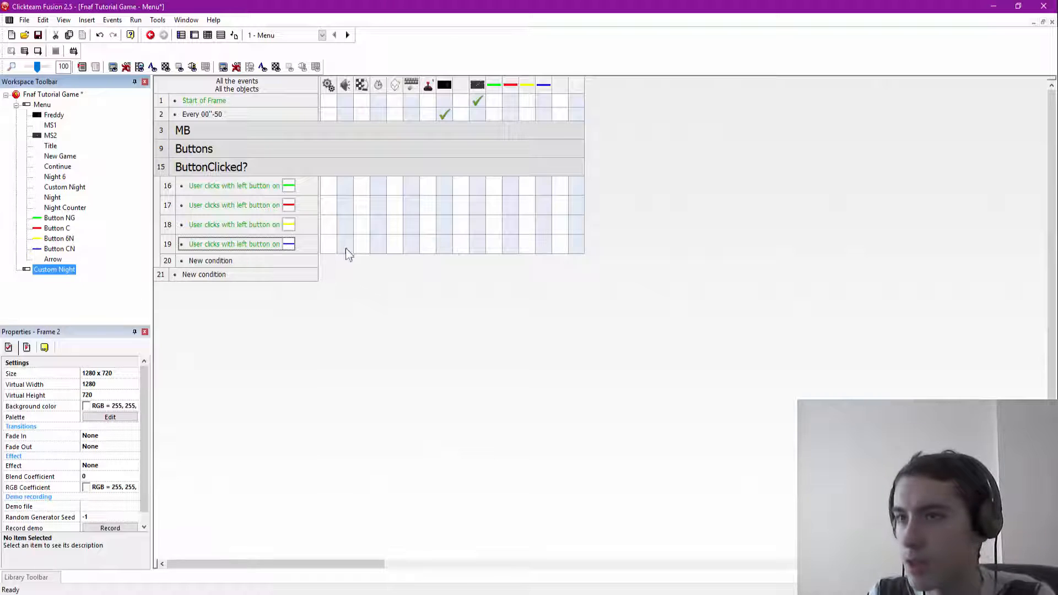
click(266, 382)
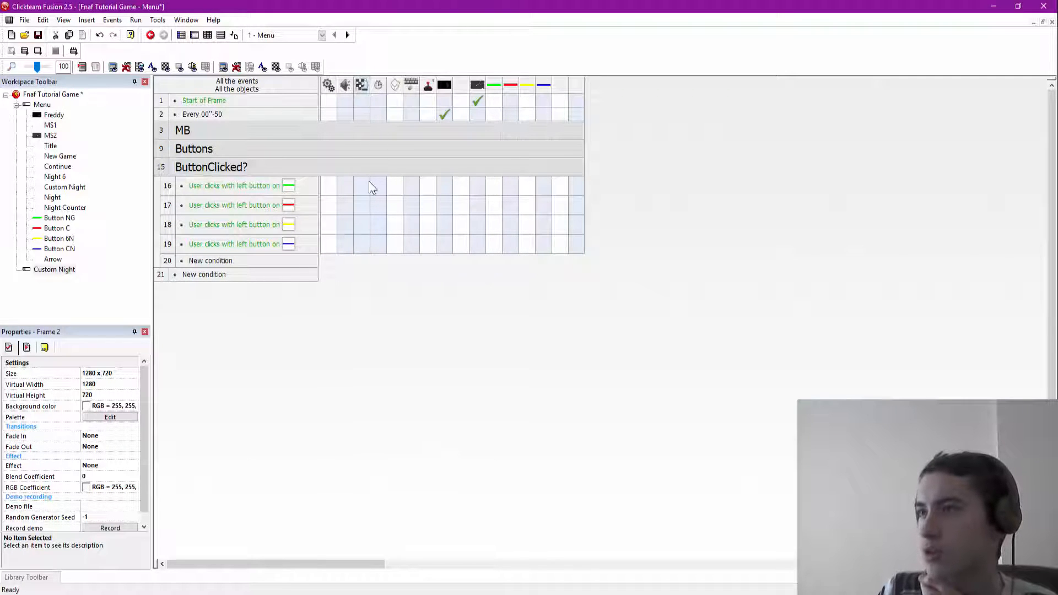
Step: Give the Button CN click event a storyboard action that jumps to the Custom Night frame
right_click(362, 248)
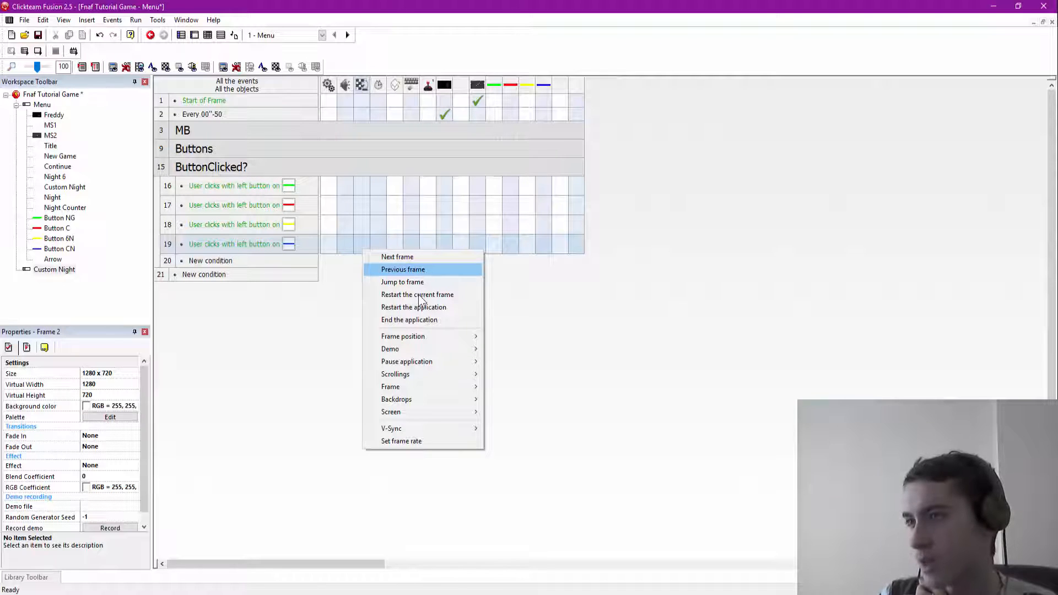
mouse_move(426, 339)
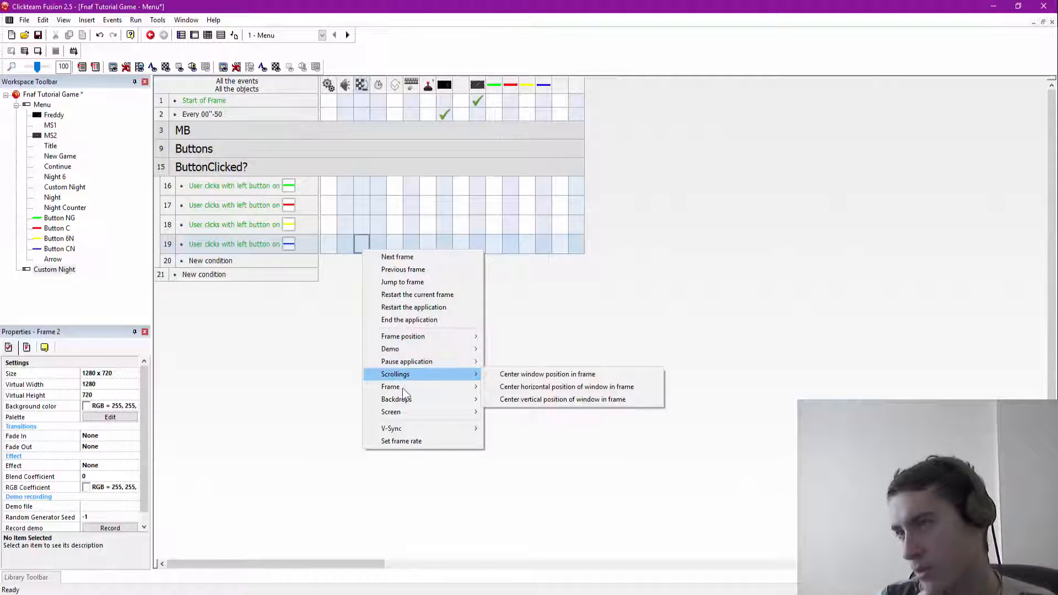
mouse_move(401, 388)
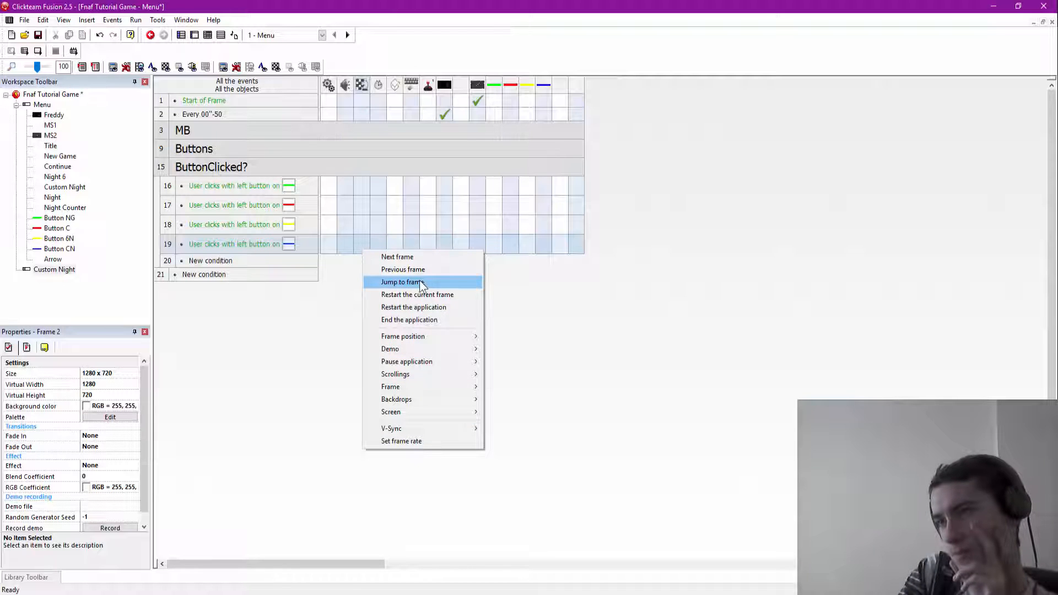
click(448, 283)
click(83, 128)
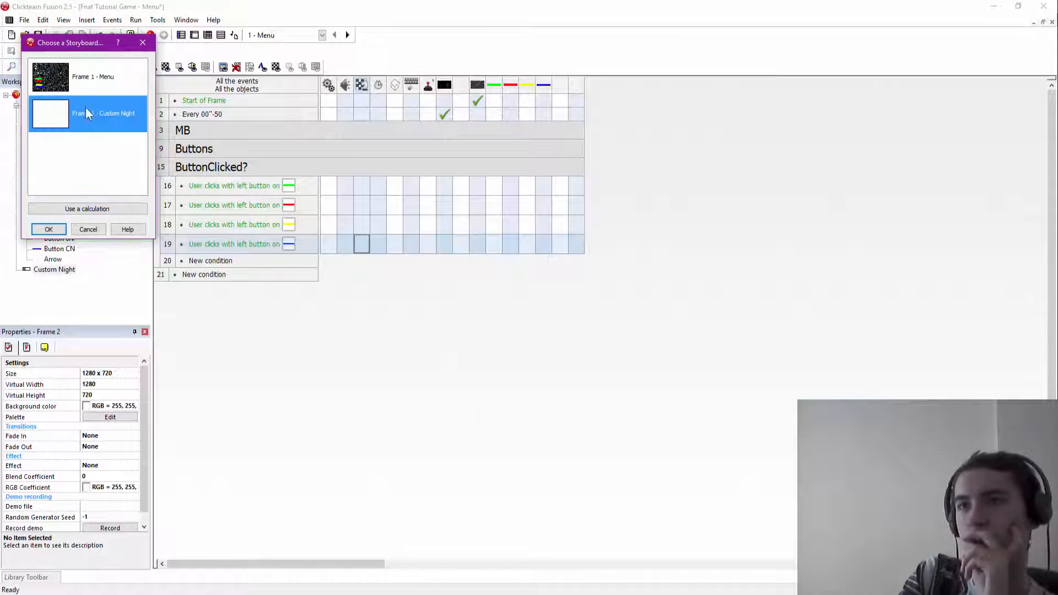
click(48, 229)
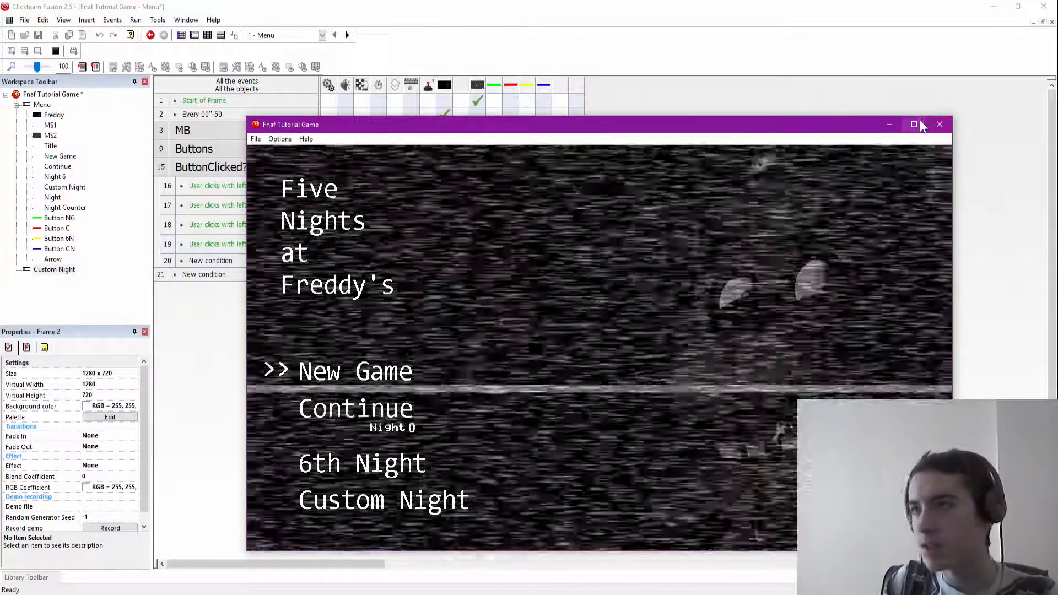
Step: Preview the running menu in a maximized game window and close the game
click(915, 123)
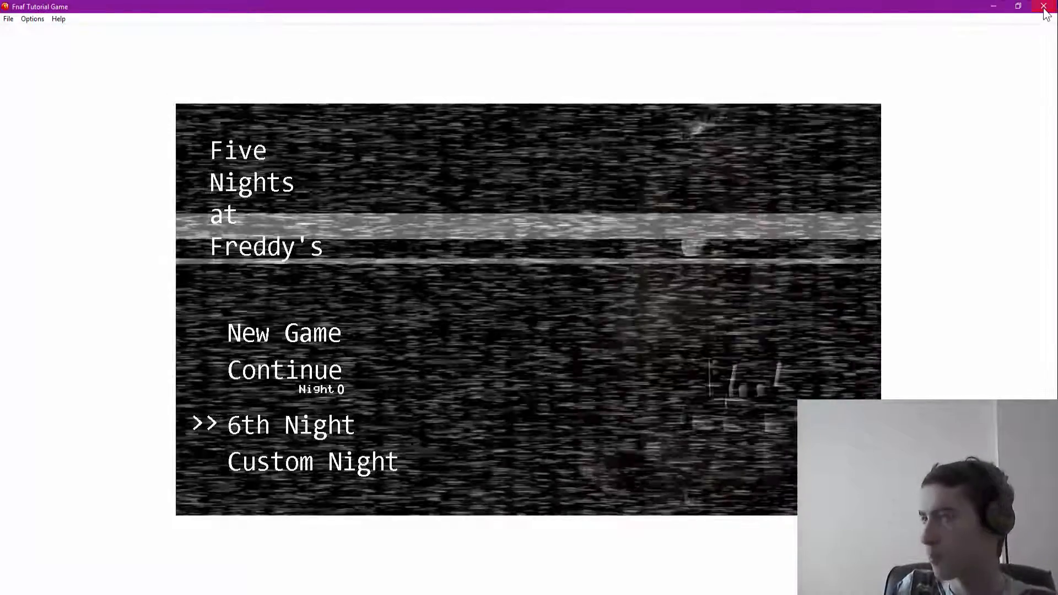
click(1043, 7)
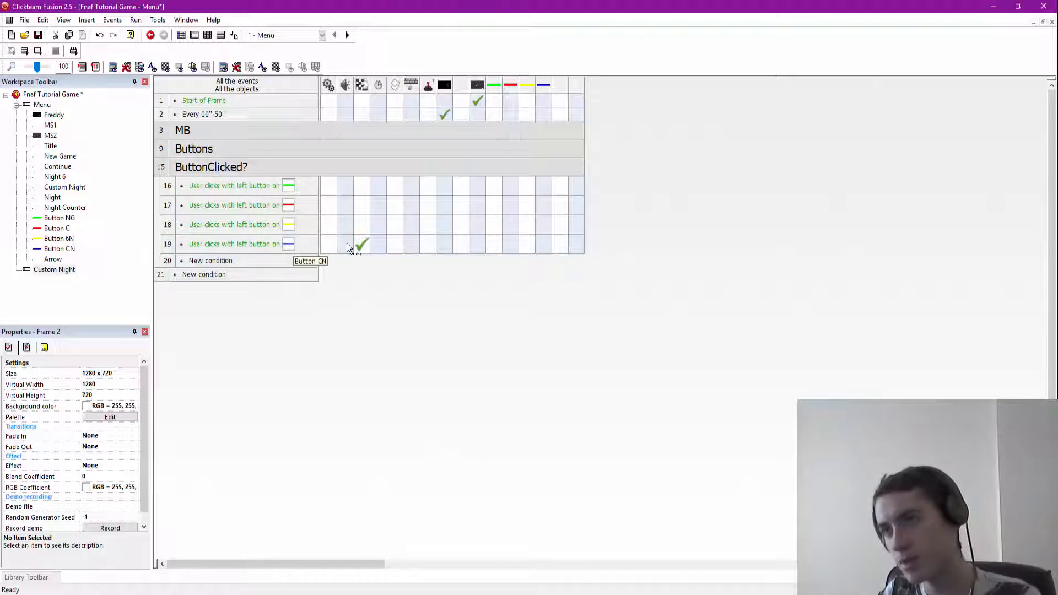
Step: Open the Custom Night frame in the frame editor
mouse_move(369, 247)
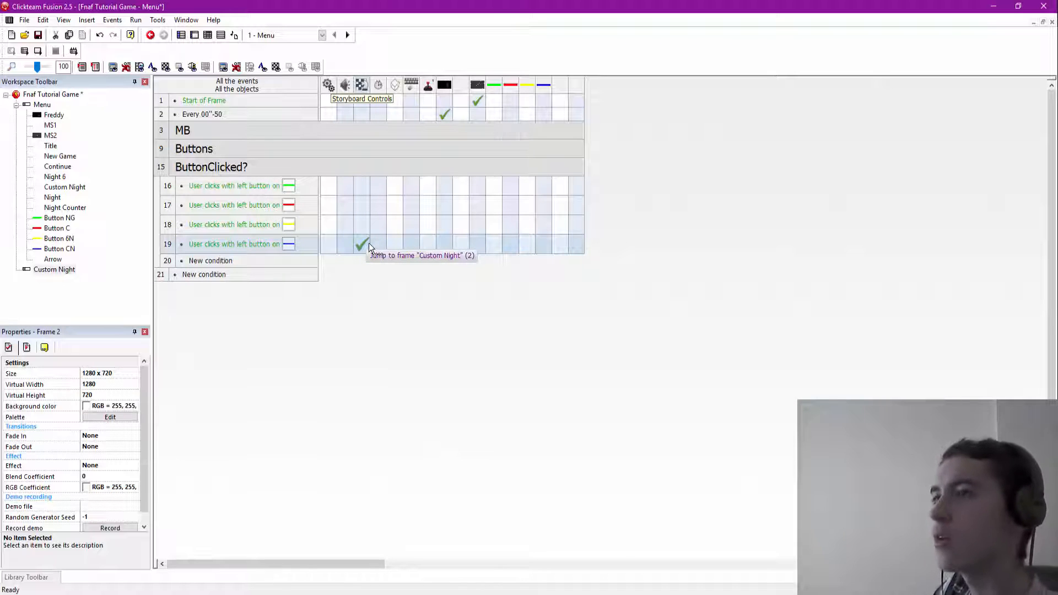
click(48, 269)
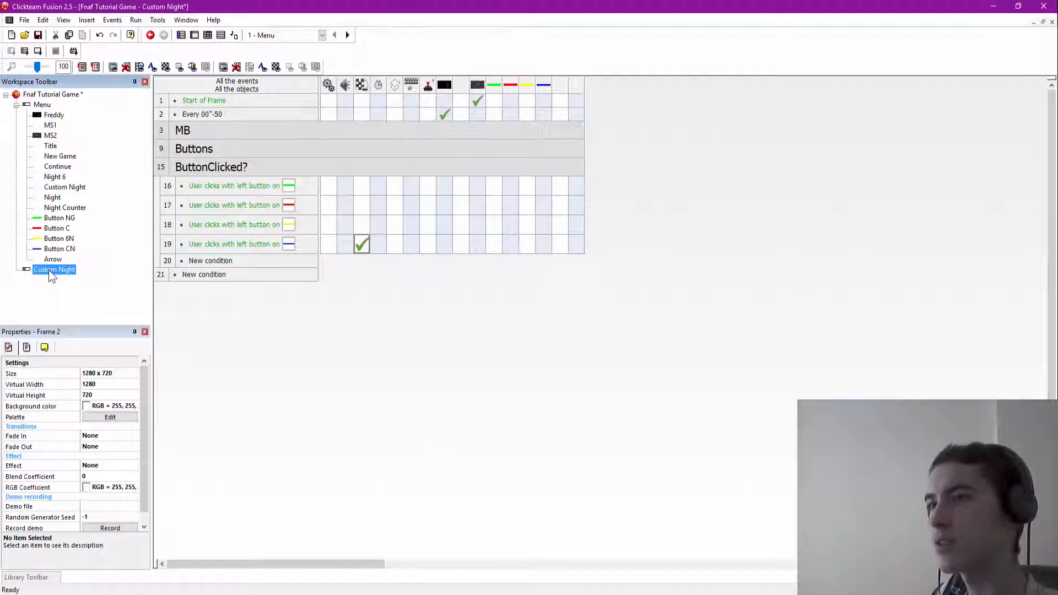
double_click(48, 270)
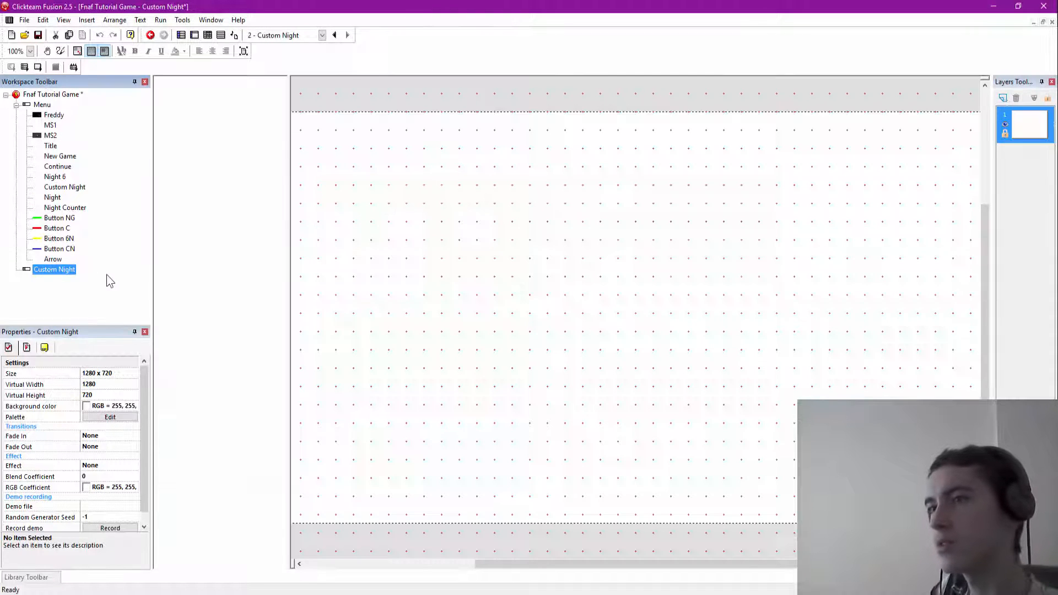
click(491, 532)
drag(534, 566, 534, 532)
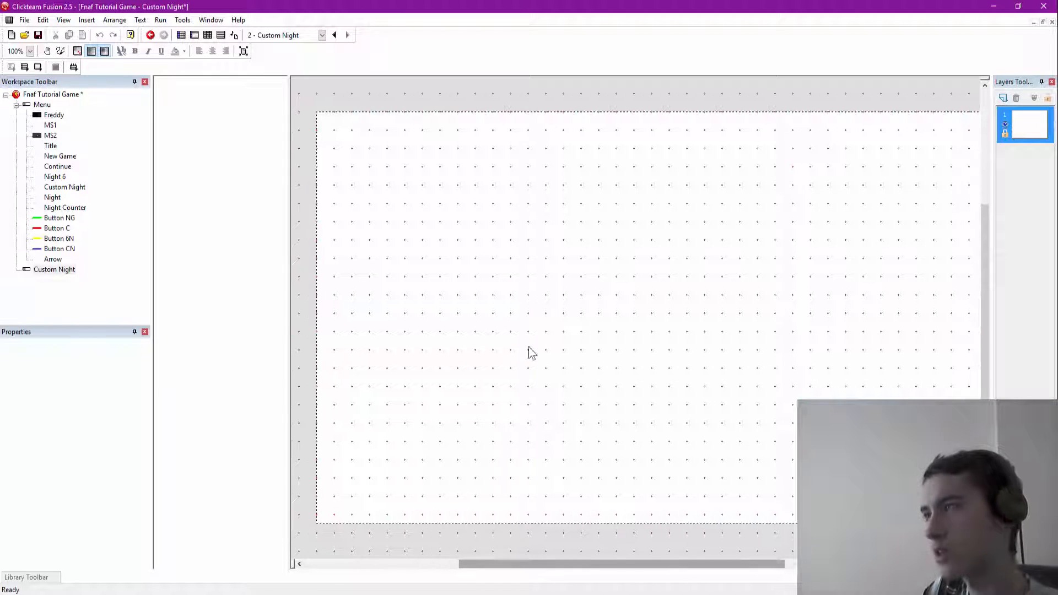
Step: Insert a Backdrop object at the upper-left corner of the Custom Night frame, at X 0, Y 0
right_click(531, 402)
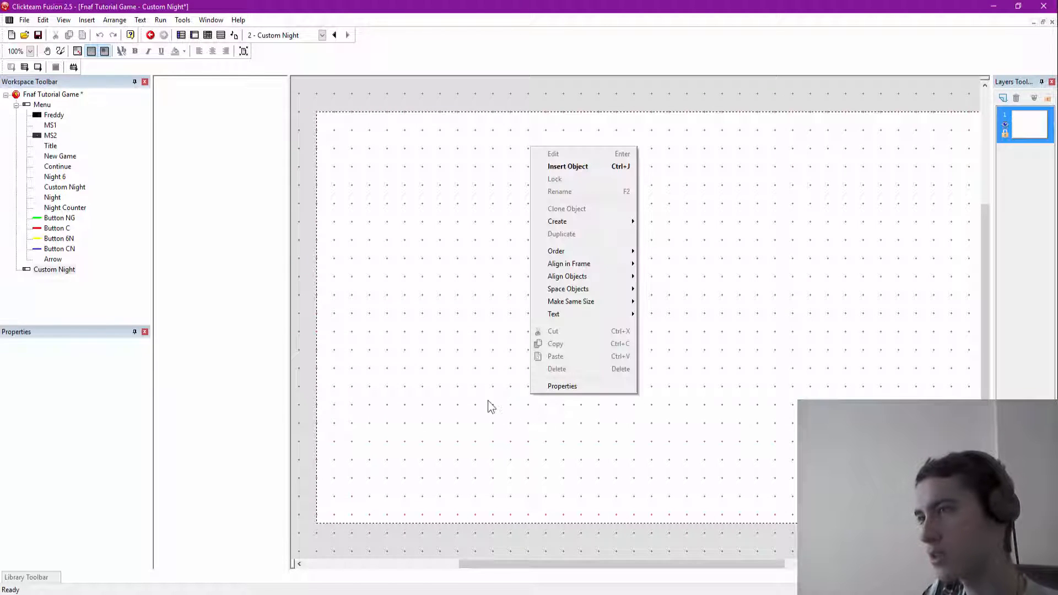
click(585, 562)
mouse_move(584, 564)
mouse_down()
mouse_move(691, 563)
mouse_move(548, 564)
mouse_up()
right_click(537, 346)
click(570, 361)
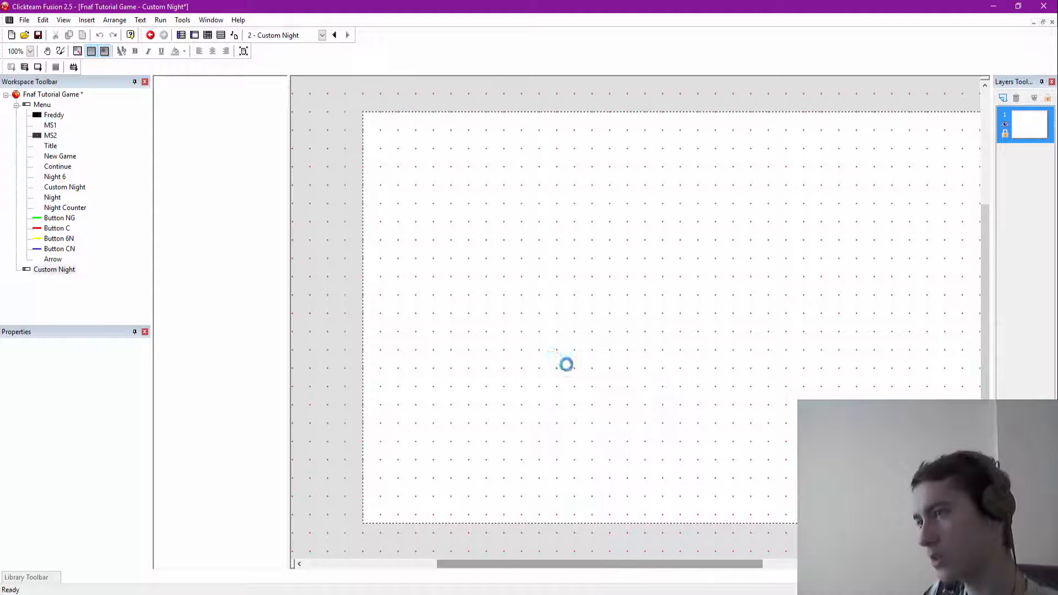
scroll(299, 237, down, 2)
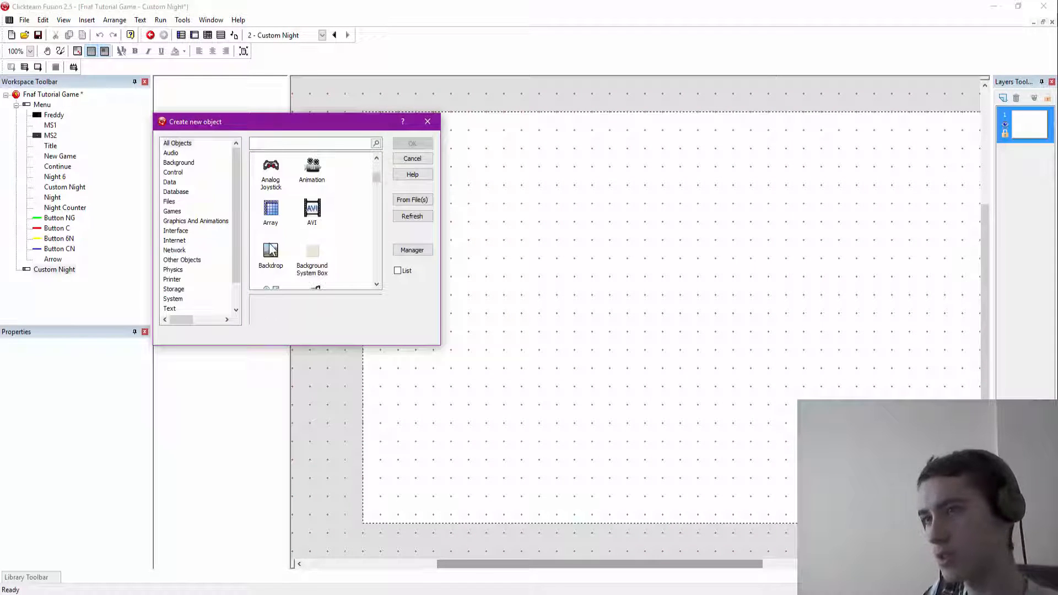
double_click(271, 248)
click(370, 119)
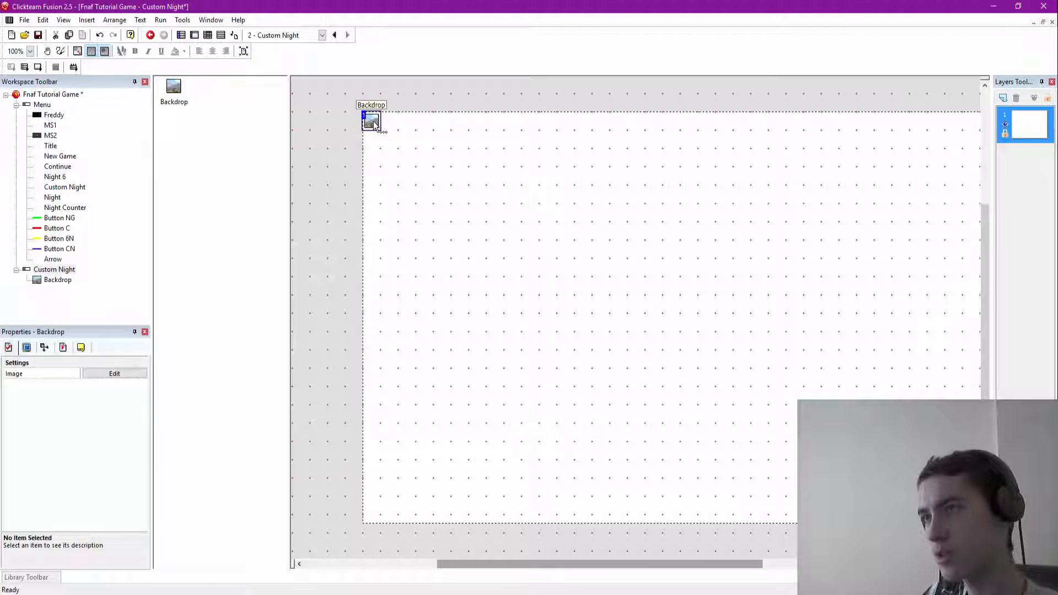
Step: Cover the backdrop's whole image with a filled black rectangle in colour 080000 and save the image
double_click(373, 121)
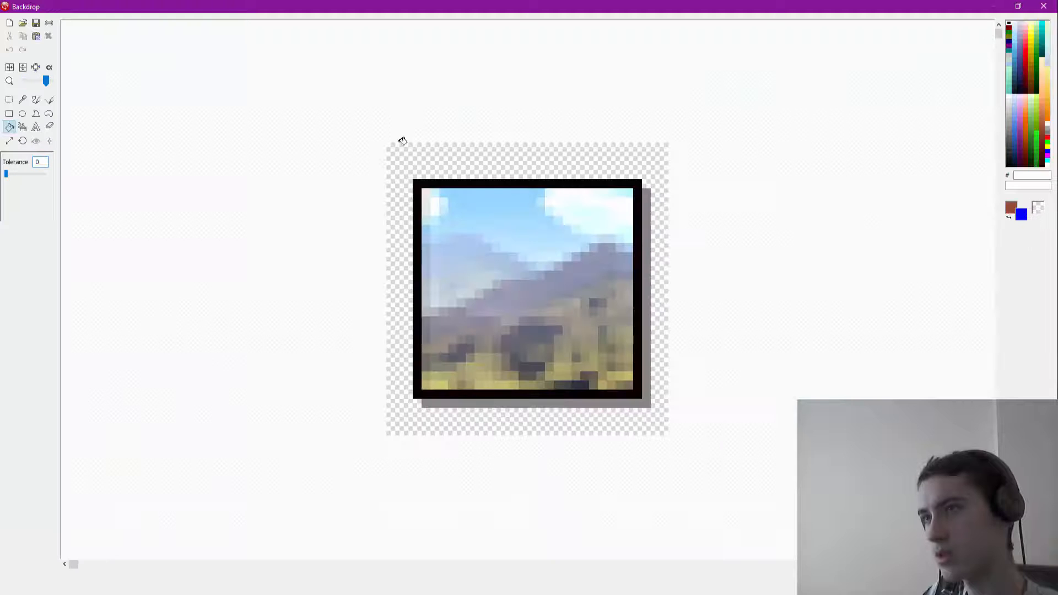
click(545, 172)
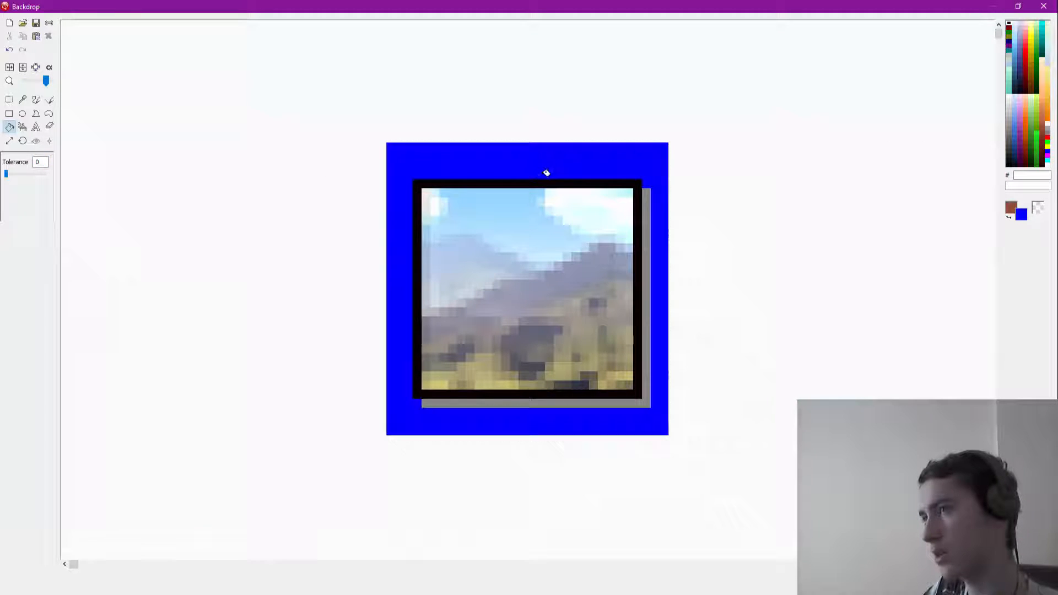
click(1010, 24)
click(584, 229)
click(533, 230)
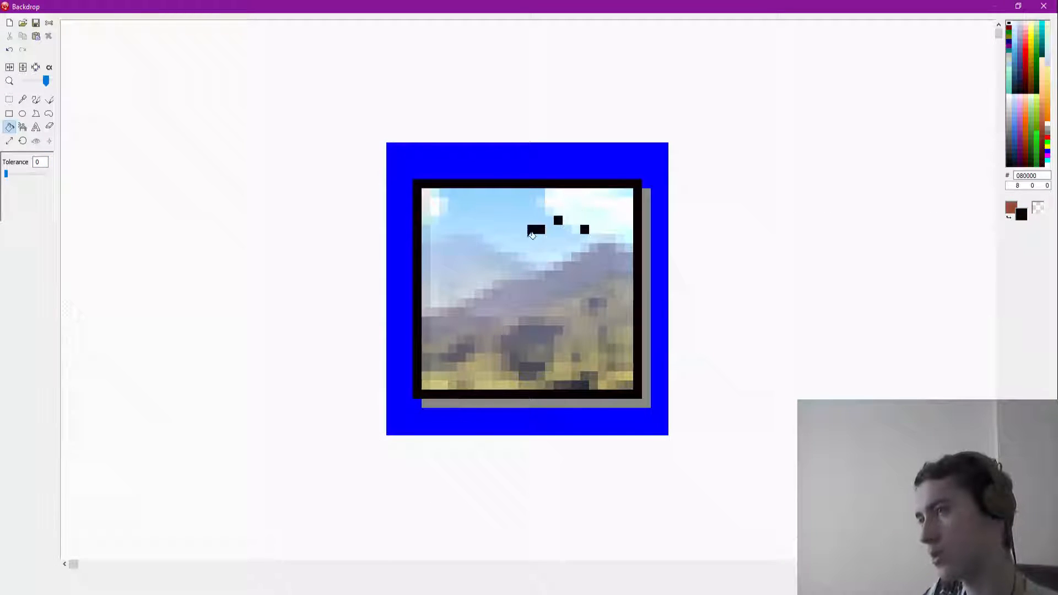
click(9, 114)
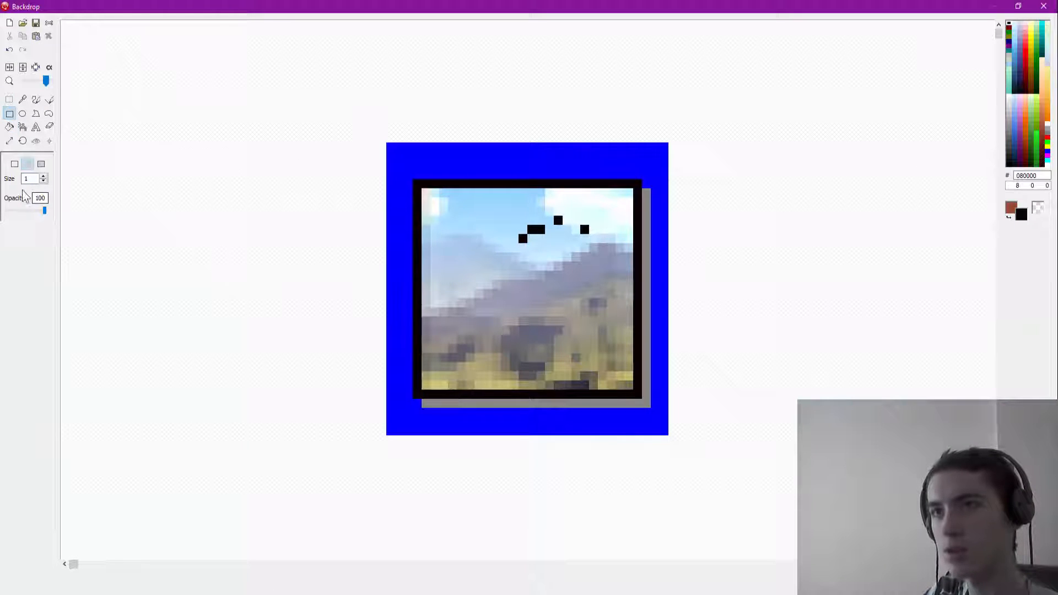
drag(358, 111, 795, 520)
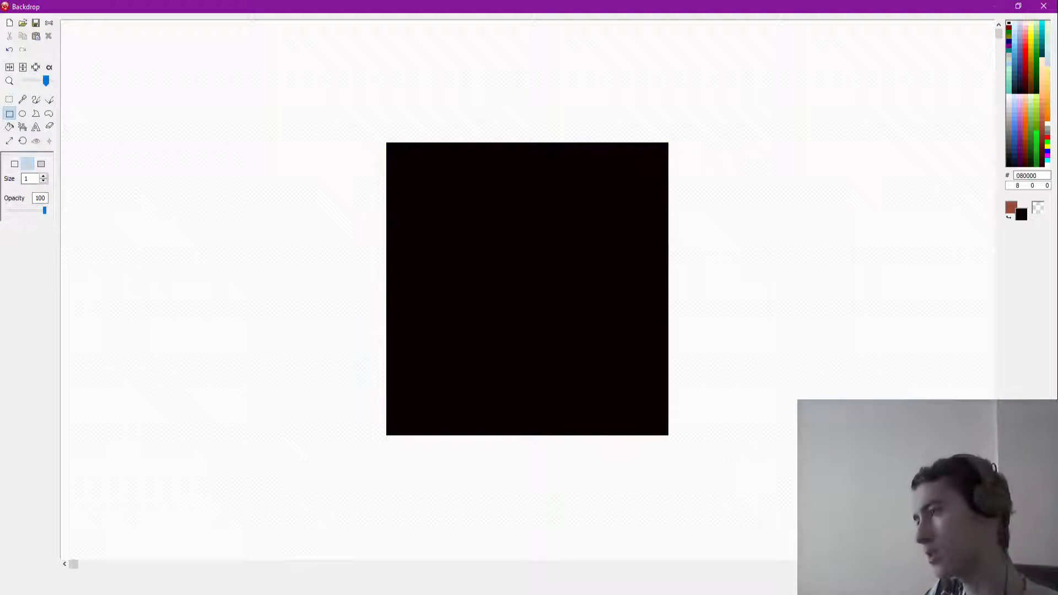
click(945, 582)
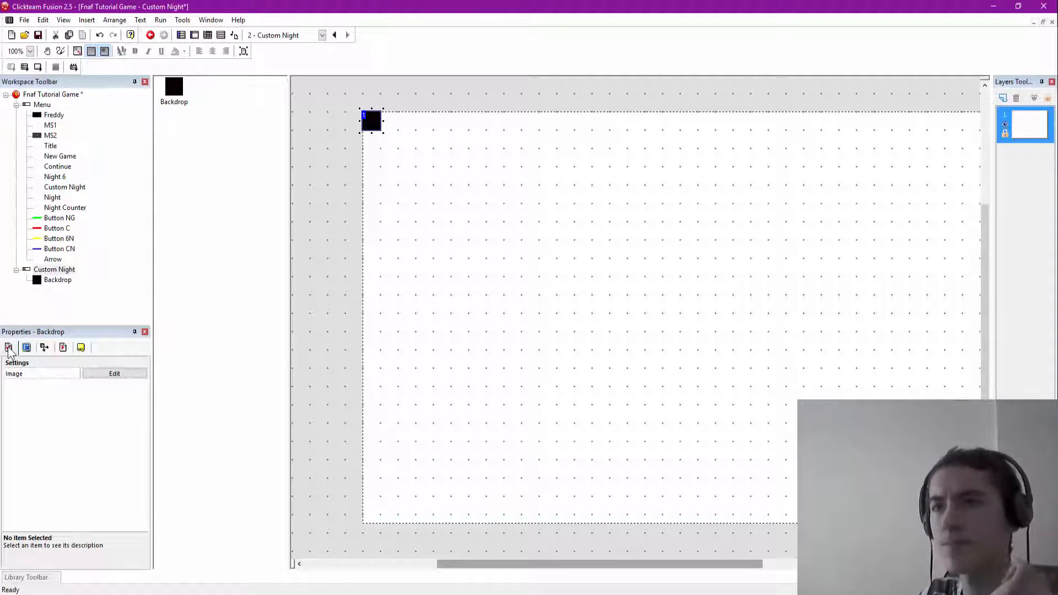
Step: Set the black backdrop's width to 1280 and its height to 720 so it fills the frame
click(44, 348)
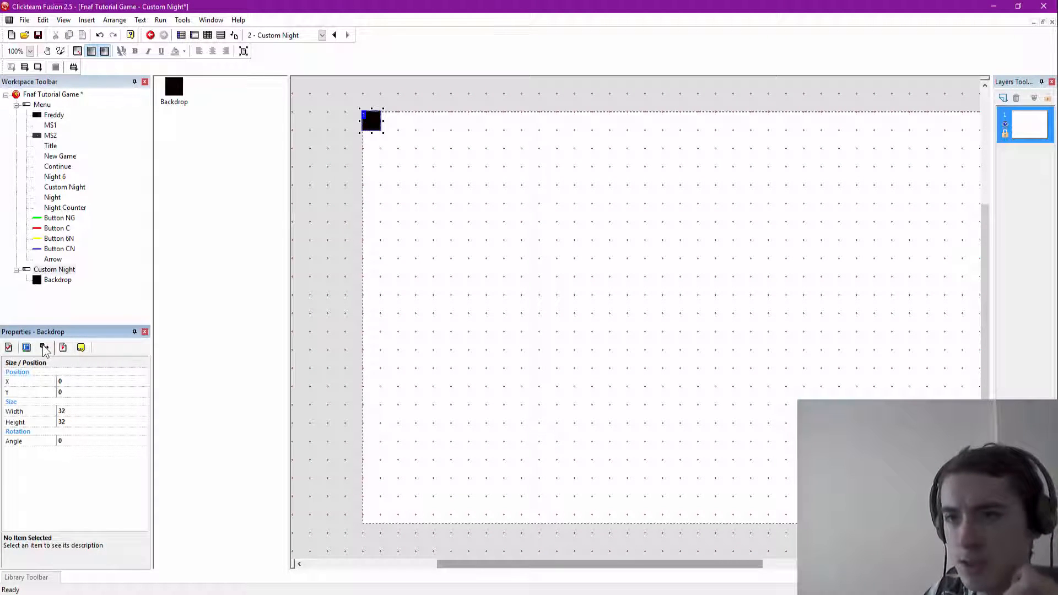
click(73, 412)
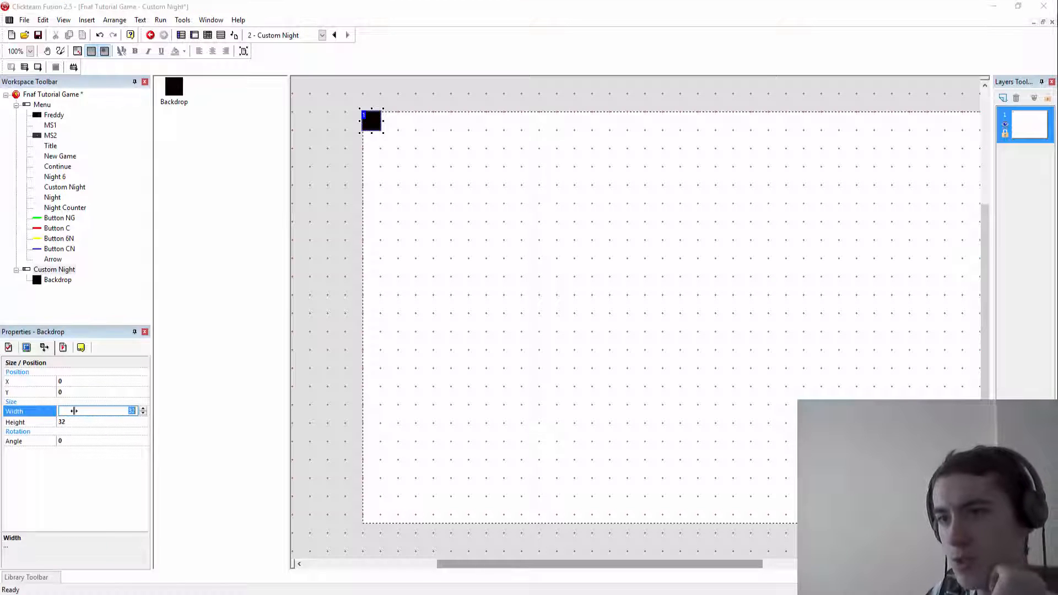
text(1)
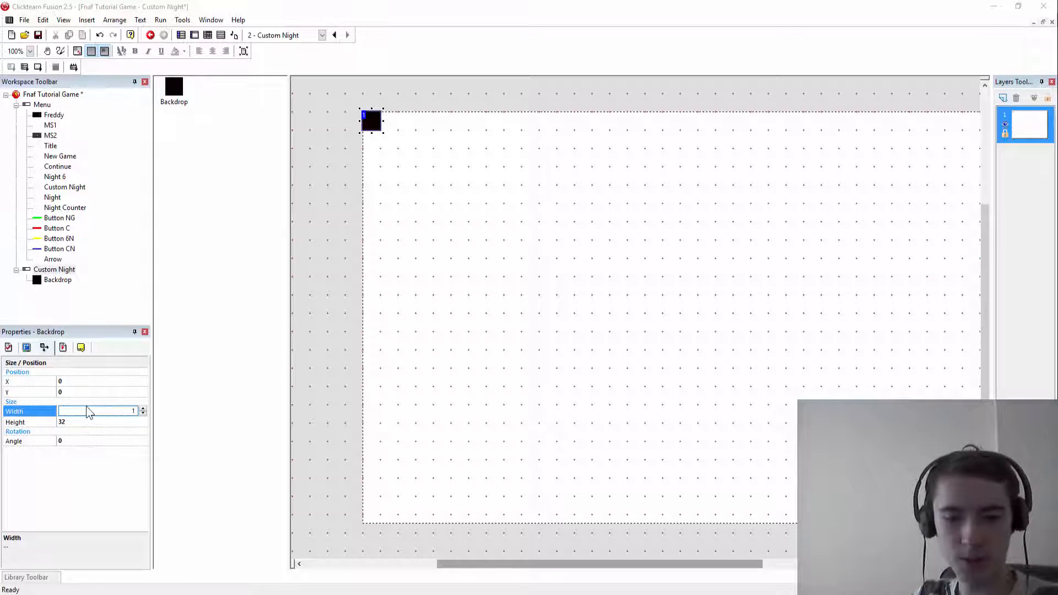
text(280)
click(72, 422)
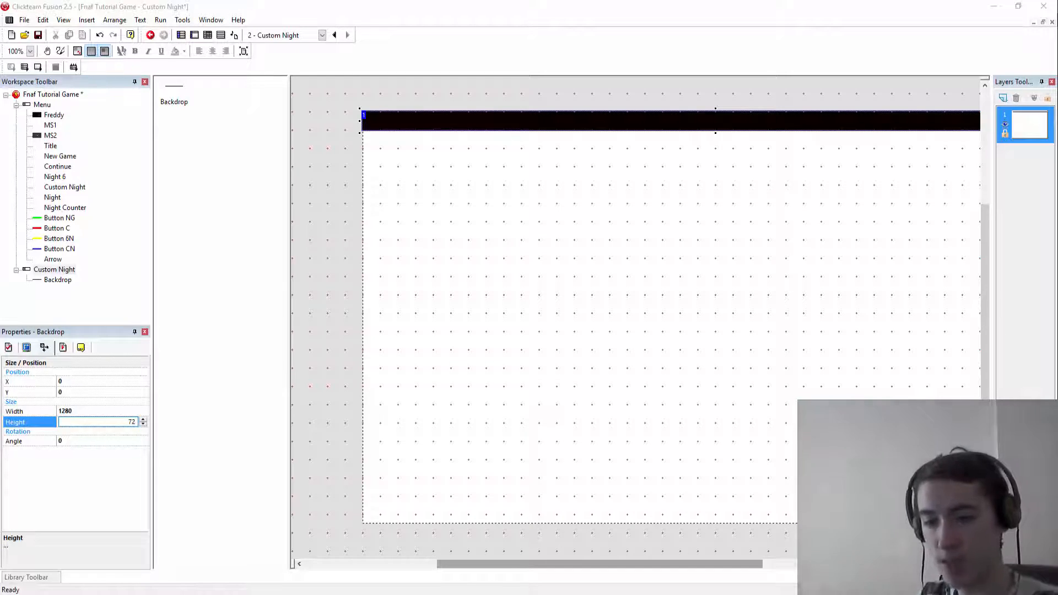
key(Return)
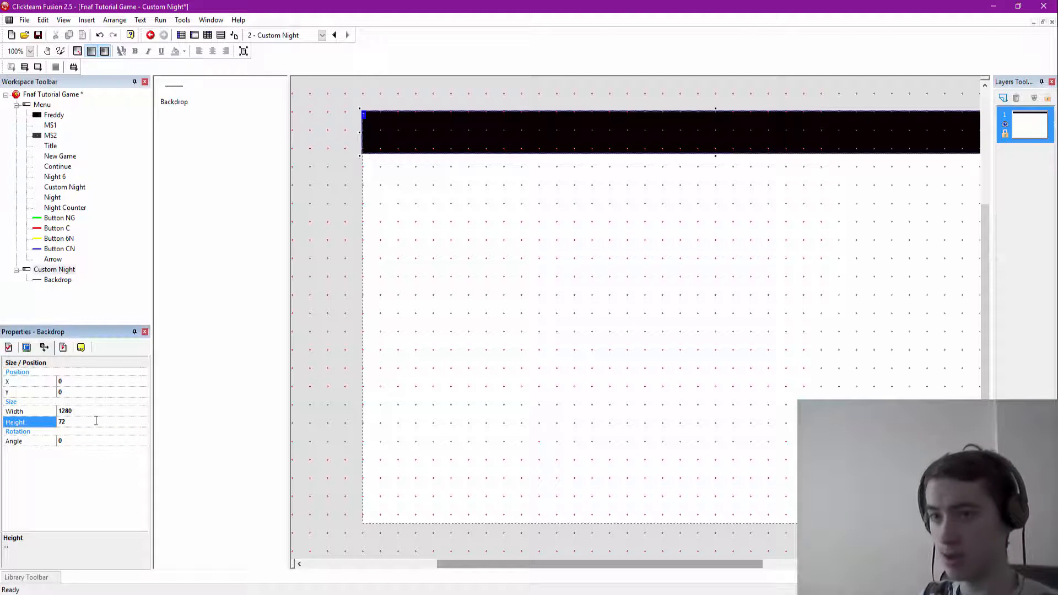
click(96, 421)
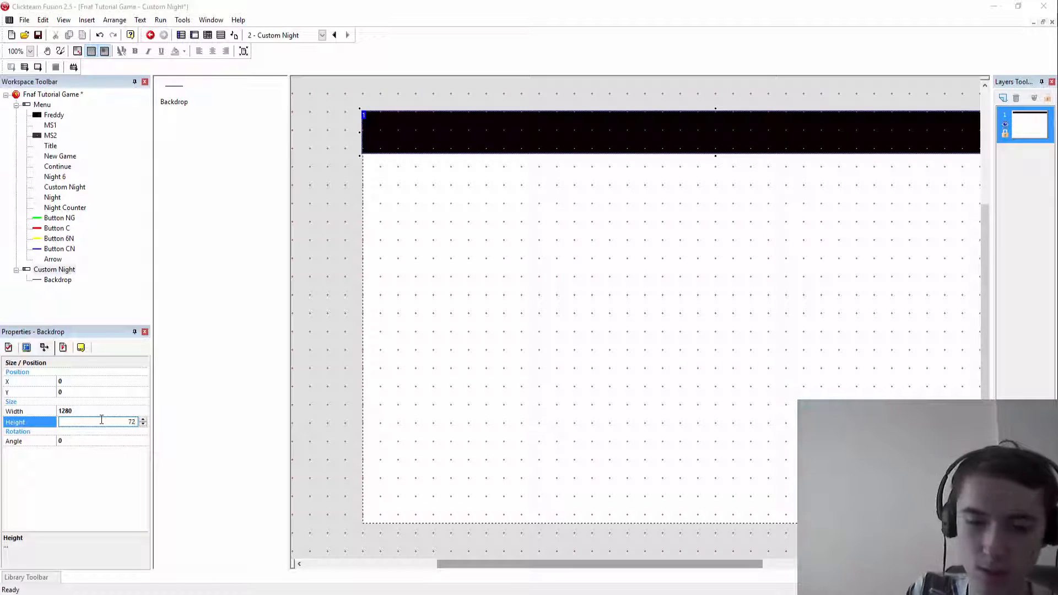
key(Return)
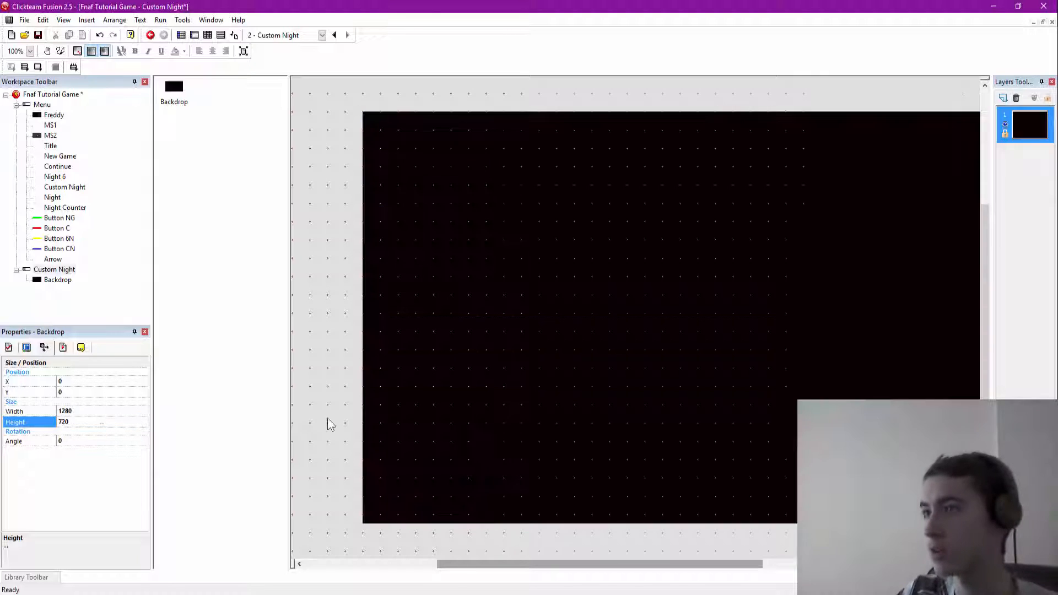
click(328, 425)
Step: Insert a second Backdrop object over the black background at about X 288, Y 224
mouse_move(524, 566)
mouse_down()
mouse_move(685, 579)
mouse_move(540, 586)
mouse_move(549, 589)
mouse_move(538, 561)
mouse_up()
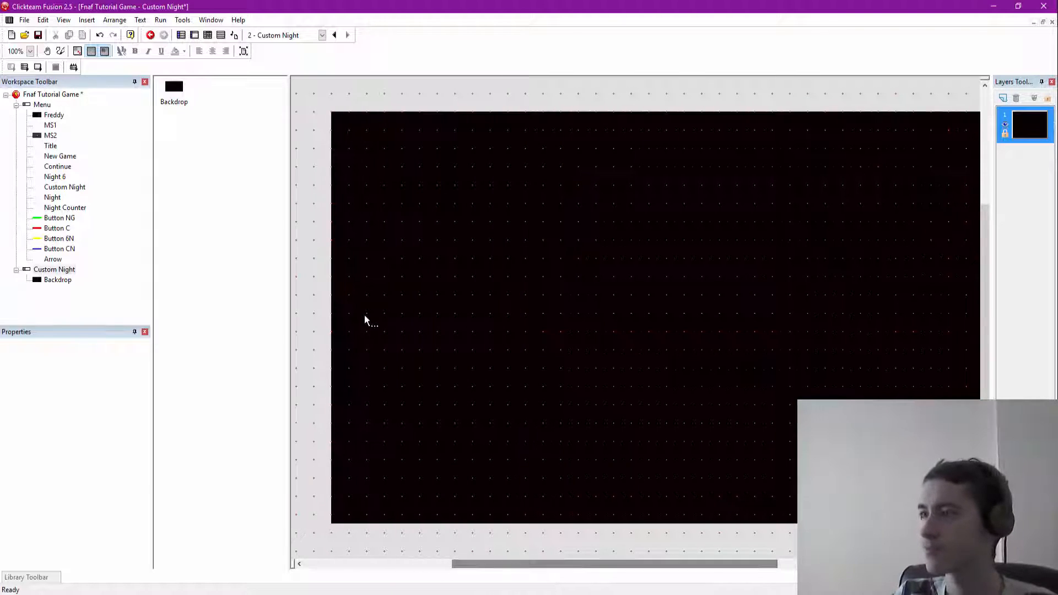
right_click(323, 203)
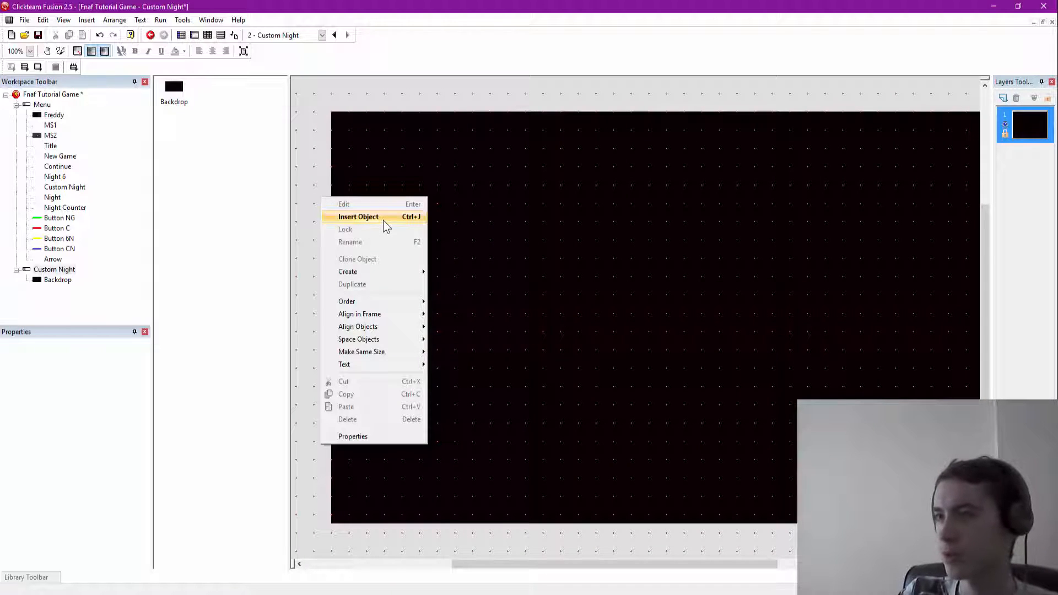
click(386, 217)
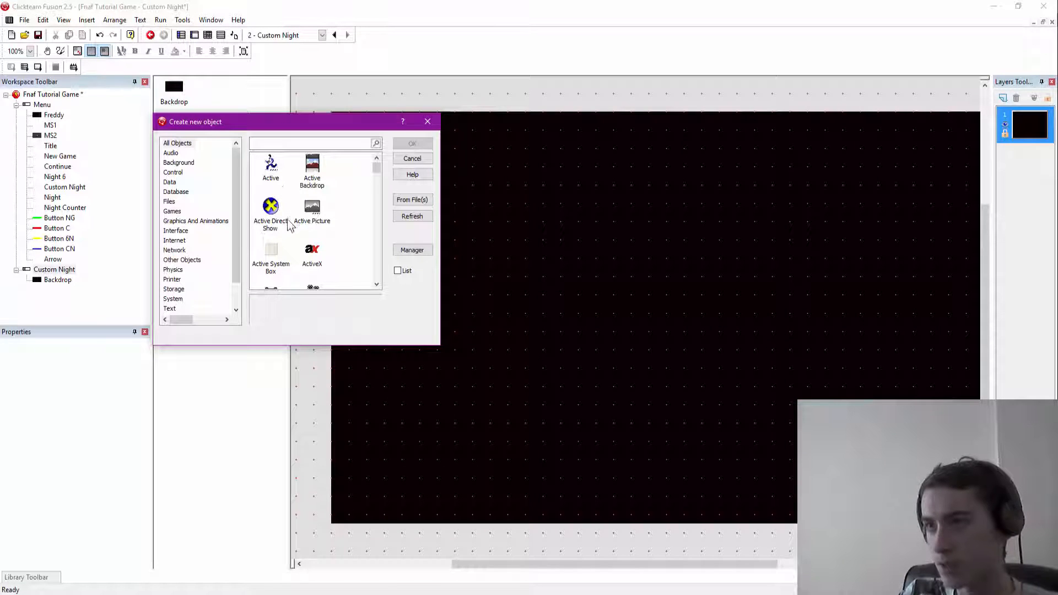
scroll(282, 229, down, 3)
double_click(270, 253)
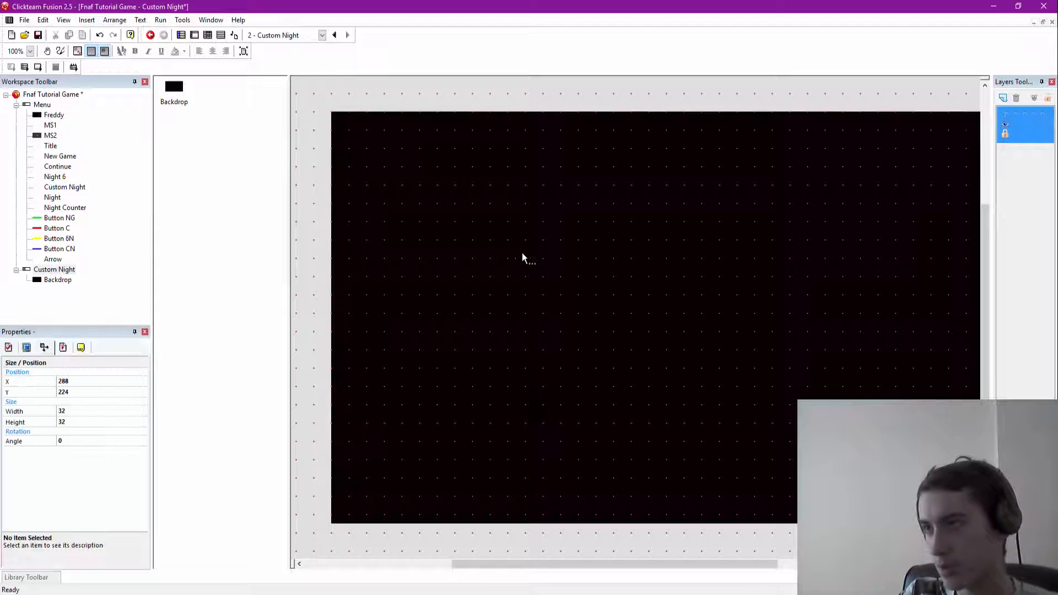
click(498, 251)
Step: Import Freddy.png from the Custom night folder as the second backdrop's image
double_click(498, 249)
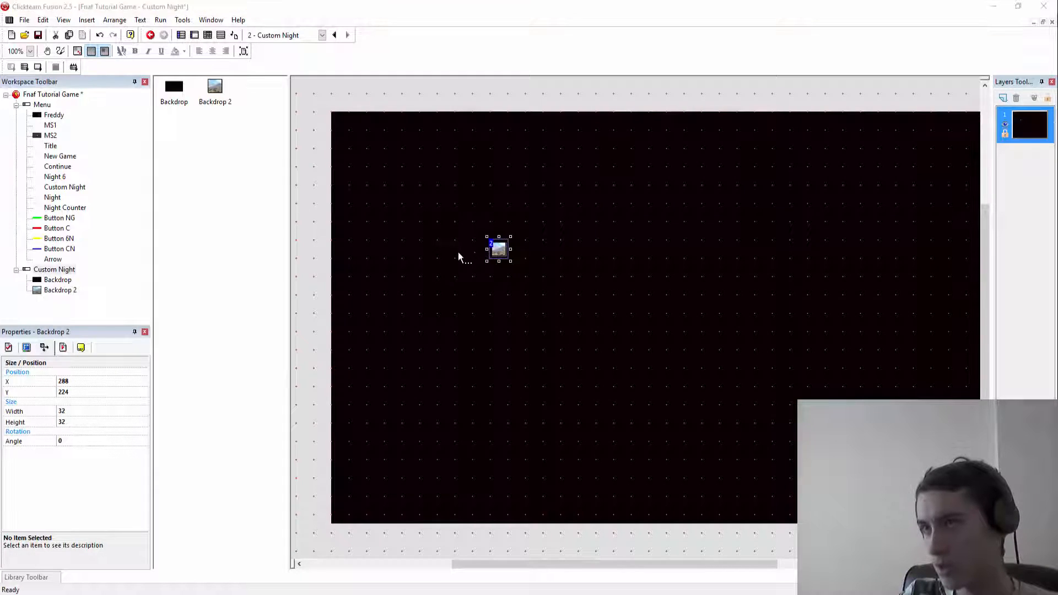
click(24, 22)
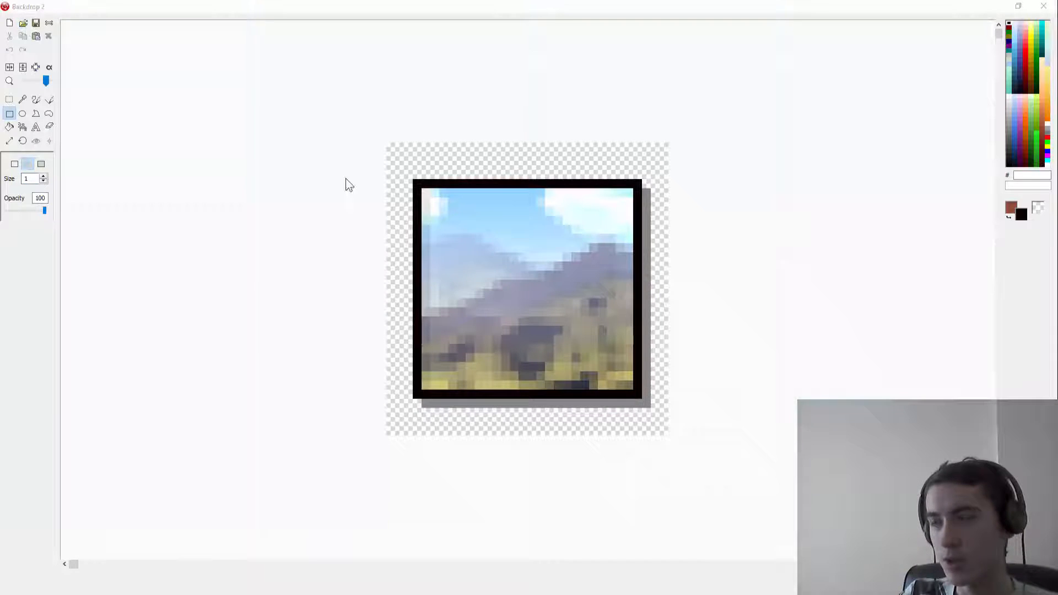
double_click(458, 216)
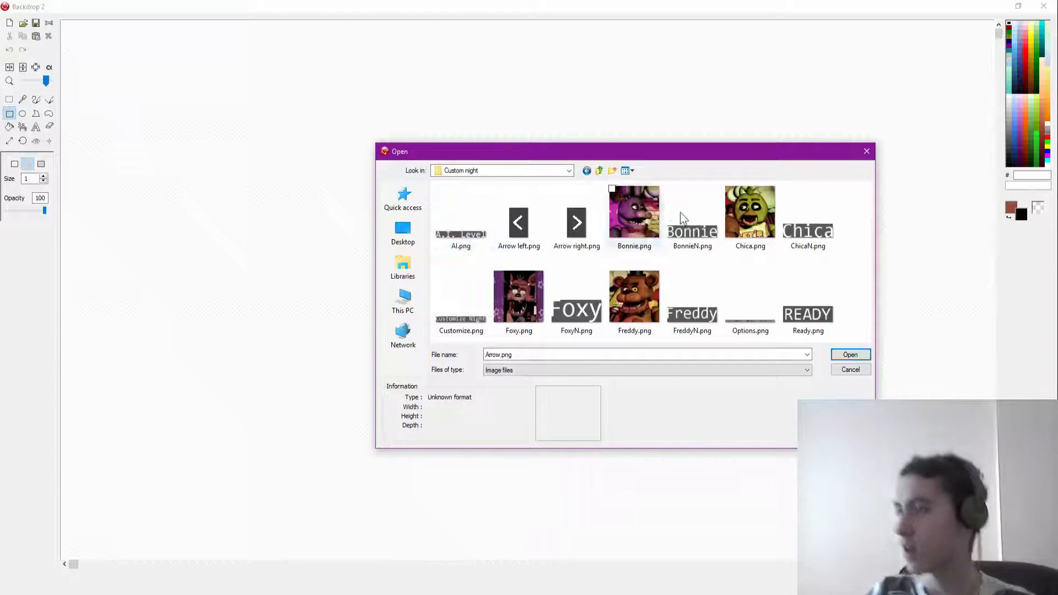
double_click(633, 293)
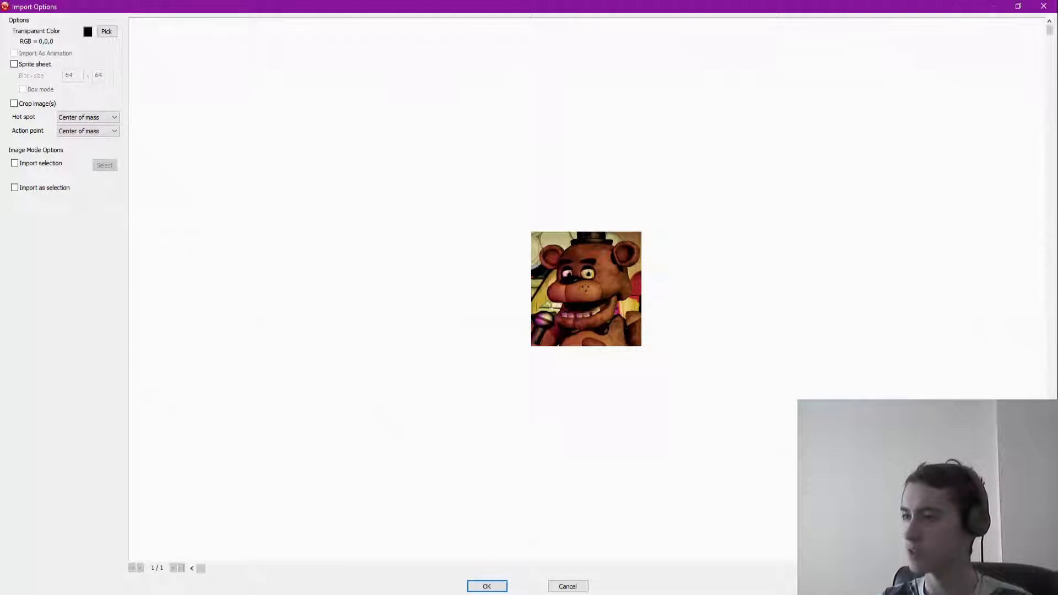
Step: Load Bonnie.png from the Custom night folder into the placeholder backdrop and move it to X 160, Y 192
click(568, 587)
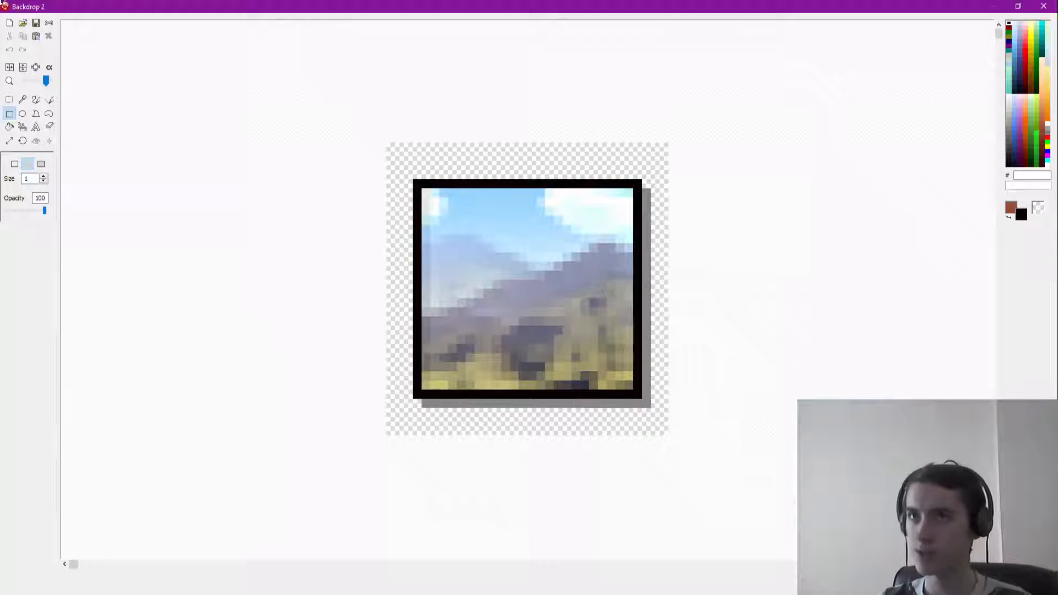
click(23, 23)
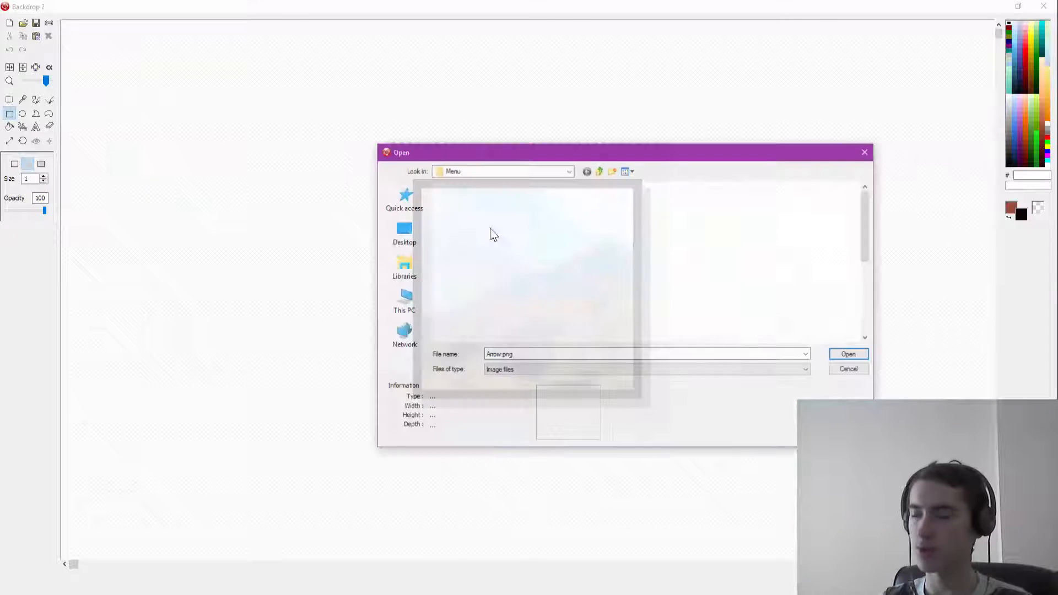
scroll(718, 273, down, 3)
scroll(718, 273, up, 3)
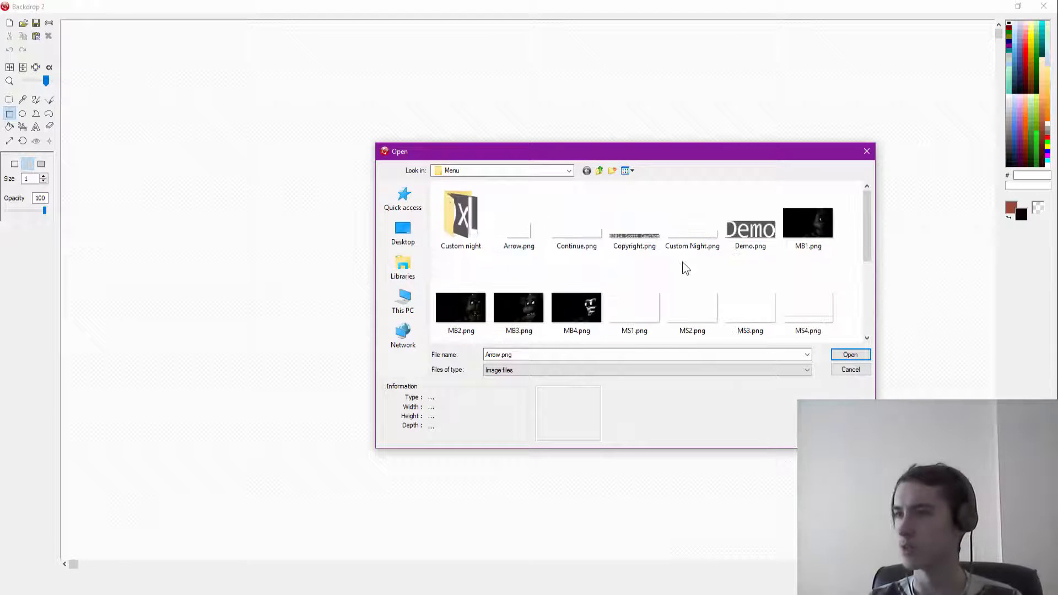
double_click(443, 201)
click(628, 218)
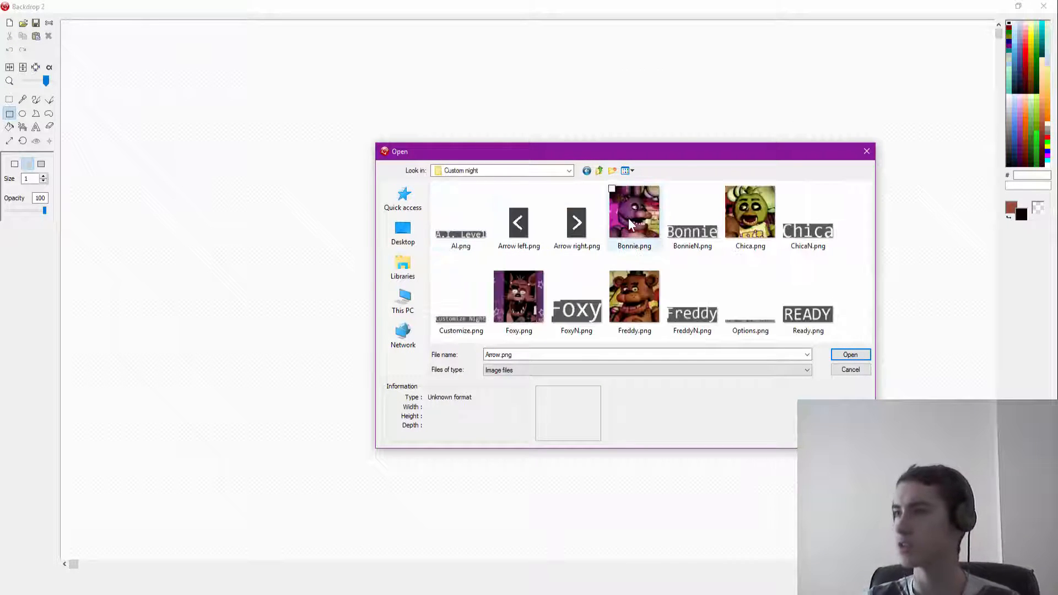
double_click(630, 218)
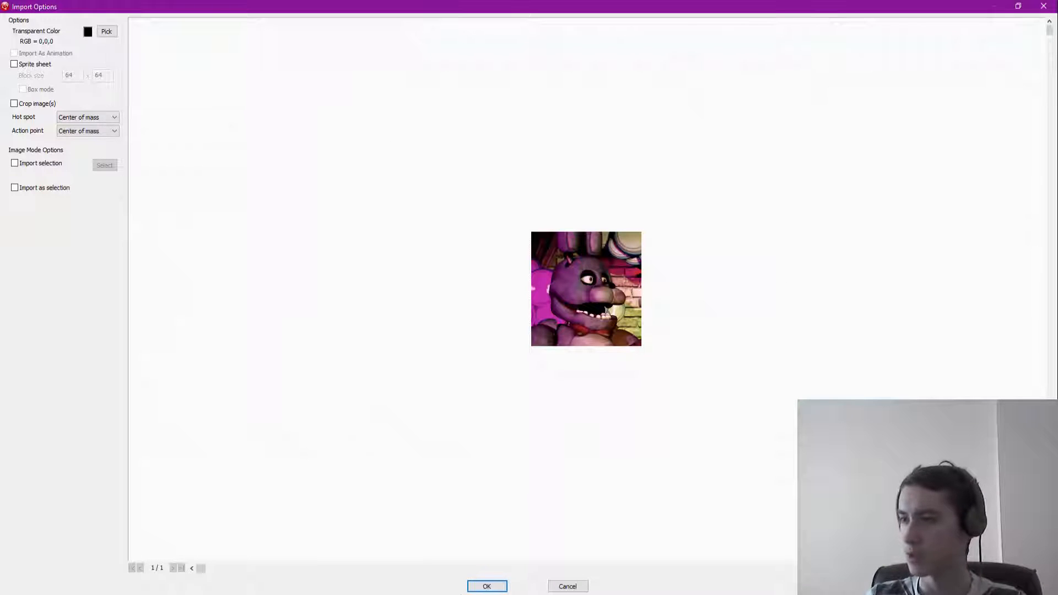
click(495, 589)
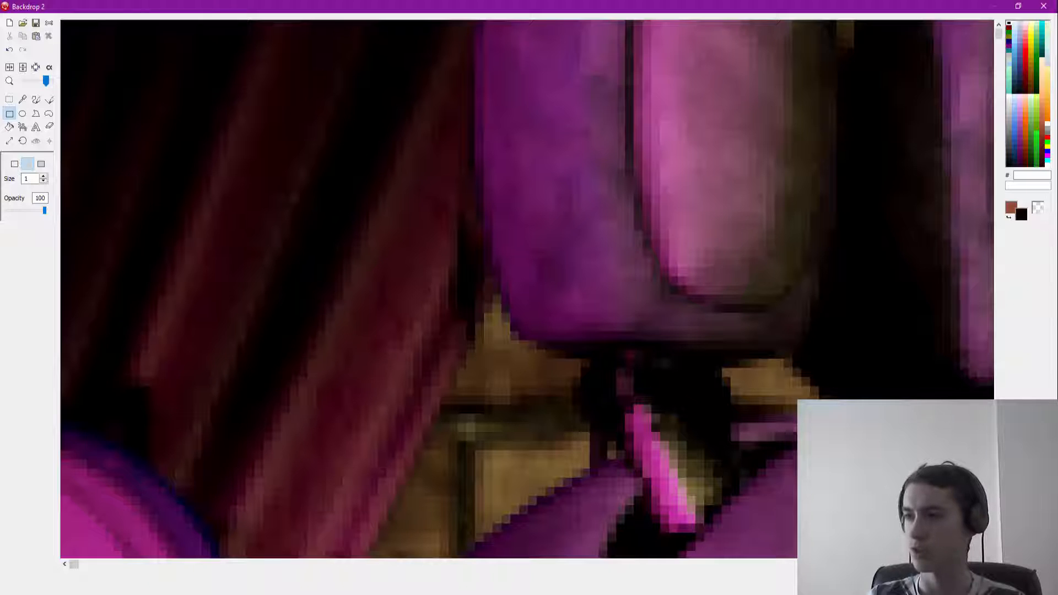
click(937, 585)
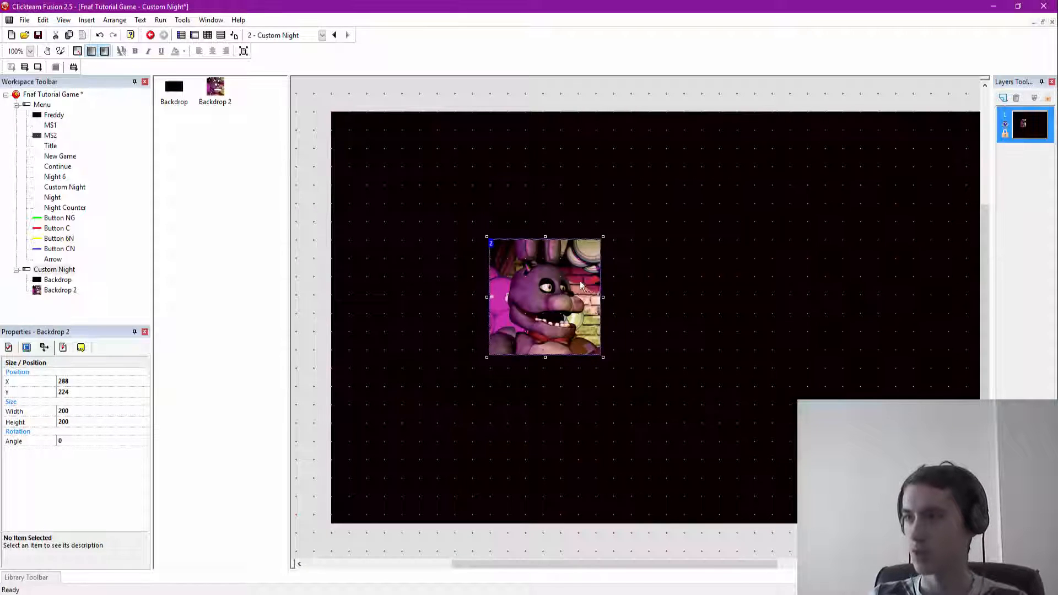
drag(571, 288, 499, 265)
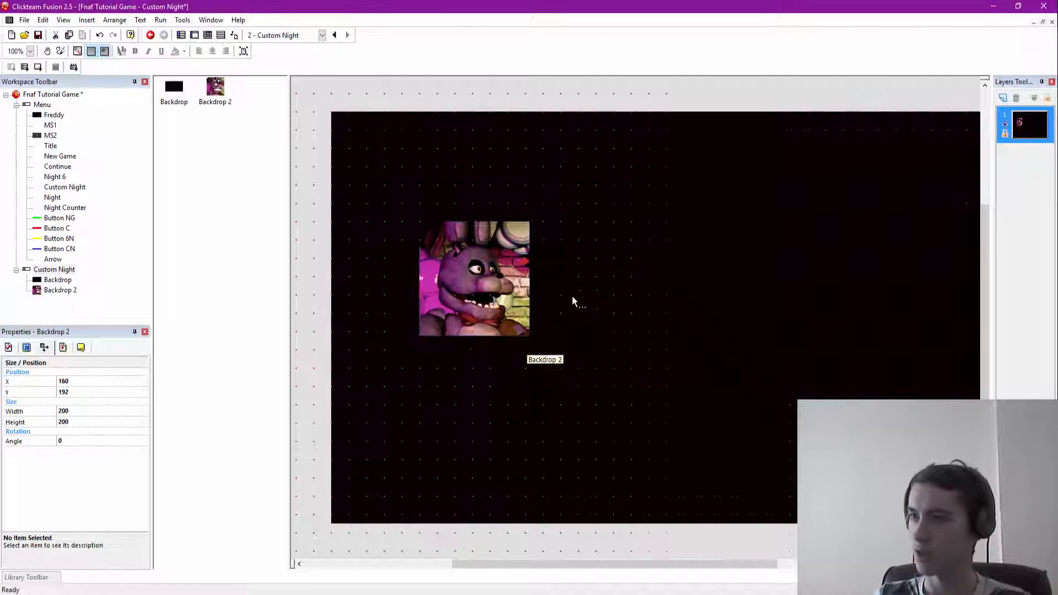
right_click(325, 220)
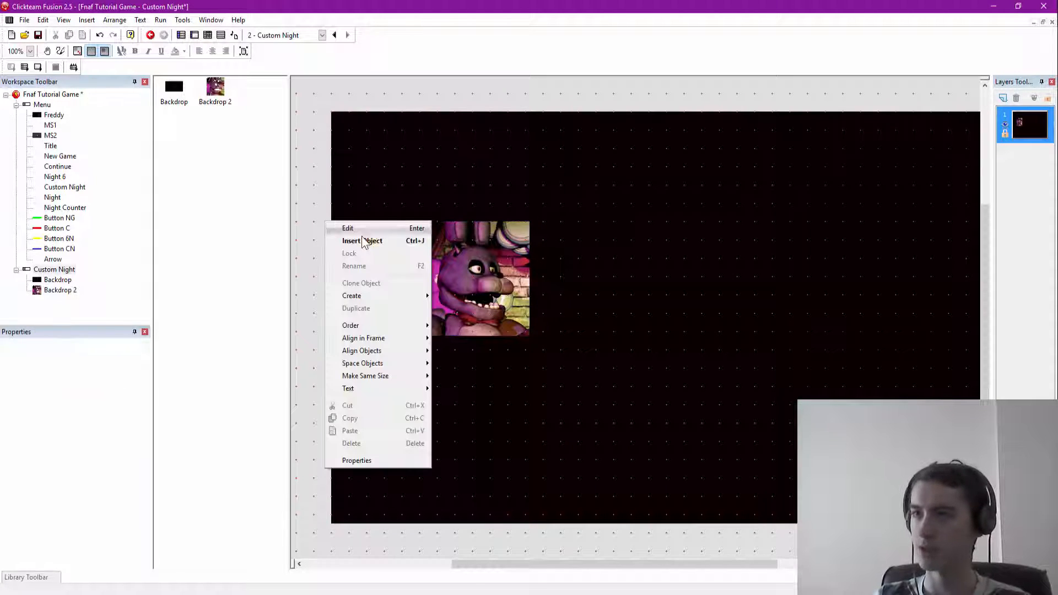
click(362, 241)
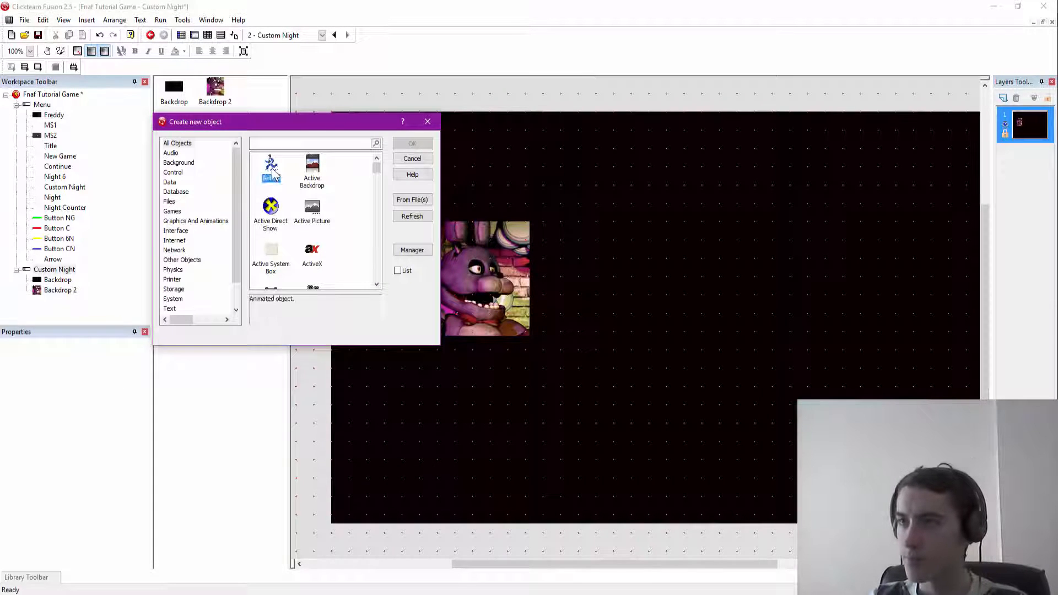
double_click(271, 171)
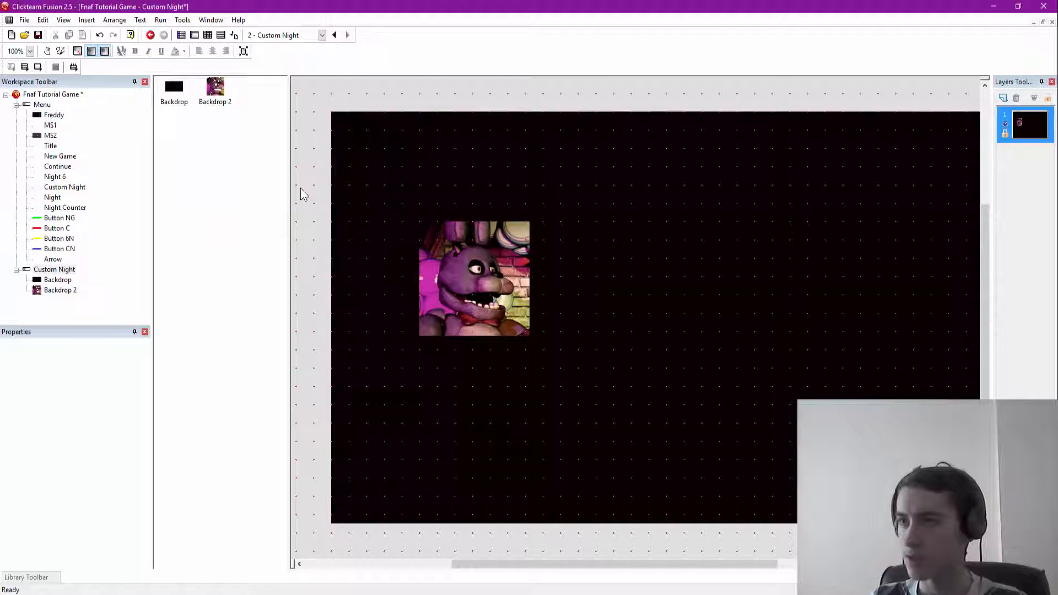
Step: Insert a new Backdrop object beside the Bonnie portrait at X 416, Y 192
right_click(304, 191)
click(331, 208)
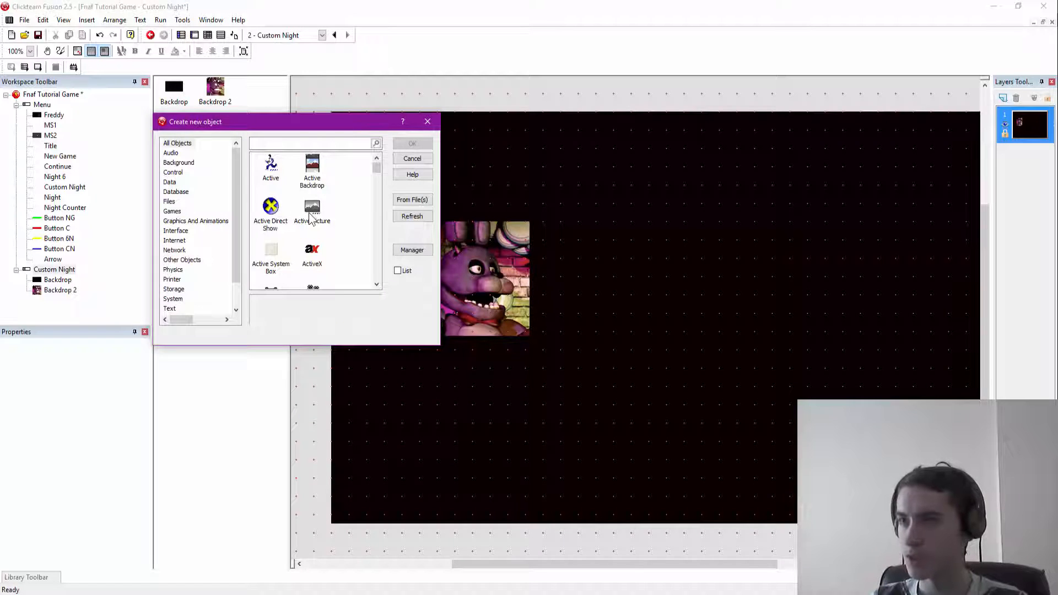
scroll(282, 250, down, 2)
scroll(280, 245, down, 2)
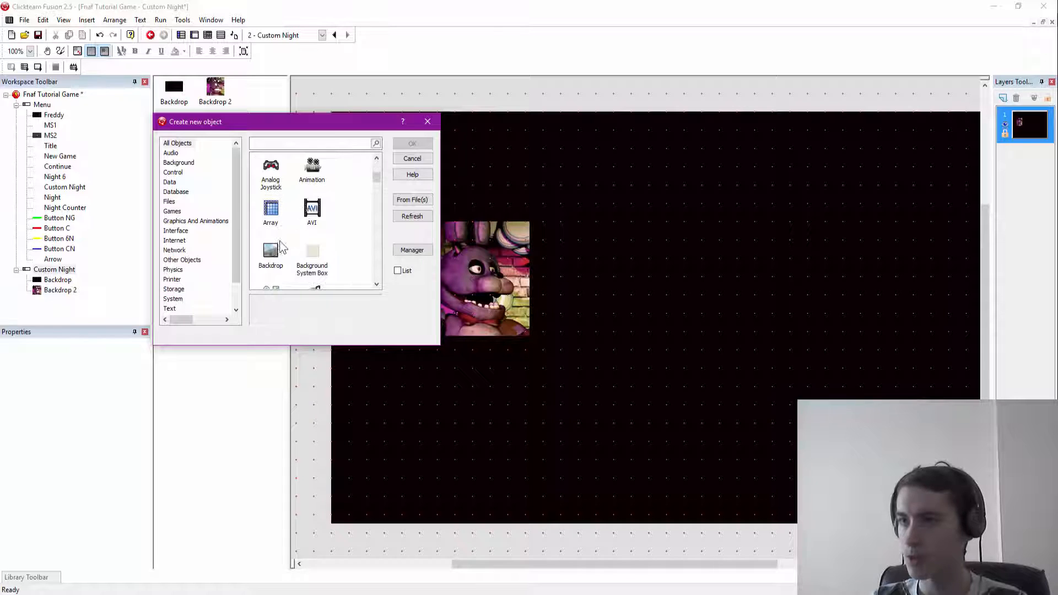
click(271, 253)
click(412, 143)
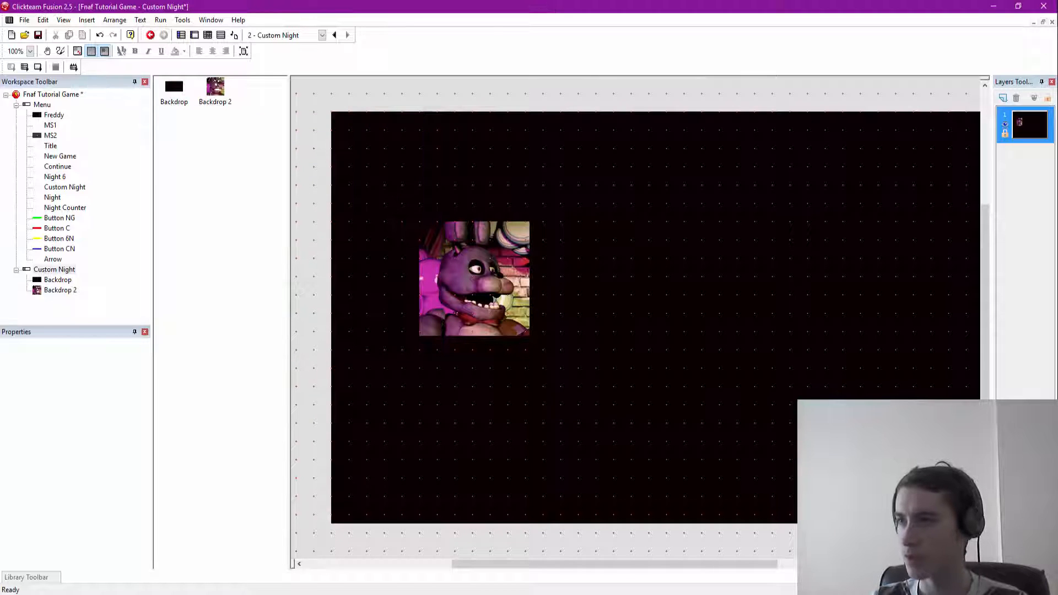
click(568, 229)
Step: Replace the new backdrop's placeholder picture beside Bonnie with Freddy.png
double_click(570, 232)
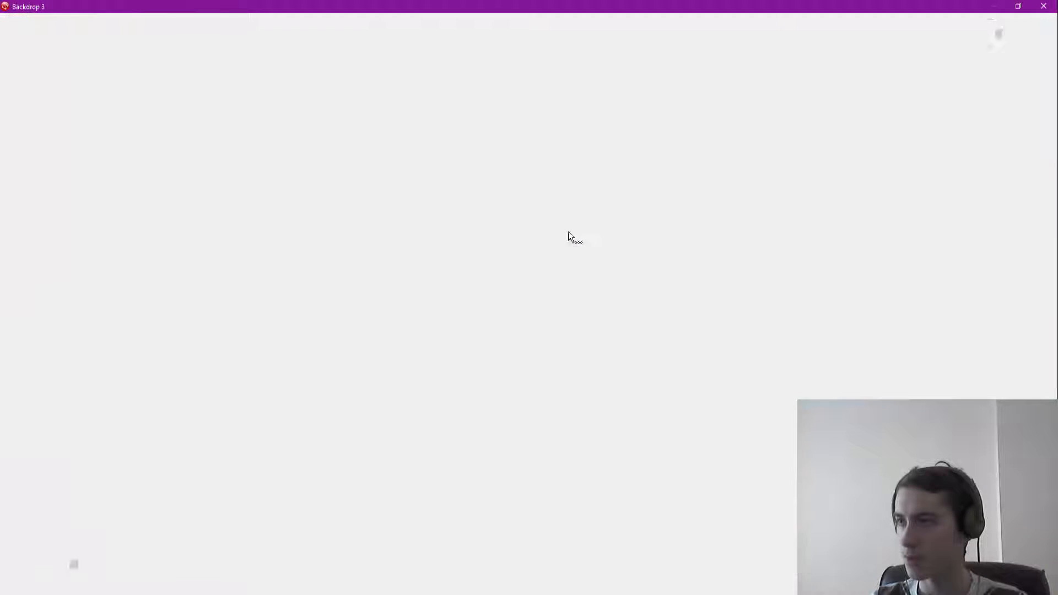
click(22, 23)
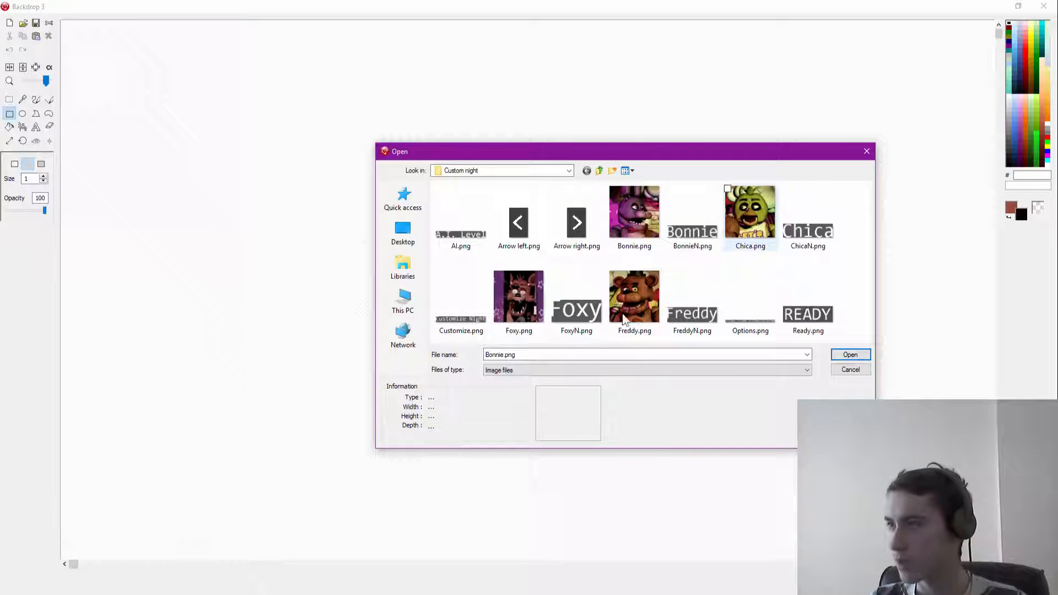
double_click(633, 306)
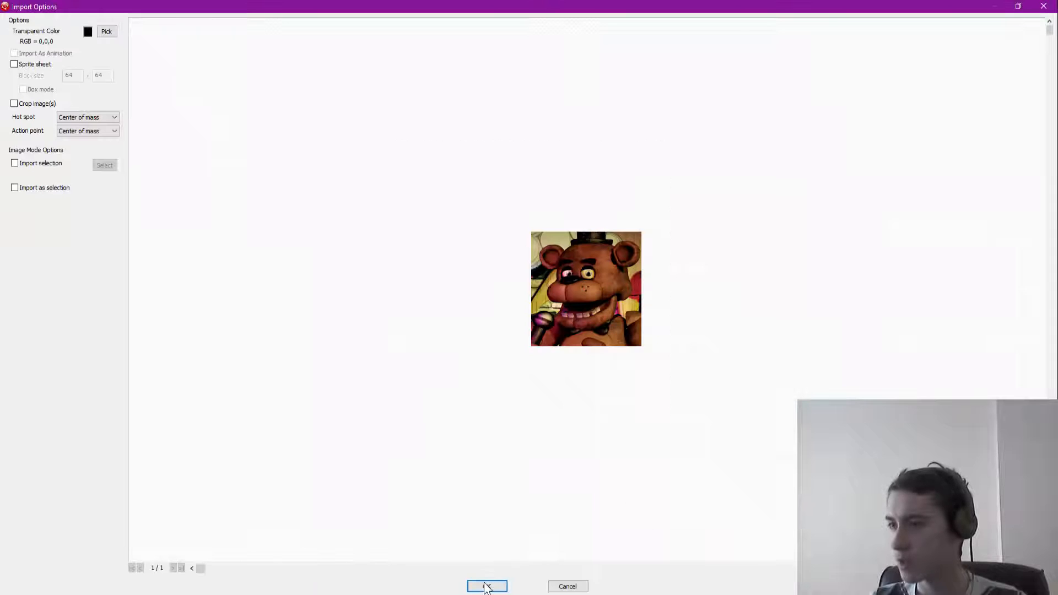
click(488, 586)
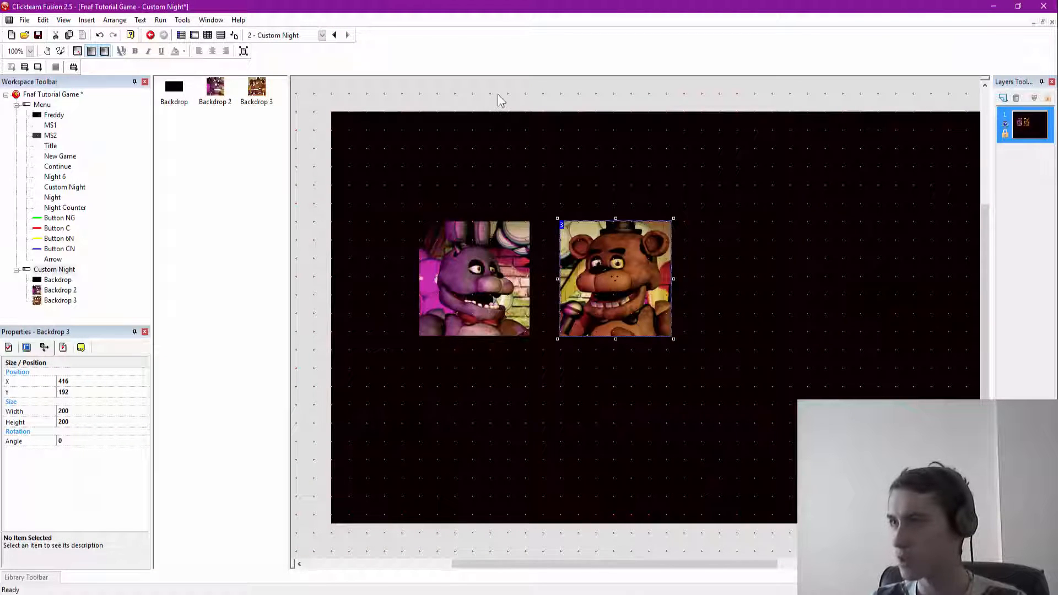
Step: Insert another Backdrop object beside the Freddy portrait at X 672, Y 192
click(501, 91)
right_click(504, 89)
click(553, 108)
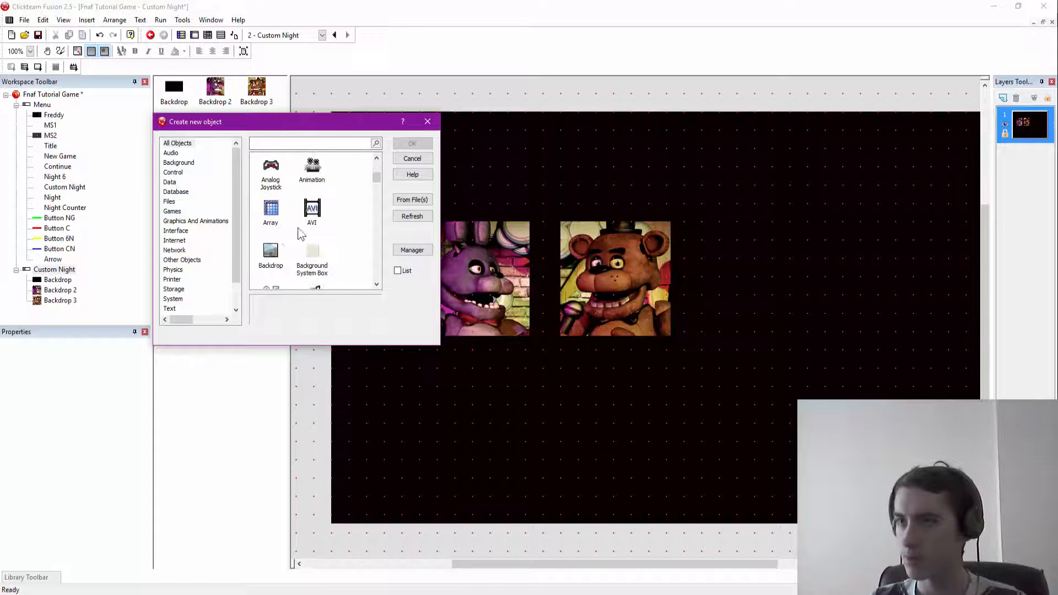
double_click(271, 252)
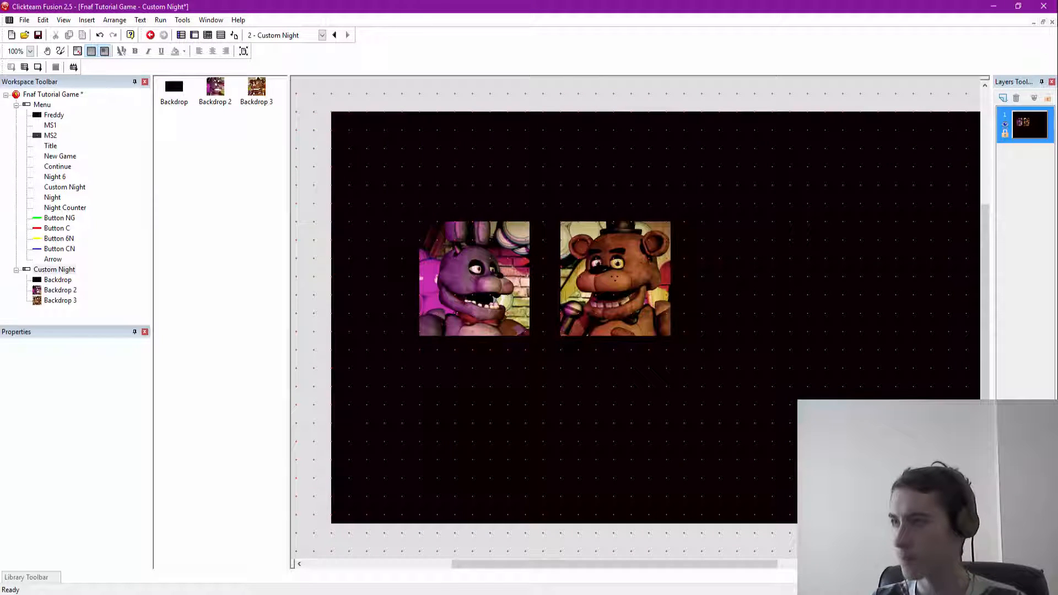
click(711, 231)
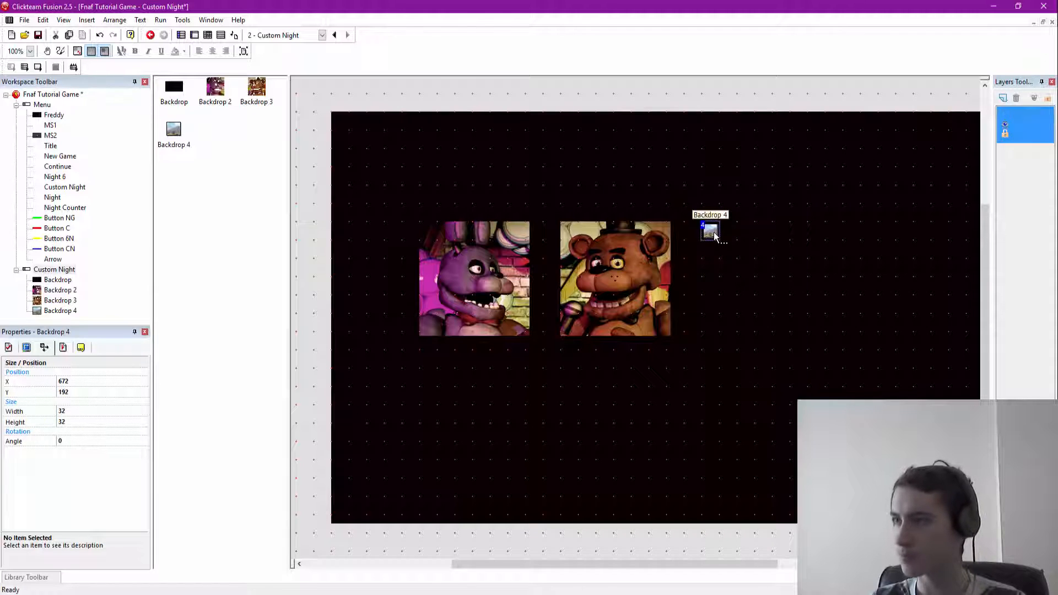
Step: Replace the placeholder picture of the backdrop beside Freddy with Chica.png
double_click(711, 231)
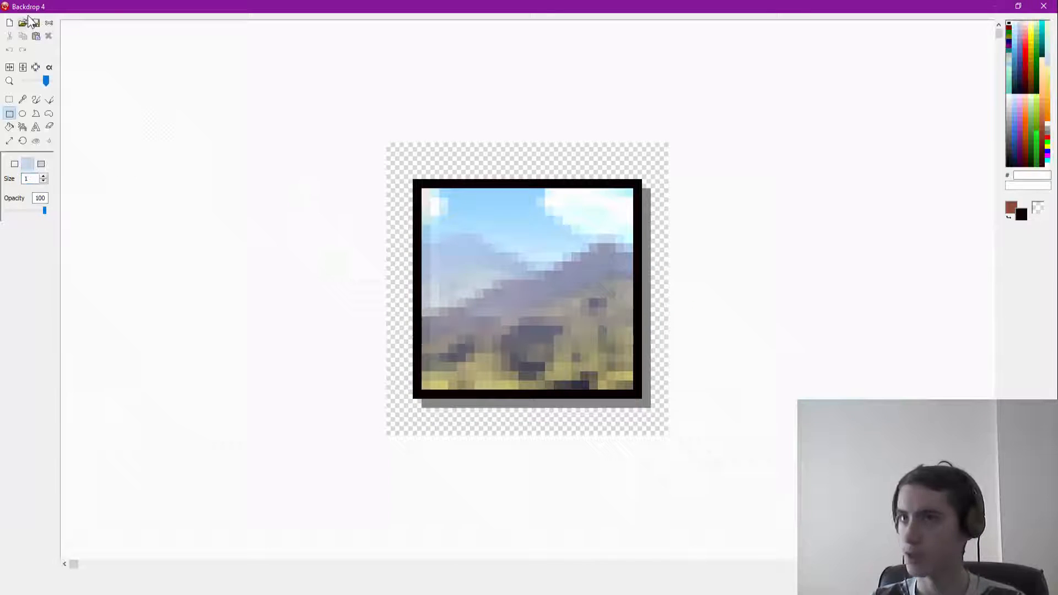
click(23, 23)
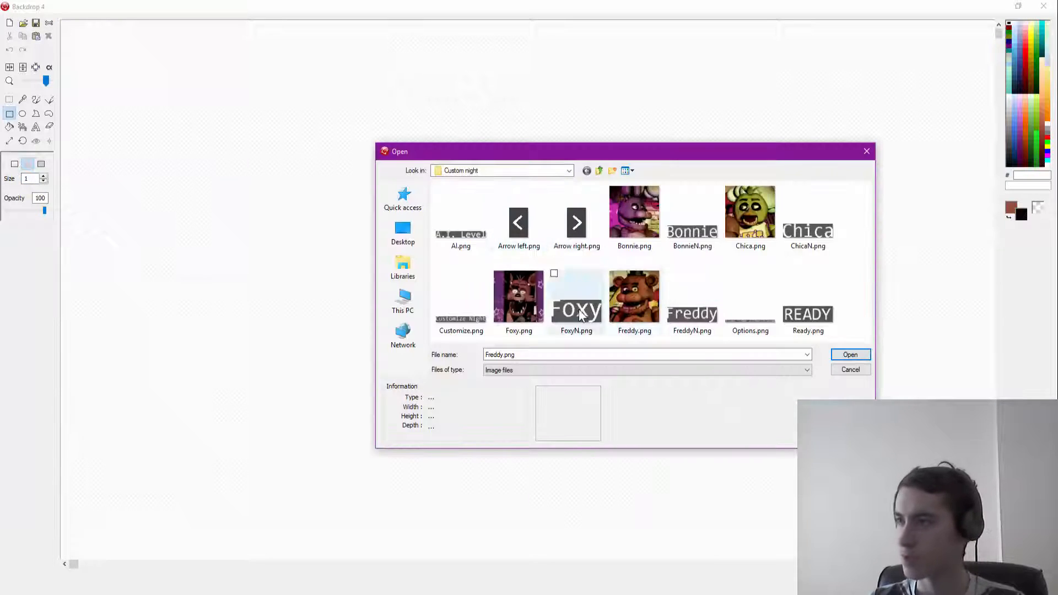
double_click(754, 211)
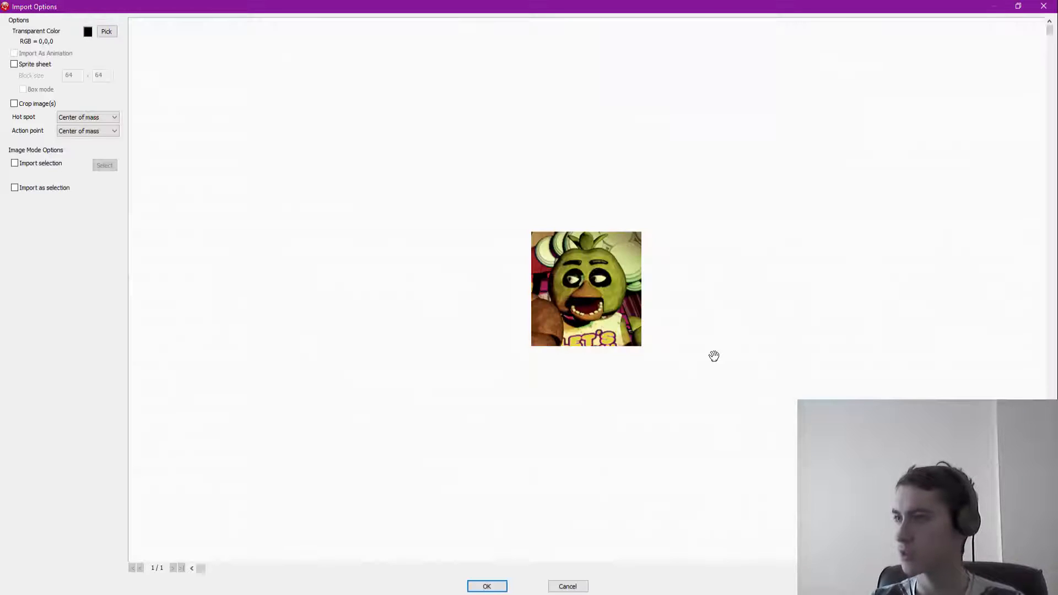
click(490, 587)
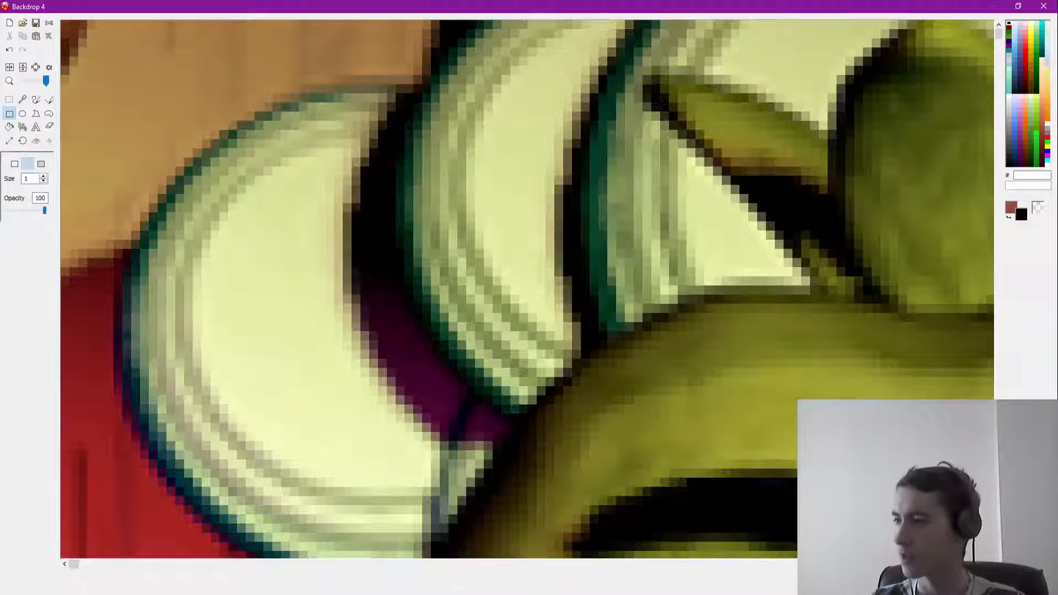
key(Return)
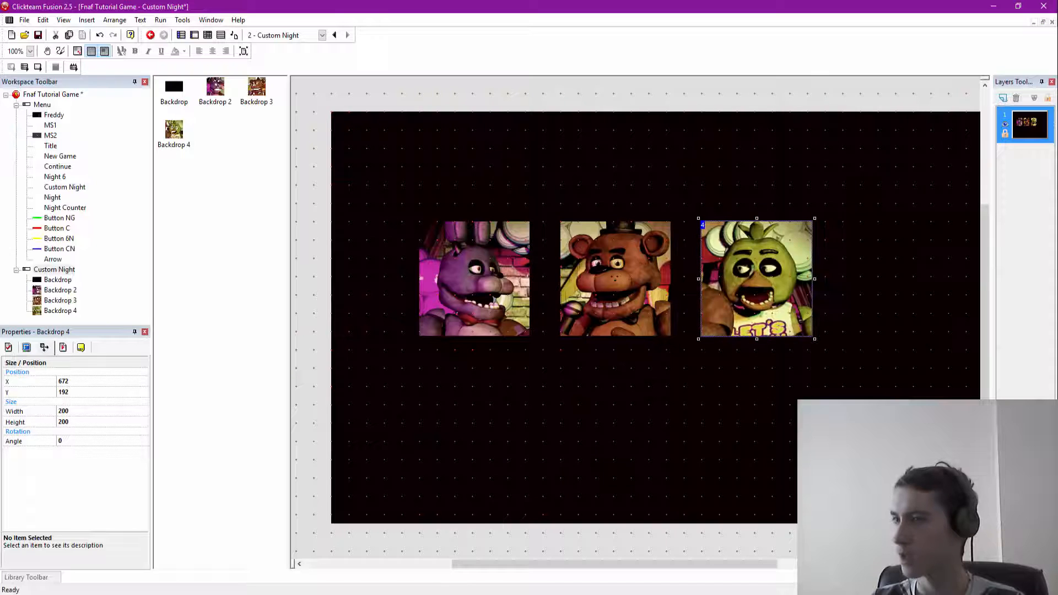
click(694, 122)
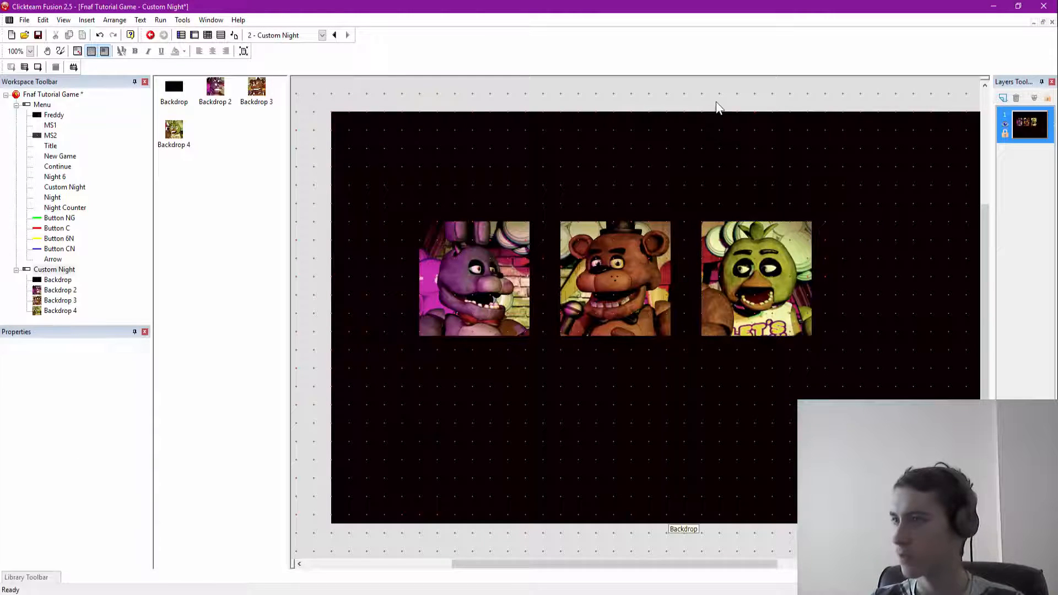
right_click(717, 103)
click(733, 121)
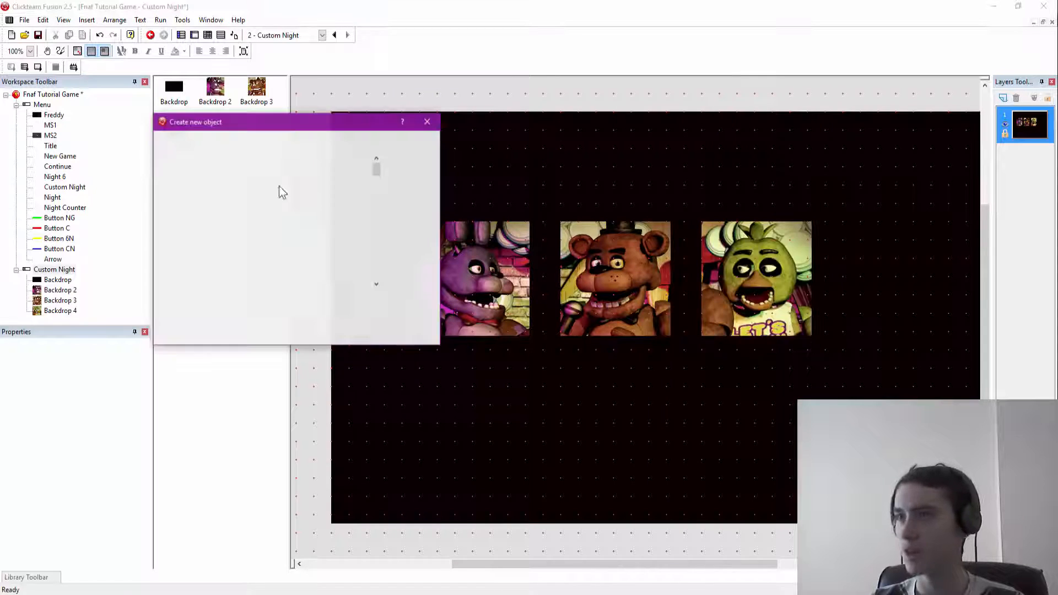
scroll(281, 221, down, 2)
double_click(270, 256)
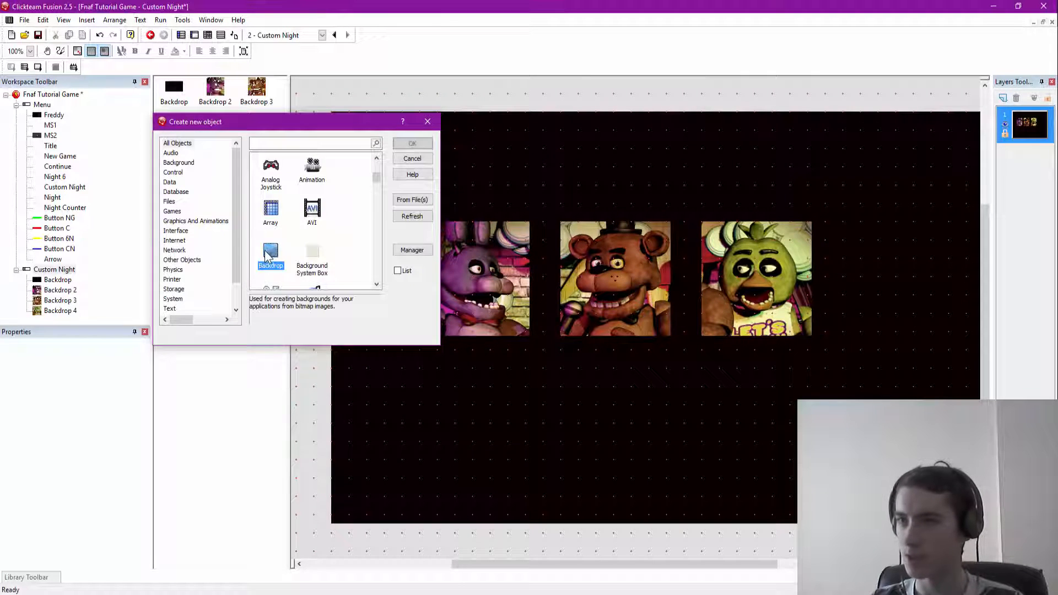
Step: Insert a fourth portrait Backdrop object beside Chica at X 928, Y 192
right_click(534, 89)
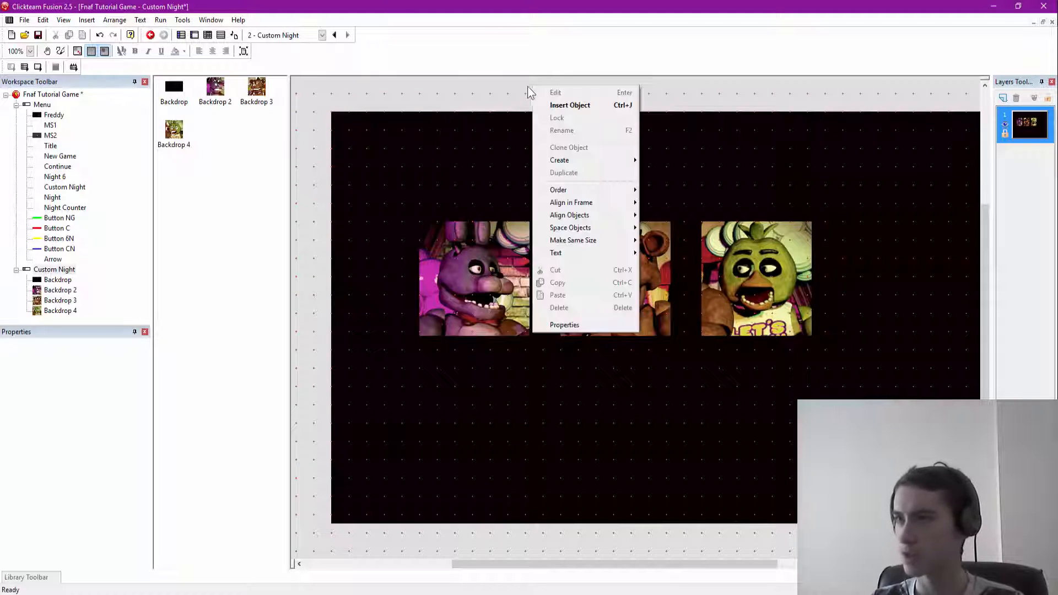
click(562, 104)
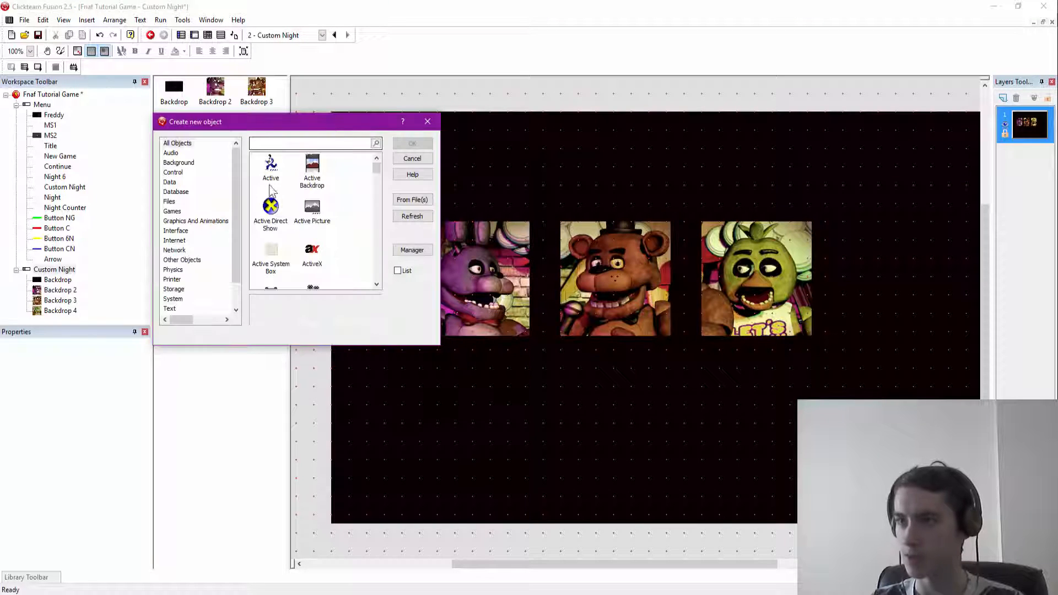
scroll(272, 259, down, 3)
double_click(270, 257)
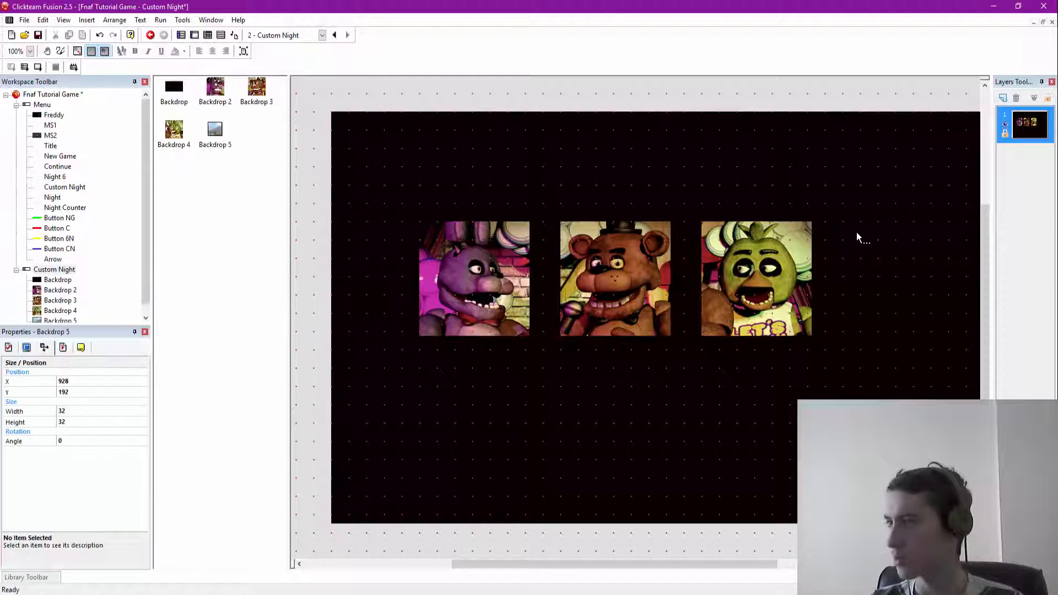
Step: Replace the placeholder picture of the fourth backdrop beside Chica with Foxy.png, keeping the default import options
click(852, 227)
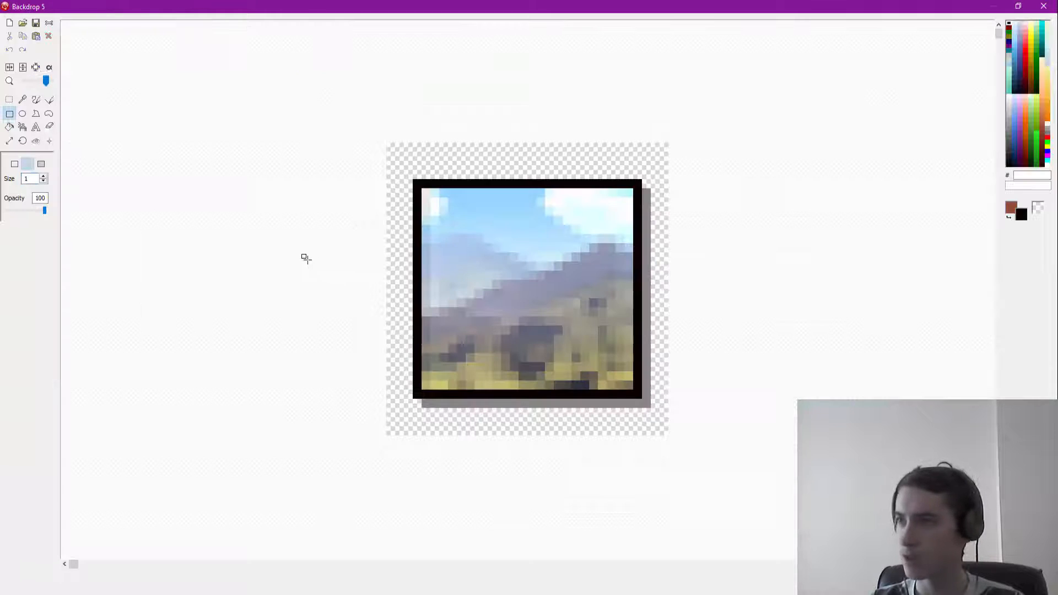
click(23, 23)
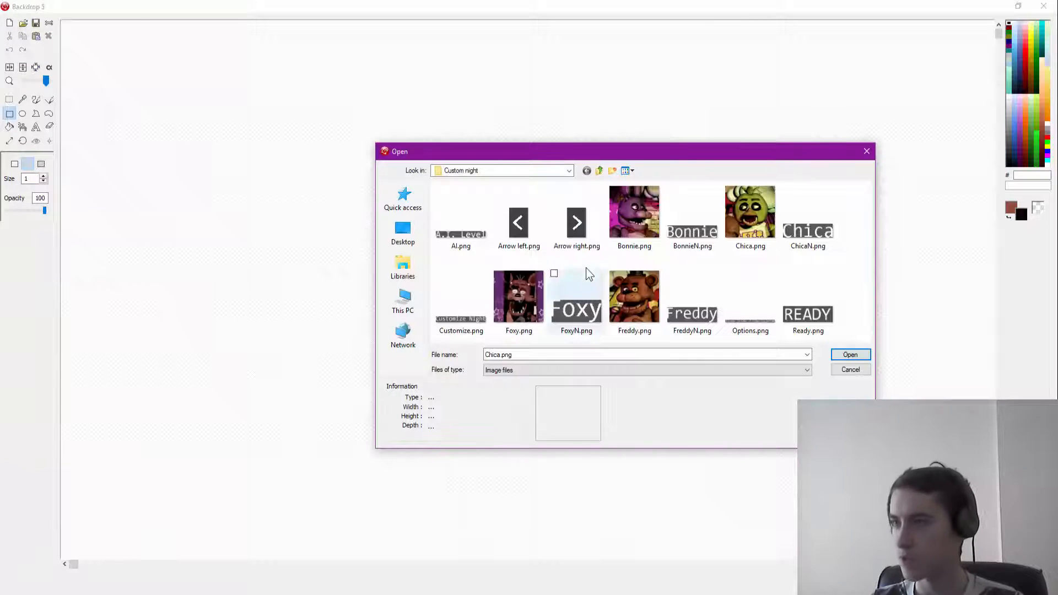
double_click(513, 292)
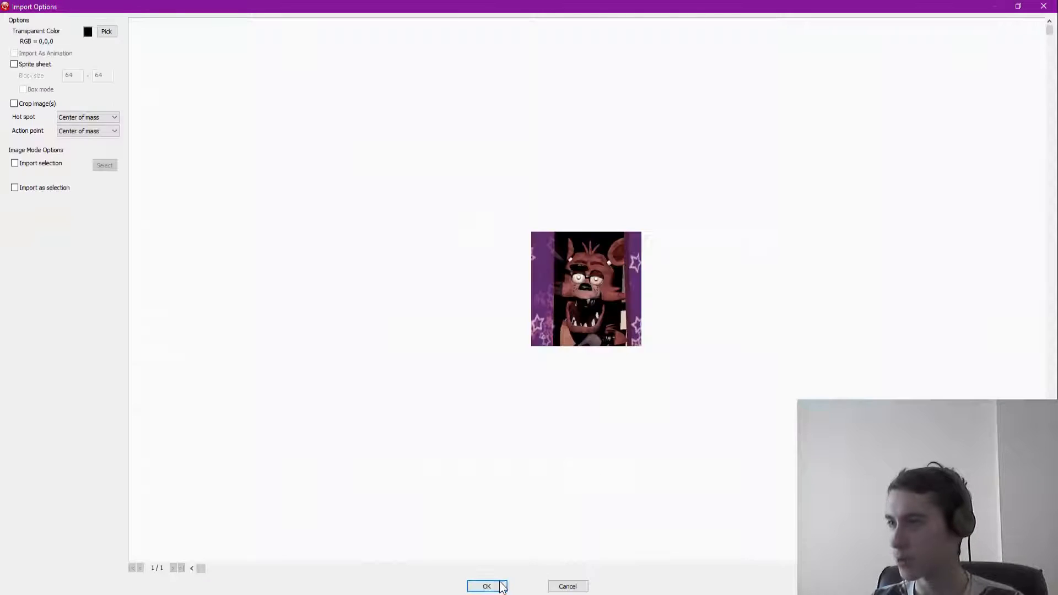
key(Return)
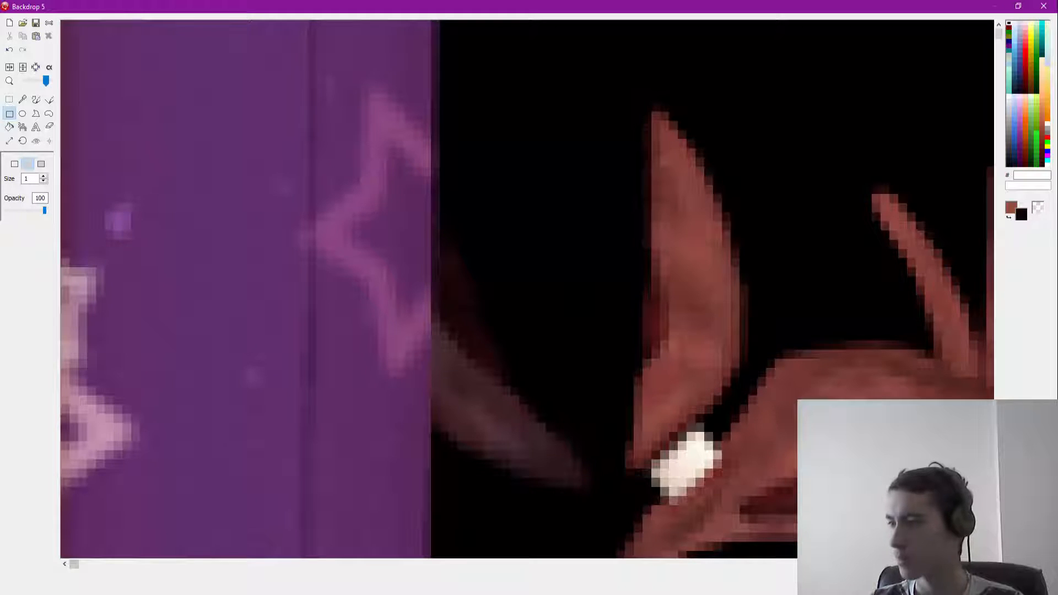
click(942, 580)
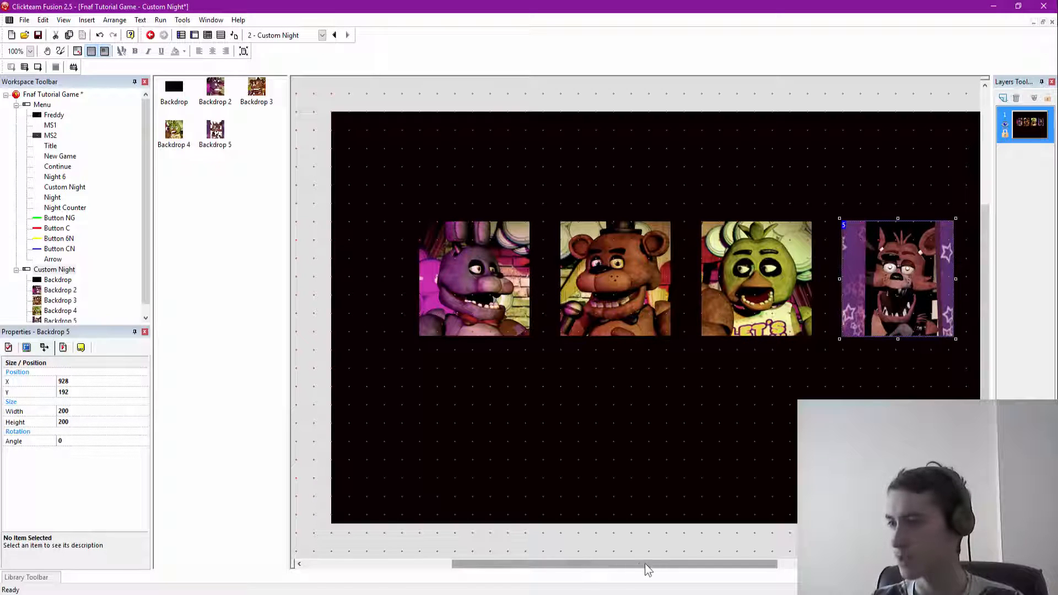
Step: Run the whole application, enter Custom Night from the game's menu to check the portrait row, and close the game
drag(645, 563, 606, 568)
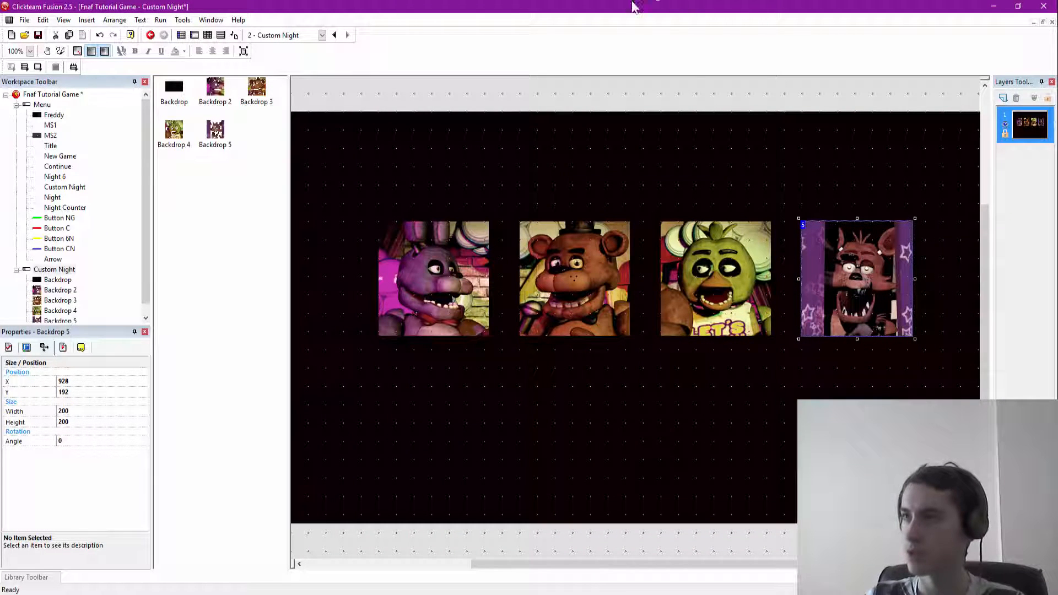
click(551, 92)
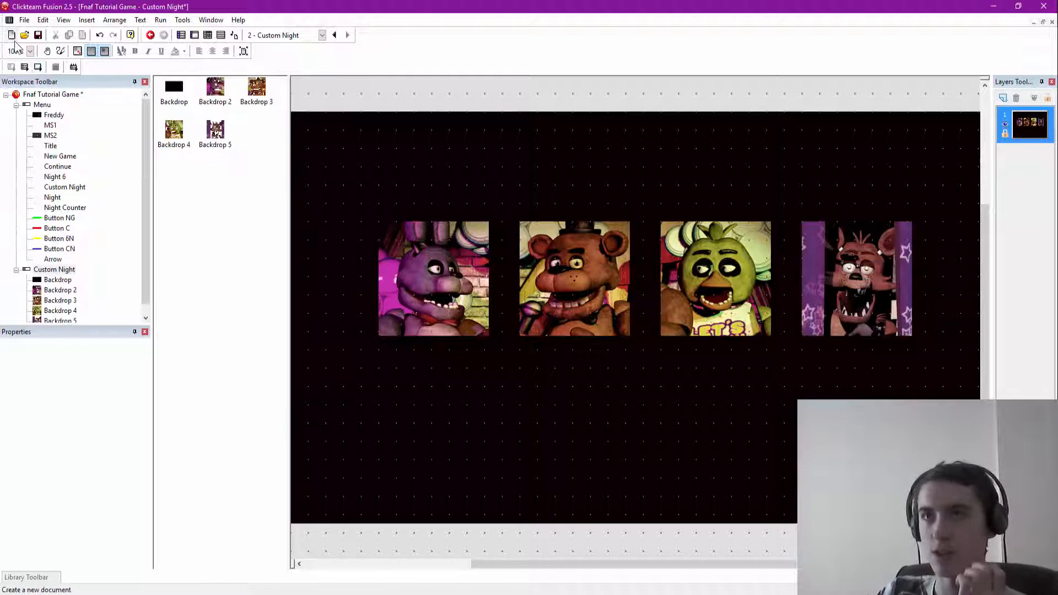
click(37, 67)
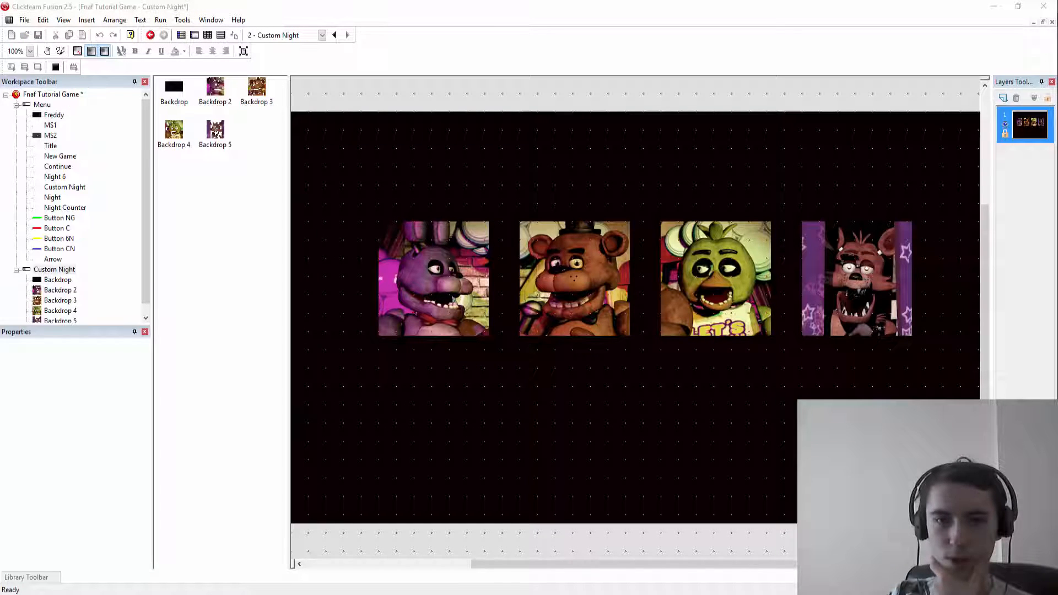
click(25, 68)
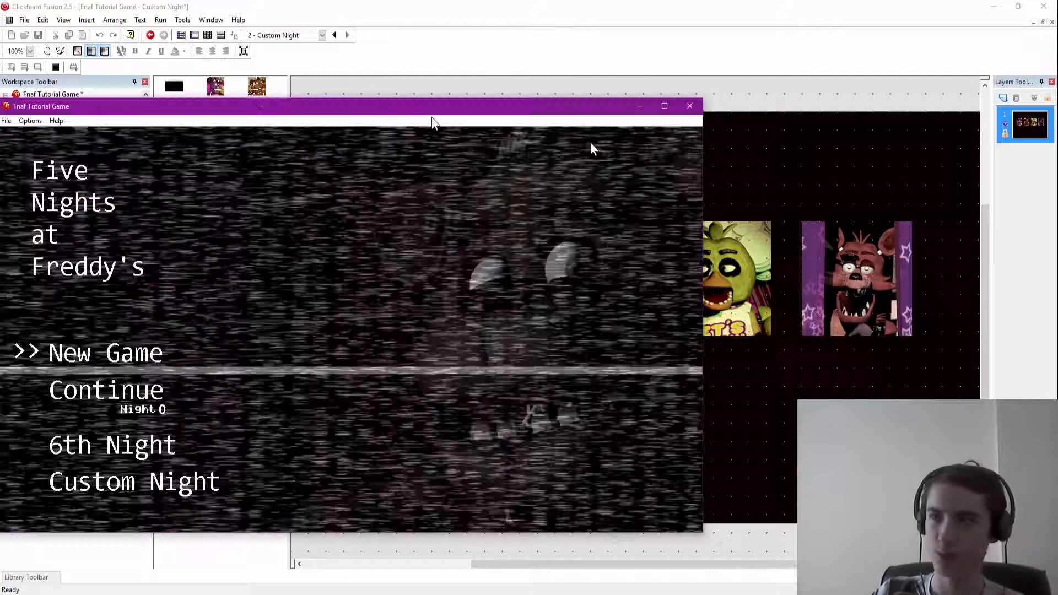
drag(432, 105, 634, 94)
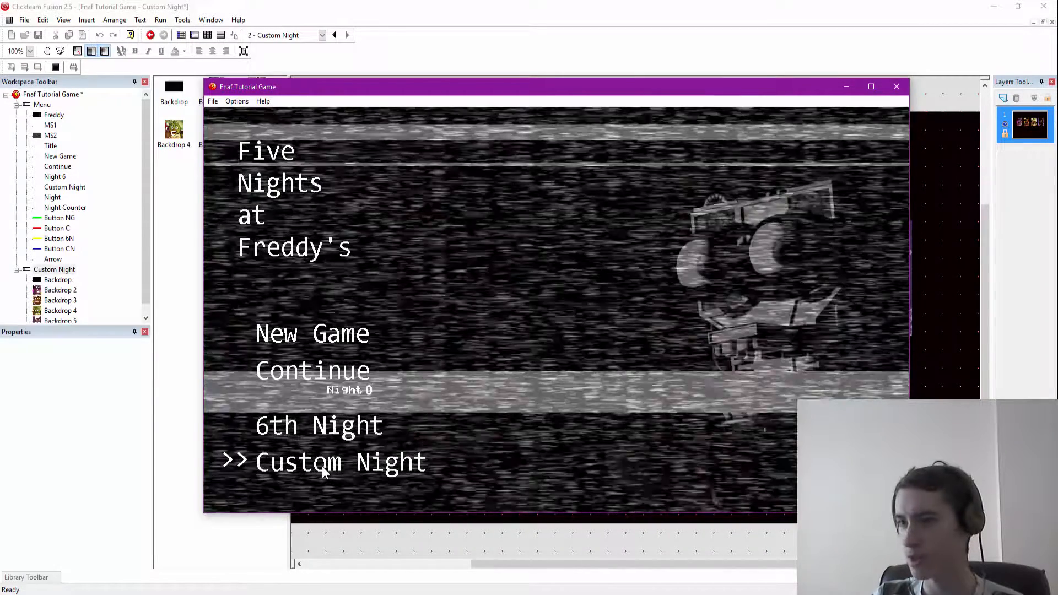
click(322, 465)
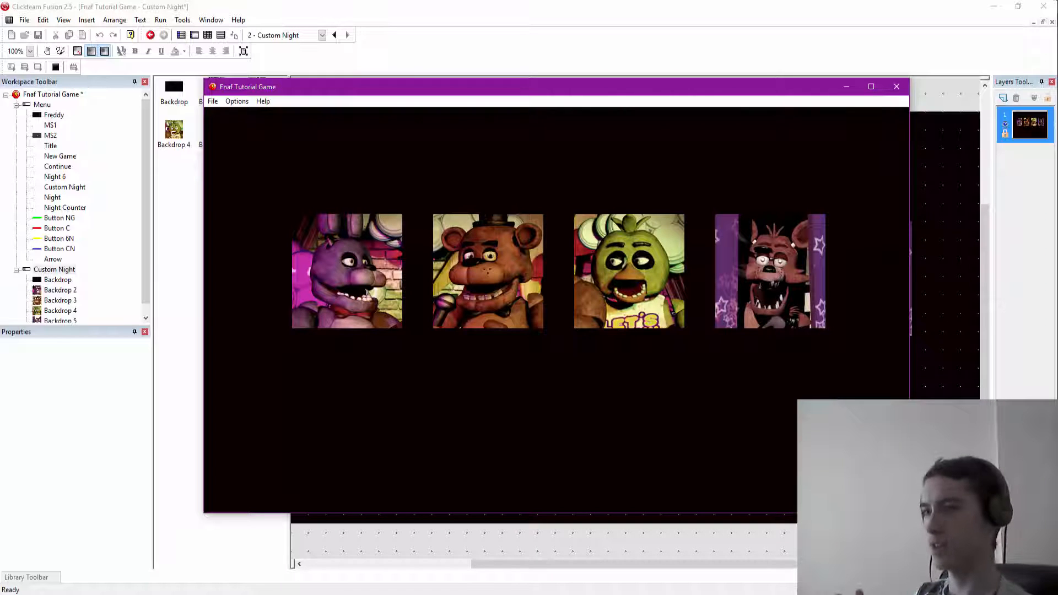
click(897, 86)
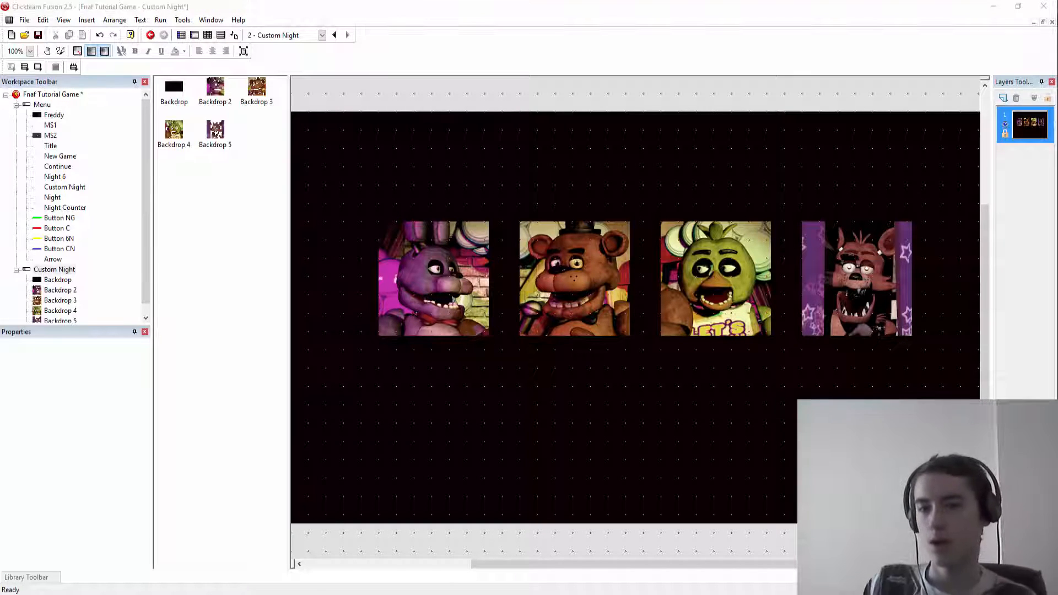
Step: Insert a new Backdrop object below the Bonnie portrait at X 192, Y 416
click(402, 94)
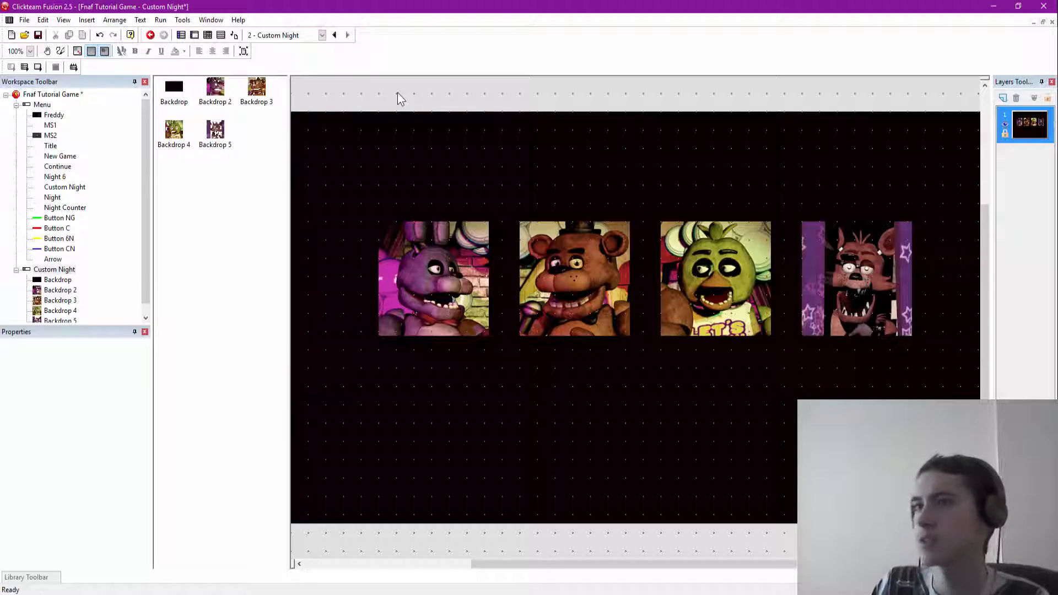
right_click(397, 103)
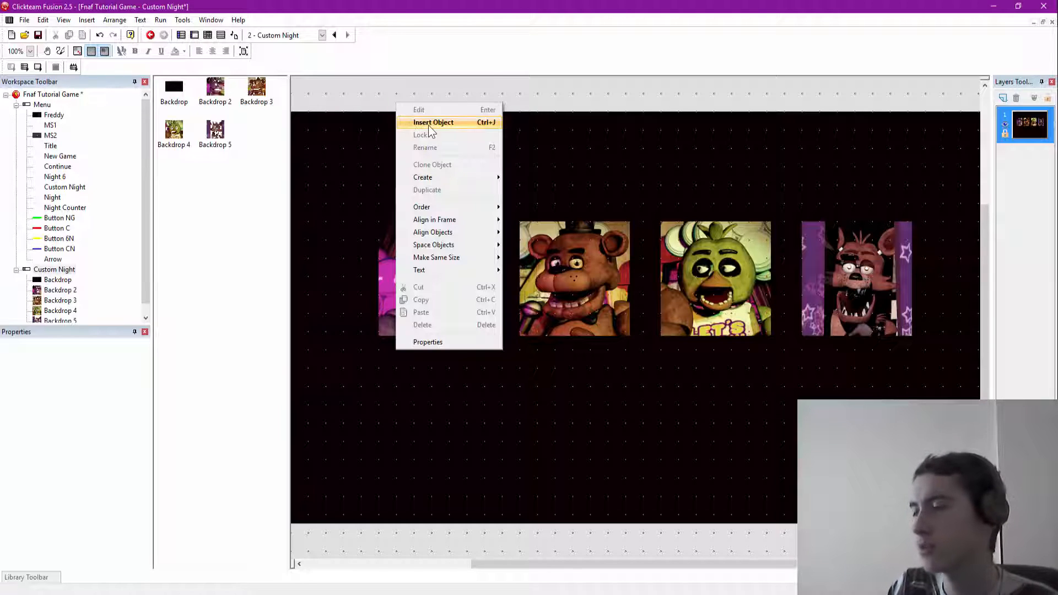
click(552, 94)
right_click(441, 90)
click(462, 111)
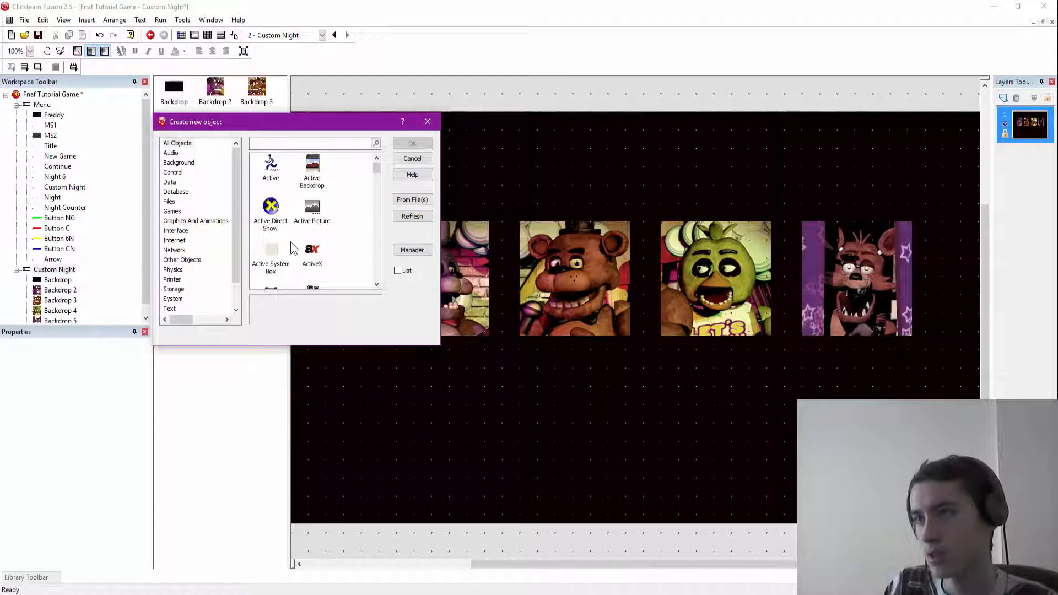
scroll(286, 218, down, 4)
click(271, 188)
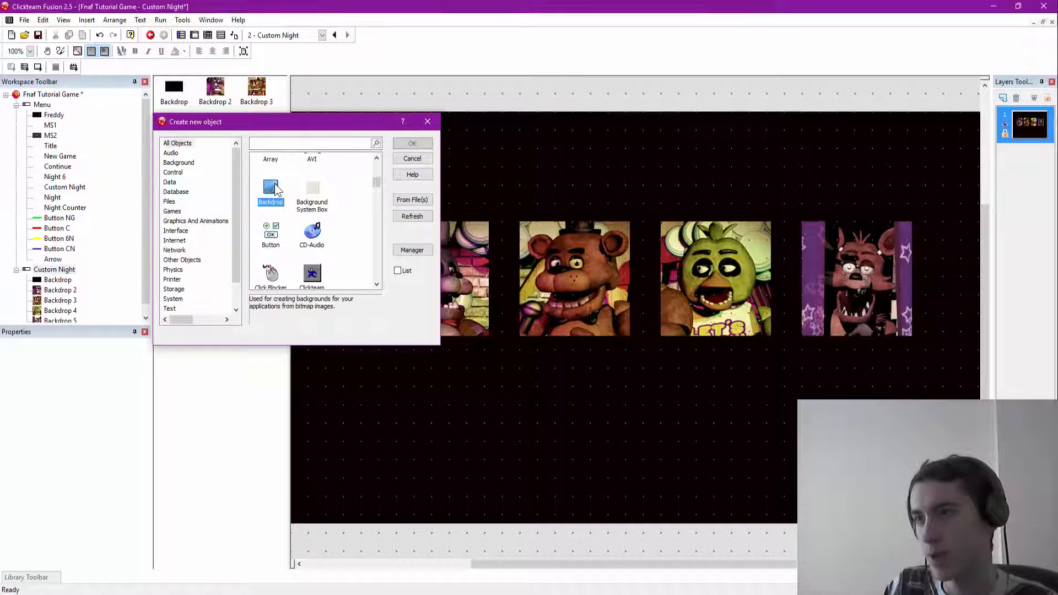
double_click(271, 188)
click(406, 361)
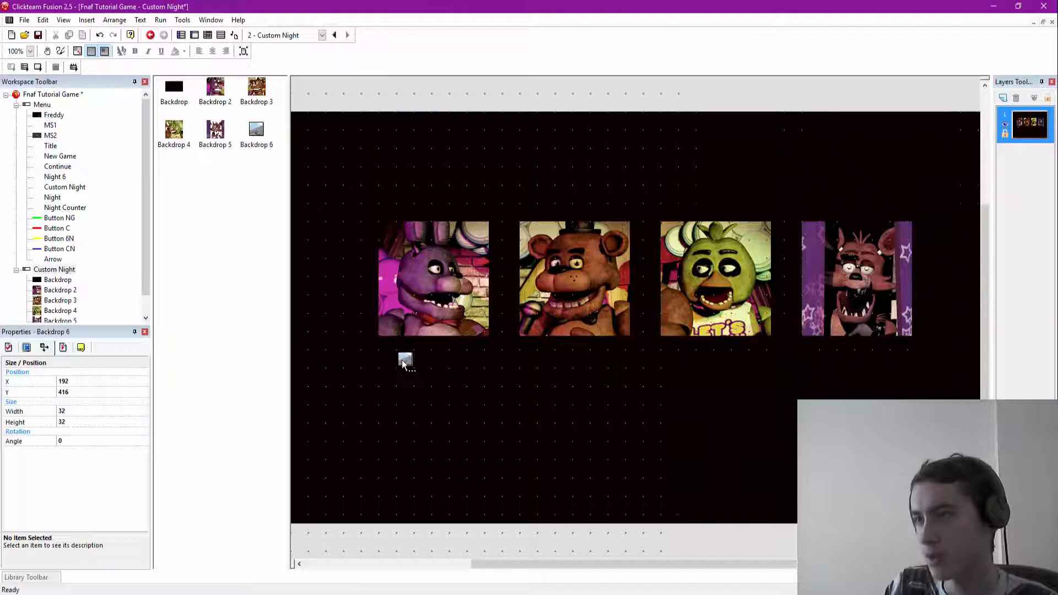
Step: Replace the placeholder picture of the backdrop below Bonnie with the name image BonnieN.png
double_click(403, 360)
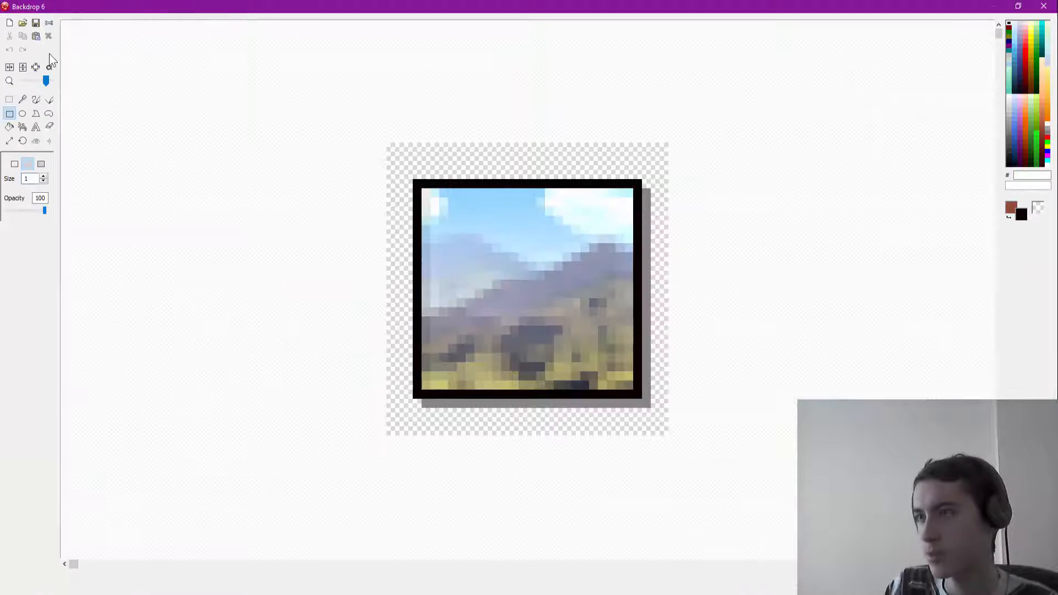
click(23, 24)
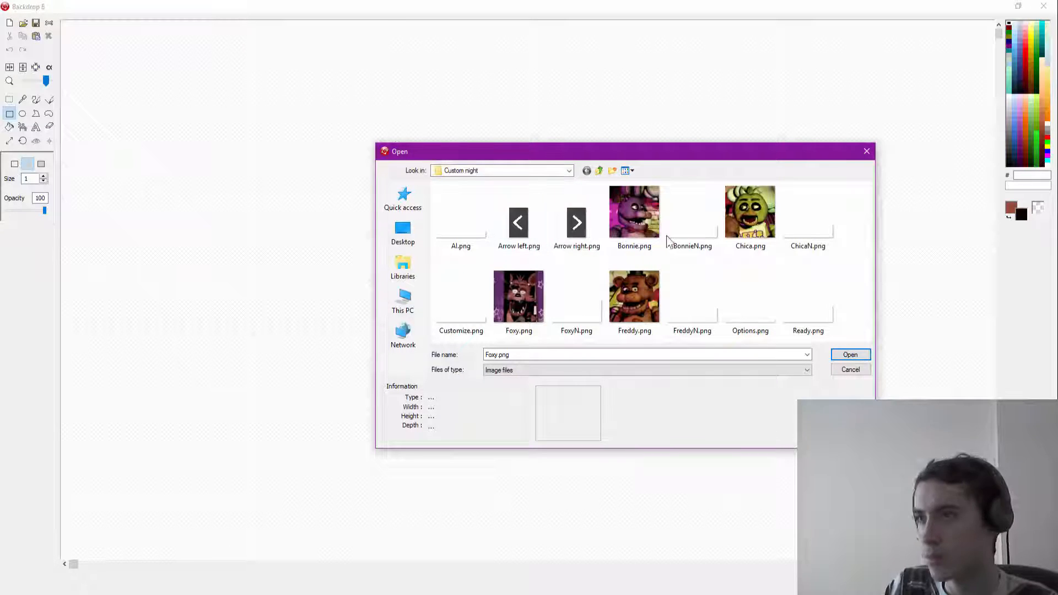
double_click(701, 233)
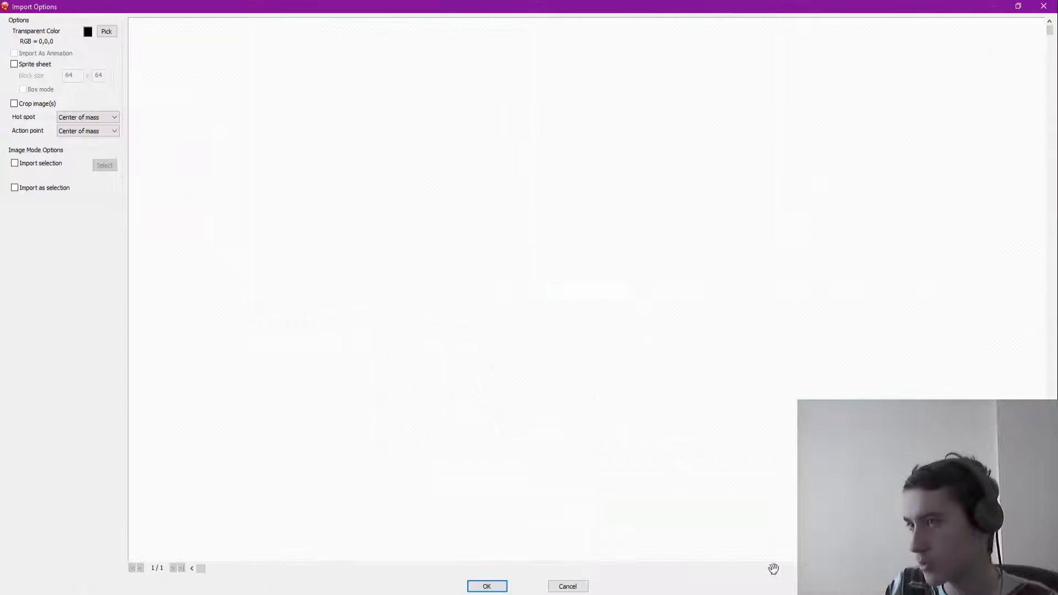
click(487, 586)
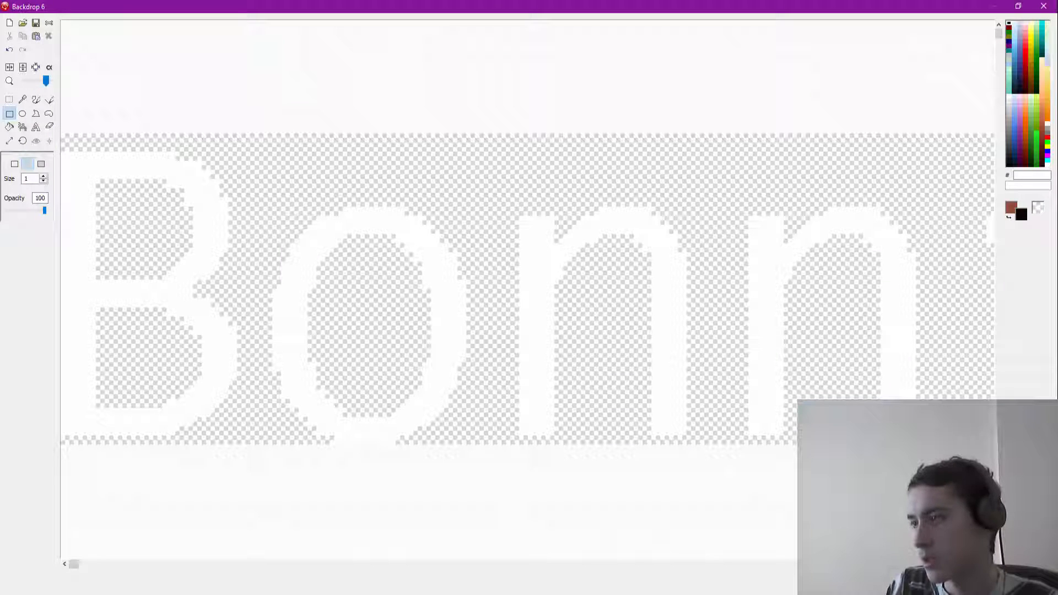
click(978, 581)
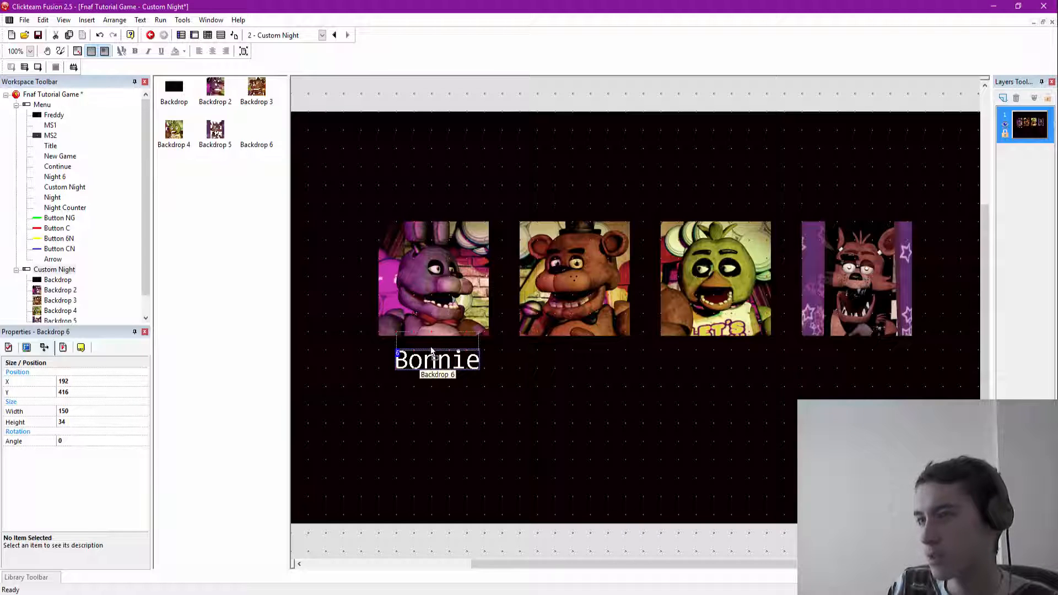
Step: Nudge the Bonnie name label sideways to X 180 to centre it under its portrait
mouse_move(432, 359)
mouse_down()
mouse_move(432, 343)
mouse_move(430, 358)
mouse_up()
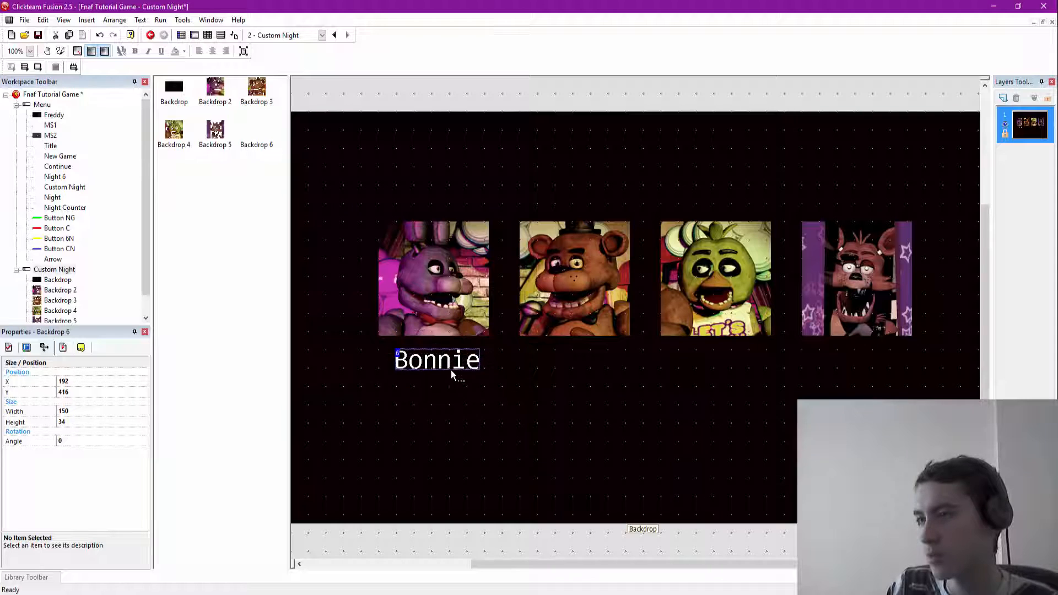
key(Left)
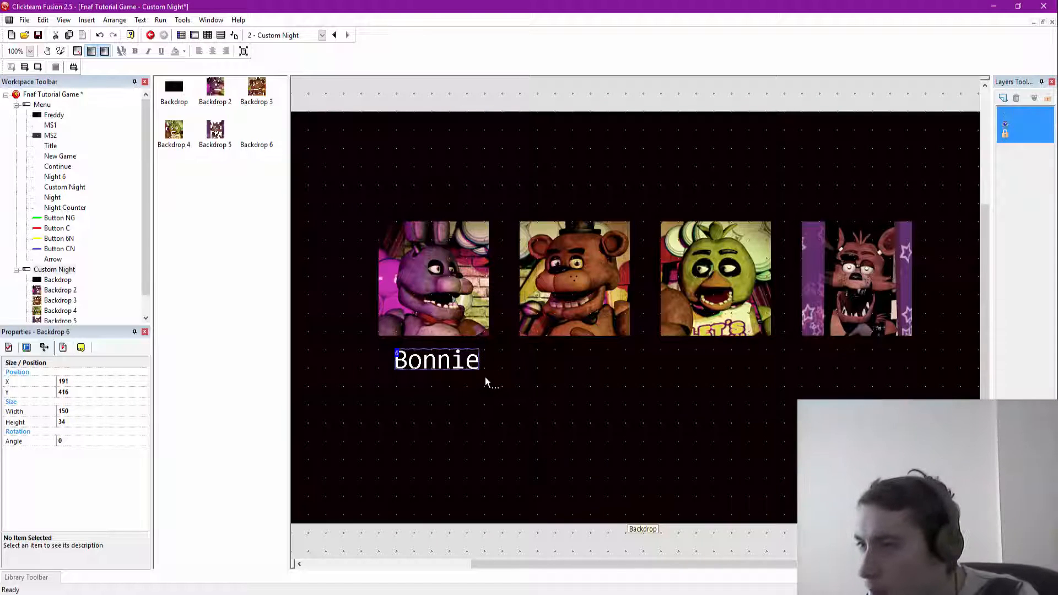
key(Left)
key(Left)
key(Left)
key(Left)
key(Left)
key(Left)
key(Left)
key(Left)
key(Left)
key(Left)
key(Left)
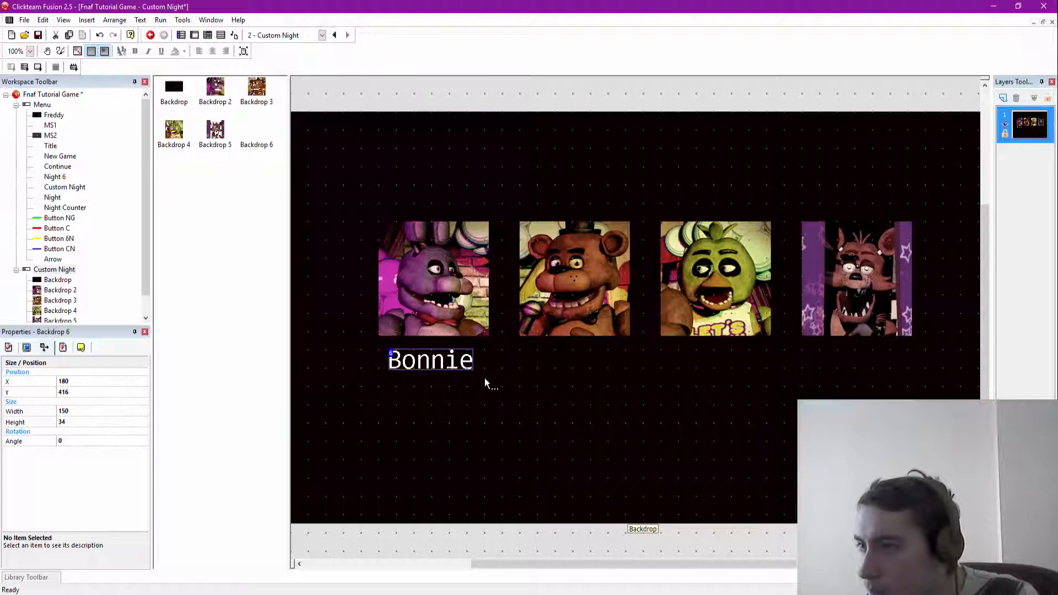
Step: Insert another Backdrop object below the Freddy portrait at X 448, Y 416
click(485, 378)
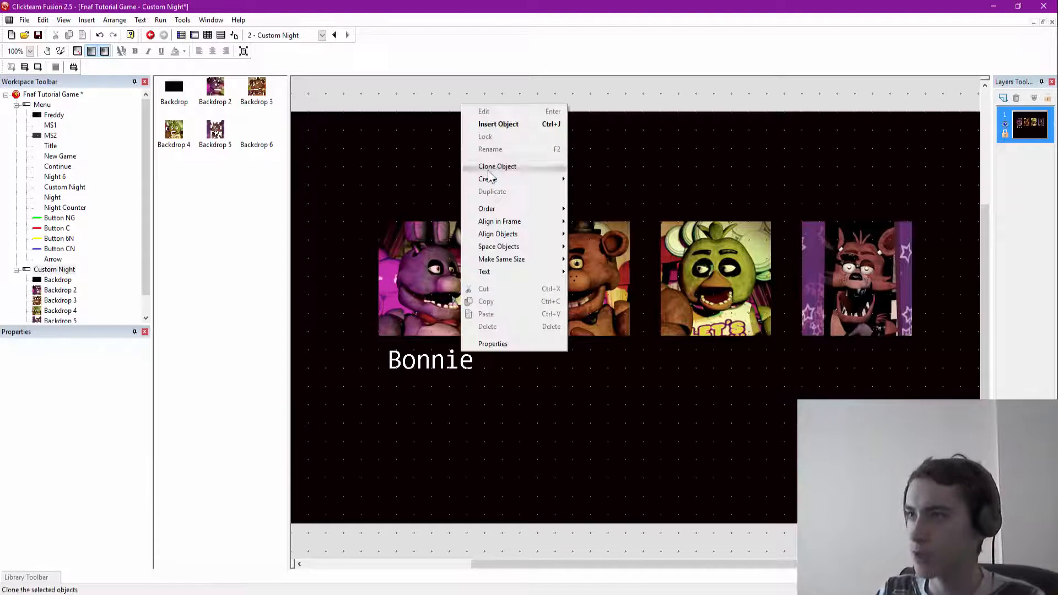
click(507, 125)
double_click(273, 237)
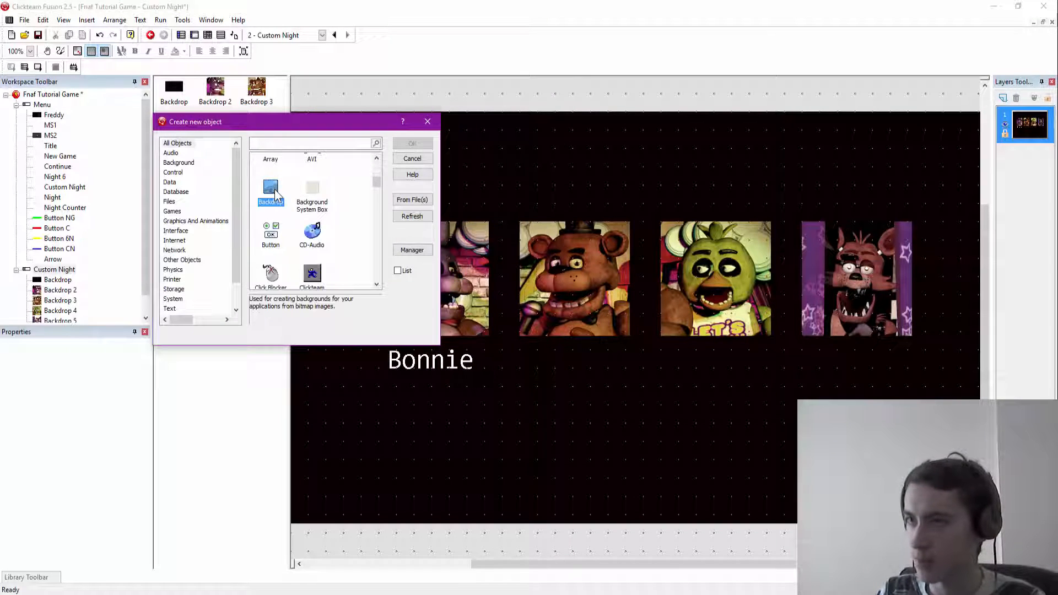
click(547, 360)
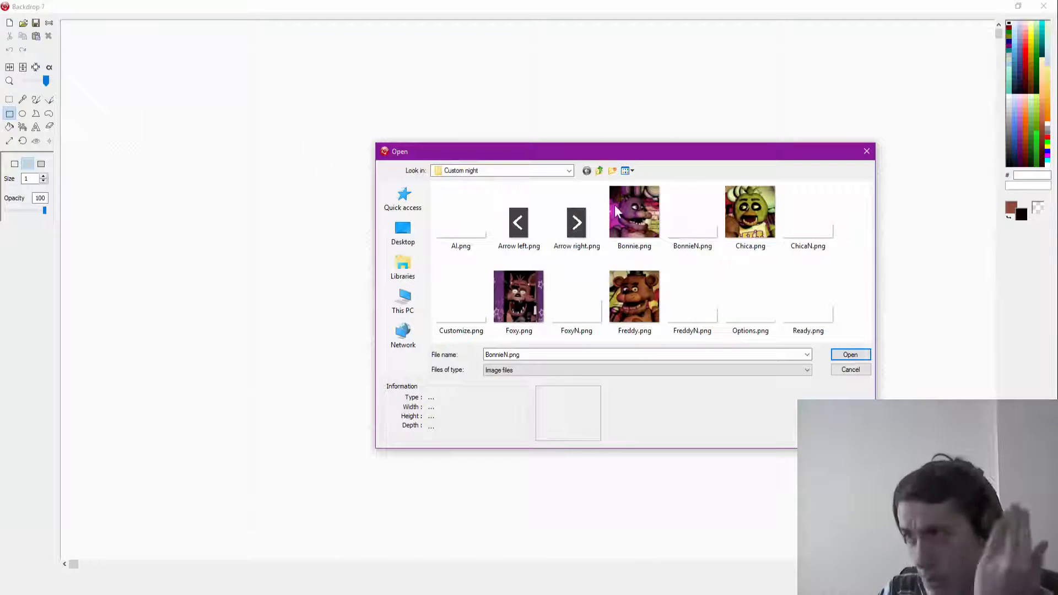
Step: Replace the placeholder picture of the backdrop below Freddy with the name image FreddyN.png
click(690, 319)
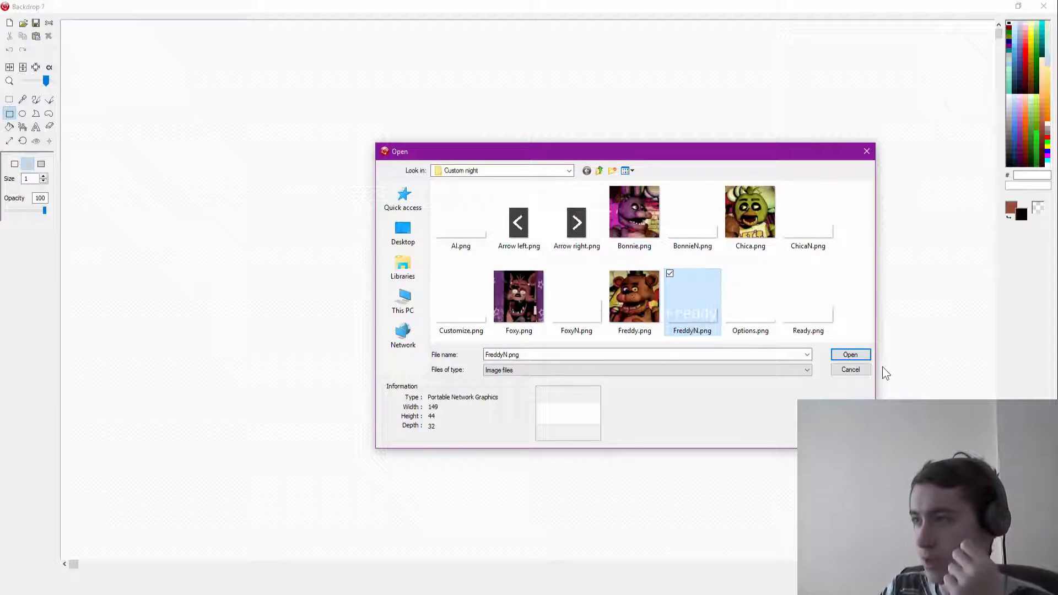
click(854, 357)
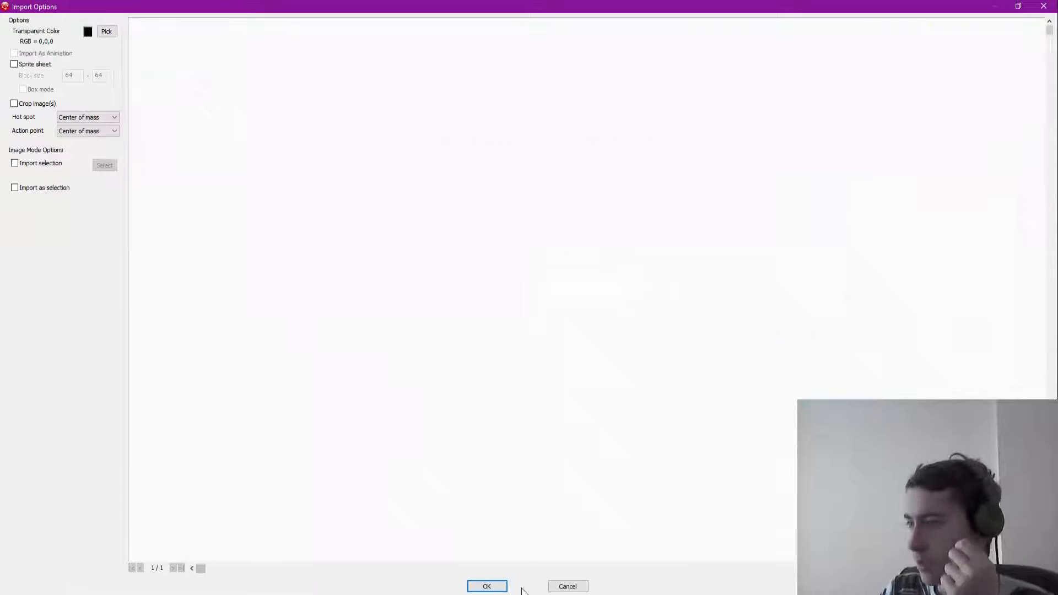
click(486, 586)
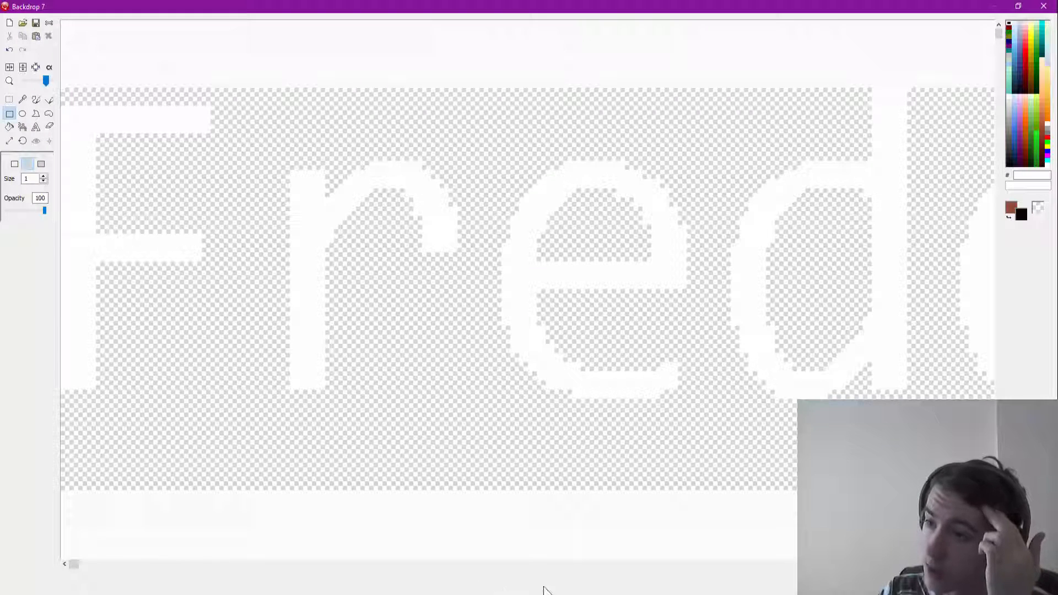
key(Return)
Step: Nudge the Freddy name label sideways to X 440 to centre it under its portrait
click(541, 355)
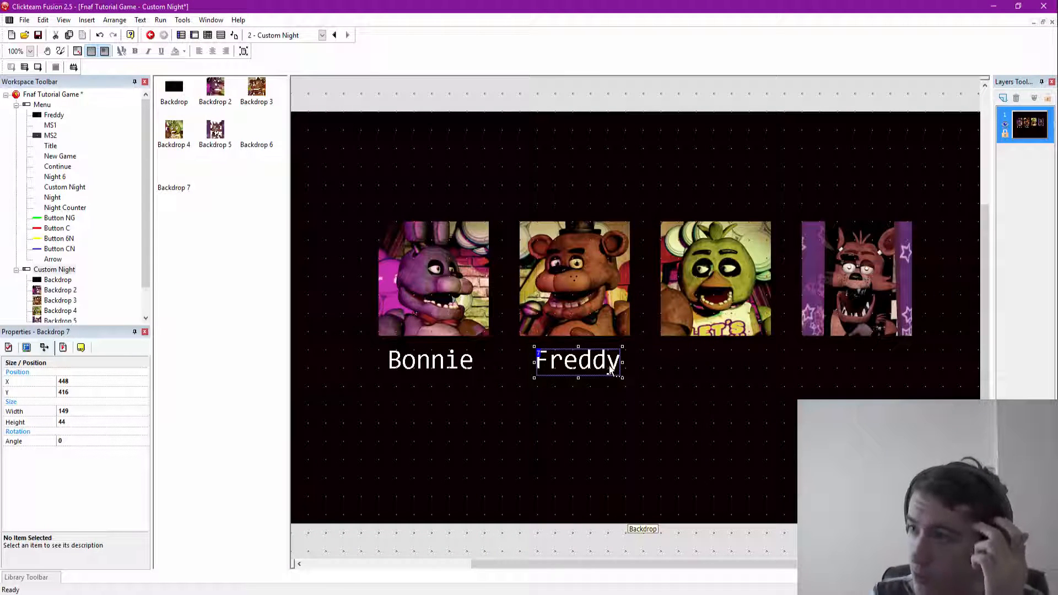
key(Left)
key(Left)
key(Left)
key(Left)
key(Left)
key(Left)
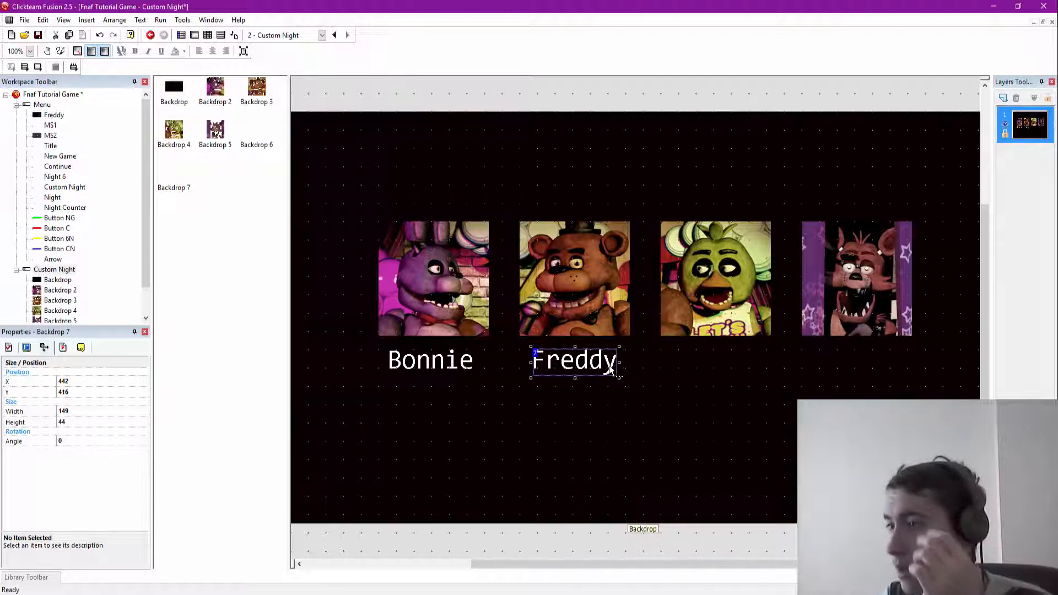
key(Left)
key(Left)
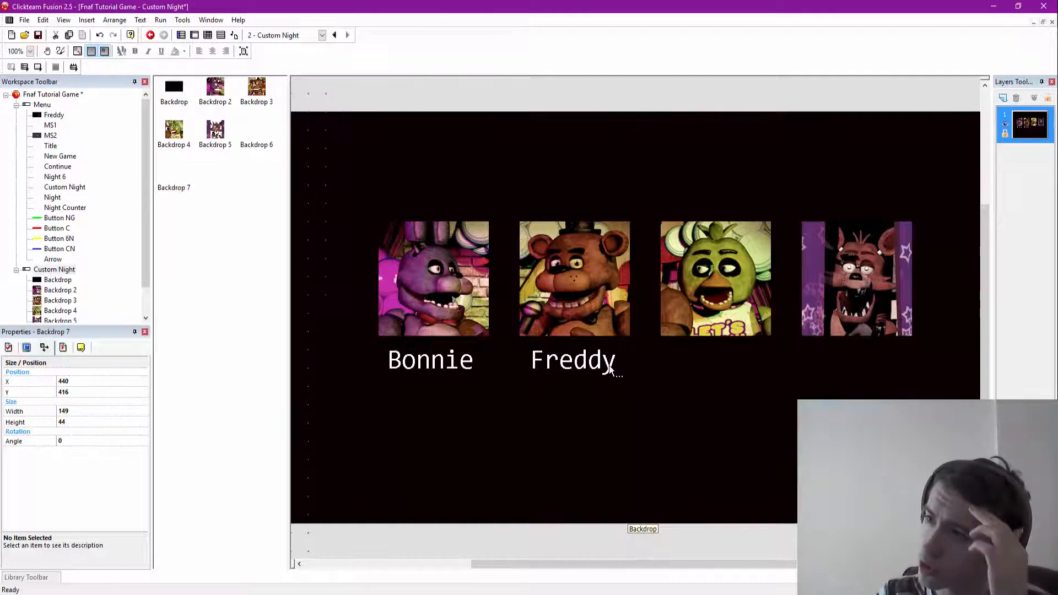
Step: Insert another Backdrop object below the Chica portrait at X 704, Y 416
click(566, 102)
right_click(564, 100)
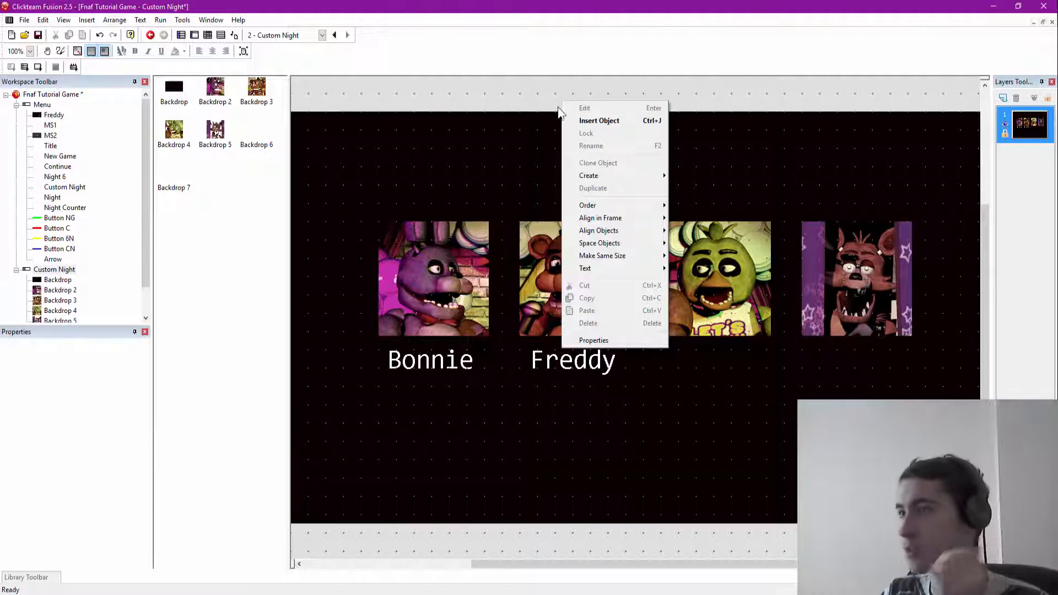
click(580, 117)
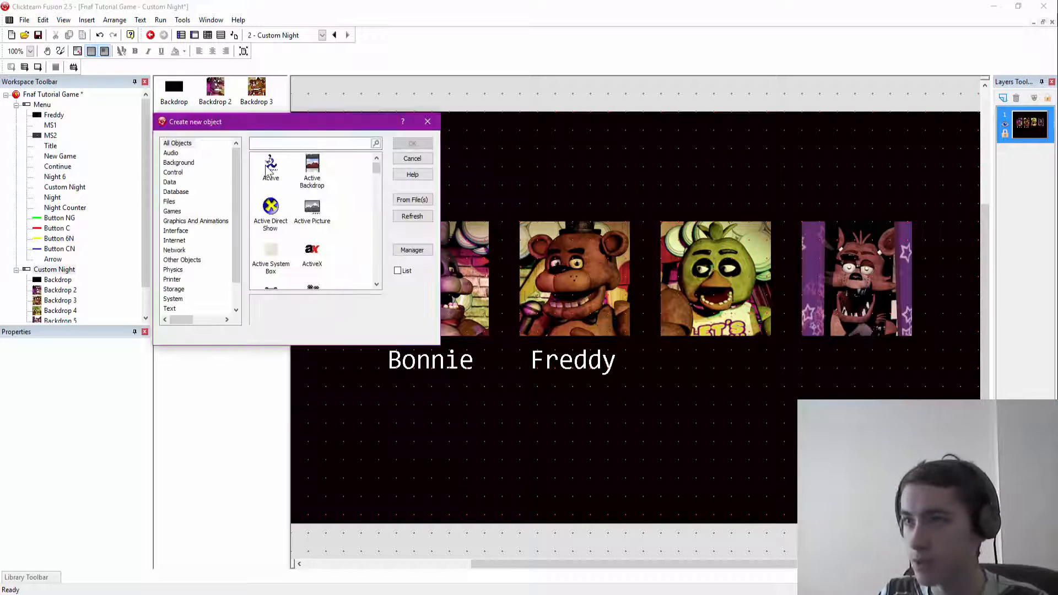
scroll(283, 244, down, 3)
double_click(271, 255)
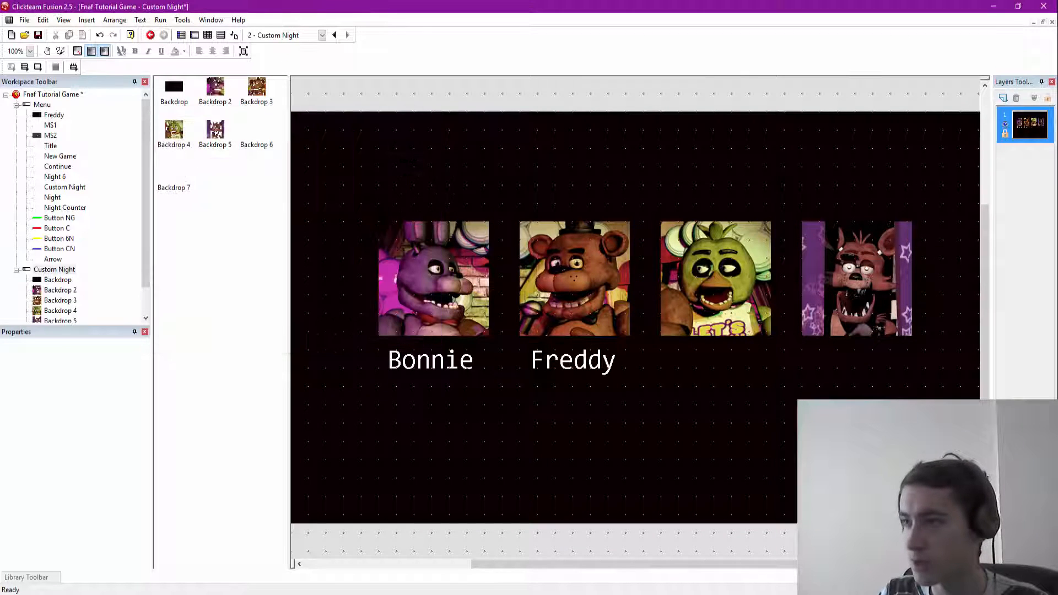
click(687, 358)
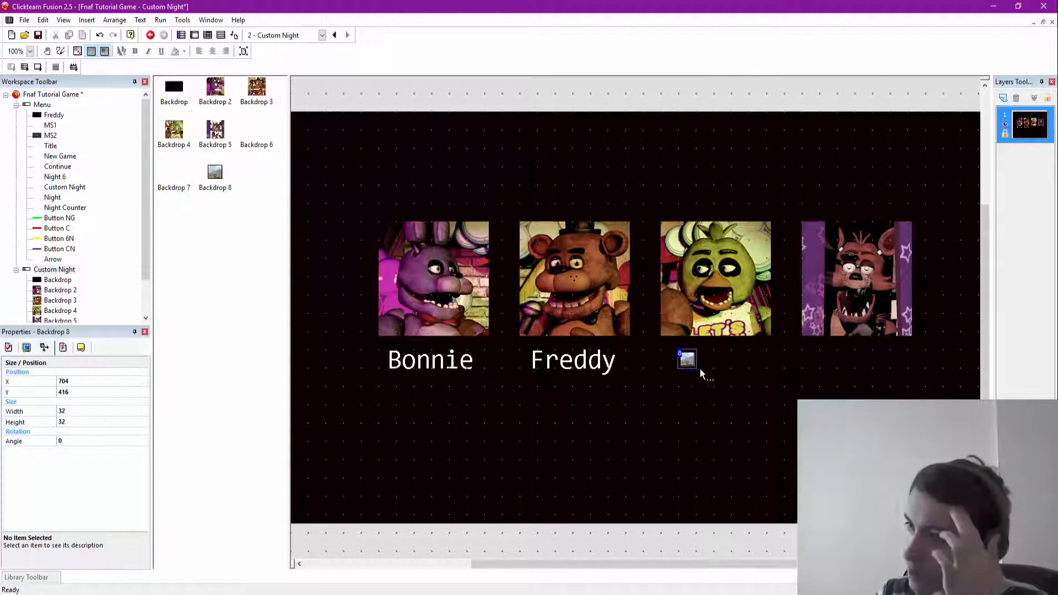
Step: Replace the placeholder picture of the backdrop below Chica with the name image ChicaN.png
double_click(687, 358)
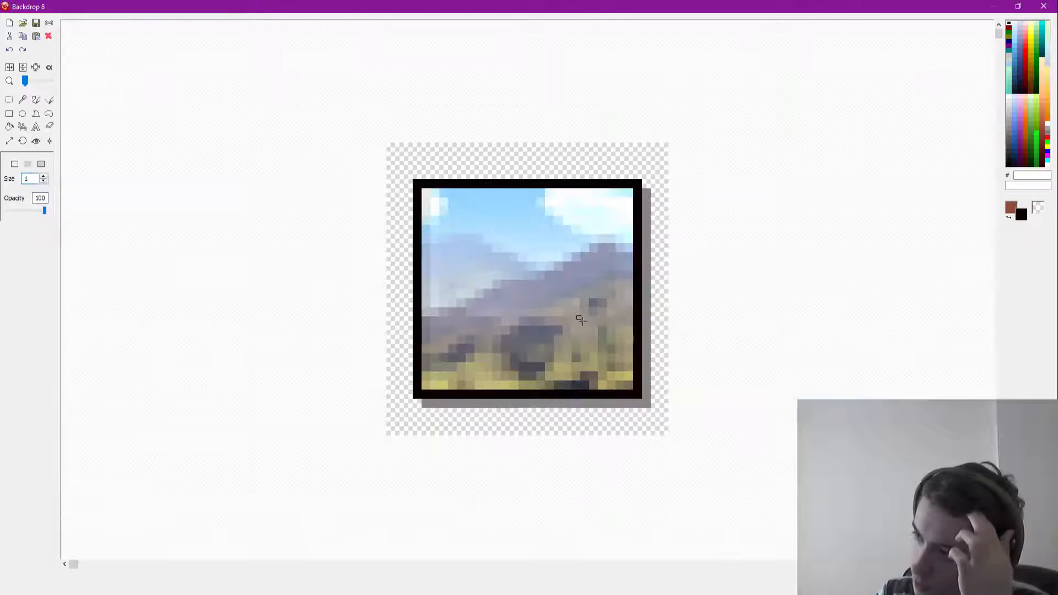
click(23, 23)
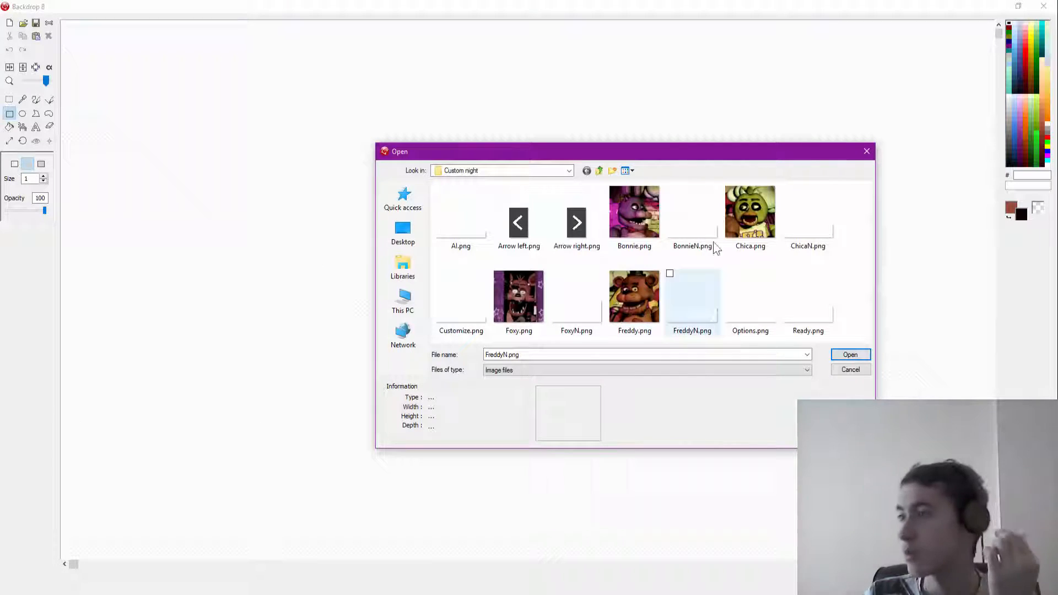
double_click(793, 230)
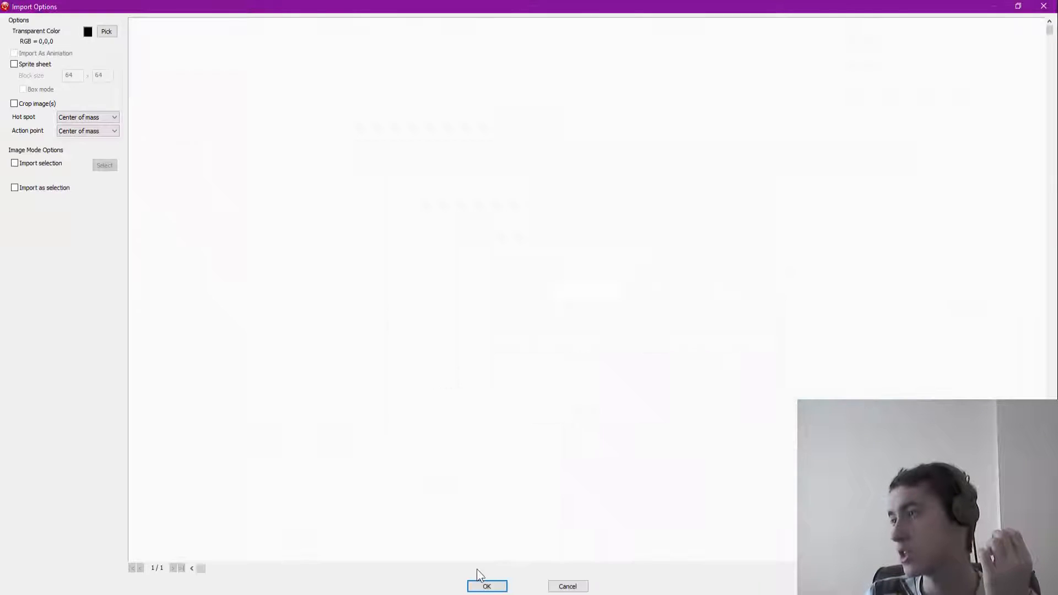
click(486, 585)
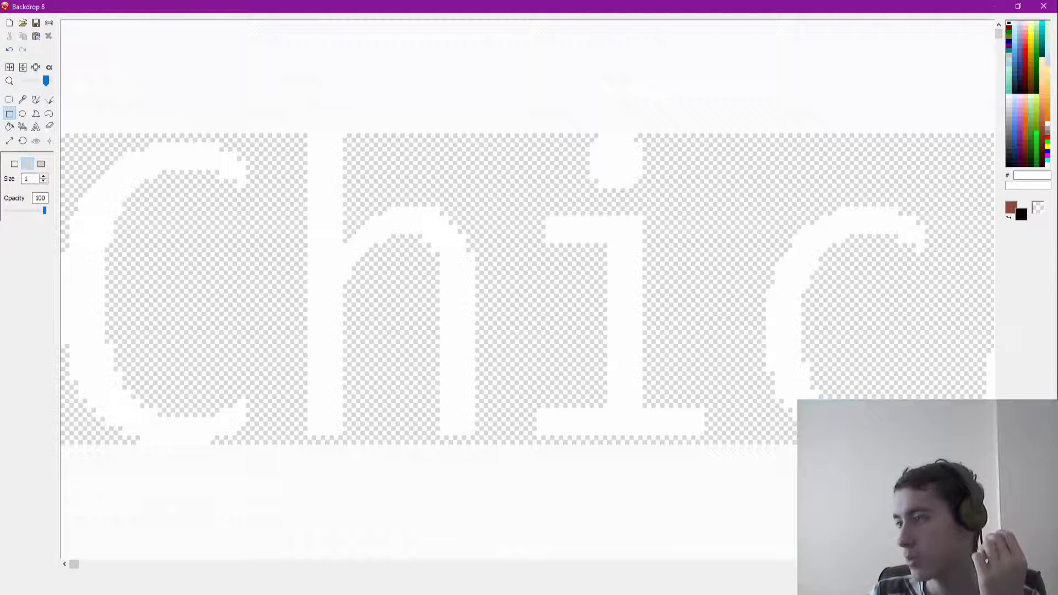
click(917, 584)
click(726, 359)
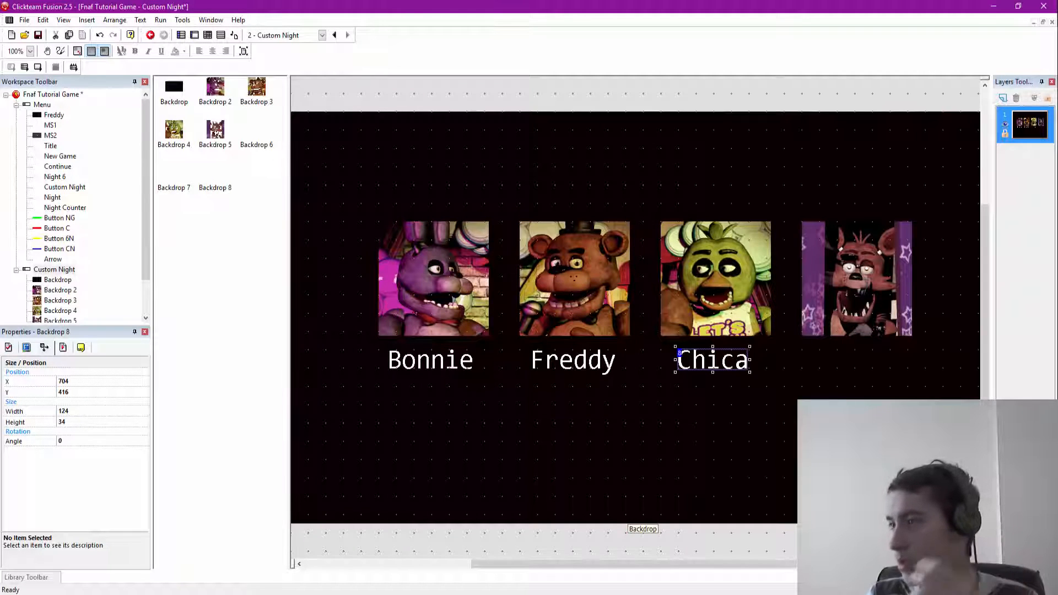
Step: Insert another Backdrop object below the Foxy portrait at X 960, Y 416
click(597, 103)
right_click(598, 102)
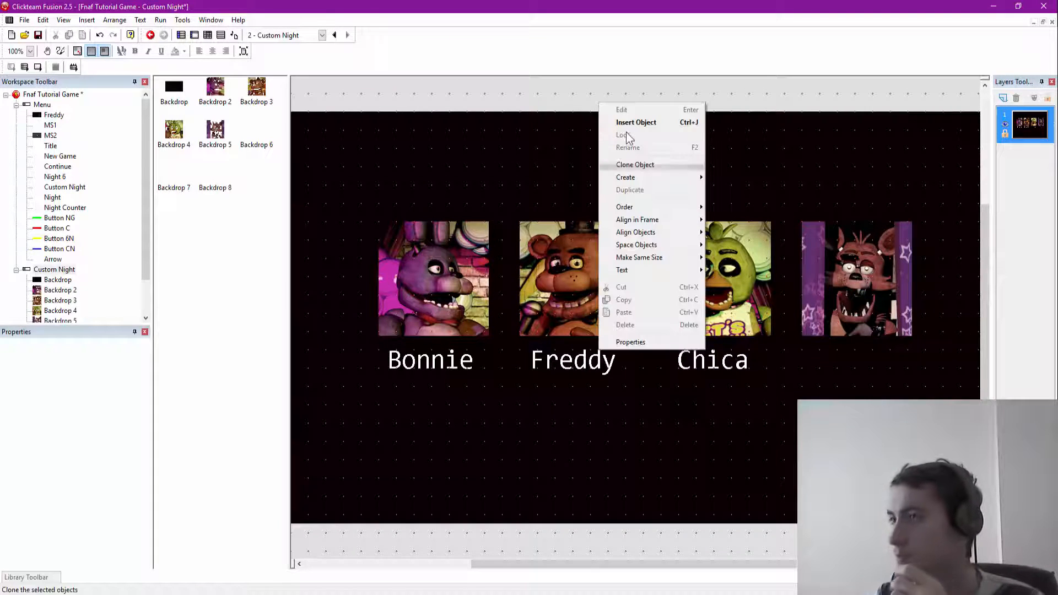
click(623, 122)
click(272, 169)
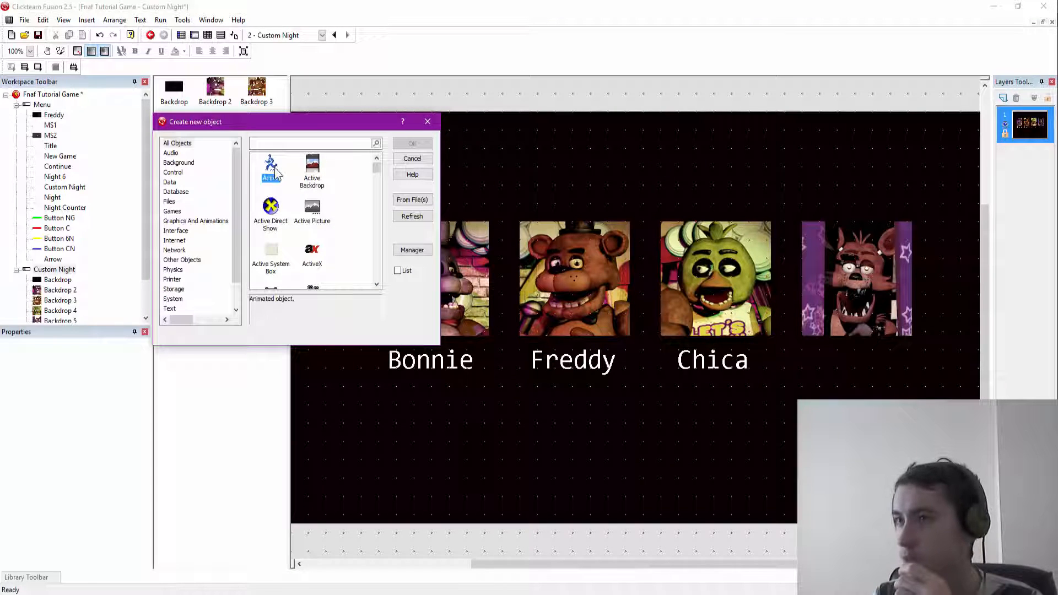
scroll(294, 203, down, 3)
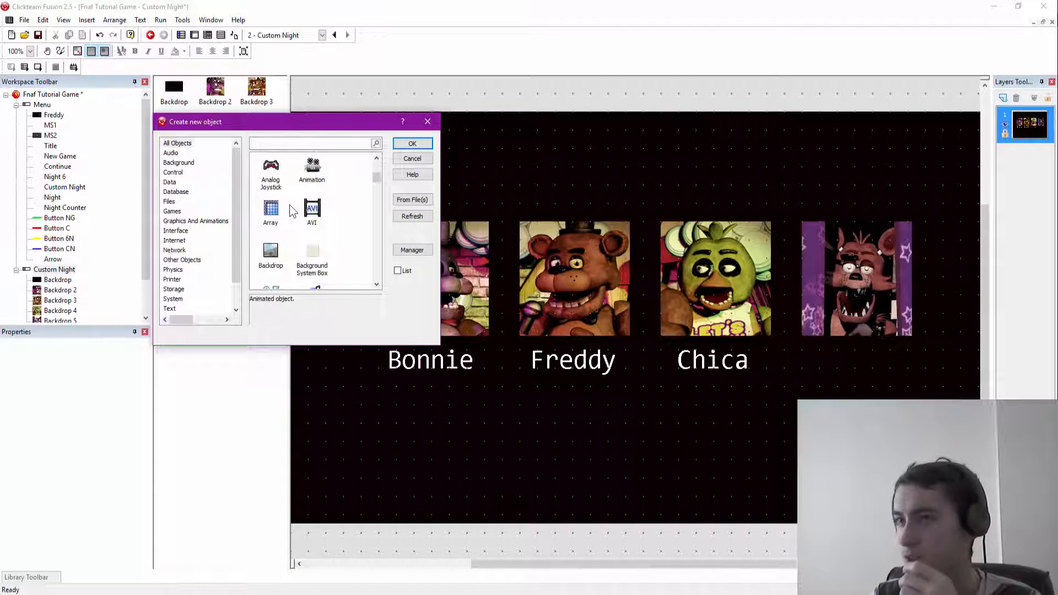
click(269, 256)
click(412, 144)
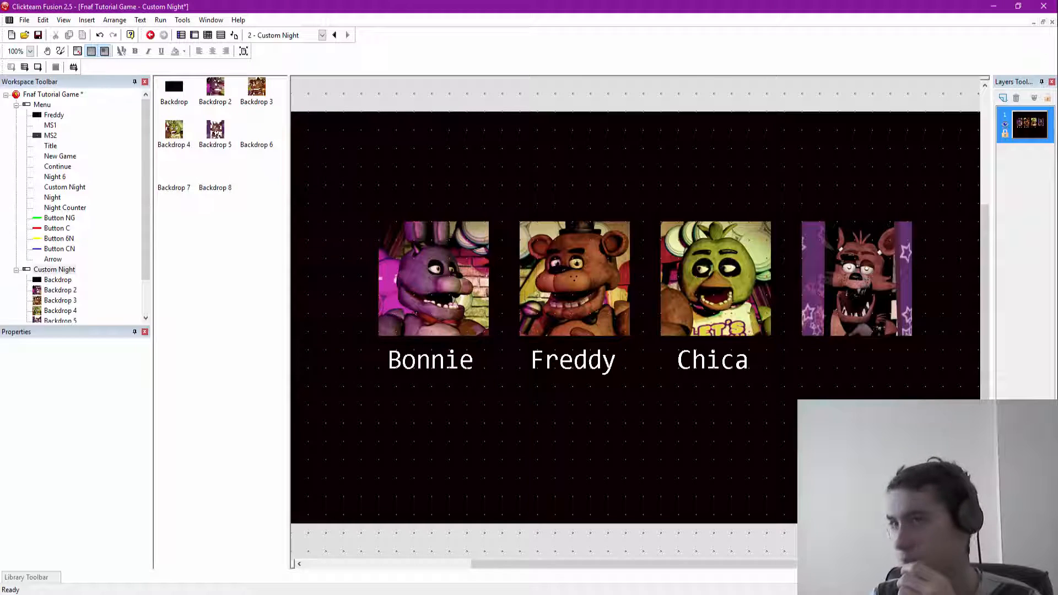
click(832, 360)
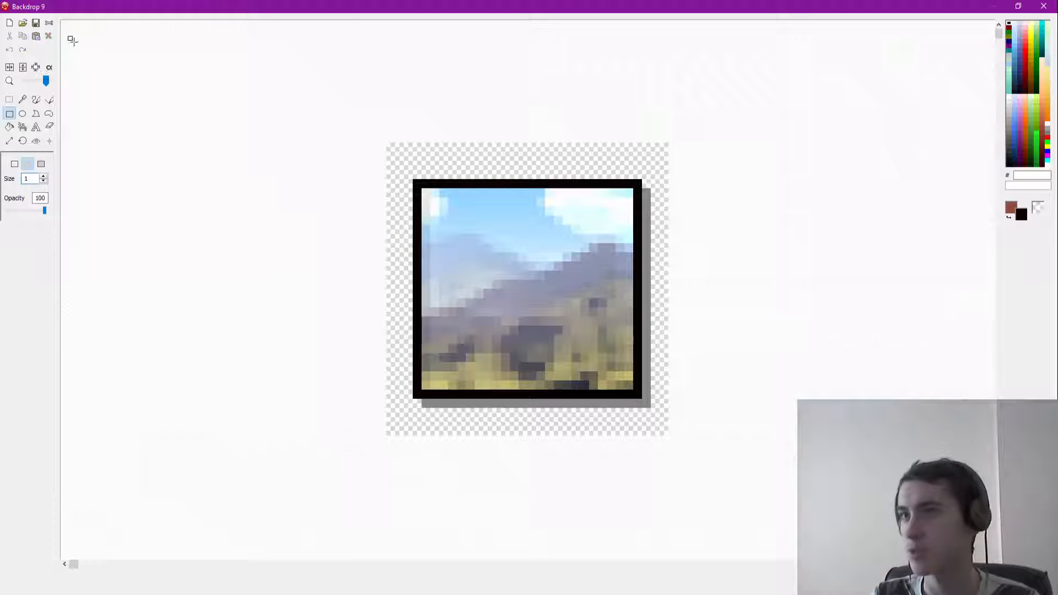
Step: Replace the placeholder picture of the backdrop below Foxy with the name image FoxyN.png
click(23, 25)
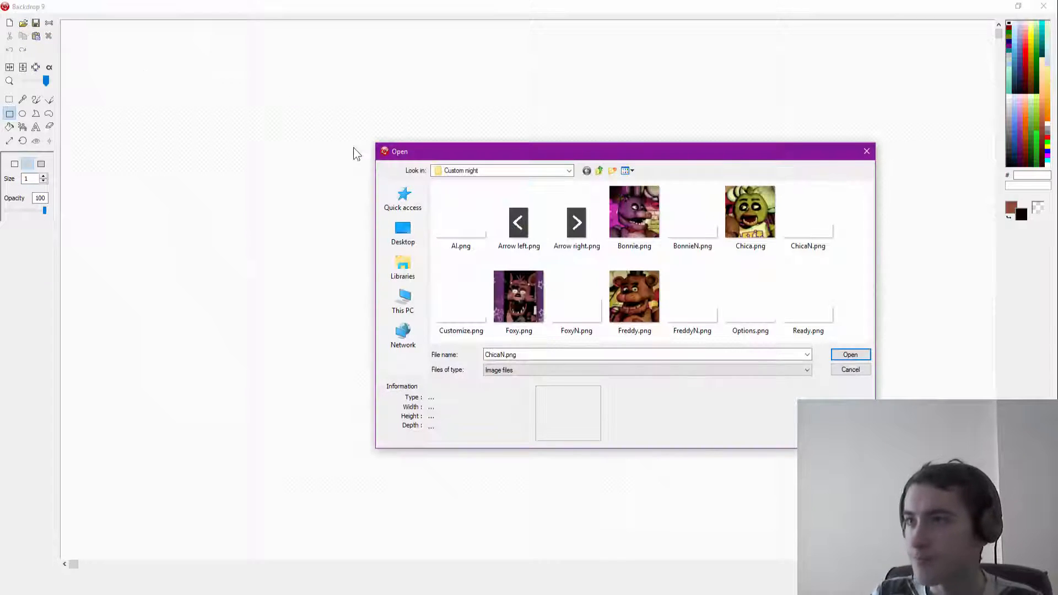
double_click(556, 316)
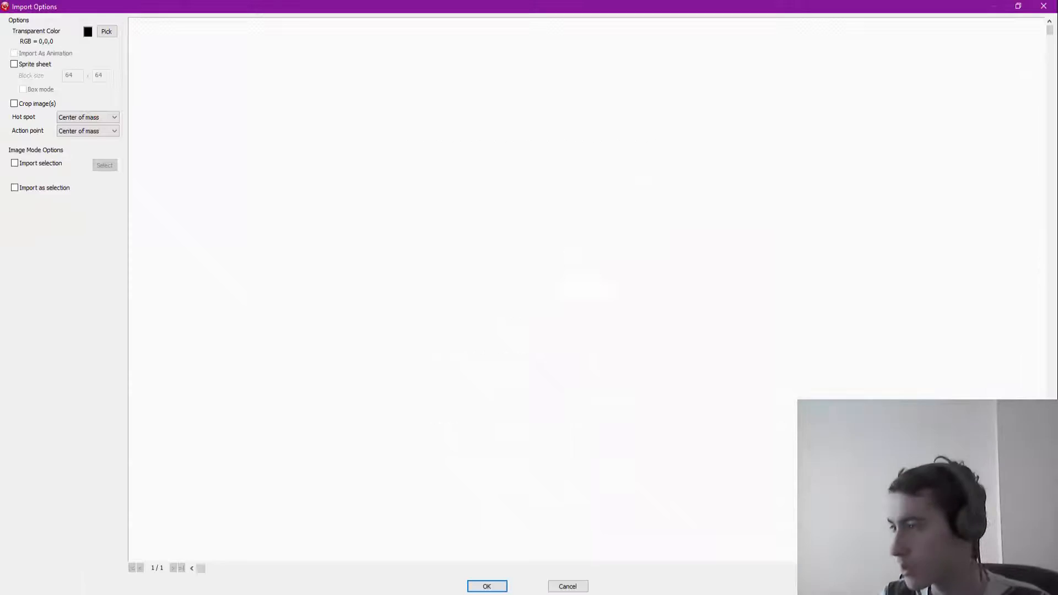
click(486, 586)
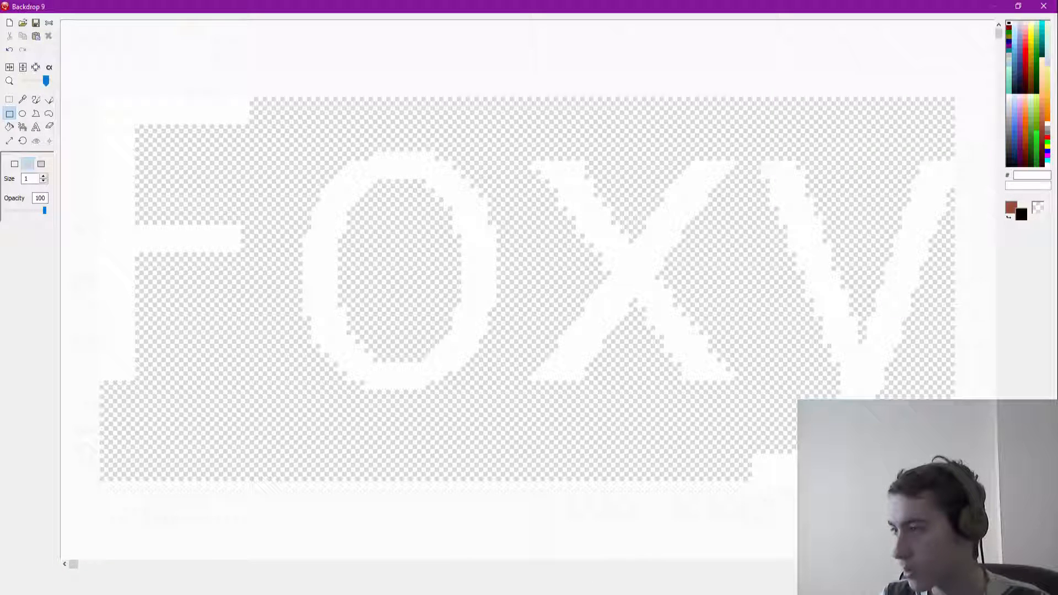
click(931, 584)
click(848, 366)
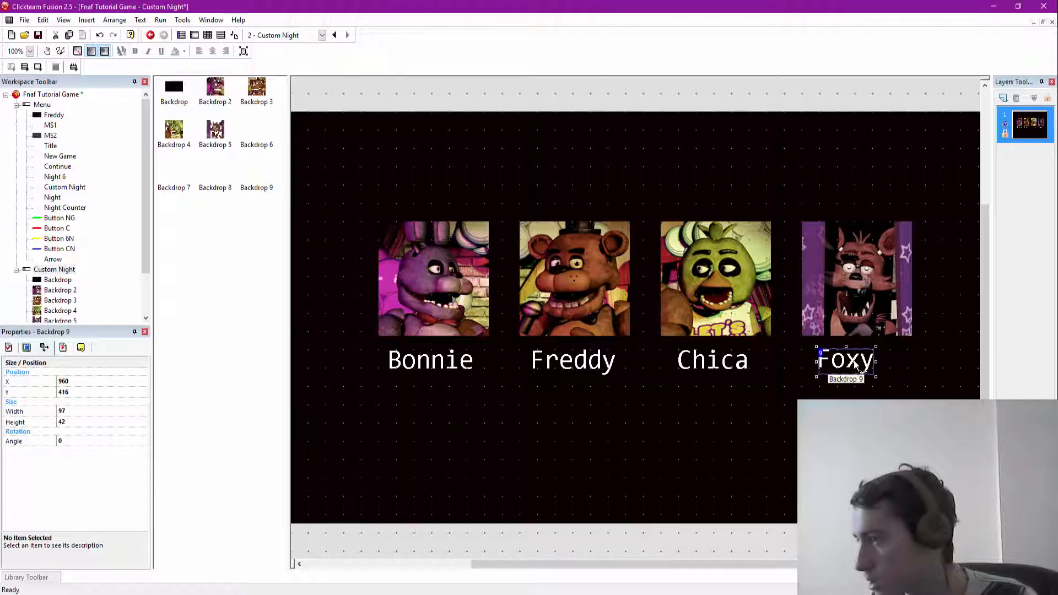
Step: Move the Foxy name label sideways to X 986 to centre it under its portrait
drag(852, 372, 870, 370)
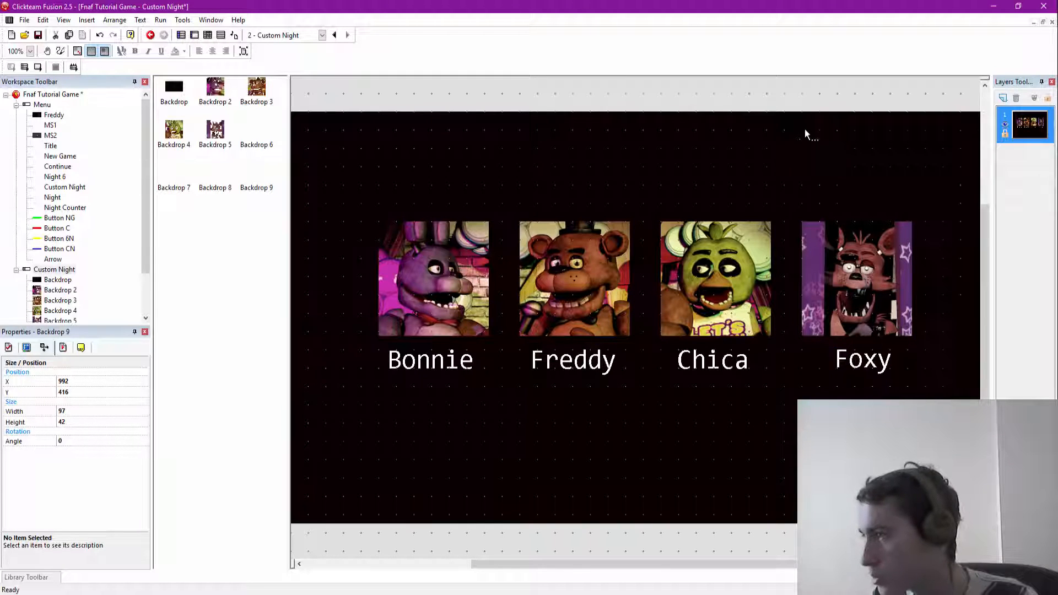
key(Left)
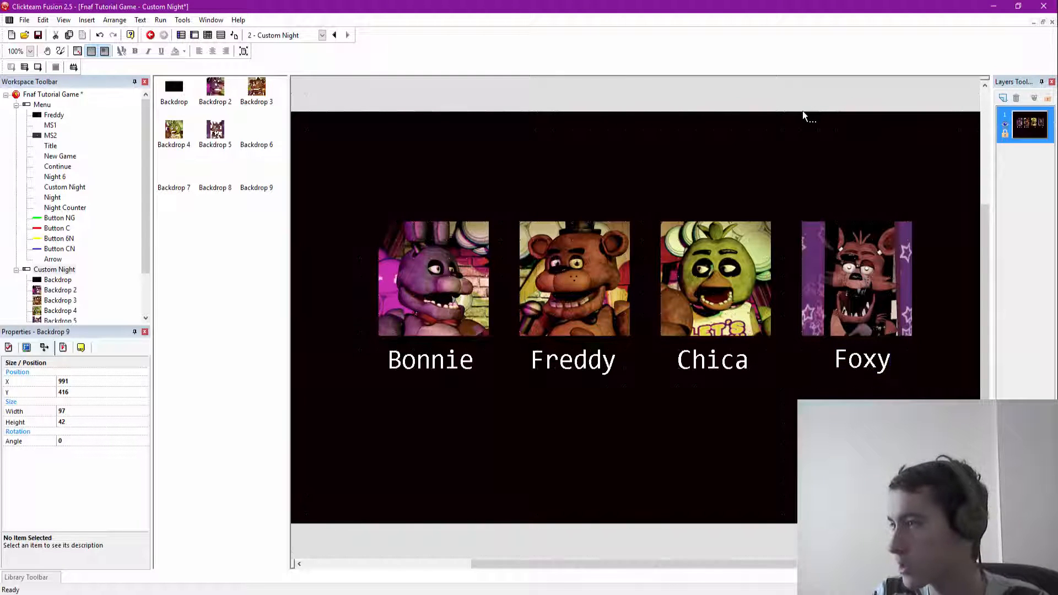
key(Left)
key(Left)
key(Left)
key(Left)
key(Left)
key(Left)
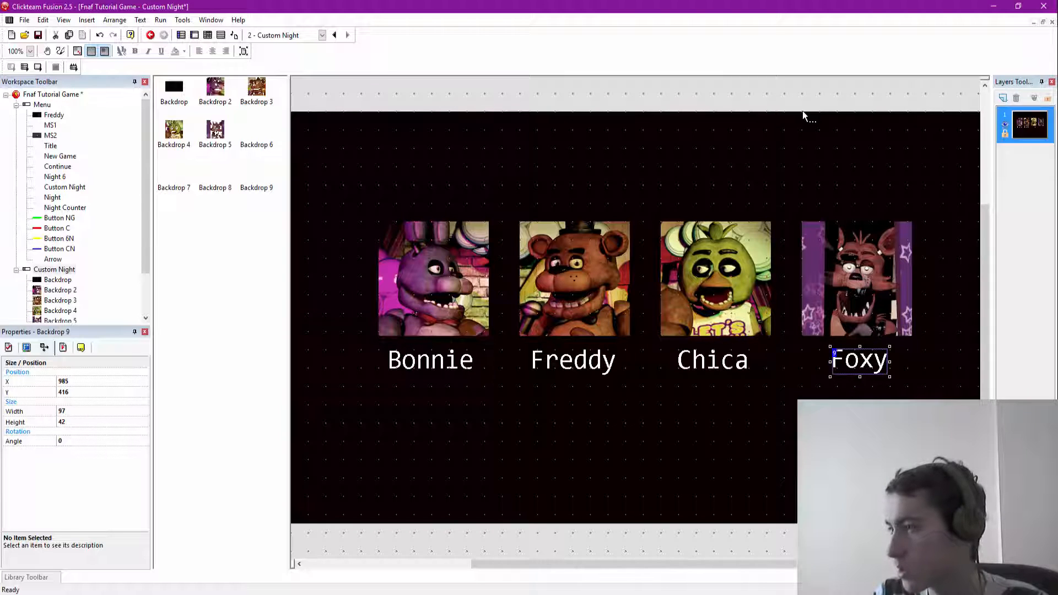
key(Right)
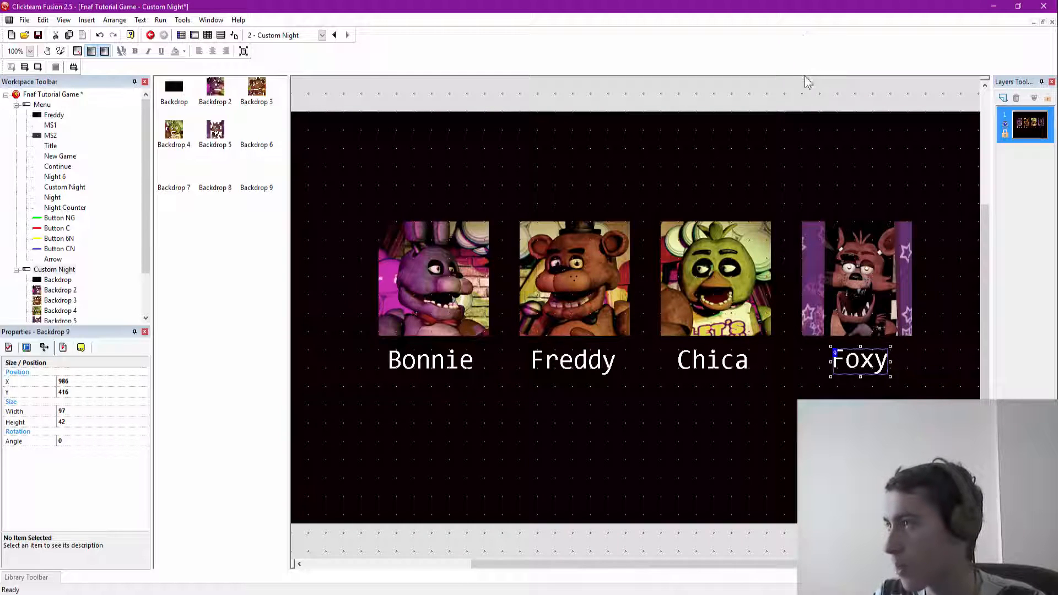
click(798, 98)
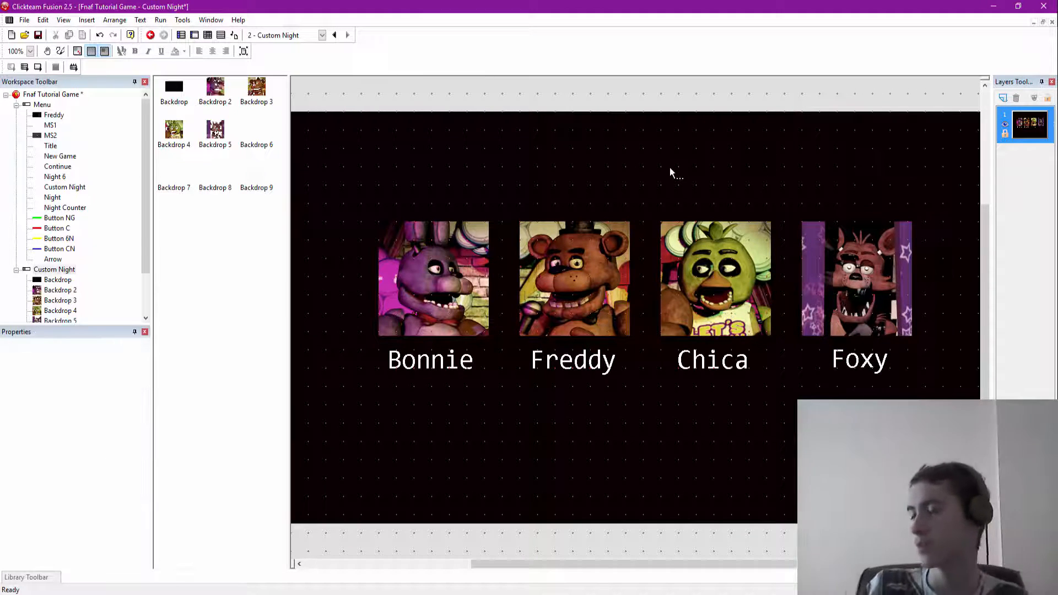
Step: Insert a Counter object just outside the frame, above the Bonnie portrait, at X 160, Y -32
right_click(515, 100)
click(542, 122)
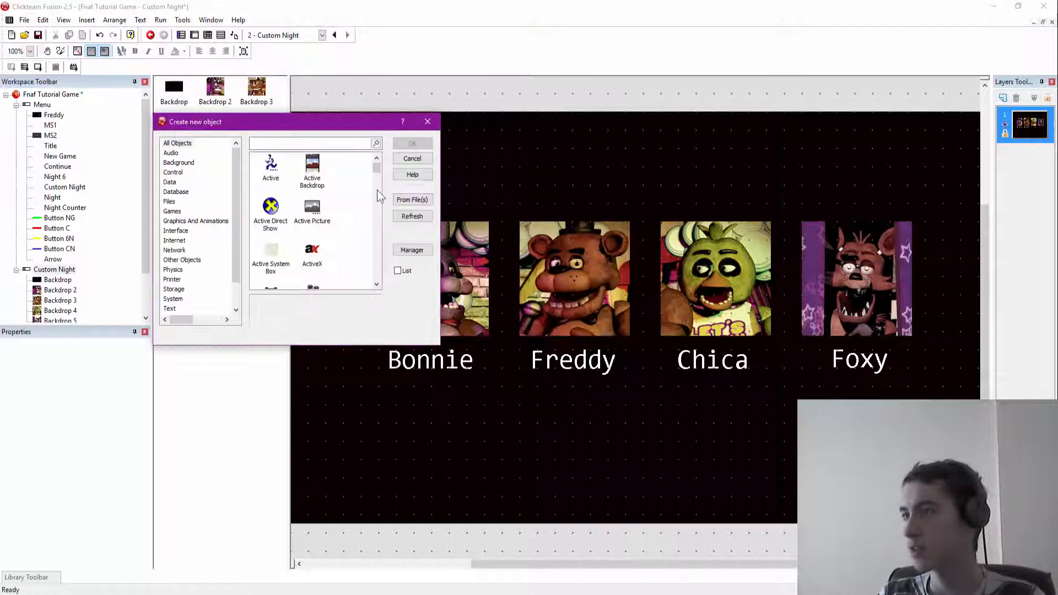
scroll(312, 246, down, 1)
scroll(313, 247, down, 4)
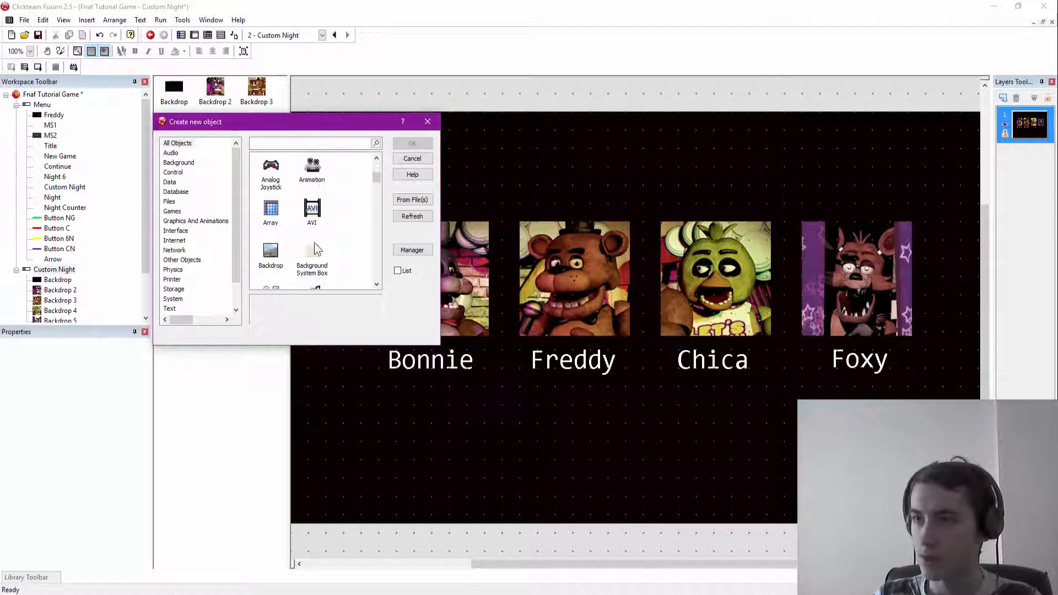
double_click(308, 253)
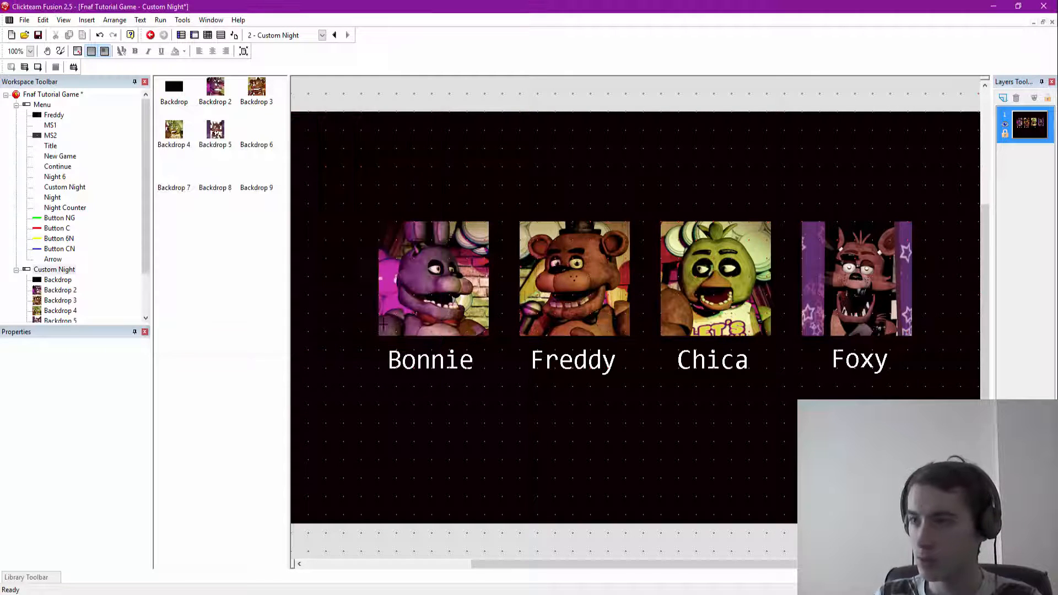
click(375, 90)
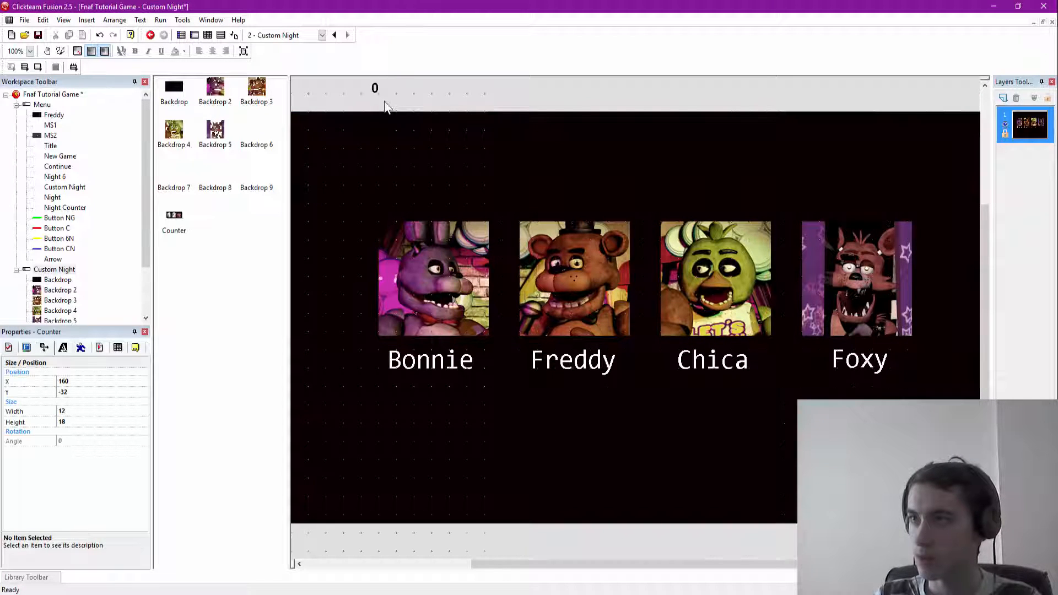
Step: Open the counter's images for editing and fill the digit 0 with white (FFFFFF)
double_click(375, 88)
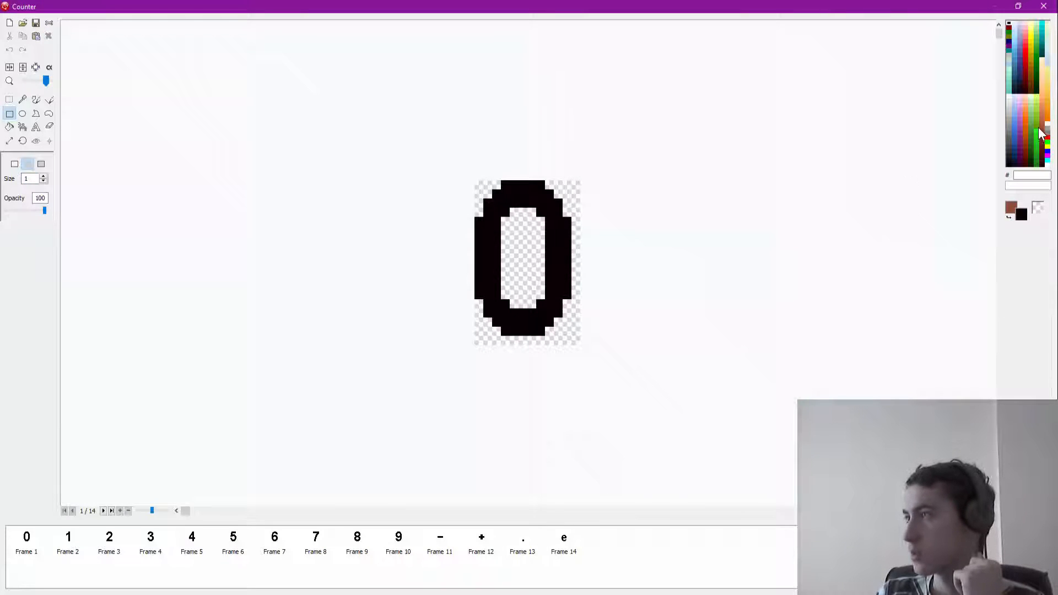
right_click(1048, 164)
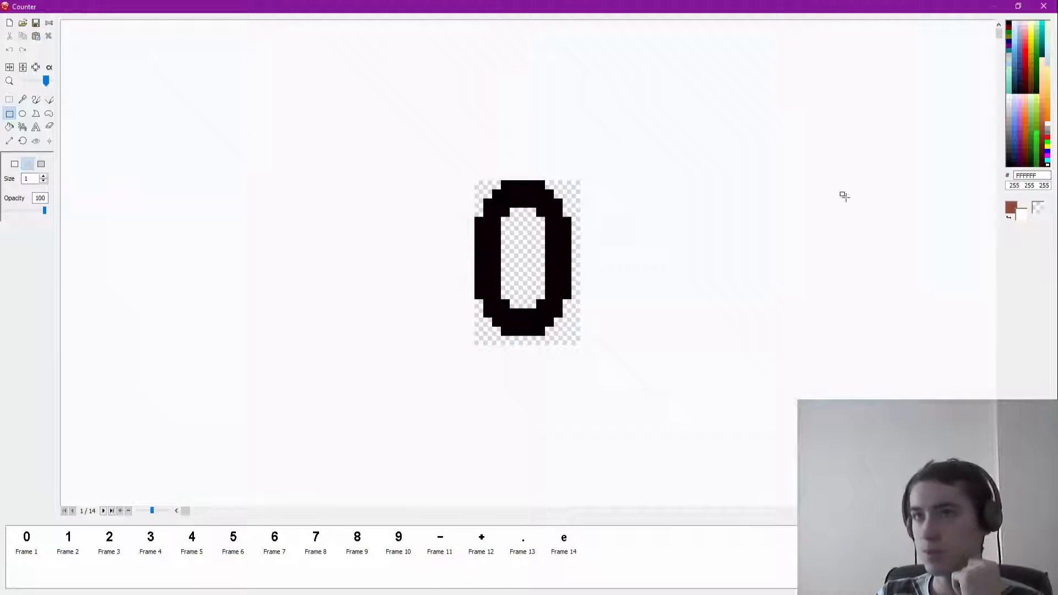
click(9, 127)
right_click(510, 325)
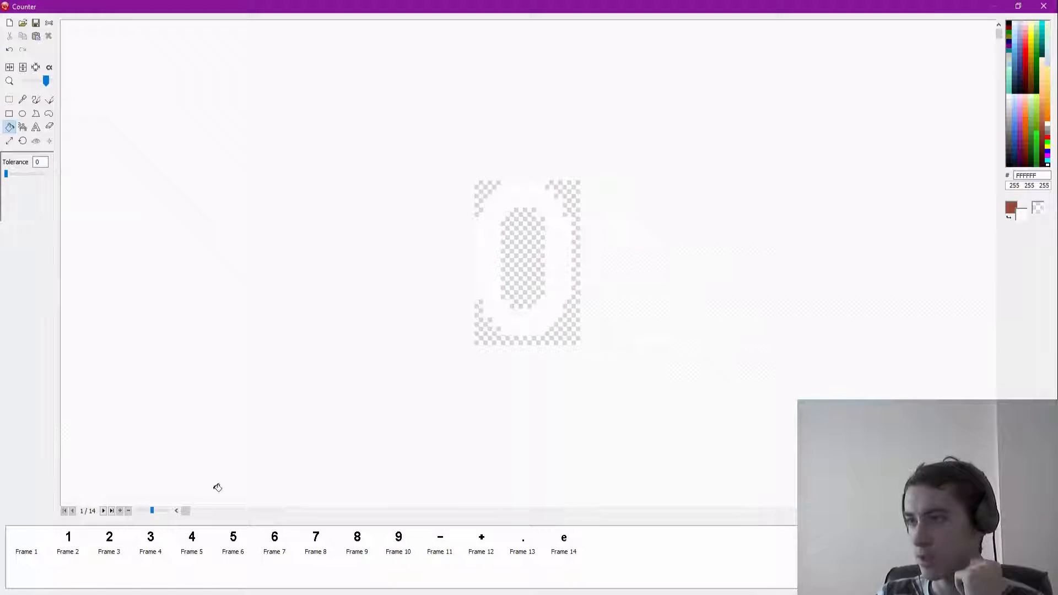
Step: Fill the counter's digits 1 to 4 with white (FFFFFF)
click(70, 538)
right_click(543, 329)
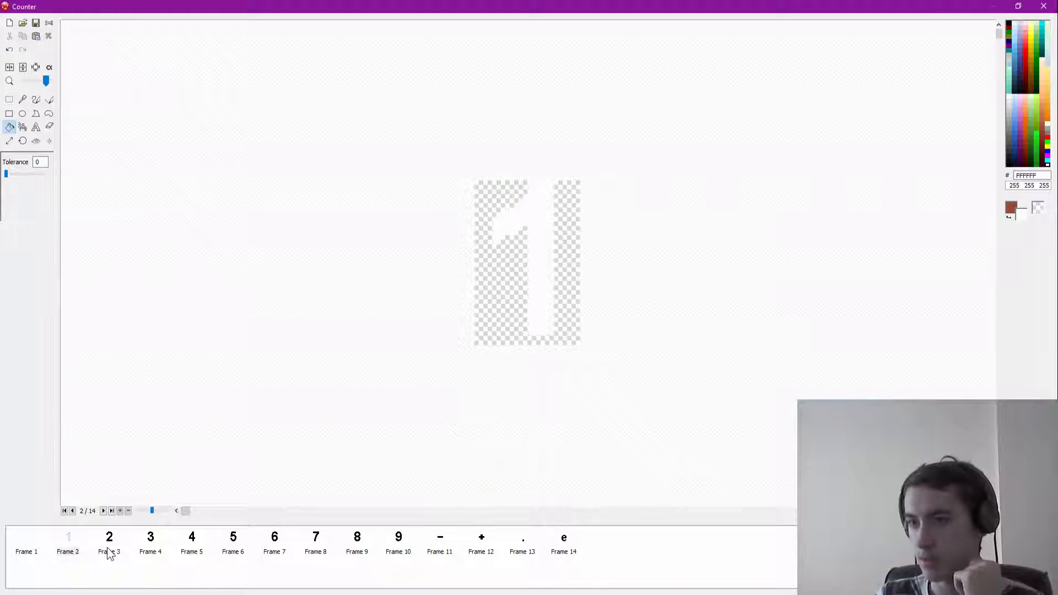
click(107, 551)
right_click(500, 323)
click(188, 550)
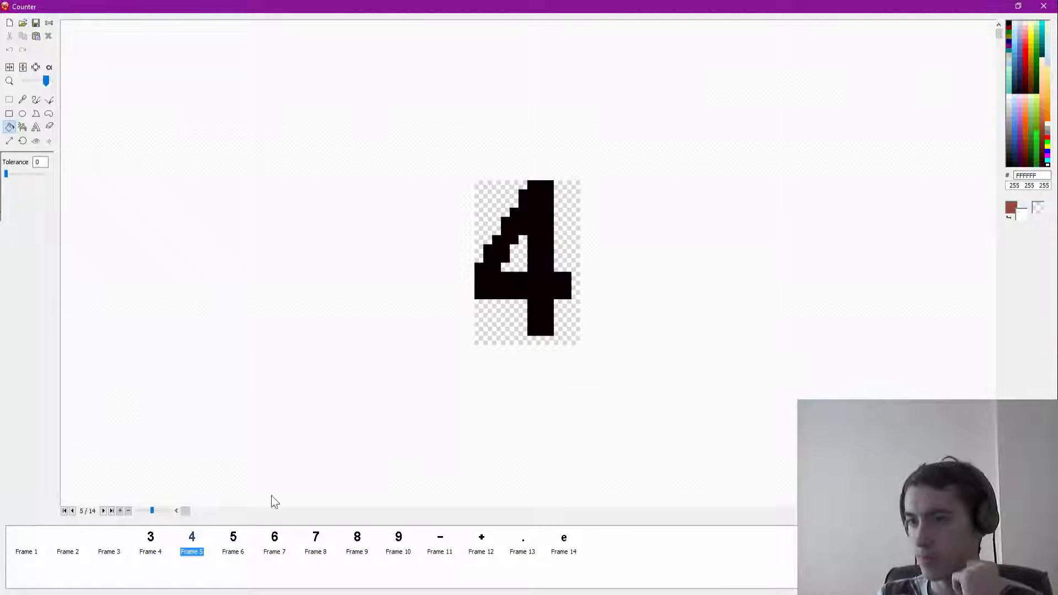
right_click(535, 274)
click(149, 551)
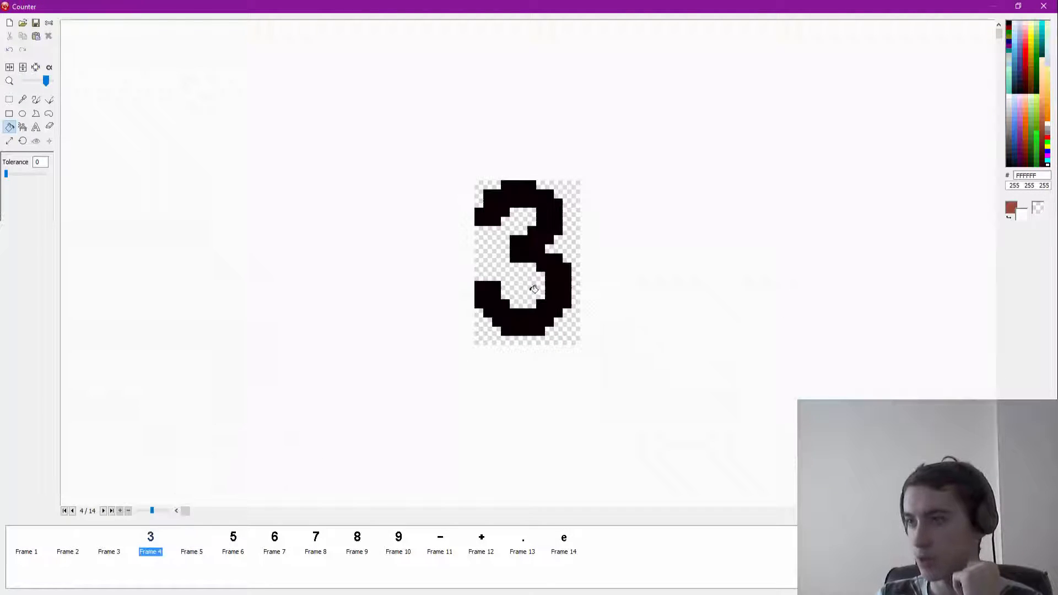
right_click(546, 330)
Step: Fill the counter's digits 5 to 9 with white (FFFFFF)
click(229, 552)
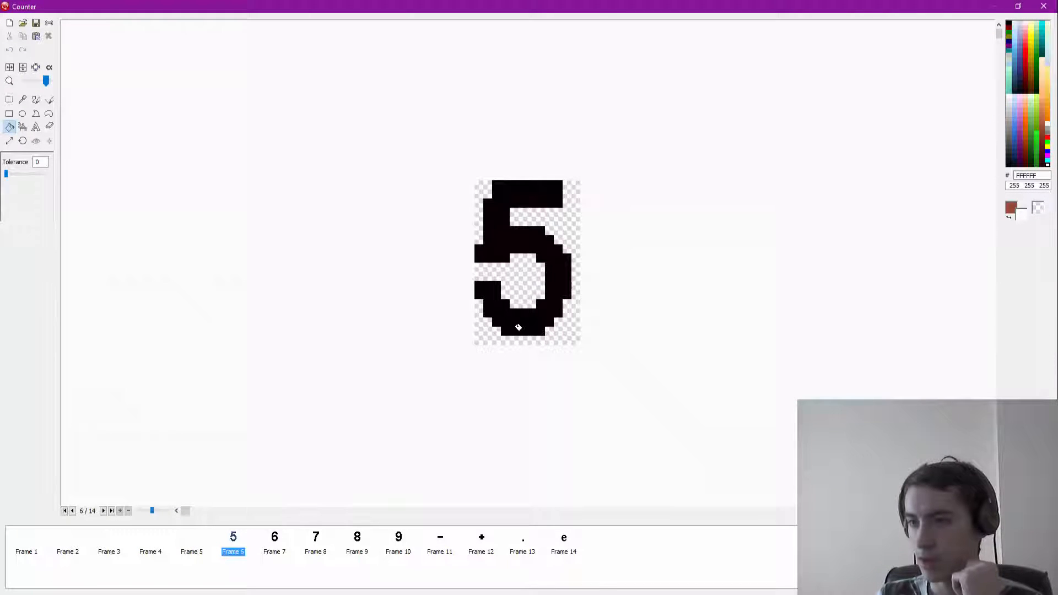
right_click(498, 329)
click(274, 549)
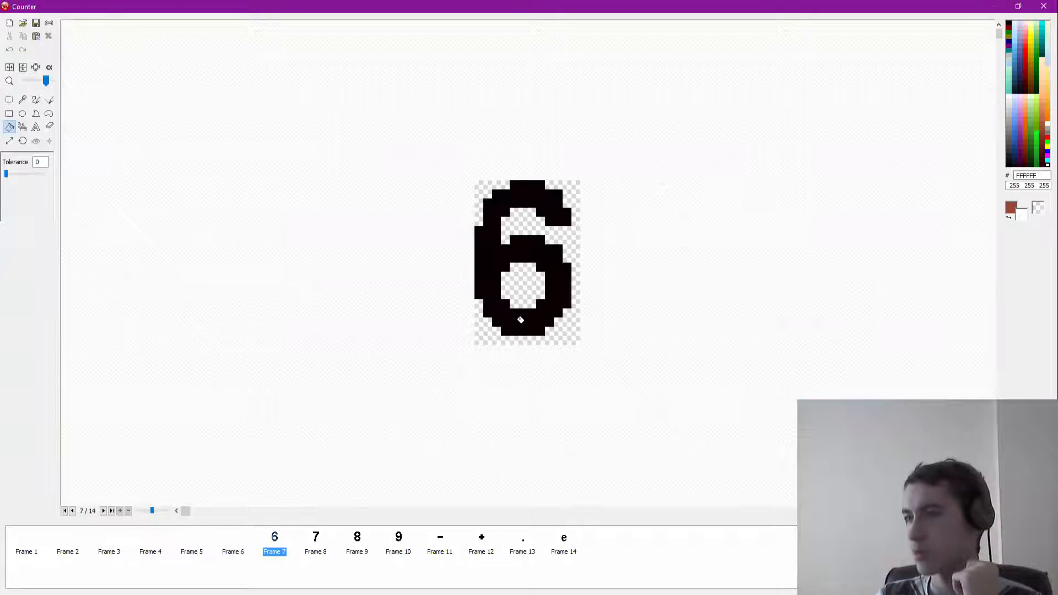
right_click(520, 320)
click(325, 539)
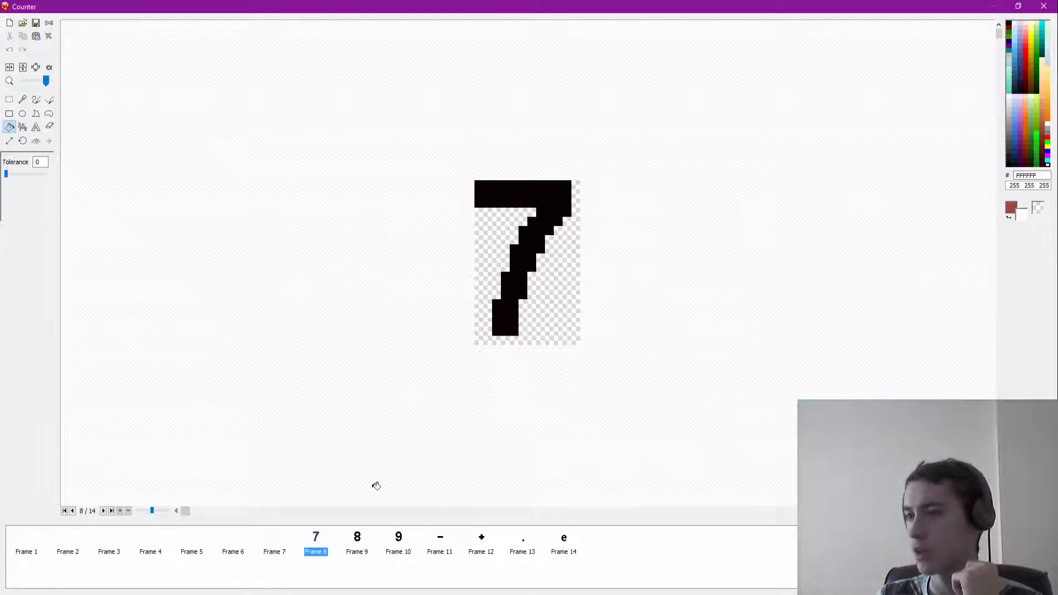
right_click(503, 326)
click(358, 550)
right_click(532, 324)
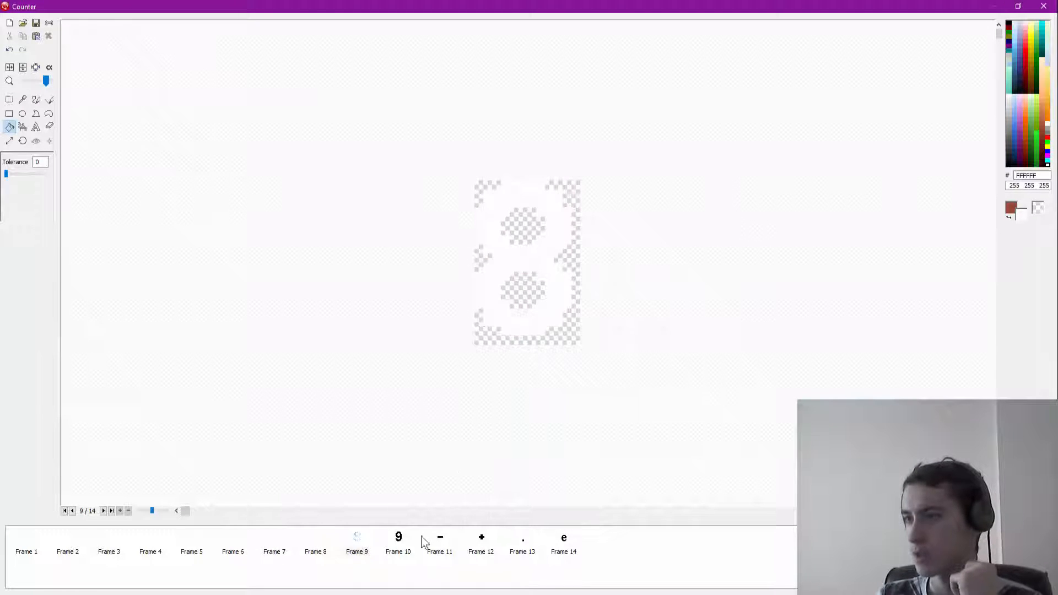
click(400, 546)
right_click(521, 319)
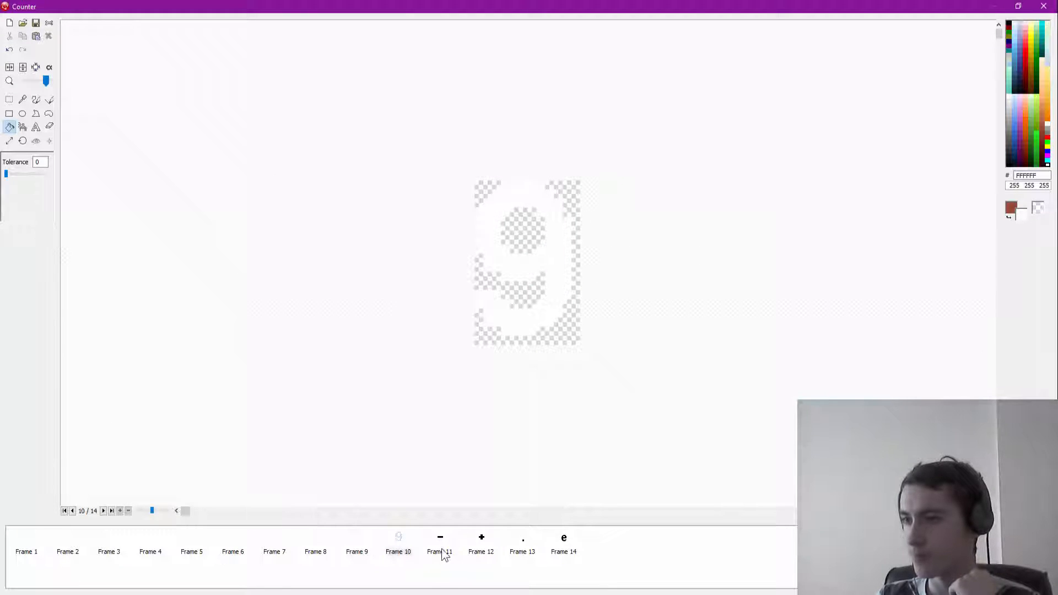
Step: Fill the counter's minus, plus, decimal point and e characters with white (FFFFFF) and close the image editor
click(444, 555)
right_click(521, 281)
click(480, 551)
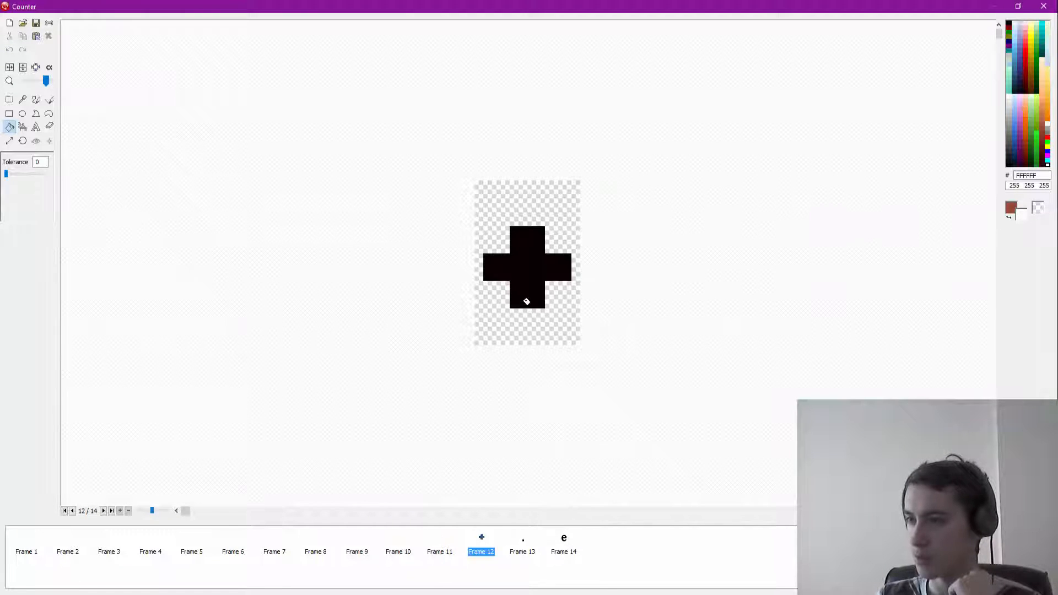
right_click(525, 302)
click(522, 548)
right_click(536, 323)
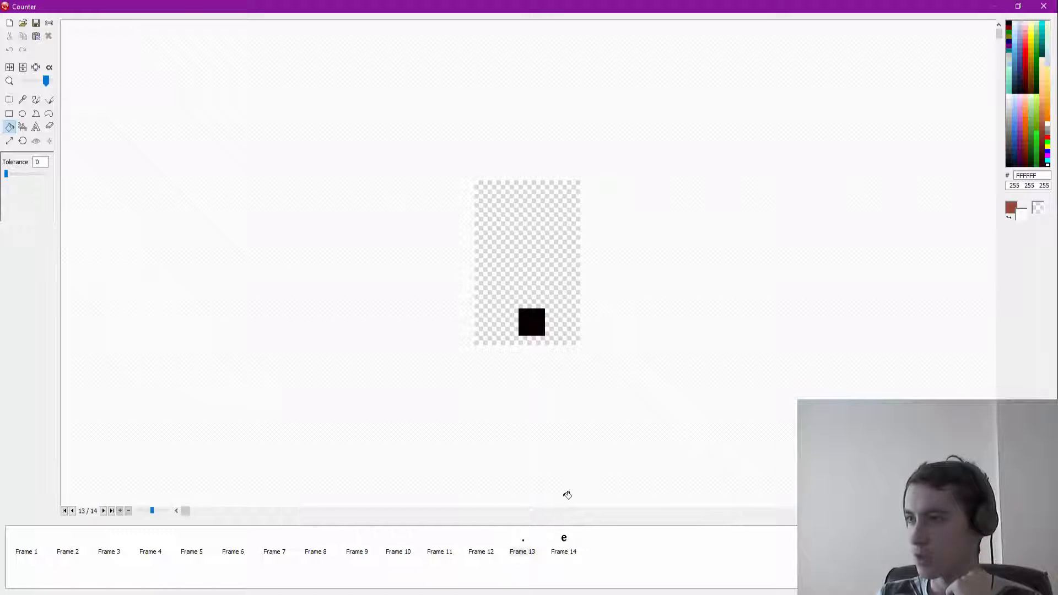
click(566, 532)
right_click(533, 330)
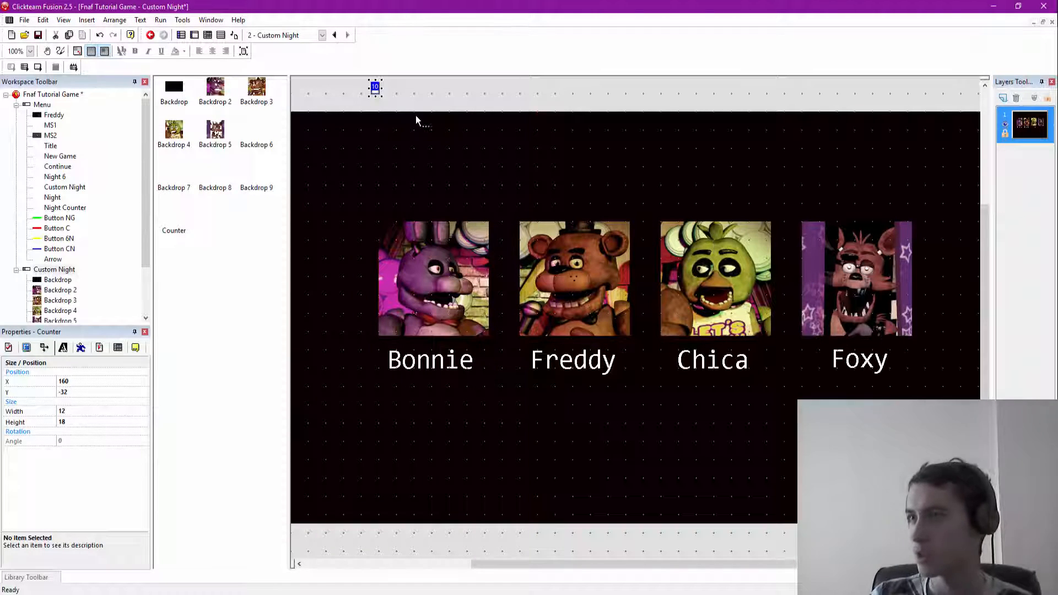
Step: Enlarge the counter to 49 by 73 and place it under the Bonnie label at X 273, Y 553
drag(384, 98, 405, 114)
click(372, 88)
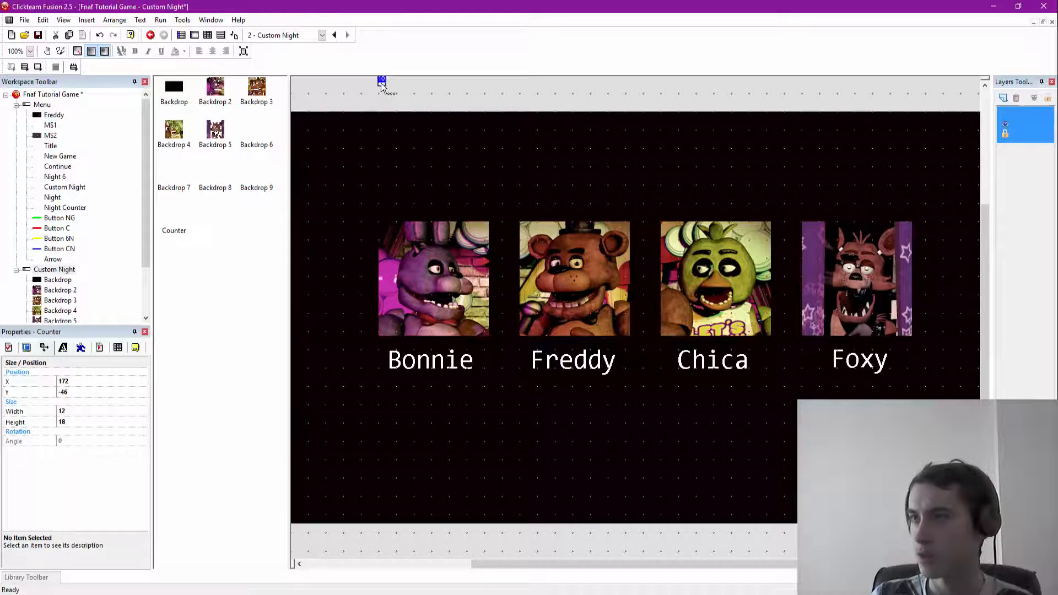
double_click(381, 83)
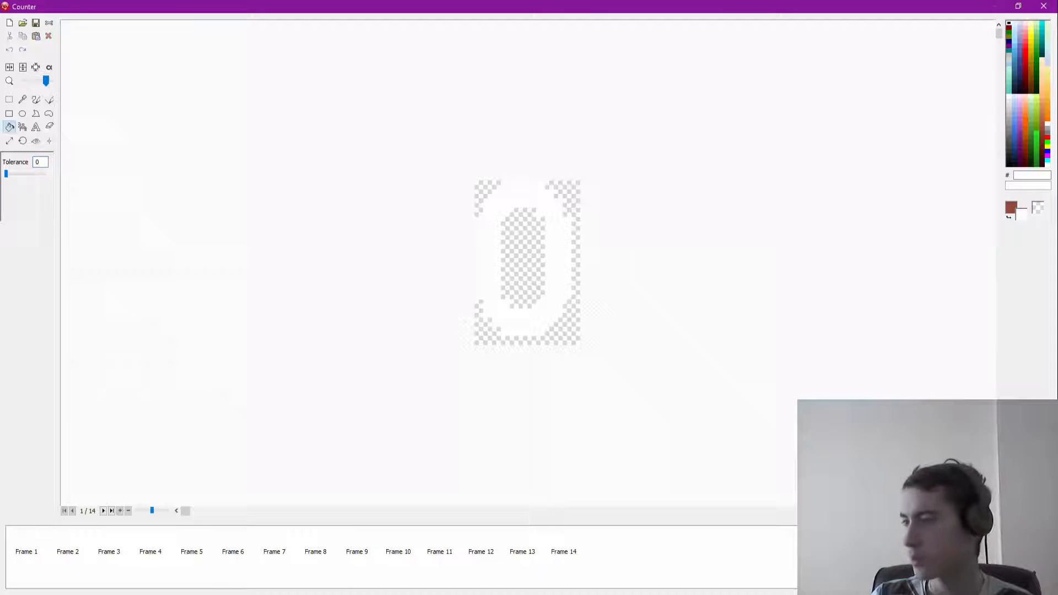
key(Escape)
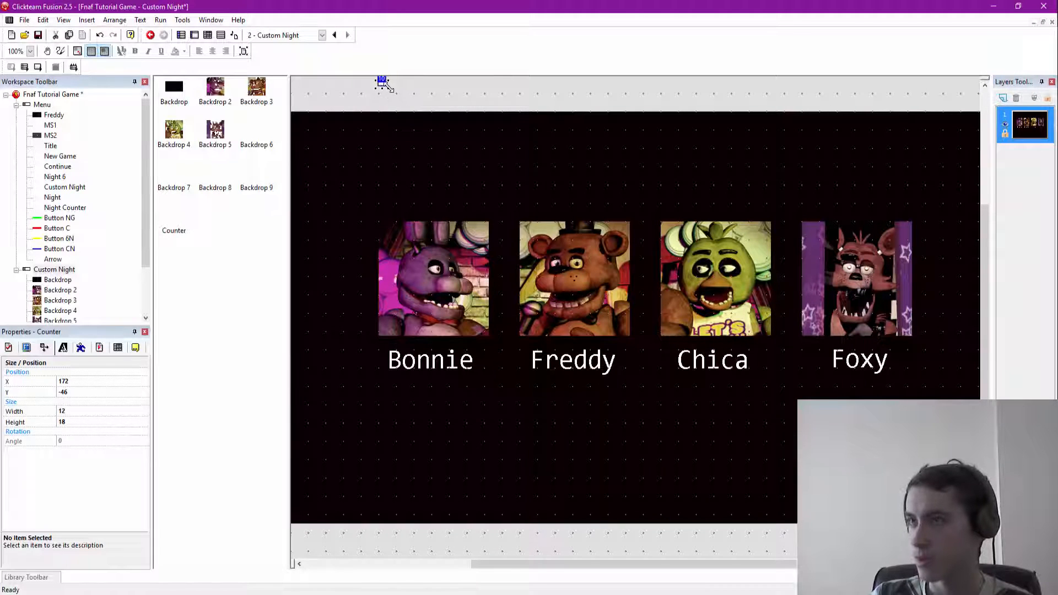
drag(399, 100, 429, 413)
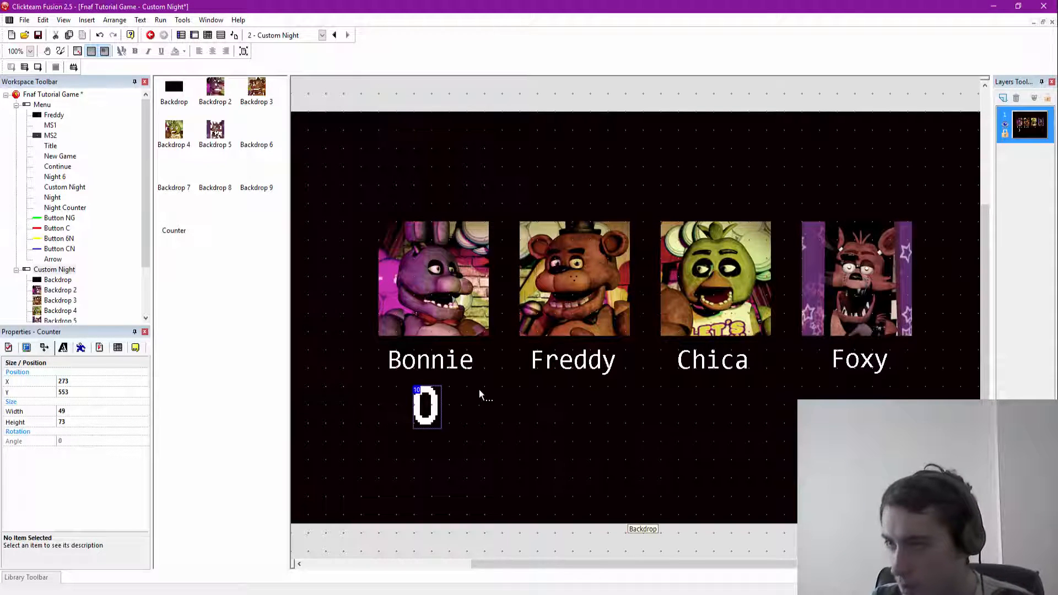
Step: Clone the Bonnie counter and place the copy under the Freddy label at X 529, Y 553
right_click(434, 420)
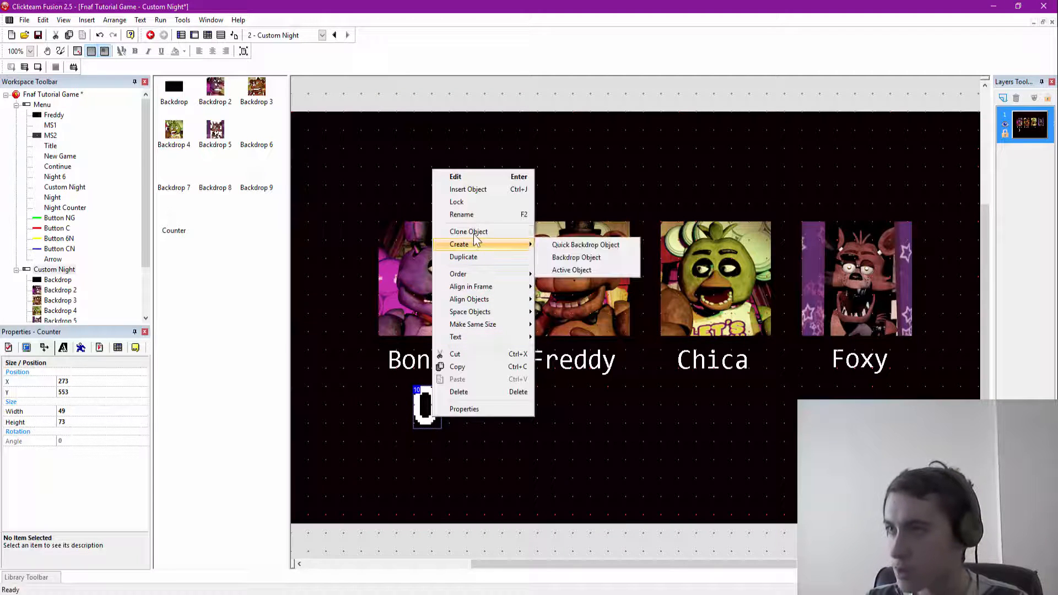
click(536, 277)
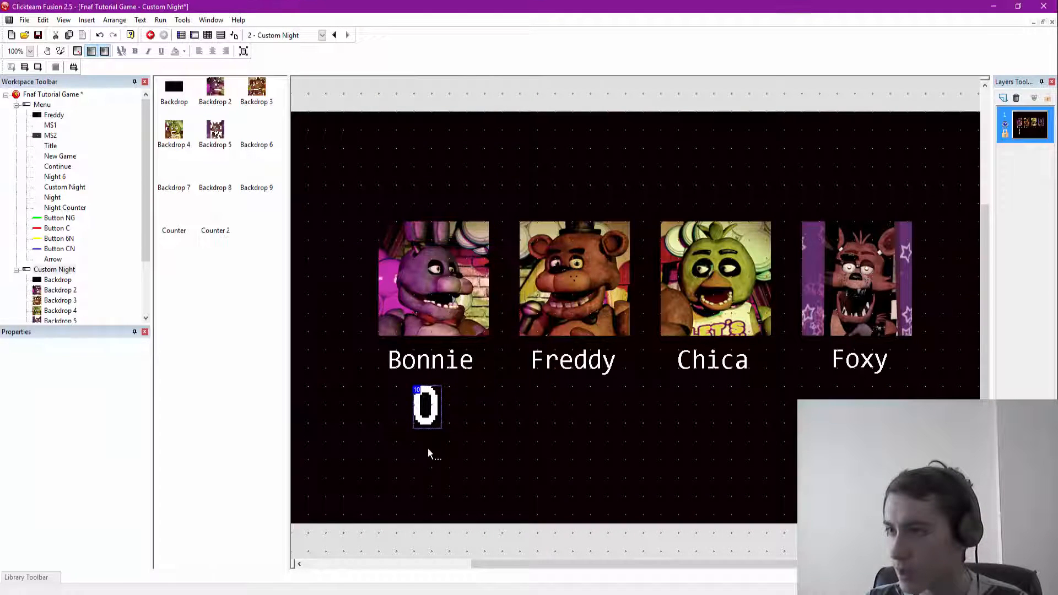
drag(427, 466, 504, 439)
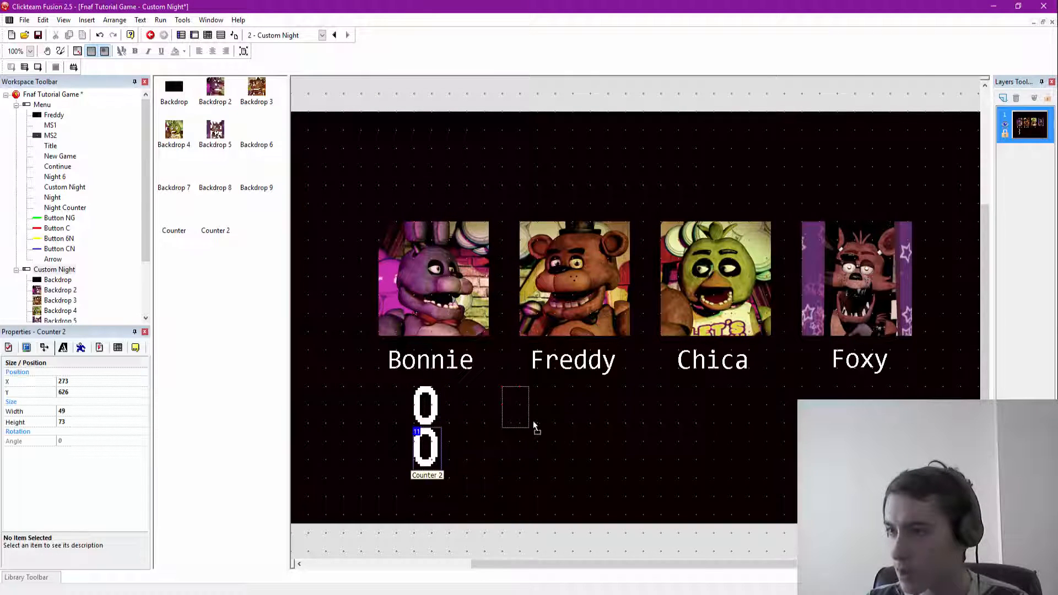
drag(567, 421, 567, 422)
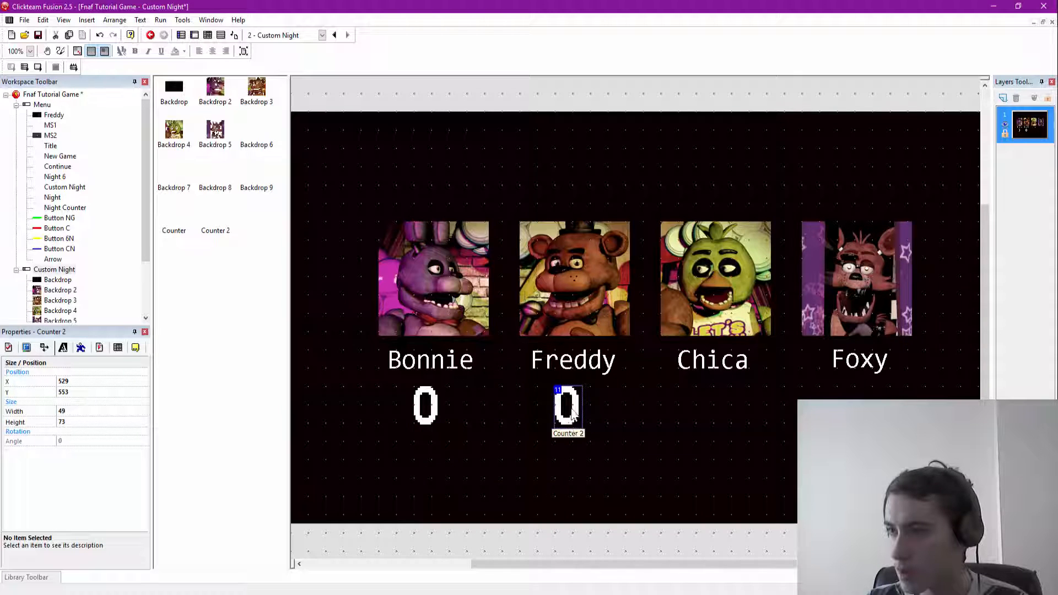
Step: Clone the Freddy counter and place the copy under the Chica label at X 785, Y 553
right_click(568, 423)
click(612, 237)
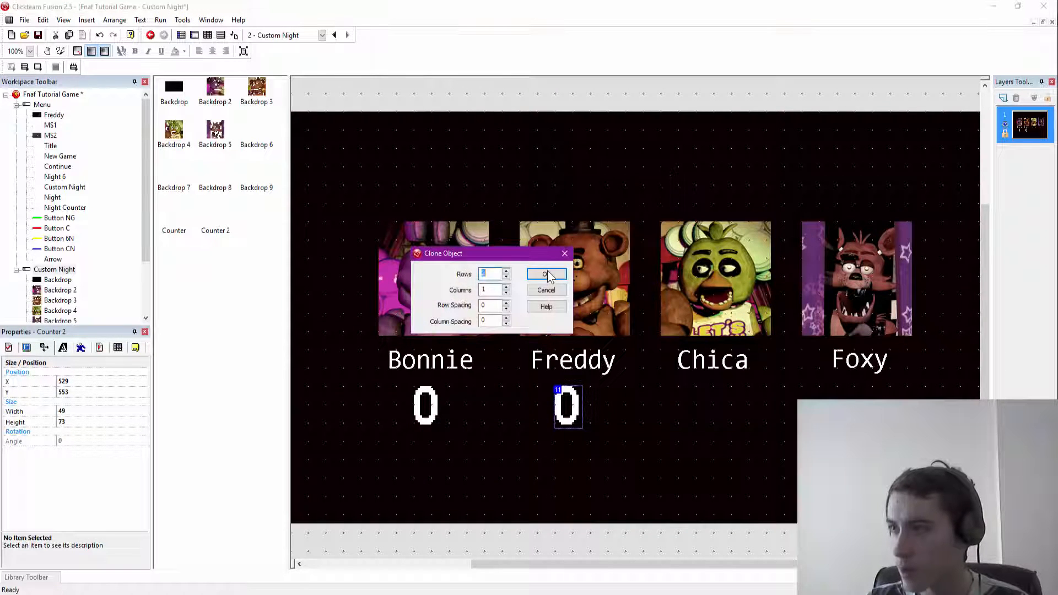
click(546, 275)
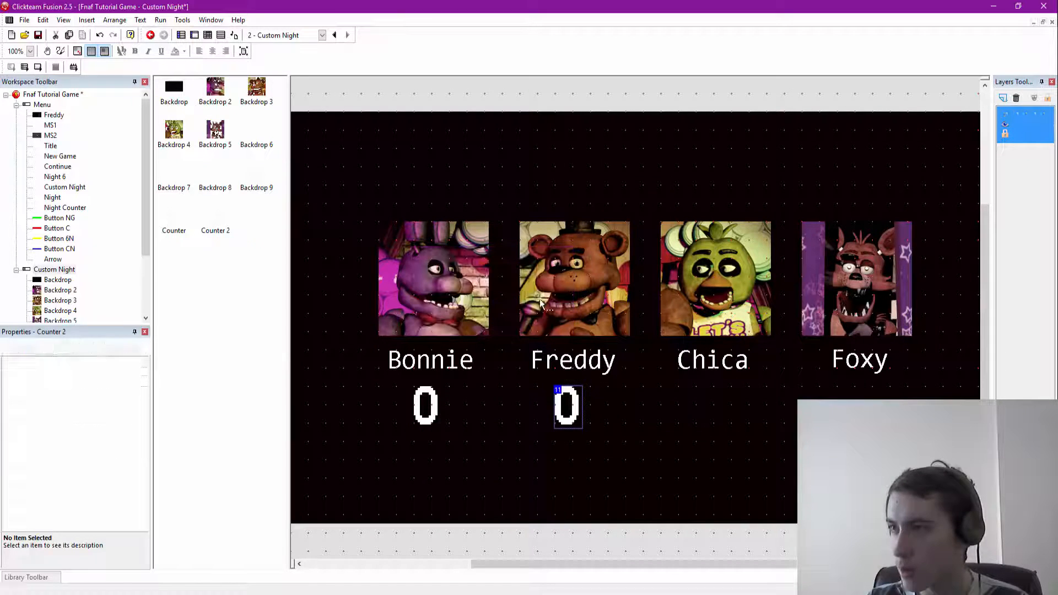
click(715, 422)
Step: Clone the Chica counter and place the copy under the Foxy label at X 1041, Y 553
right_click(716, 418)
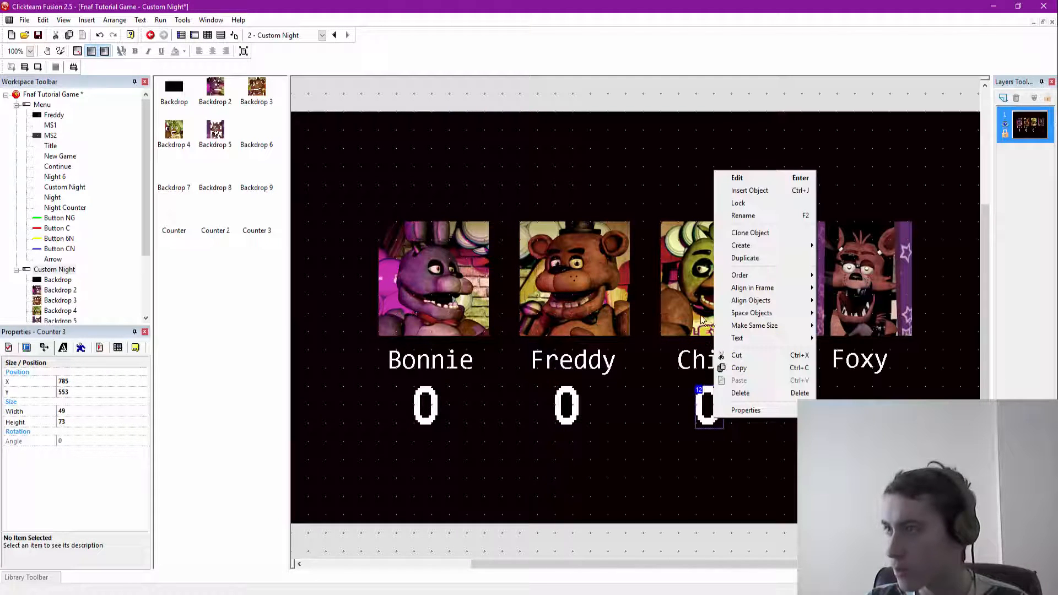
click(761, 231)
click(545, 275)
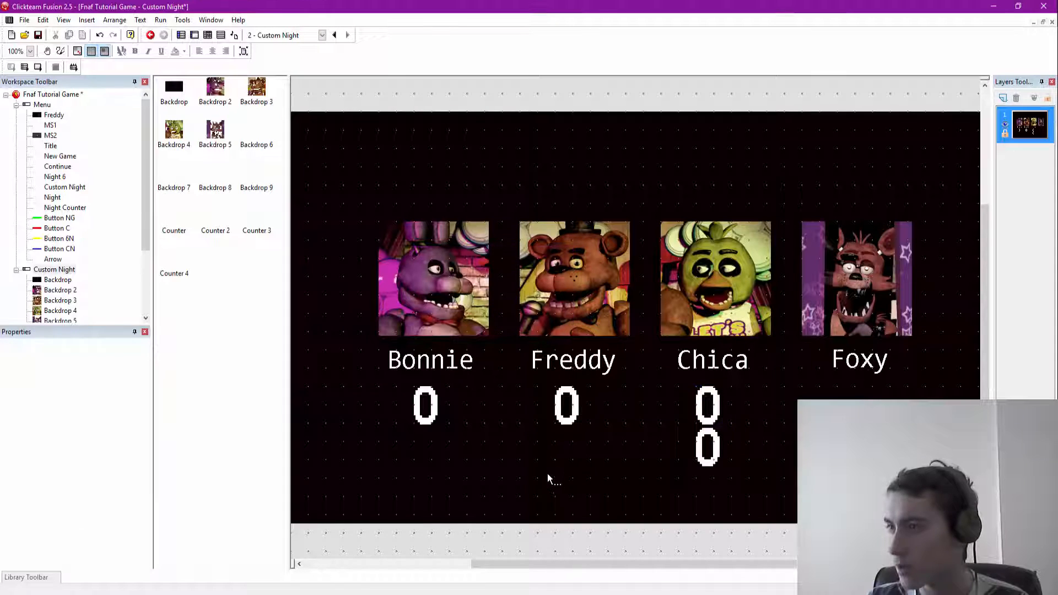
click(704, 463)
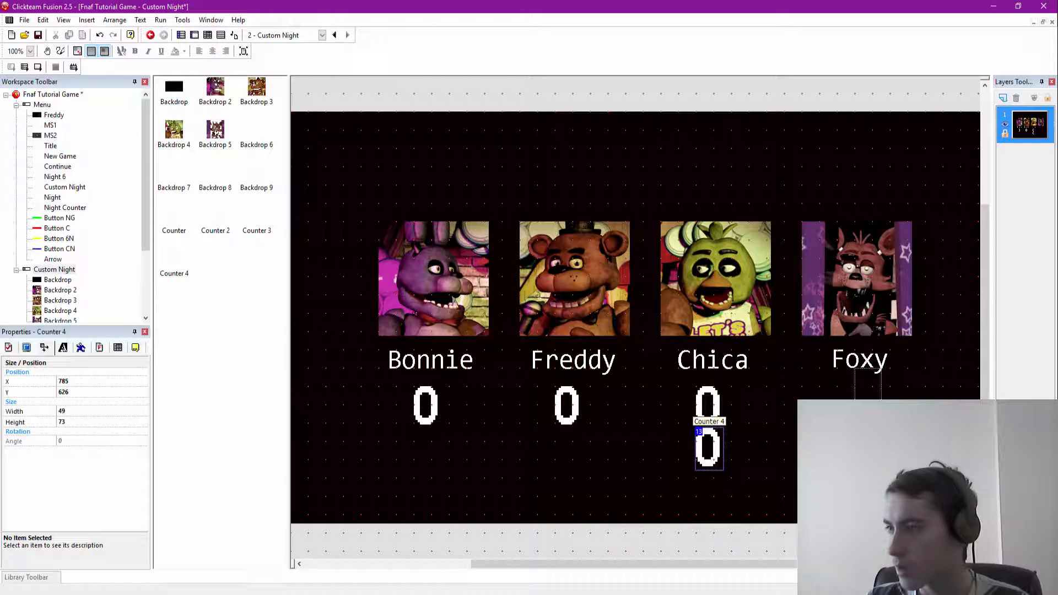
drag(703, 463, 844, 421)
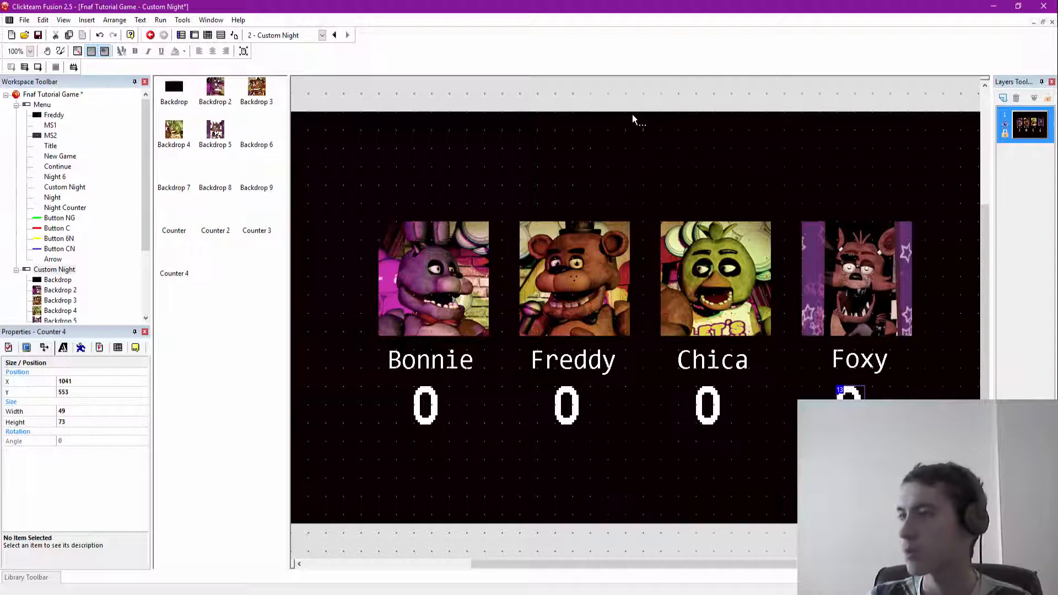
Step: Insert an Active object just outside the frame, above the Bonnie portrait, at X 256, Y -32
click(623, 88)
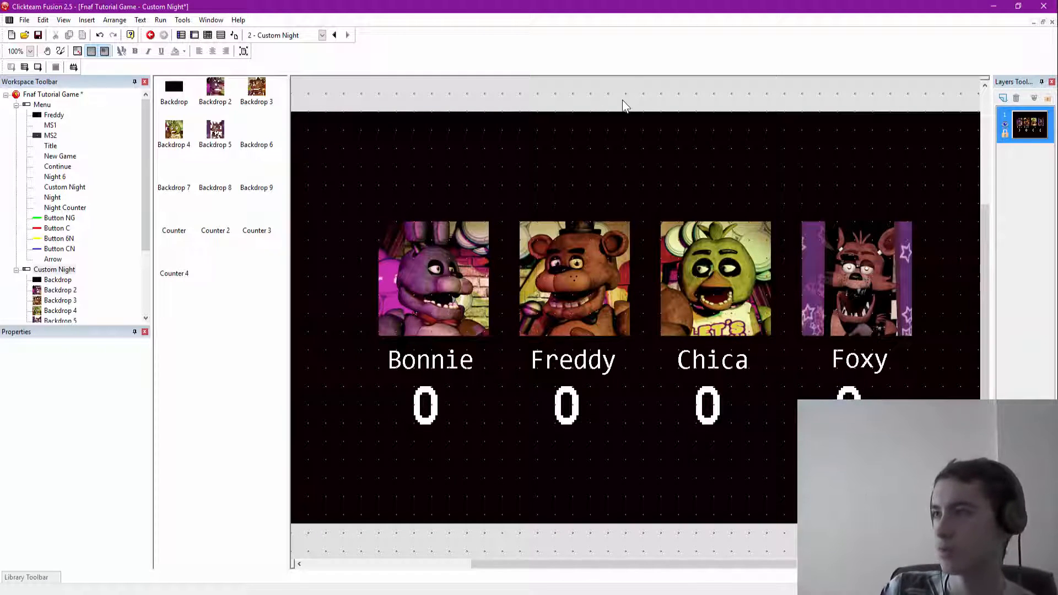
right_click(599, 96)
click(637, 116)
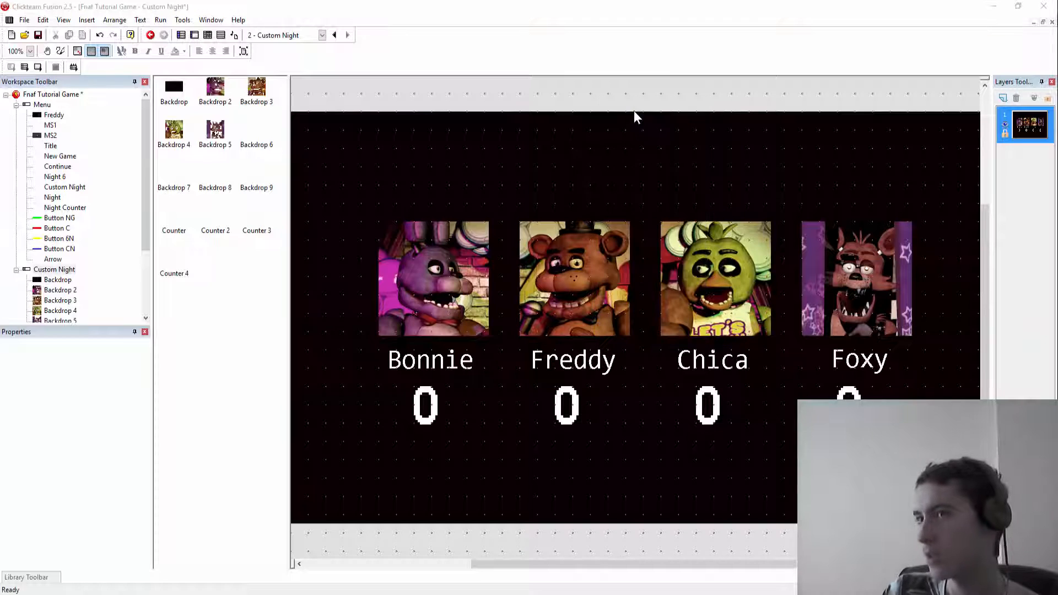
click(265, 174)
double_click(264, 174)
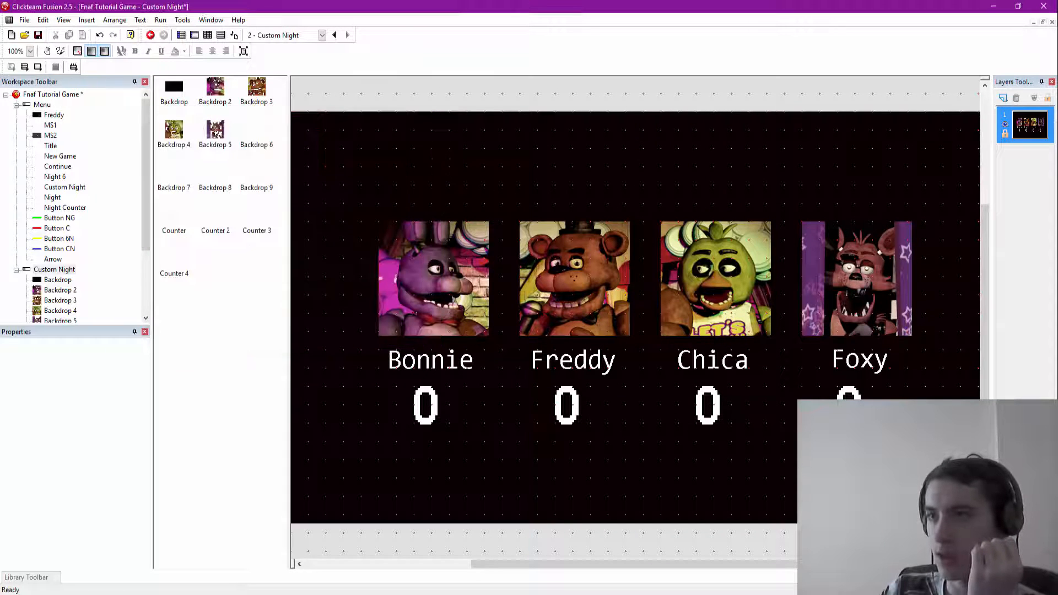
click(438, 95)
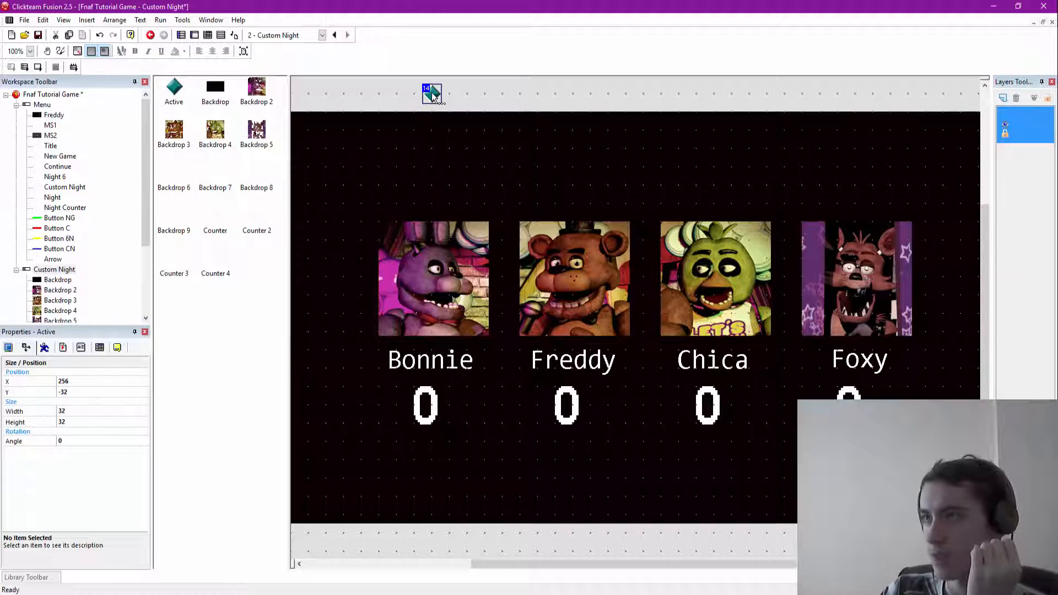
Step: Replace the new Active object's diamond picture with the image Arrow left.png
double_click(432, 93)
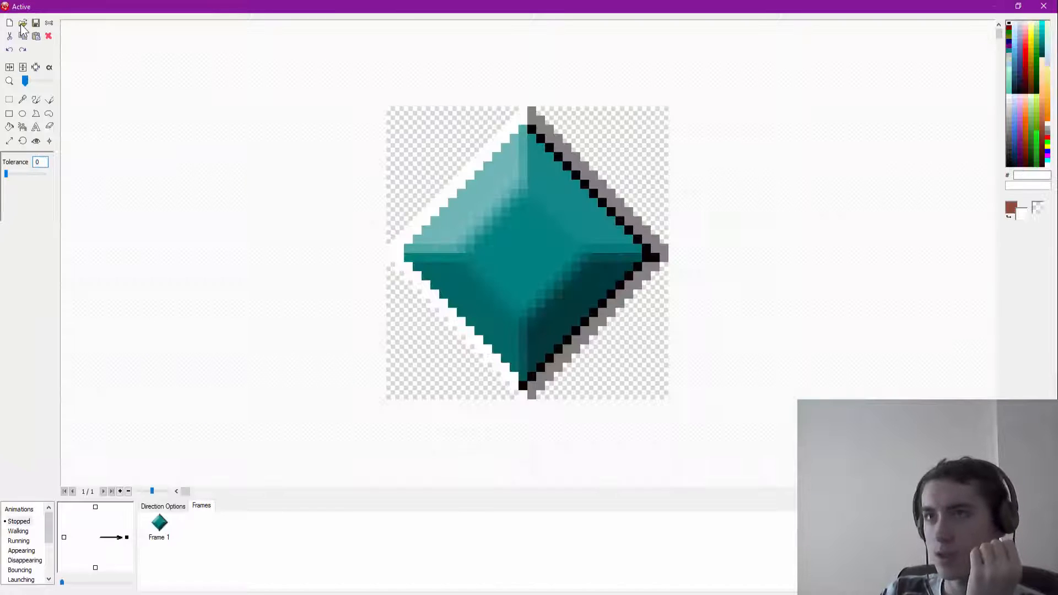
click(23, 25)
click(529, 226)
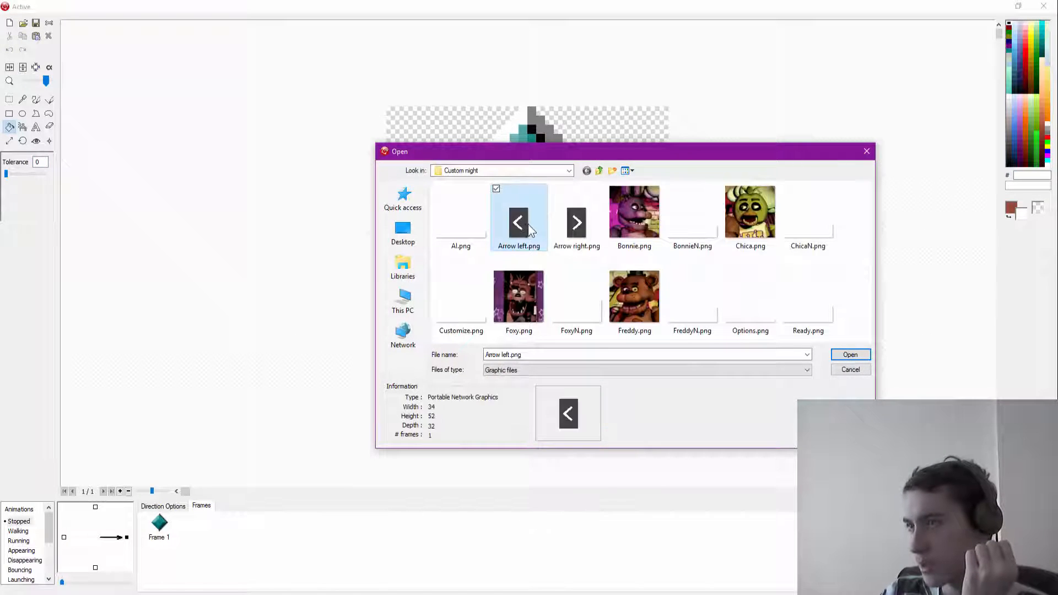
double_click(529, 226)
click(503, 587)
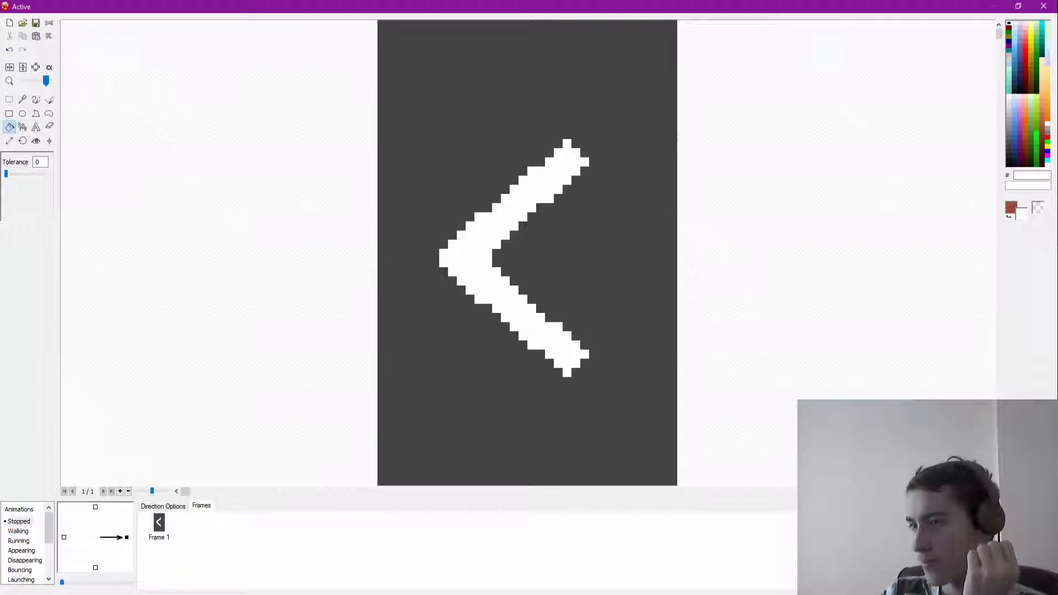
click(1028, 551)
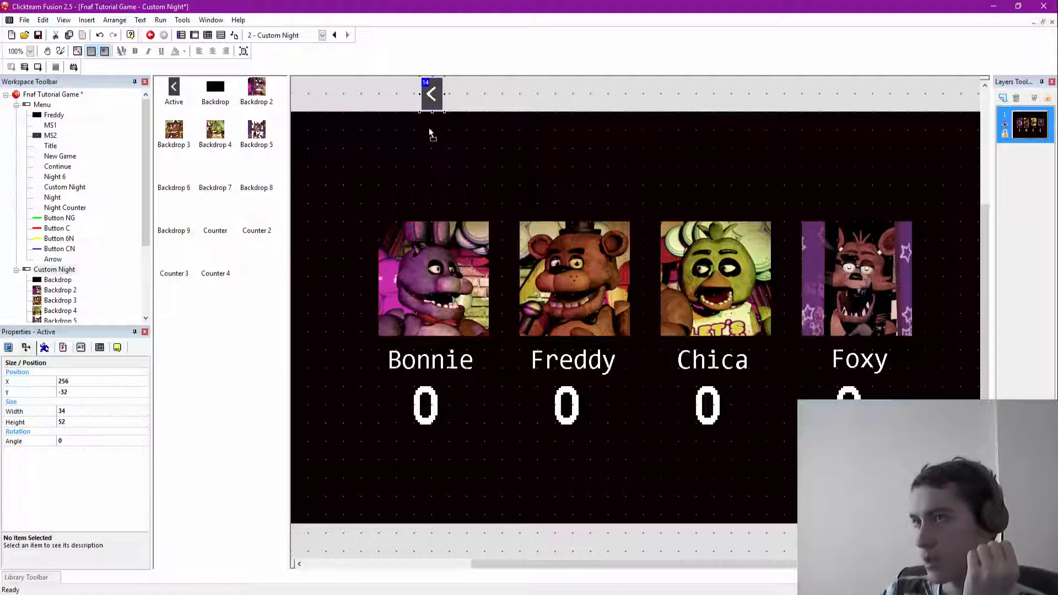
Step: Move the left arrow to the left side of the Bonnie counter at X 176, Y 505
drag(429, 132, 386, 407)
right_click(387, 407)
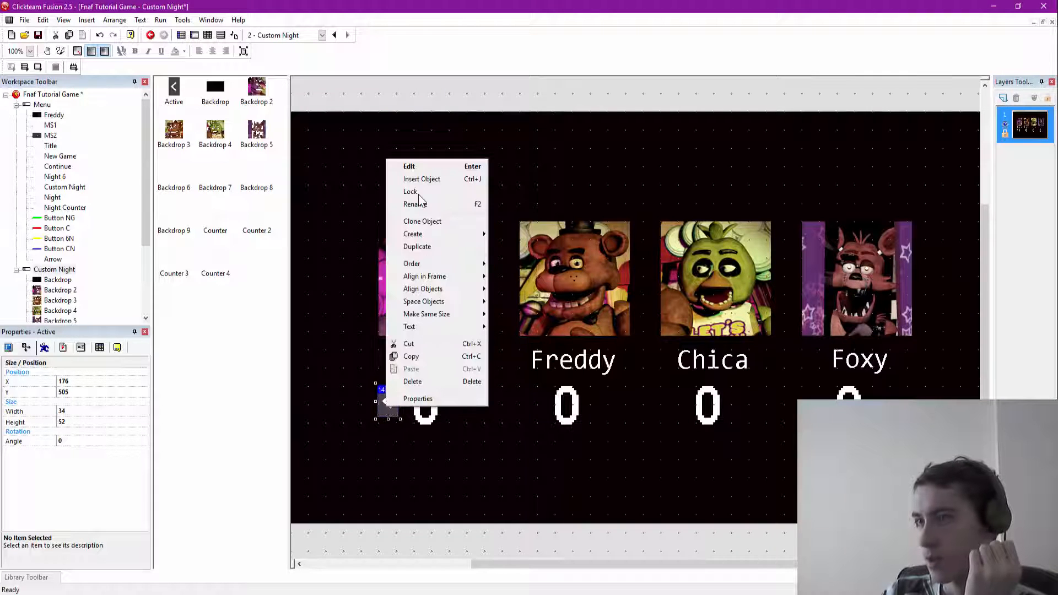
click(452, 104)
Step: Insert a second Active object just outside the frame, above the Bonnie portrait, at X 335, Y -17
right_click(452, 102)
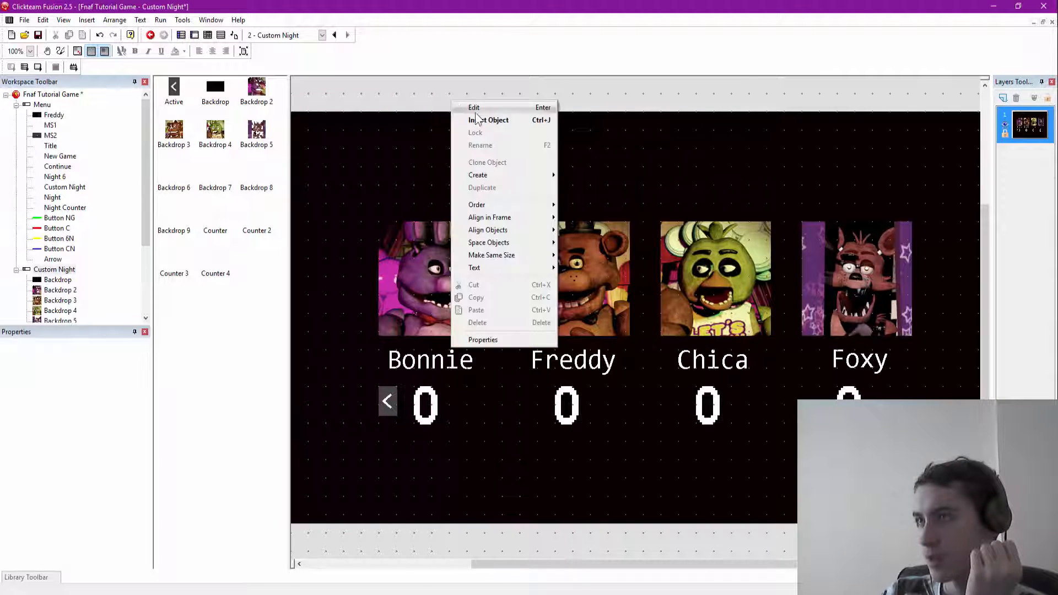
click(478, 119)
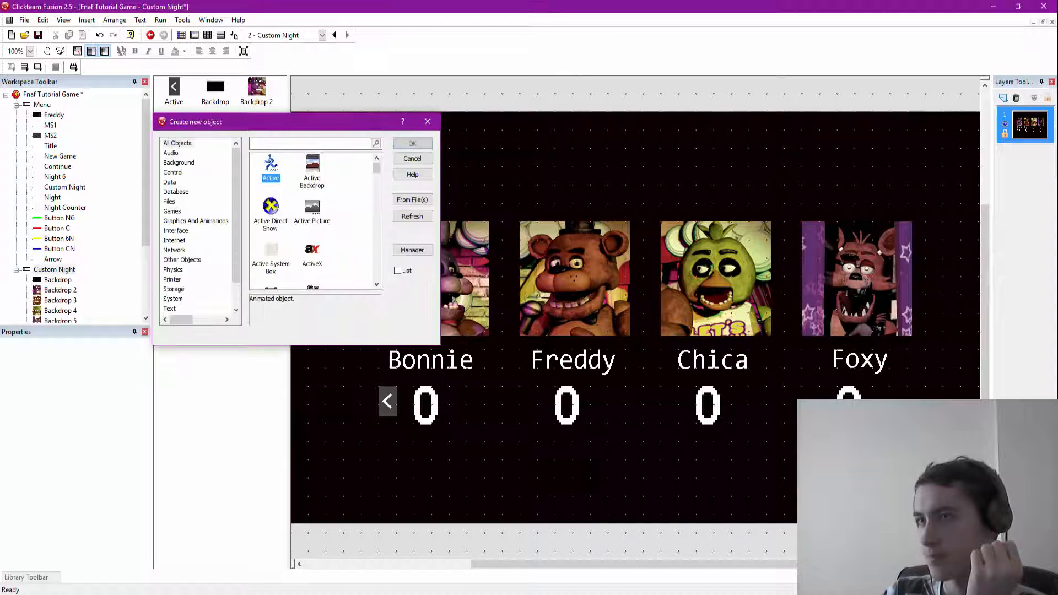
click(412, 143)
click(476, 97)
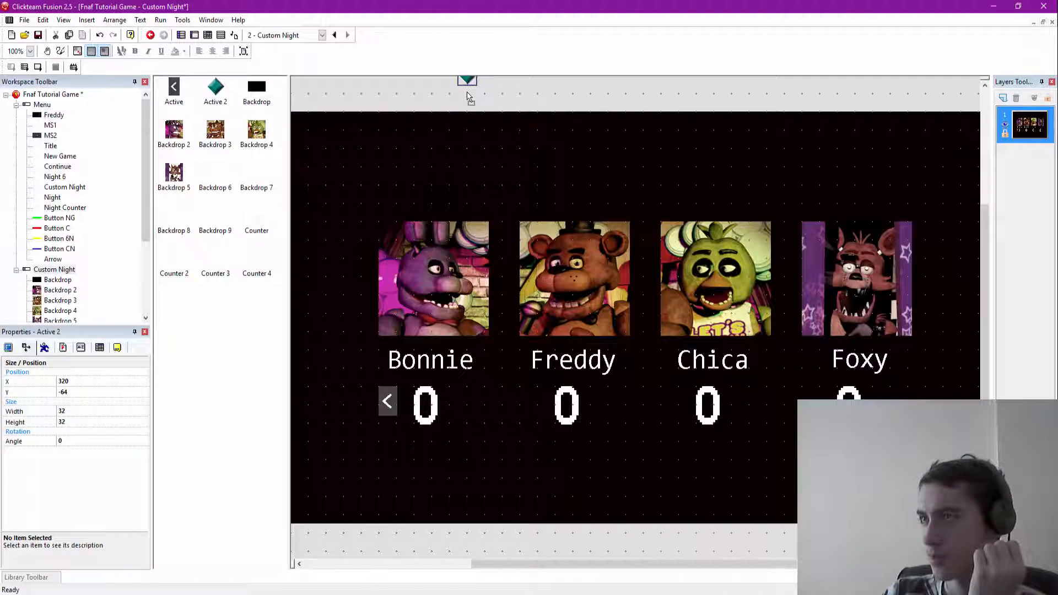
drag(466, 80, 476, 106)
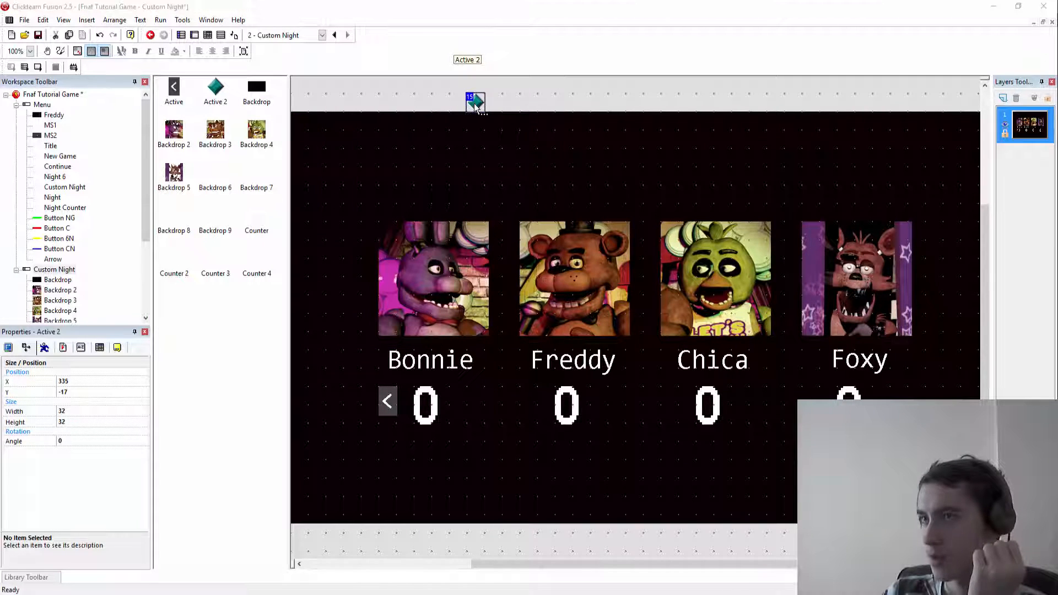
Step: Replace the second Active object's diamond picture with the imported right-pointing arrow image
double_click(475, 103)
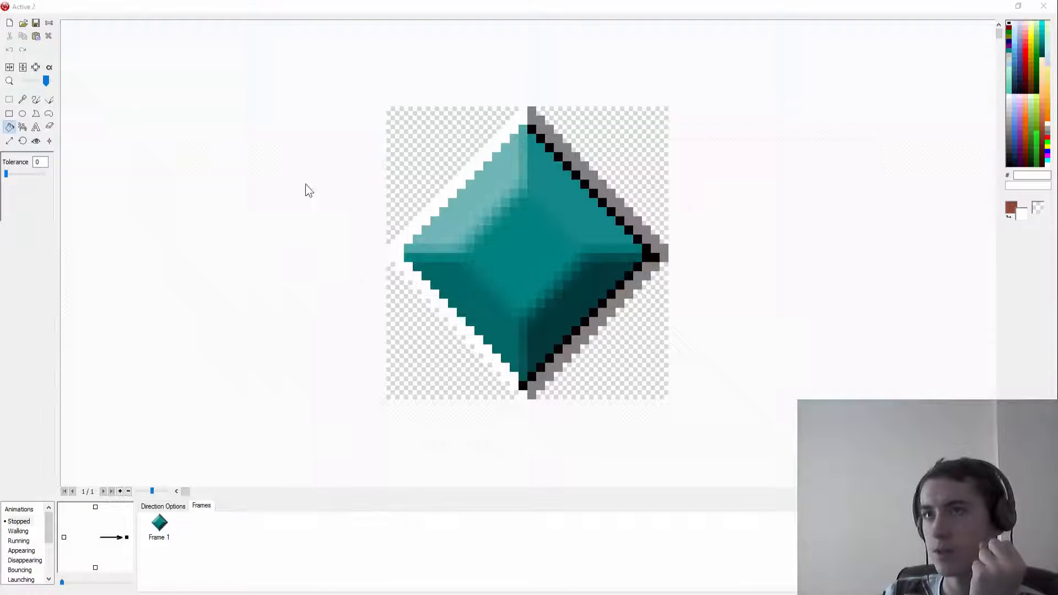
double_click(567, 225)
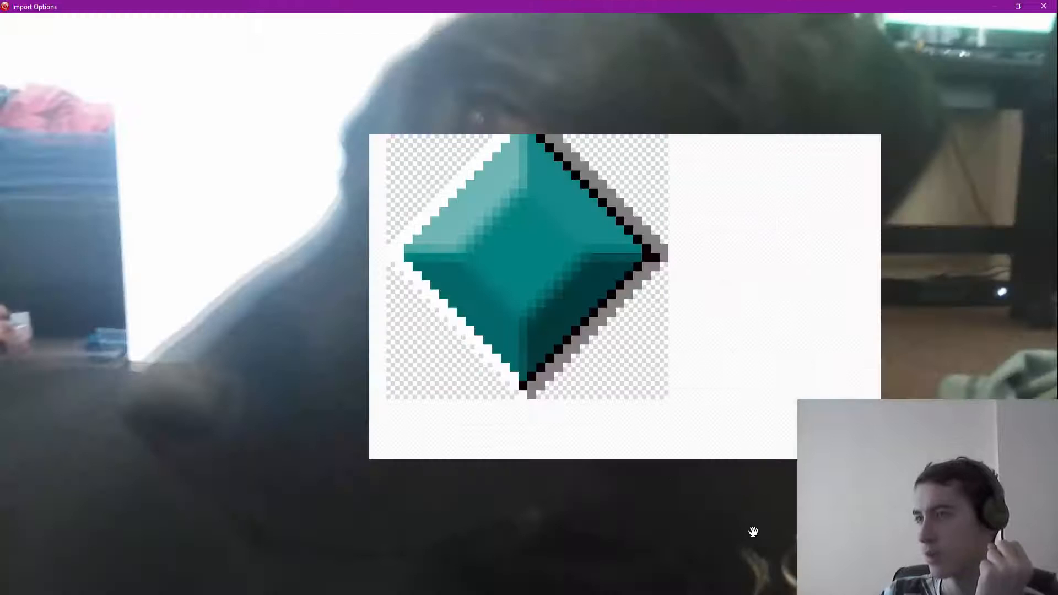
key(Return)
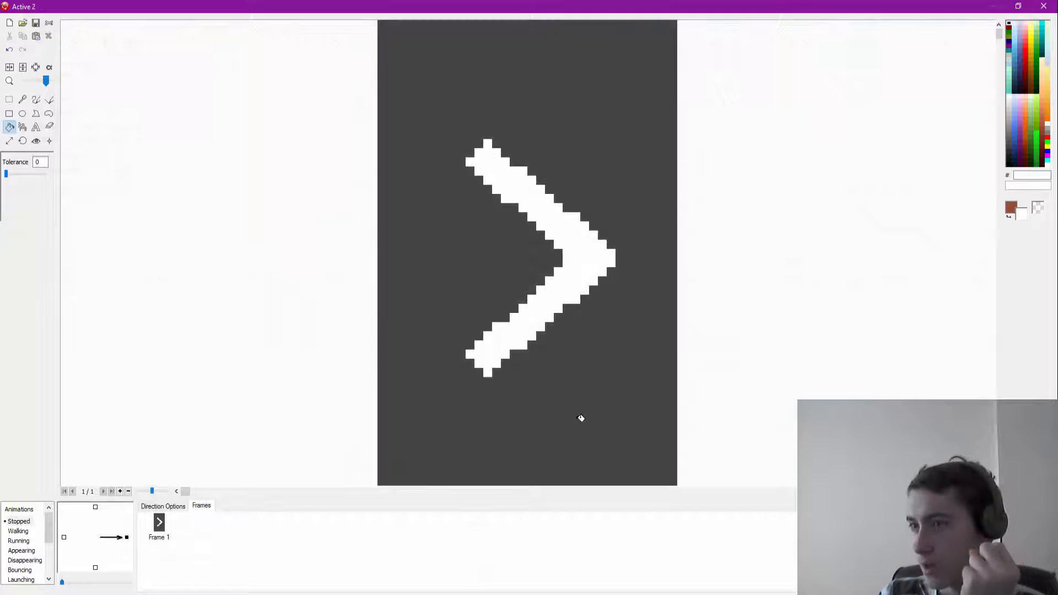
key(Return)
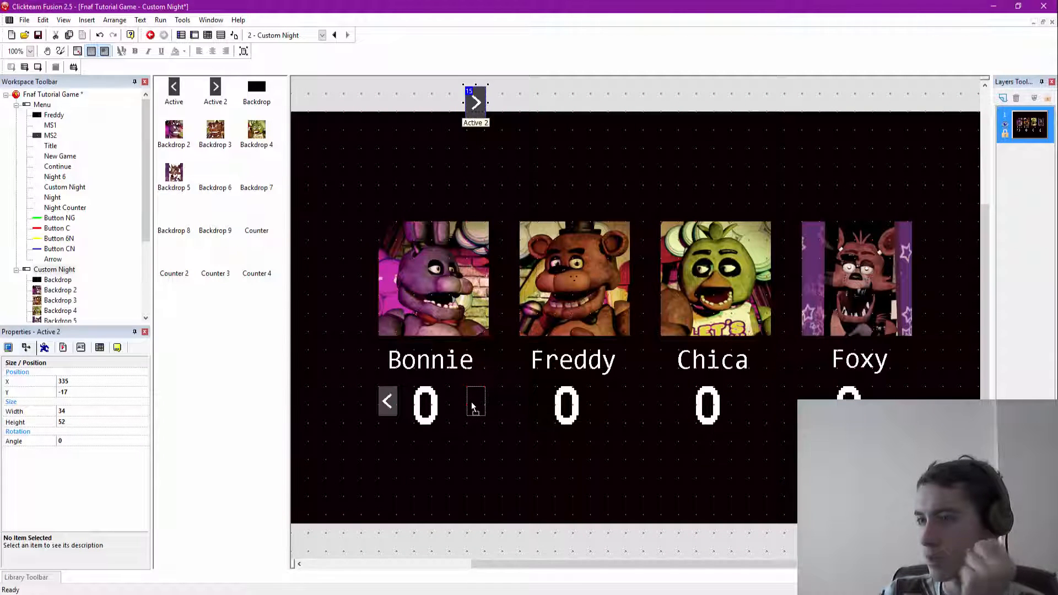
Step: Move the right-pointing arrow to the right side of the Bonnie counter at X 336, Y 505
drag(460, 405, 457, 405)
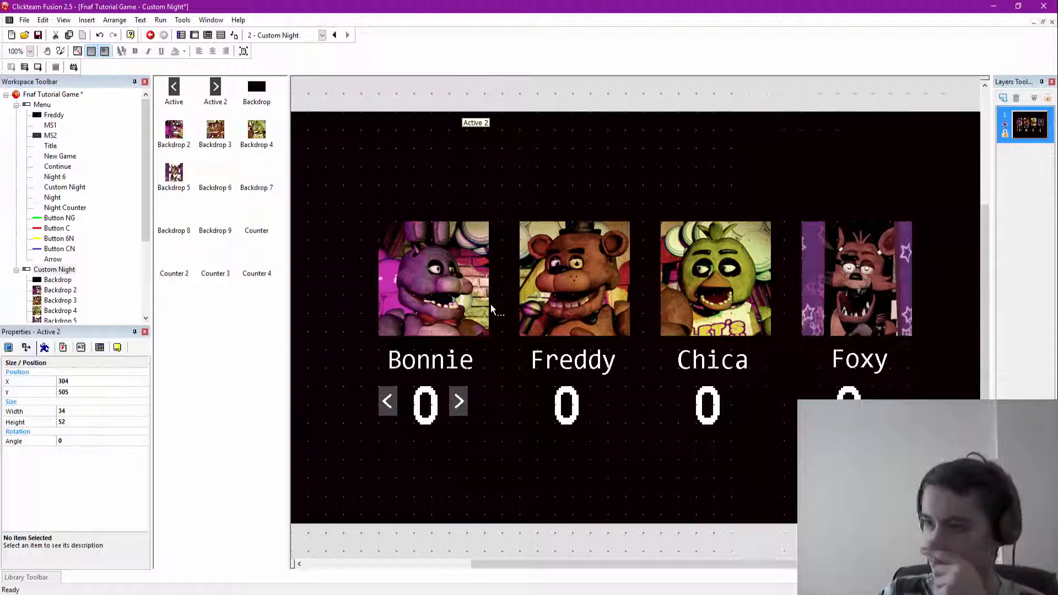
click(528, 109)
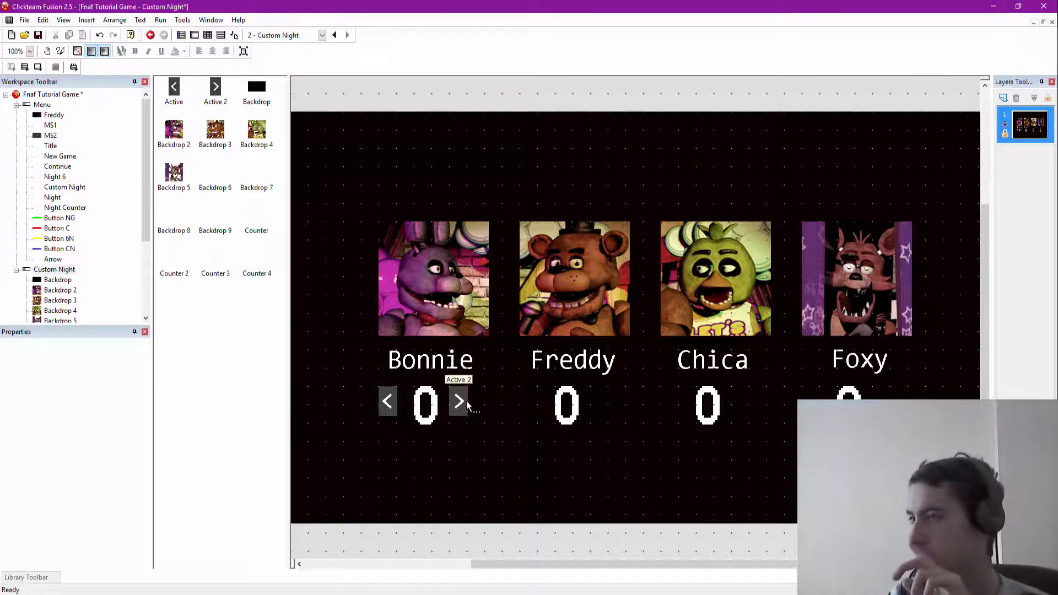
mouse_move(462, 407)
mouse_down()
mouse_move(484, 406)
mouse_move(475, 408)
mouse_up()
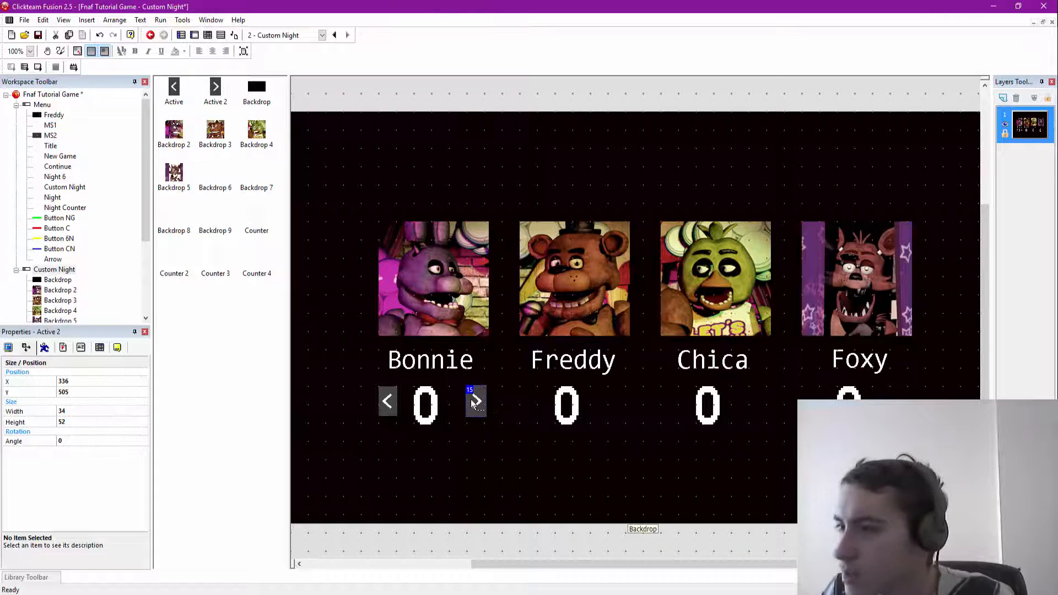
shift+click(387, 402)
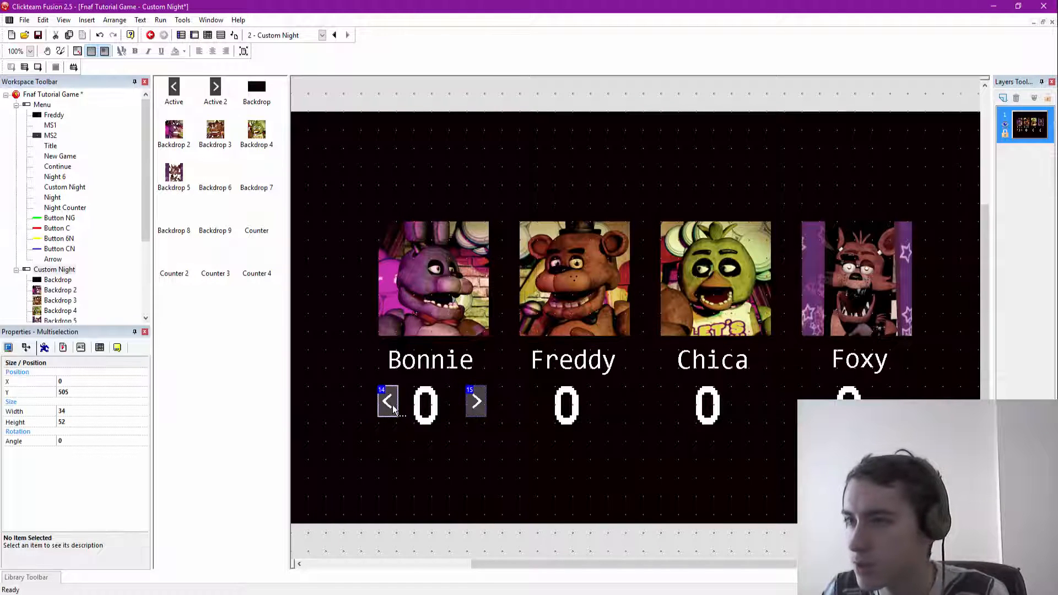
right_click(393, 406)
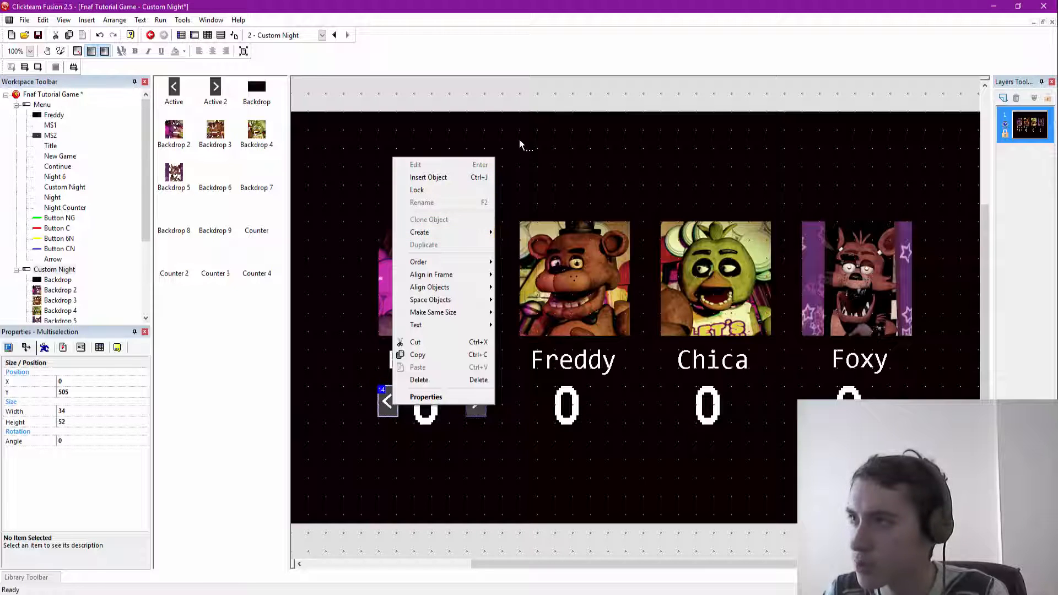
mouse_move(466, 234)
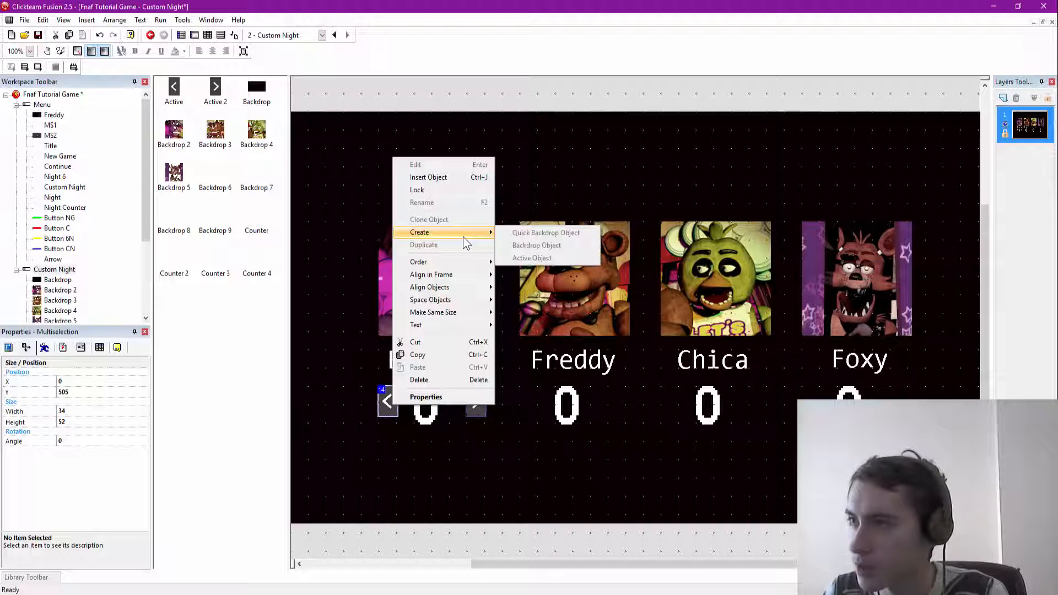
click(534, 106)
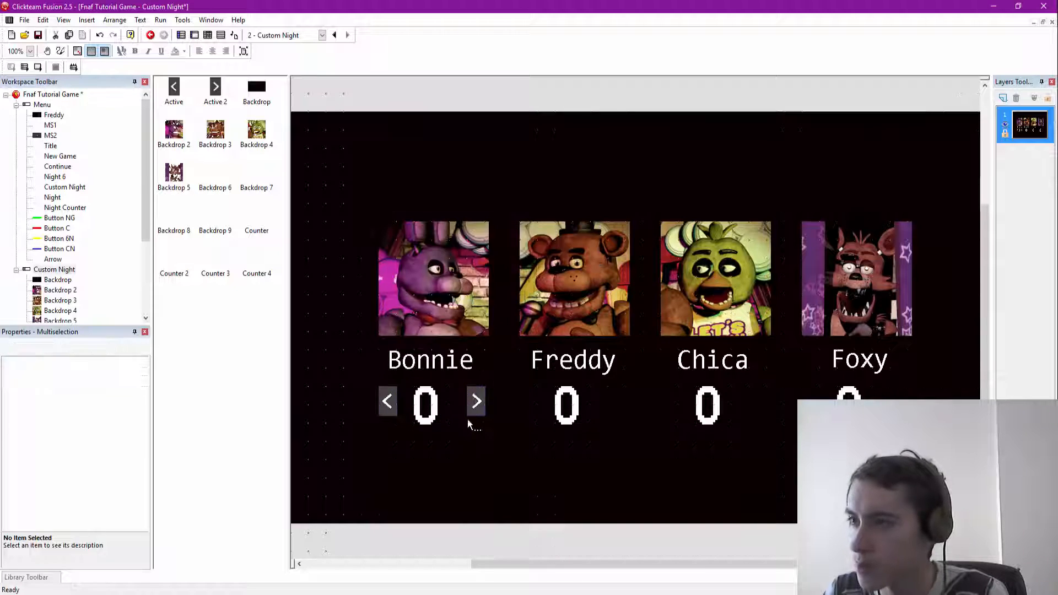
Step: Clone Bonnie's right-pointing arrow and place the copy to the right of the Freddy counter at X 592, Y 505
click(476, 410)
right_click(476, 408)
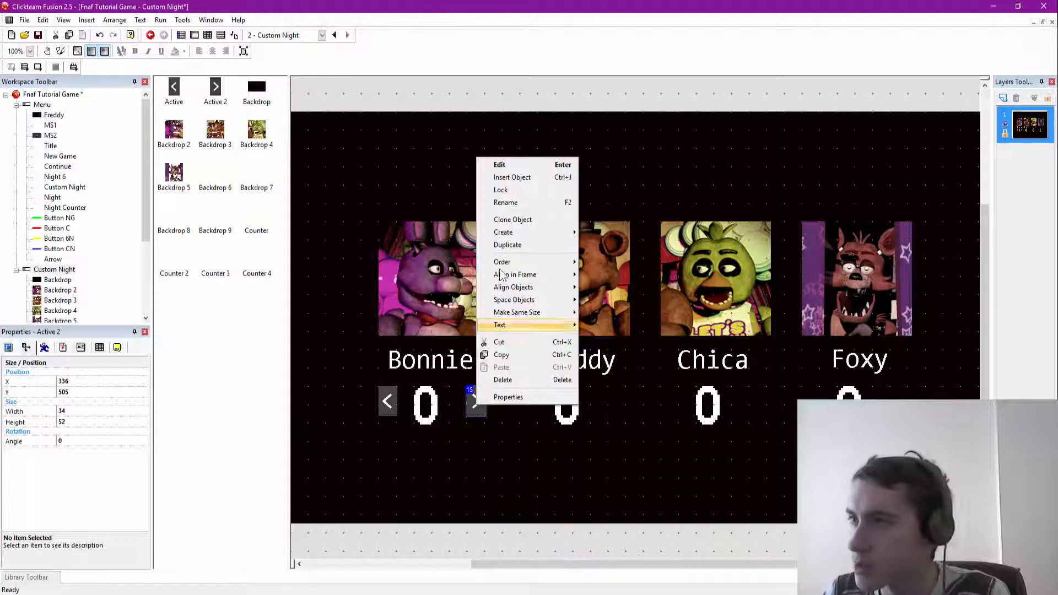
click(511, 220)
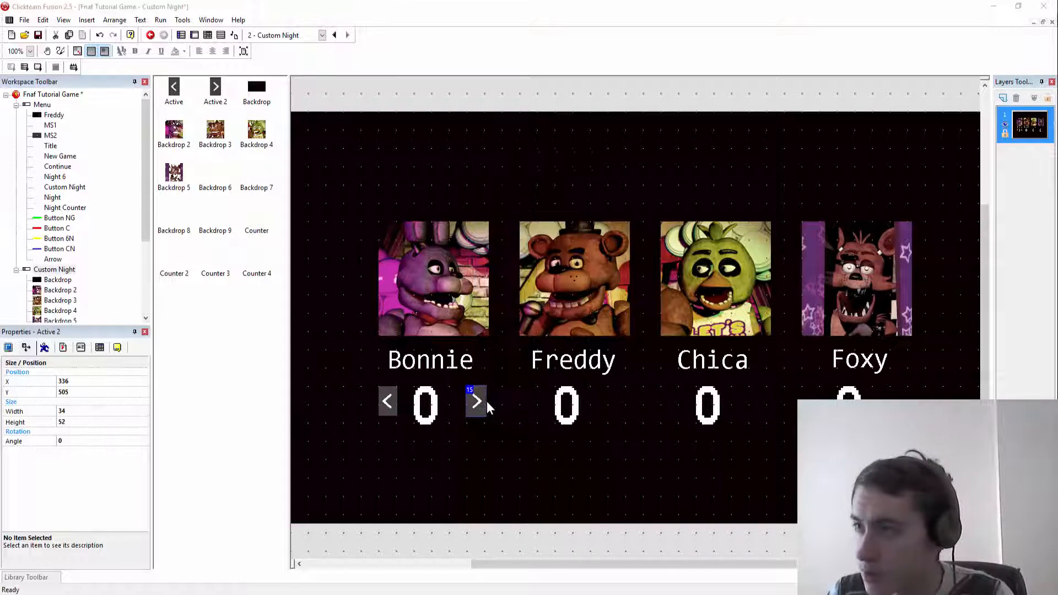
click(545, 273)
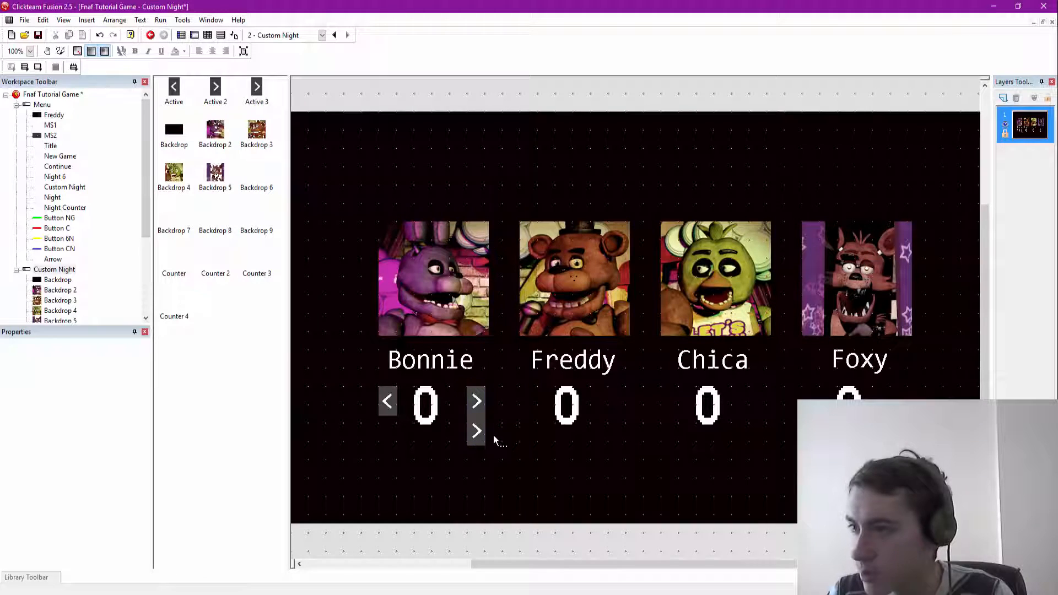
drag(485, 436, 616, 404)
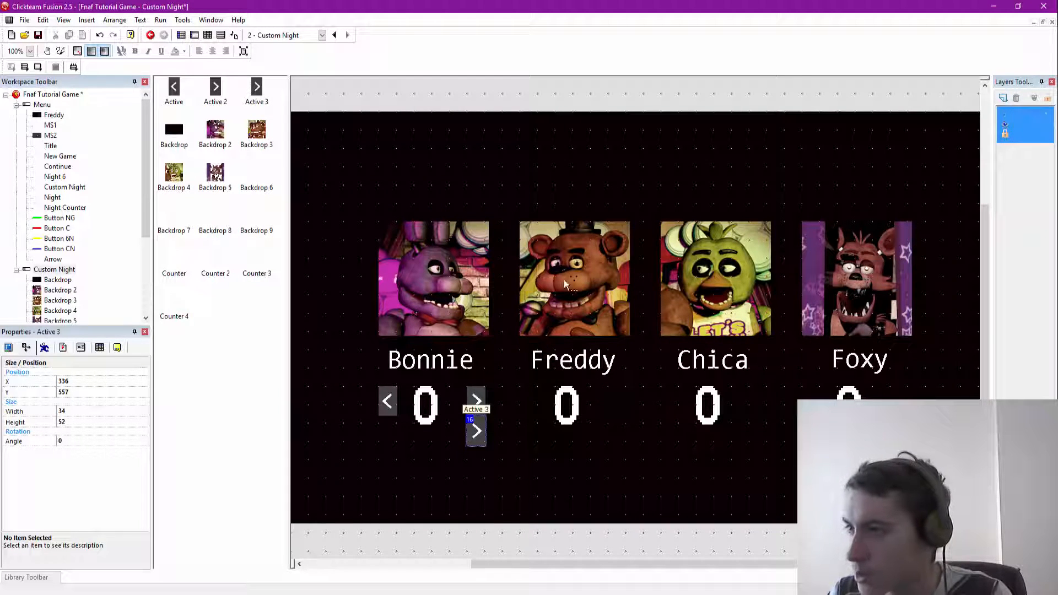
click(522, 101)
right_click(522, 101)
Step: Clone Freddy's right-pointing arrow and place the copy to the right of the Chica counter at X 848, Y 505
click(616, 402)
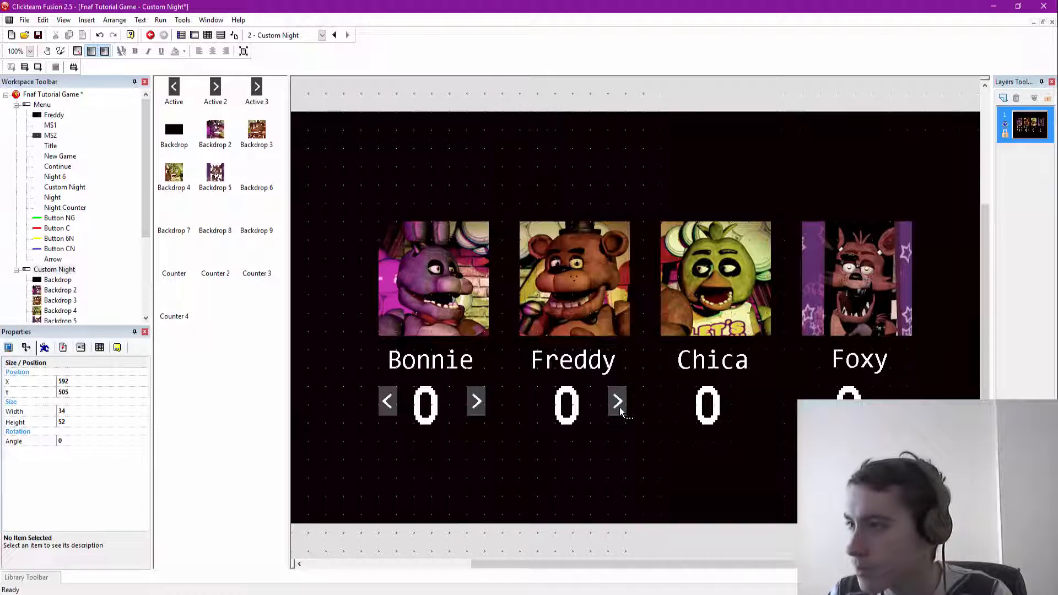
right_click(623, 392)
click(653, 221)
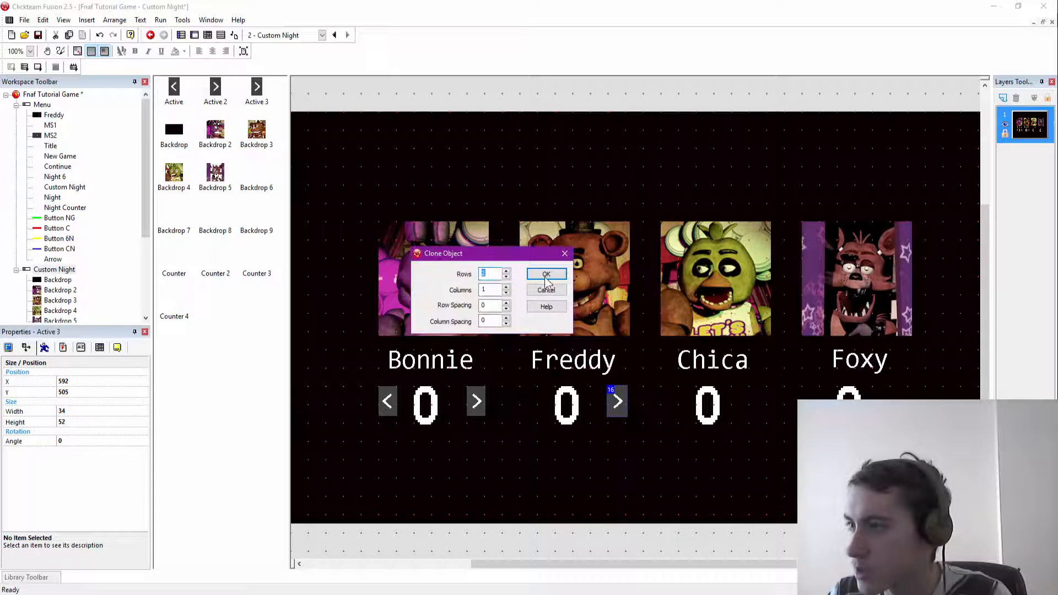
key(Return)
drag(616, 434, 758, 401)
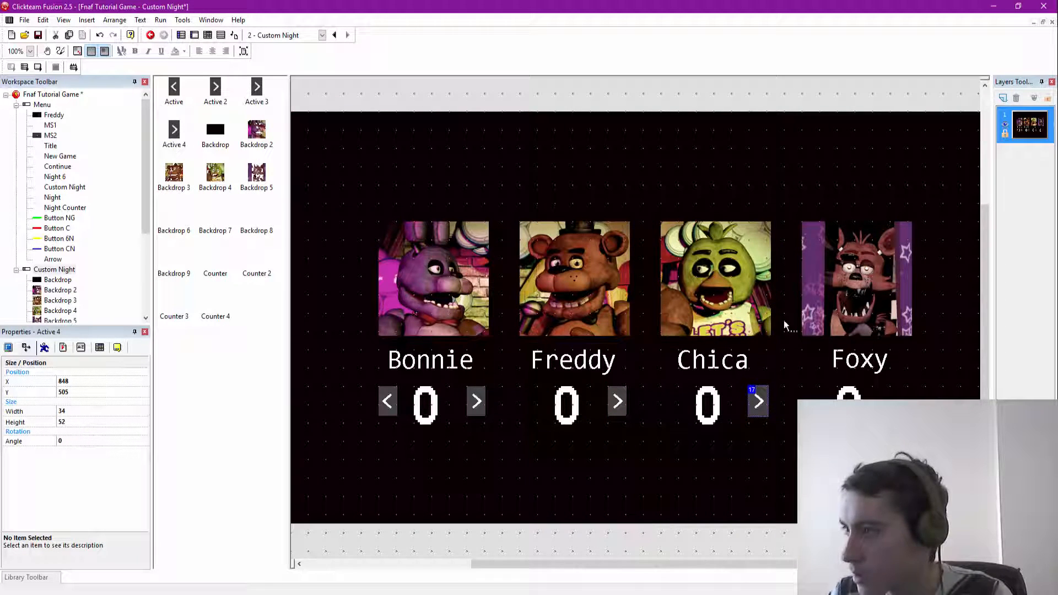
Step: Clone Chica's right-pointing arrow and place the copy to the right of the Foxy counter at X 1104, Y 505
right_click(755, 405)
click(781, 221)
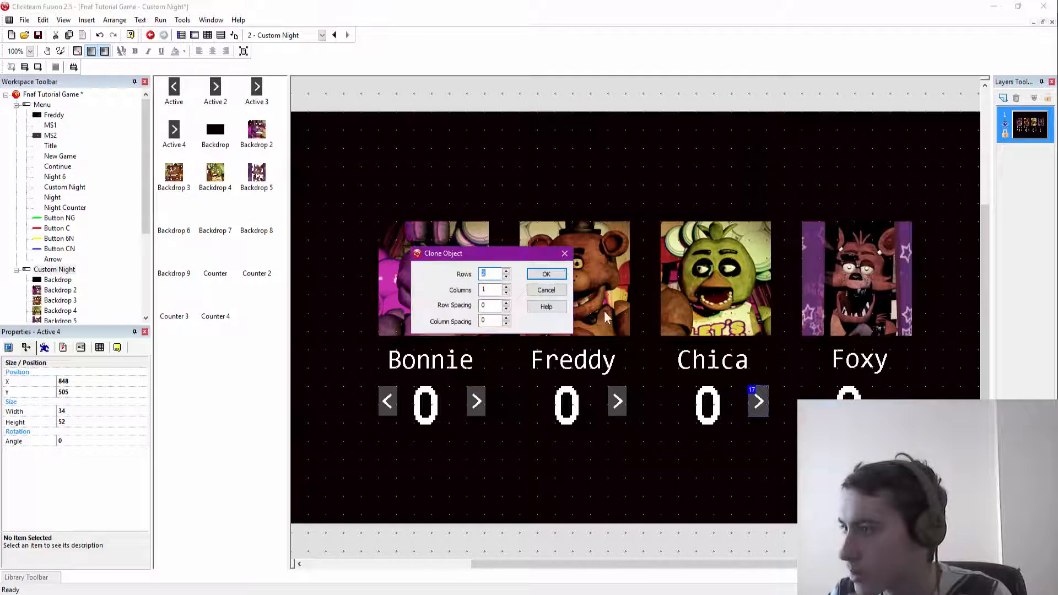
click(543, 275)
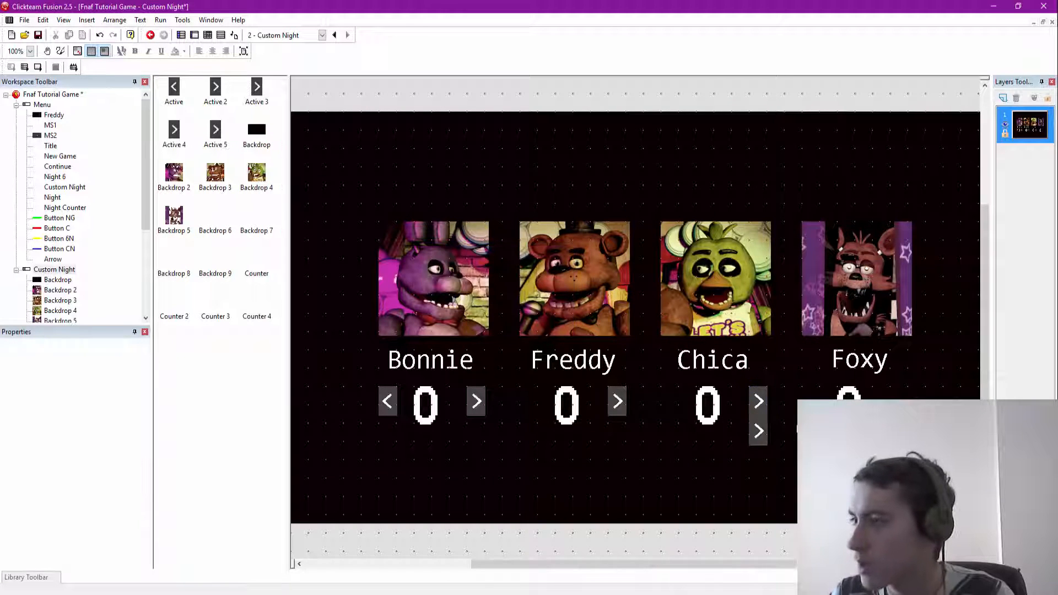
drag(758, 431, 898, 397)
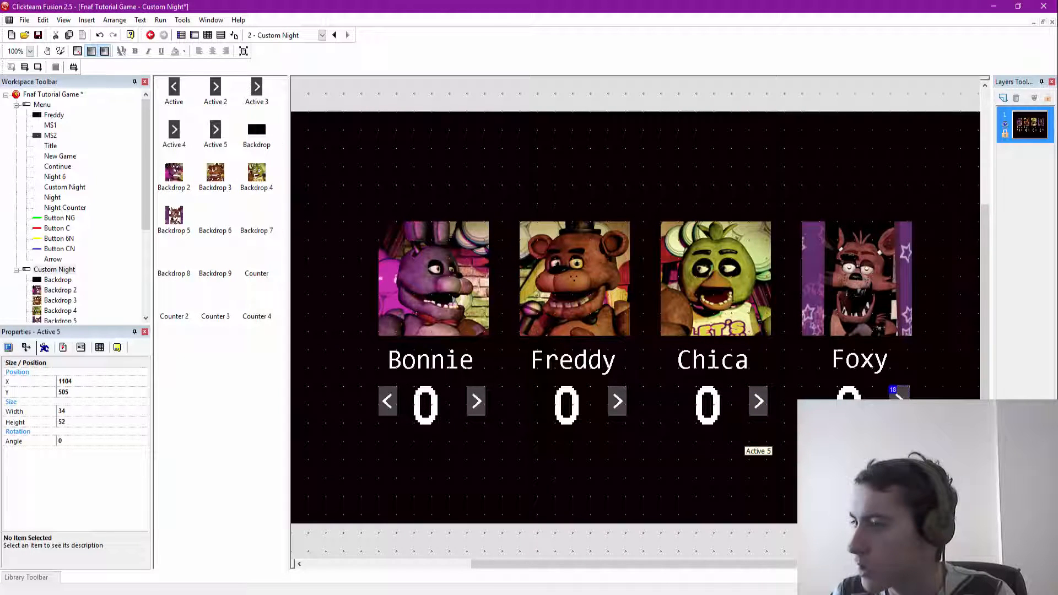
Step: Clone Bonnie's left-pointing arrow and place the copy to the left of the Freddy counter at X 432, Y 505
click(389, 402)
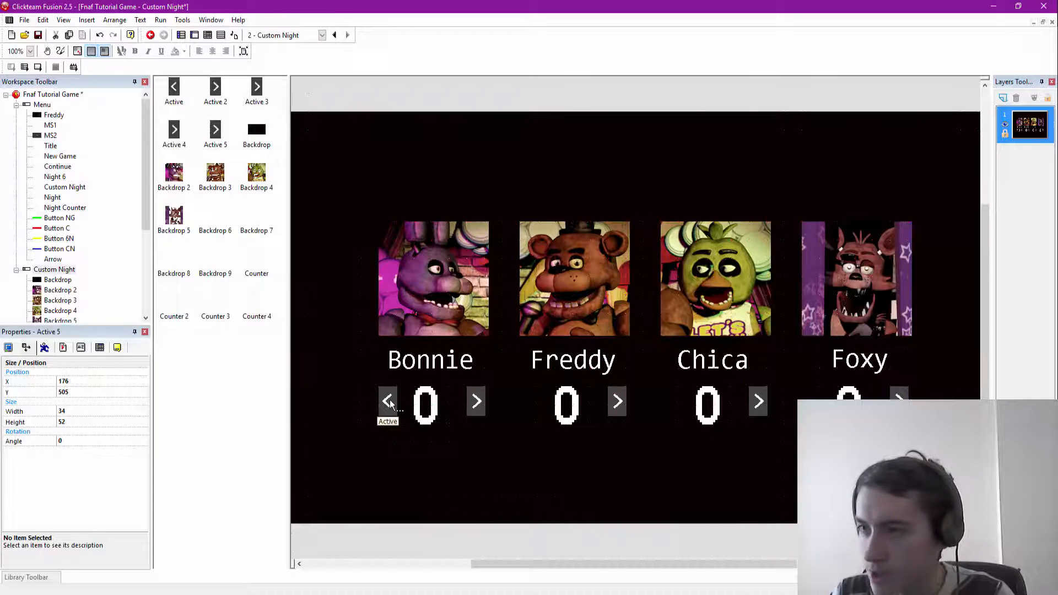
right_click(389, 402)
click(420, 214)
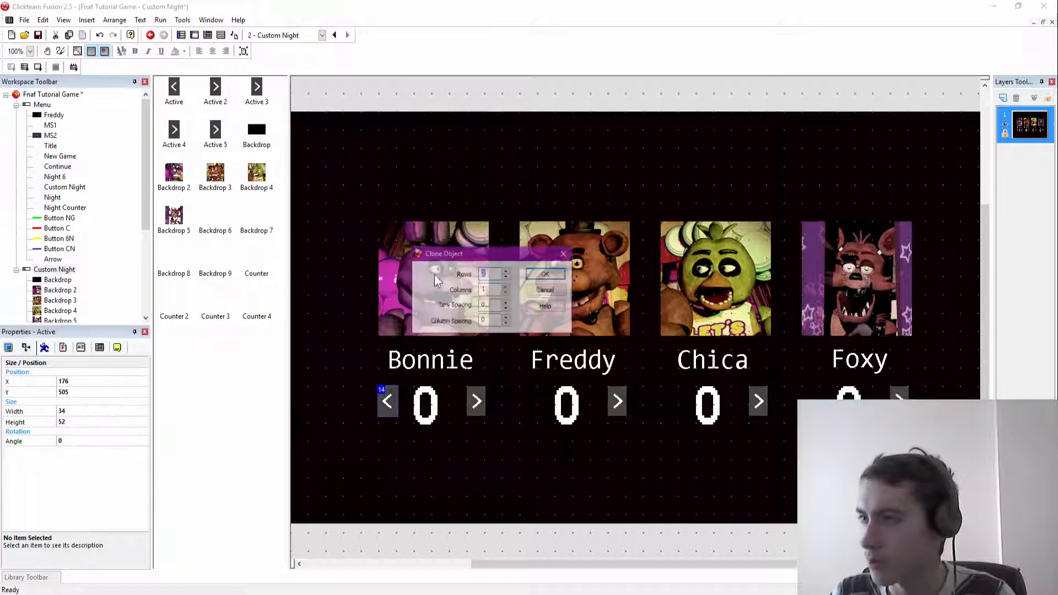
key(Return)
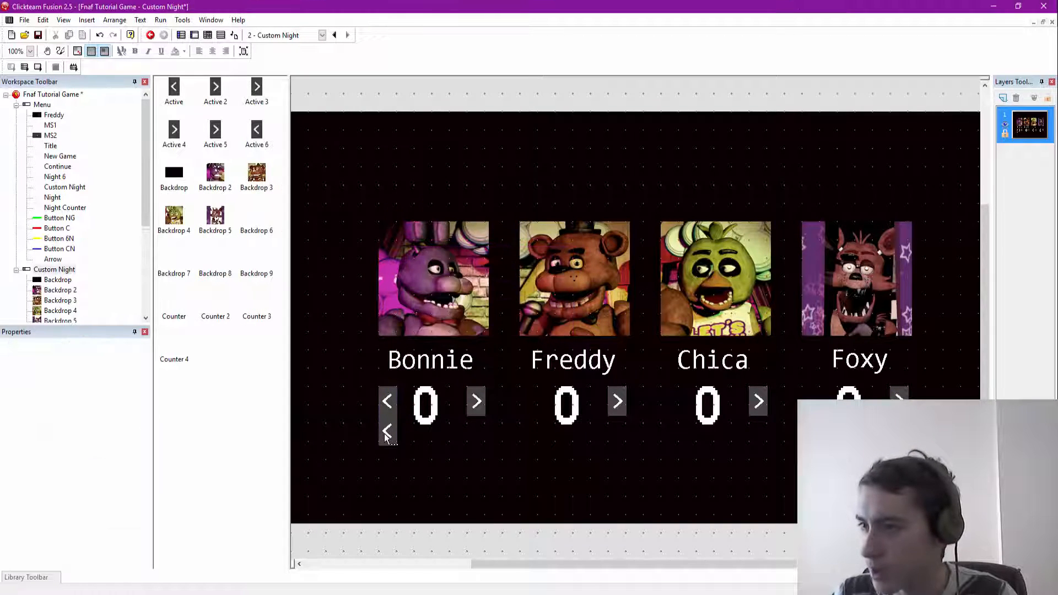
drag(387, 435, 528, 406)
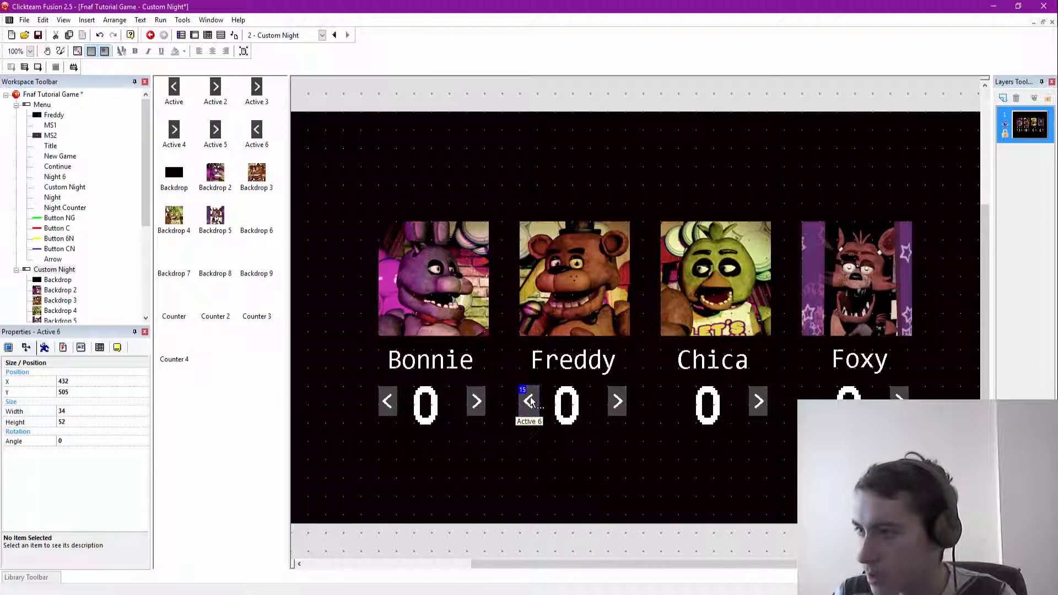
Step: Clone Freddy's left-pointing arrow and place the copy to the left of the Chica counter at X 688, Y 505
right_click(530, 408)
click(556, 210)
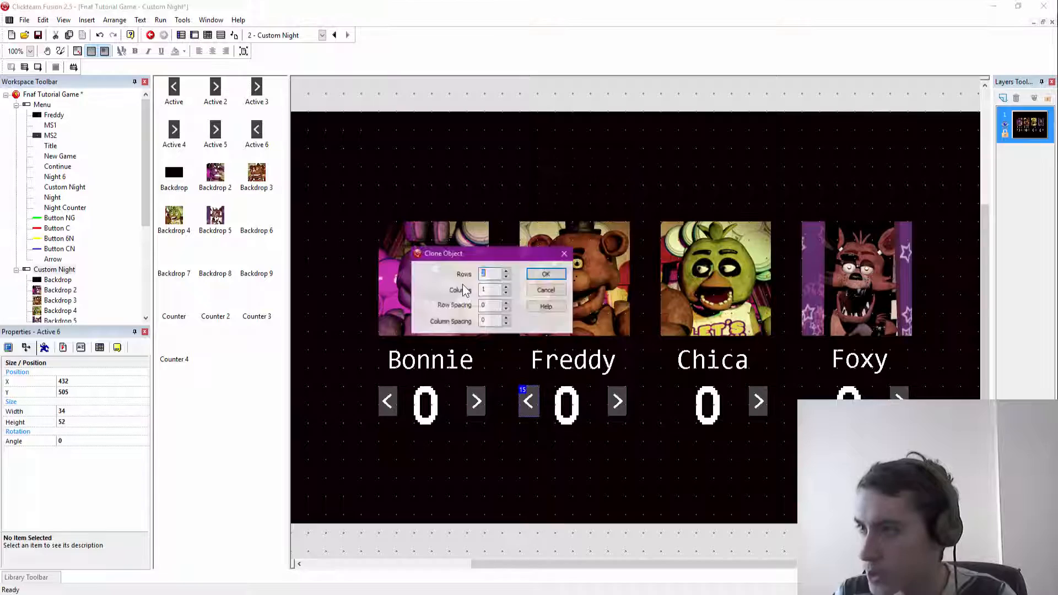
click(545, 274)
drag(535, 435, 666, 402)
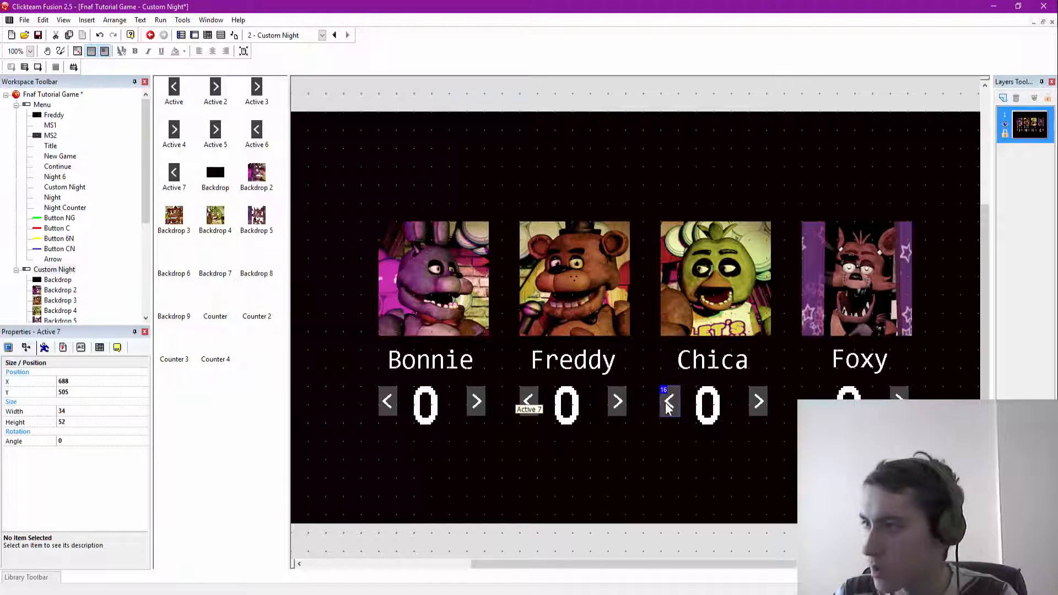
Step: Clone Chica's left-pointing arrow and place the copy to the left of the Foxy counter, level with the other arrows
right_click(665, 402)
click(716, 216)
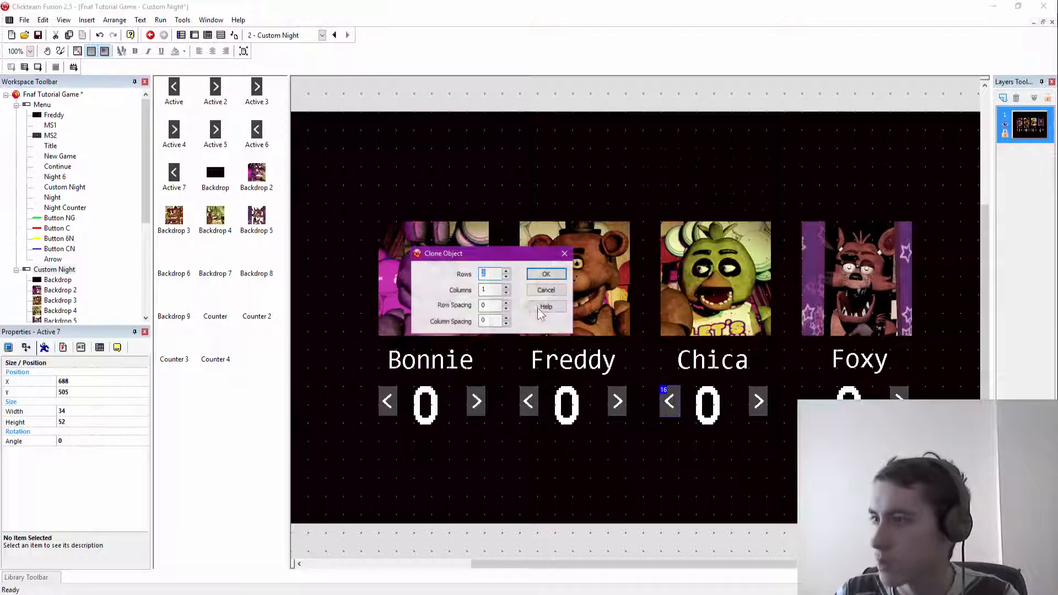
click(545, 274)
drag(668, 430, 810, 403)
click(479, 94)
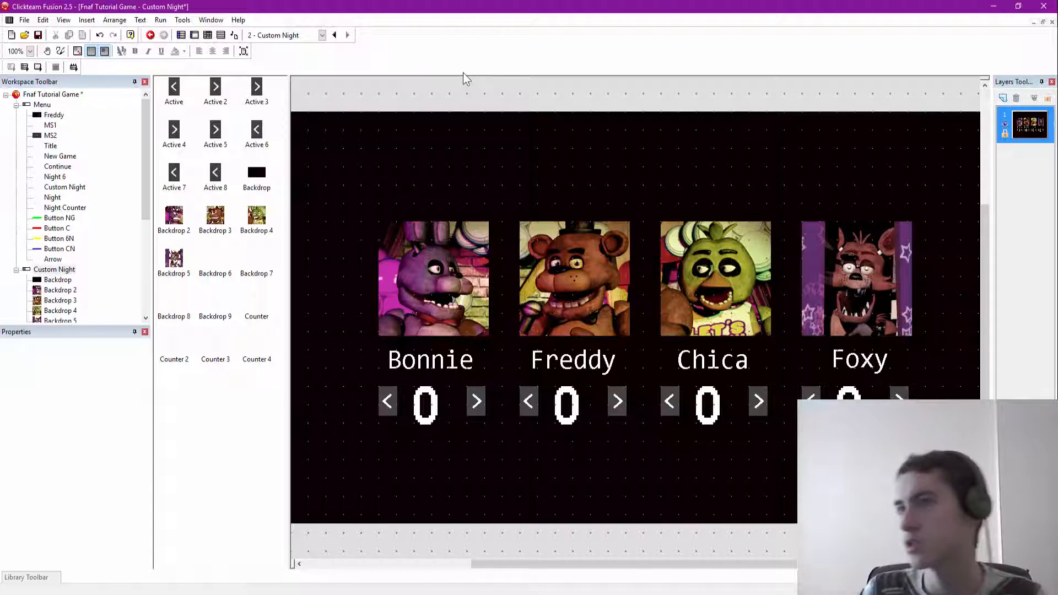
Step: Rename the left-pointing arrow beside the Bonnie counter as "ArrowL 1"
click(172, 96)
right_click(172, 99)
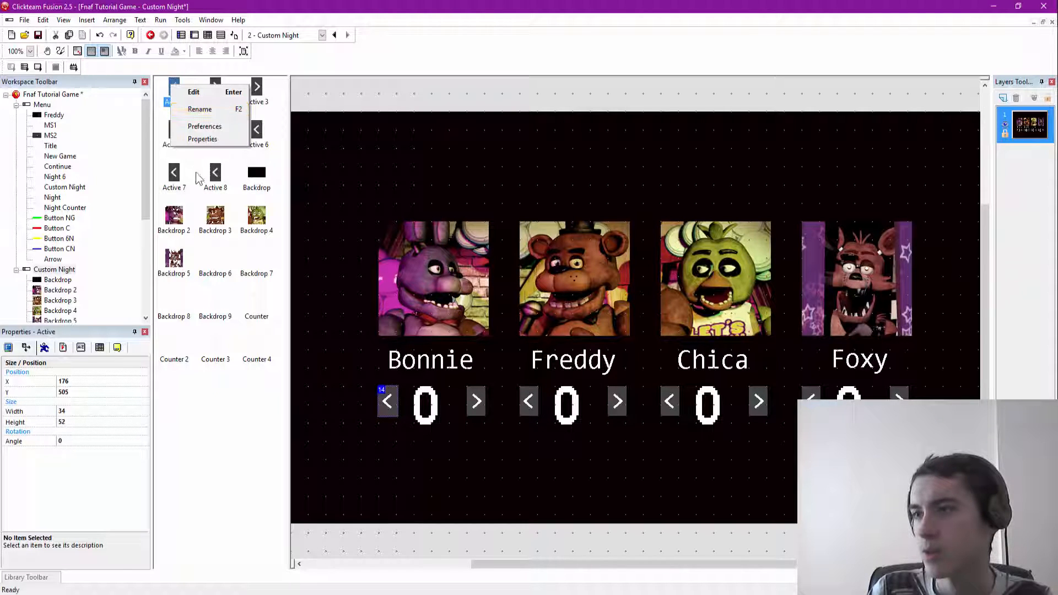
click(201, 114)
text(ArrowL 1)
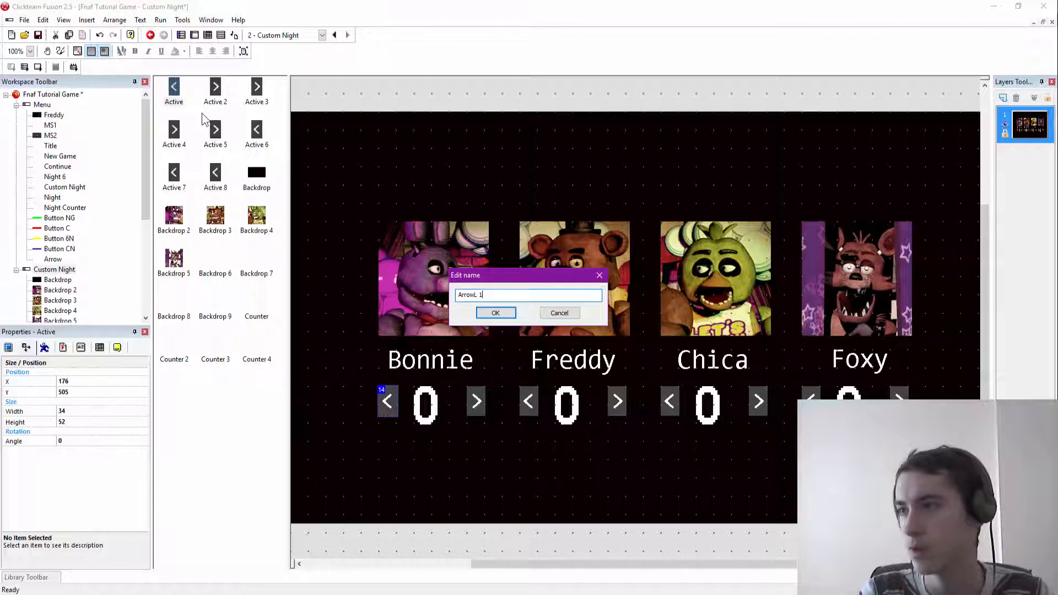
key(Return)
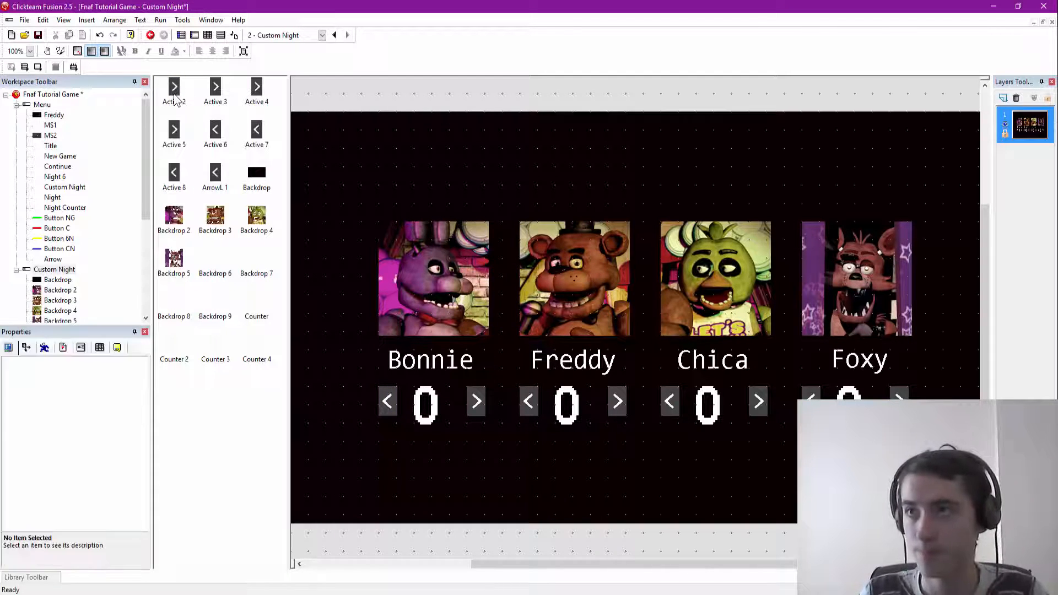
Step: Rename the right-pointing arrow beside the Bonnie counter as "ArrowR 1"
click(174, 88)
right_click(175, 101)
click(230, 120)
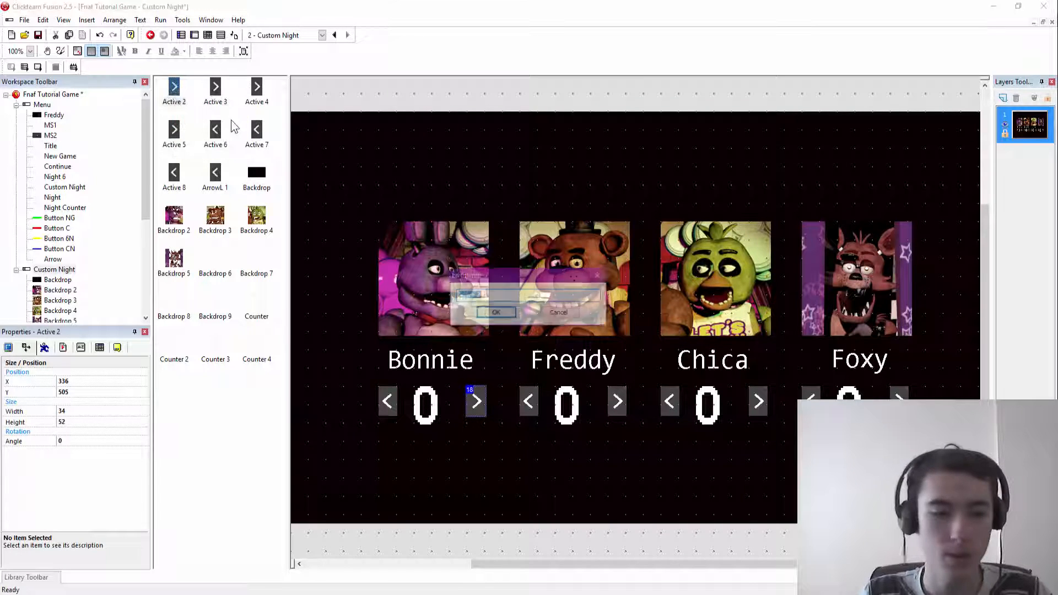
text(Arrow)
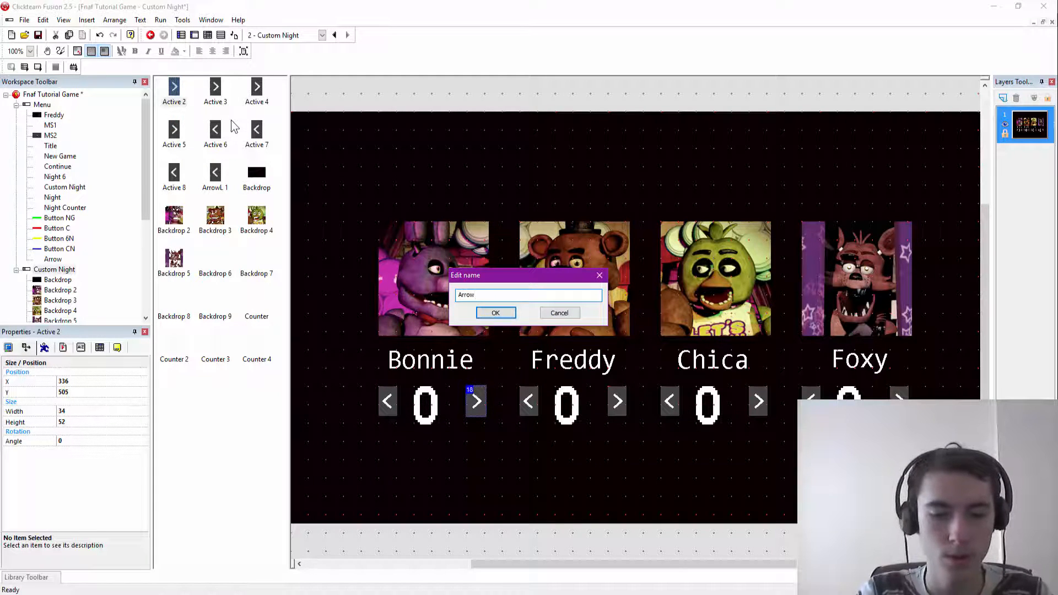
text(R 1)
key(Return)
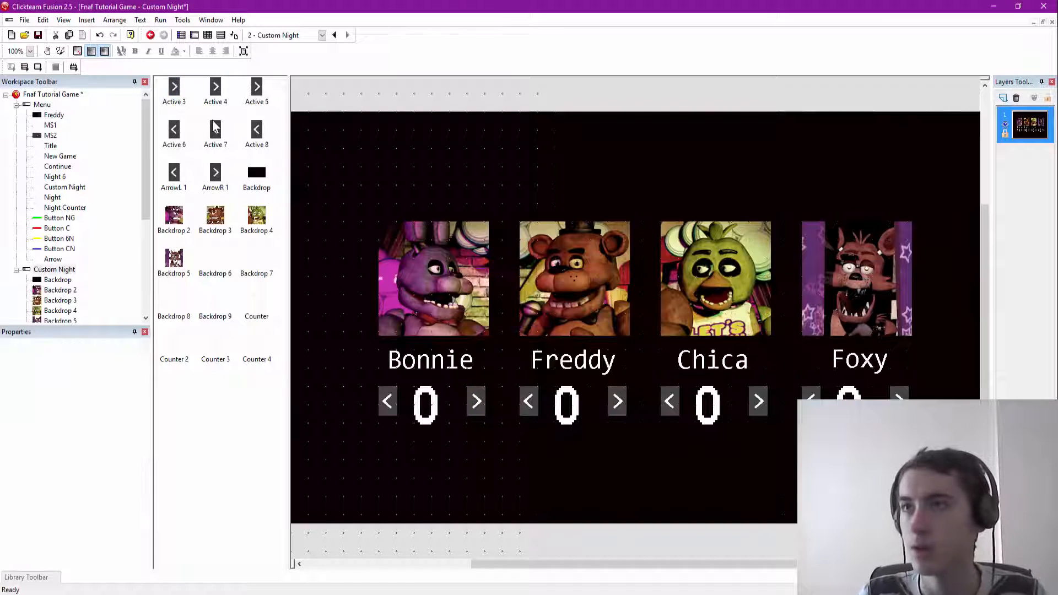
Step: Rename the right-pointing arrow beside the Freddy counter as "ArrowR 2"
click(173, 93)
right_click(172, 93)
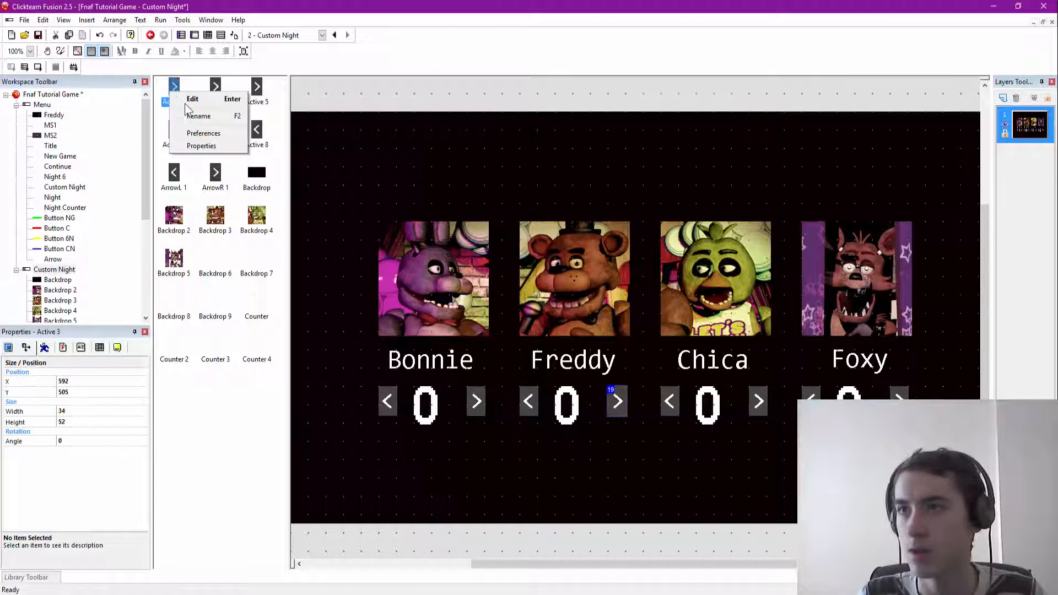
click(200, 117)
text(ArrowR)
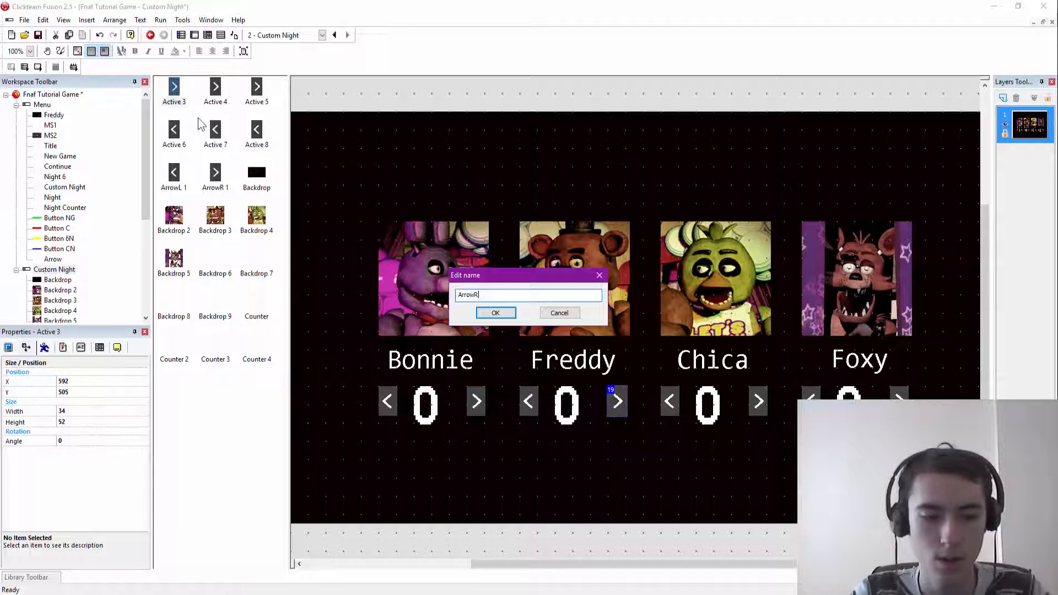
text( 2)
key(Return)
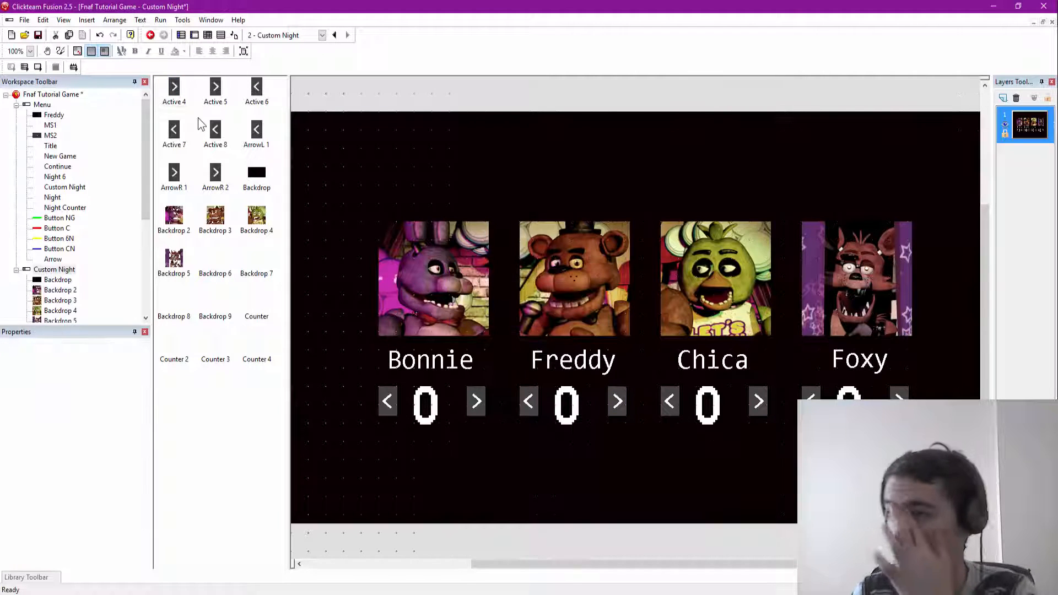
Step: Rename the right-pointing arrow beside the Chica counter as "ArrowR 3"
click(169, 91)
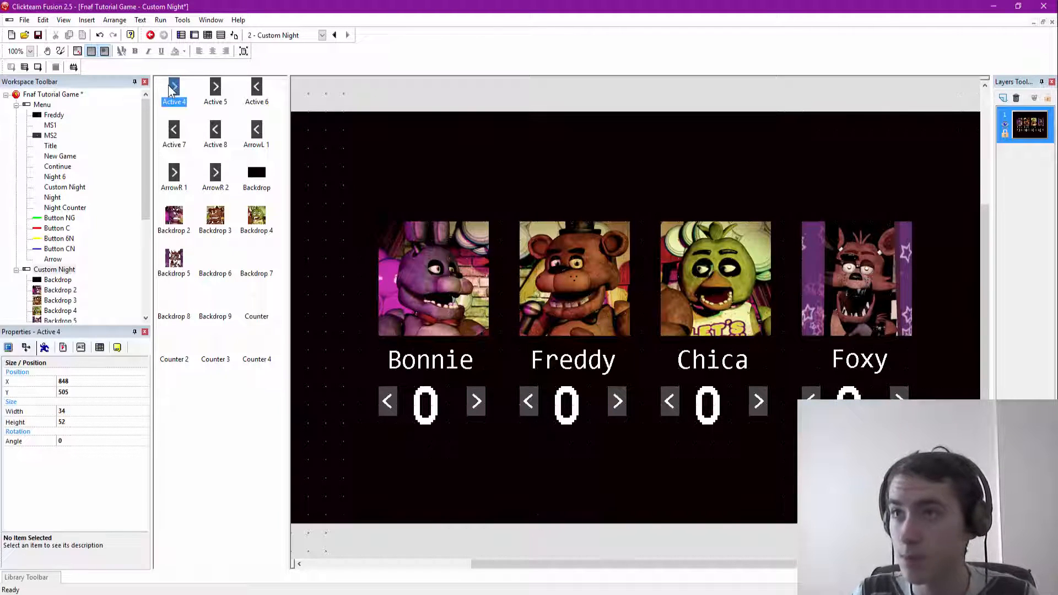
right_click(173, 94)
click(196, 109)
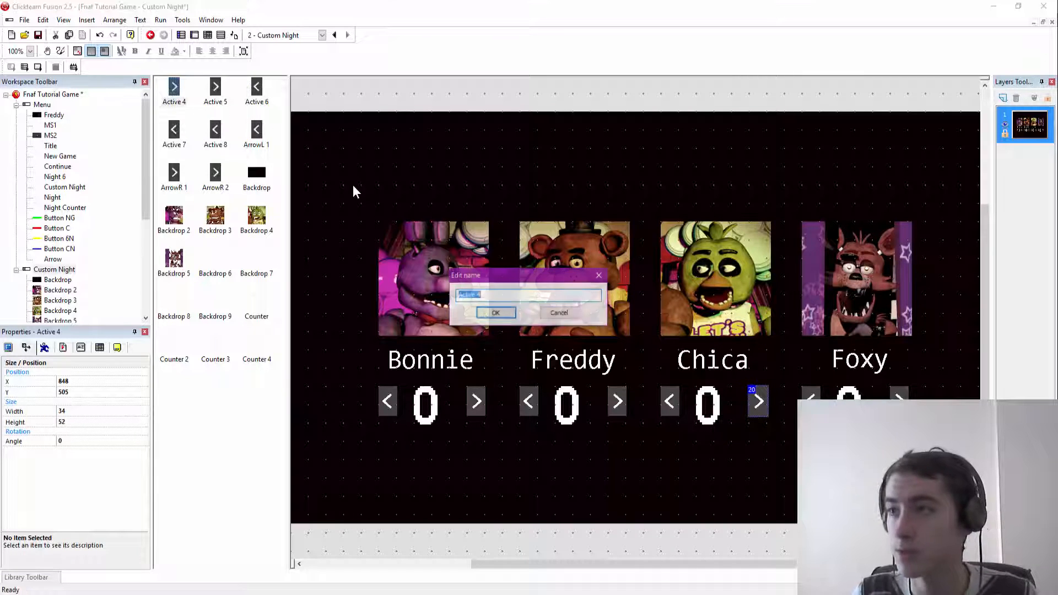
text(Arrow )
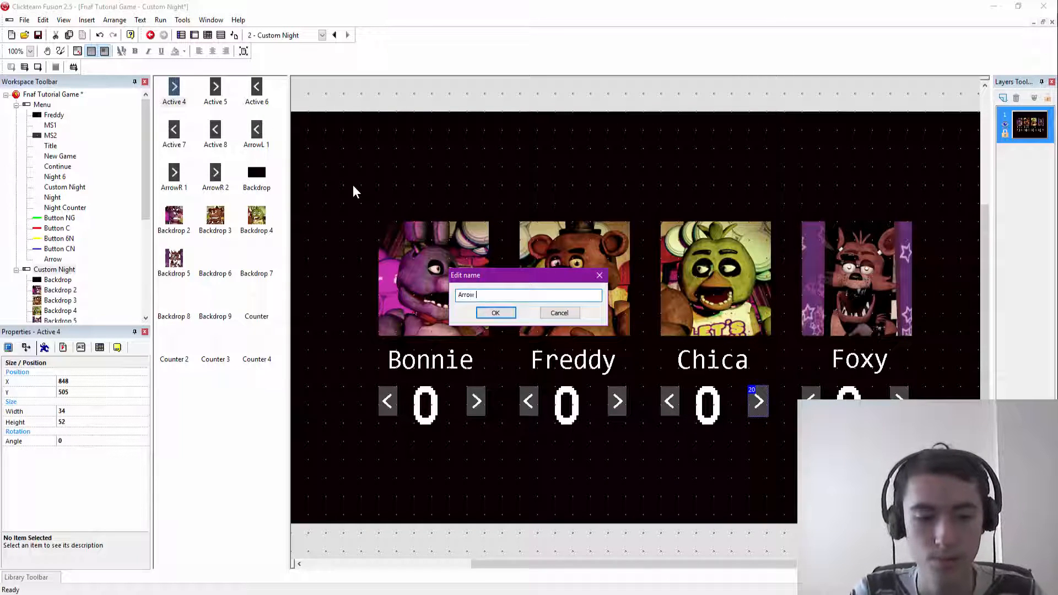
text(r)
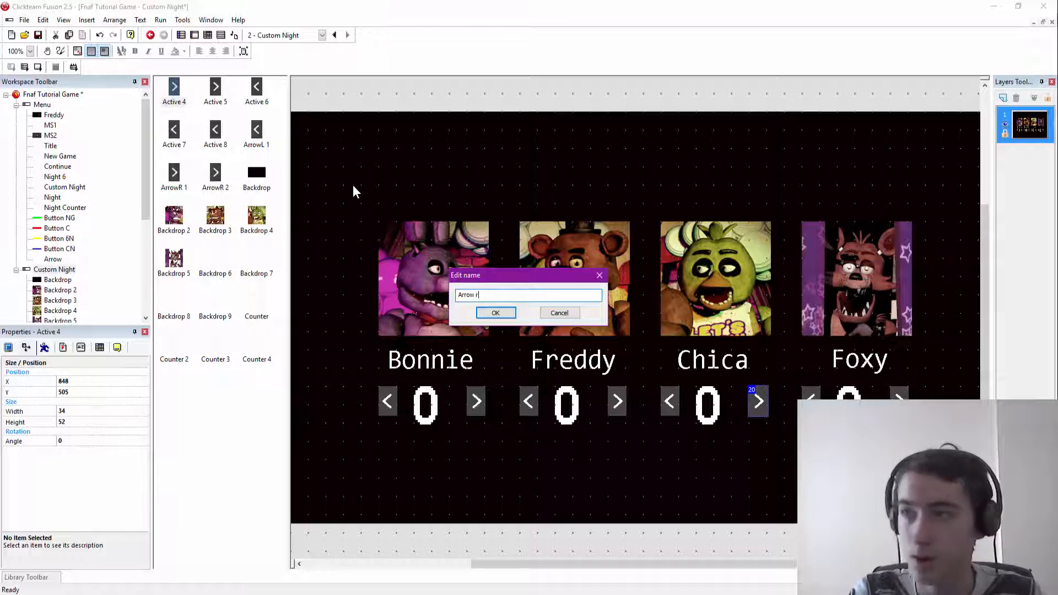
key(BackSpace)
key(BackSpace)
text(R3)
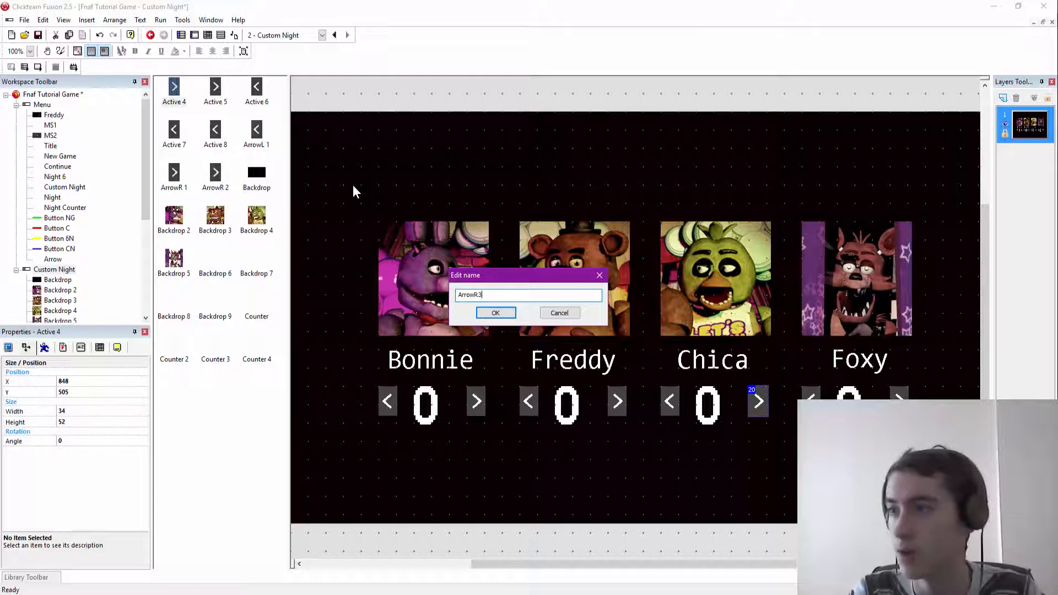
key(Return)
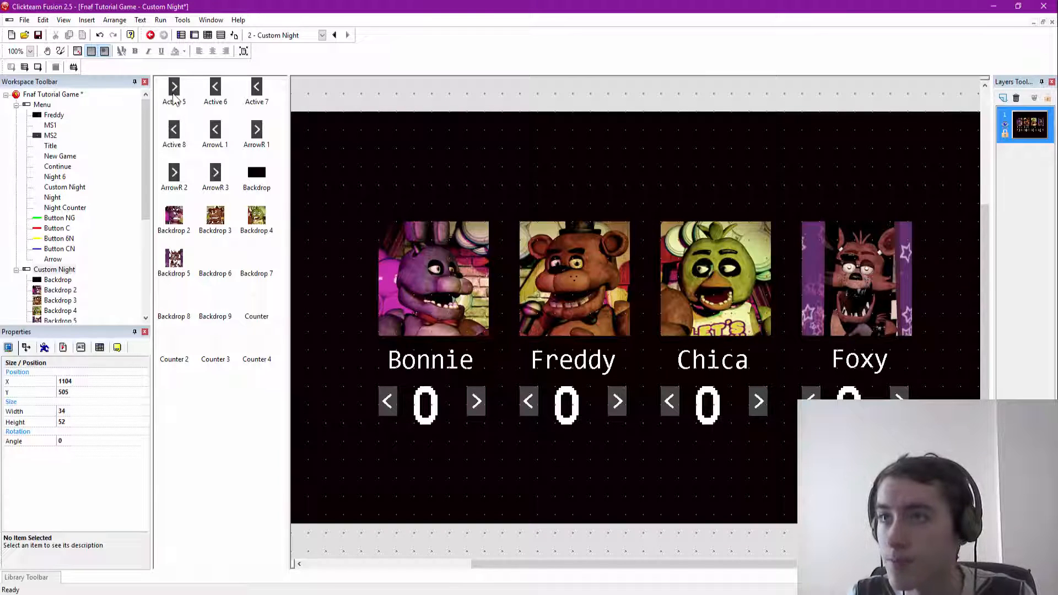
Step: Rename the right-pointing arrow beside the Foxy counter as "ArrowR 4"
click(174, 94)
right_click(173, 93)
click(209, 126)
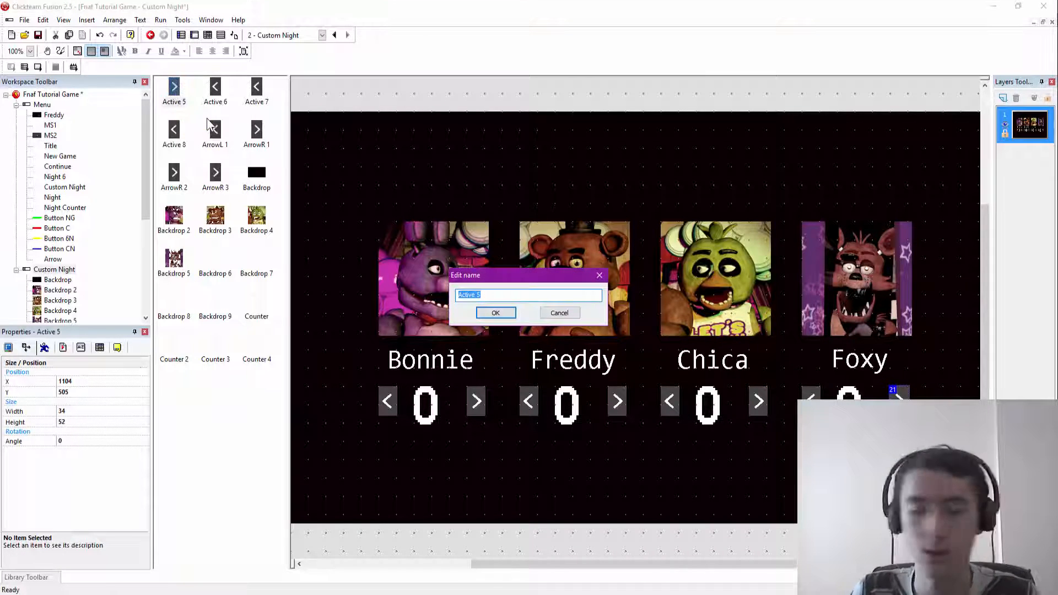
text(ArrowR)
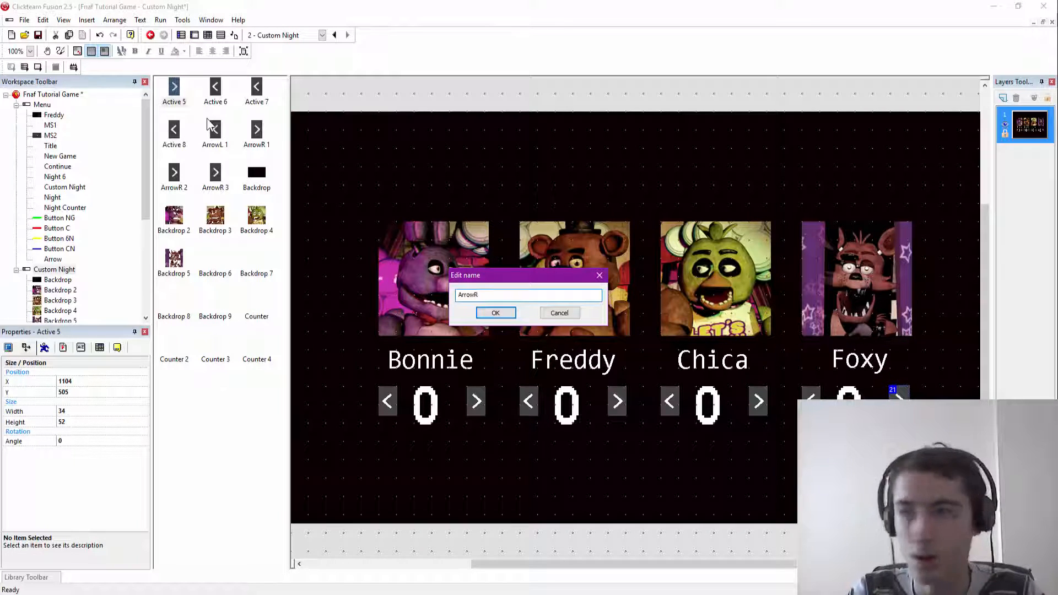
text(4)
key(BackSpace)
text(4)
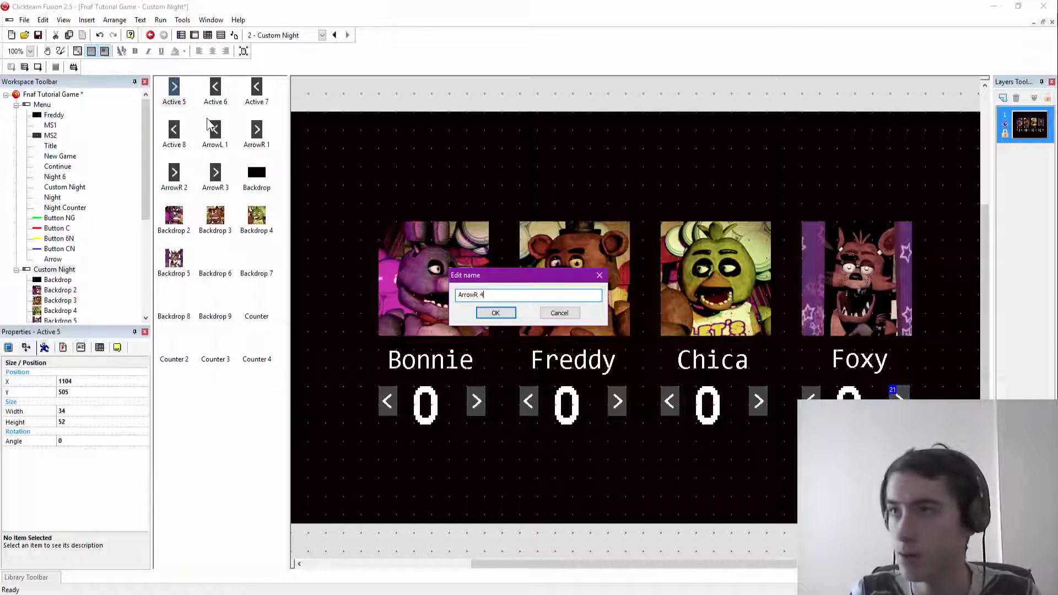
key(Return)
Step: Rename the left-pointing arrow beside the Freddy counter as "ArrowL 2"
click(175, 88)
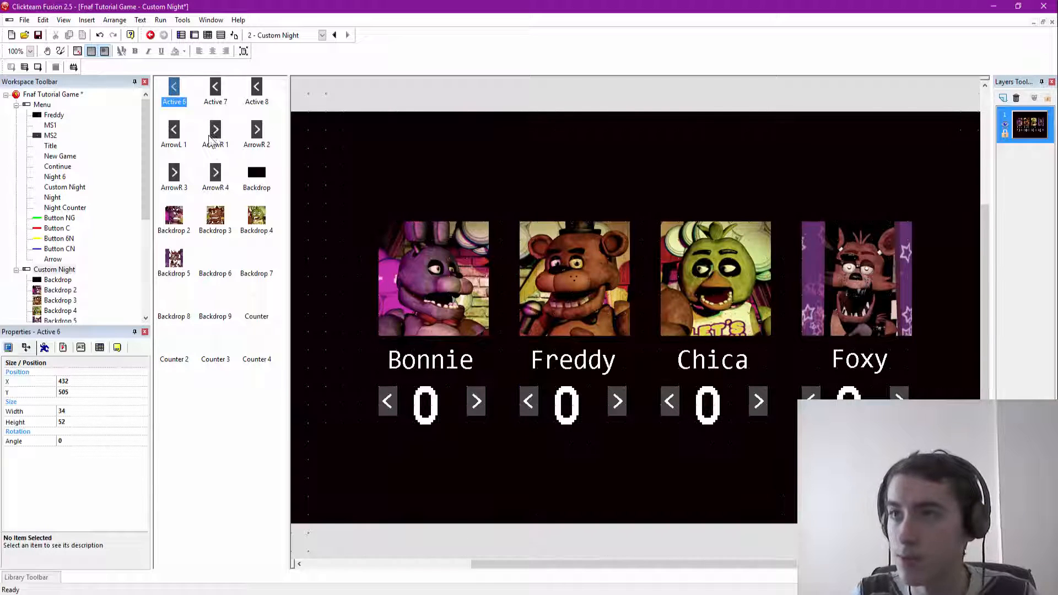
right_click(175, 88)
click(212, 112)
text(ArrowL)
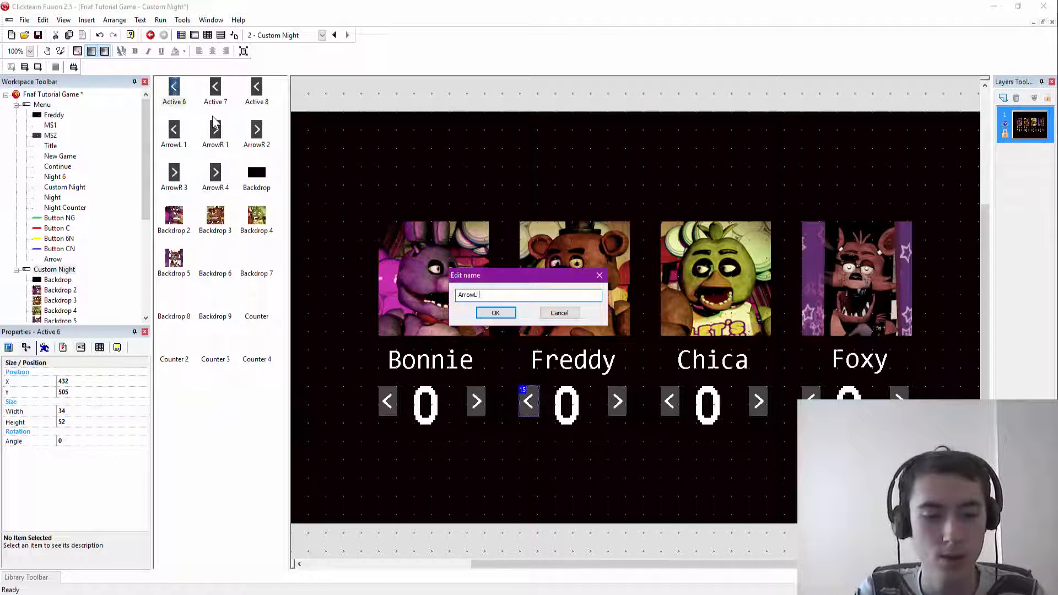
text( 2)
key(Return)
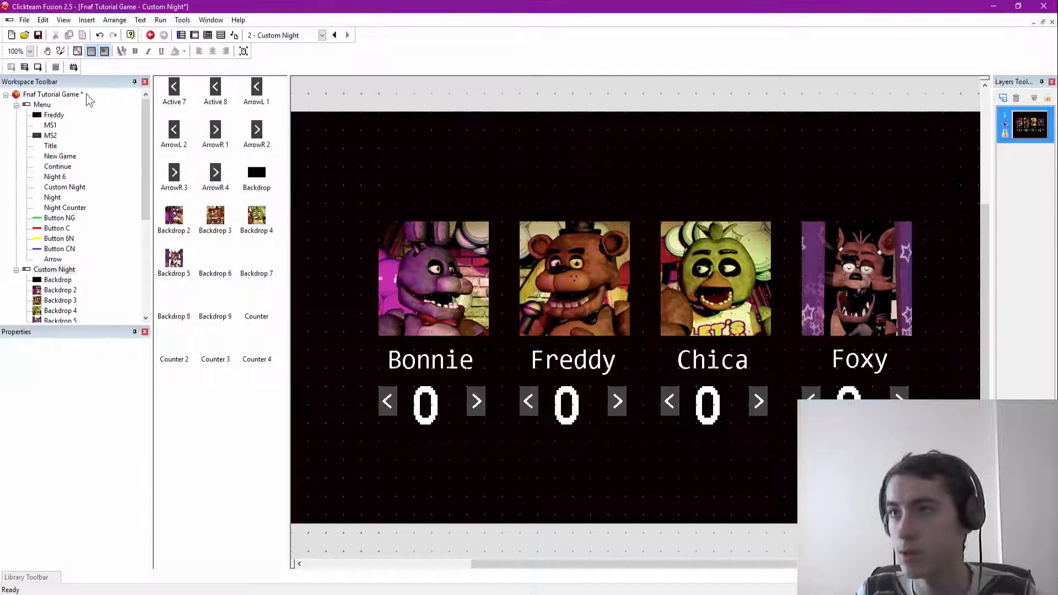
Step: Rename the left-pointing arrow beside the Chica counter as "ArrowL 3"
click(174, 92)
right_click(174, 92)
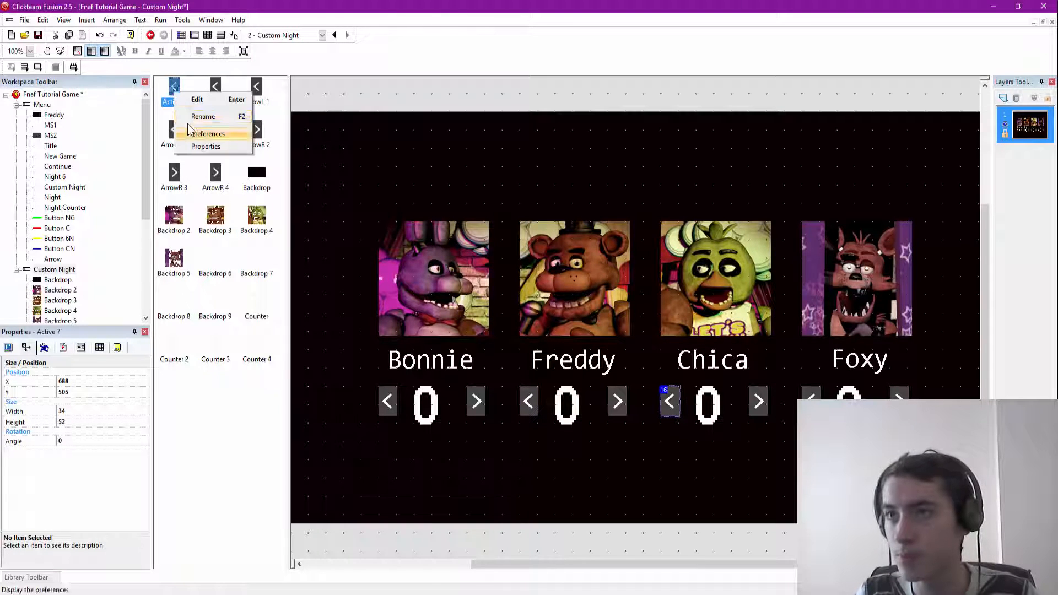
click(202, 117)
text(Ar)
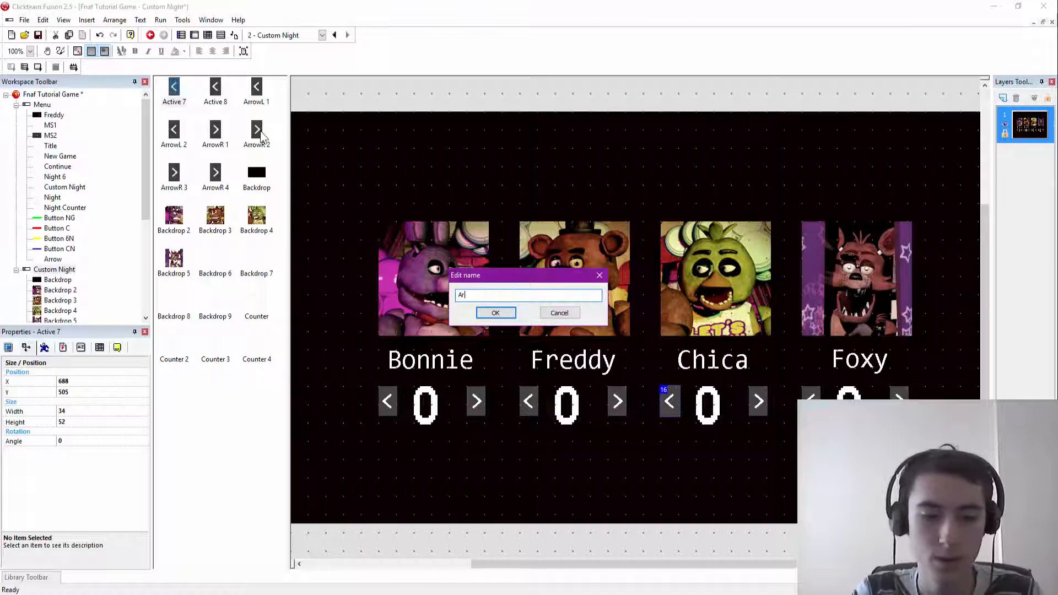
text(rowL )
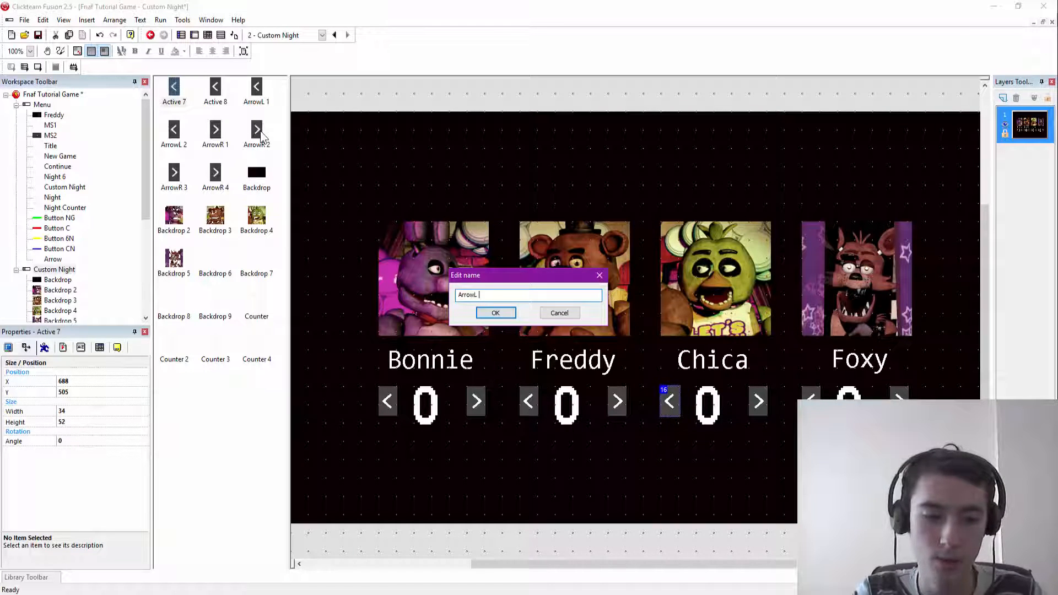
text(3)
key(Return)
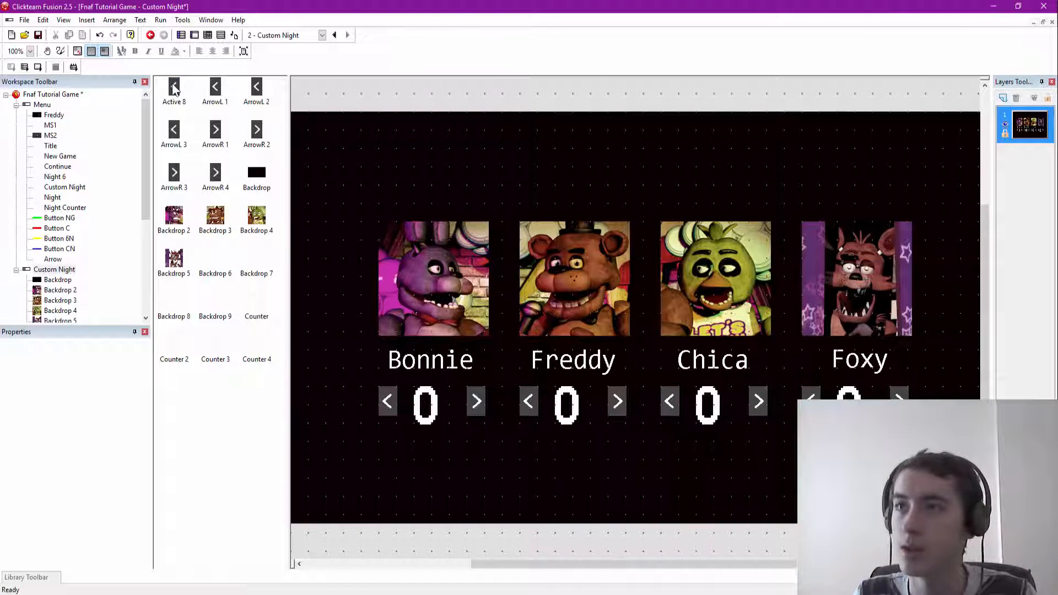
Step: Rename the left-pointing arrow beside the Foxy counter as "ArrowL4"
click(174, 90)
right_click(176, 84)
click(200, 102)
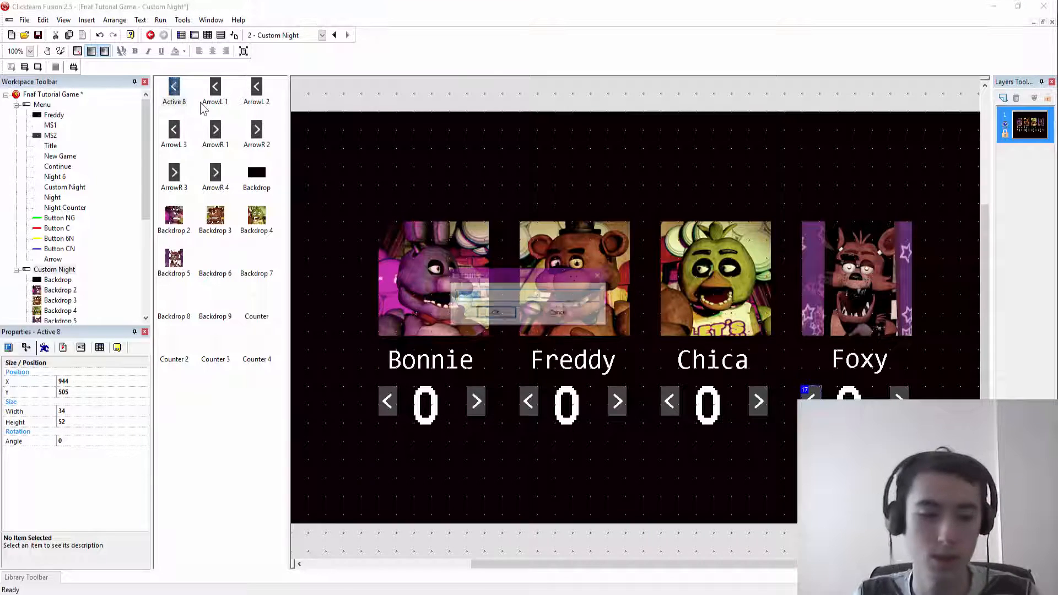
text(Arrow )
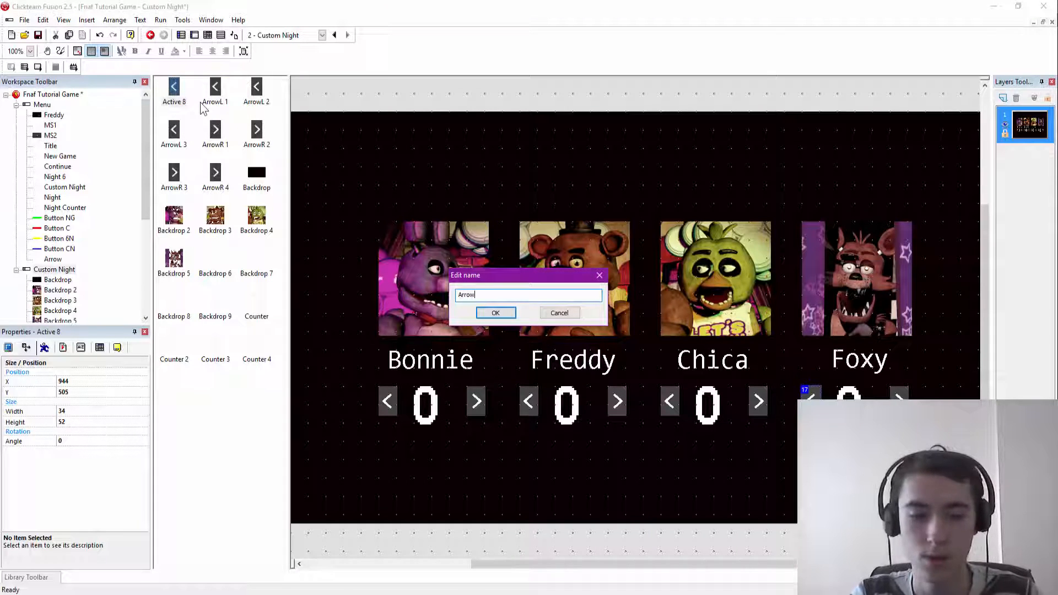
text(L4)
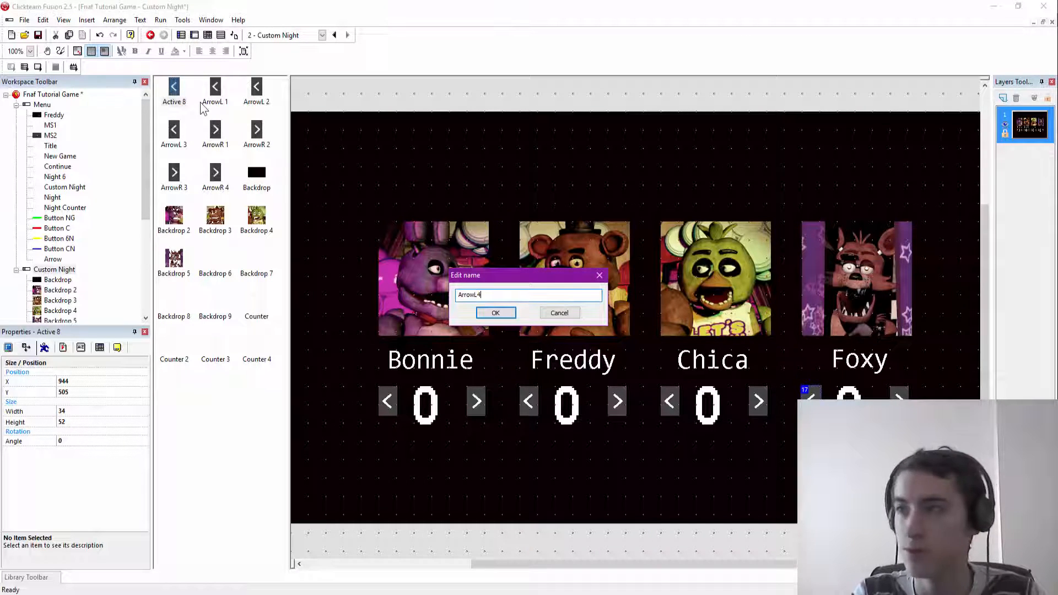
key(Return)
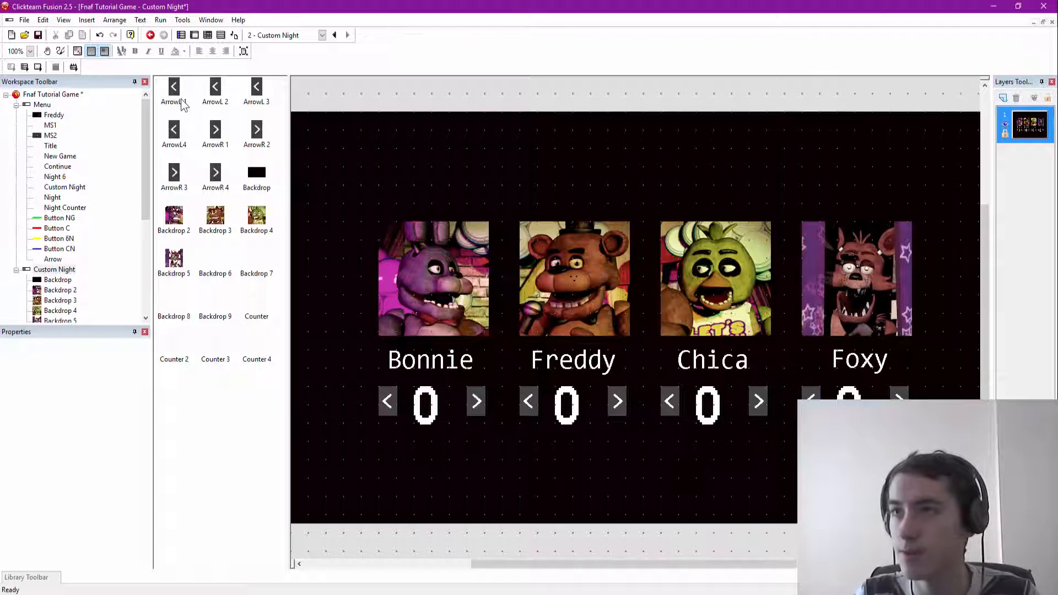
Step: Correct the name of Foxy's left-pointing arrow to "ArrowL 4", with a space before the number
click(172, 130)
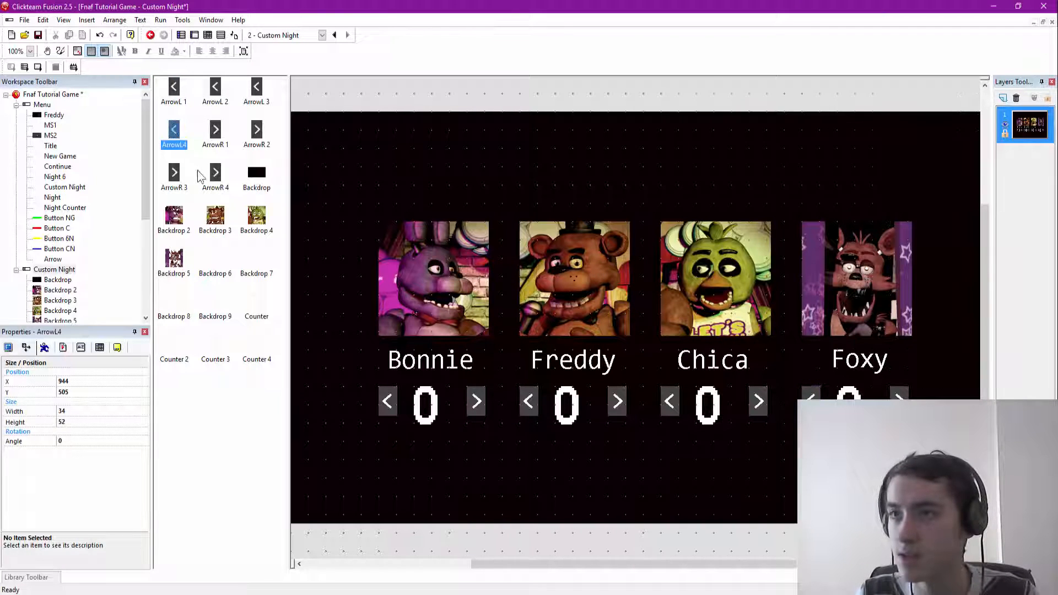
right_click(172, 129)
click(195, 147)
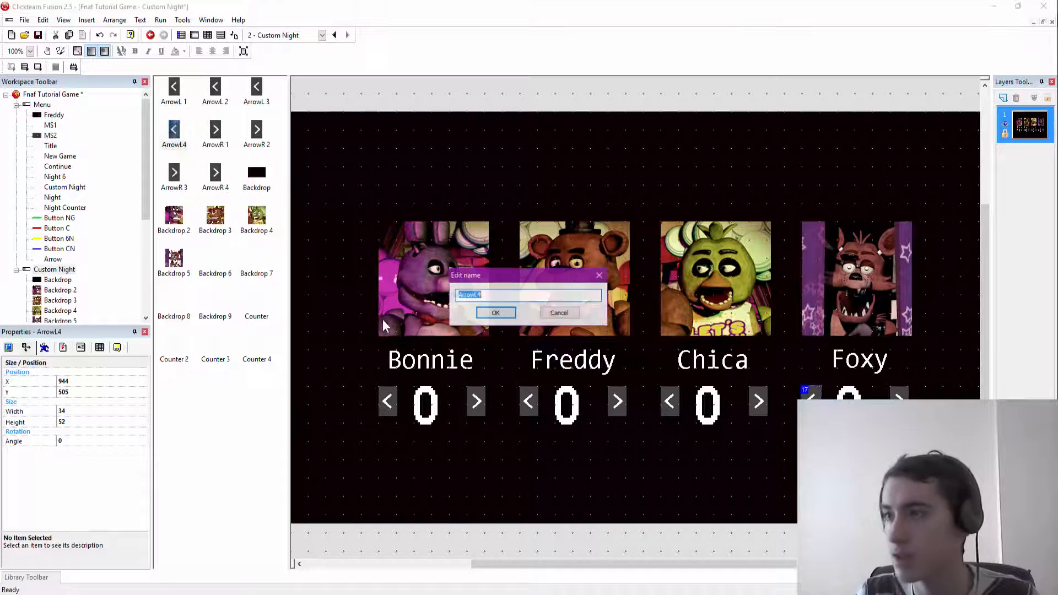
click(476, 296)
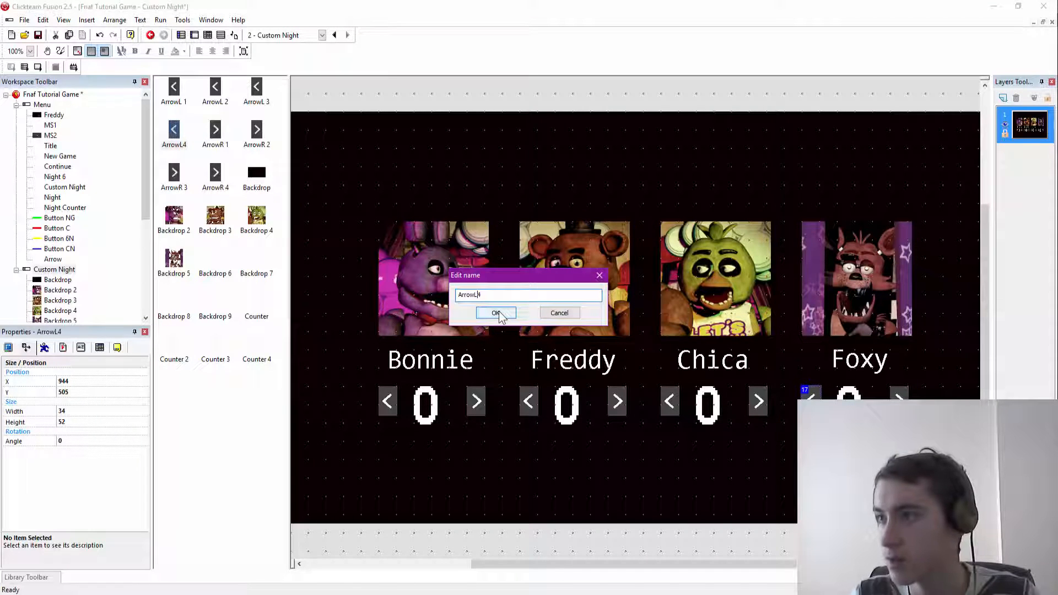
click(496, 313)
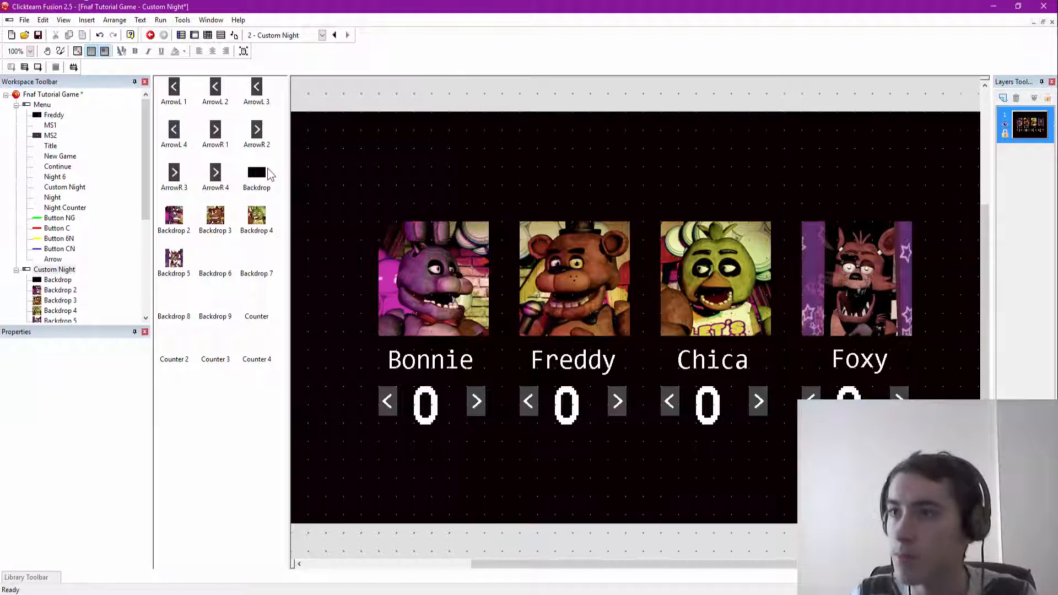
Step: Rename the Bonnie portrait backdrop as "BonBon"
click(269, 174)
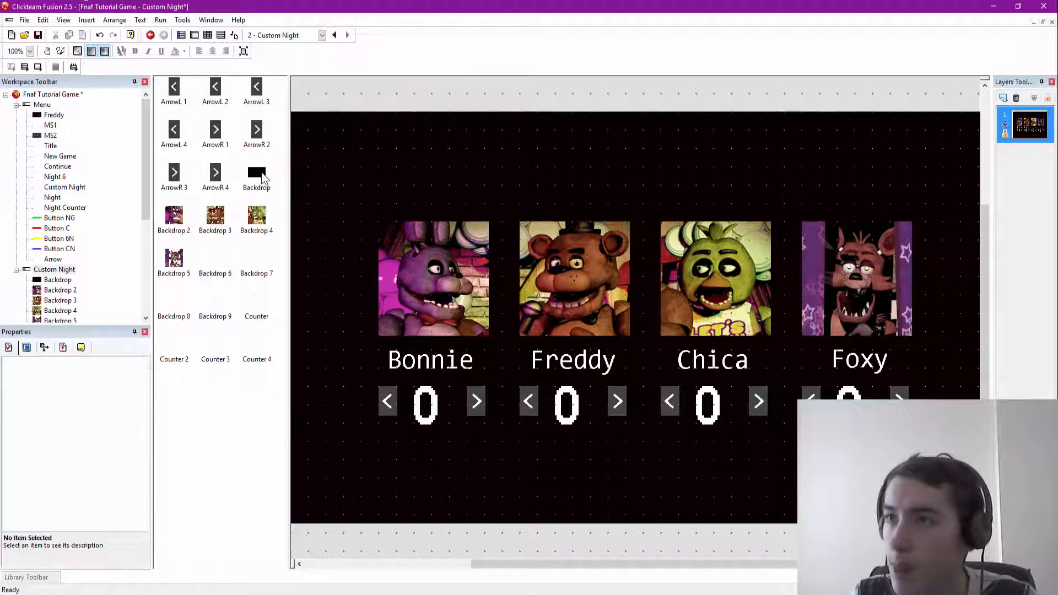
click(175, 216)
right_click(175, 218)
click(204, 237)
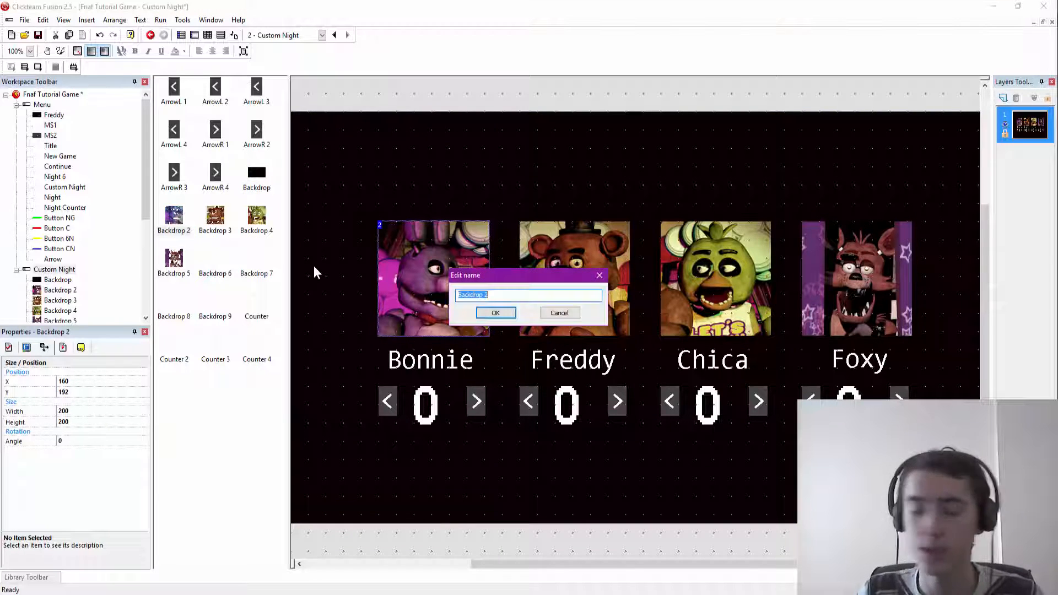
text(Bon)
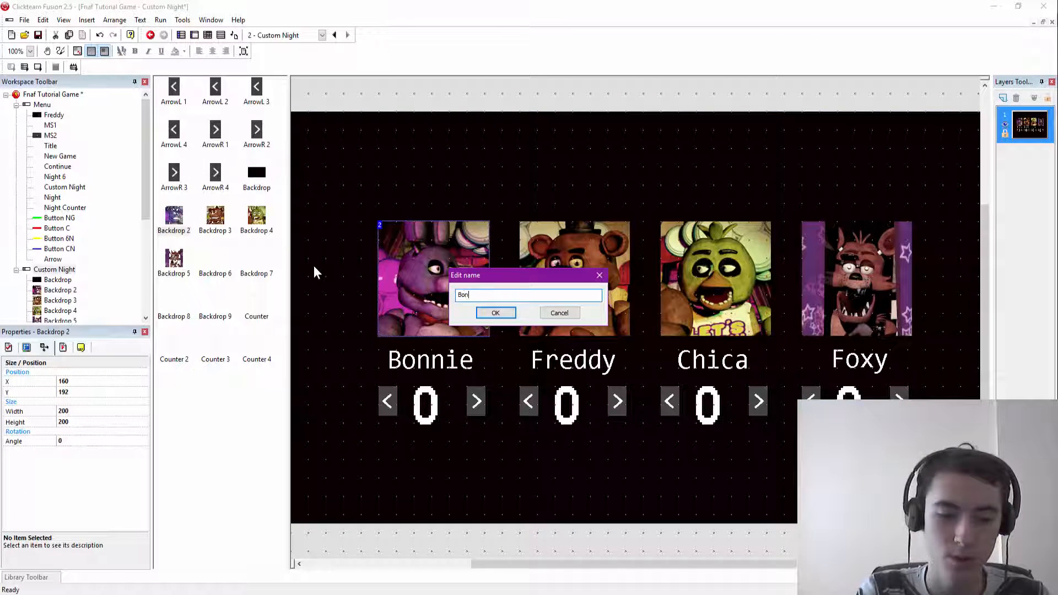
text(Bon)
key(Return)
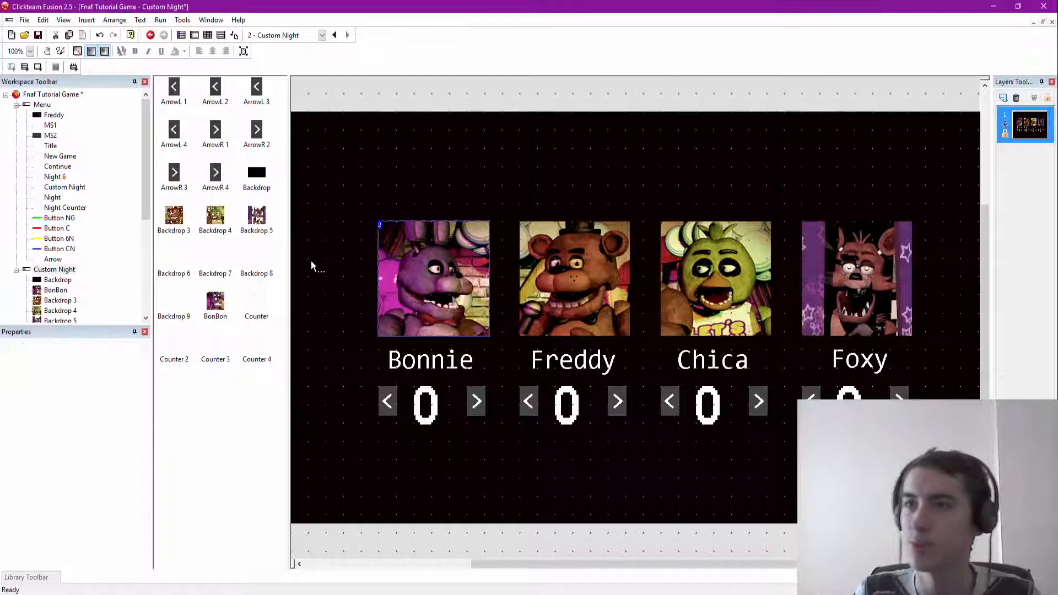
Step: Rename the Freddy portrait backdrop as "Freddy"
click(173, 231)
right_click(179, 221)
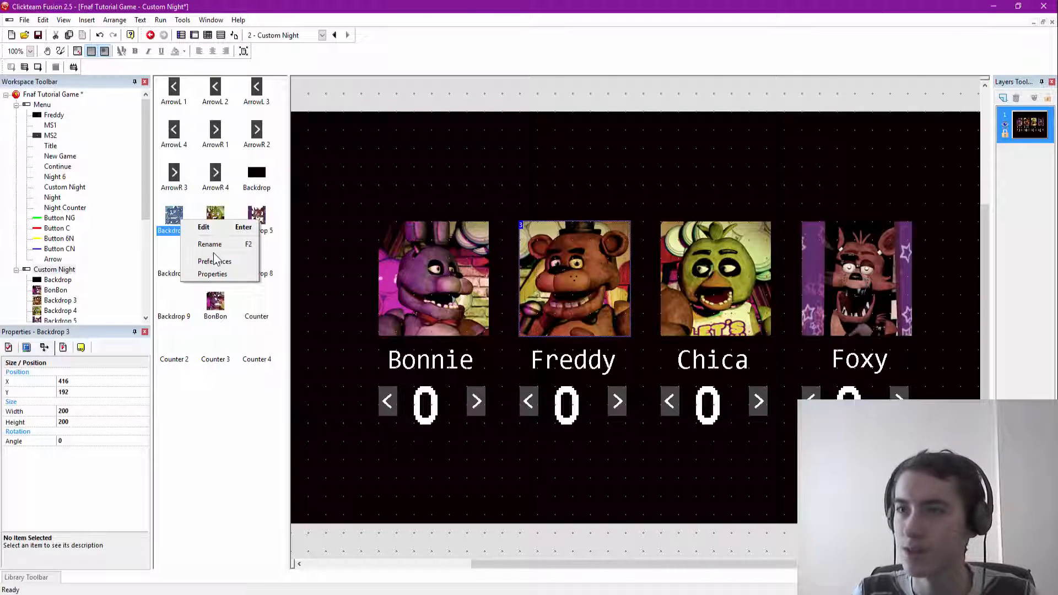
click(211, 244)
text(Freddy)
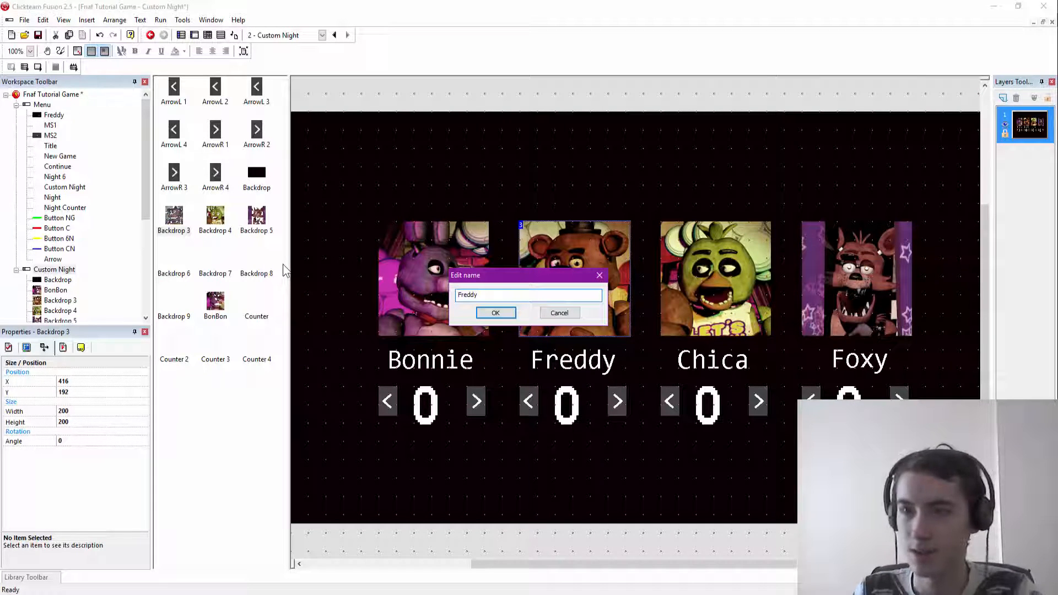
key(Return)
Step: Rename the Chica portrait backdrop as "ChicaChi"
click(186, 228)
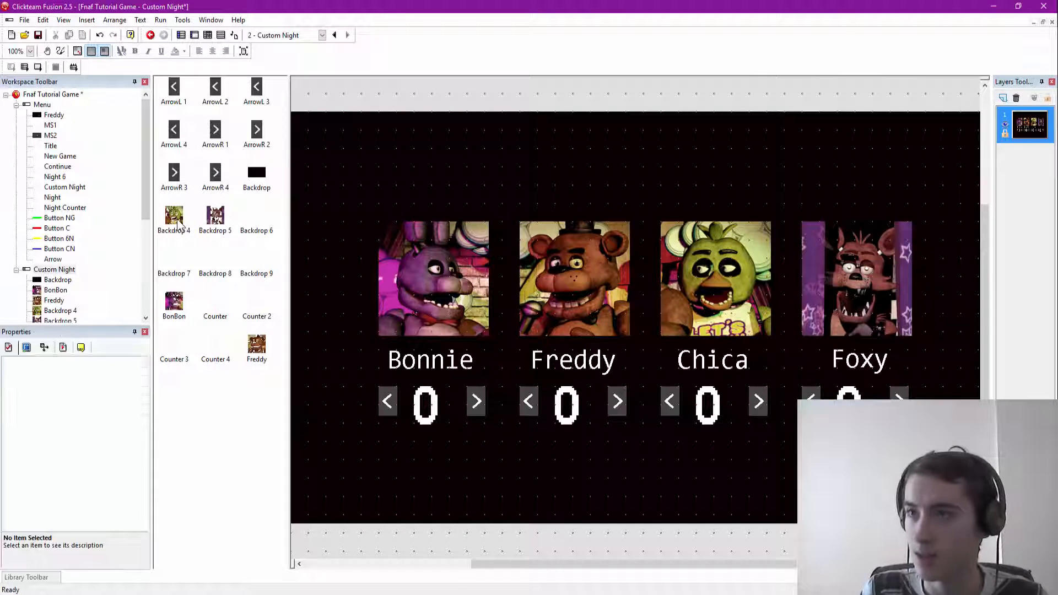
right_click(200, 238)
click(208, 246)
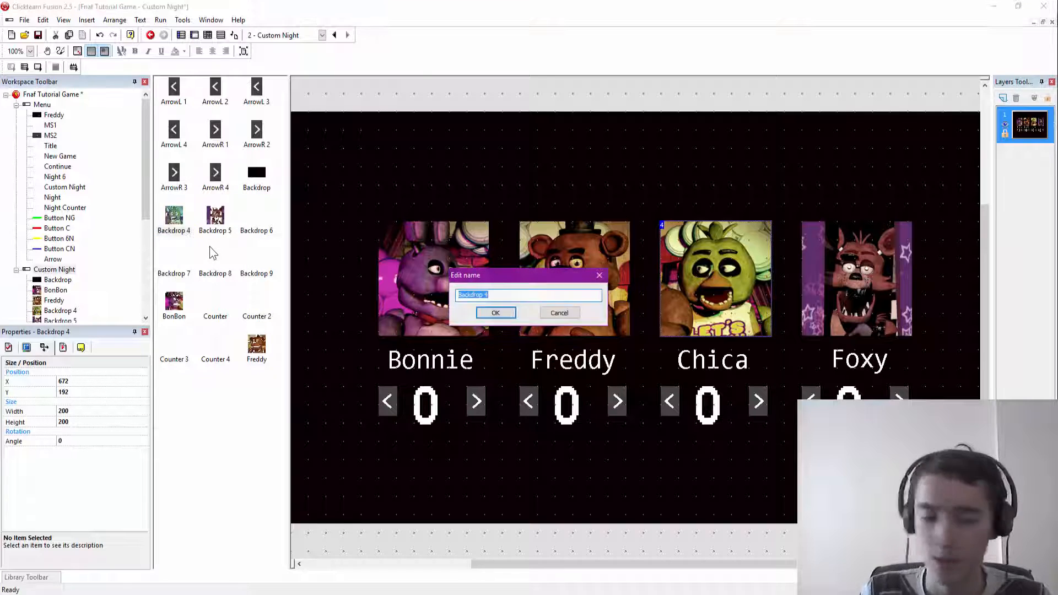
text(ChicaChi)
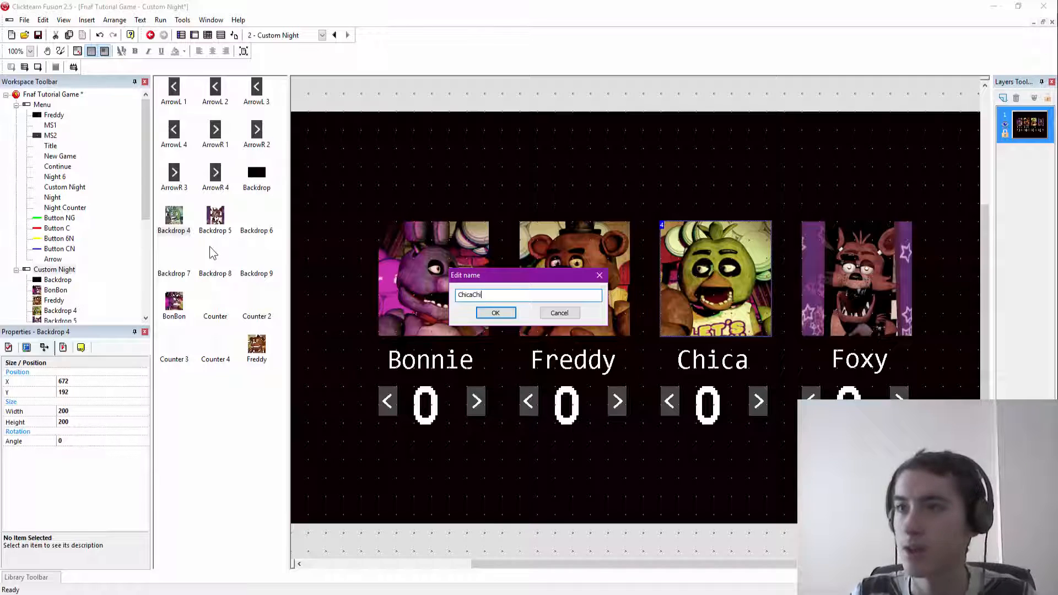
key(Return)
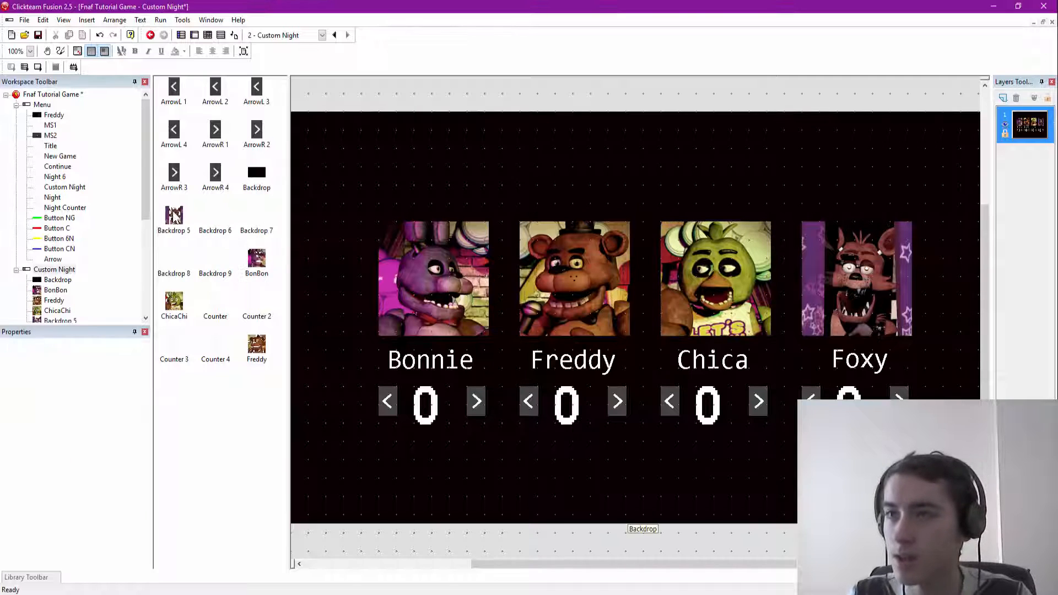
Step: Rename the Foxy portrait backdrop as "Foxy"
click(174, 216)
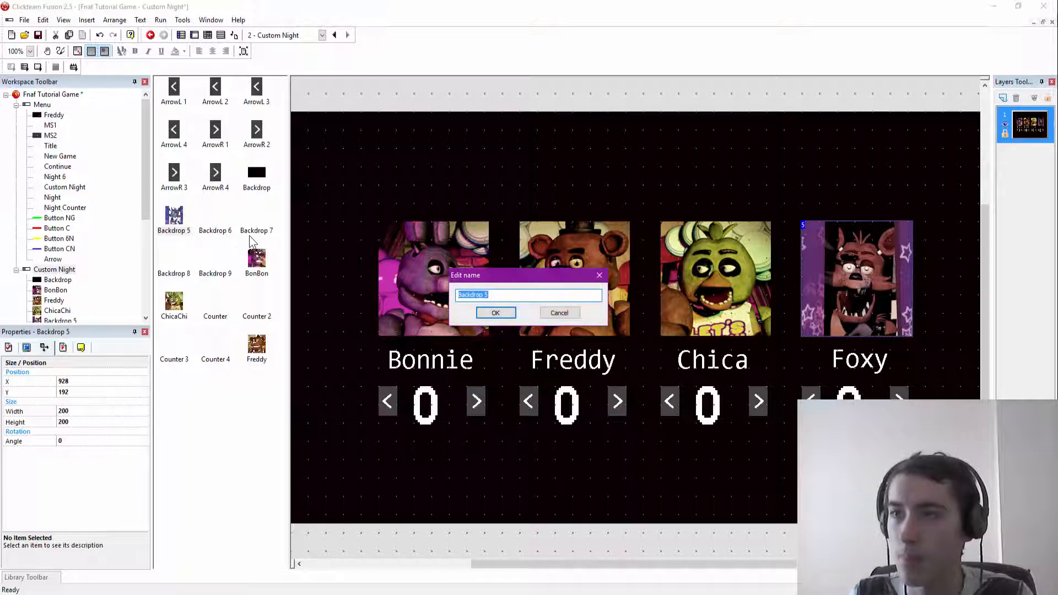
text(Foxy)
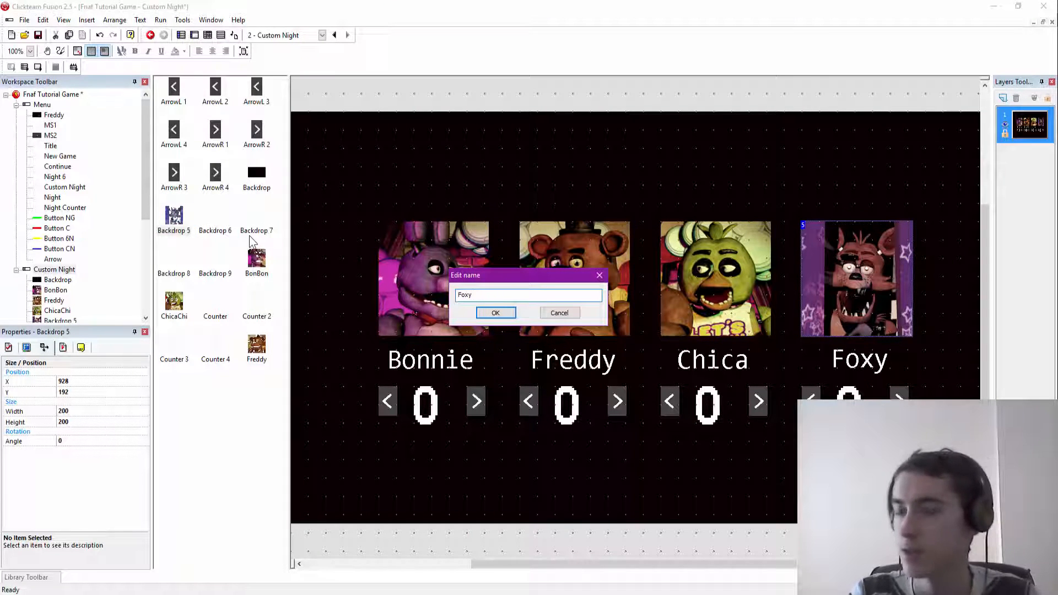
key(Return)
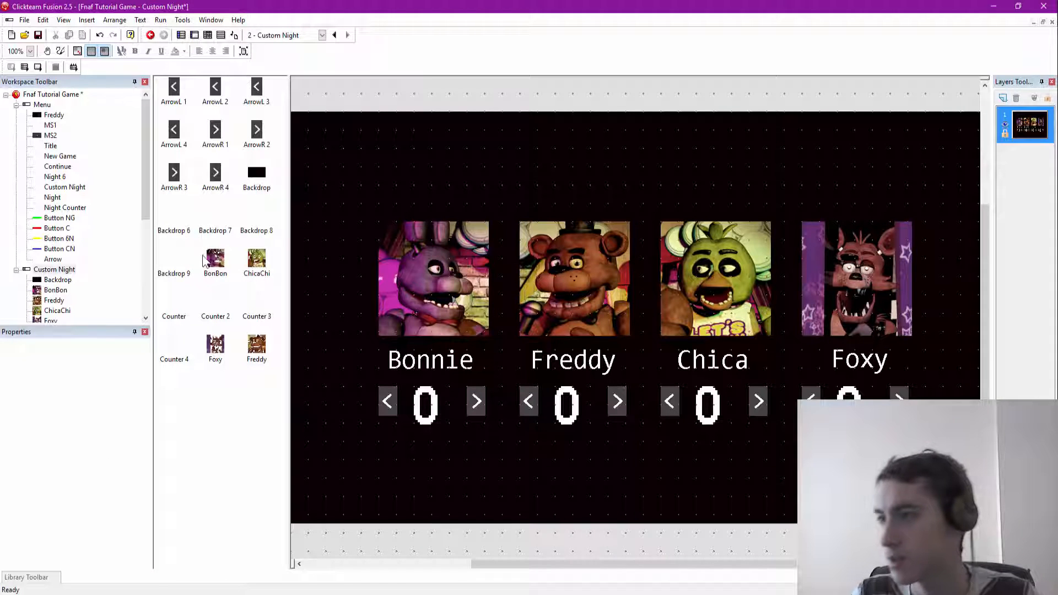
Step: Rename the backdrop holding the Bonnie text label under the portrait as "BBN"
click(173, 226)
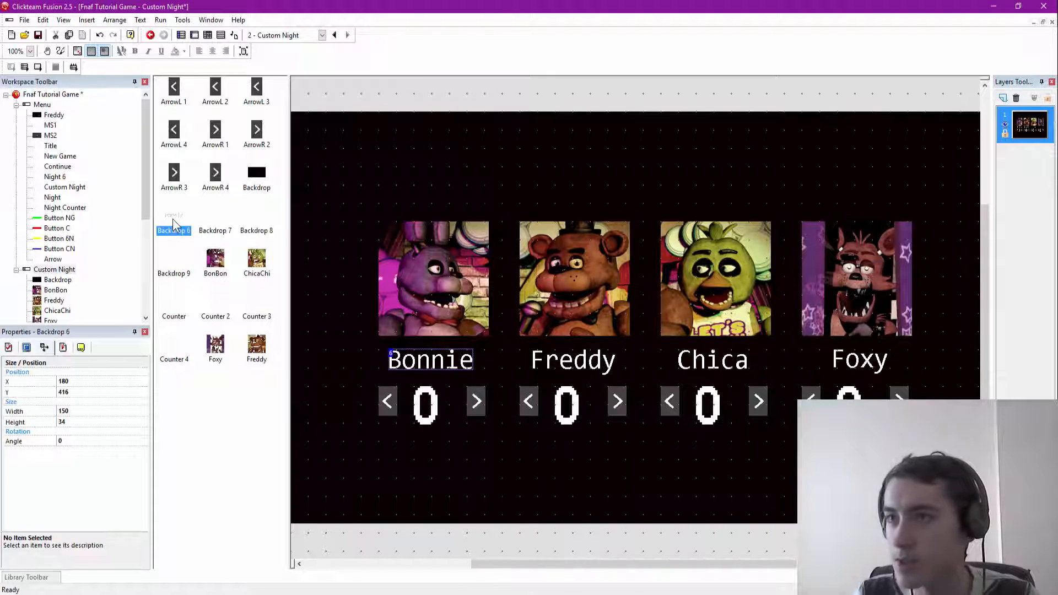
right_click(174, 224)
click(202, 244)
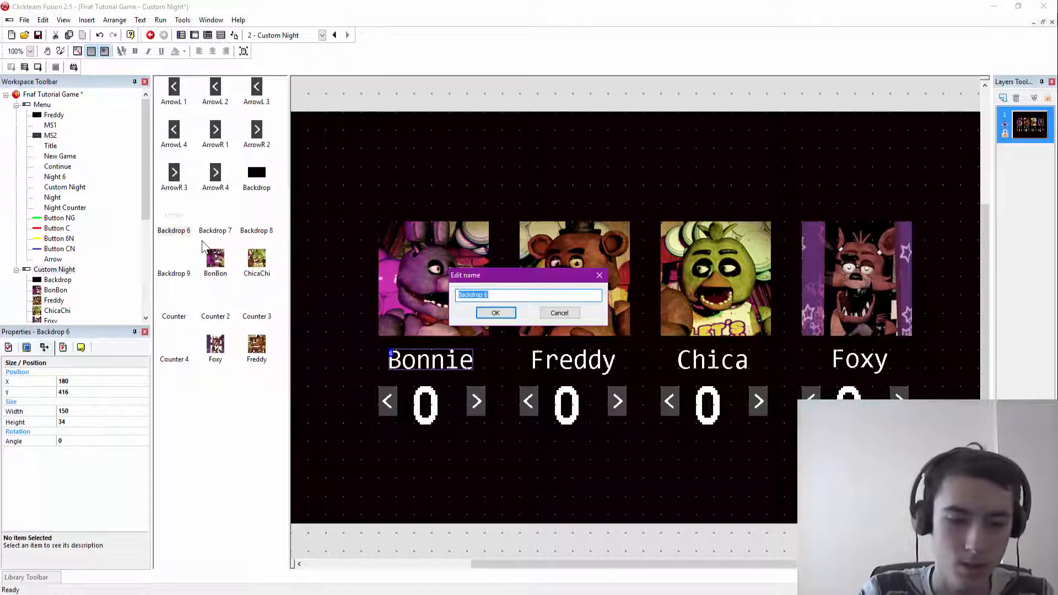
text(BB)
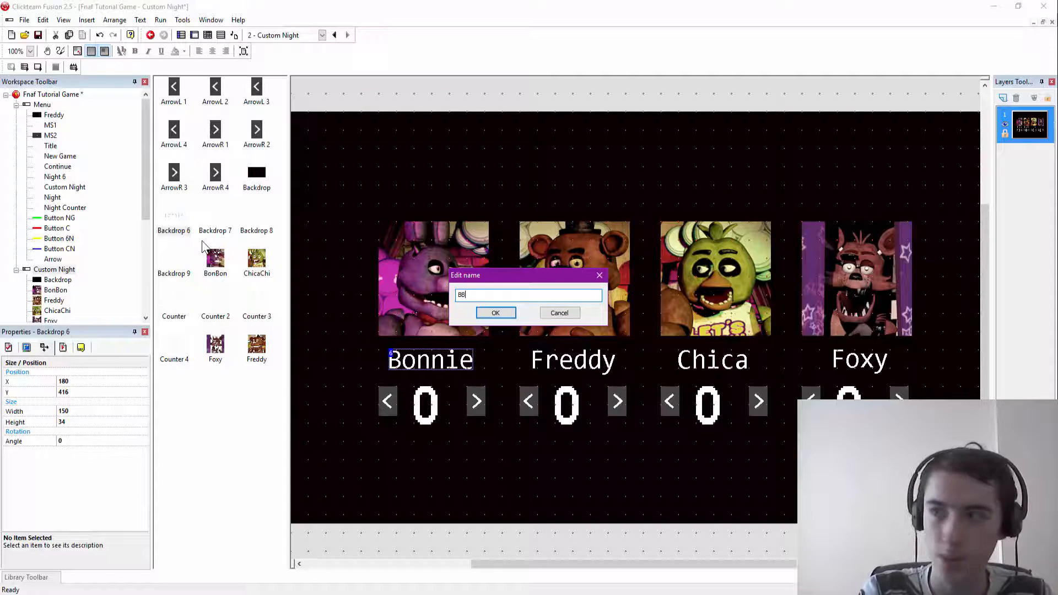
text(N)
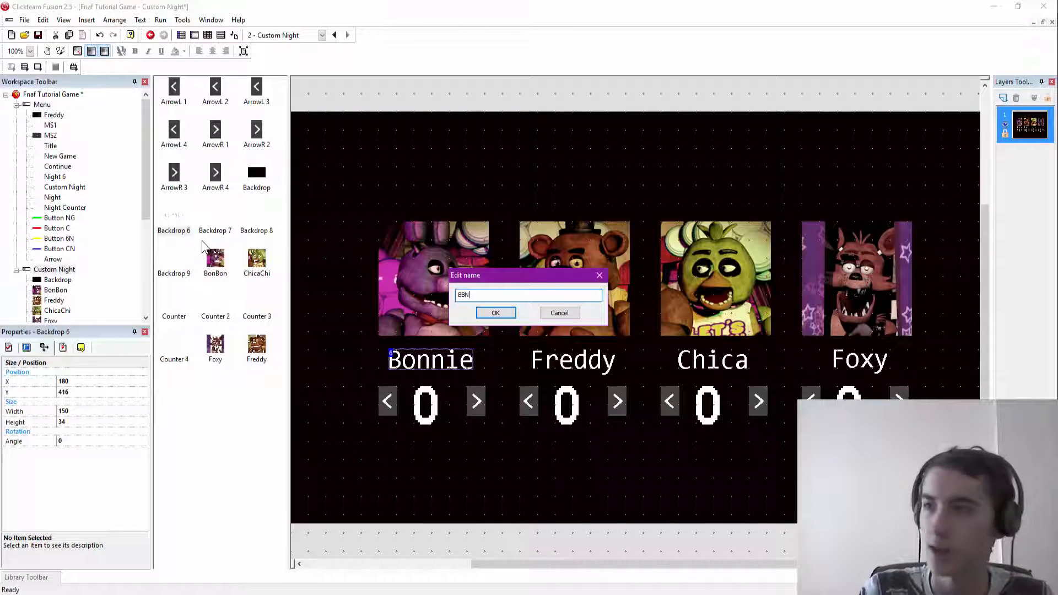
key(Return)
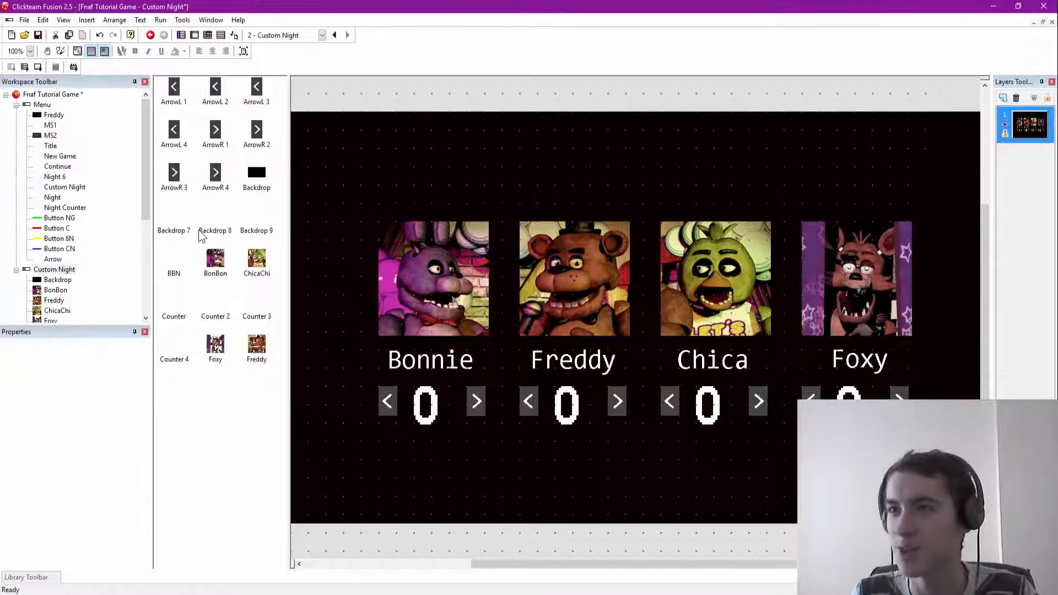
Step: Rename the backdrop holding the Freddy text label under the portrait as "F1"
click(180, 223)
right_click(186, 226)
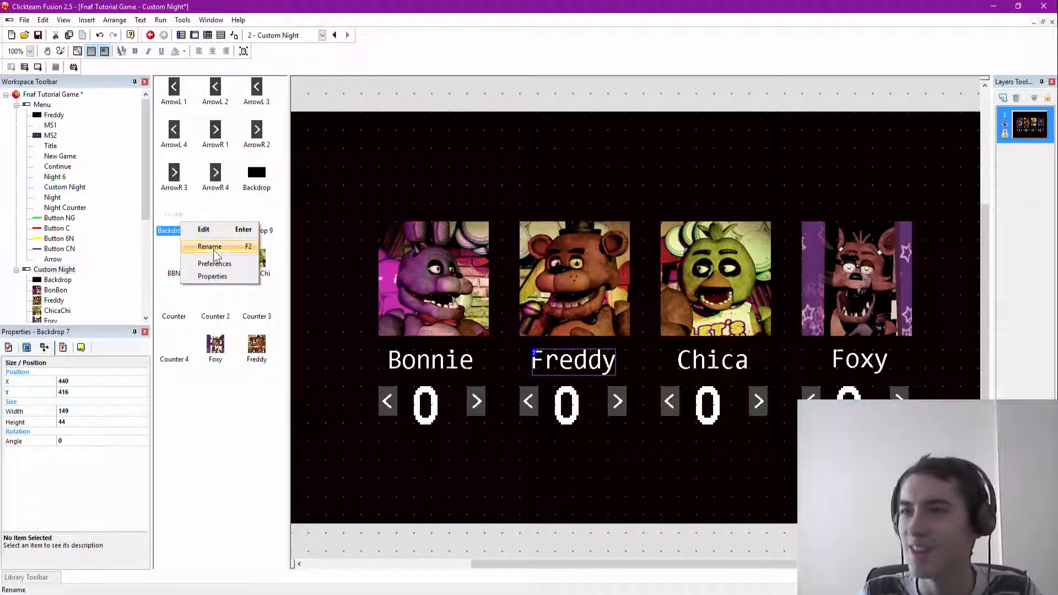
click(213, 248)
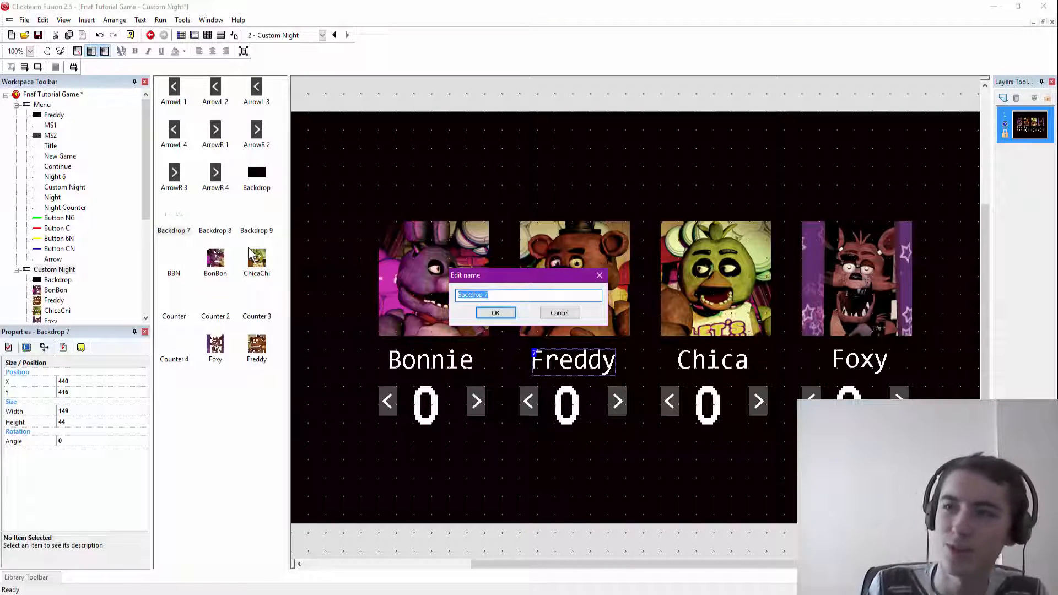
text(F)
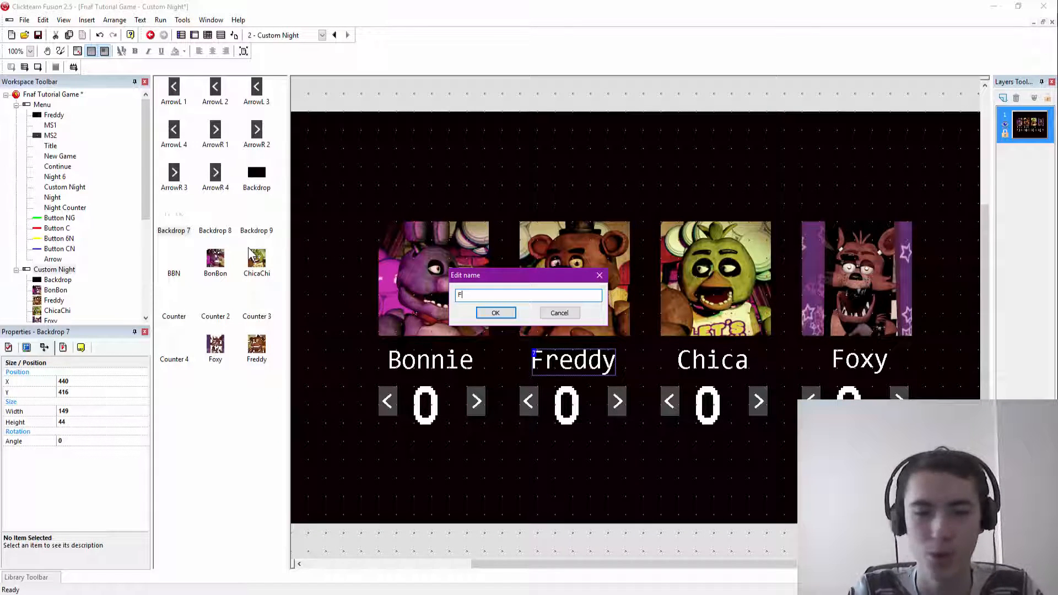
text(1)
key(Return)
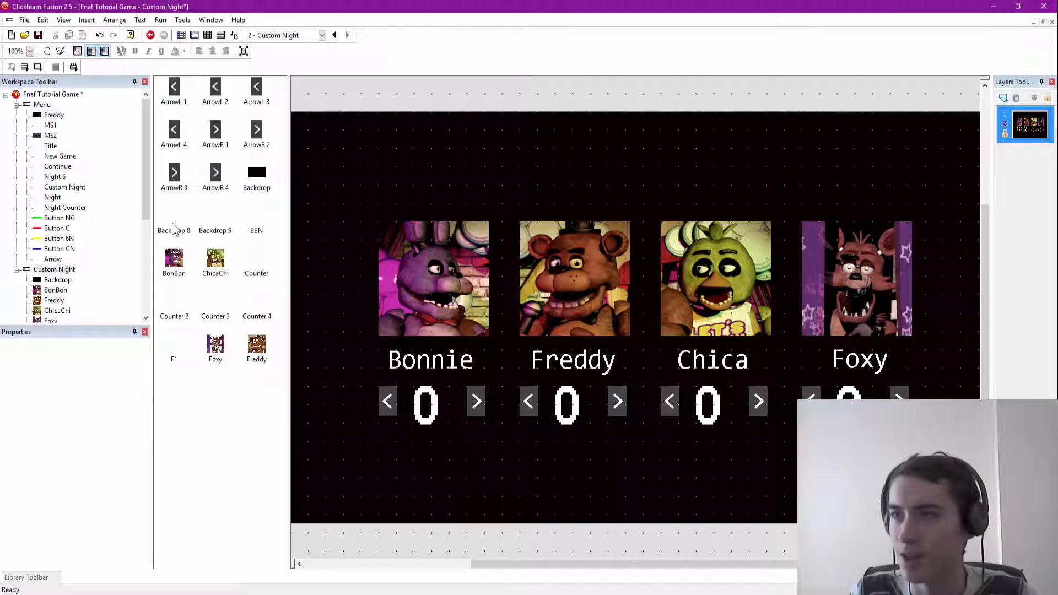
Step: Rename the backdrop holding the Chica text label under the portrait as "CCN"
click(173, 229)
right_click(173, 229)
click(203, 247)
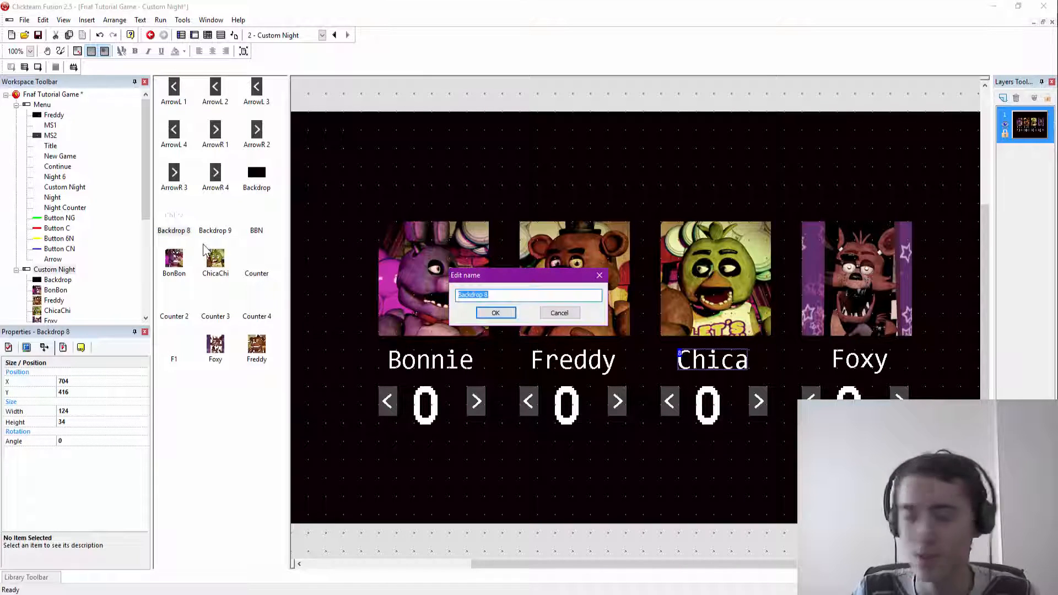
text(CCN)
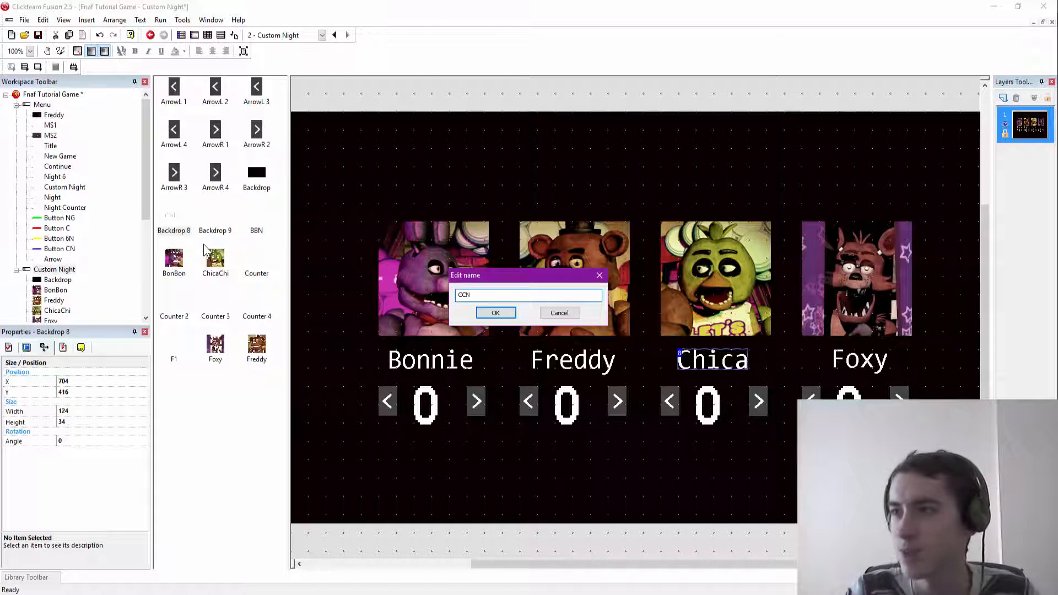
key(Return)
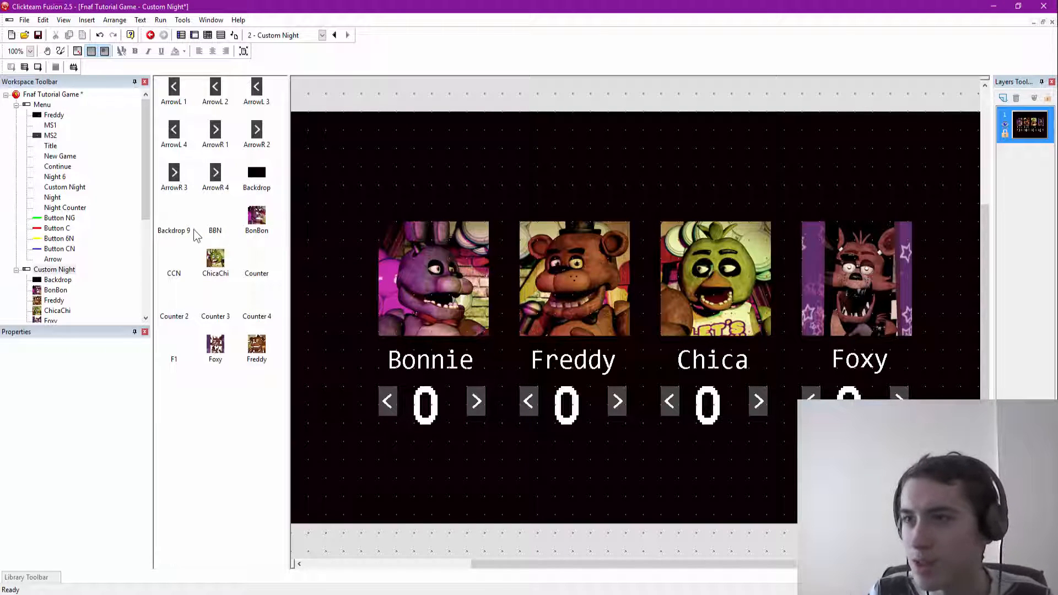
Step: Change the name of the Freddy text label's backdrop to "FN"
click(174, 358)
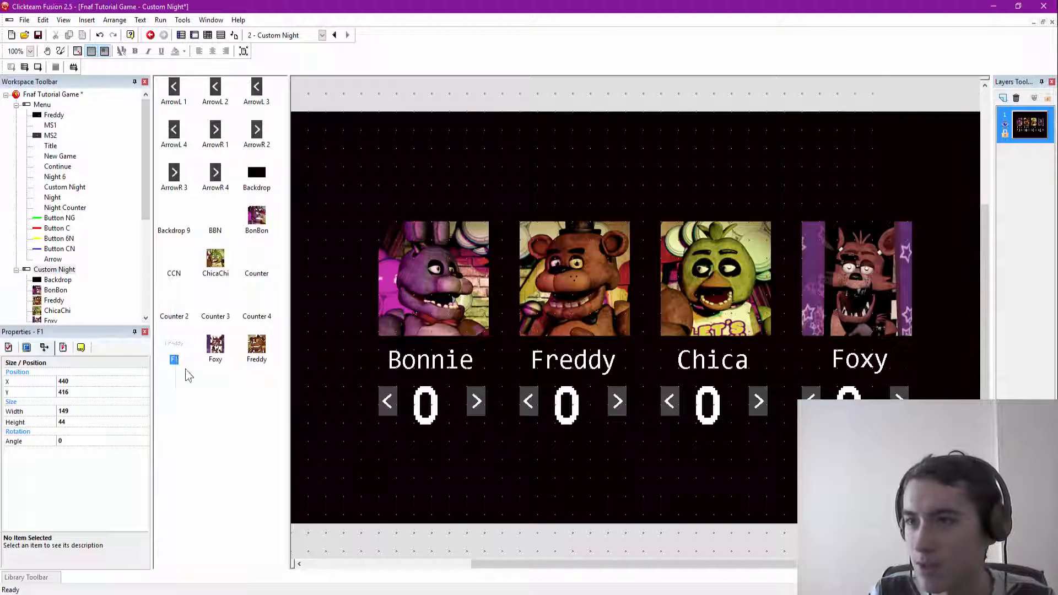
right_click(177, 361)
click(190, 373)
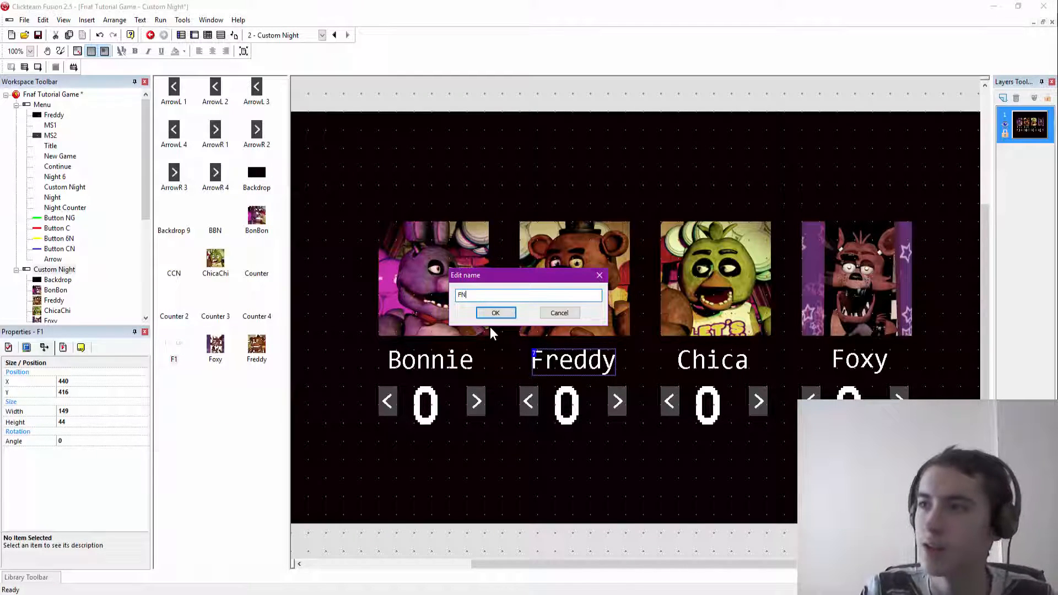
text(FN)
key(Return)
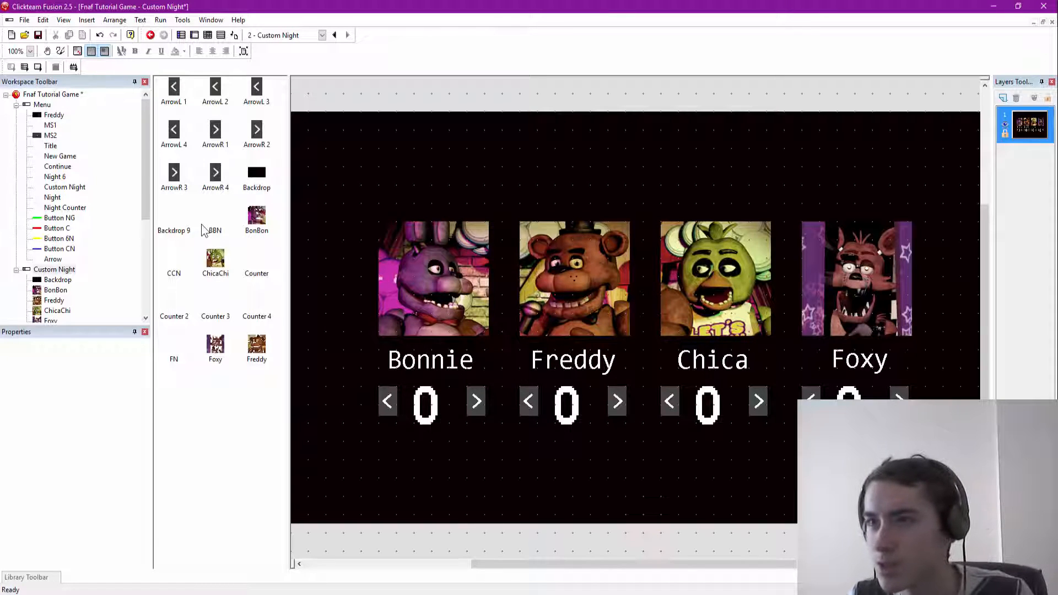
Step: Rename the backdrop holding the Foxy text label under the portrait as "FYN"
click(168, 229)
right_click(168, 229)
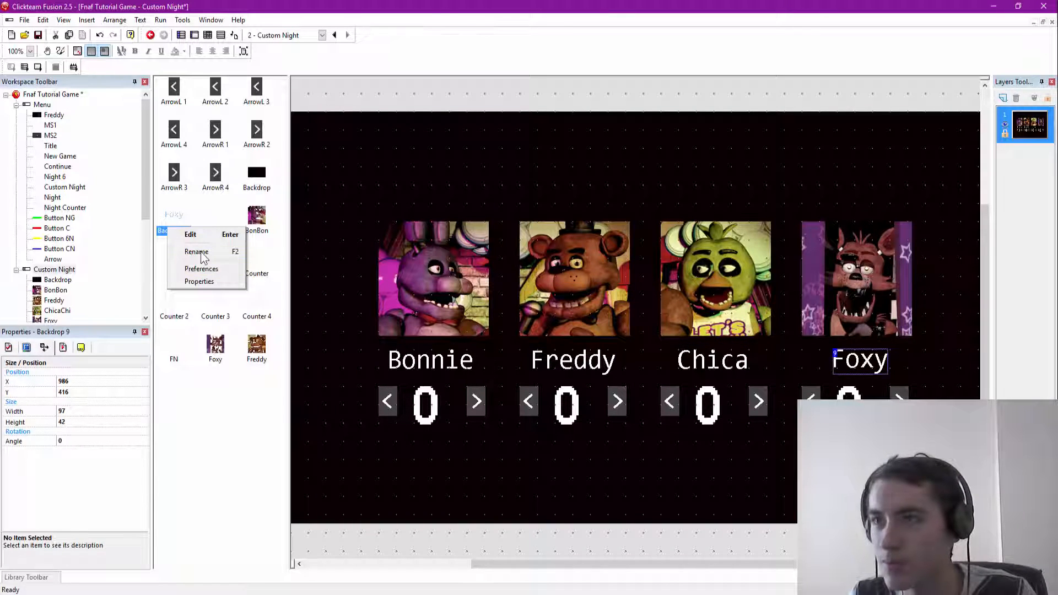
click(197, 252)
text(FYN)
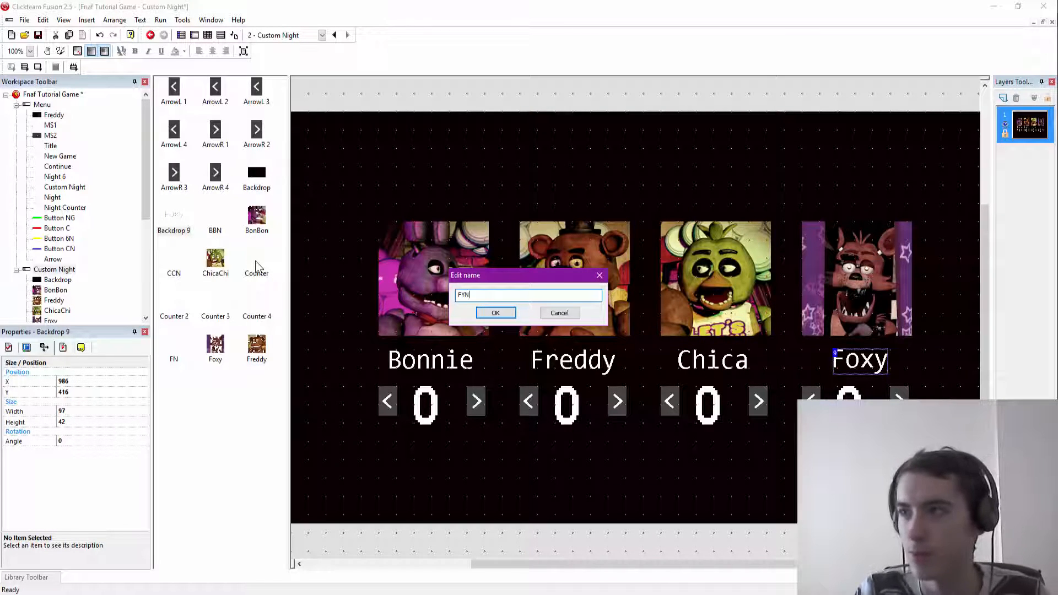
key(Return)
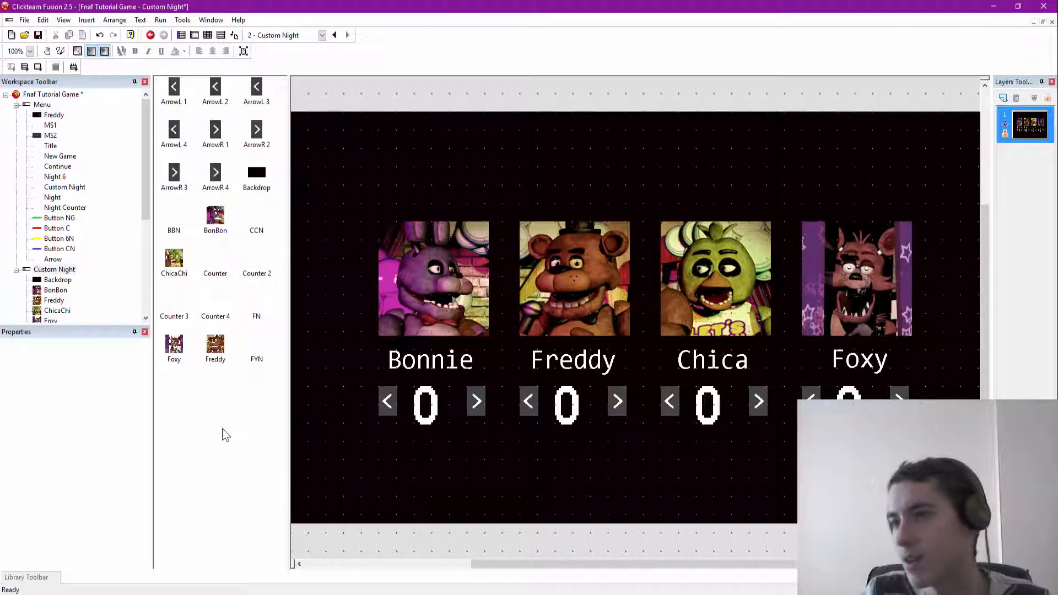
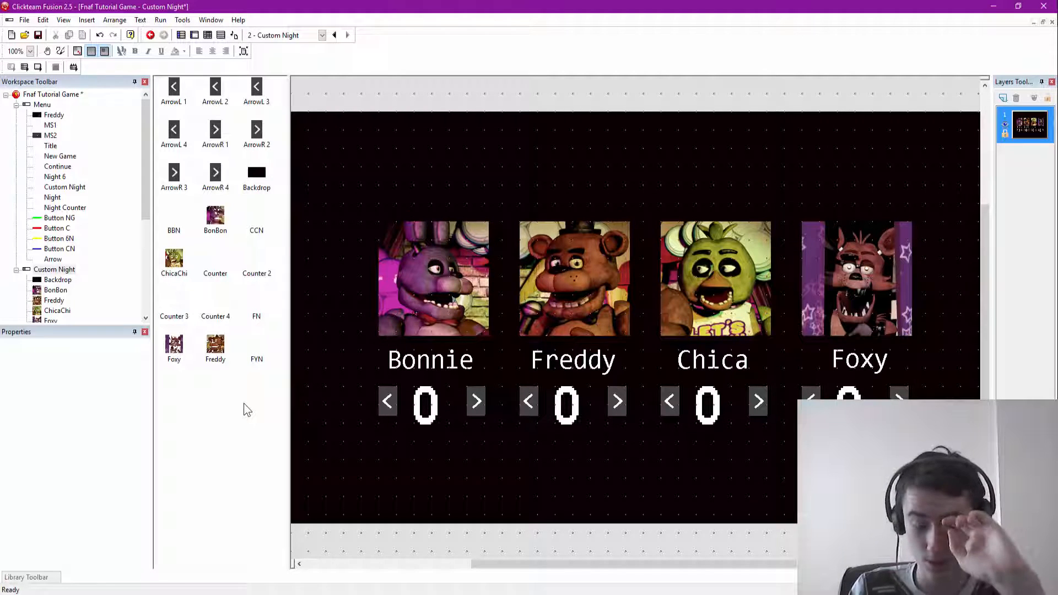
Step: Rename the counter under the Bonnie label as "BBC"
click(226, 262)
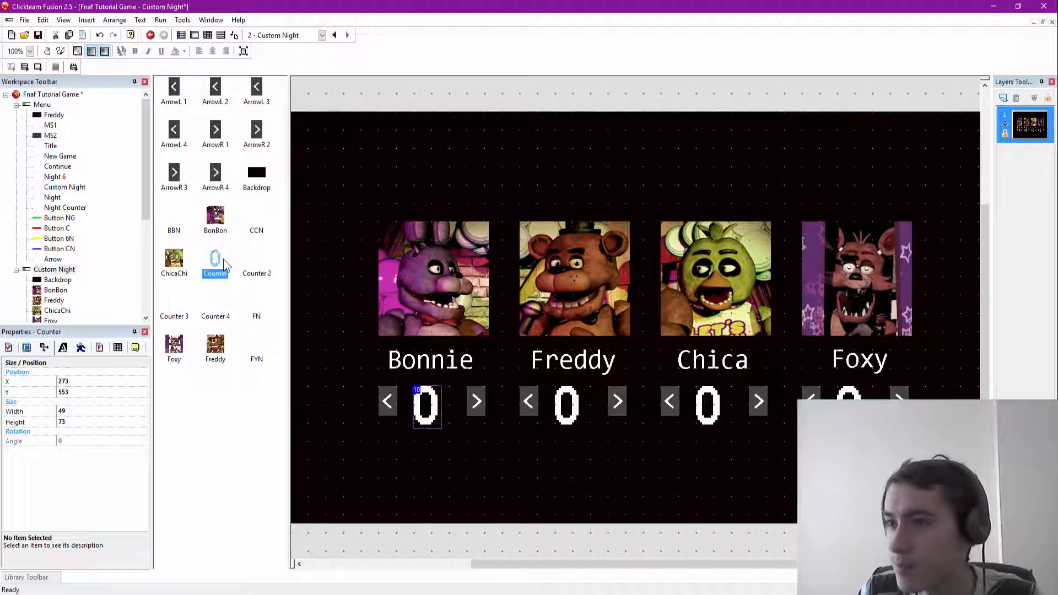
right_click(224, 259)
click(245, 280)
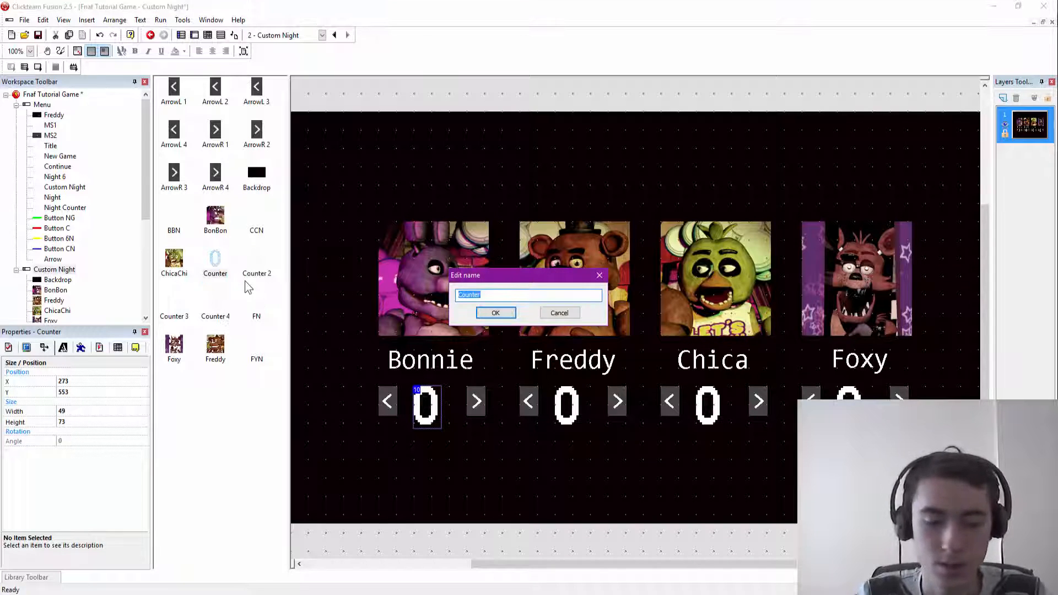
text(BBC)
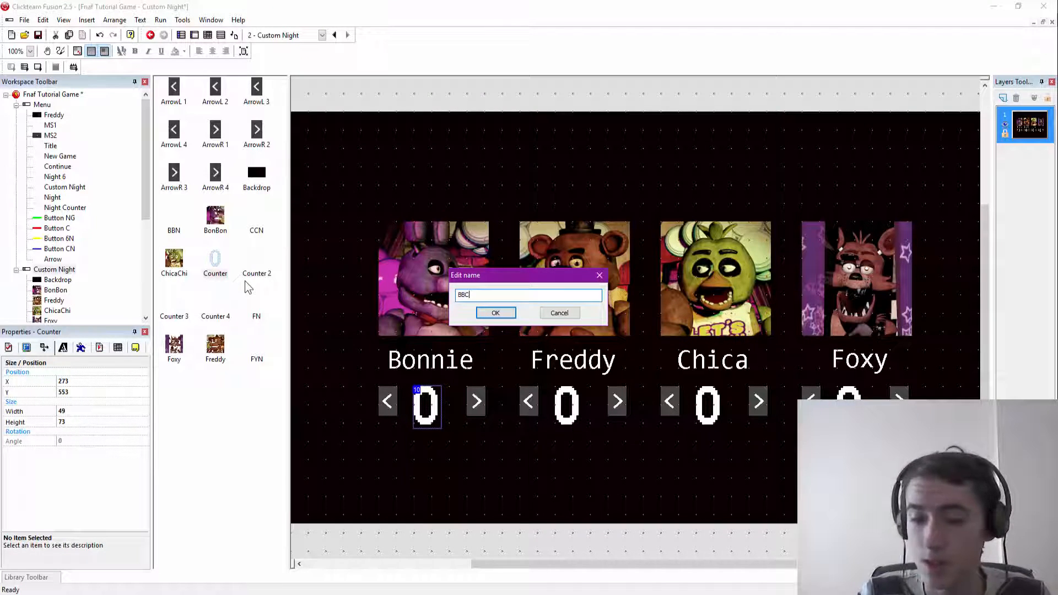
key(Return)
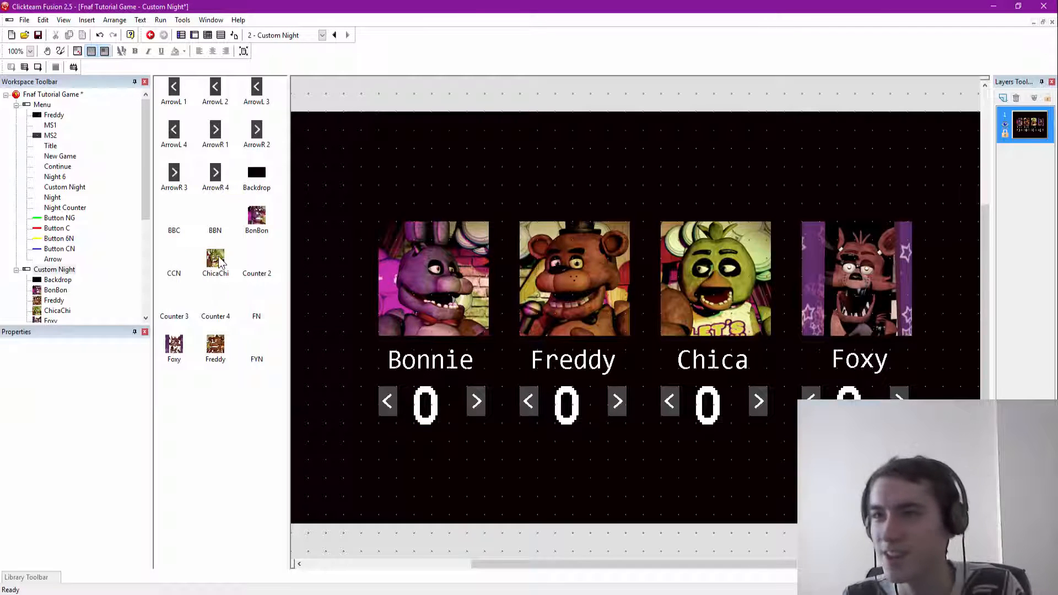
Step: Rename the counter under the Freddy label as "FC"
click(257, 265)
right_click(256, 265)
click(321, 276)
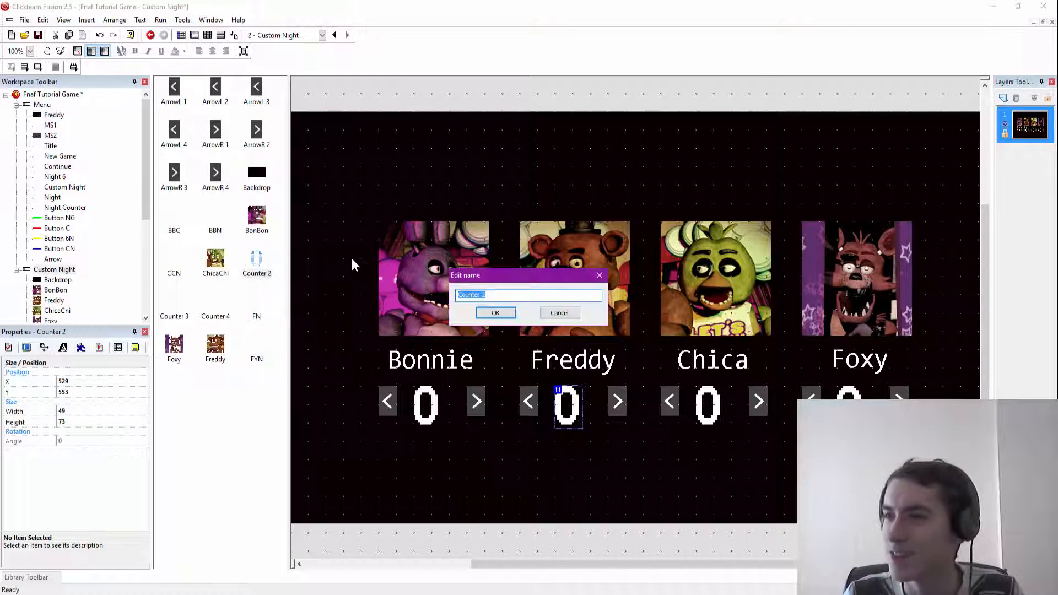
text(FC)
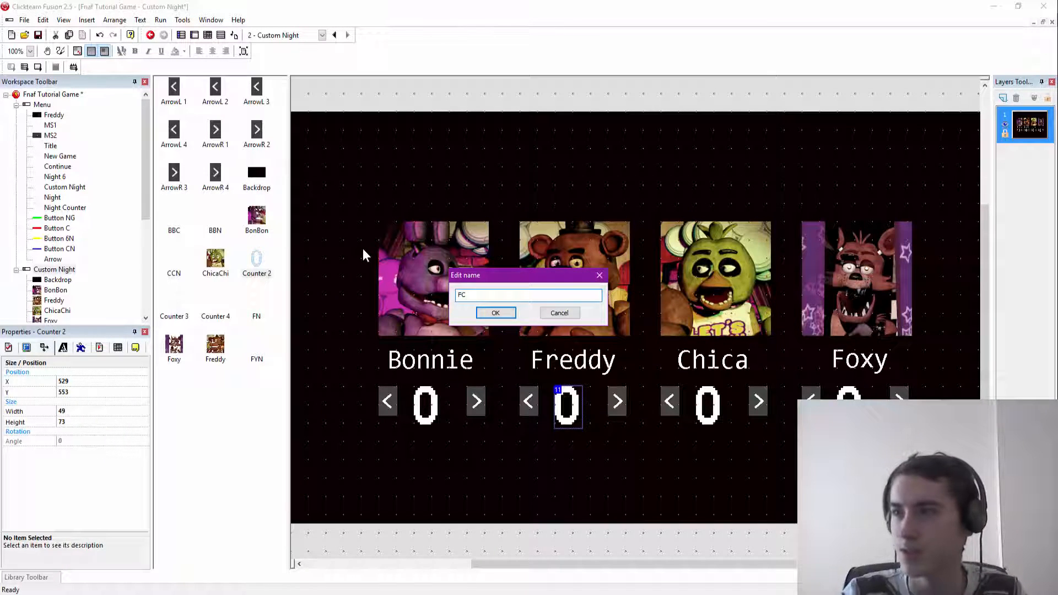
key(Return)
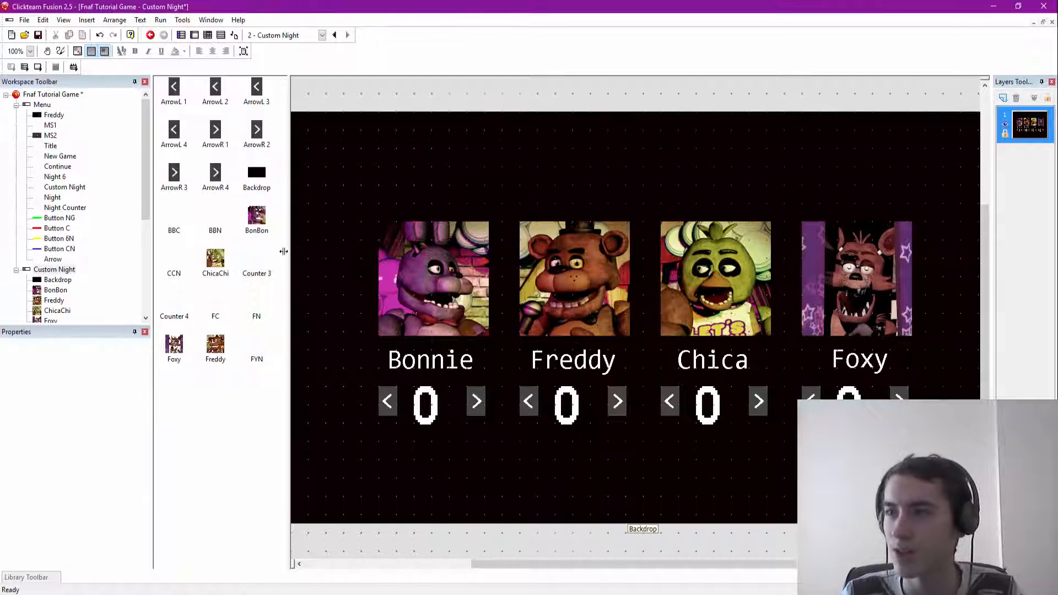
Step: Rename the counter under the Chica label as "CCC"
right_click(258, 263)
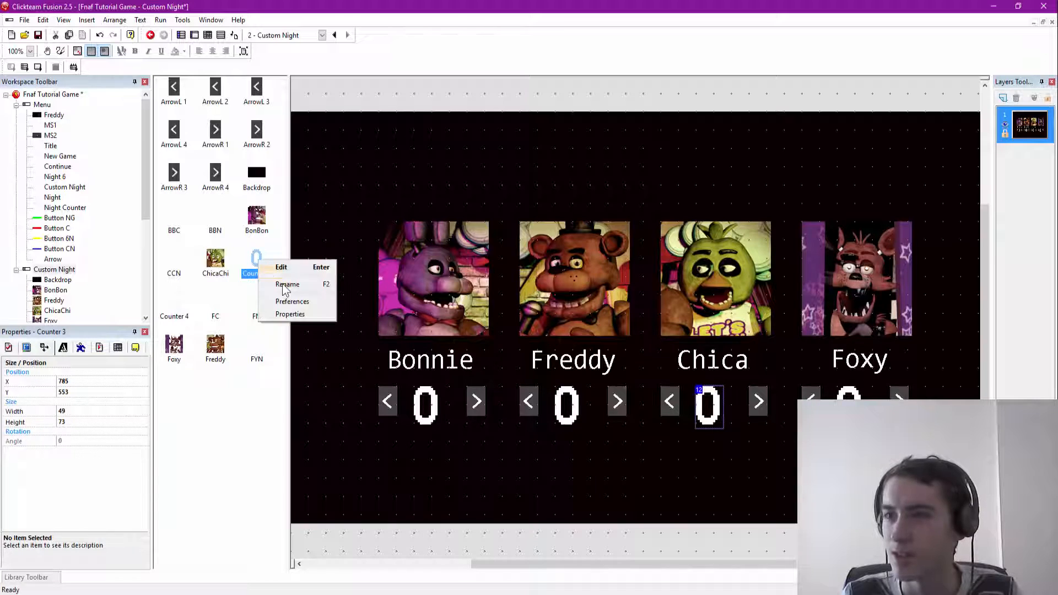
click(288, 285)
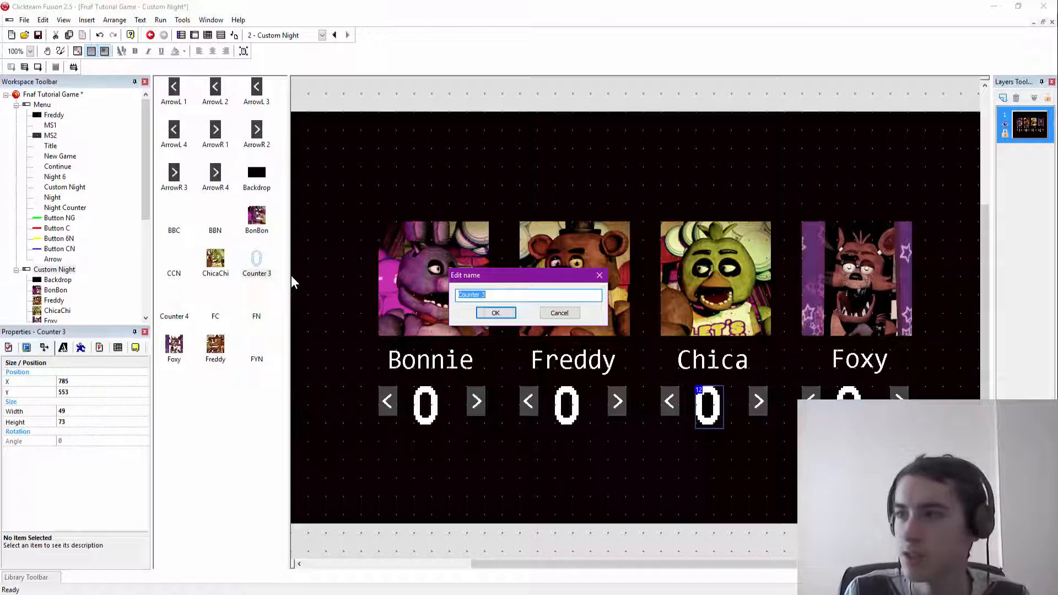
text(CCC)
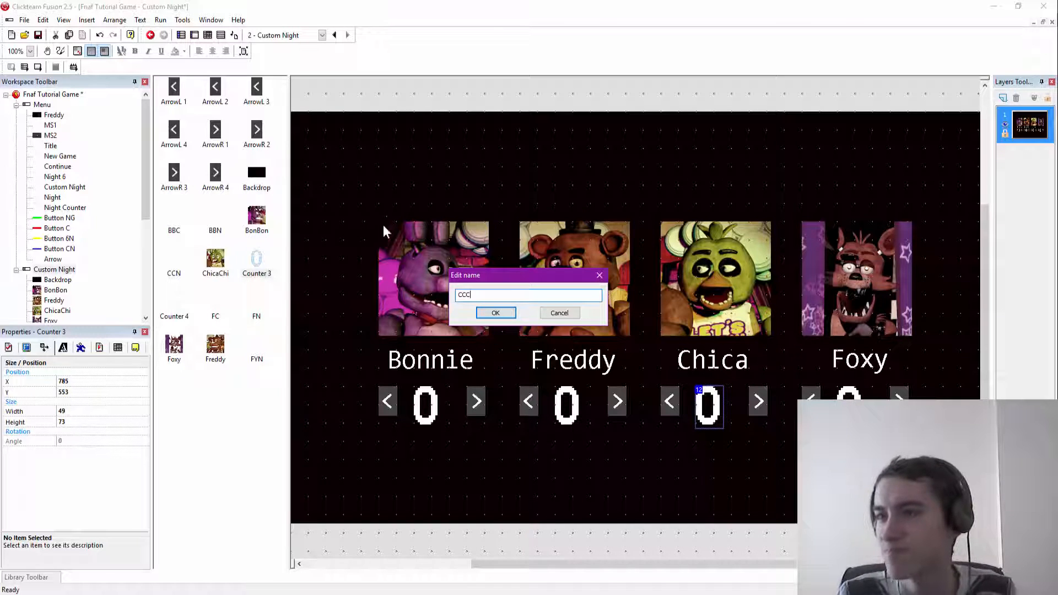
click(493, 313)
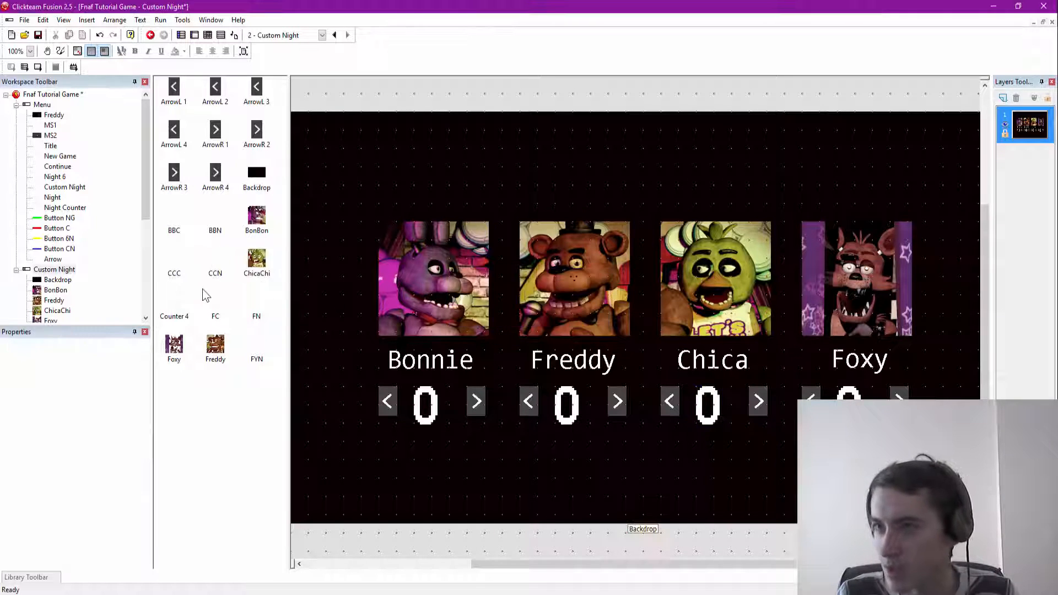
Step: Rename the counter under the Foxy label as "FYC"
click(174, 304)
right_click(174, 303)
click(204, 329)
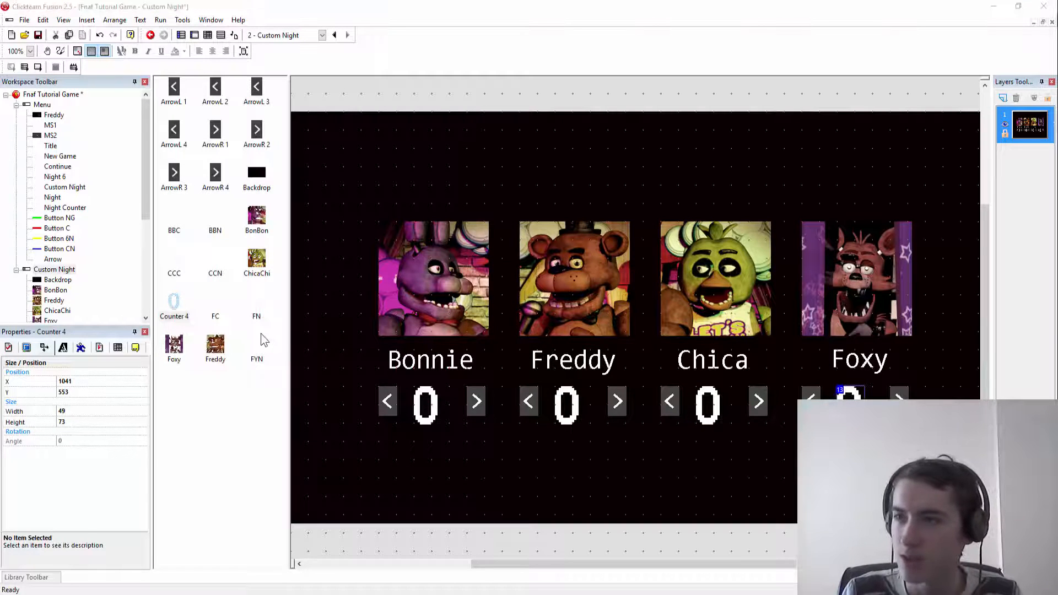
text(FYC)
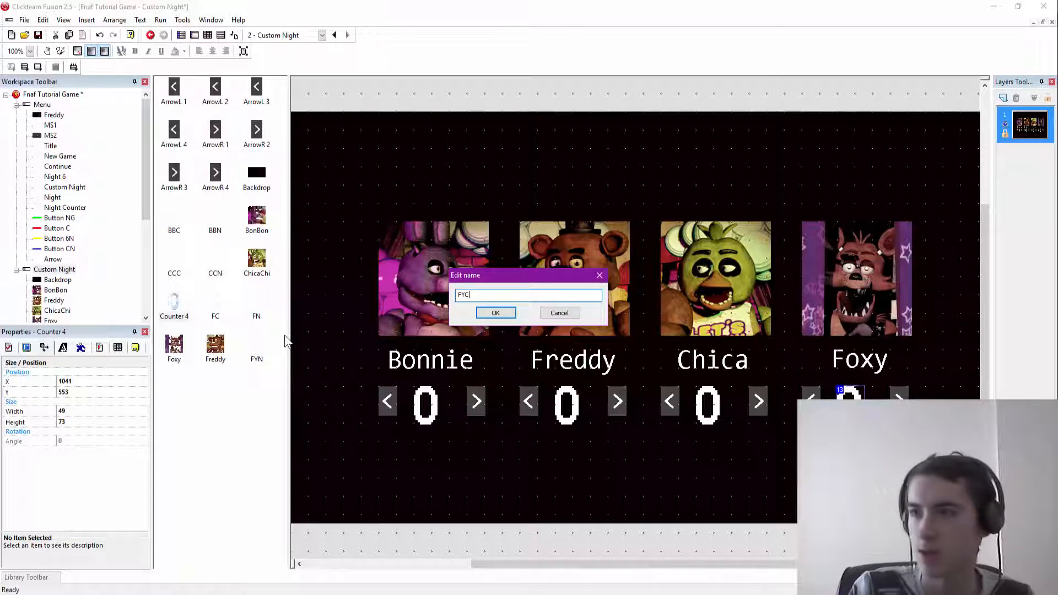
key(Return)
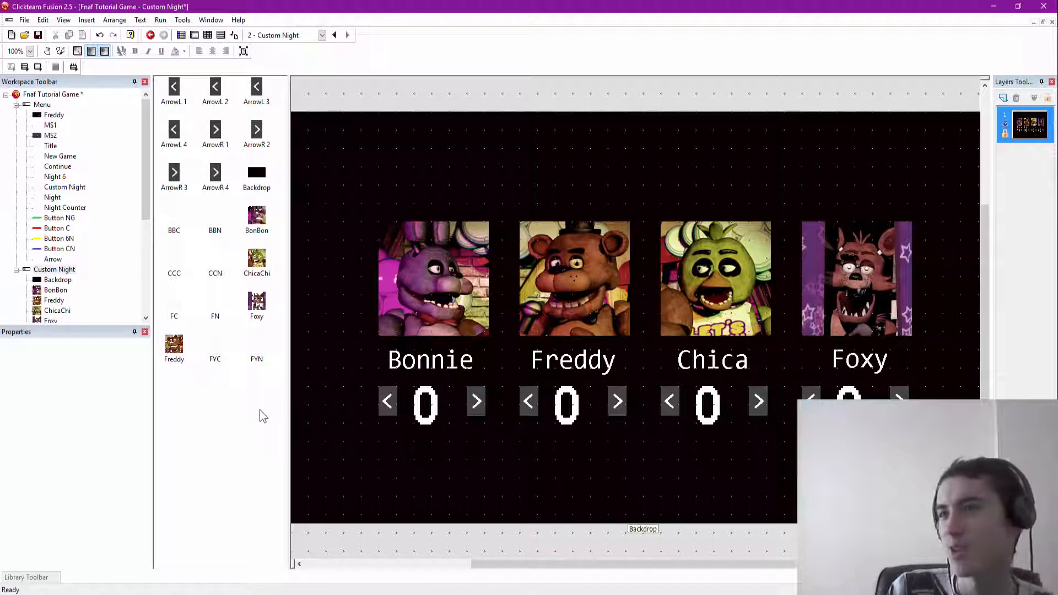
Step: Insert a new Backdrop object and place it near the frame's bottom edge at about X 288, Y 672
right_click(458, 95)
click(498, 104)
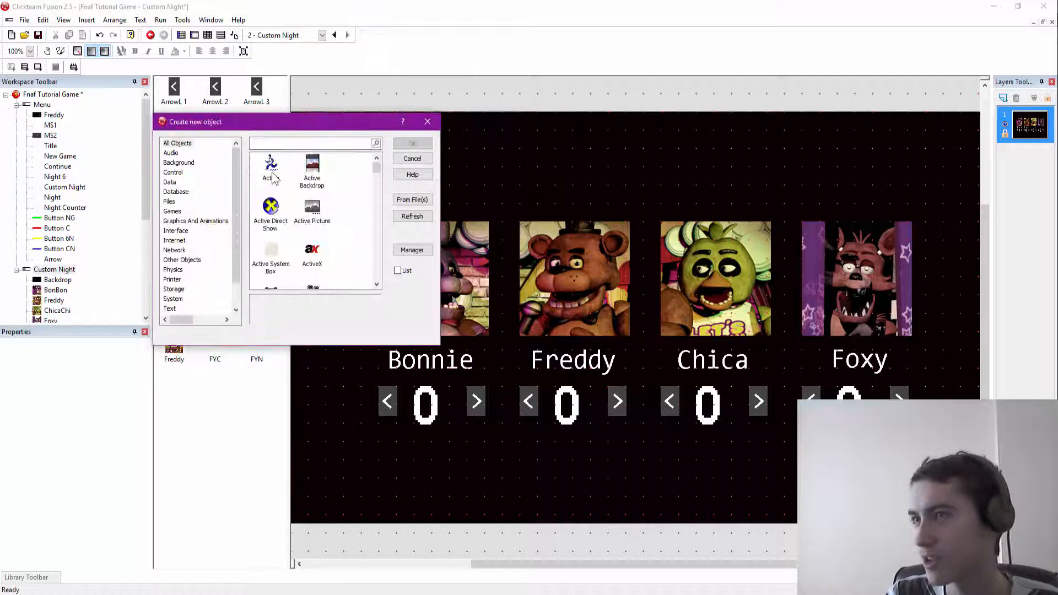
scroll(292, 237, down, 2)
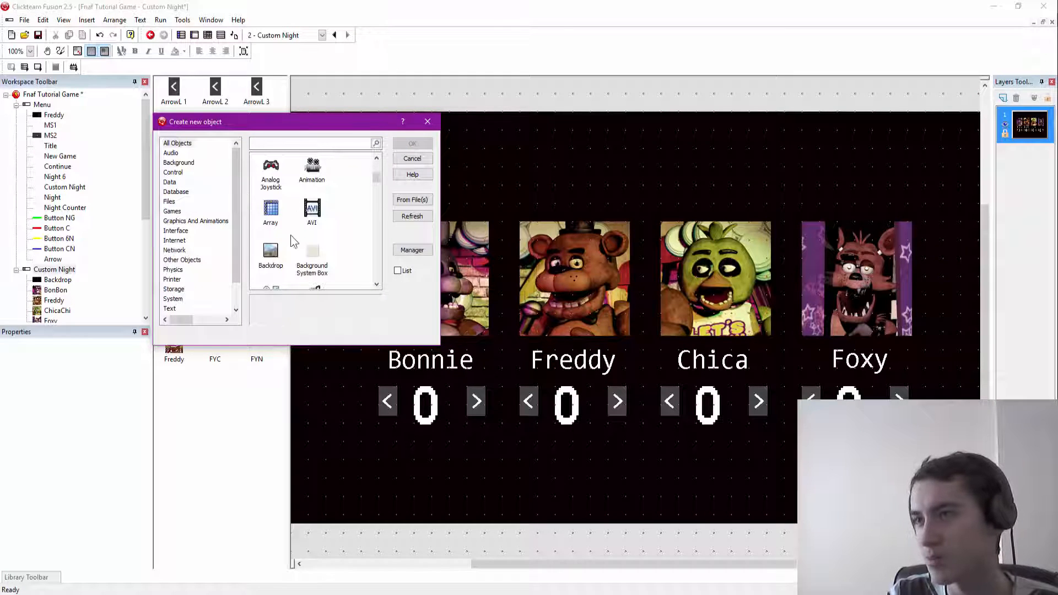
double_click(273, 254)
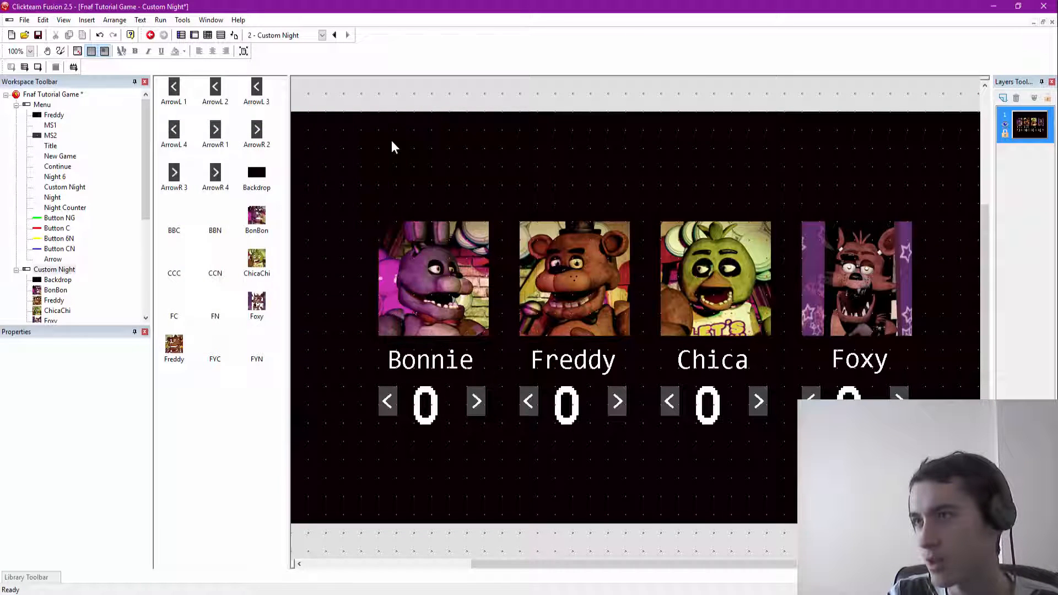
click(389, 138)
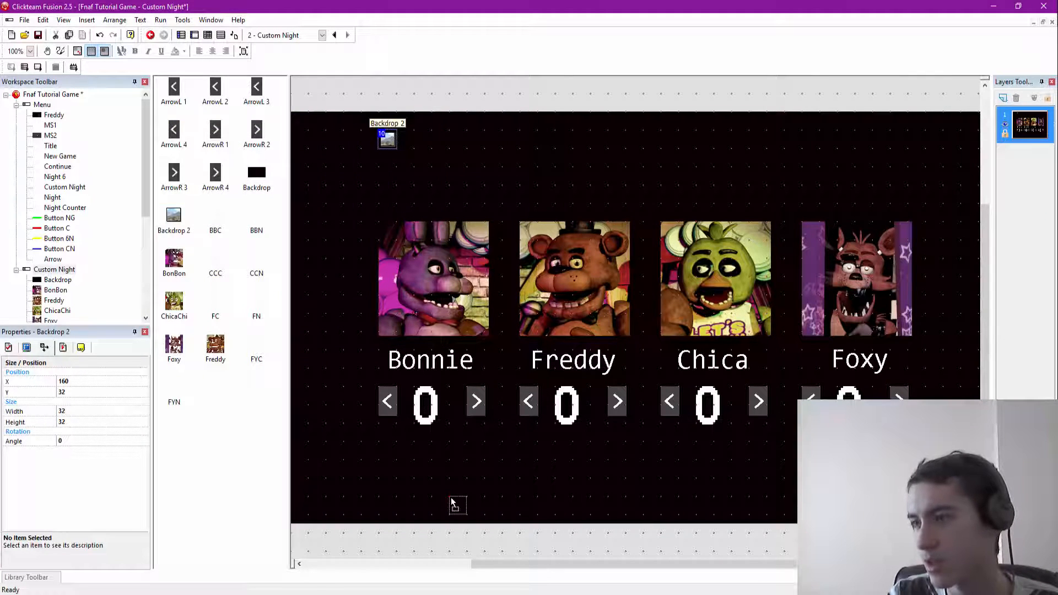
drag(451, 503, 459, 508)
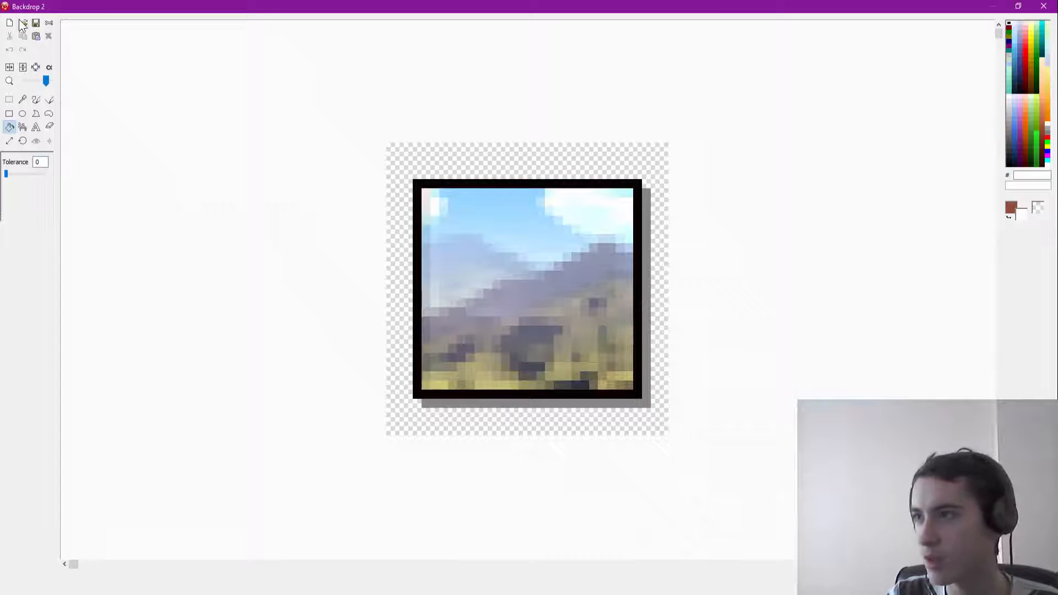
Step: Replace the new backdrop's picture with Options.png, keeping the default import options
click(23, 23)
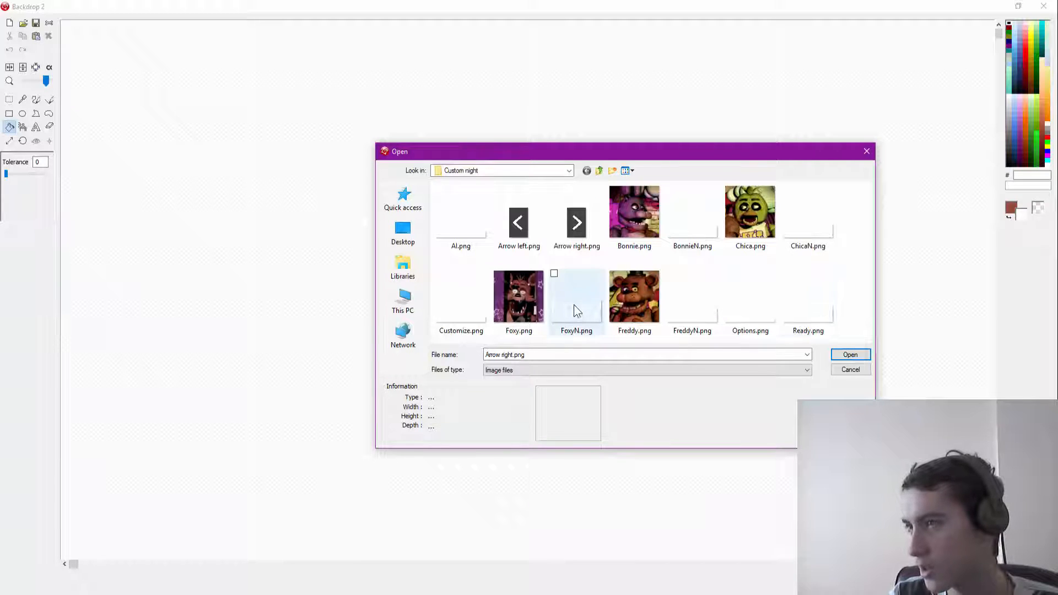
double_click(736, 315)
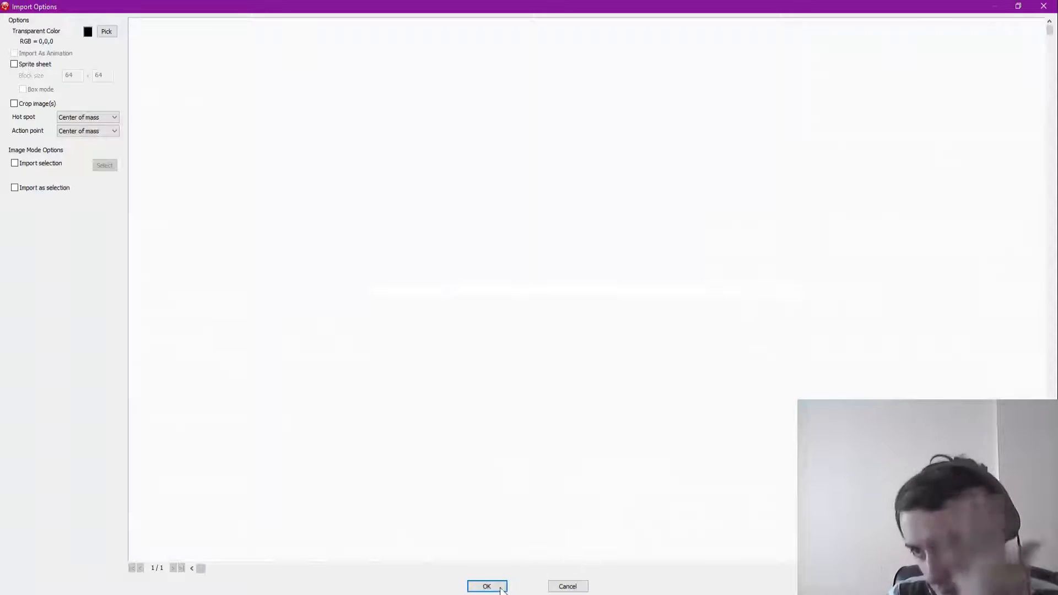
click(487, 586)
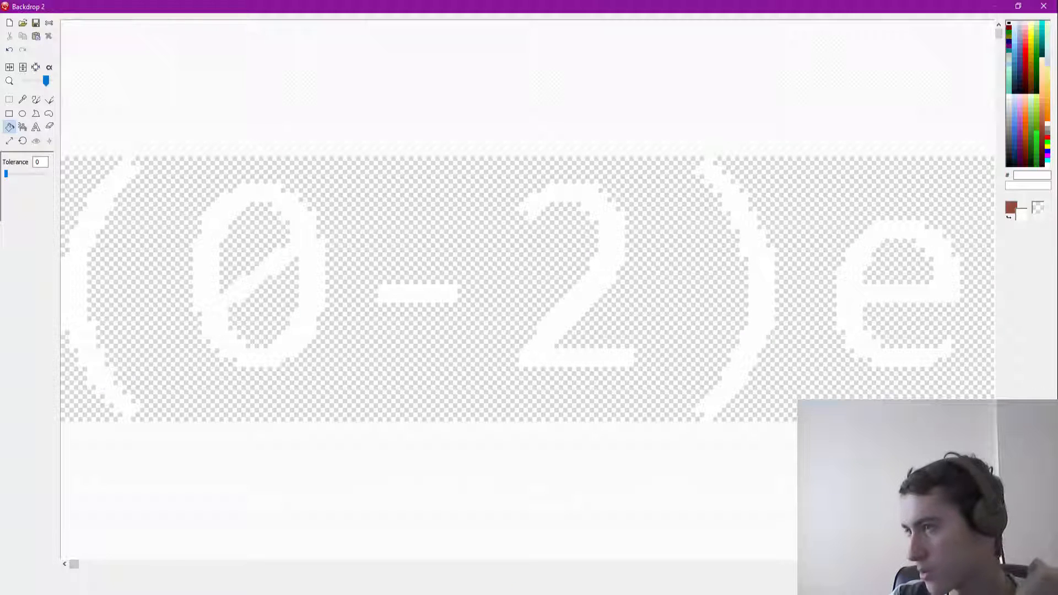
click(475, 585)
Step: Shift the difficulty range text slightly left along the frame's bottom edge
click(591, 504)
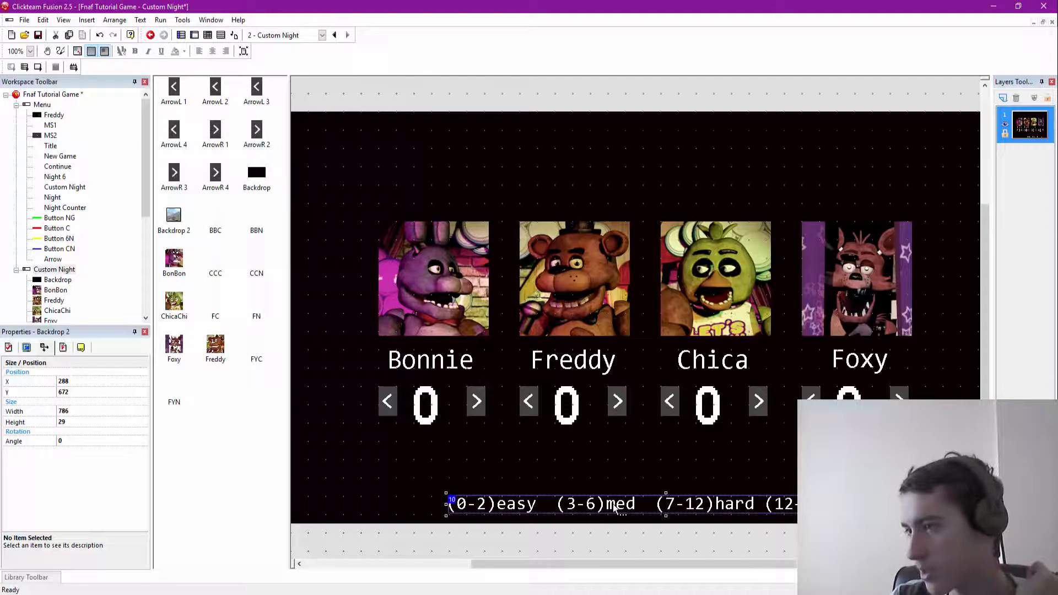
drag(607, 506, 579, 508)
click(578, 96)
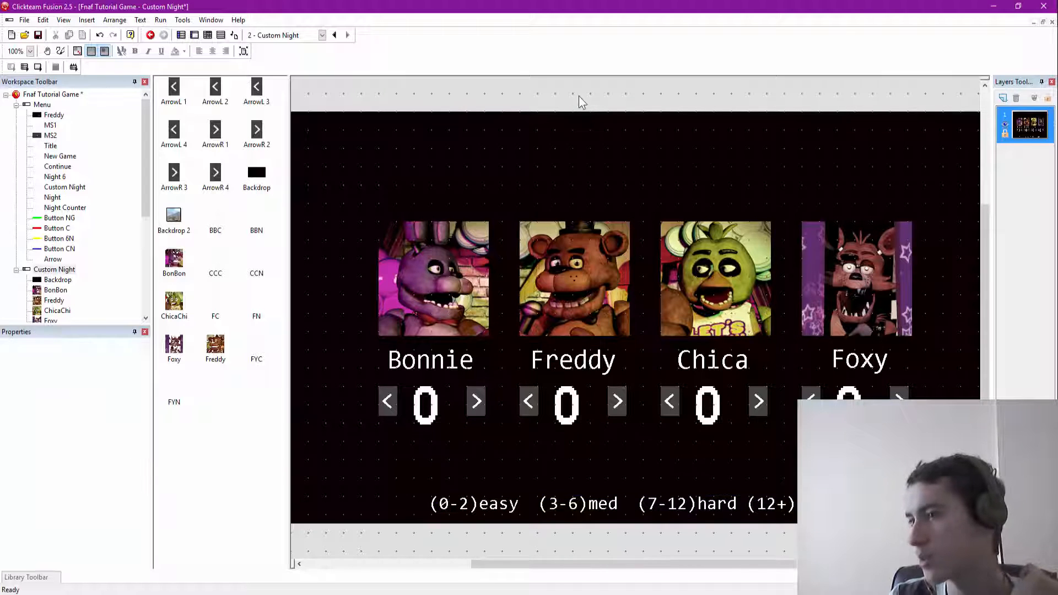
Step: Insert another Backdrop object to the left of Bonnie's counter and arrows, at about X 32, Y 480
scroll(537, 165, right, 1)
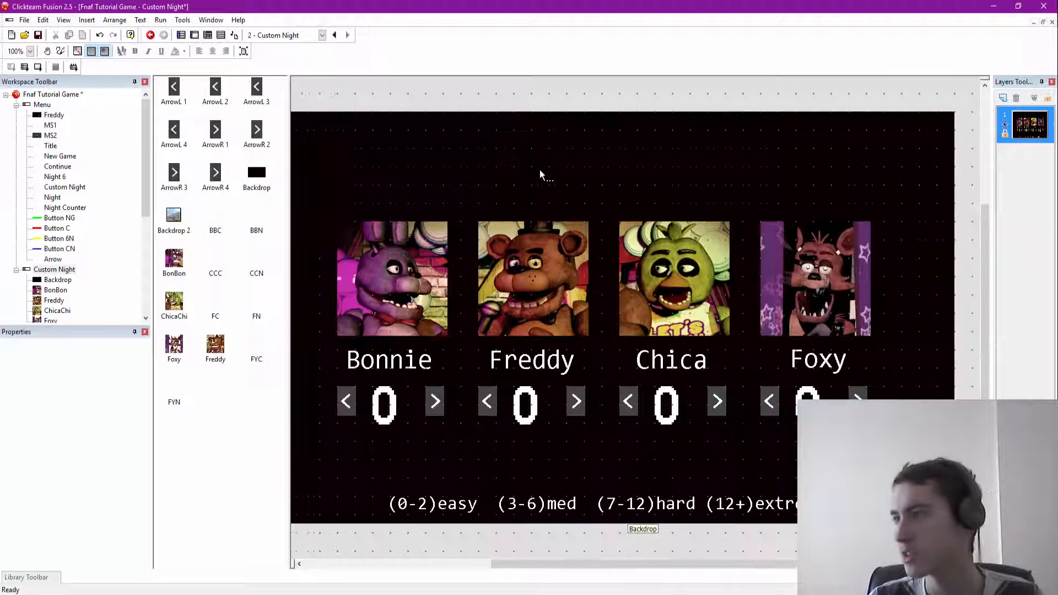
scroll(541, 170, left, 2)
scroll(541, 170, up, 2)
scroll(541, 171, down, 4)
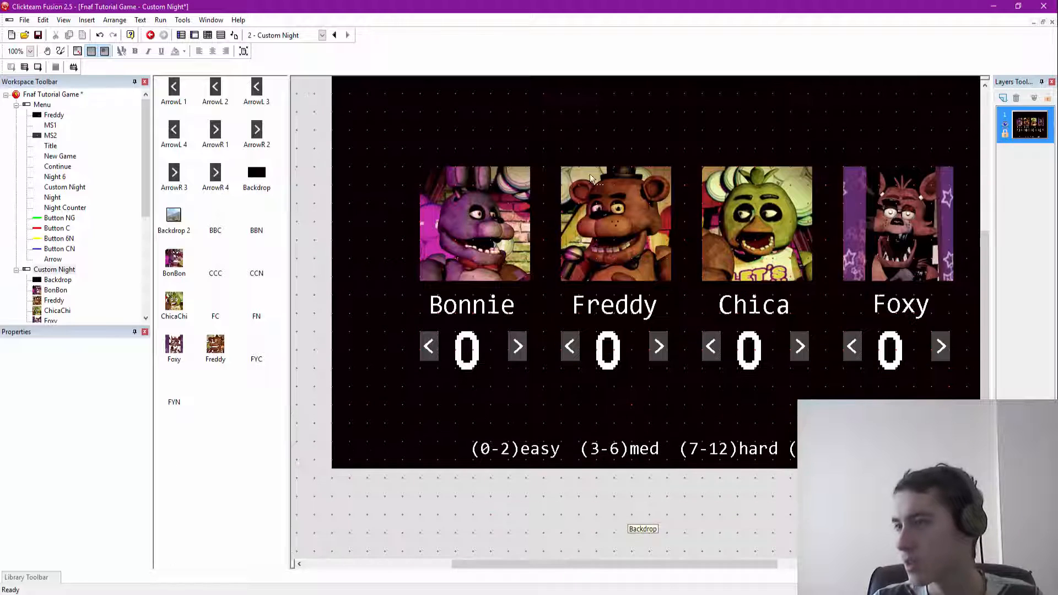
scroll(541, 171, up, 2)
right_click(547, 101)
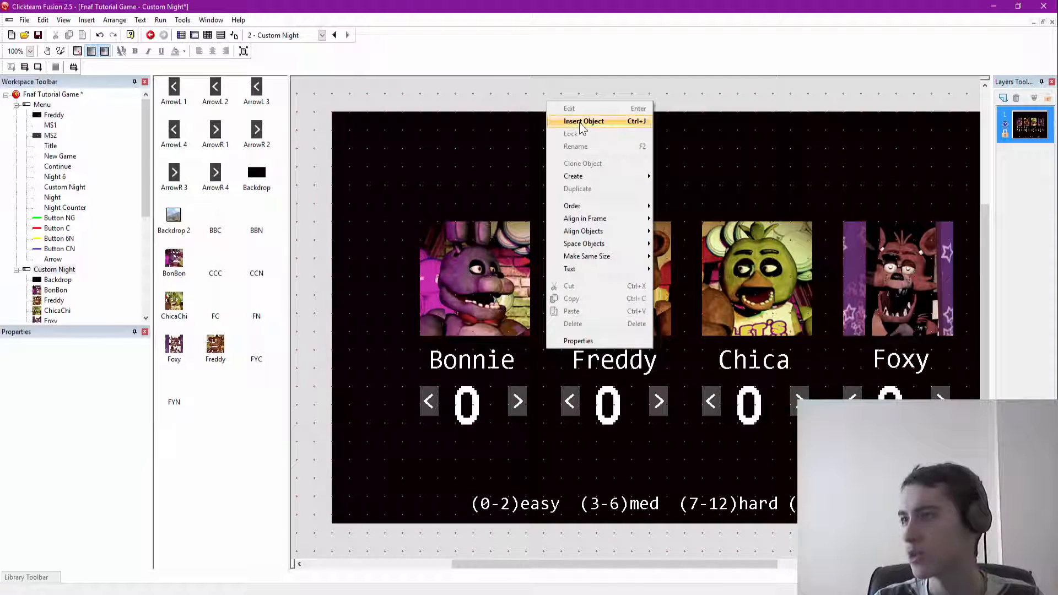
click(580, 121)
scroll(286, 221, down, 3)
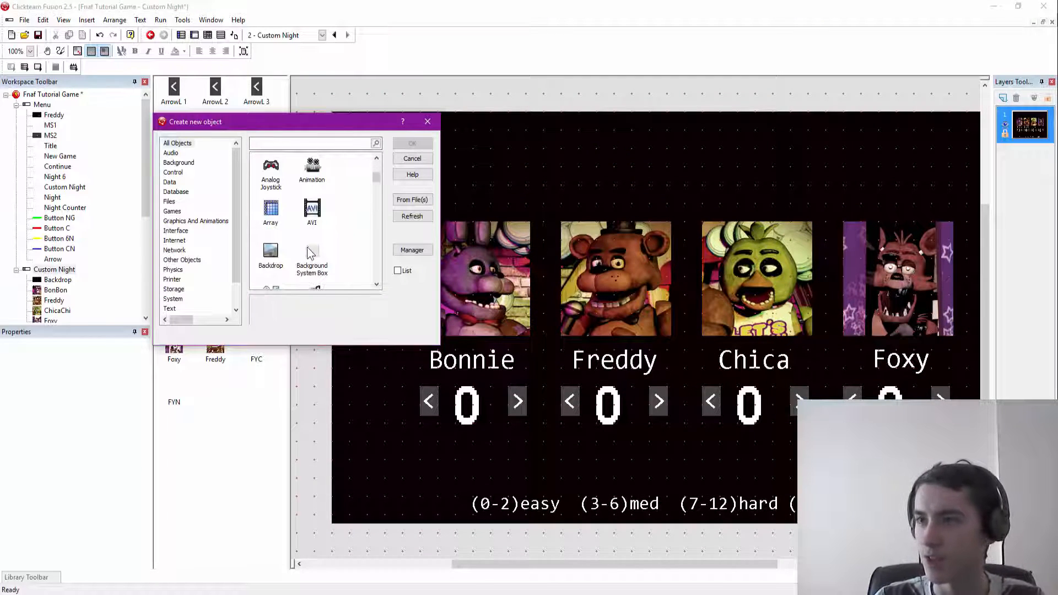
click(270, 252)
key(Return)
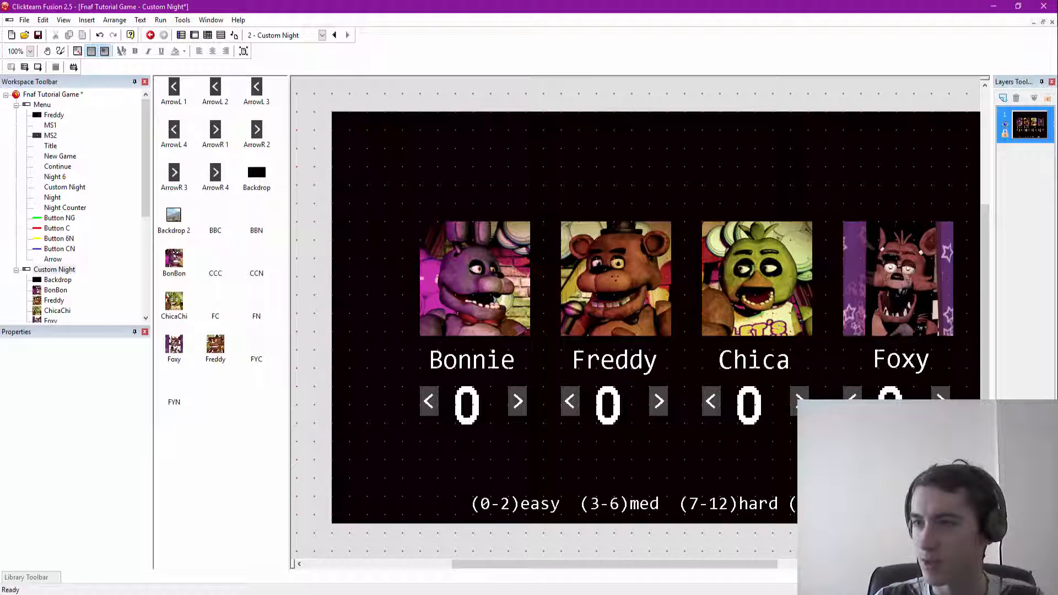
click(376, 401)
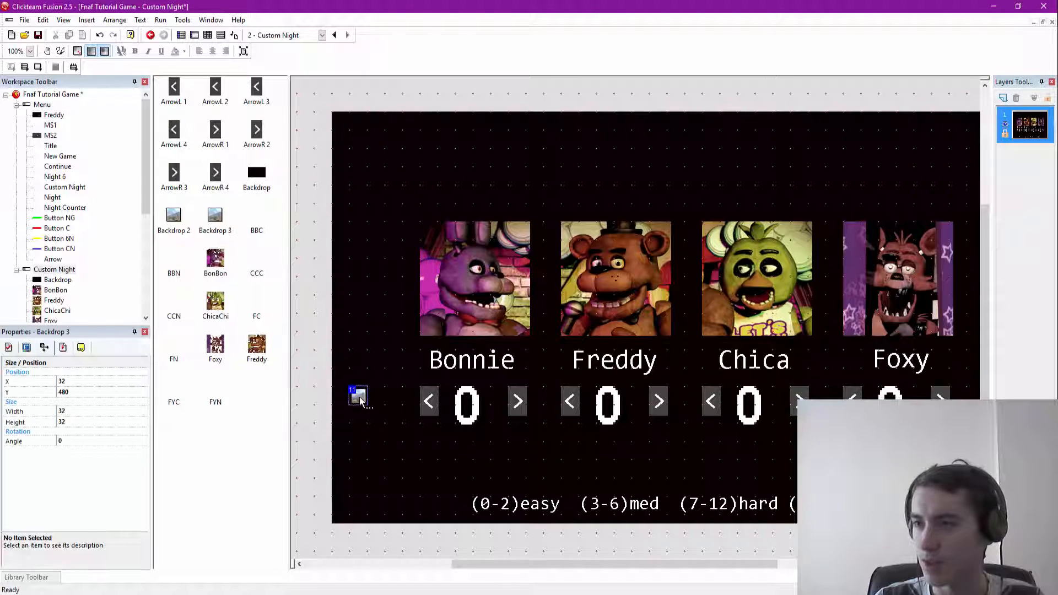
Step: Replace the picture of the backdrop beside Bonnie's counter with AI.png, keeping the default import options
double_click(359, 395)
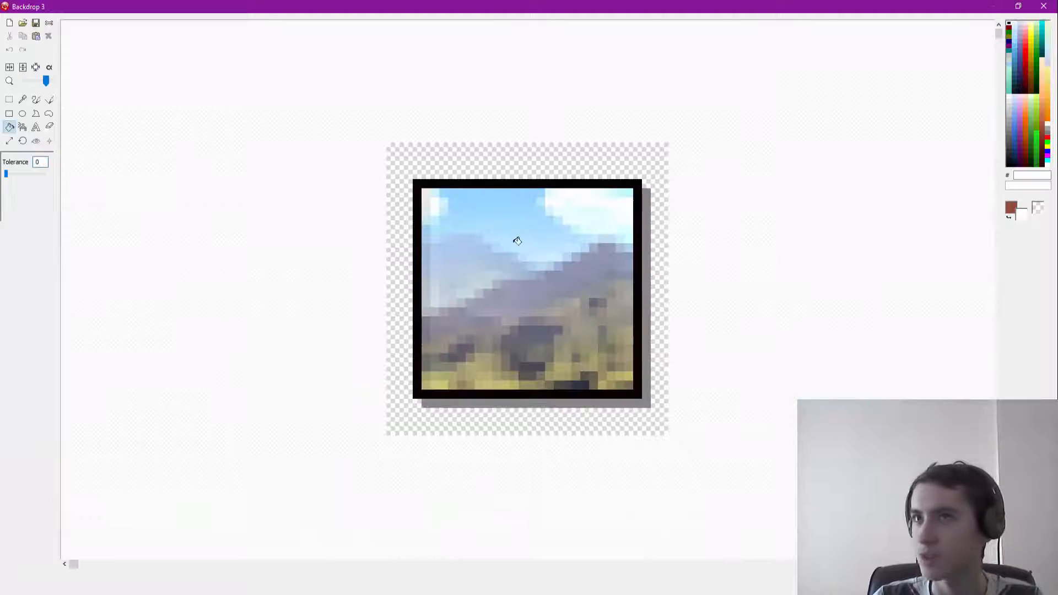
click(23, 22)
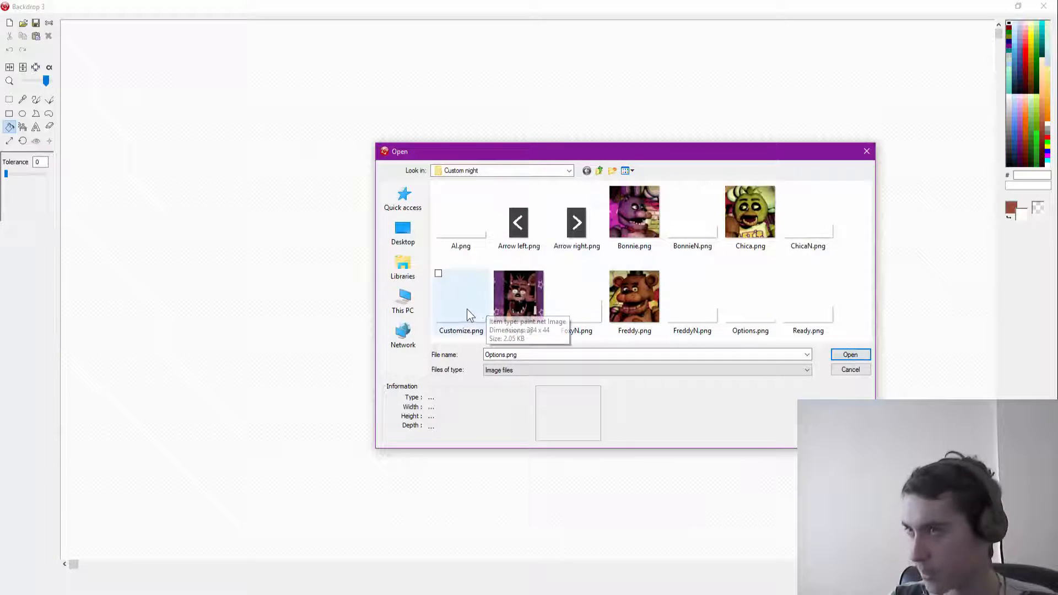
click(458, 227)
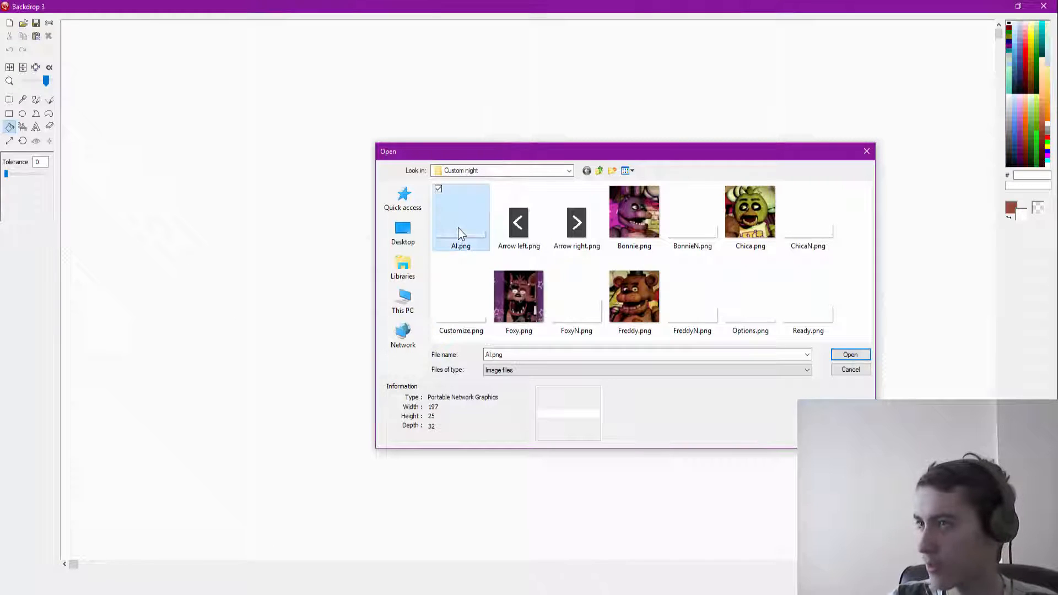
double_click(458, 227)
click(488, 586)
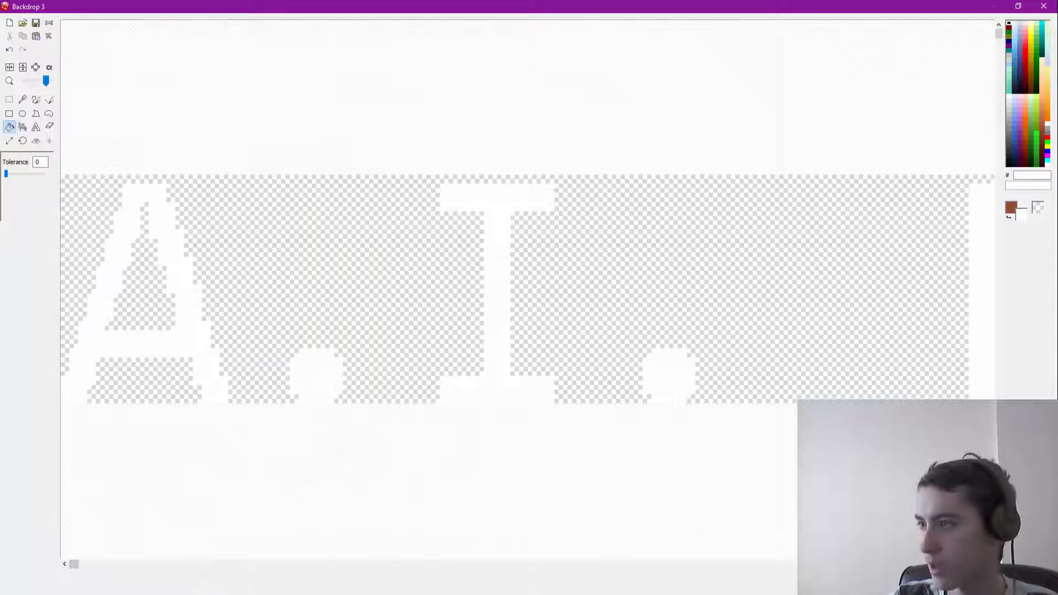
click(915, 582)
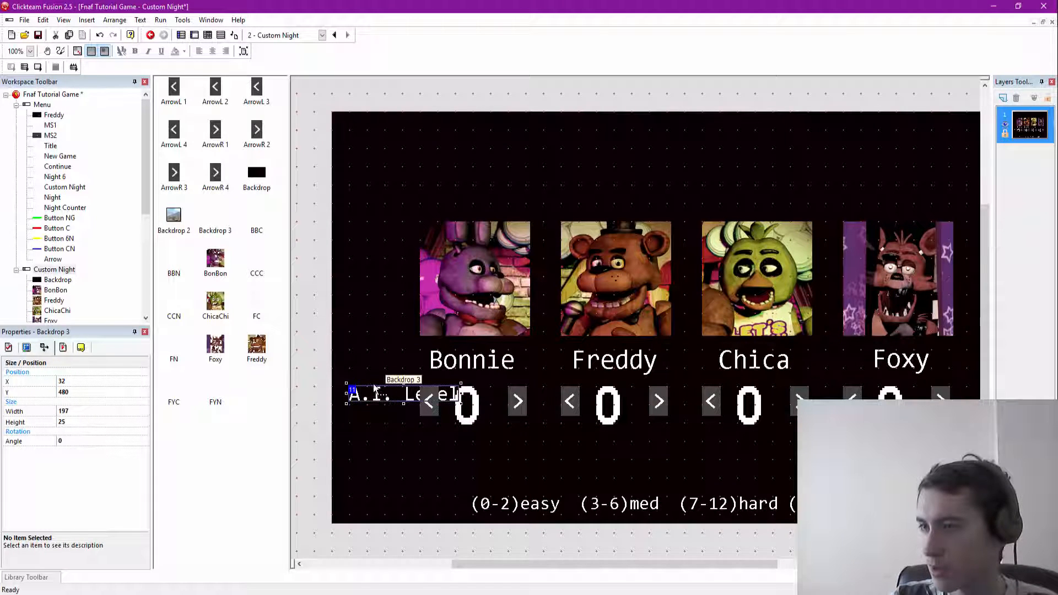
Step: Move the A.I. Level text directly above Bonnie's portrait, at X 160, Y 160
drag(365, 370, 530, 449)
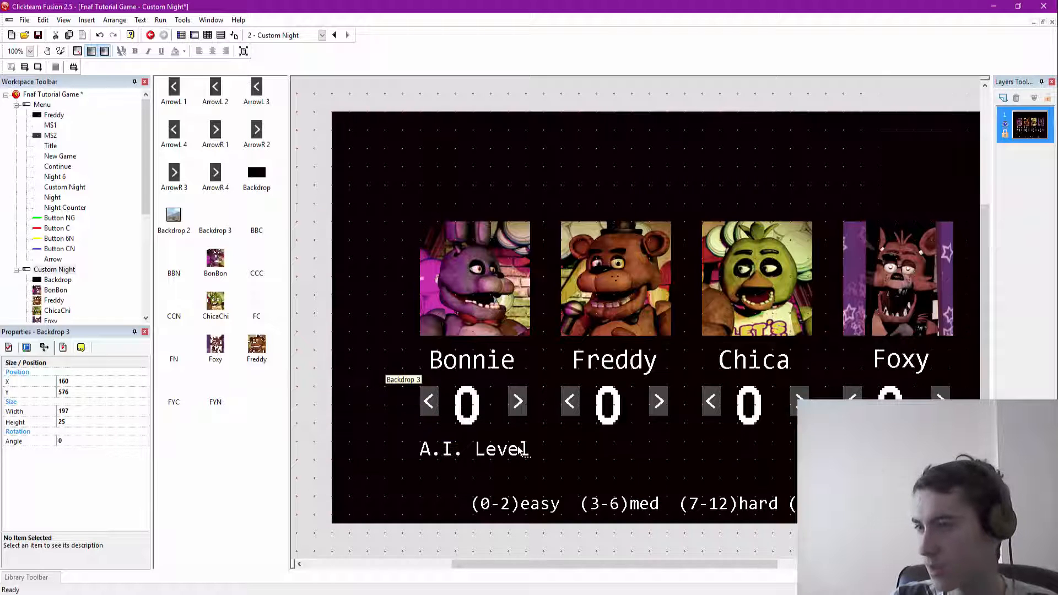
key(ctrl+s)
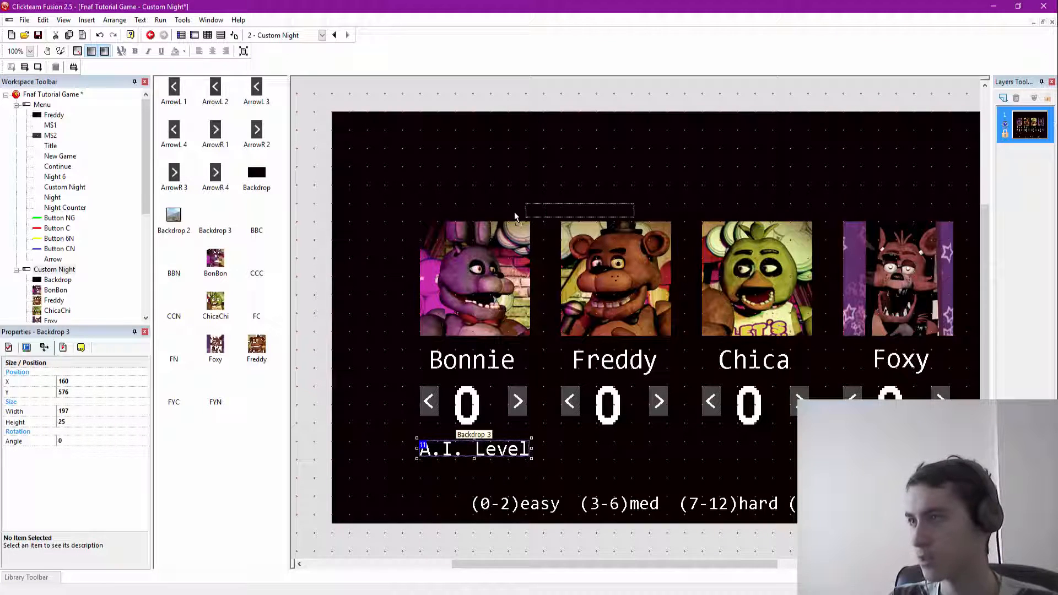
drag(485, 225, 468, 220)
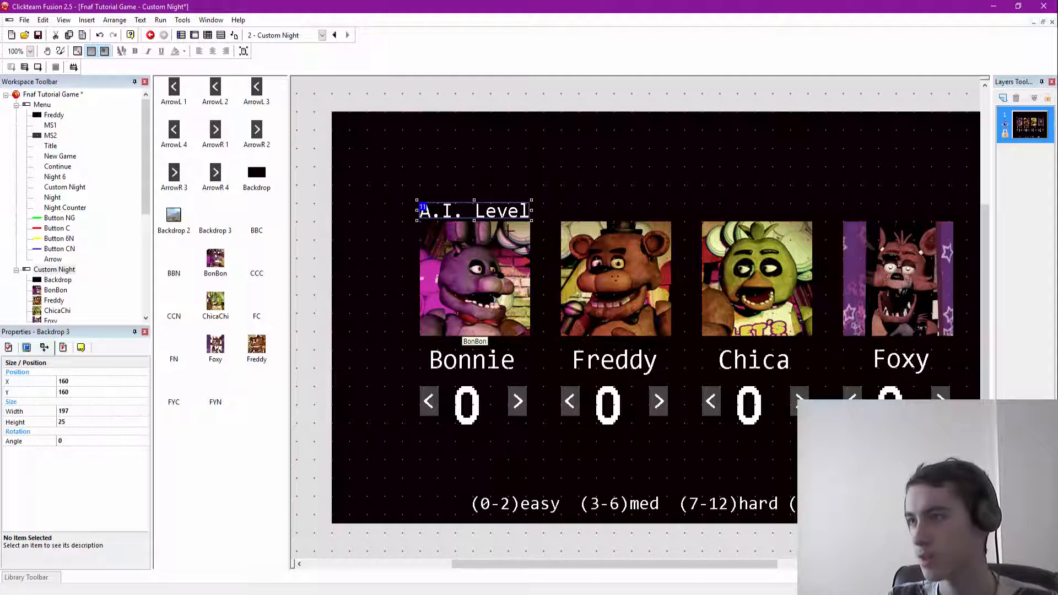
Step: Place copies of the A.I. Level text directly above the Freddy, Chica and Foxy portraits
key(ctrl+c)
key(ctrl+v)
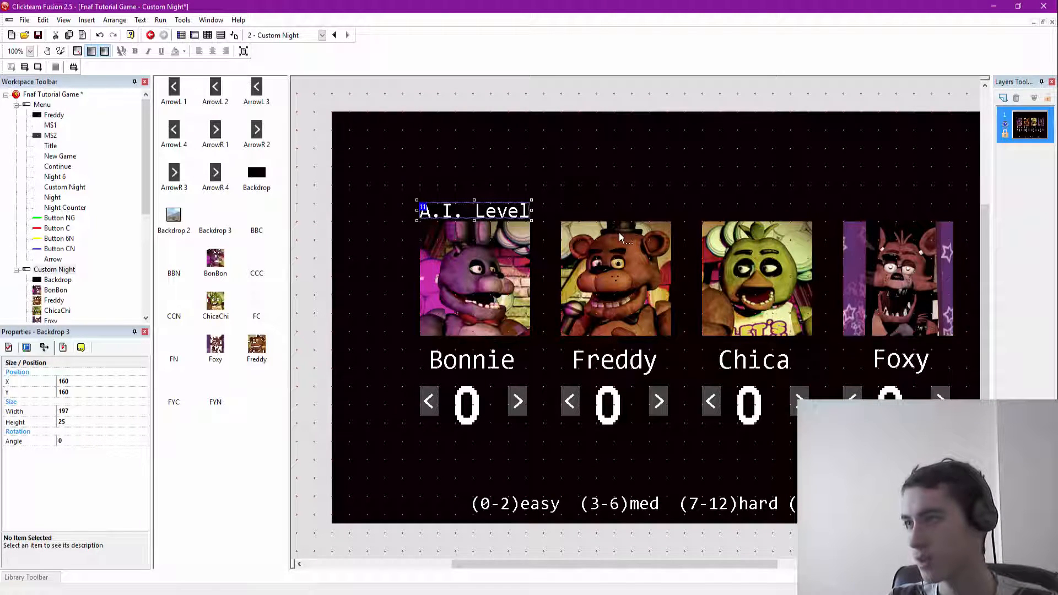
click(617, 233)
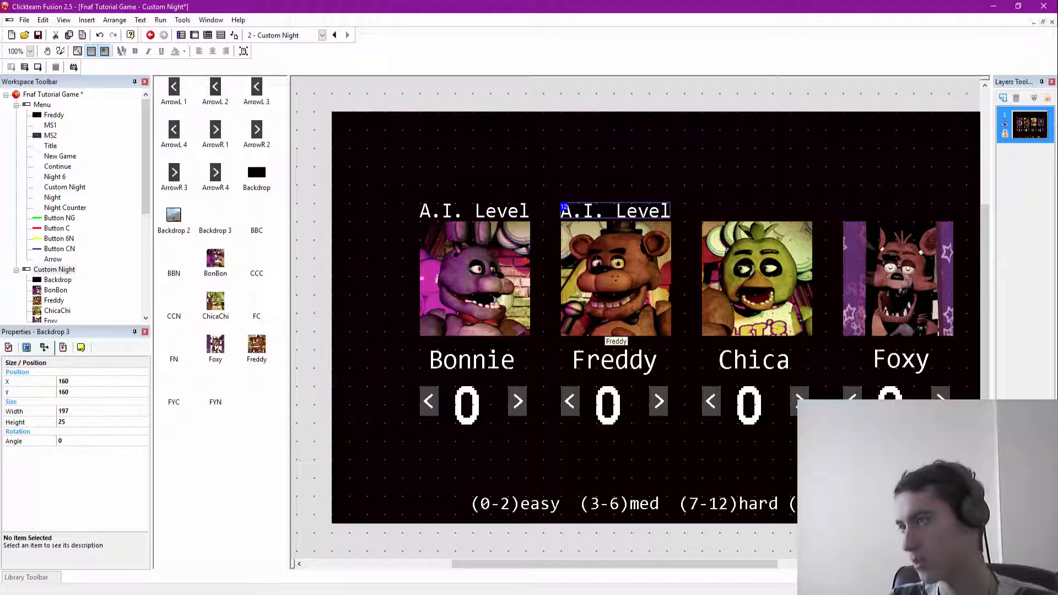
key(ctrl+v)
click(766, 229)
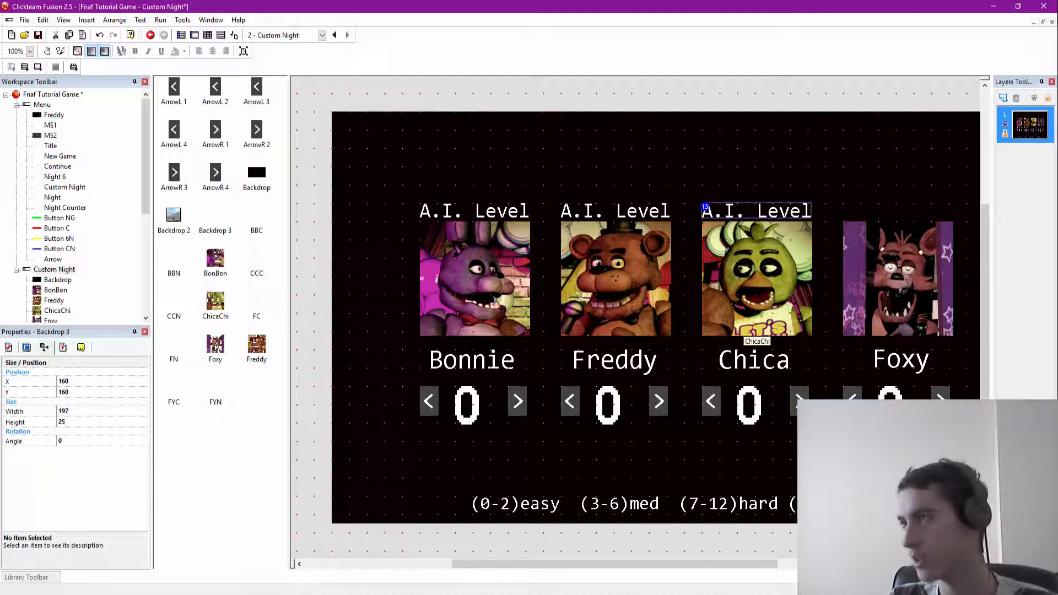
key(ctrl+v)
click(907, 227)
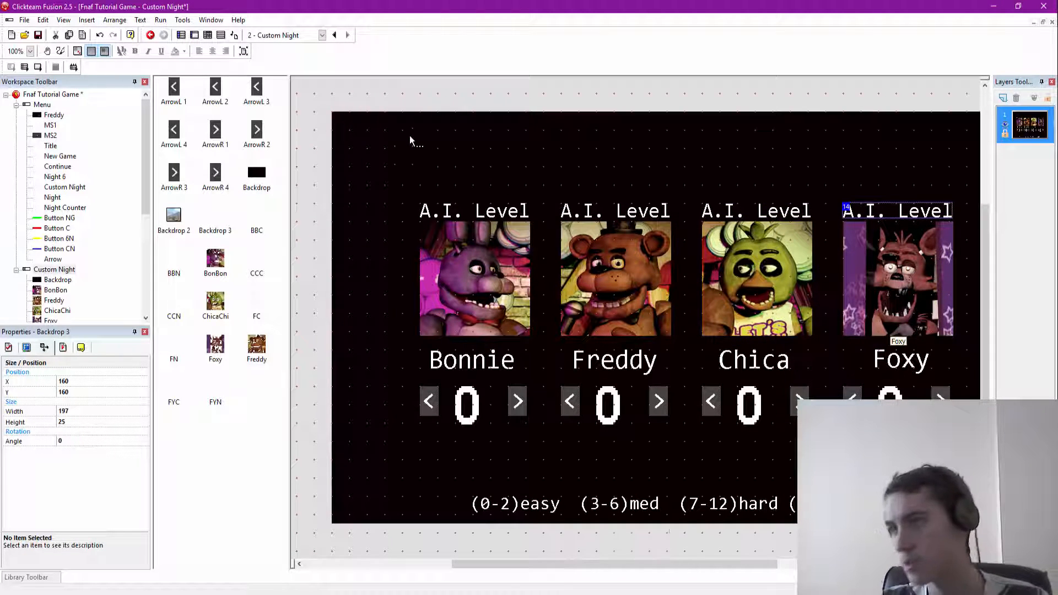
click(692, 161)
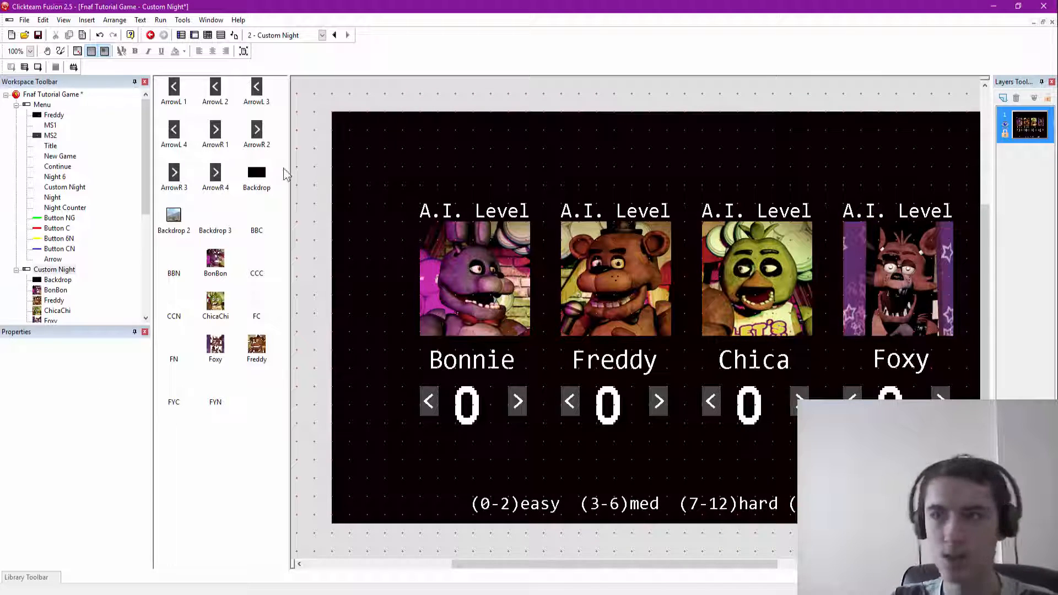
Step: Insert a new Backdrop object near the frame's upper edge above Bonnie's column, at X 160, Y 32
right_click(314, 108)
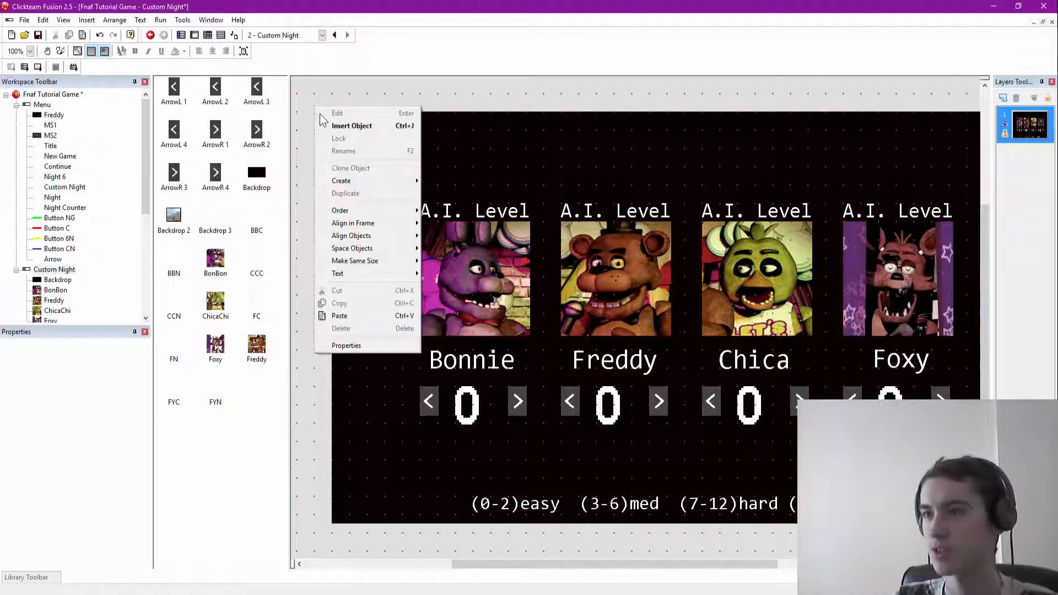
click(347, 125)
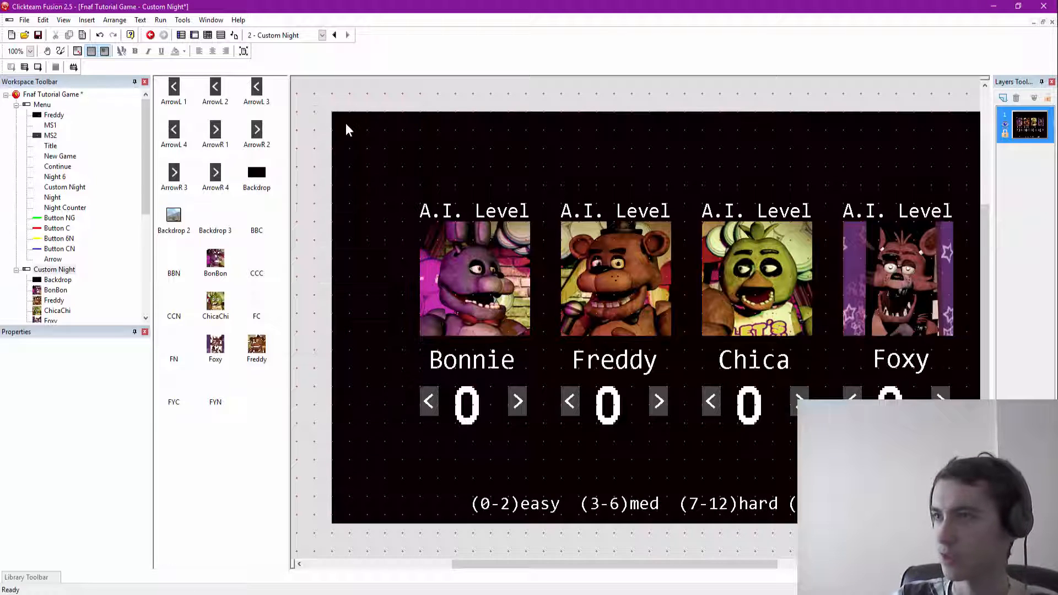
scroll(286, 221, down, 5)
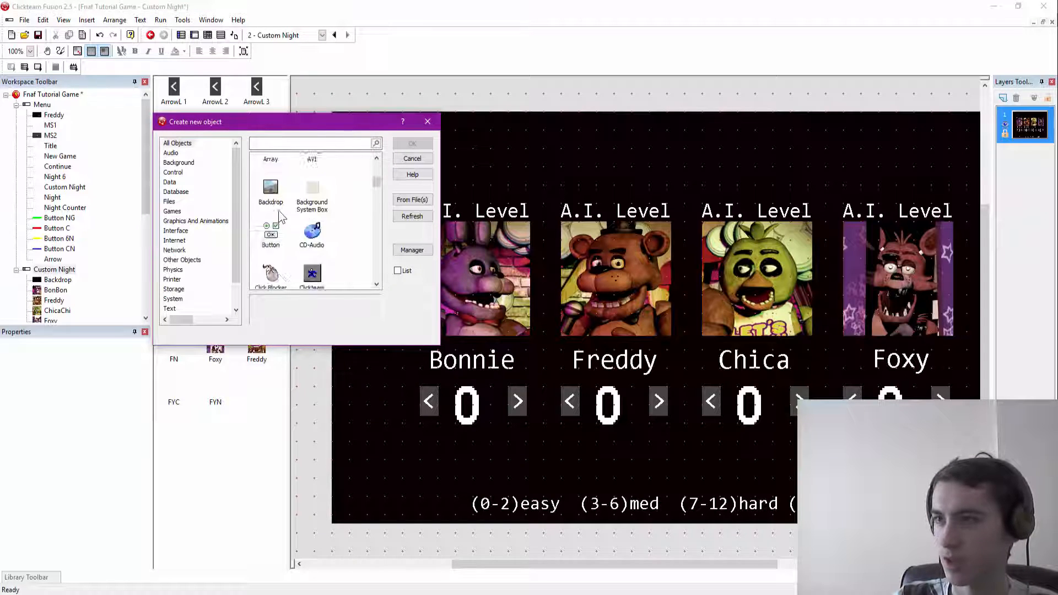
scroll(276, 206, up, 1)
double_click(270, 193)
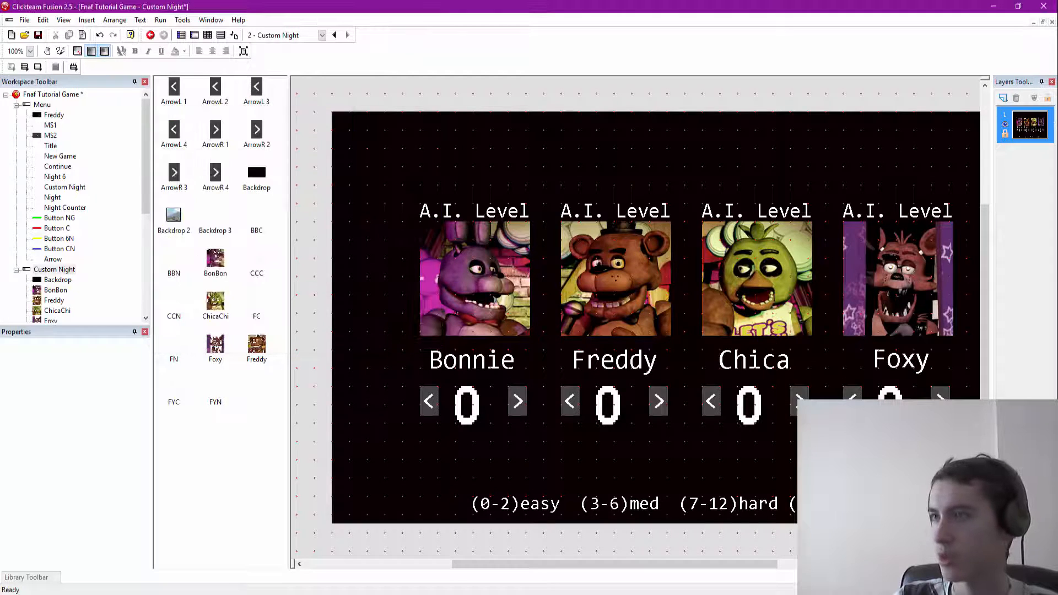
click(429, 141)
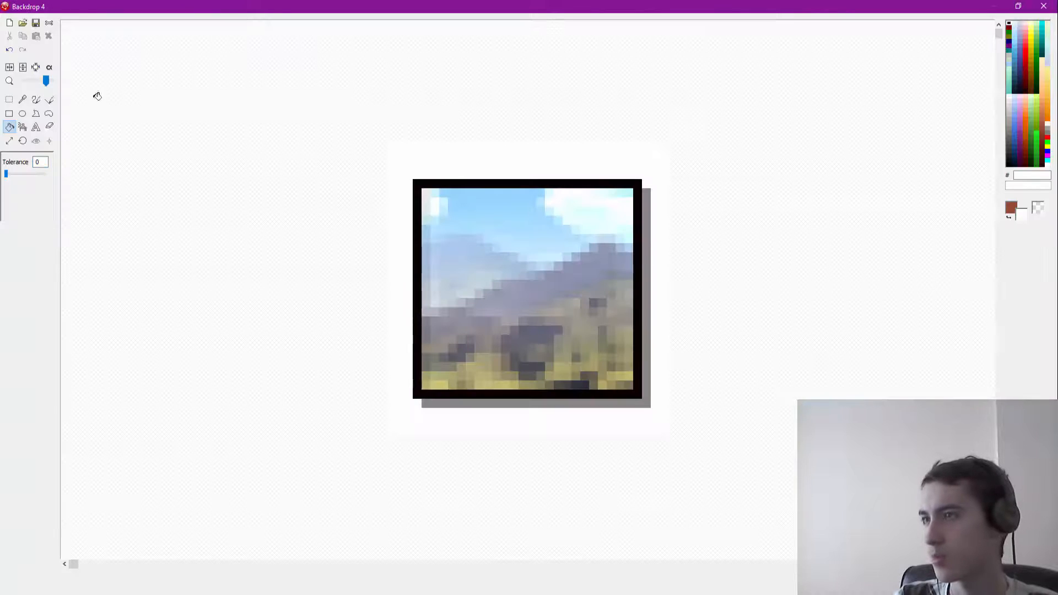
Step: Replace the new backdrop's picture with Customize.png, keeping the default import options
click(22, 24)
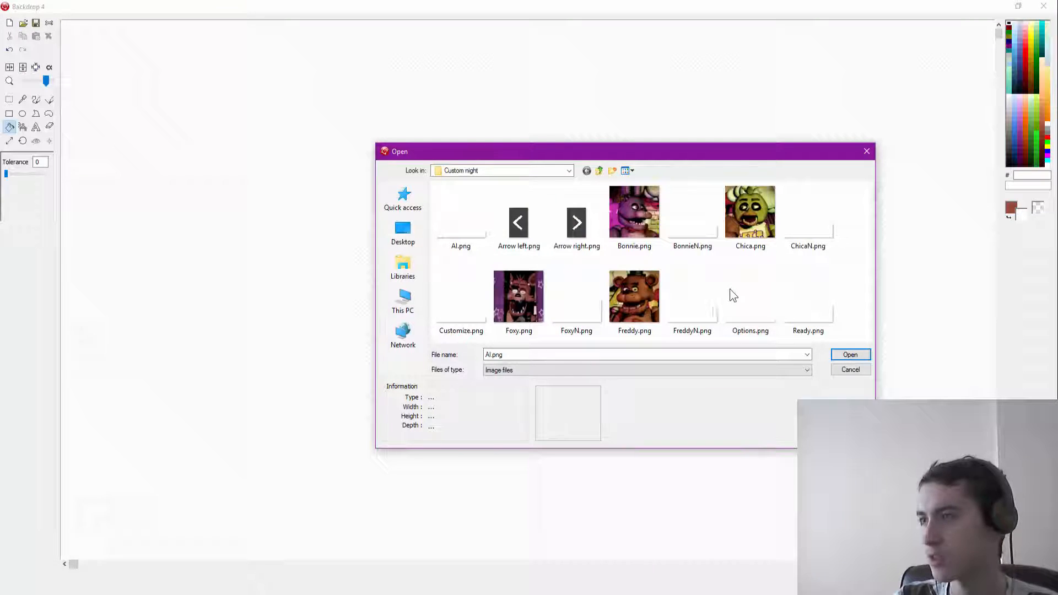
click(465, 319)
double_click(472, 322)
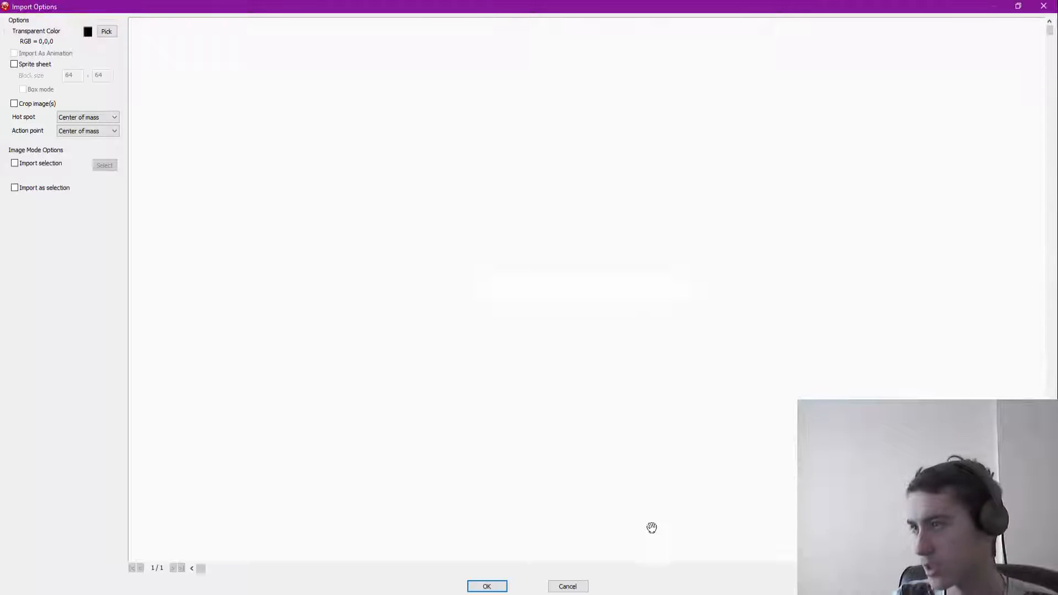
click(479, 588)
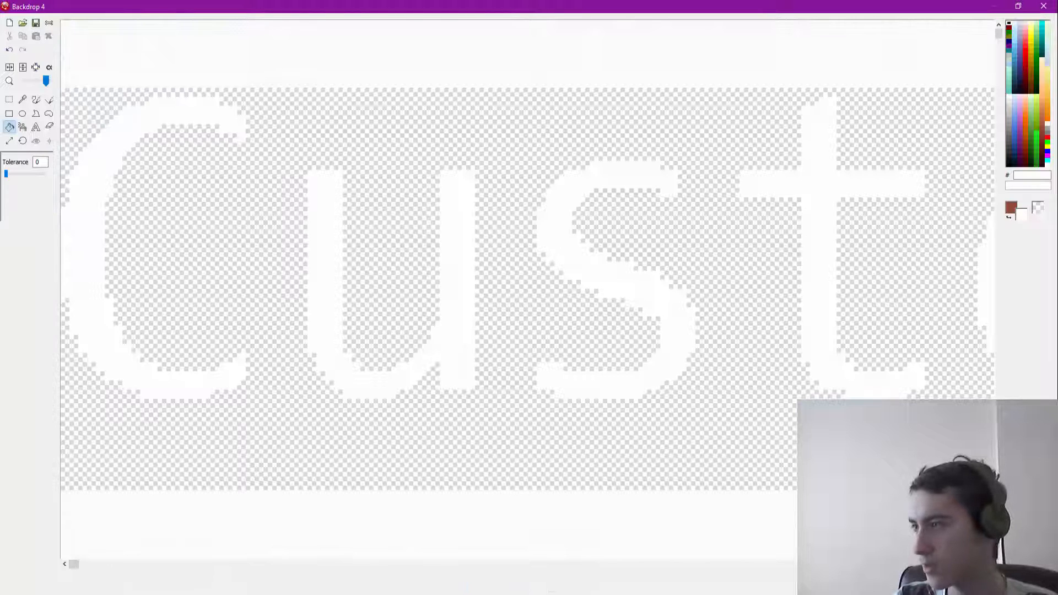
click(931, 585)
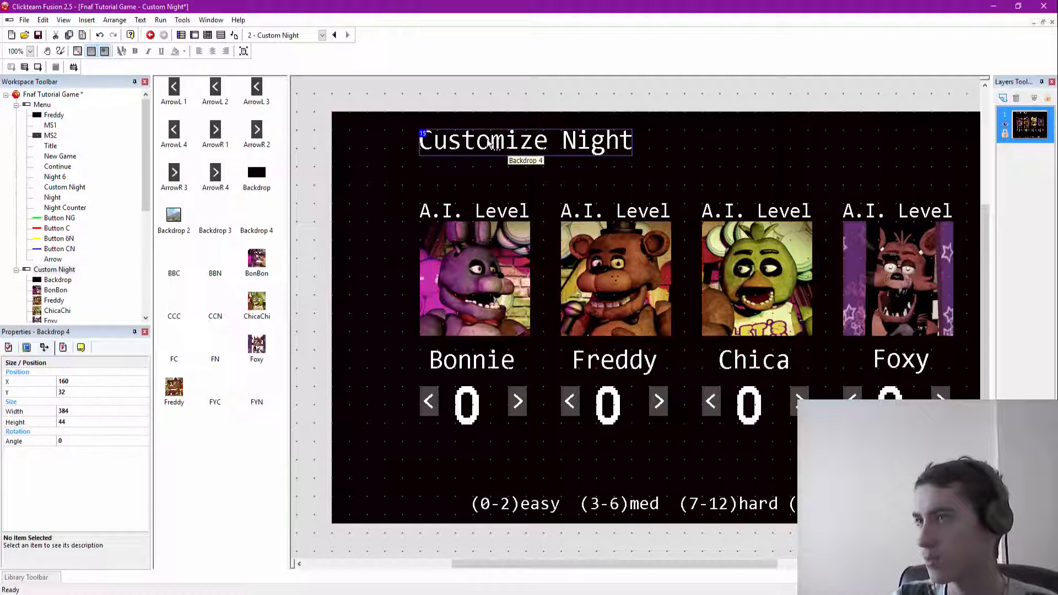
Step: Move the Customize Night title to X 416, Y 32, roughly centred above the portraits
drag(494, 142, 637, 140)
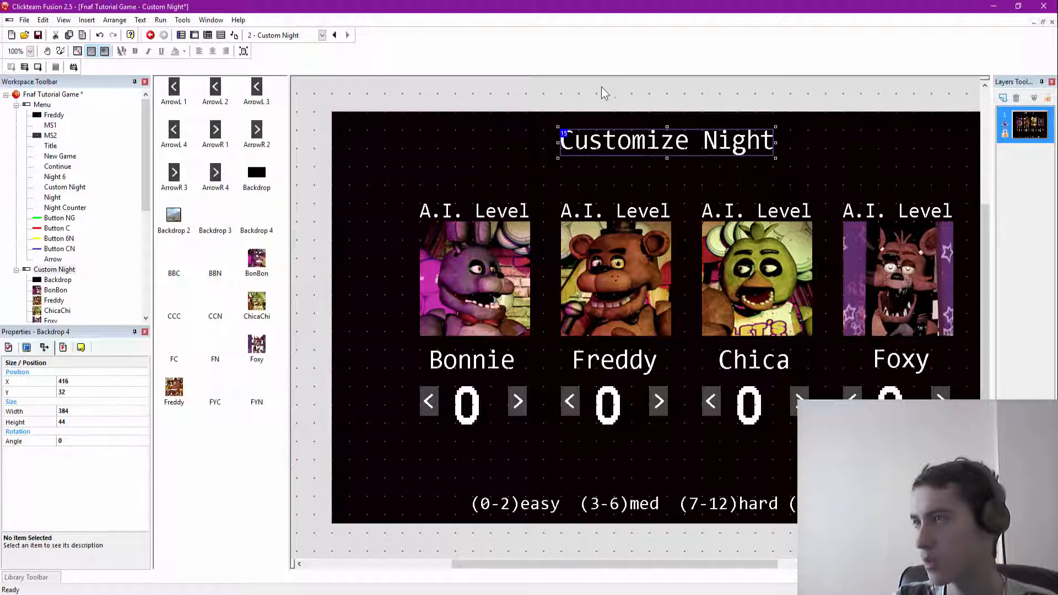
click(601, 89)
drag(587, 561, 613, 561)
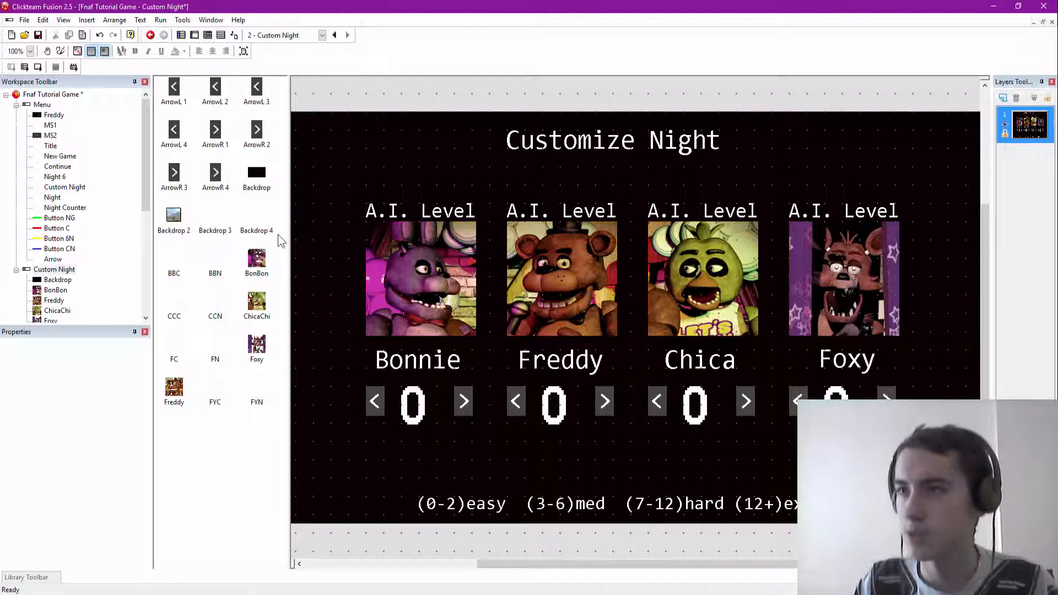
Step: Rename the difficulty range text object, Backdrop 2, as Options
click(174, 213)
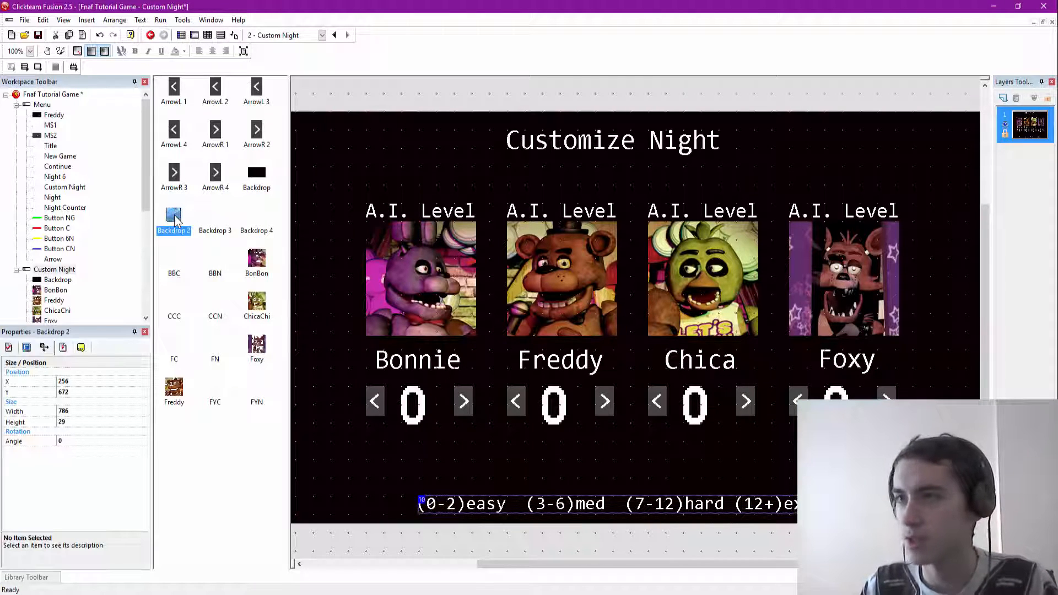
right_click(175, 216)
click(223, 240)
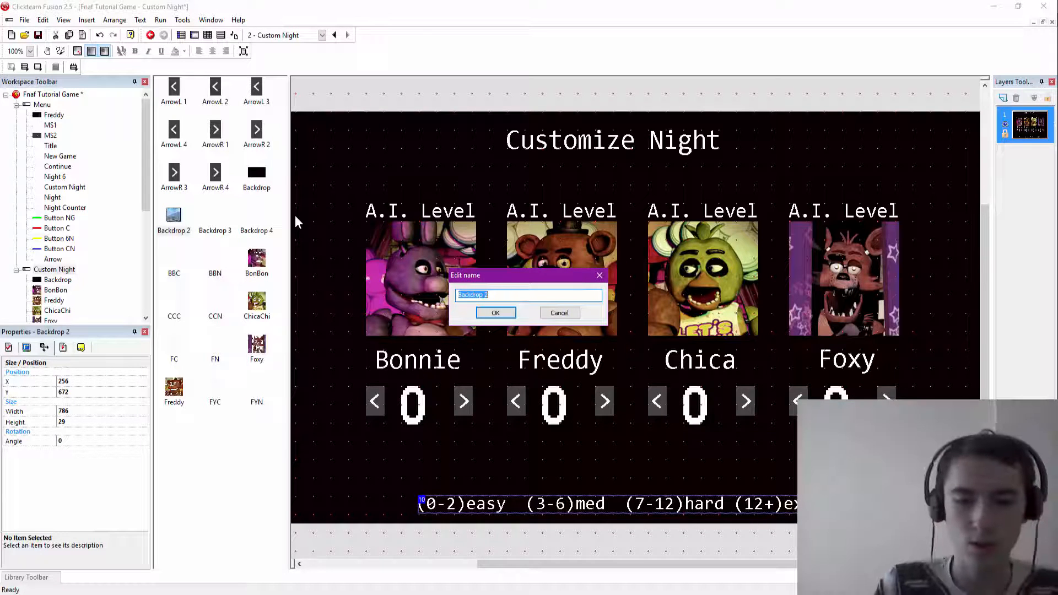
text(Options)
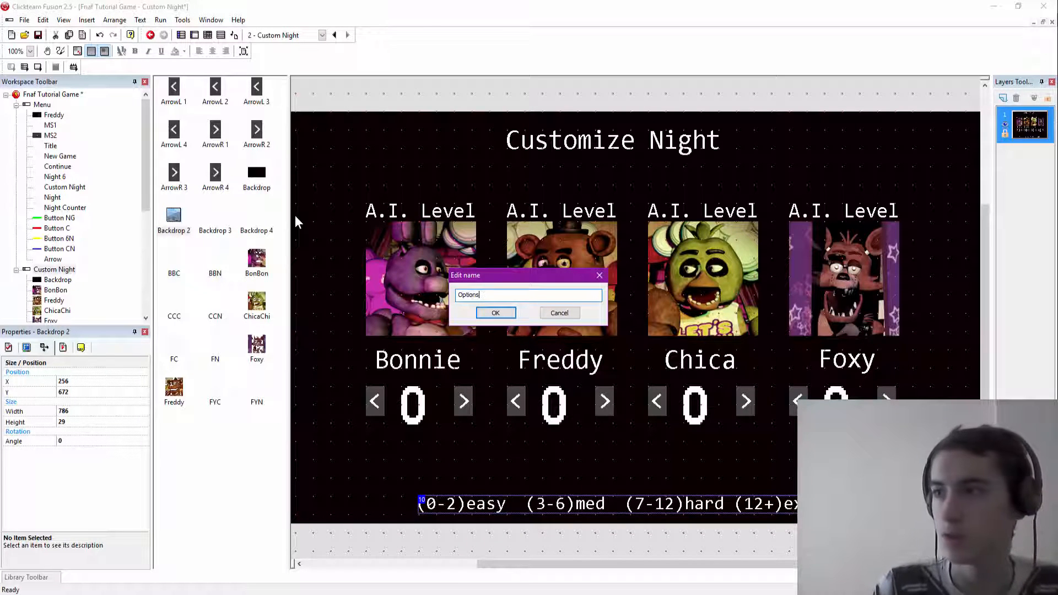
key(Return)
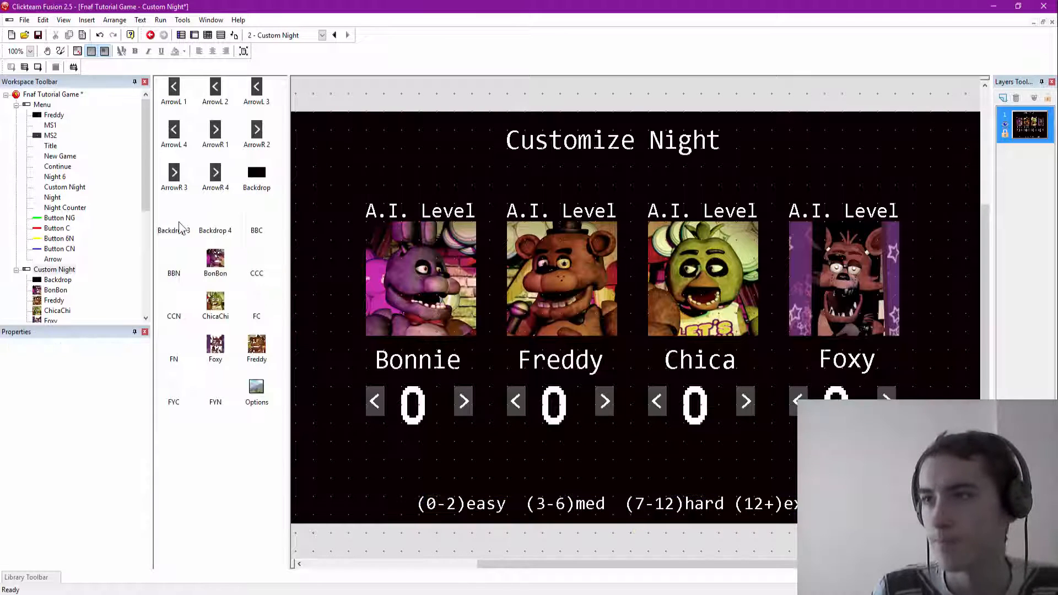
Step: Rename the Backdrop 3 object used above the portraits as A.I. Level
click(175, 229)
right_click(174, 229)
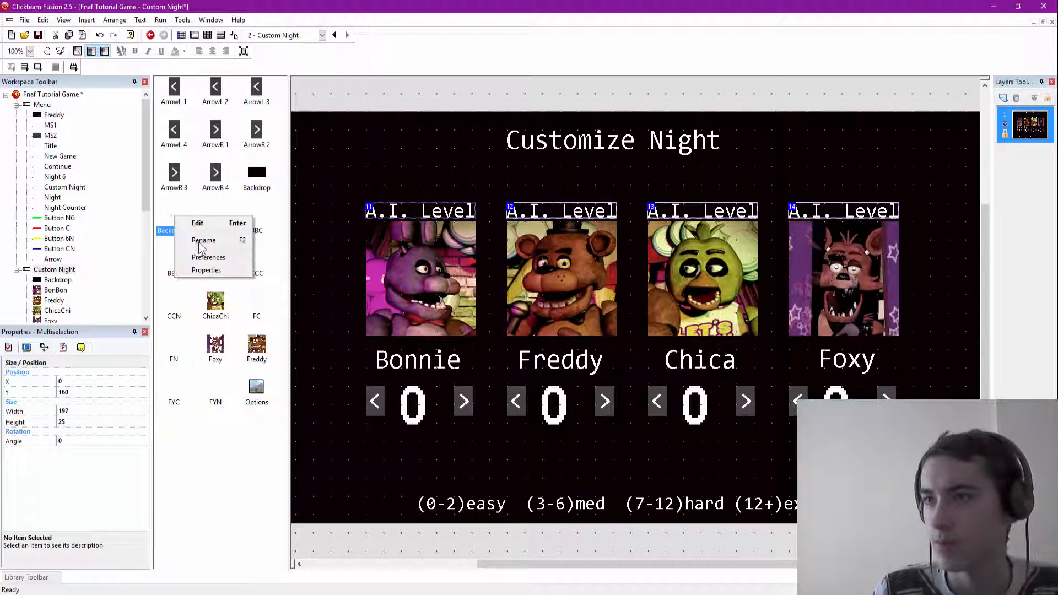
click(203, 245)
text(A)
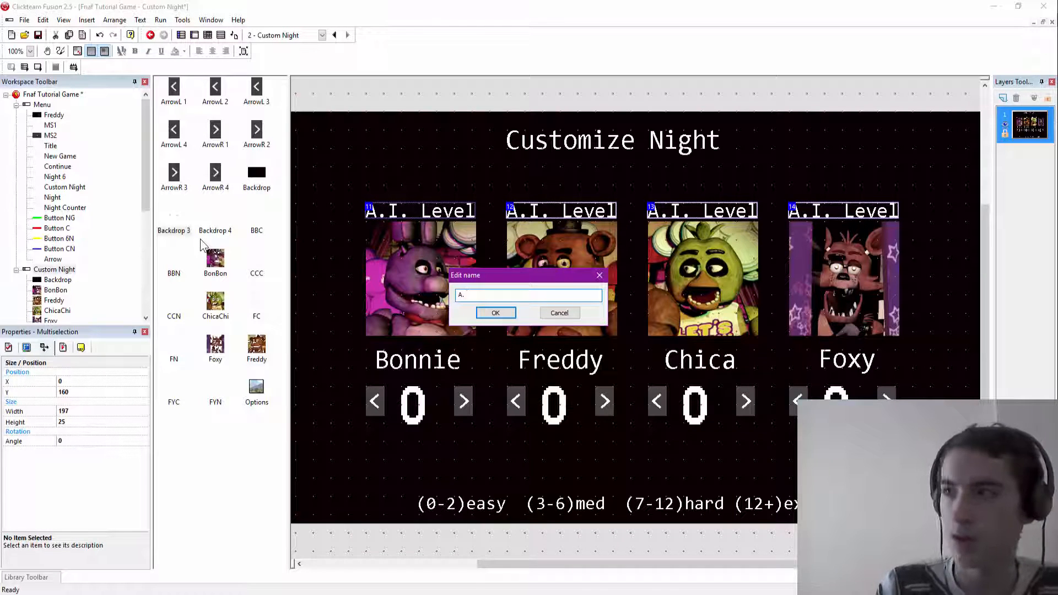
text(.I. Level)
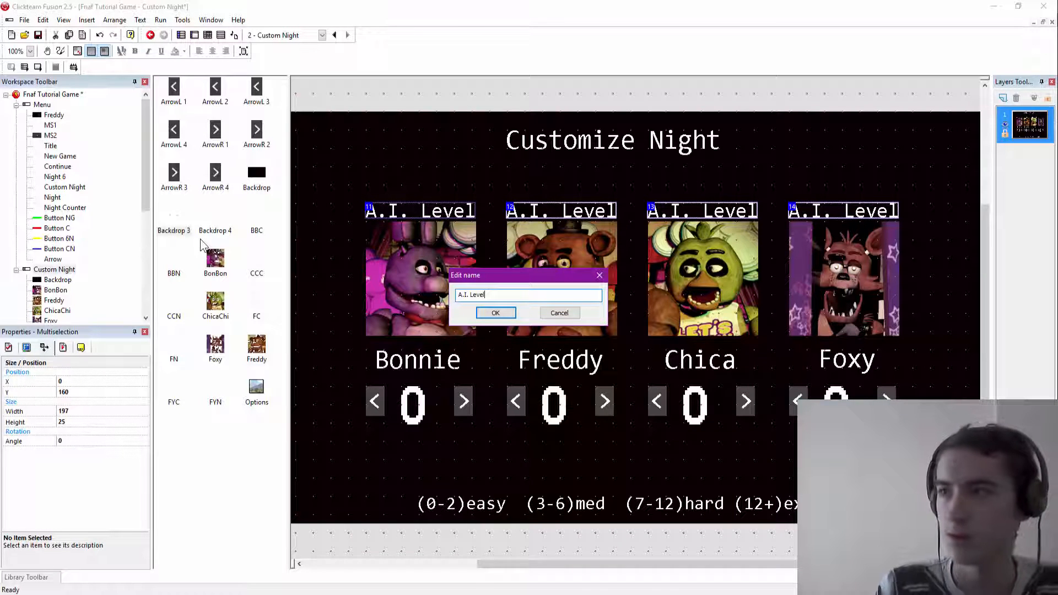
key(Return)
Step: Rename the Customize Night title object, Backdrop 4, as Custom Night
click(214, 225)
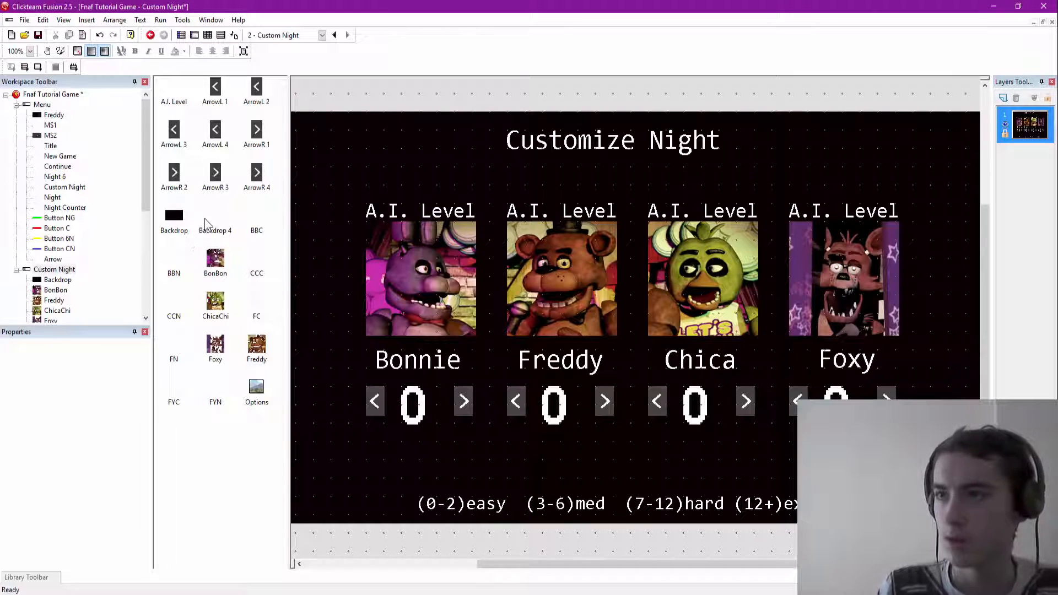
right_click(206, 221)
click(251, 245)
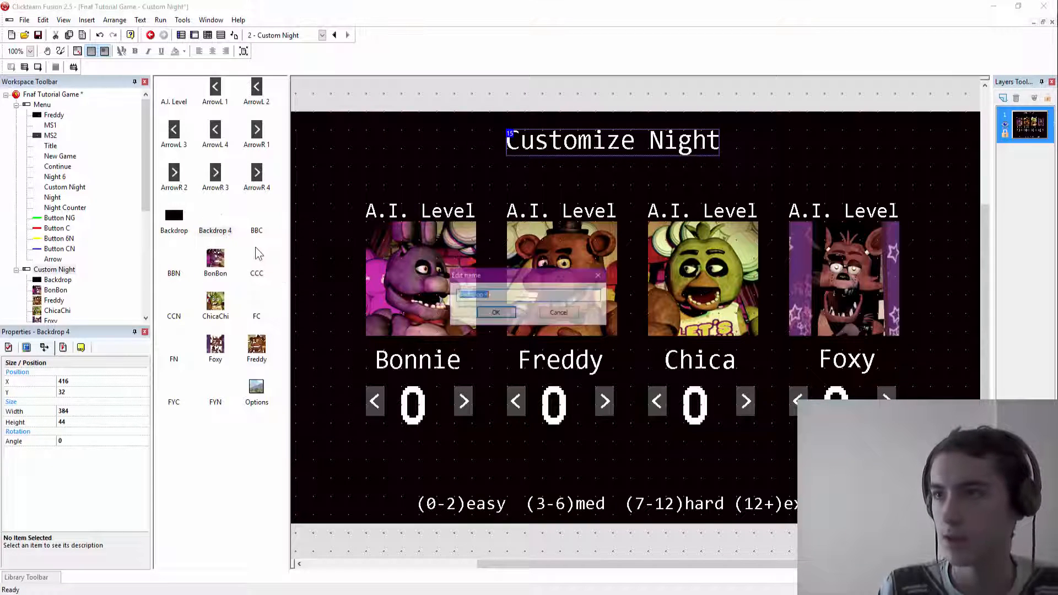
text(C)
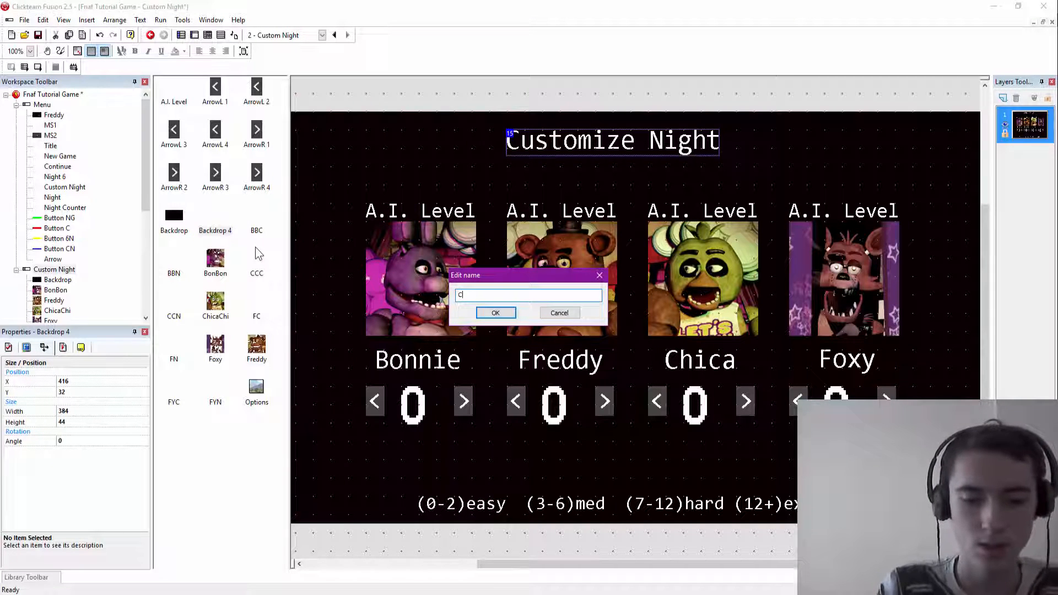
text(usto)
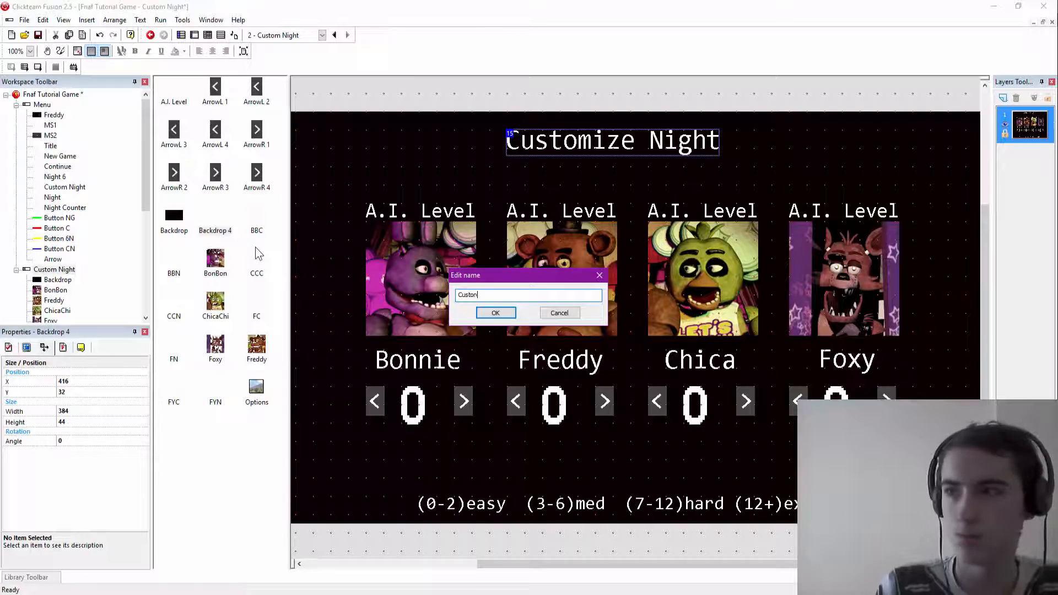
text(m N)
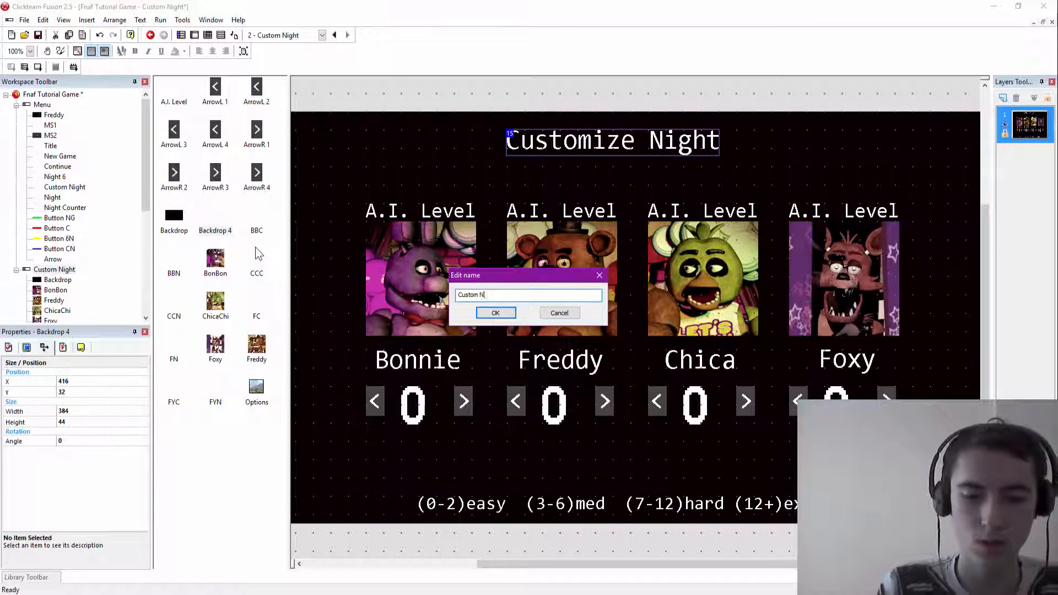
text(ight)
key(Return)
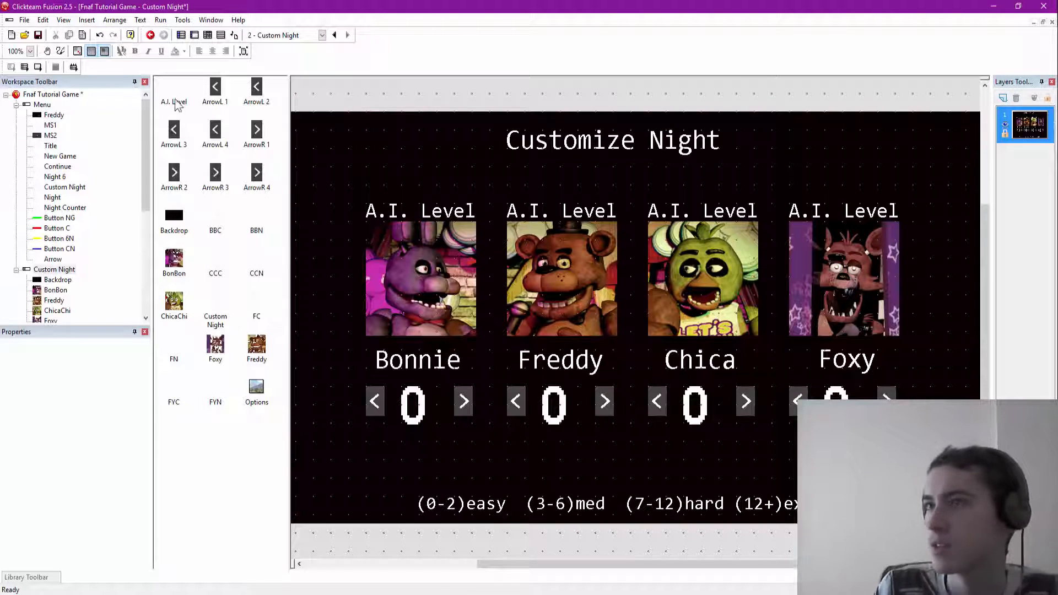
Step: Run the whole game, open Custom Night from its menu to check the layout, and close the game window
click(25, 67)
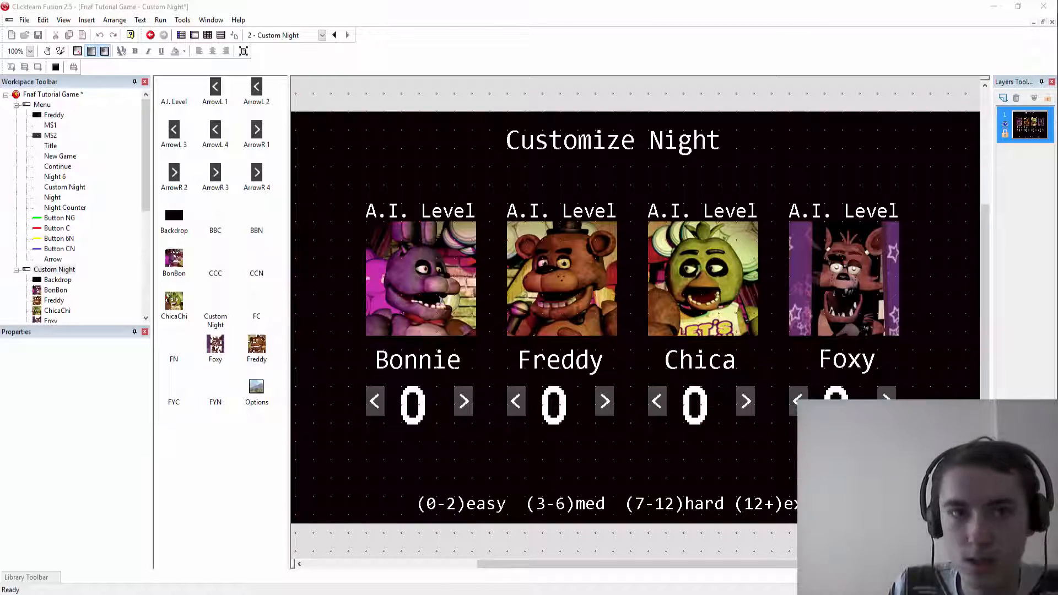
mouse_move(0, 5)
mouse_down()
mouse_move(432, 9)
mouse_move(425, 44)
mouse_up()
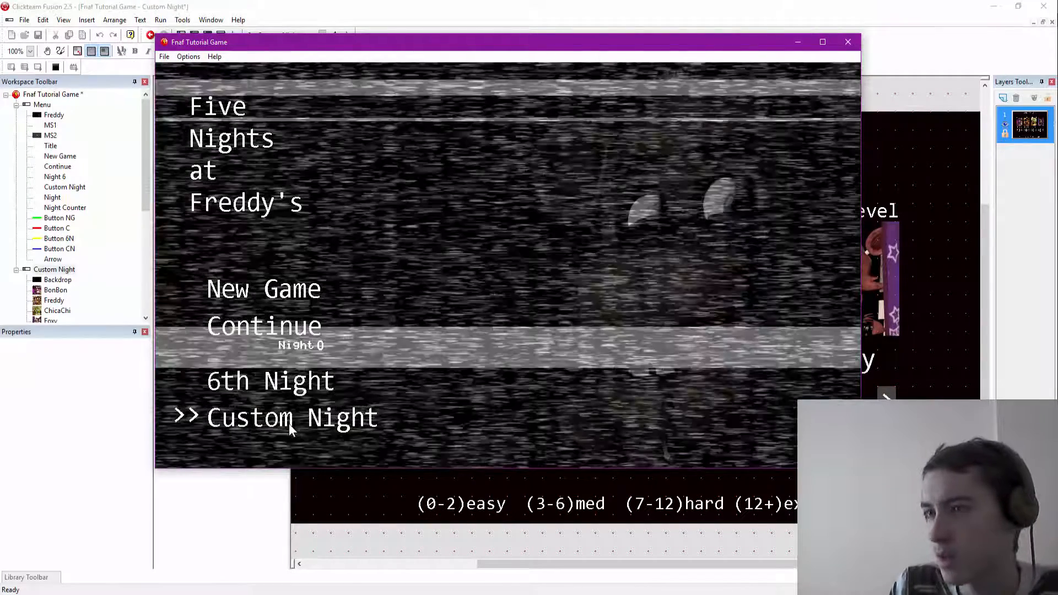
click(289, 422)
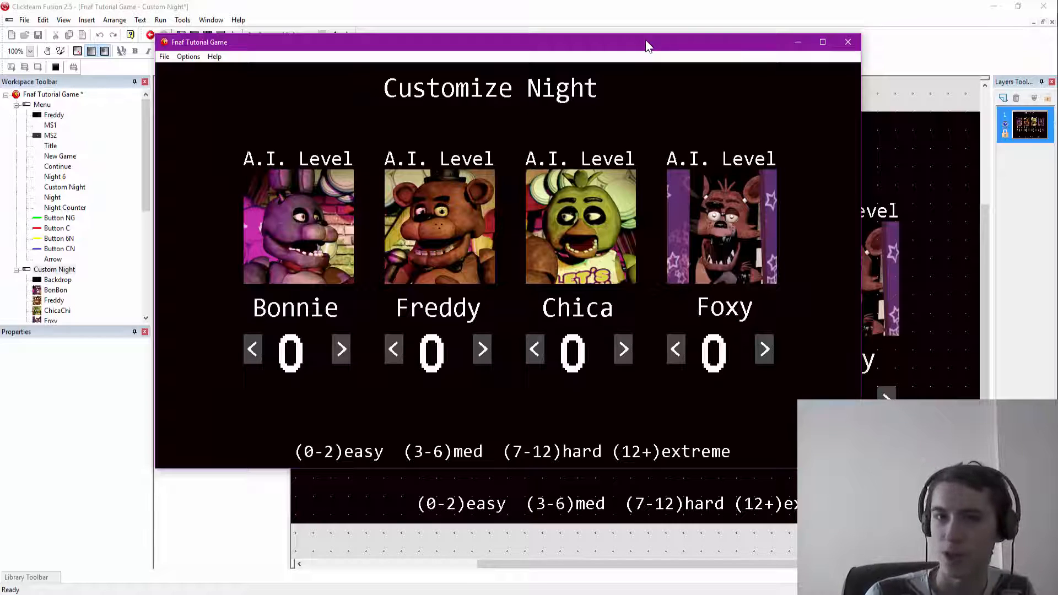
click(847, 42)
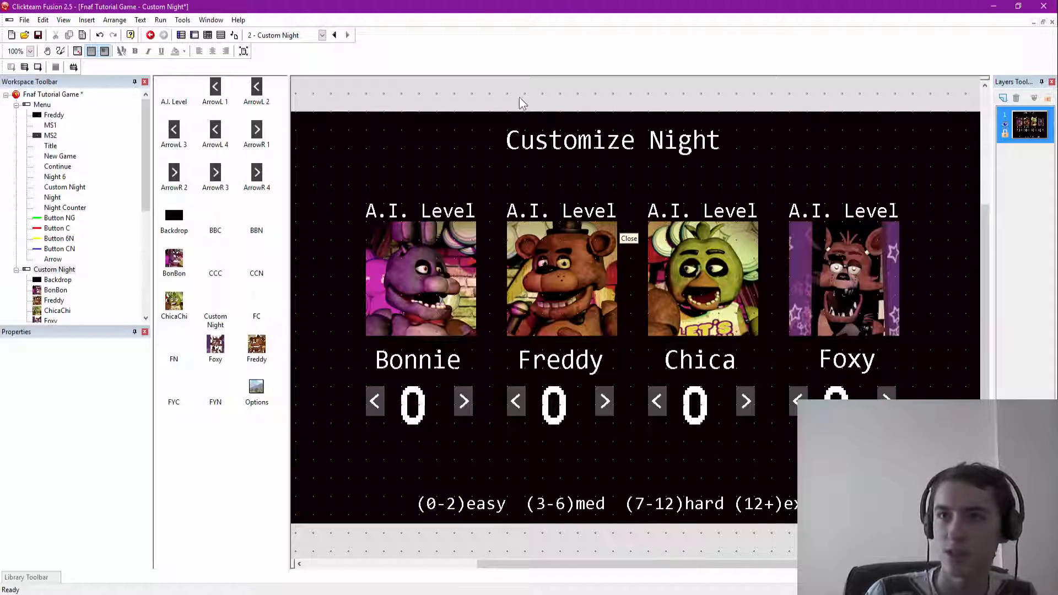
Step: Collapse the Menu and Custom Night frames in the project tree
click(16, 105)
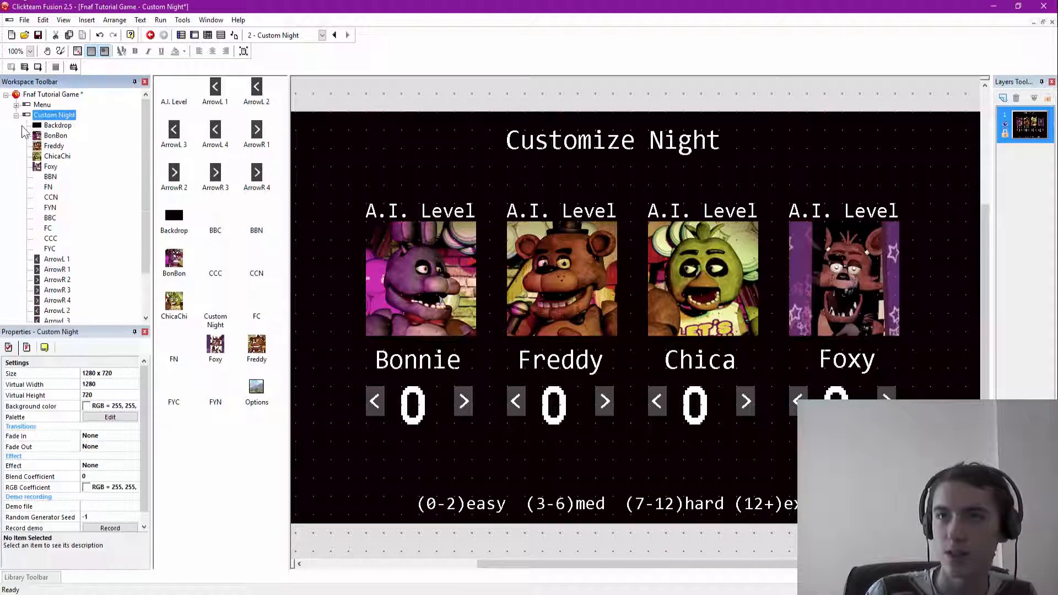
click(16, 115)
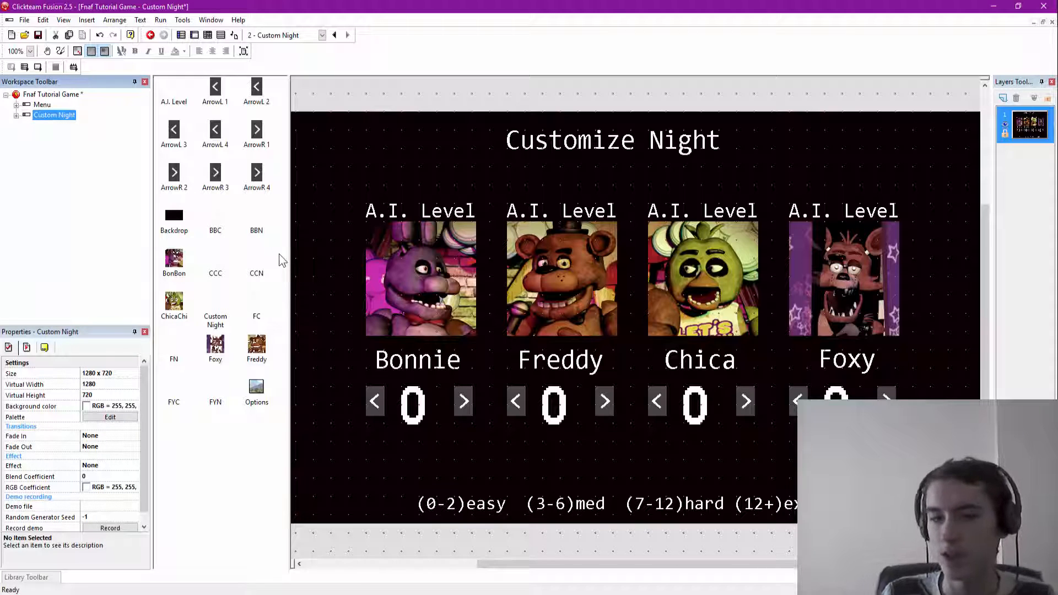